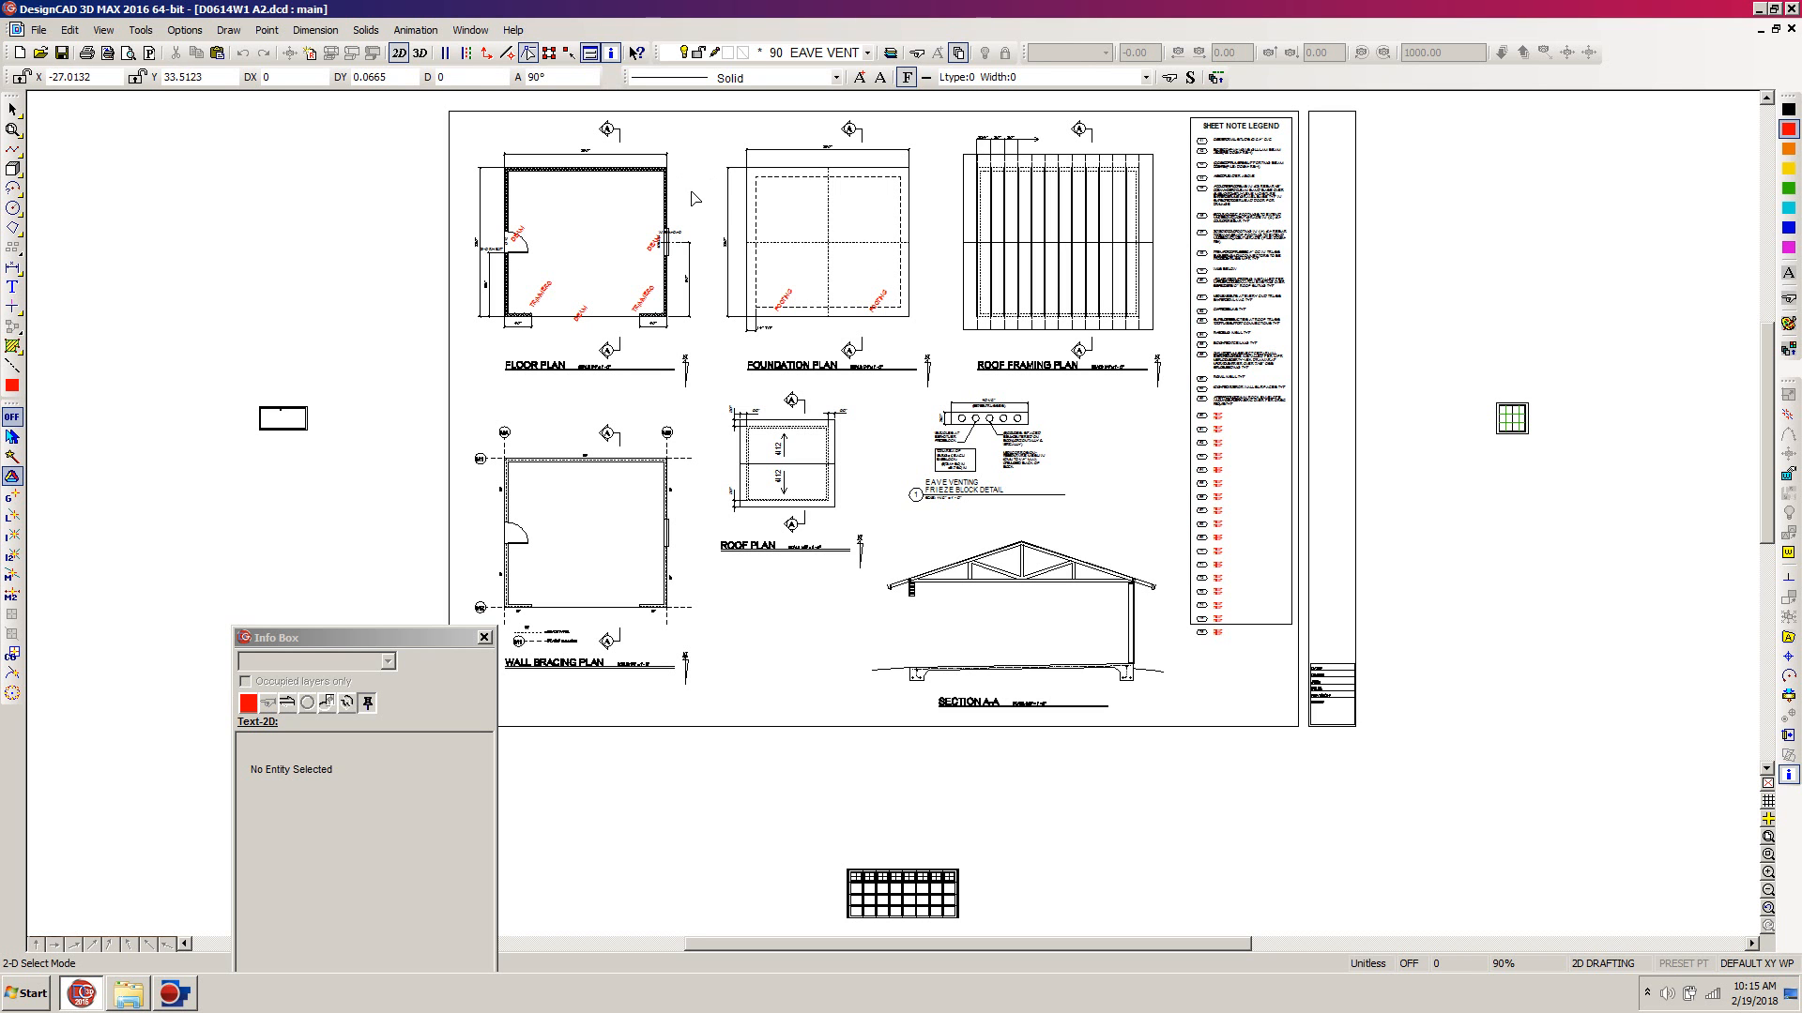
Examine the floor, foundation and roof framing plans and the sheet note legend in the D0614W1 A2 drawing.
key(z)
click(424, 110)
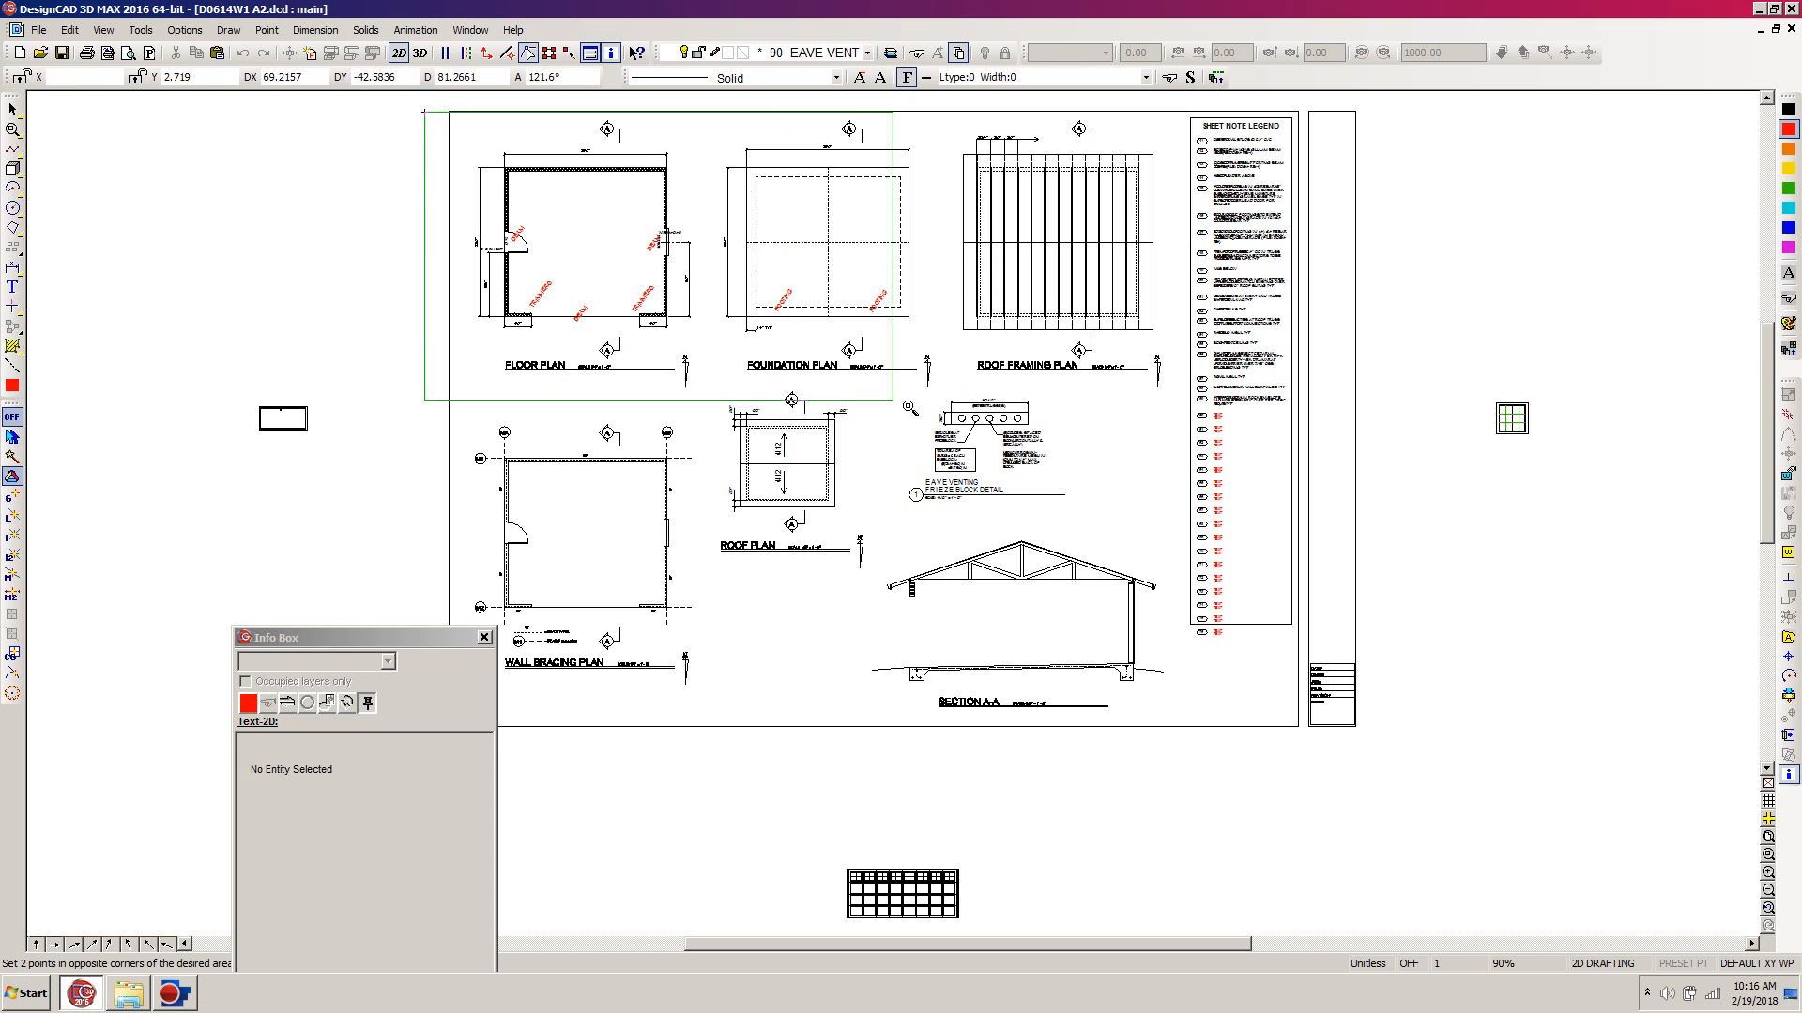
click(1007, 441)
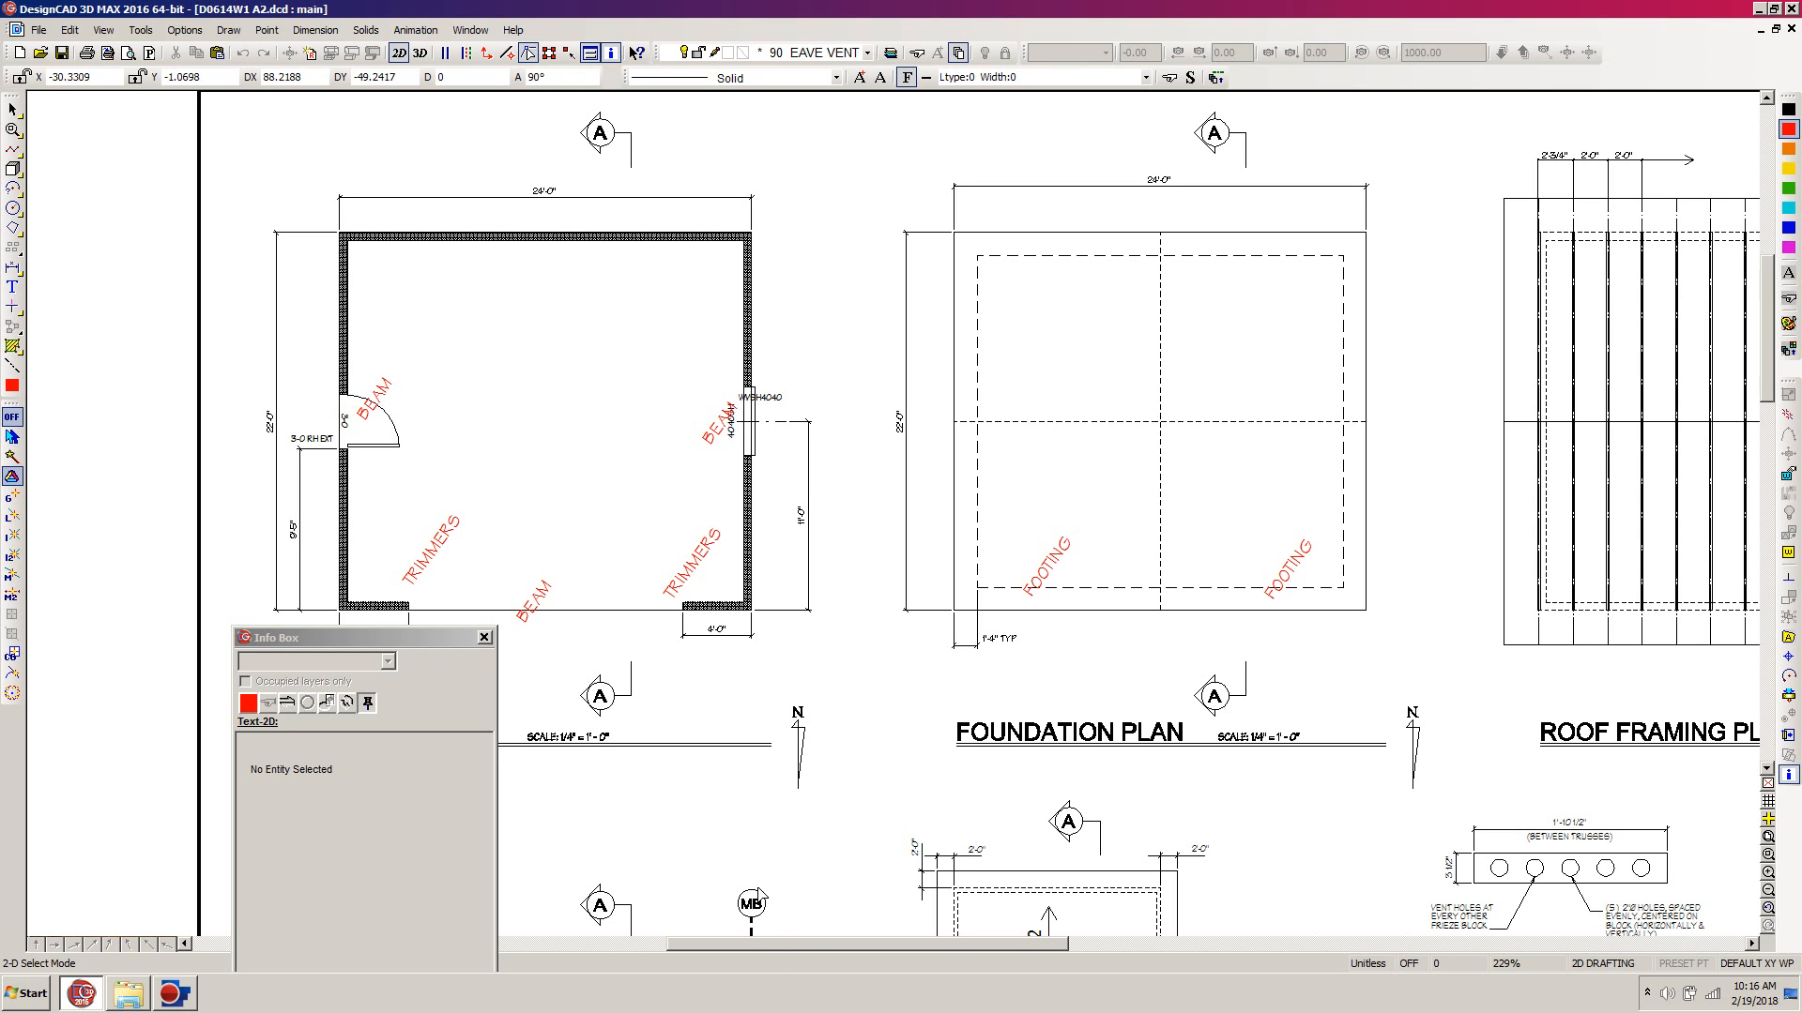
drag(763, 944, 993, 927)
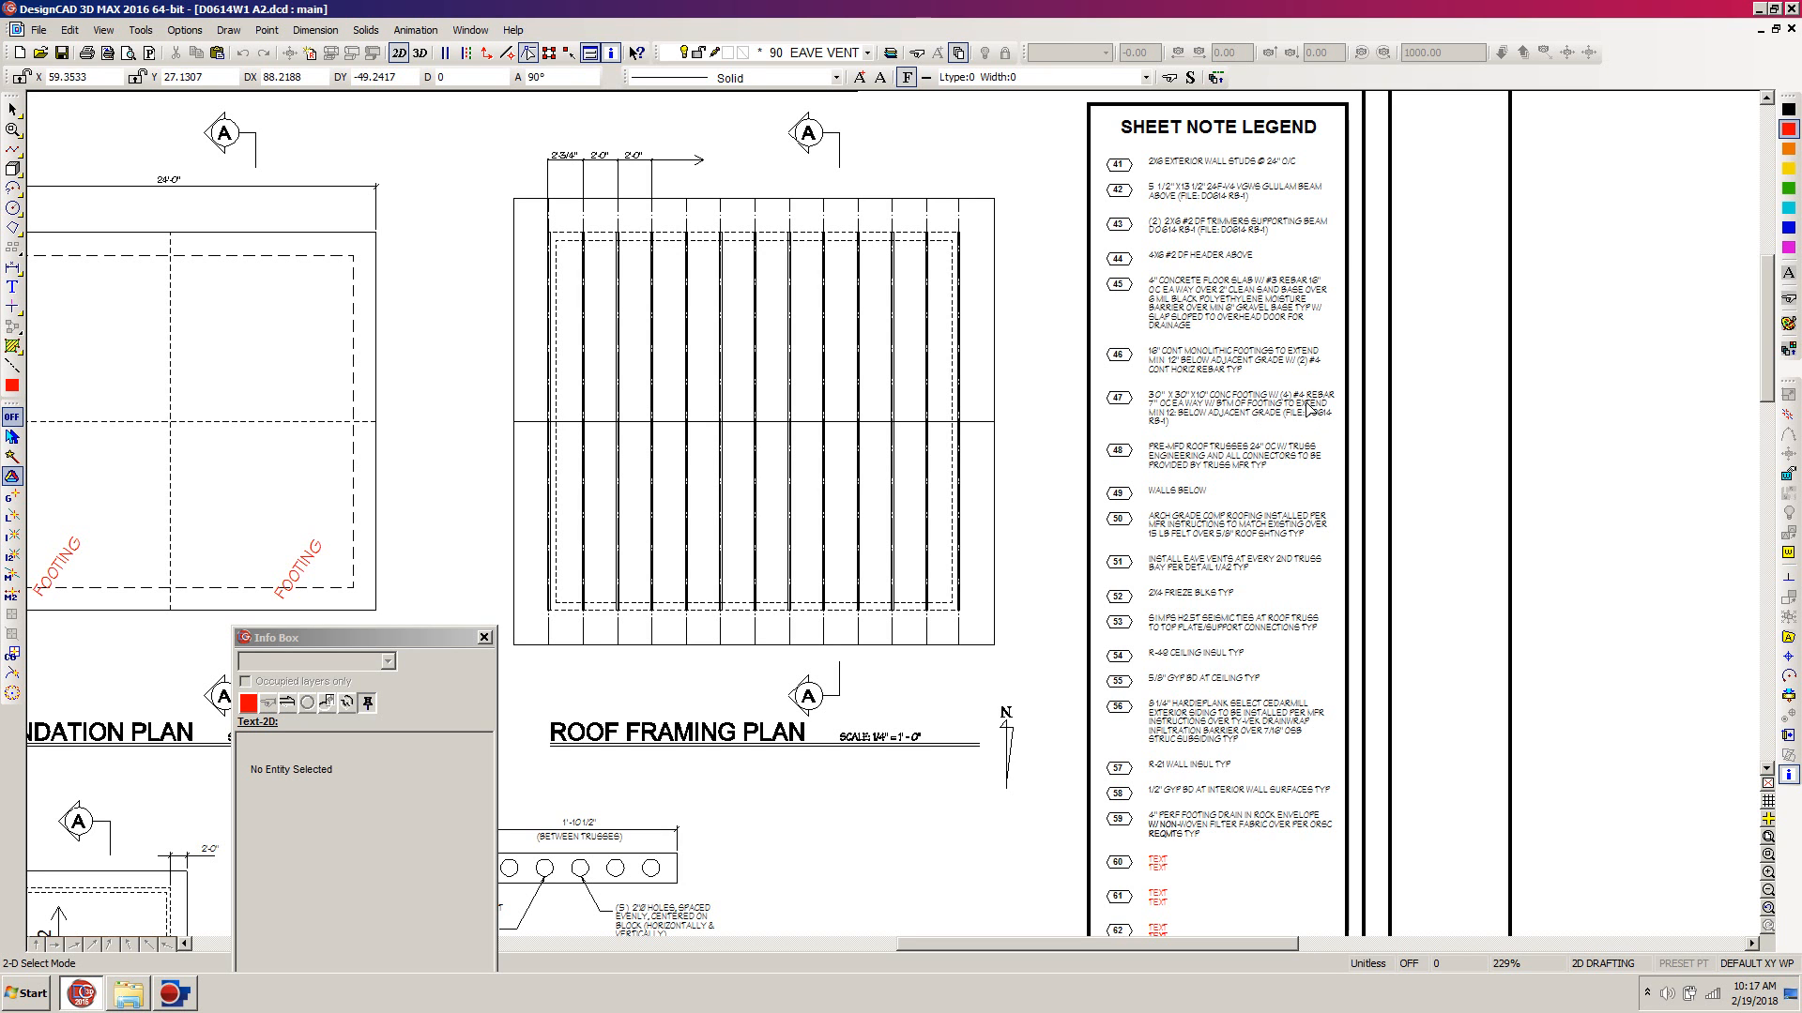
mouse_move(1206, 944)
mouse_down()
mouse_move(1154, 964)
mouse_move(922, 966)
mouse_up()
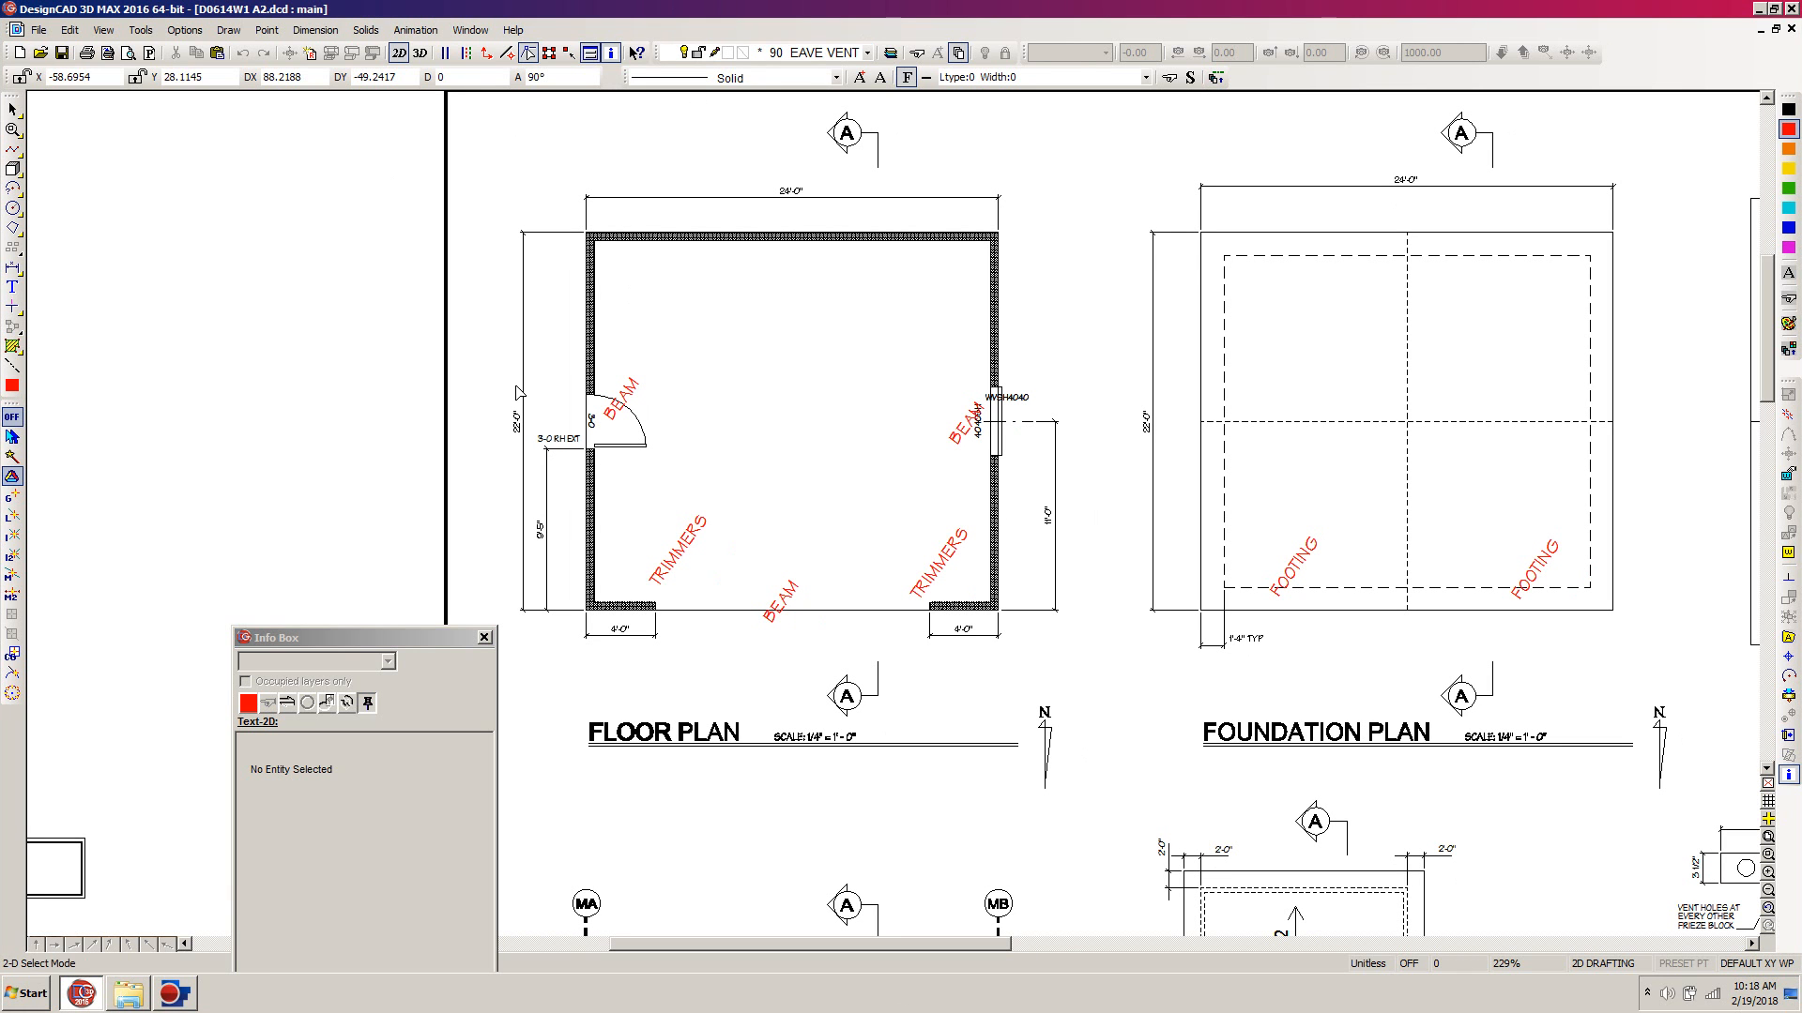
Open the drawing D0614W1.dcd and fit the whole sheet in view.
click(40, 53)
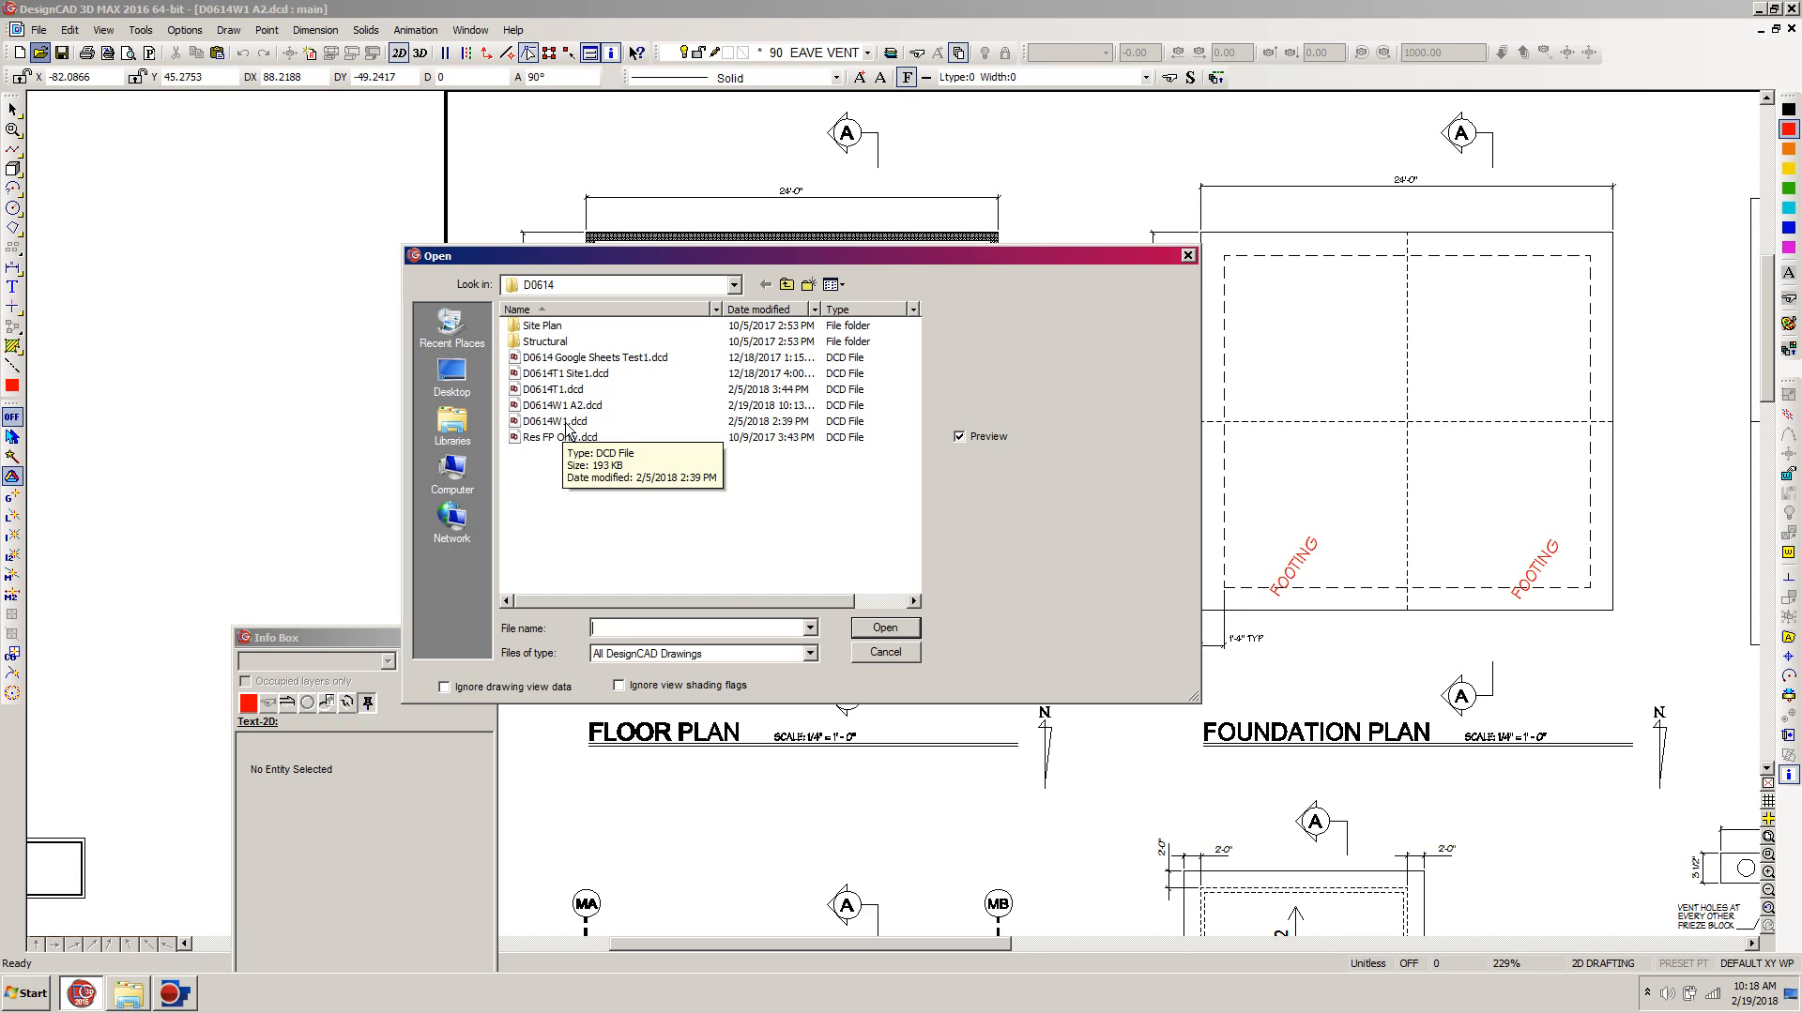
double_click(567, 424)
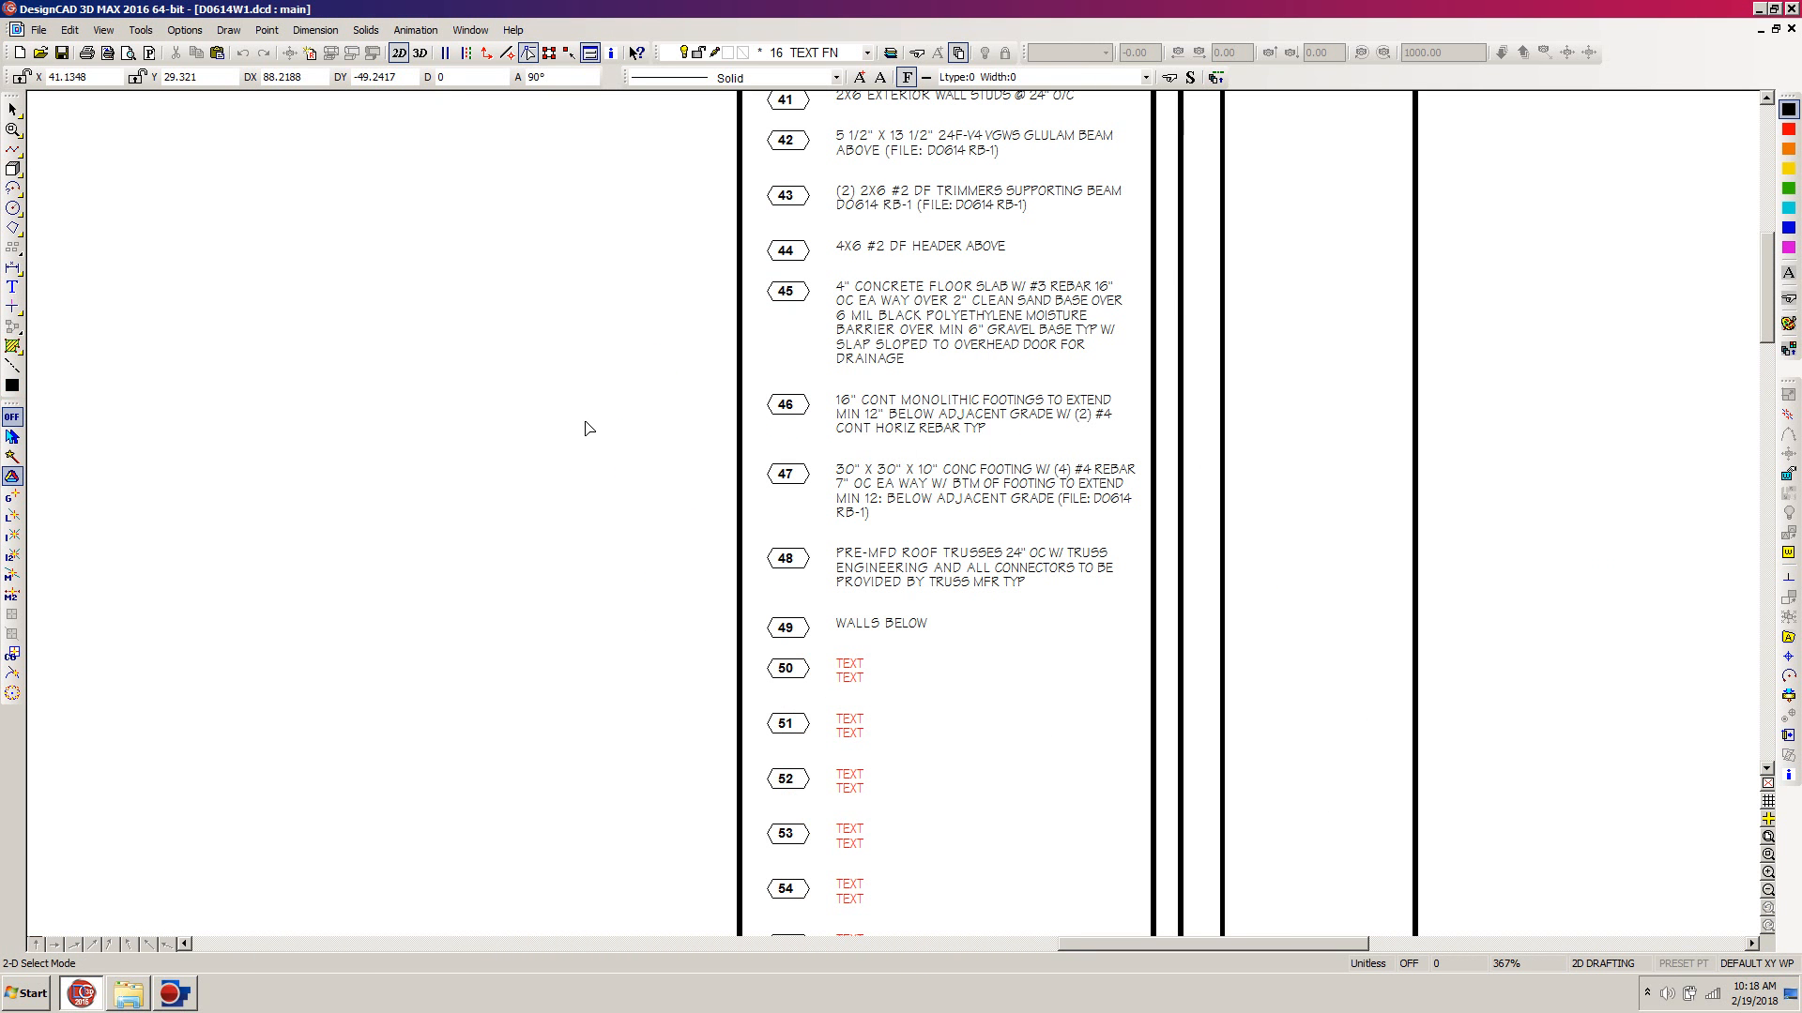
key(F6)
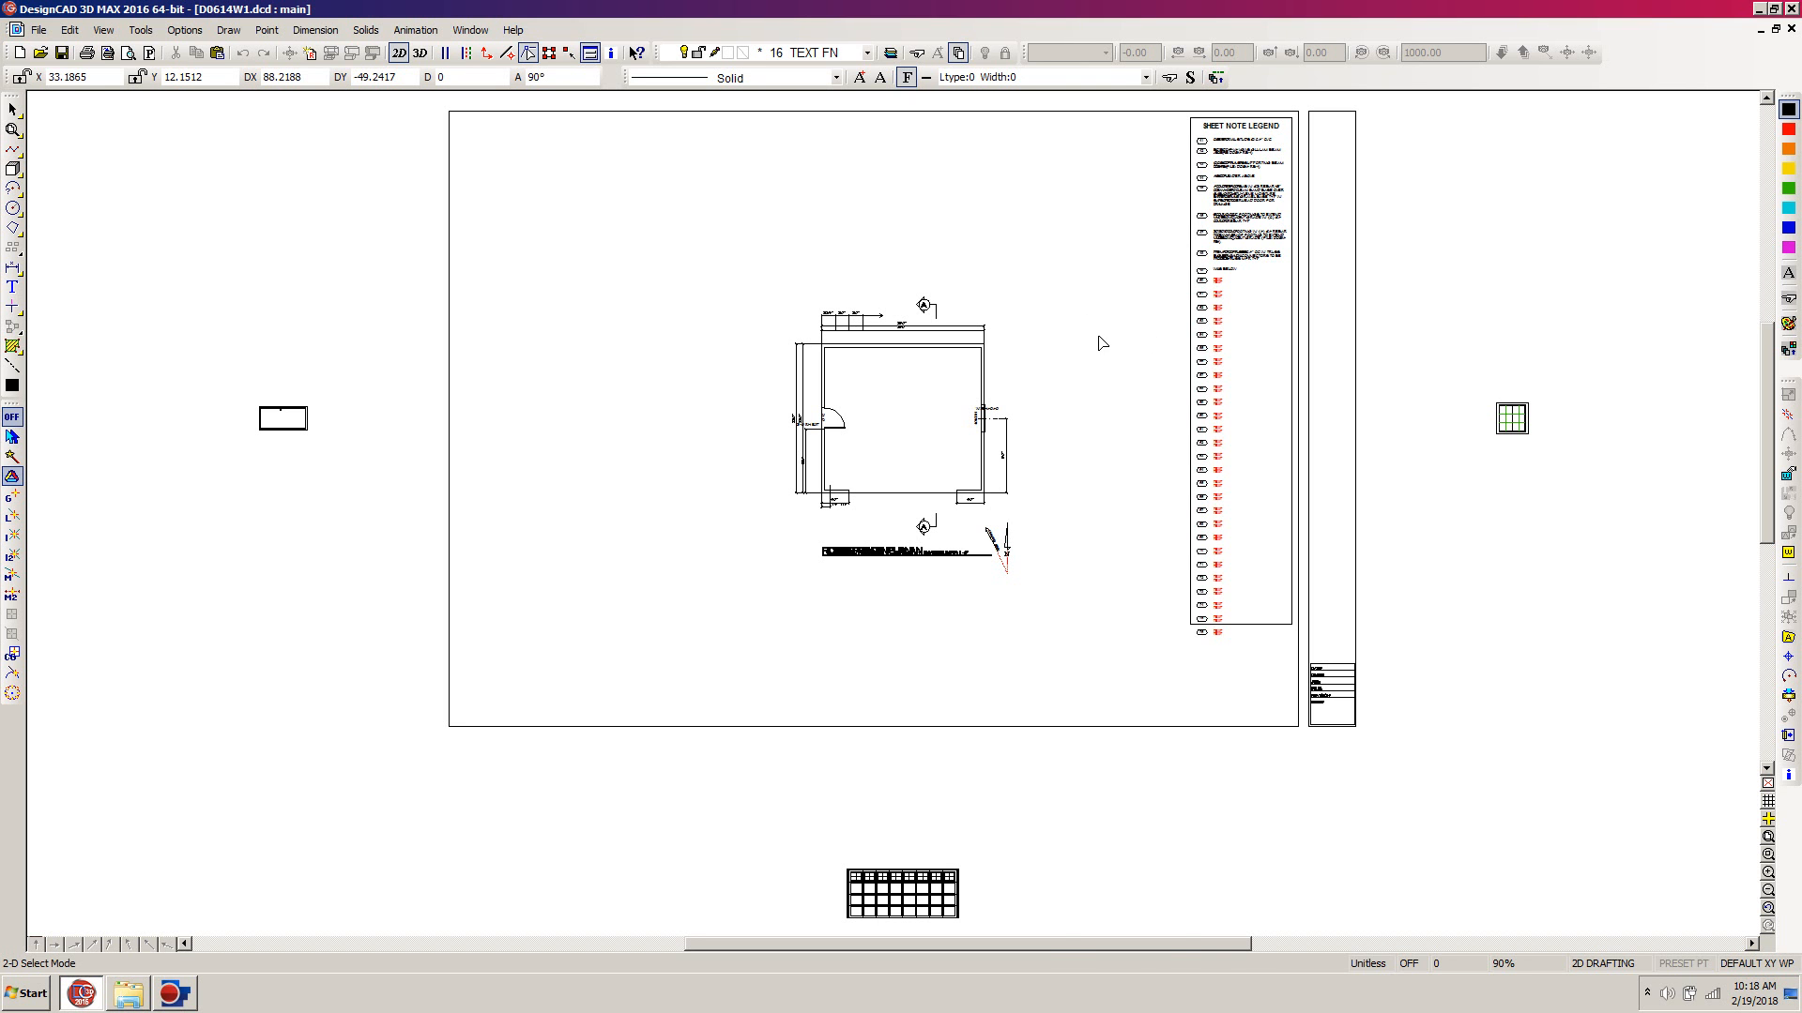
Make layer 1 MFLR PLN the current layer and hide all other layers.
key(ctrl+l)
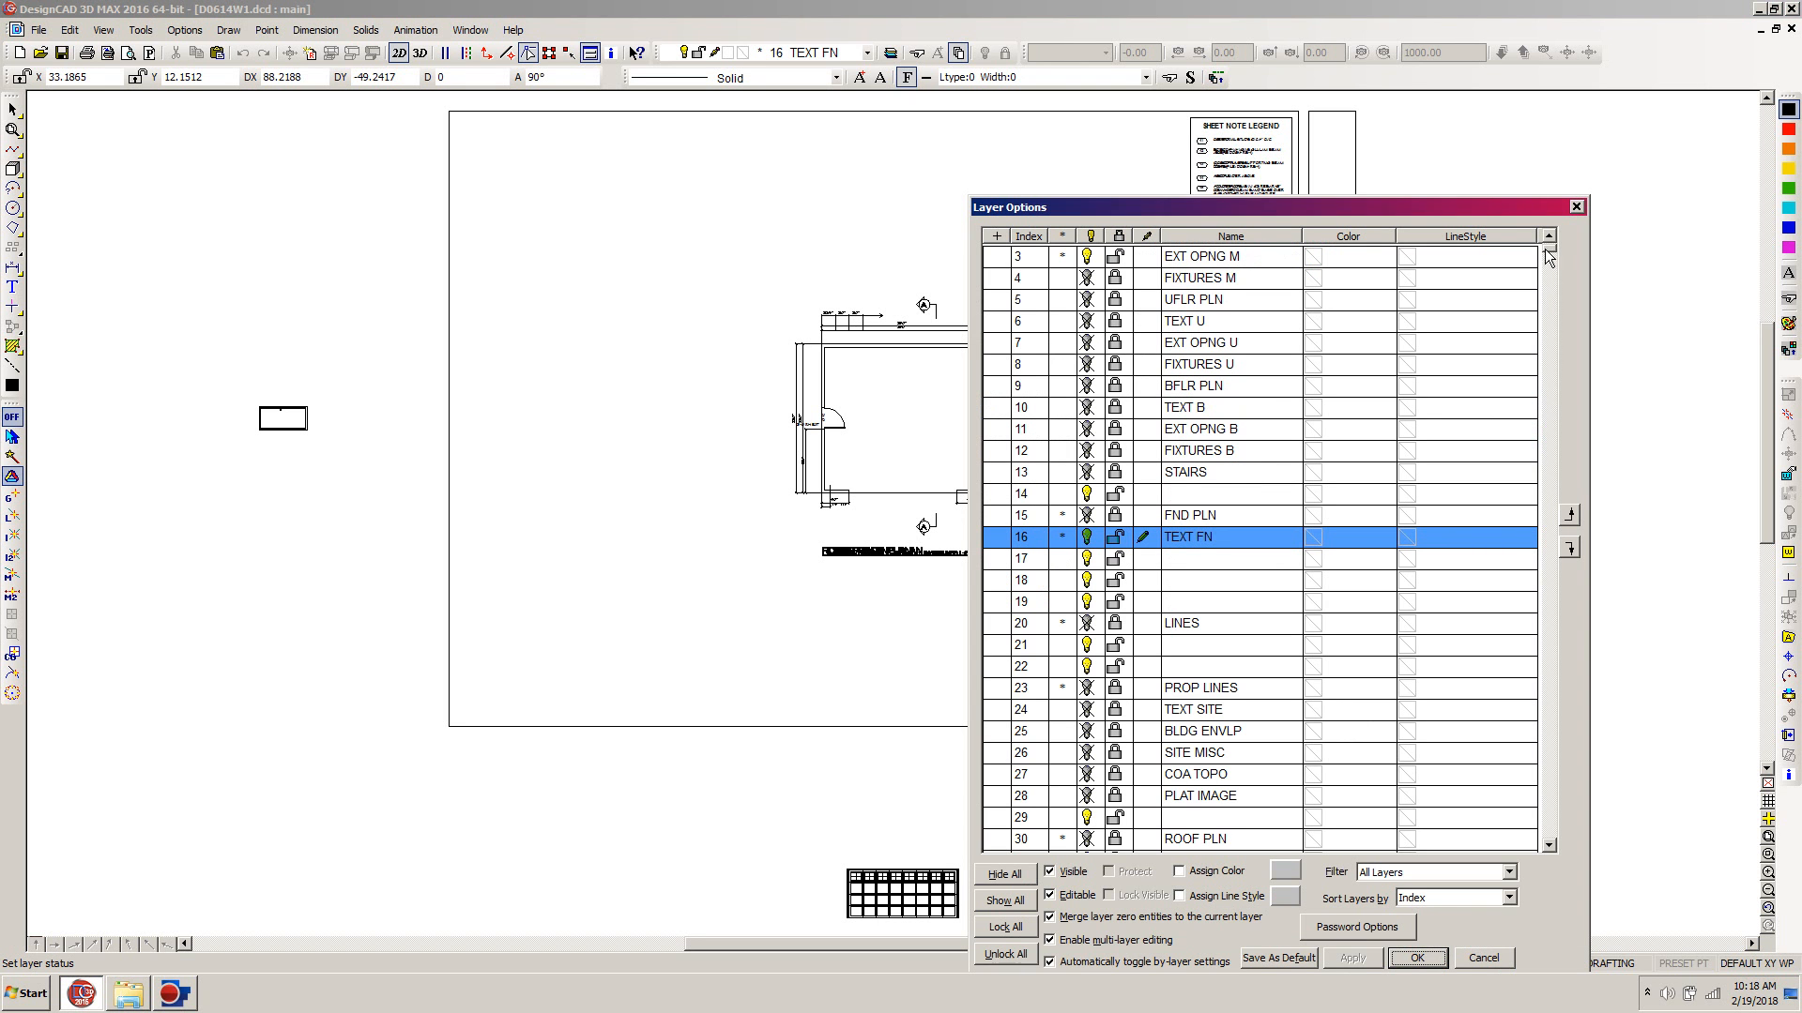
scroll(1548, 255, up, 1)
click(1145, 278)
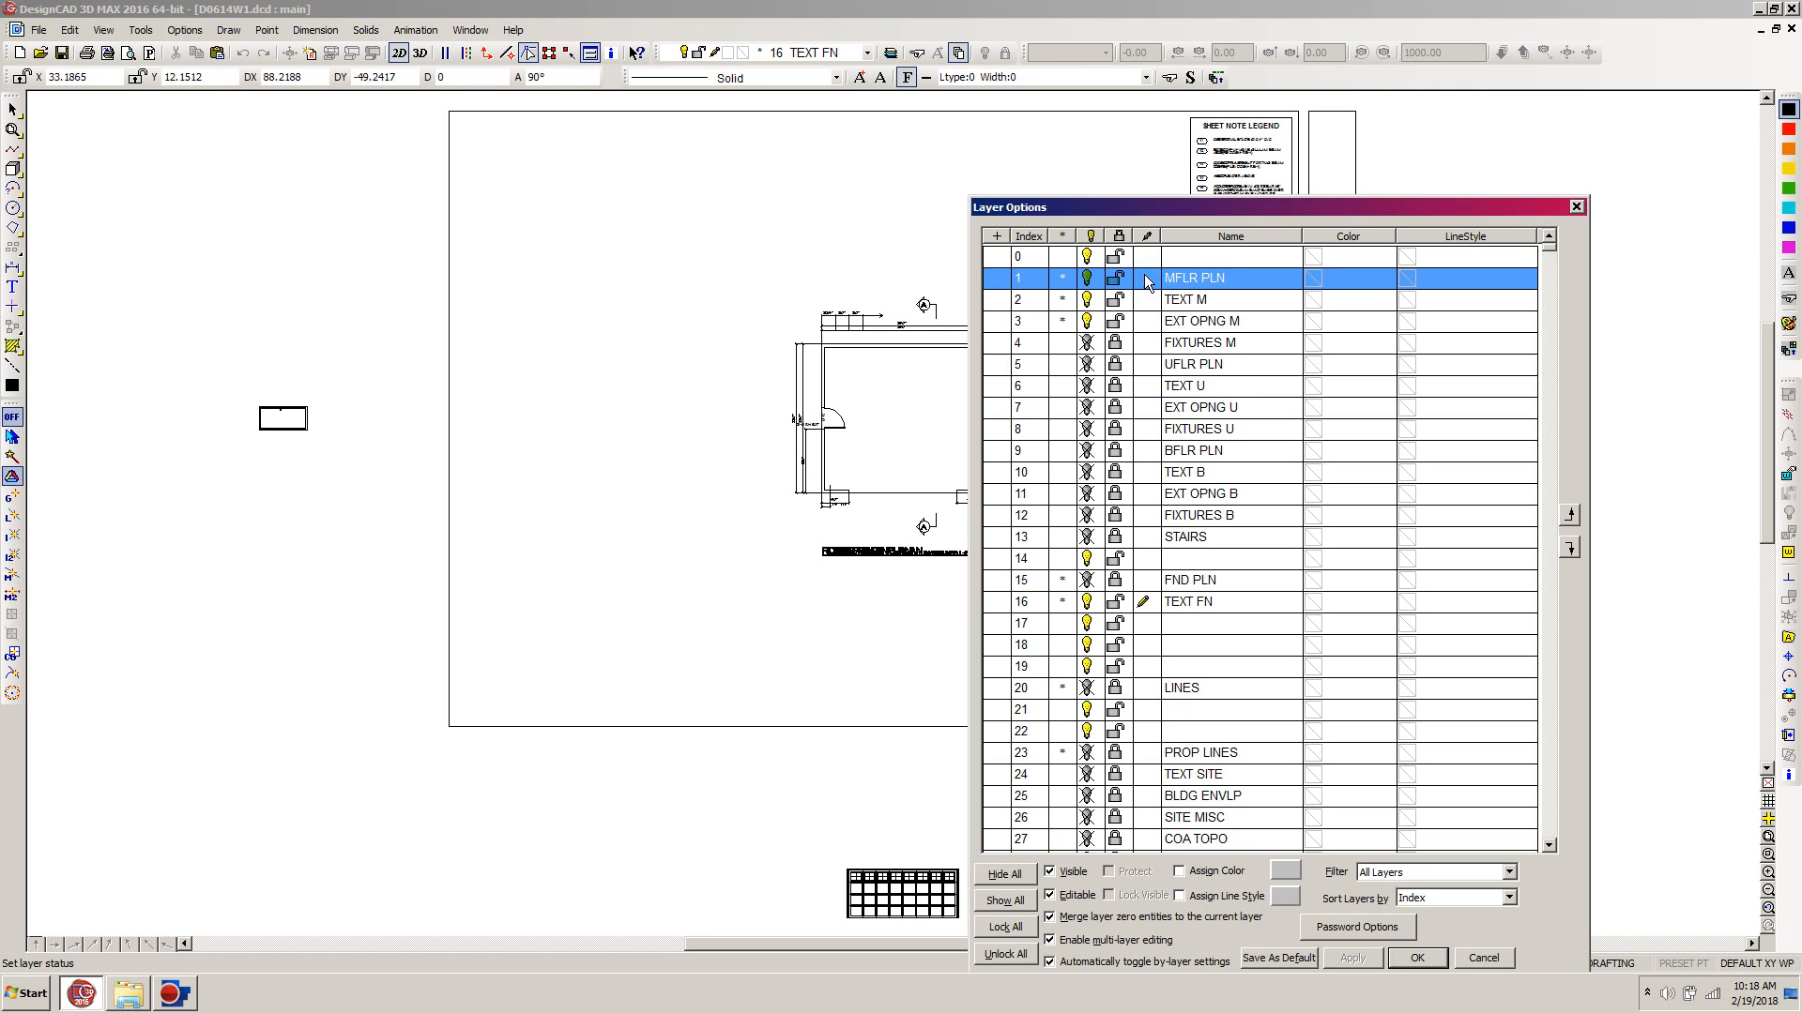
click(1145, 278)
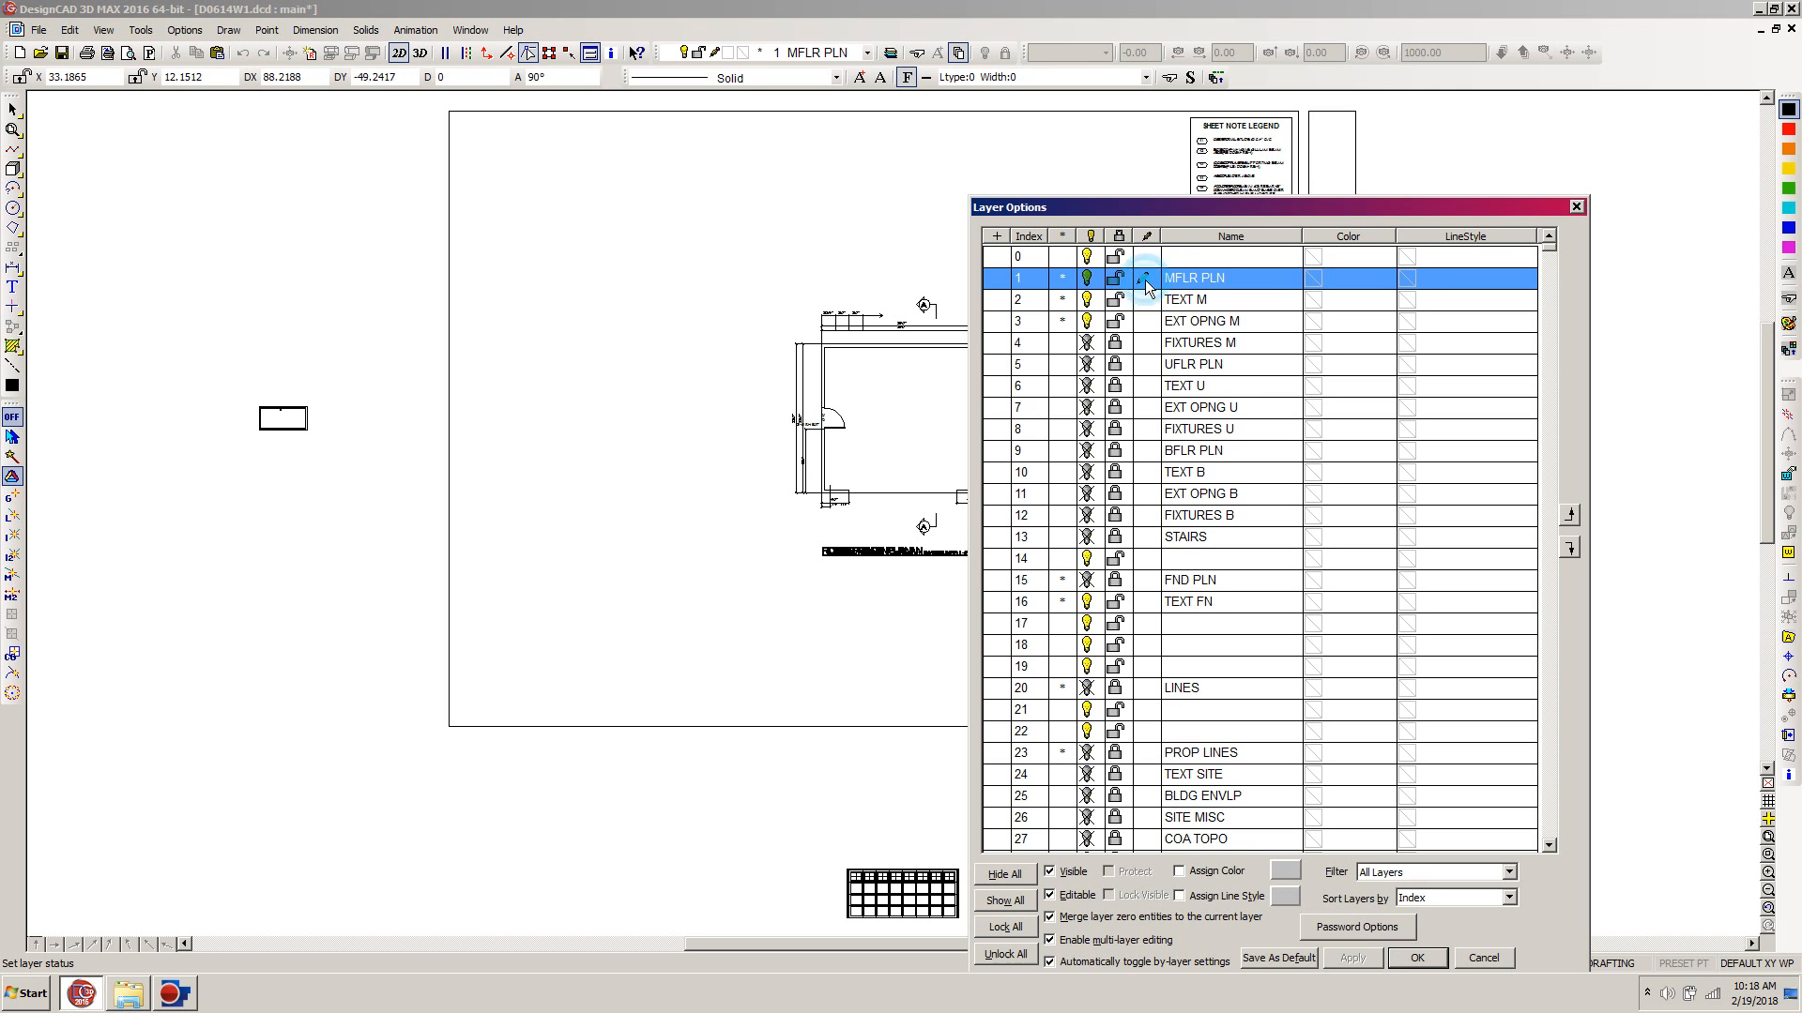
click(1006, 874)
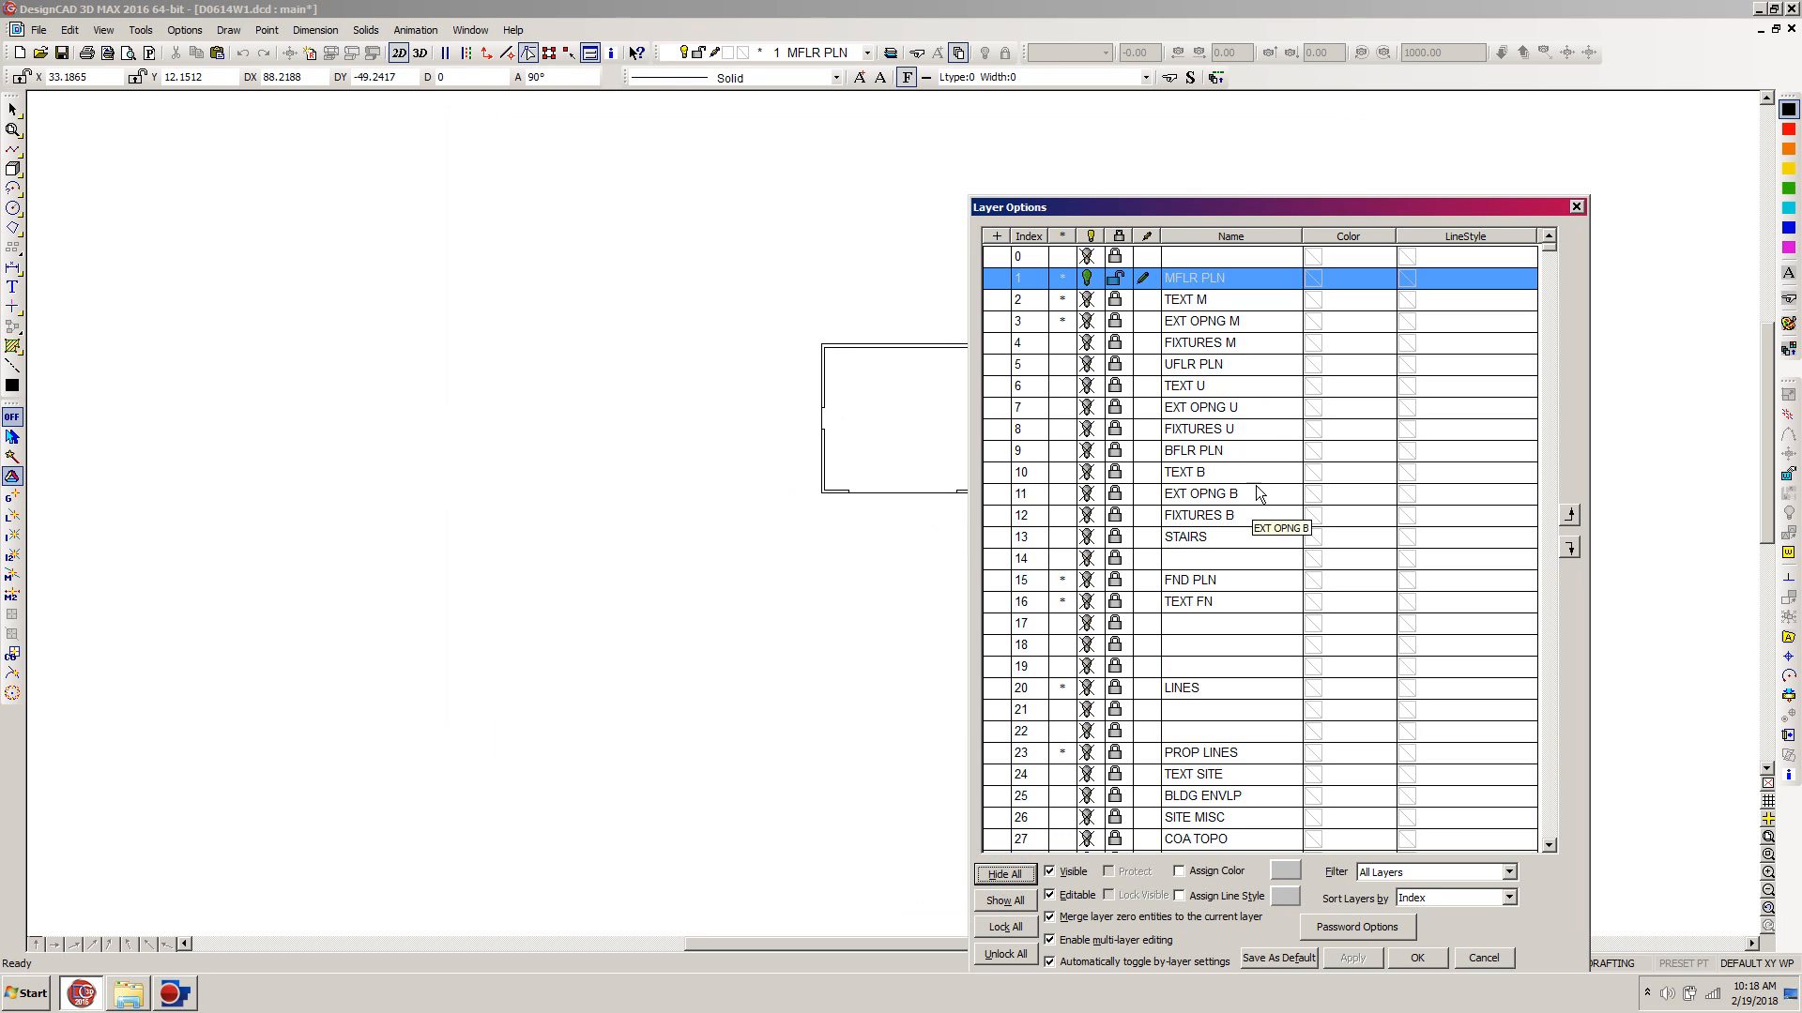
Unlock layers 2 TEXT M and 3 EXT OPNG M together so they are visible and editable.
click(1179, 305)
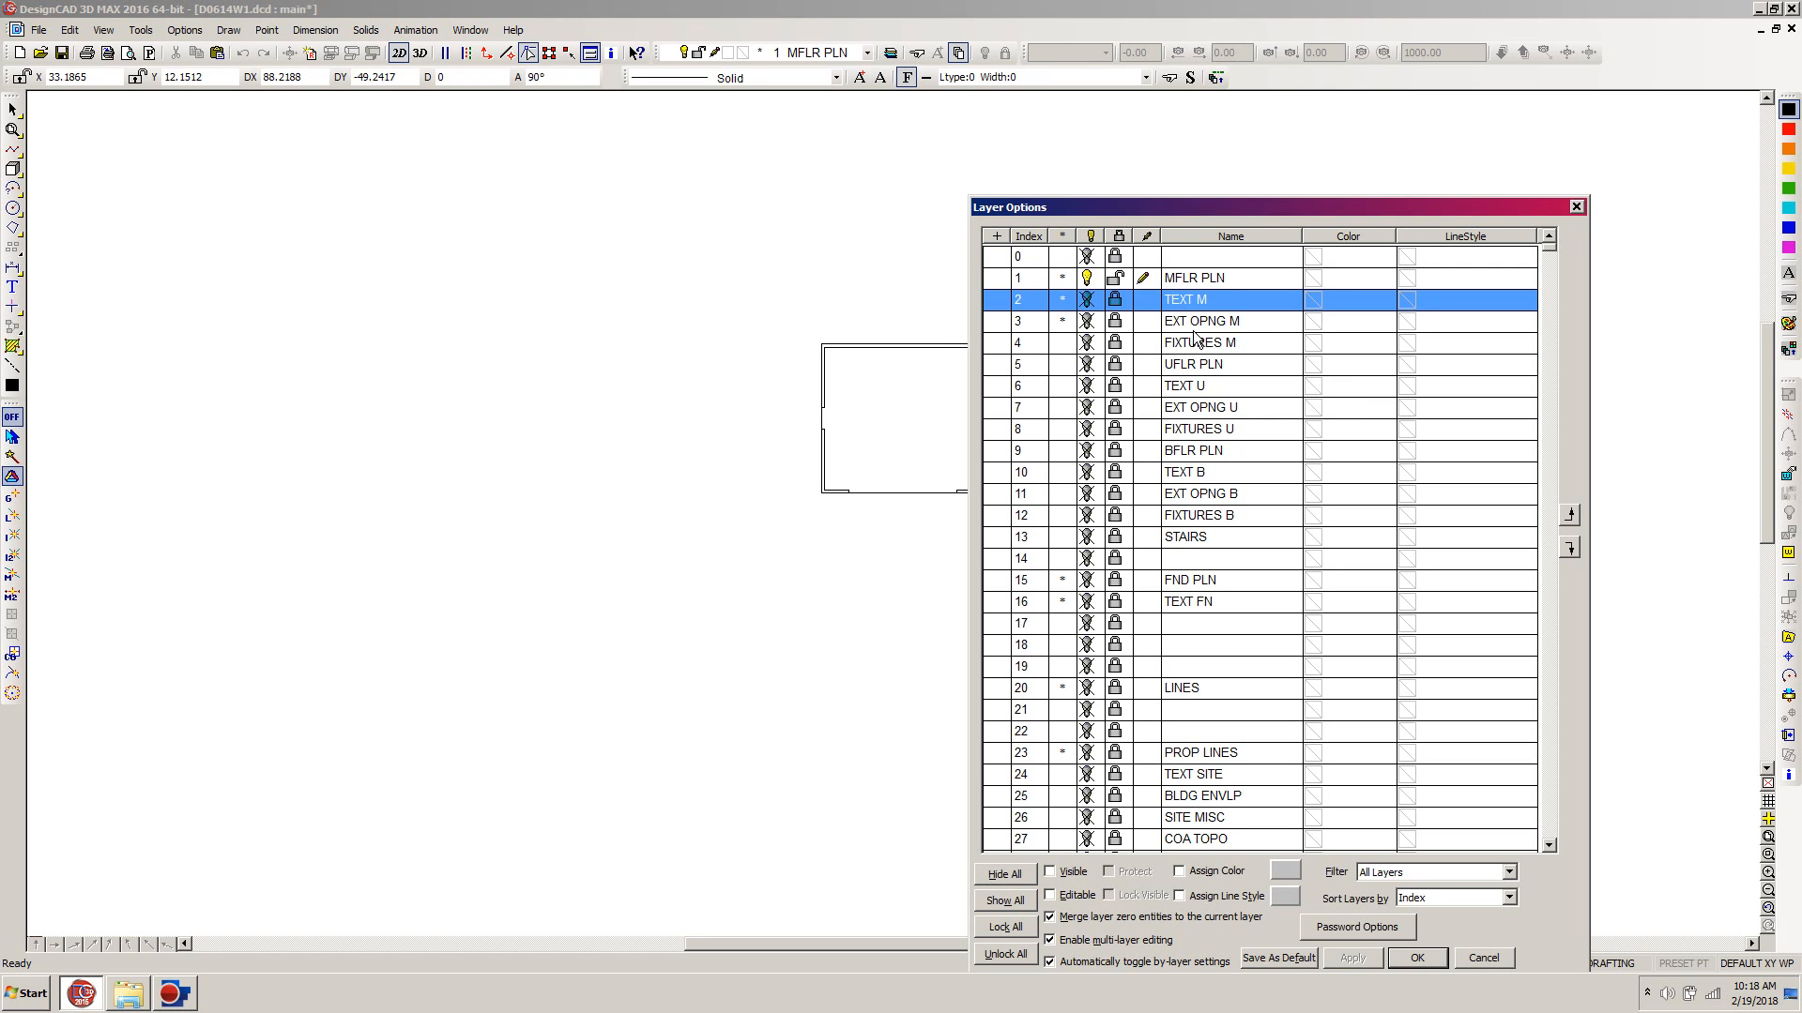
ctrl+click(1198, 321)
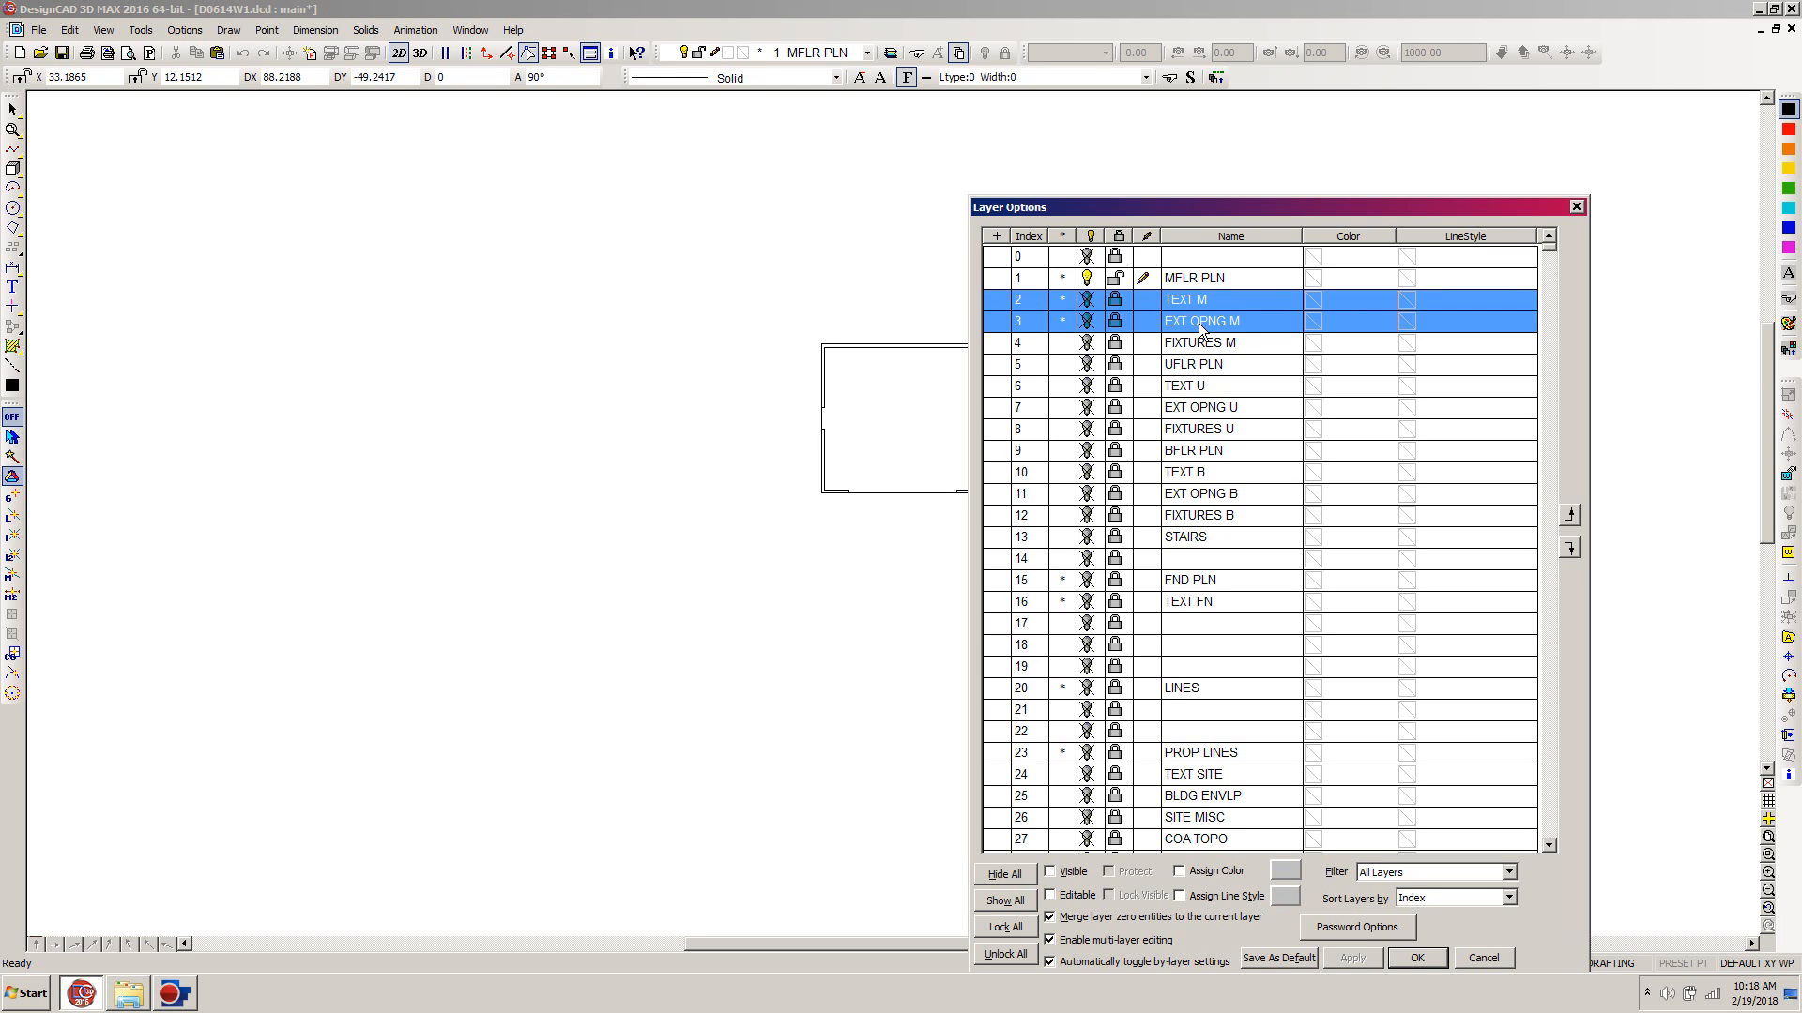
right_click(1191, 311)
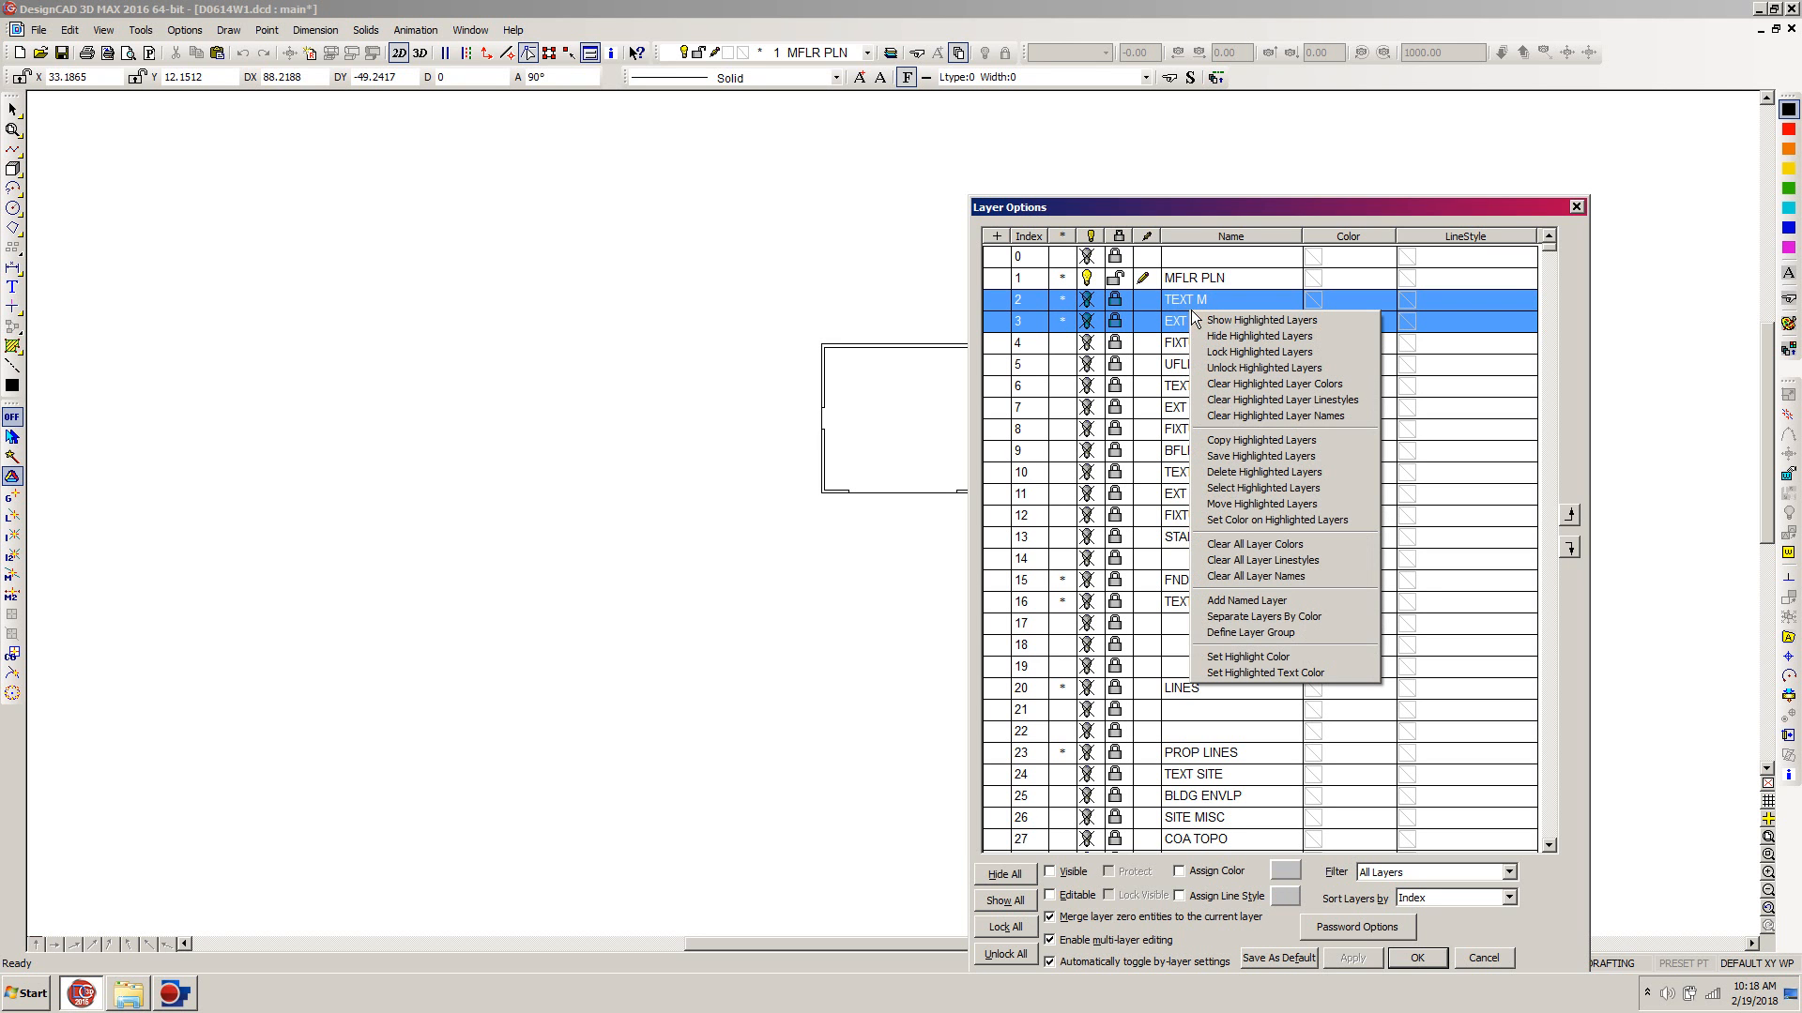
click(1225, 368)
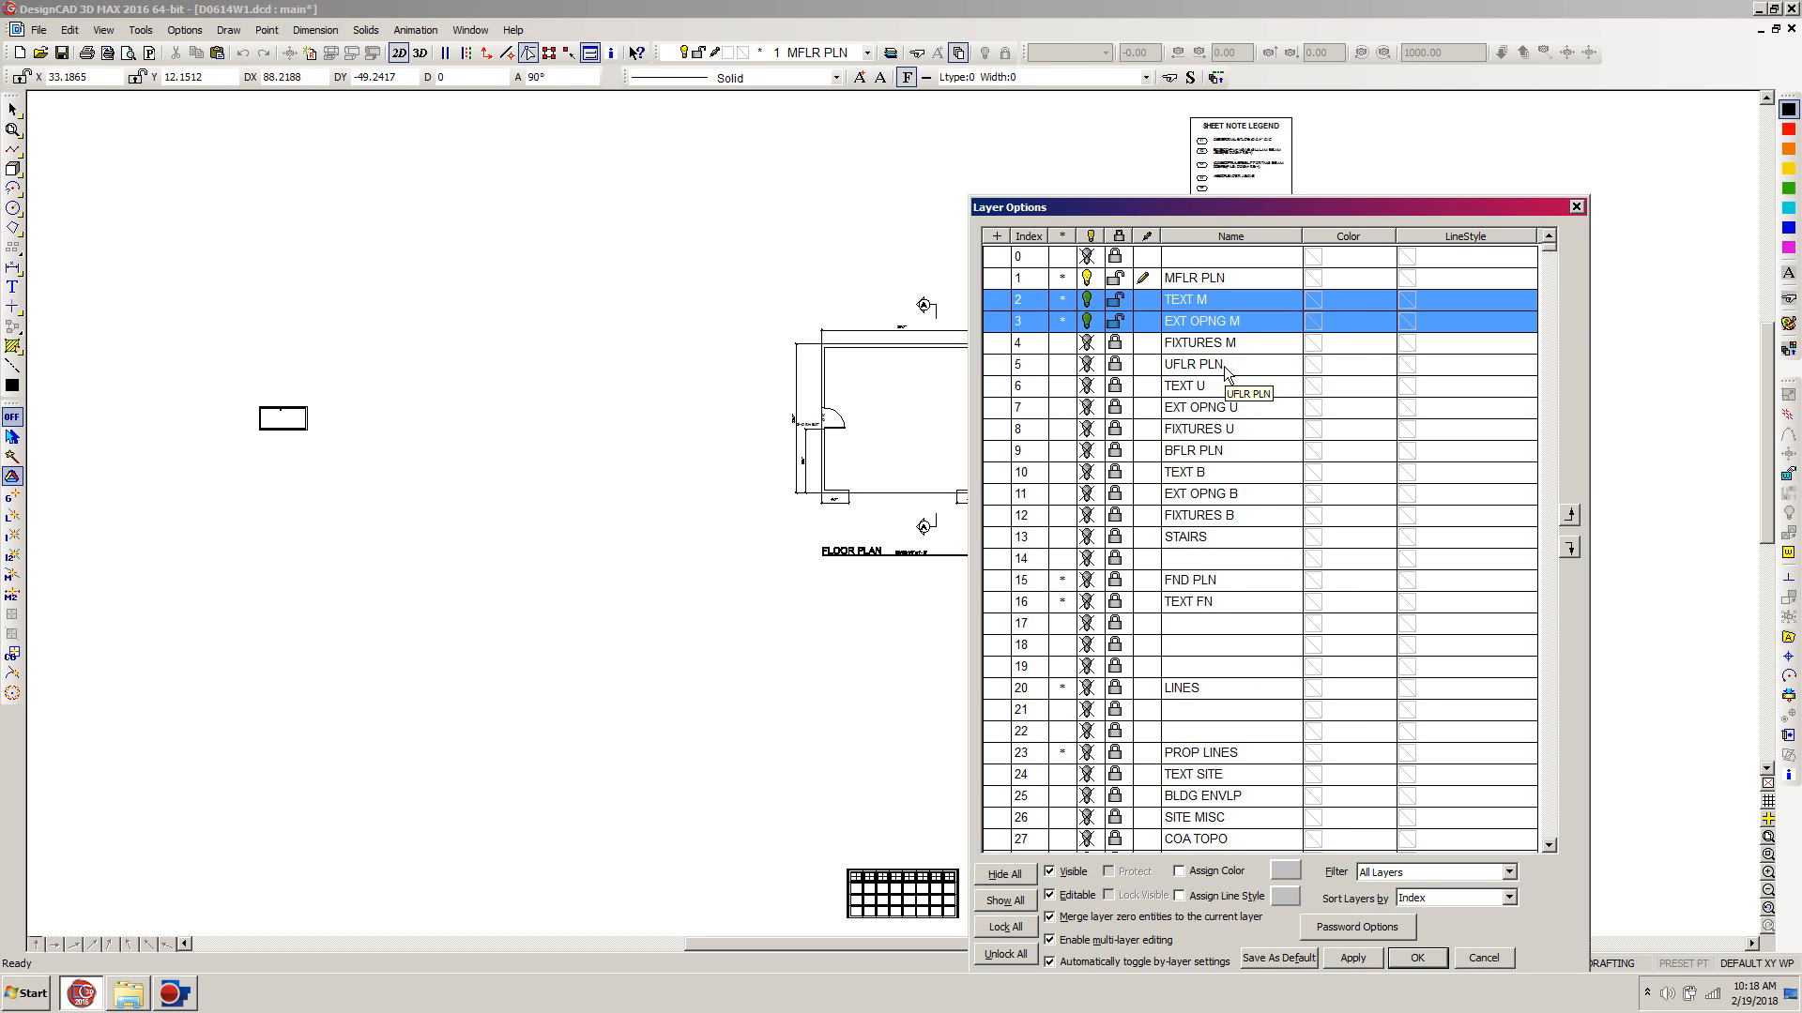
Make layer 4 FIXTURES M the current layer and apply the layer options.
click(1147, 345)
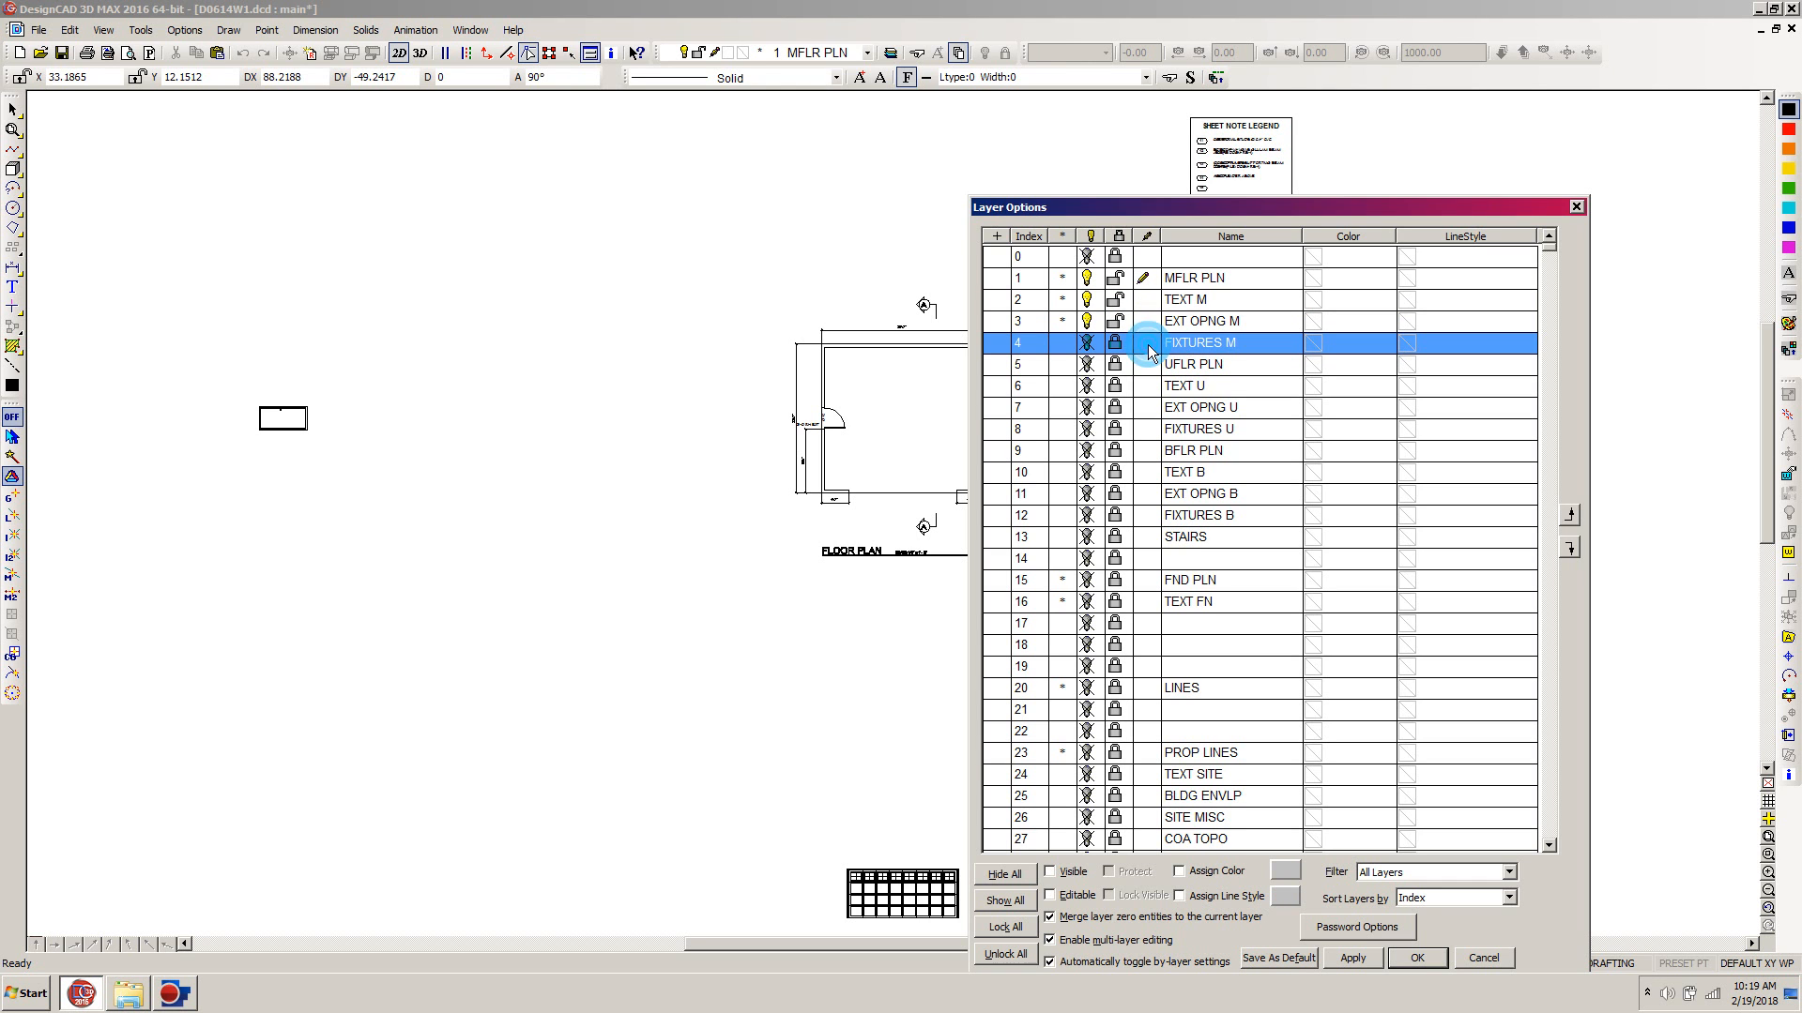
click(1147, 344)
click(1416, 958)
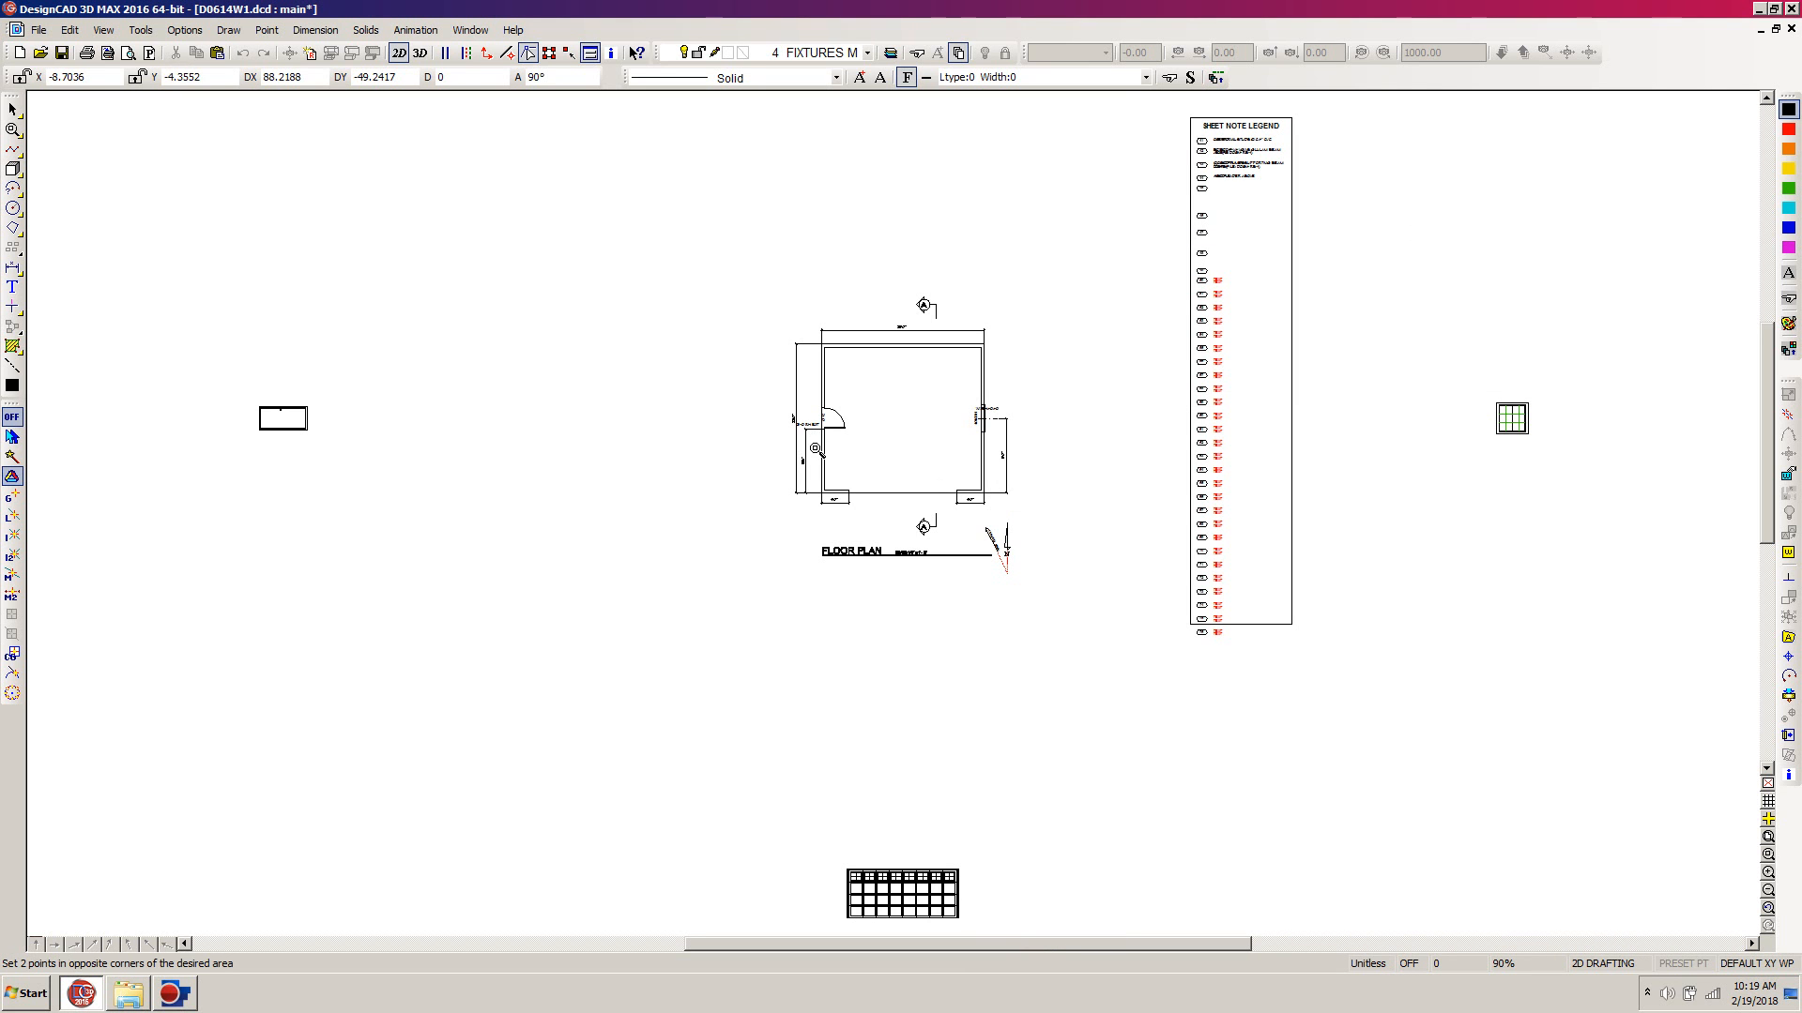
Draw a 2D box 1.5" wide and about 5.5" high inside the floor plan, above the wide opening in the lower wall.
click(815, 448)
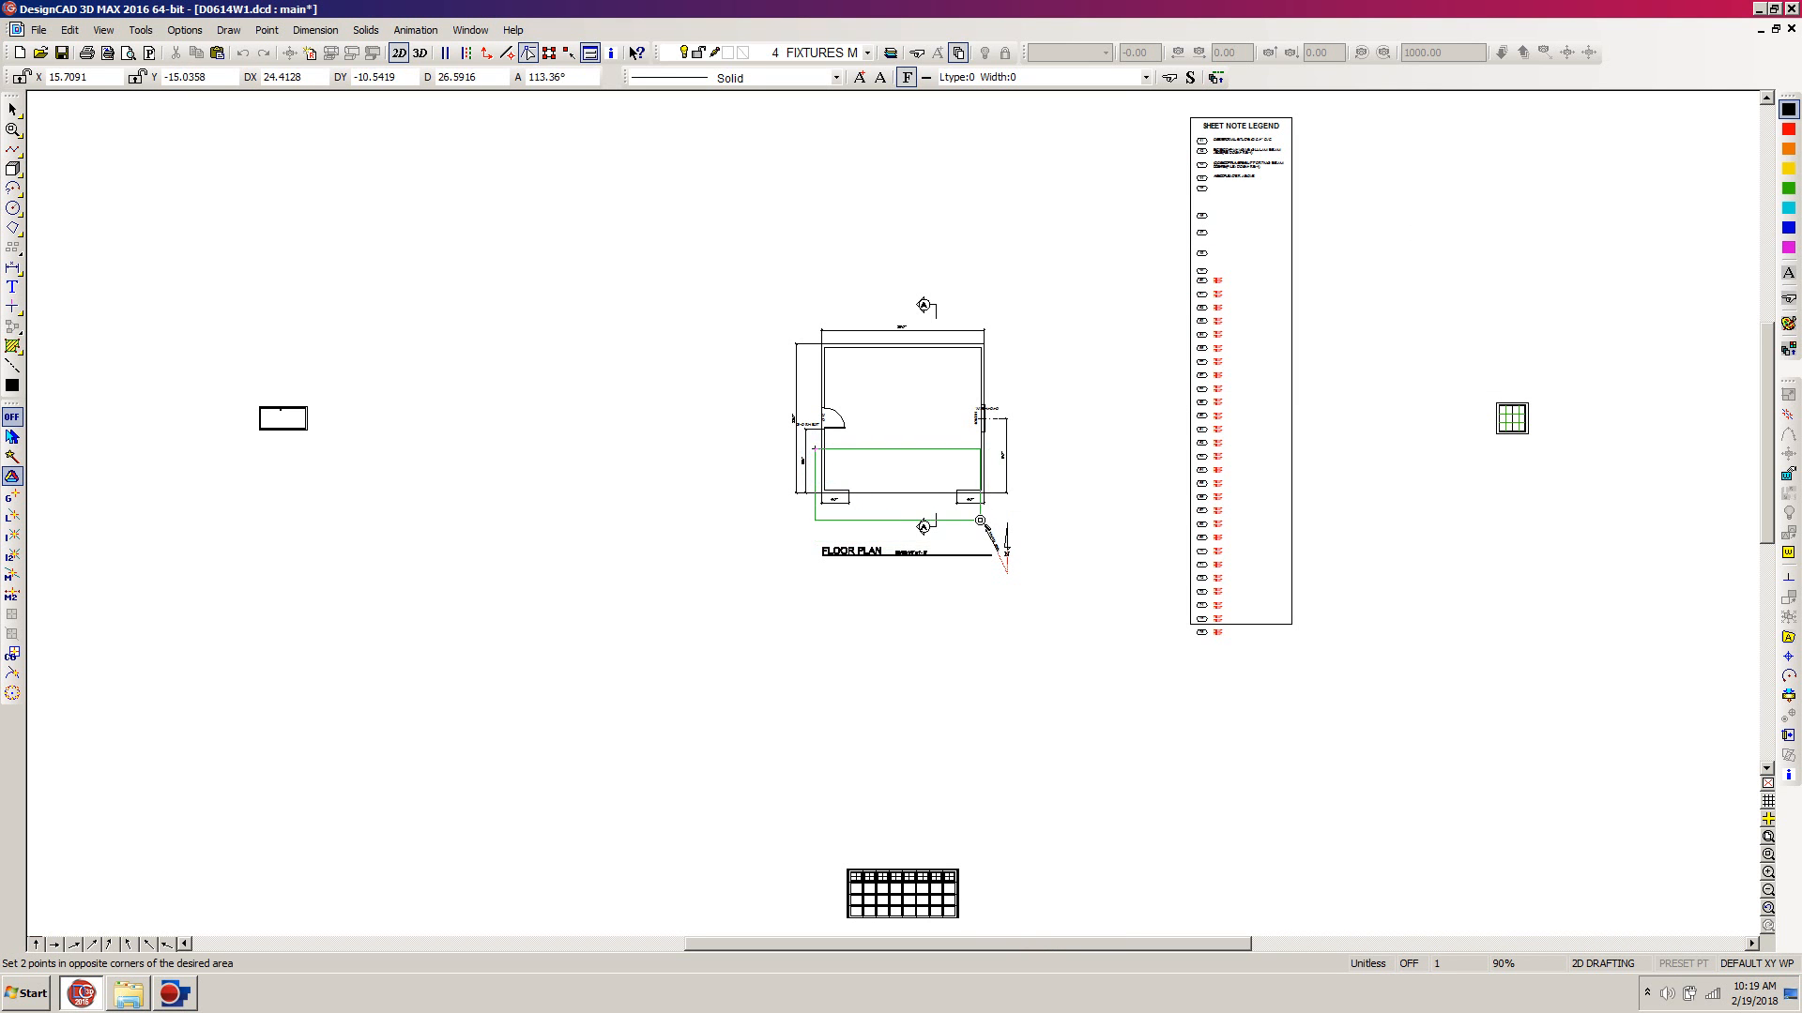
click(979, 522)
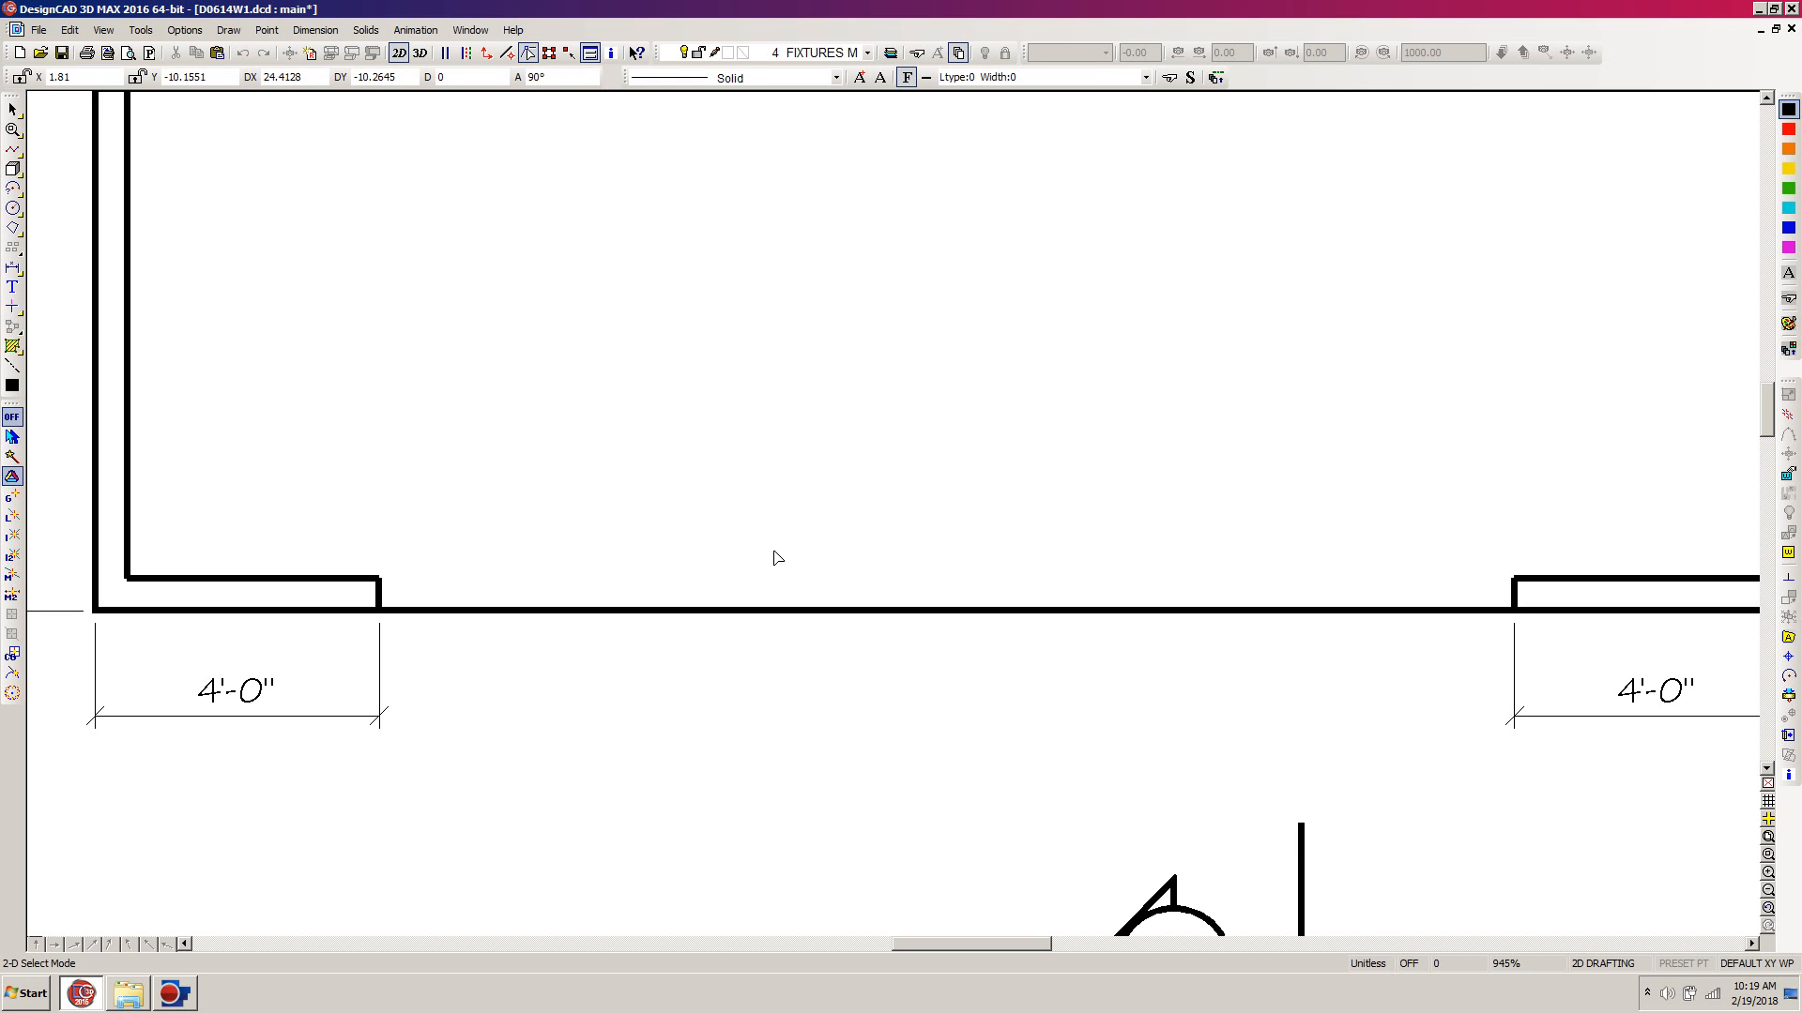
key(b)
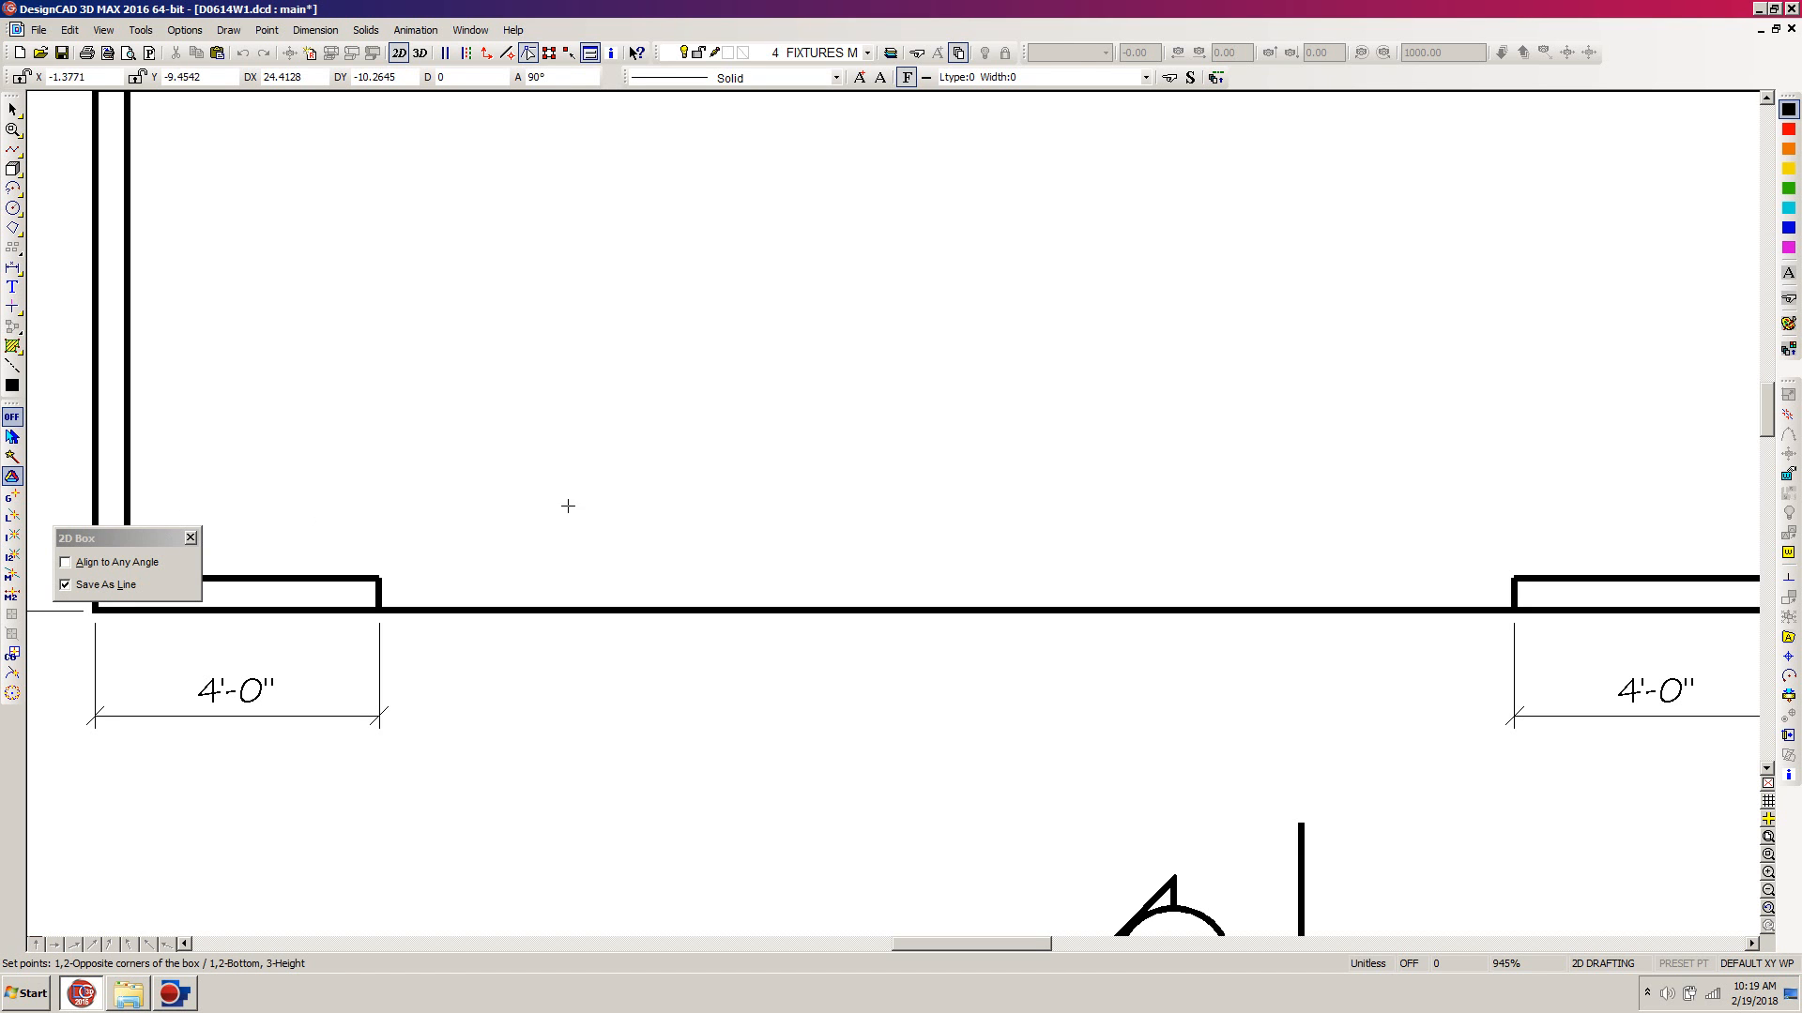
click(799, 522)
key(apostrophe)
text(1.5")
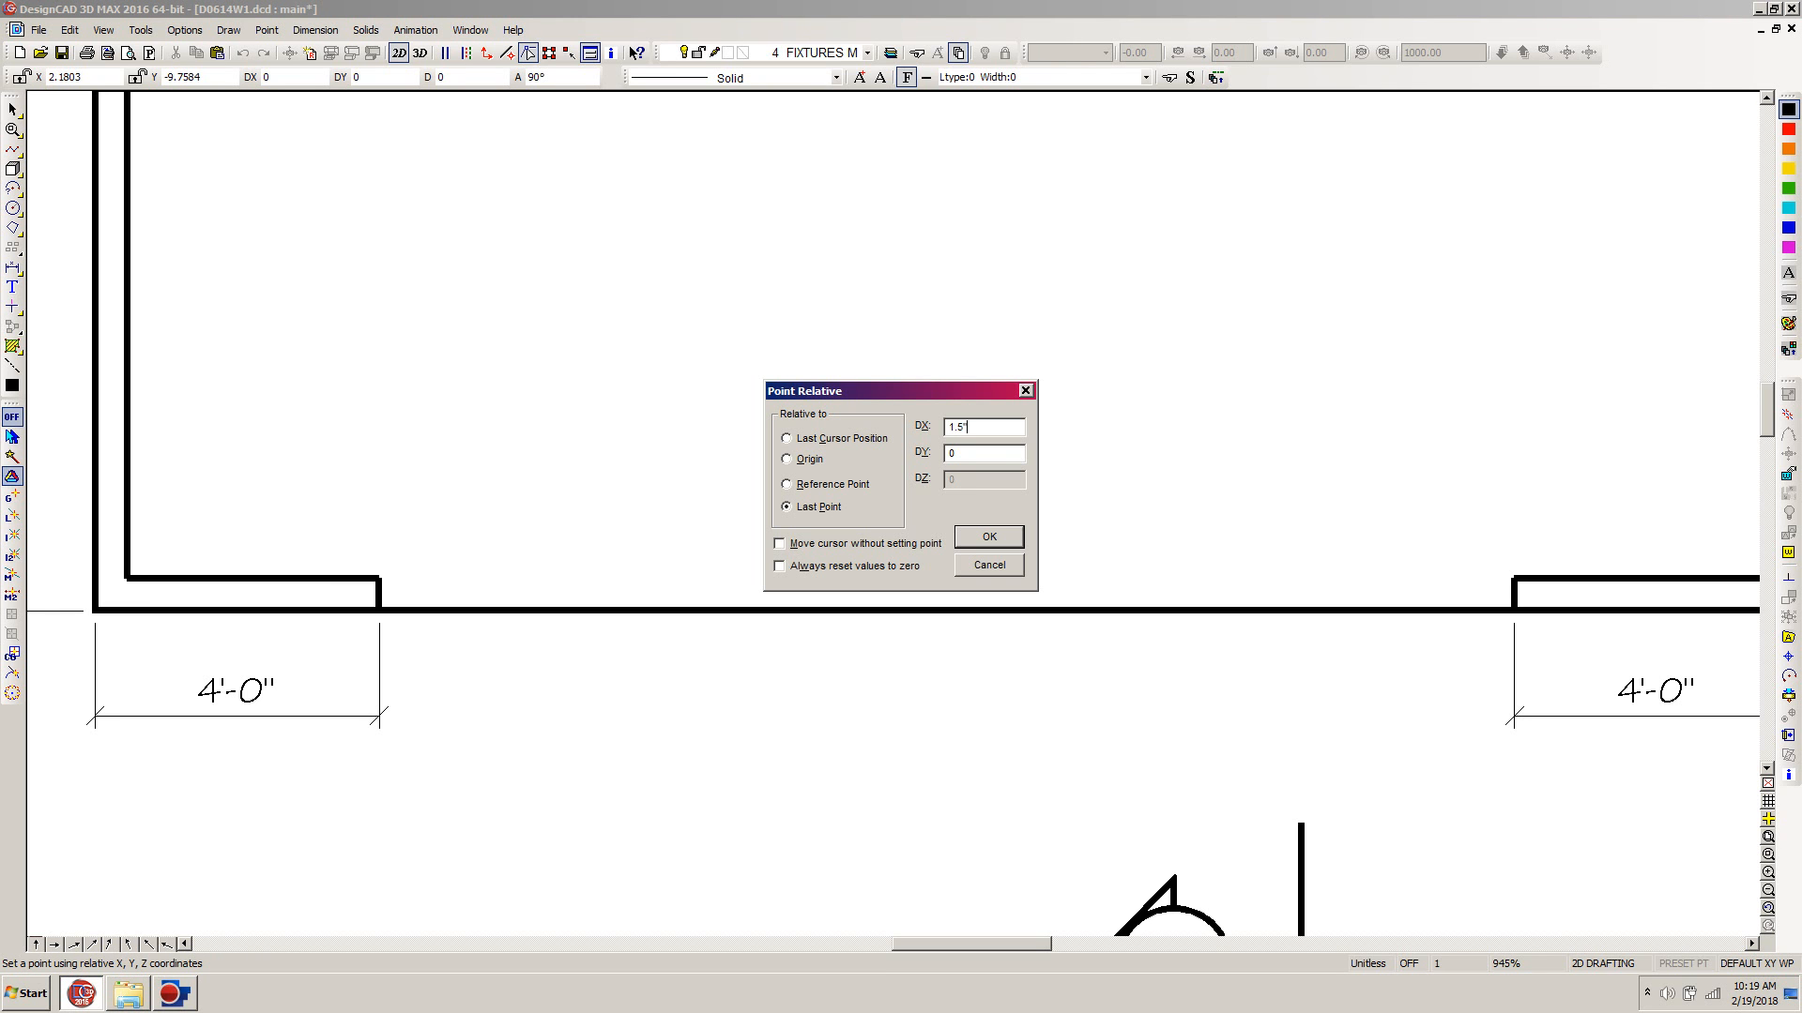
key(Tab)
key(Return)
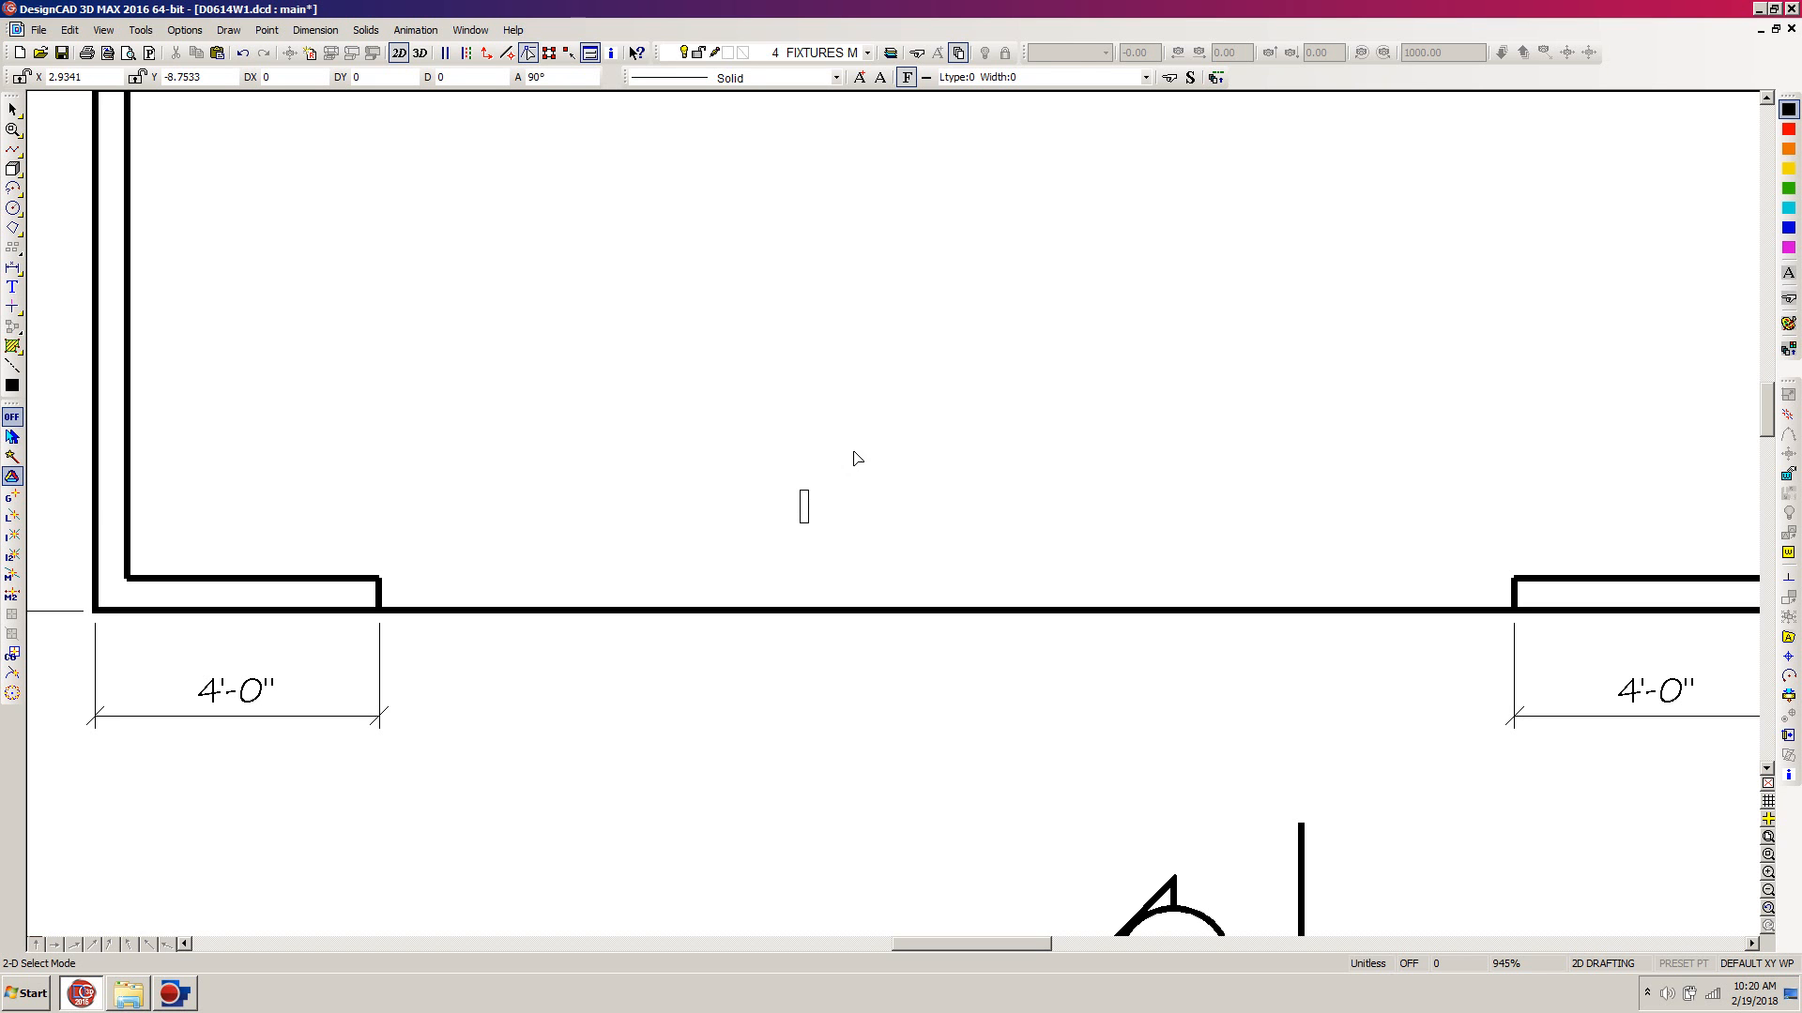
Unlock and show layer 20 LINES in the layer options.
key(l)
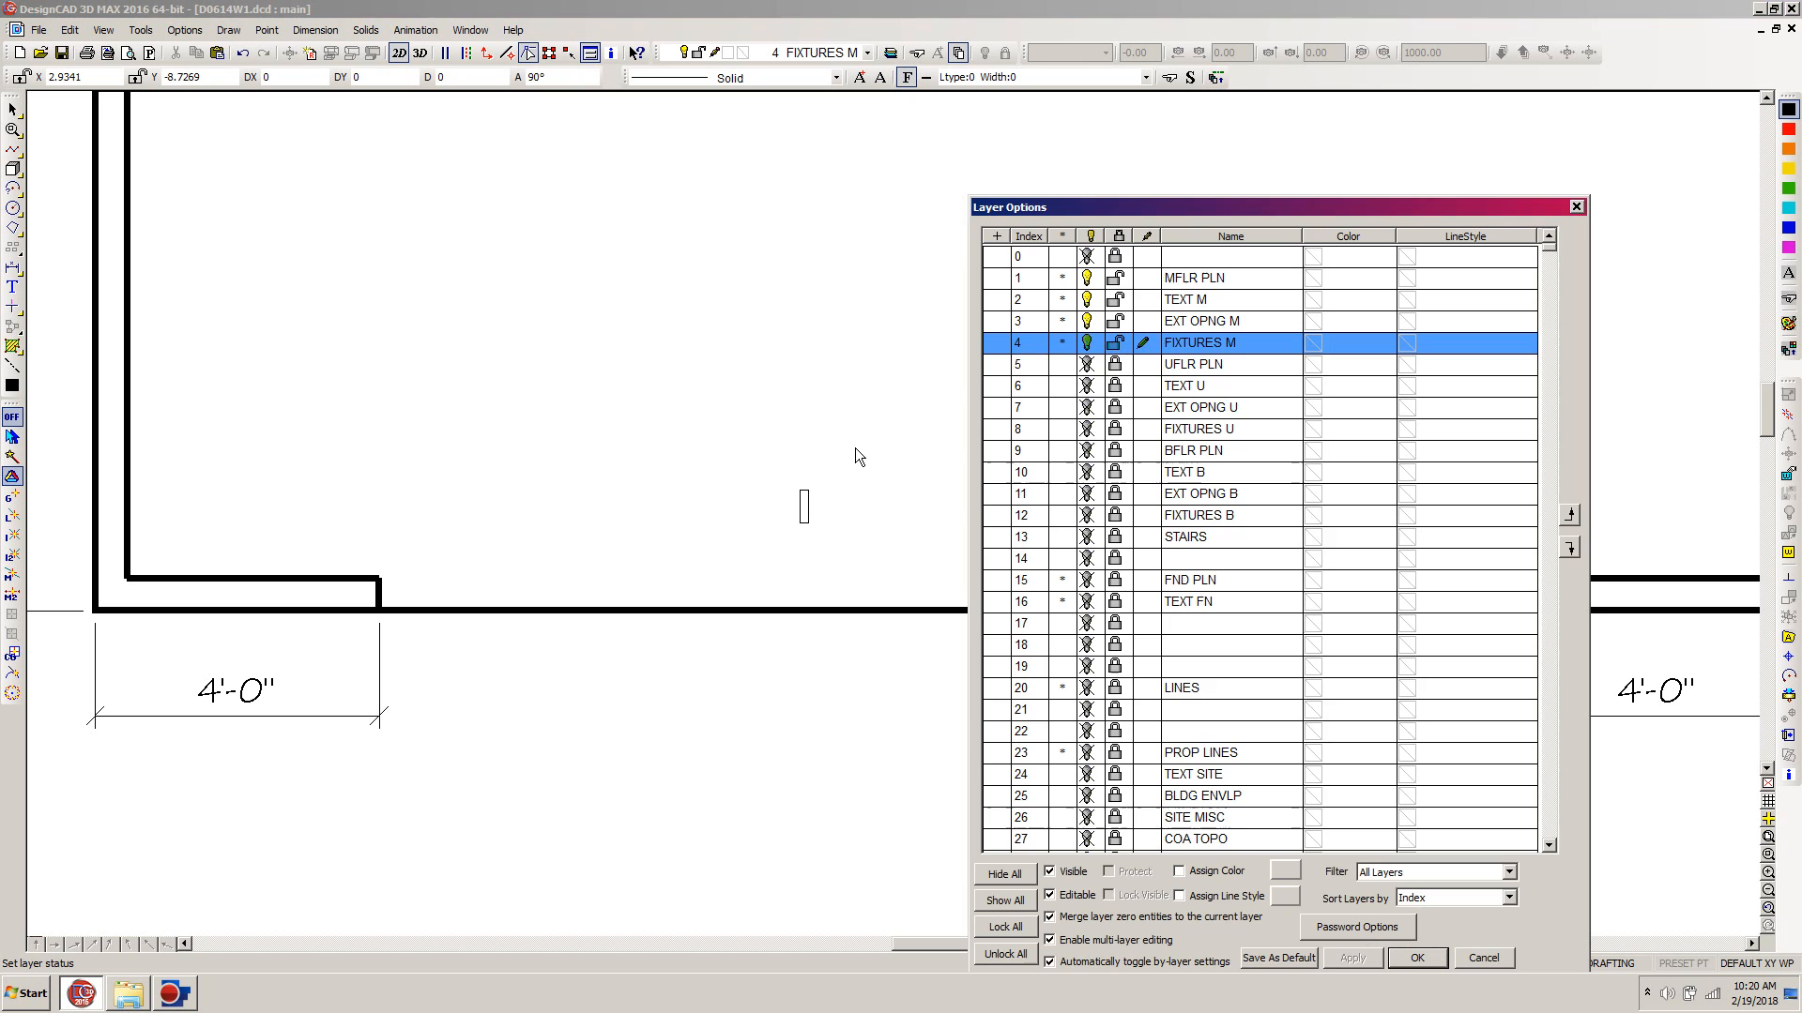
click(1126, 688)
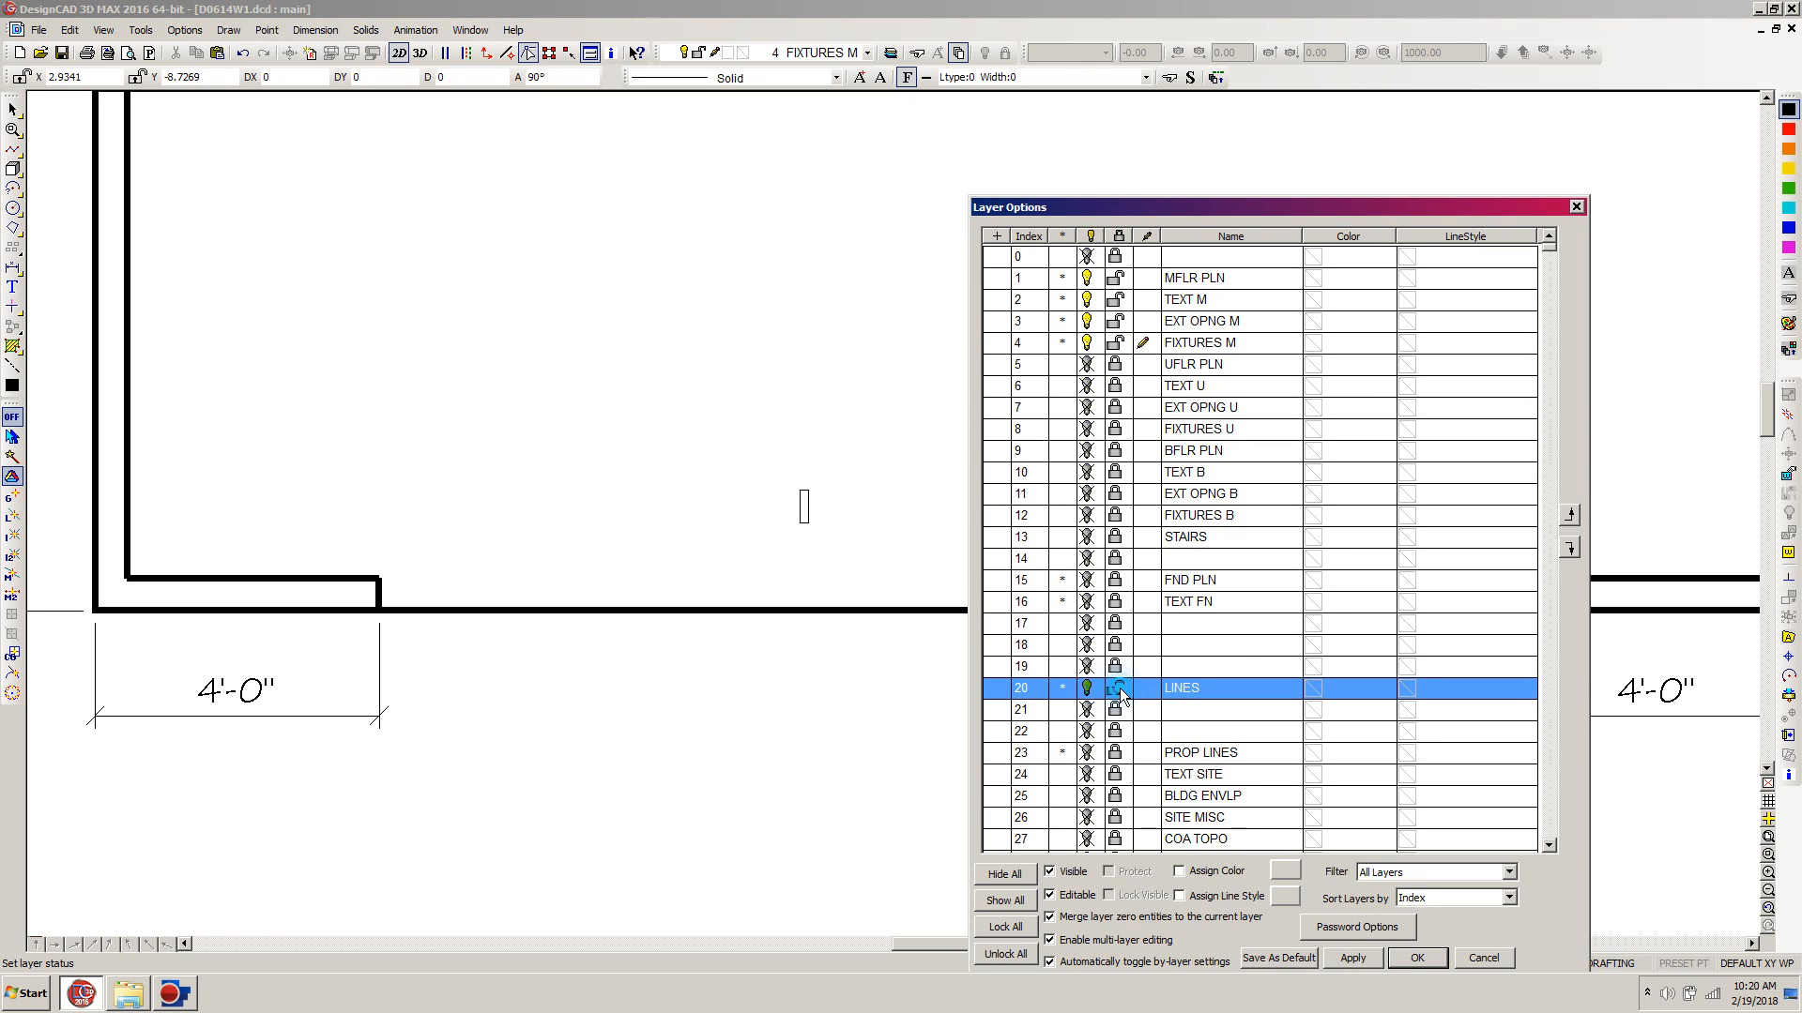
click(1415, 958)
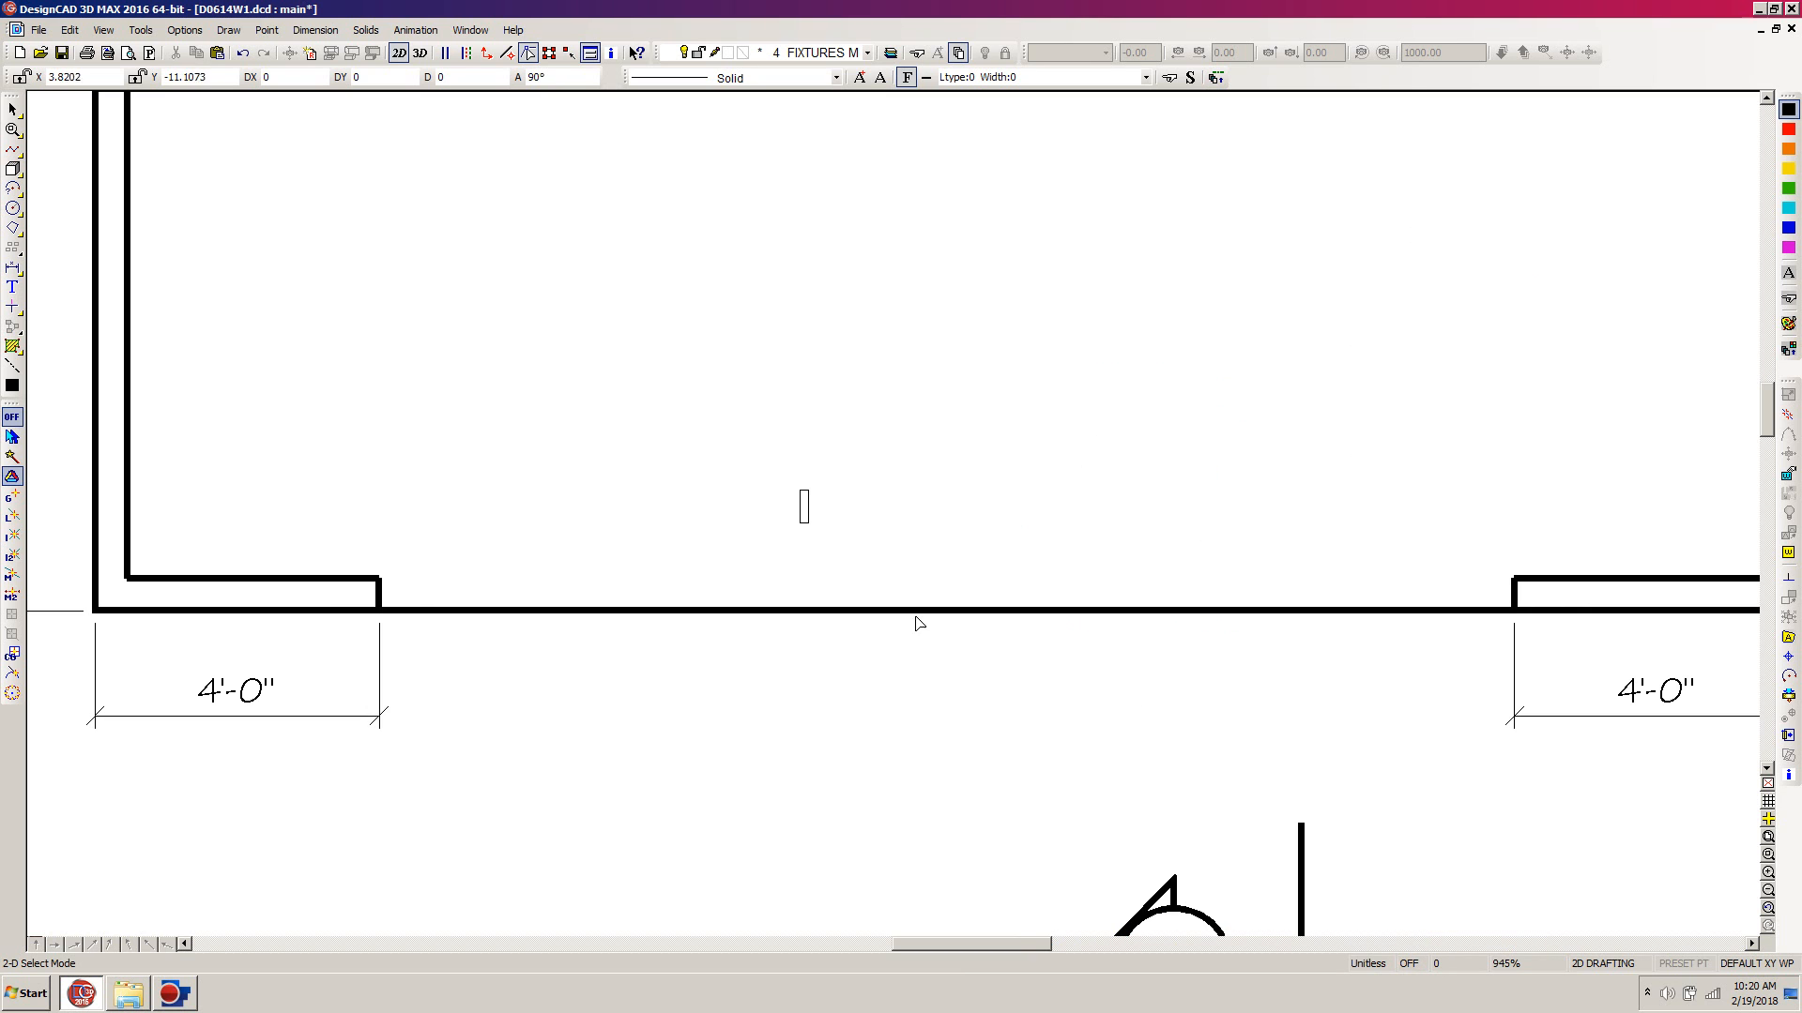
Select the small box and show its properties in the Info Box, placed clear of the line type legend.
click(814, 510)
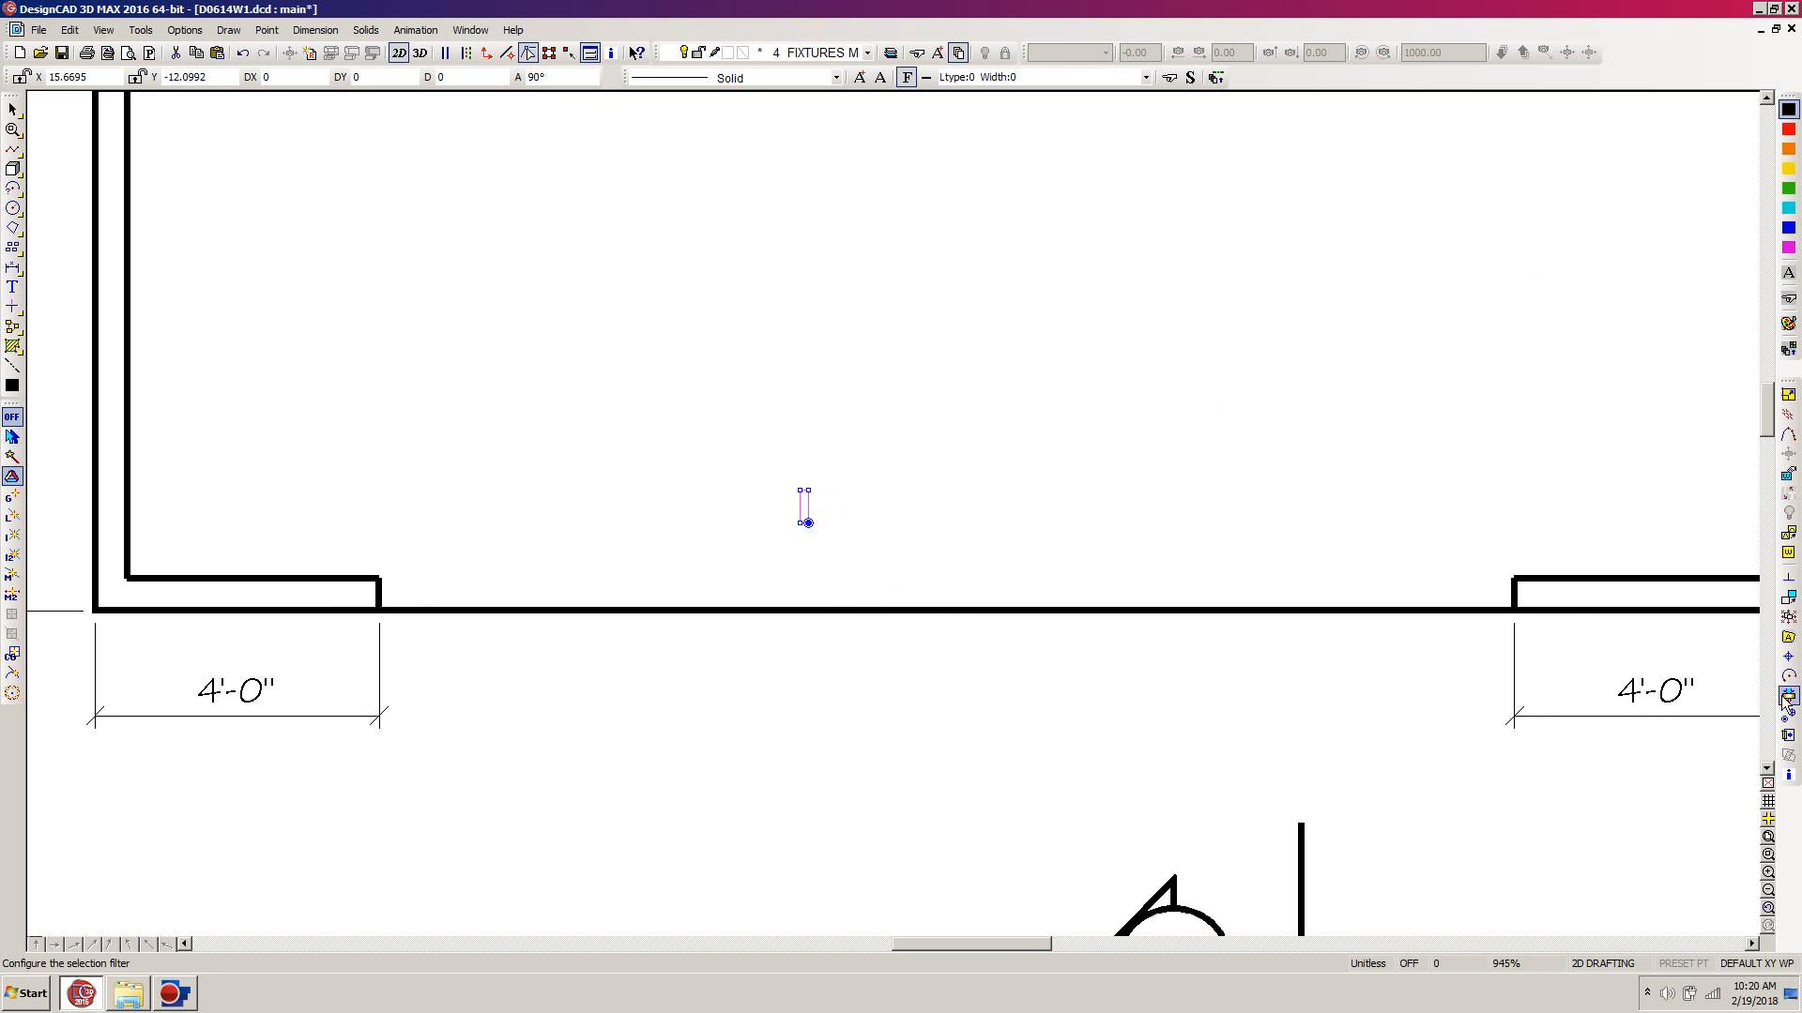
click(1789, 736)
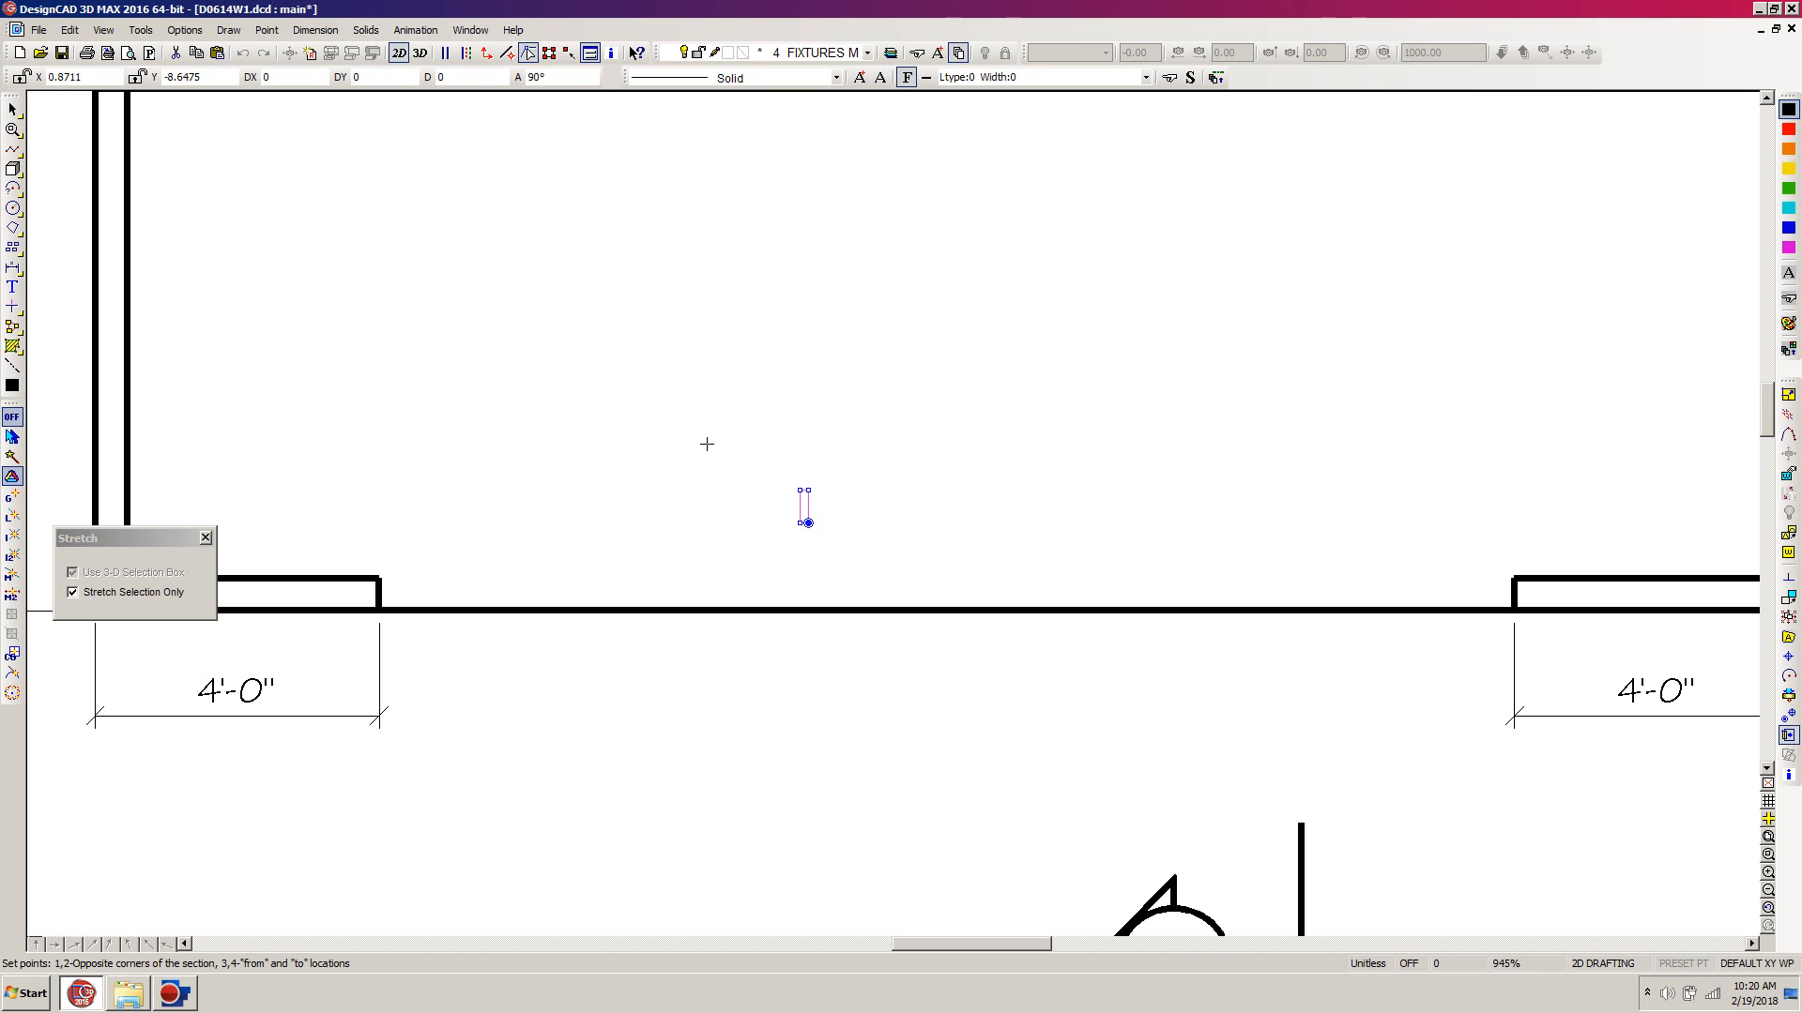
key(Escape)
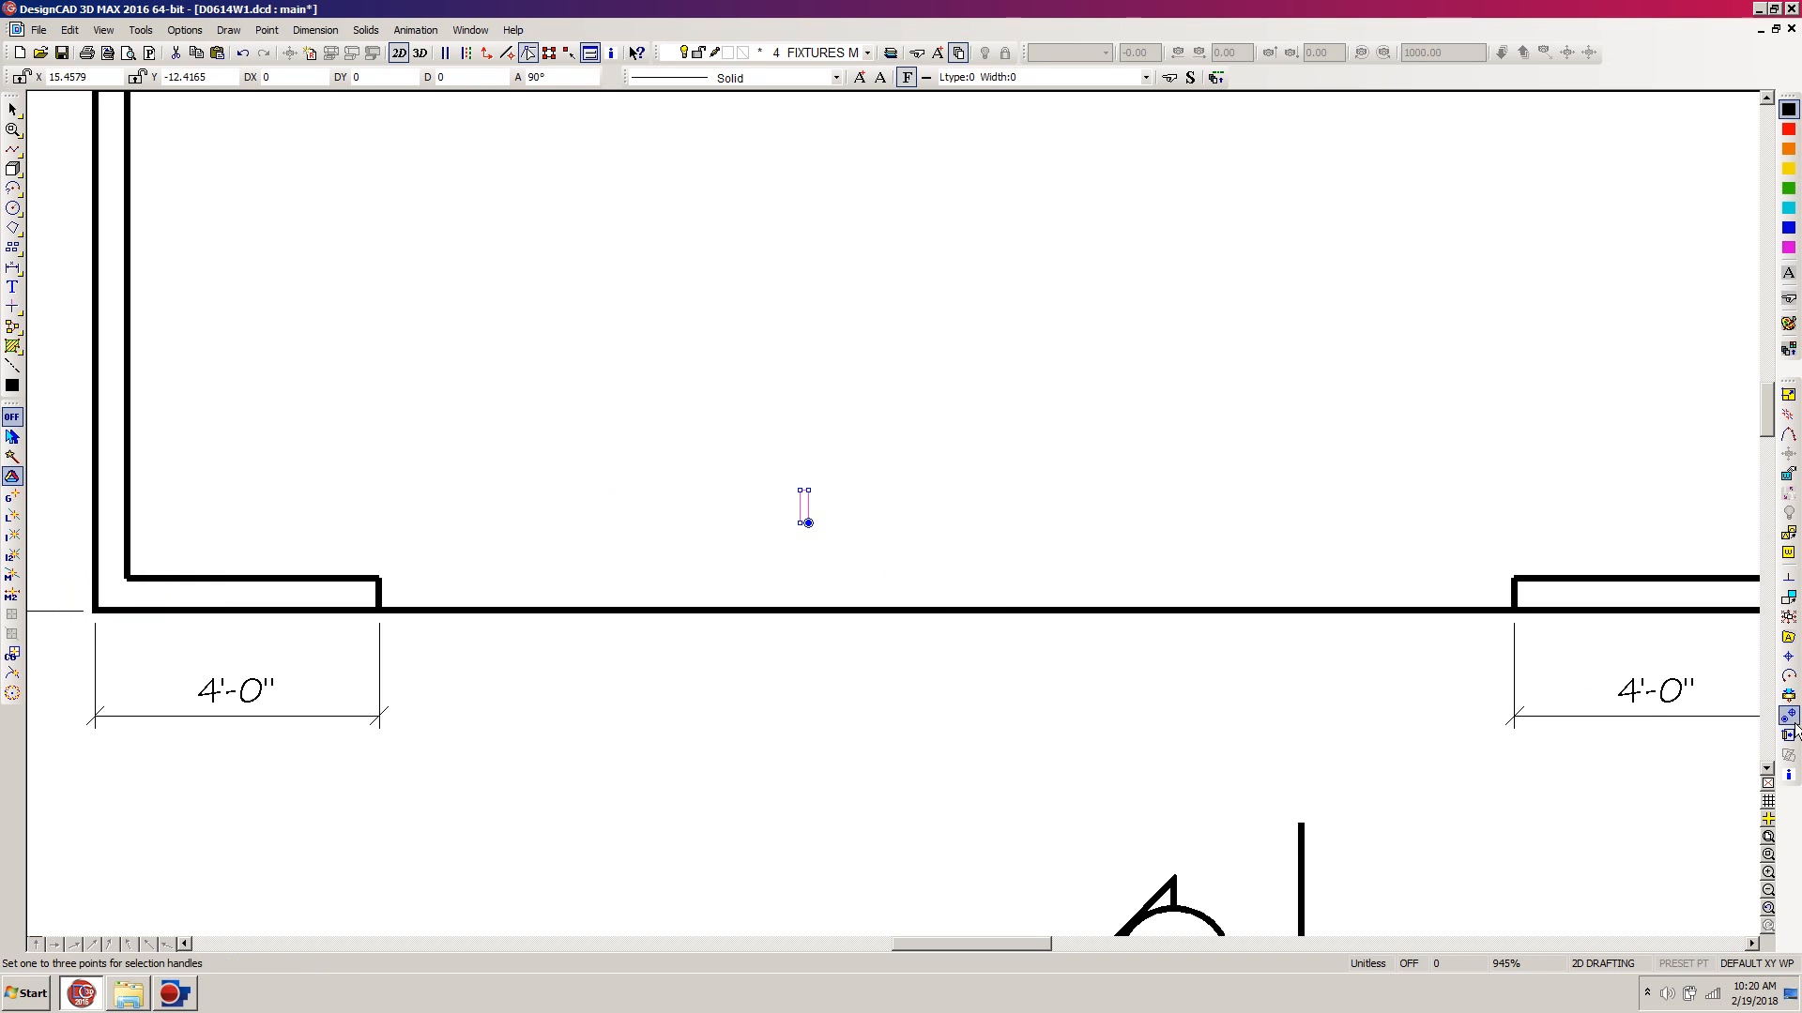
click(1788, 775)
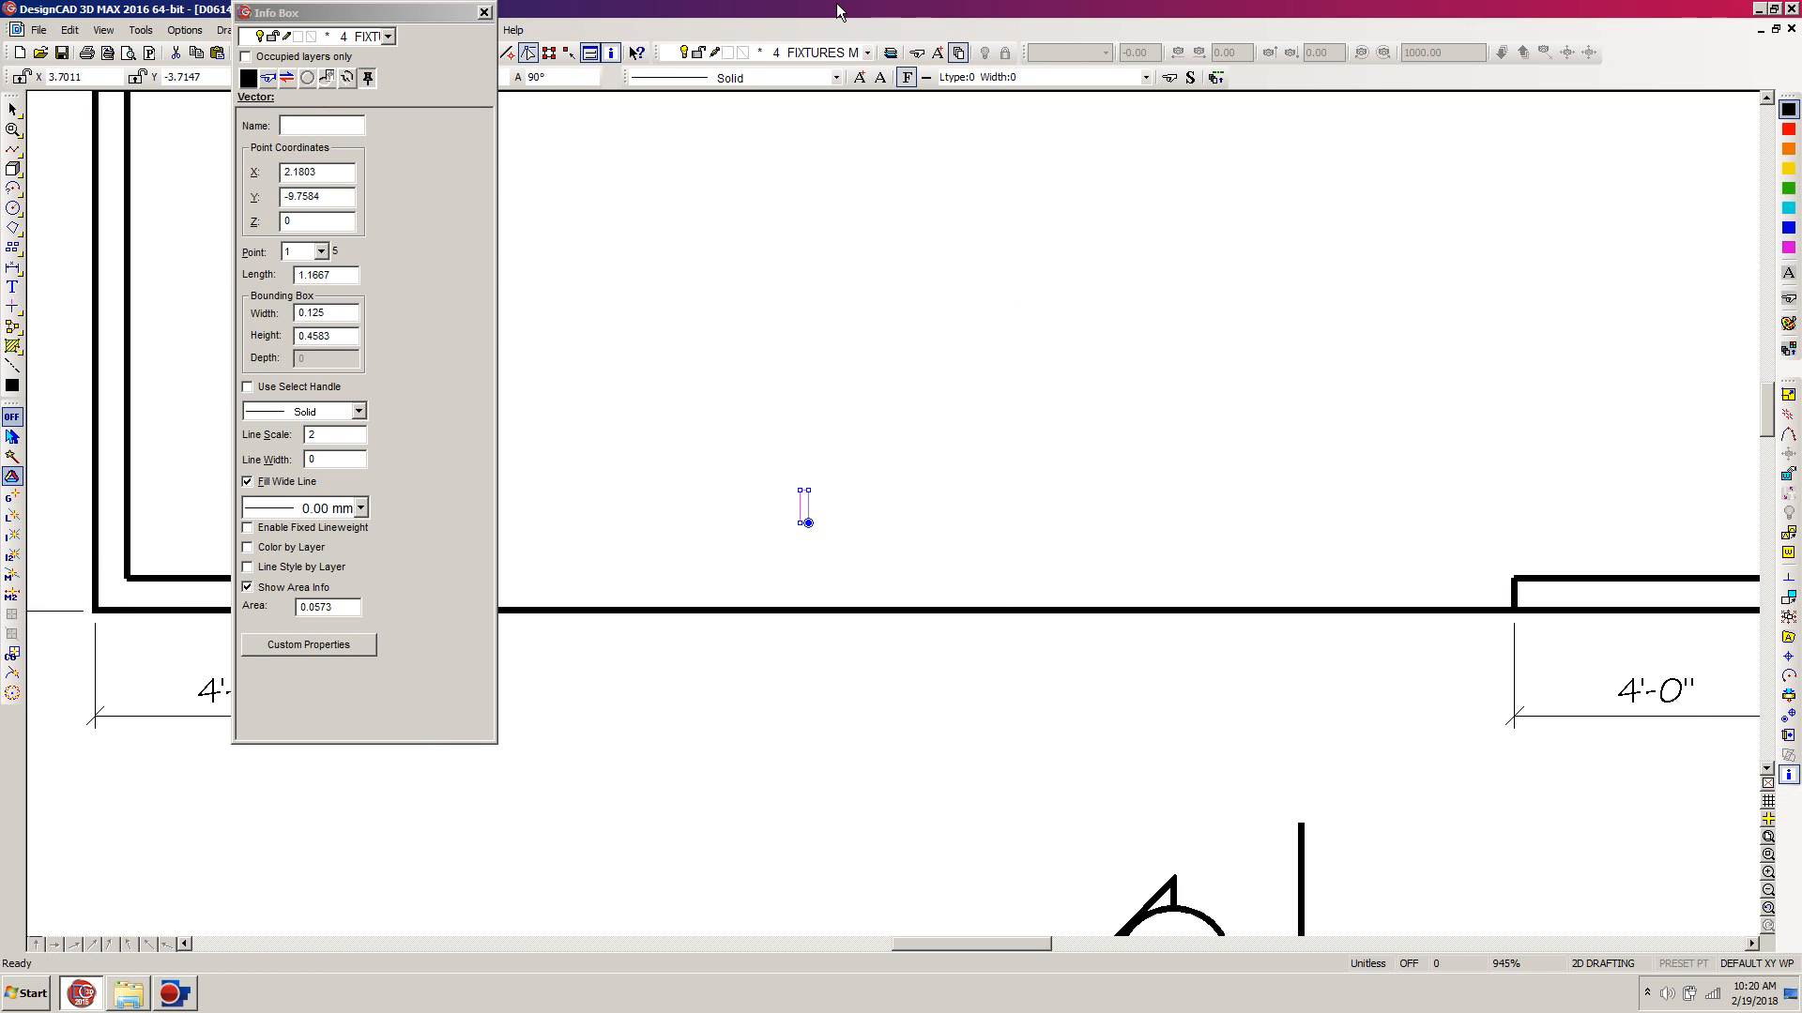
scroll(835, 9, down, 5)
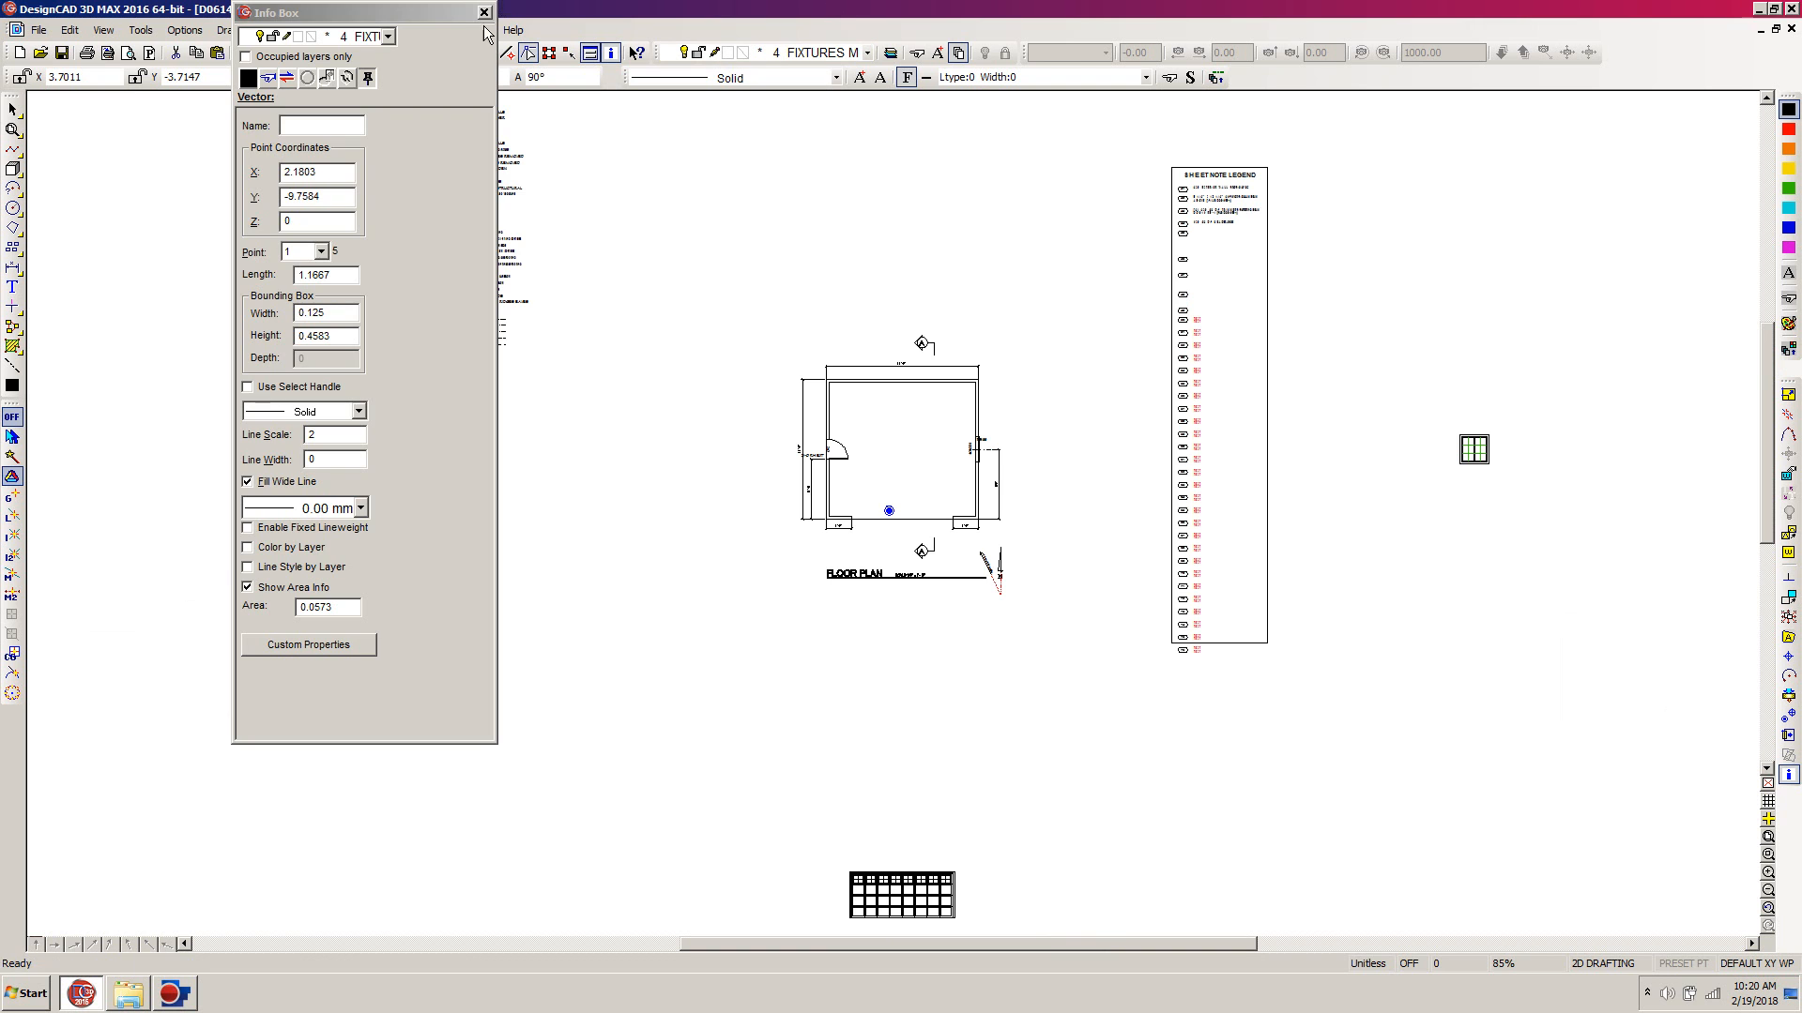
drag(434, 25, 479, 519)
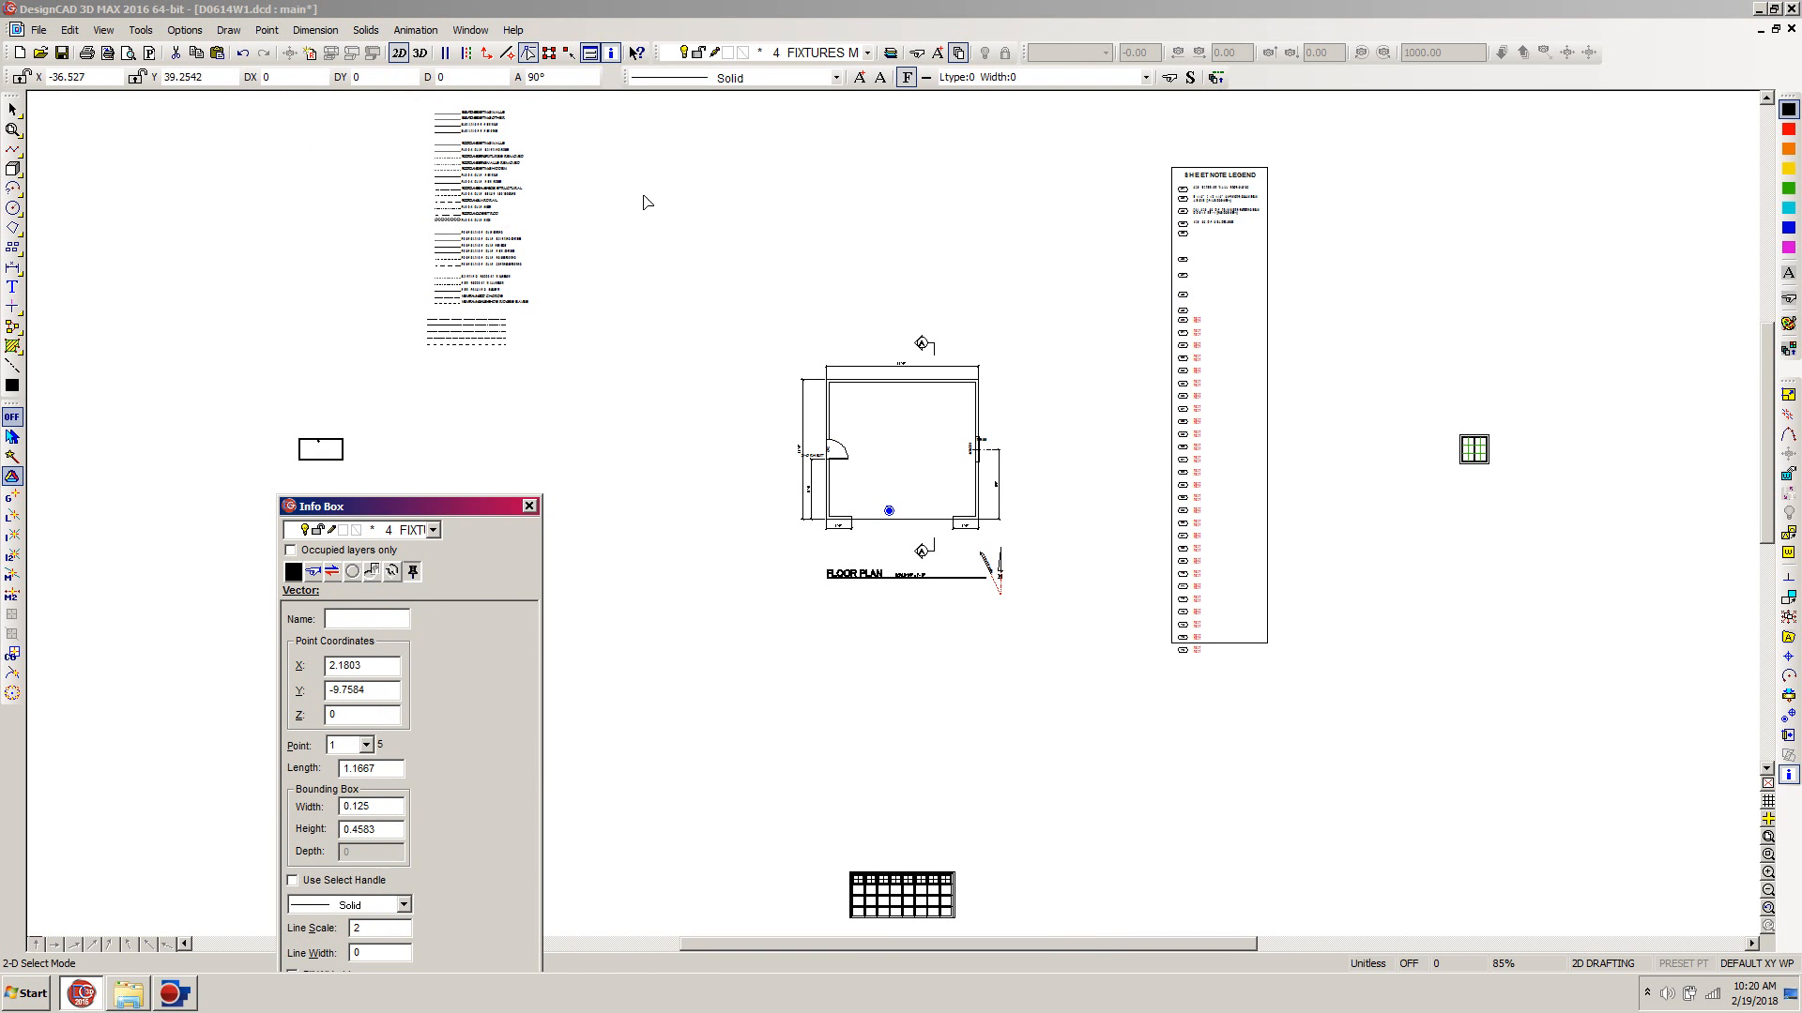
Apply the line properties of the FLOOR PLAN NEW FIXTURES legend sample to the selected box with Same As.
click(634, 9)
key(w)
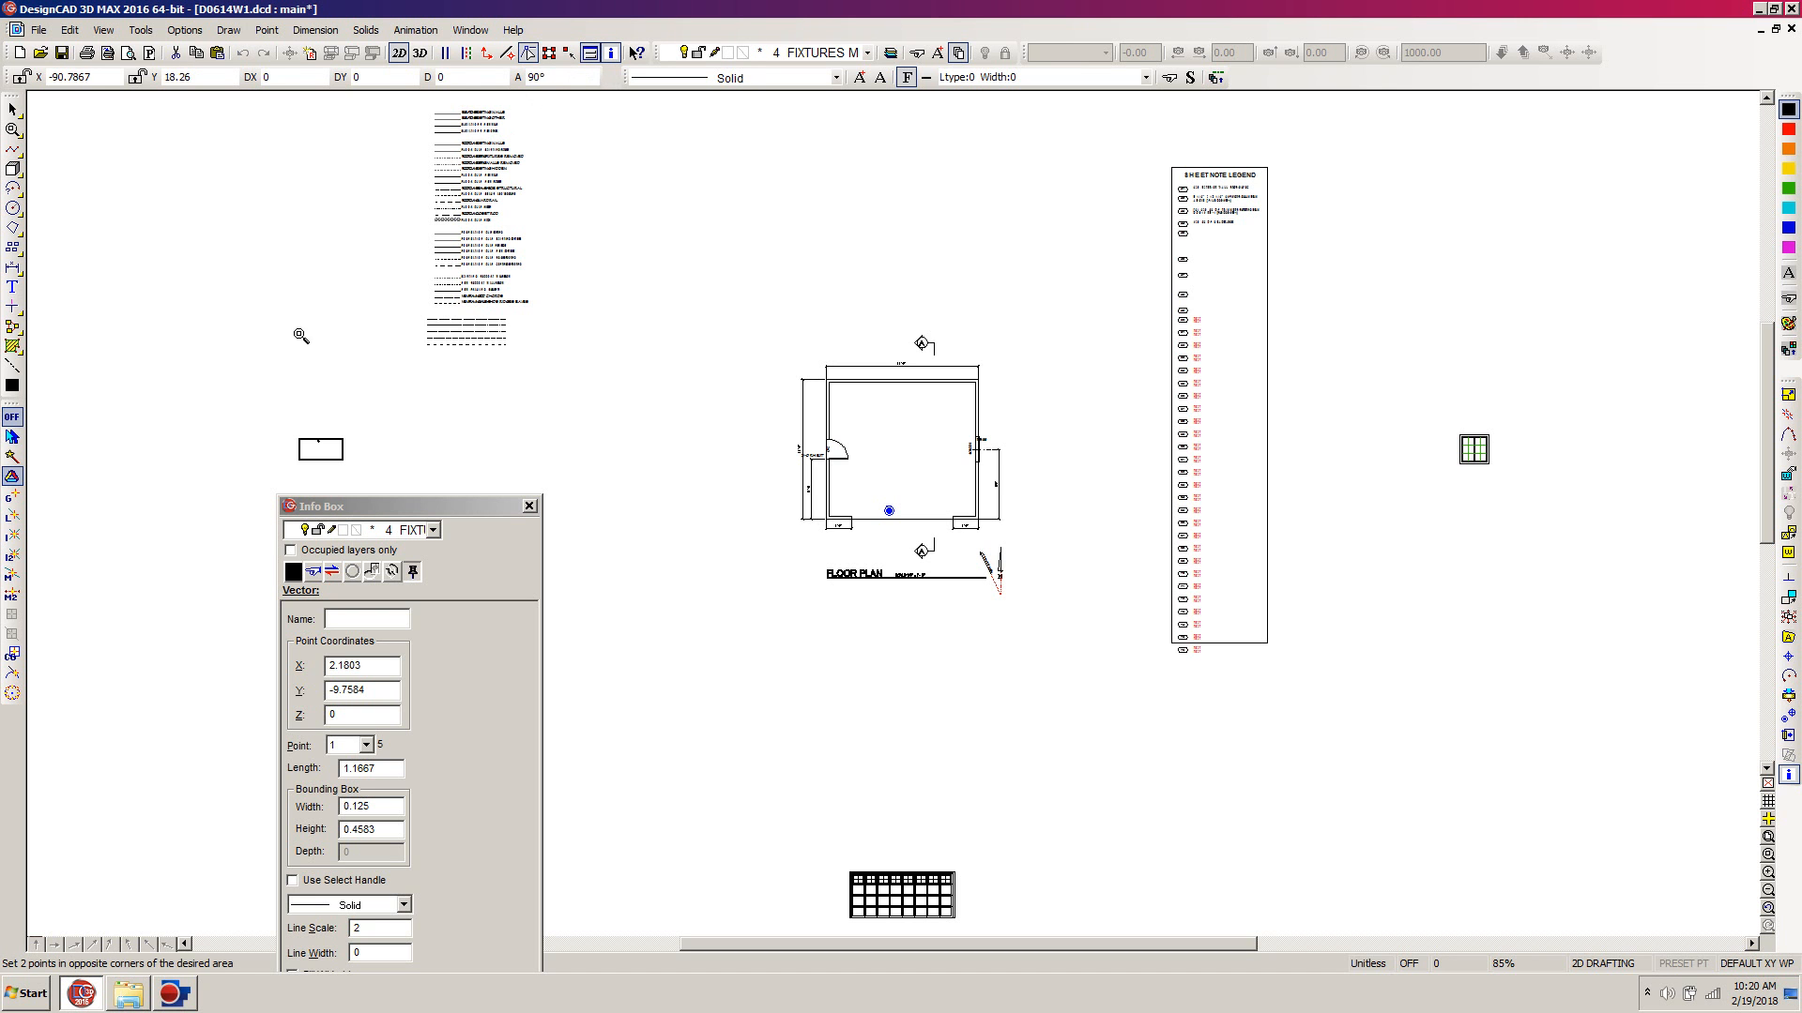
click(397, 349)
click(555, 107)
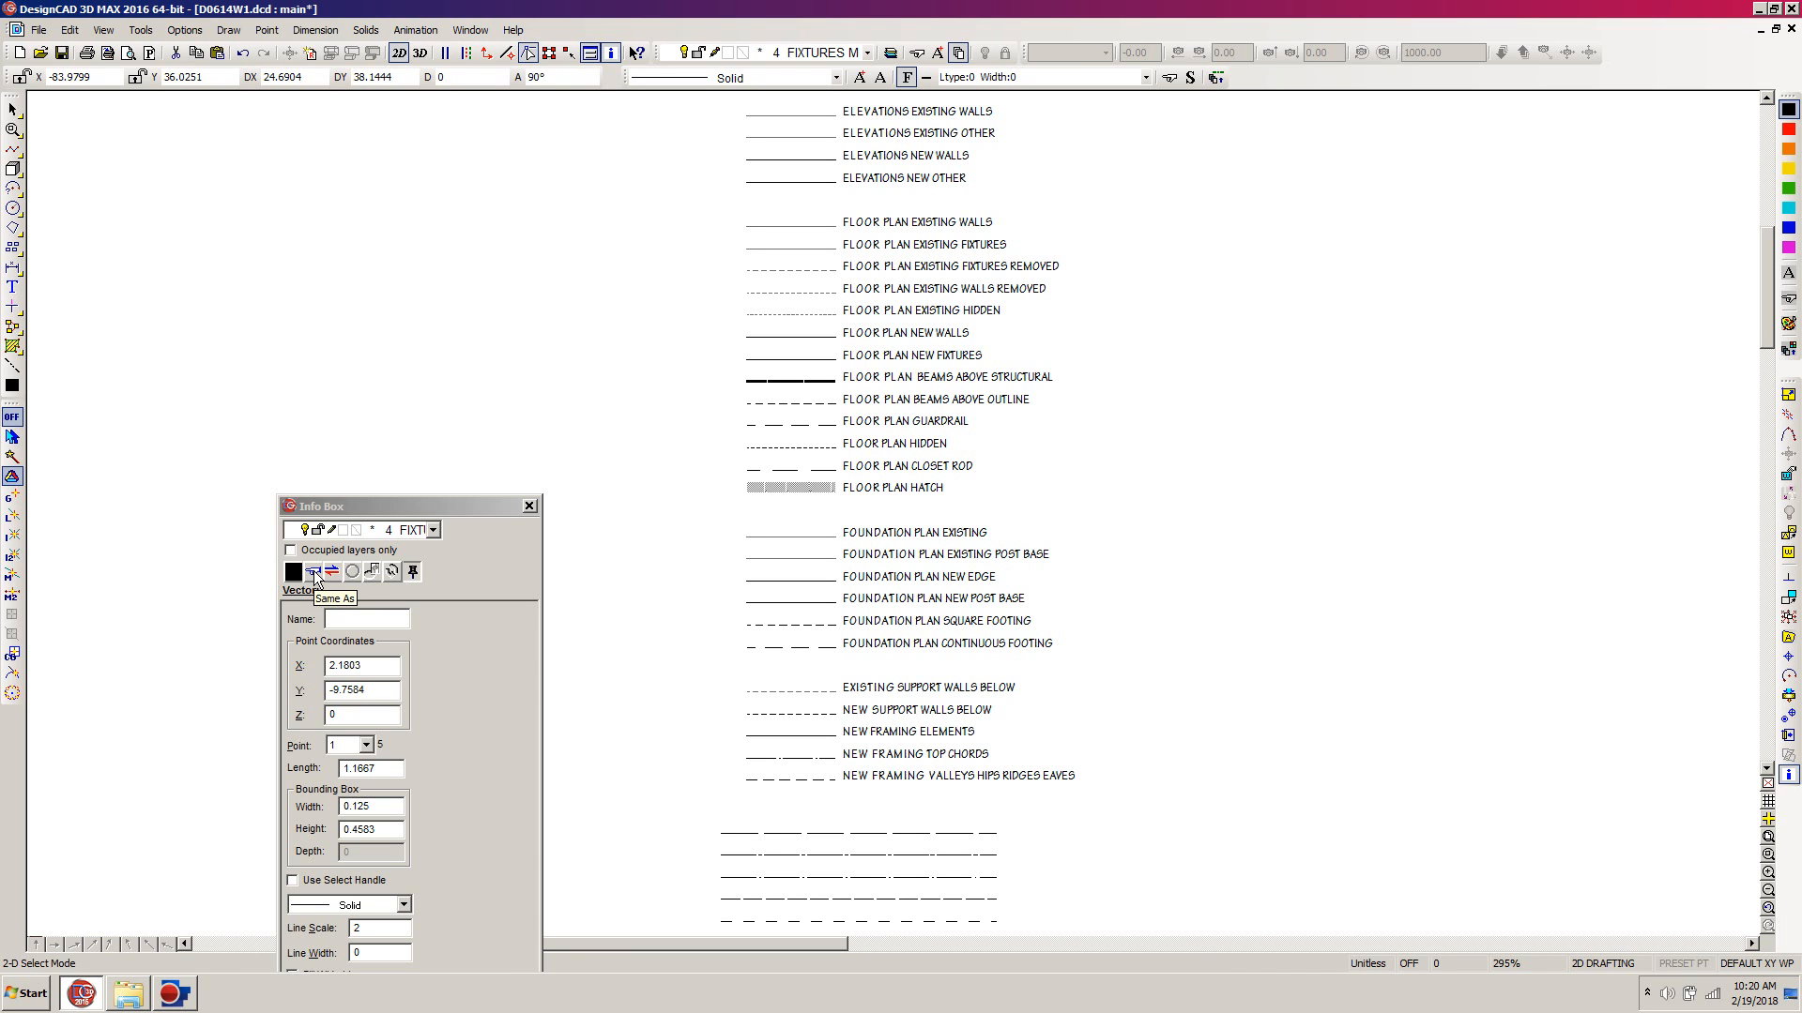
click(314, 571)
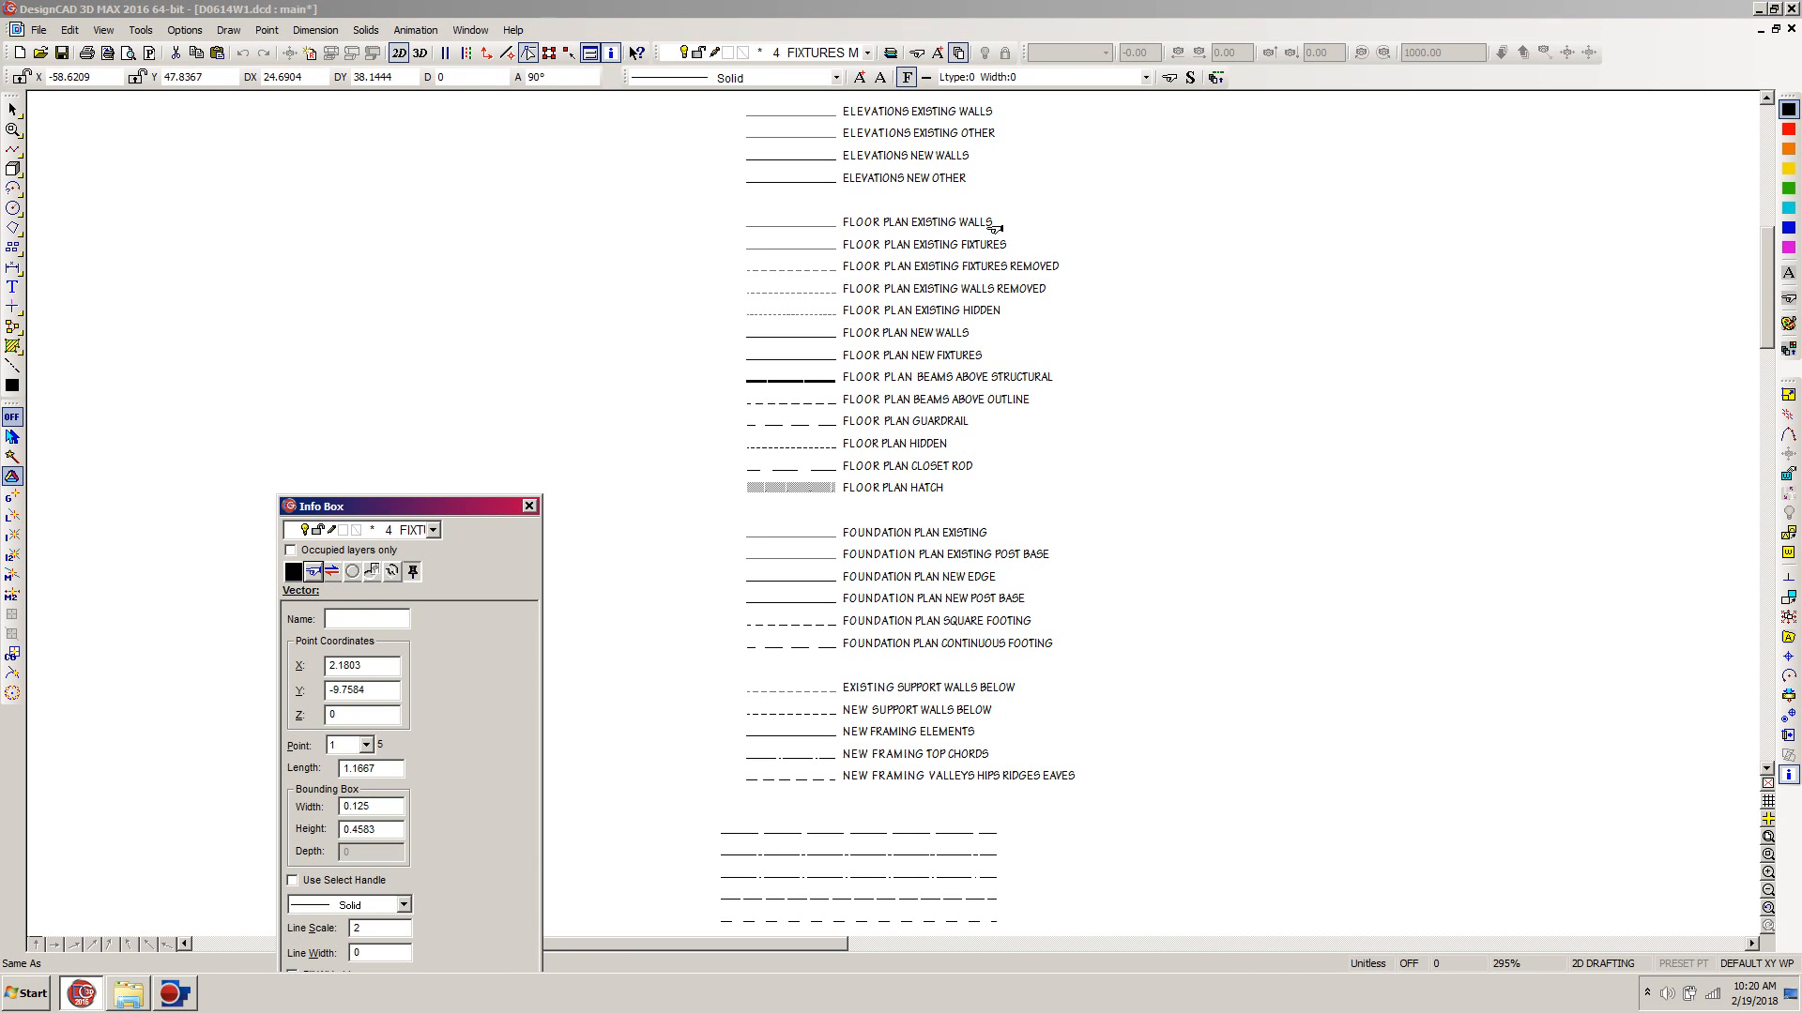
click(799, 361)
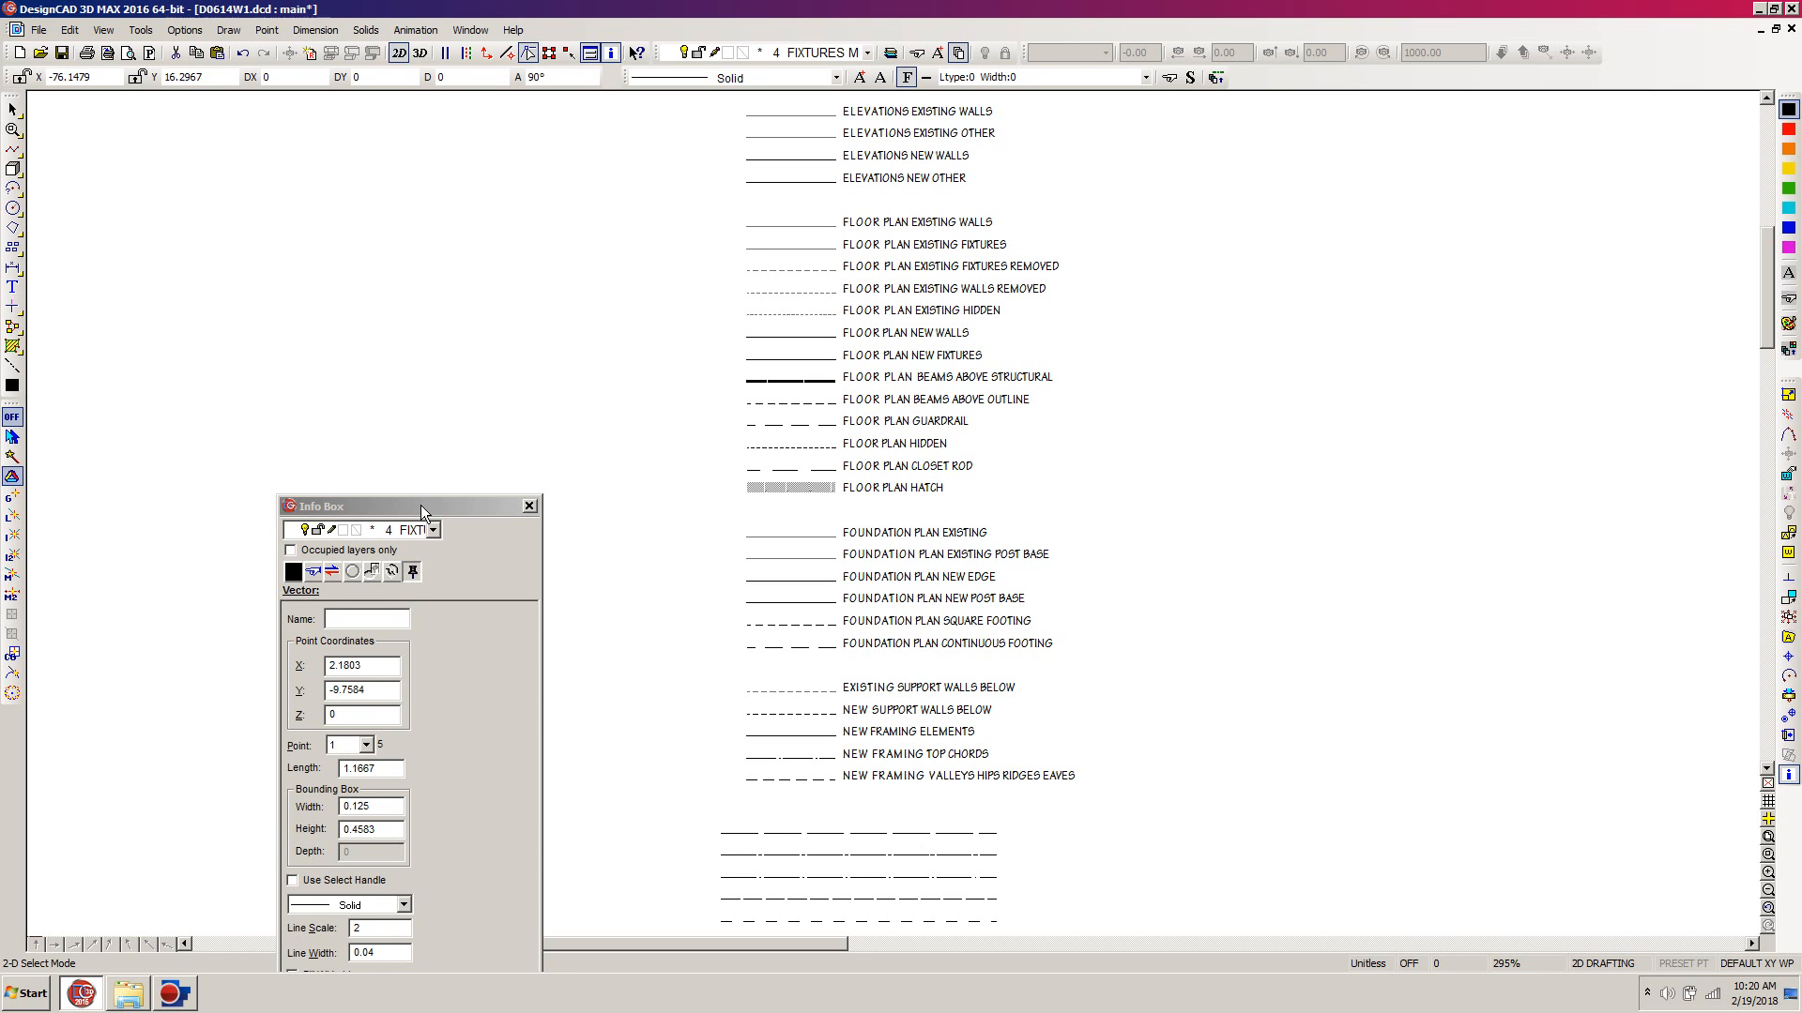
Turn on Fill Wide Line for the selected box and park the Info Box clear of the drawing.
drag(420, 504, 424, 388)
click(290, 858)
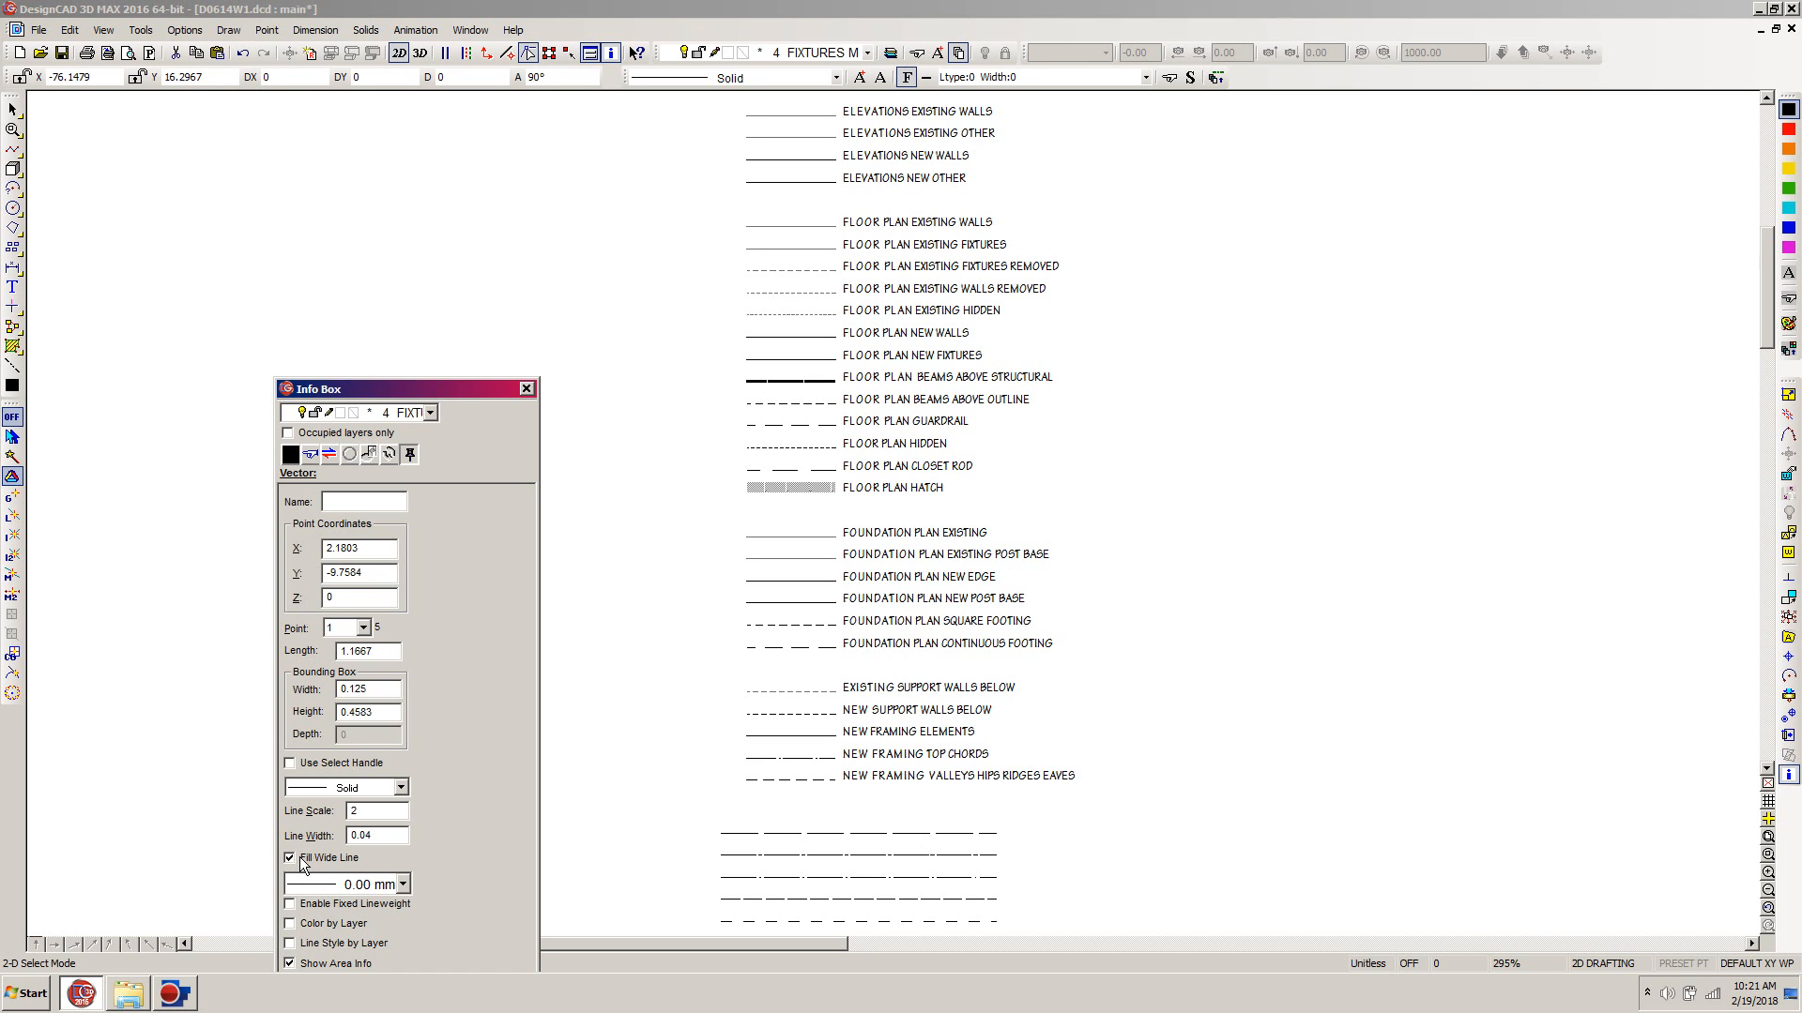
drag(384, 389, 403, 961)
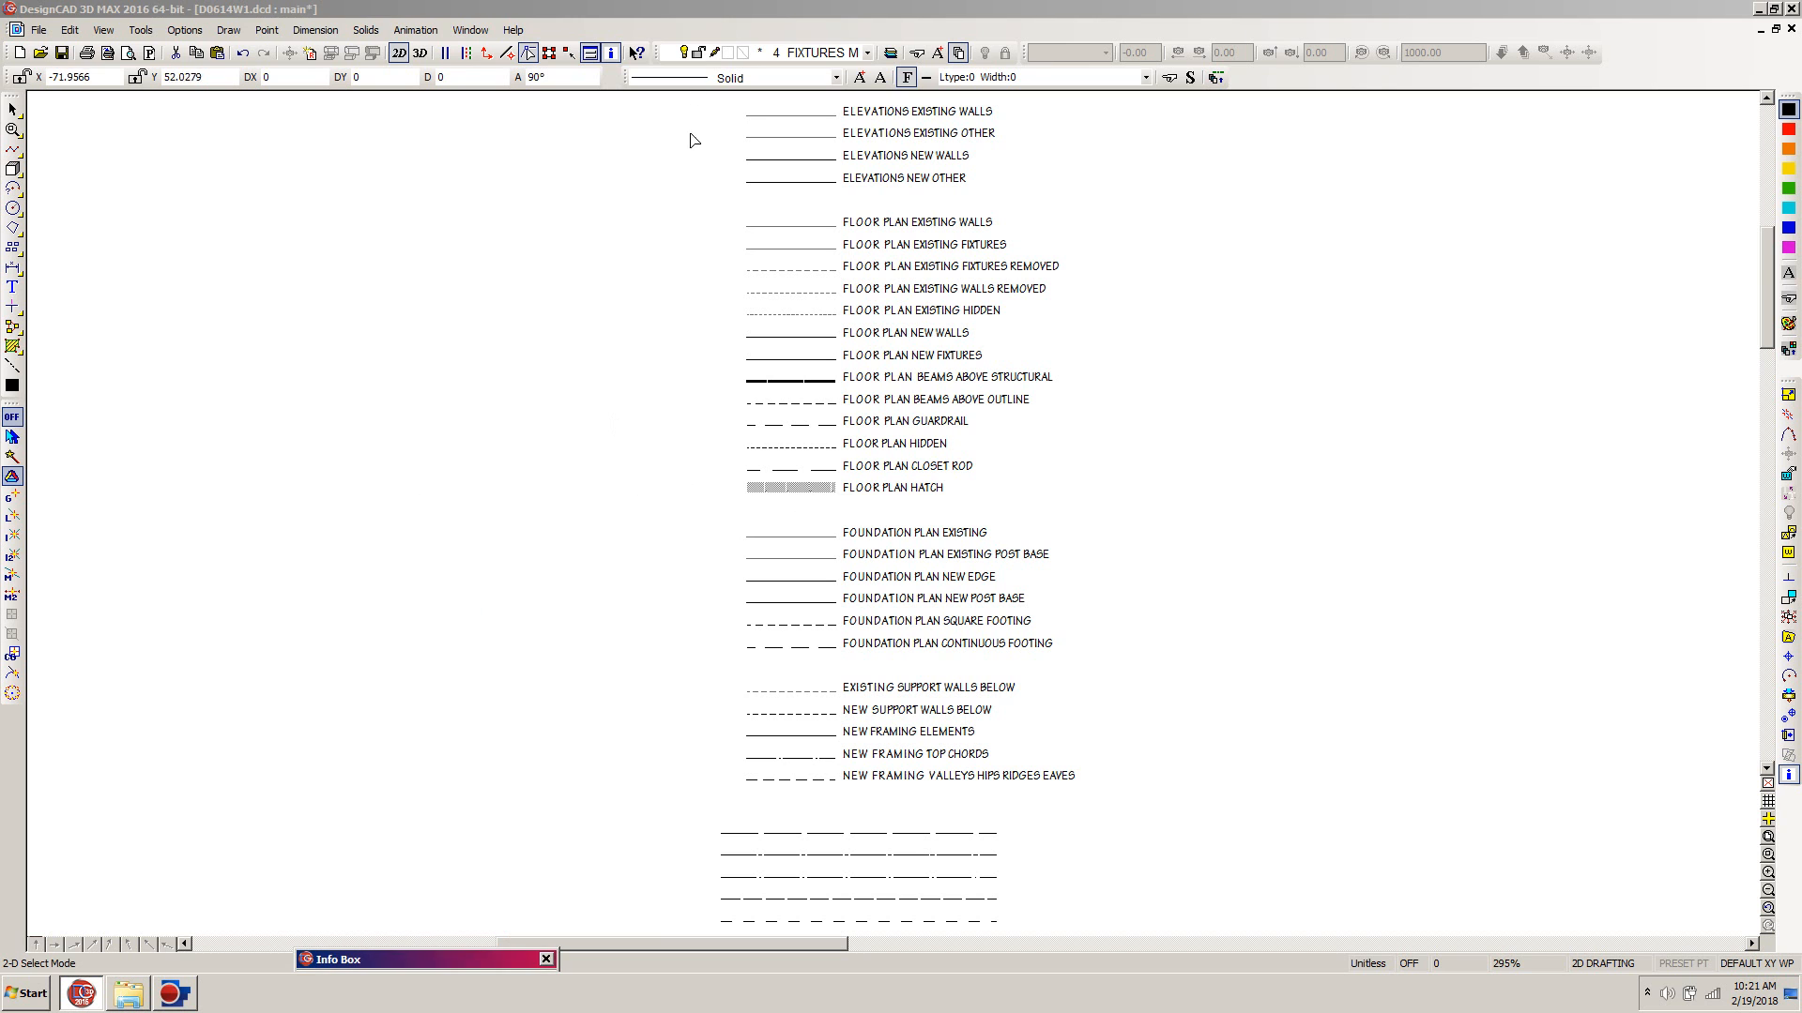
click(702, 10)
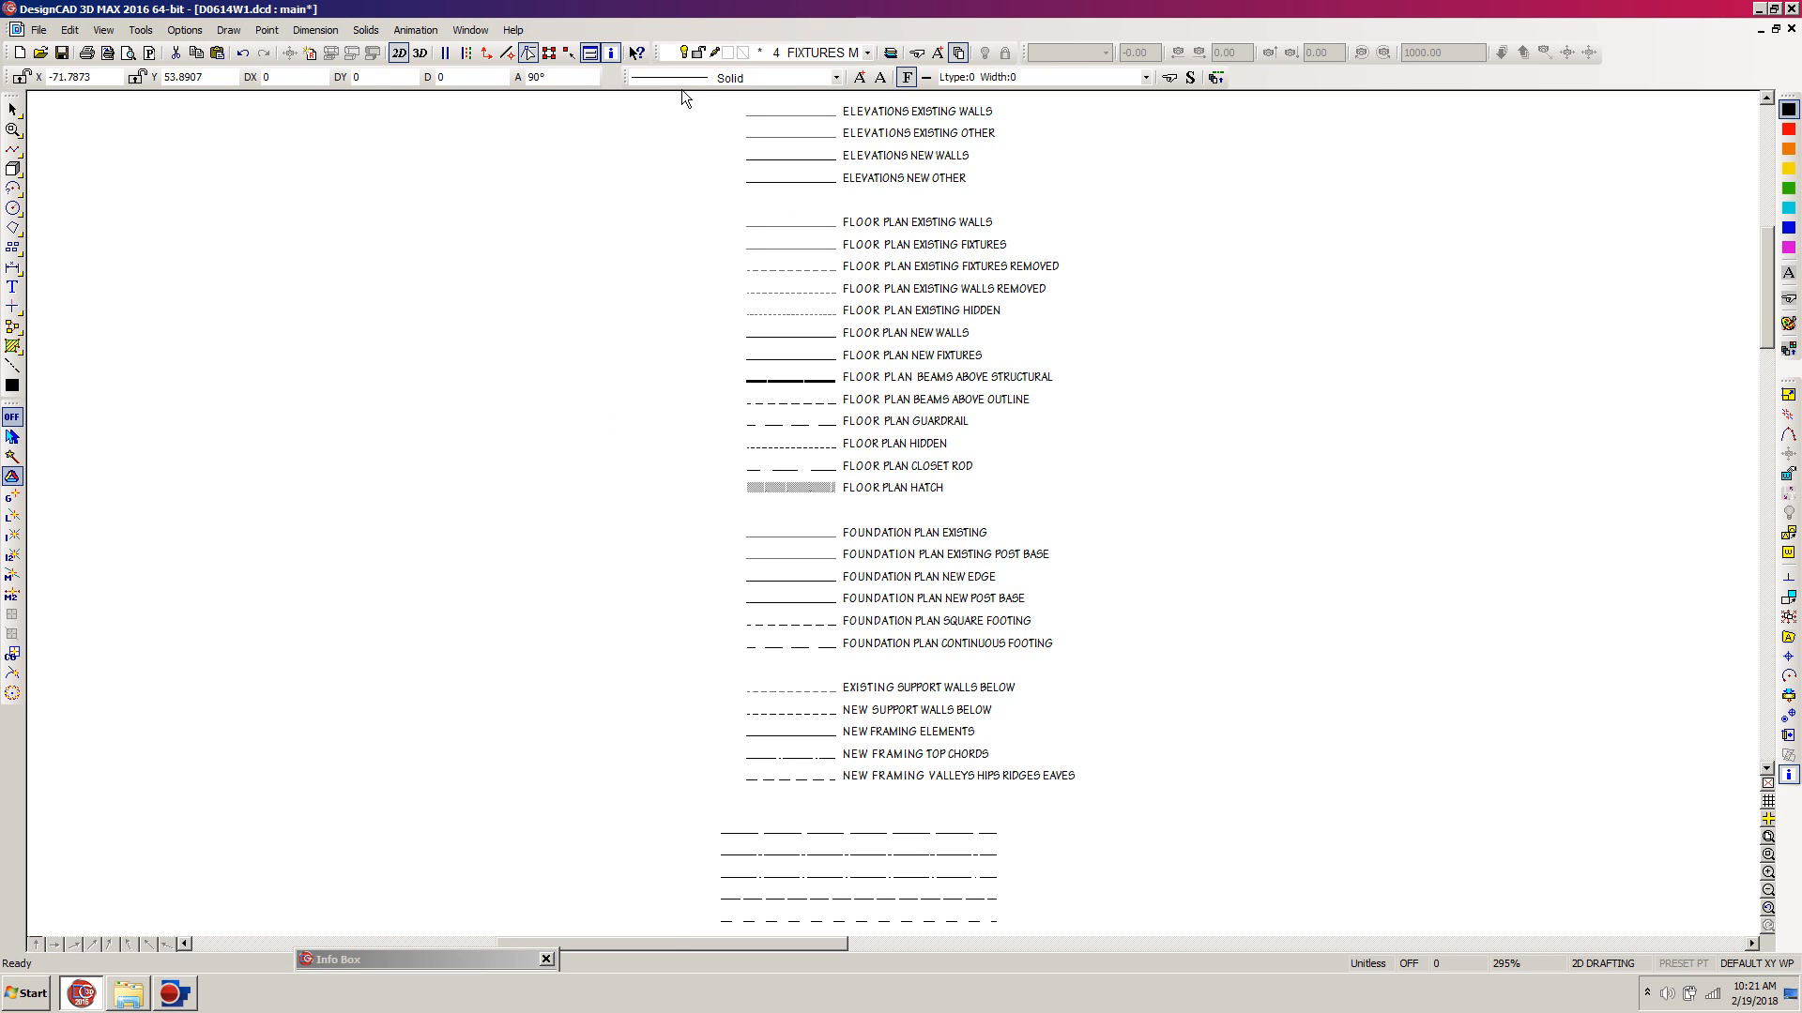
Copy the small 1.5" wide box directly against its own left side and deselect it.
key(f)
key(z)
click(915, 496)
click(851, 527)
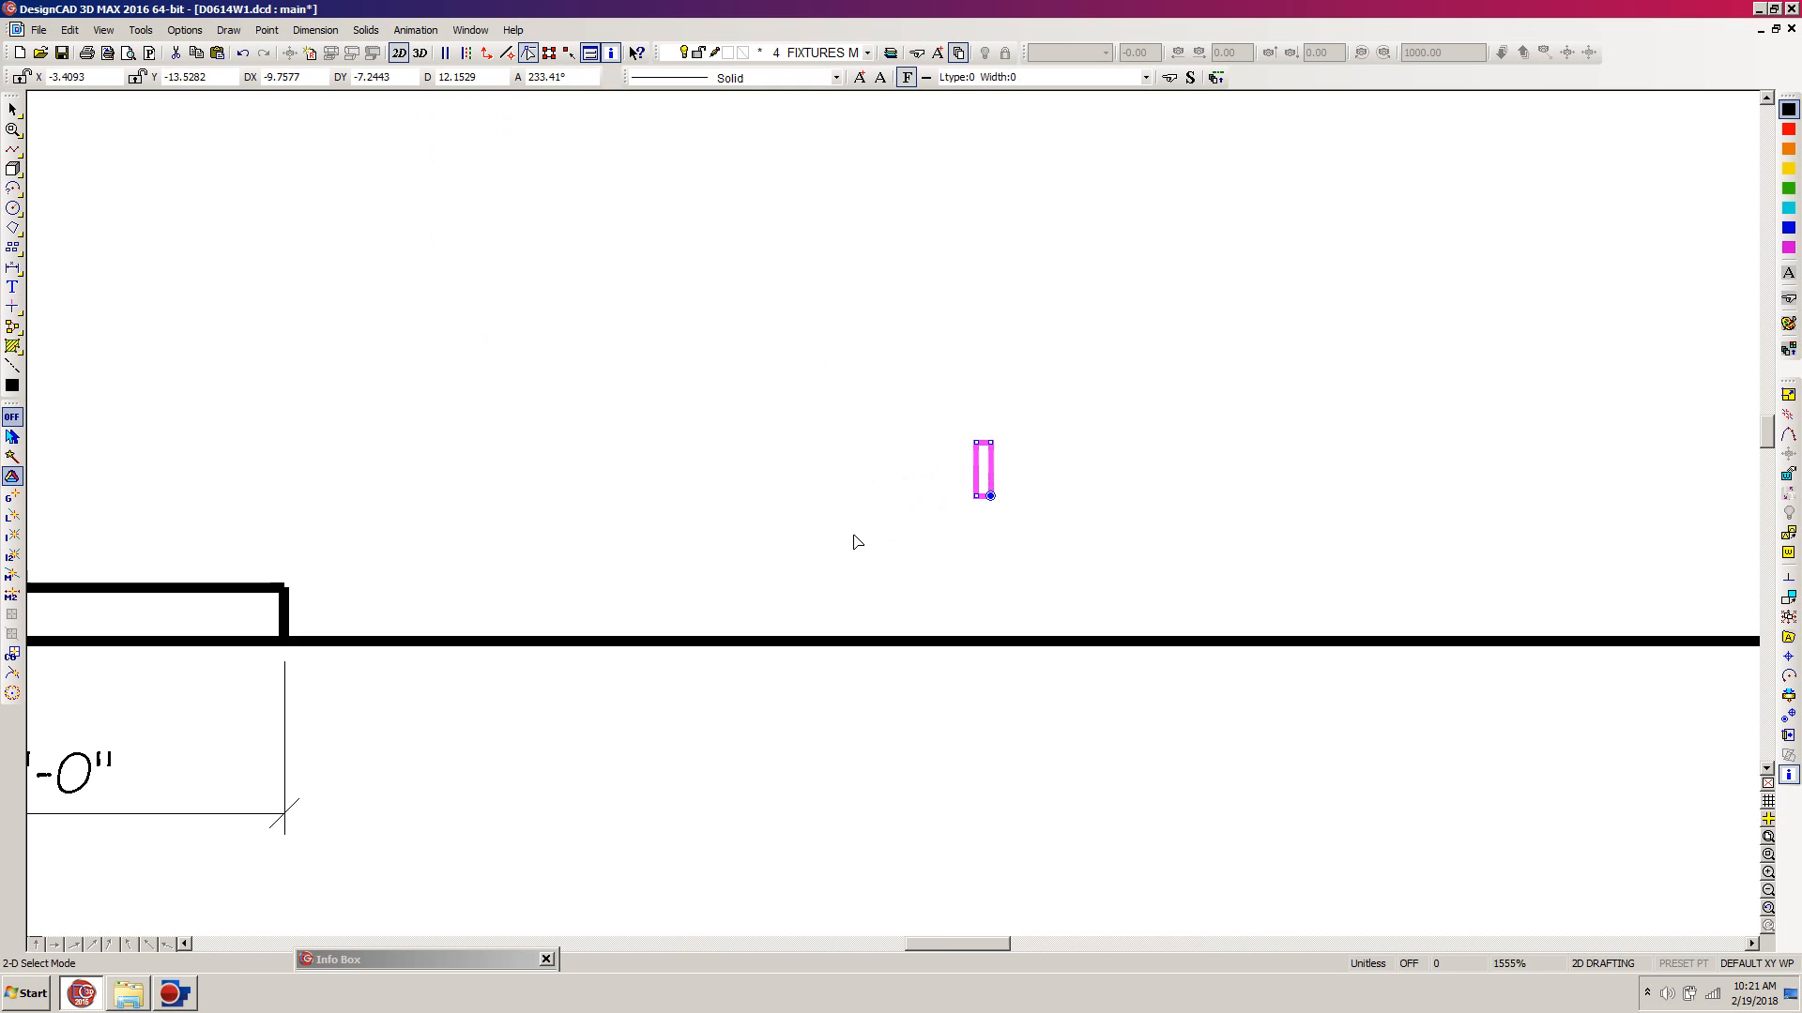
click(1026, 527)
click(988, 495)
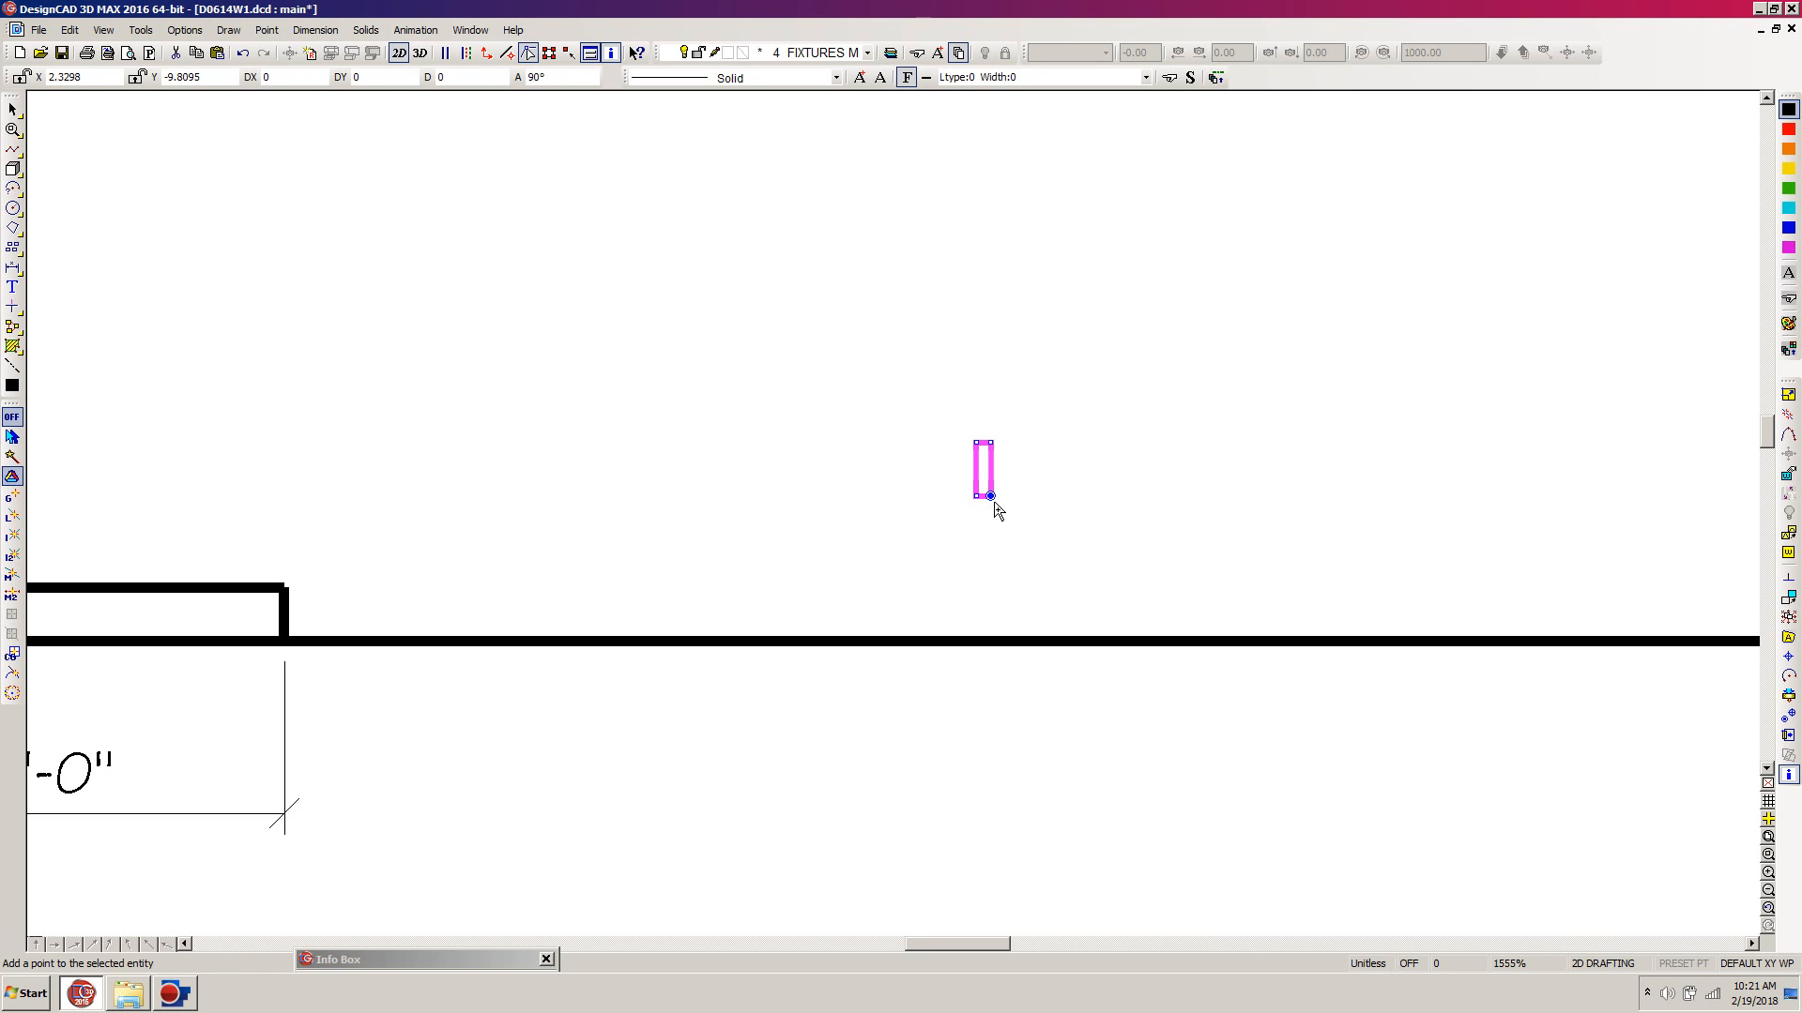
key(c)
right_click(999, 495)
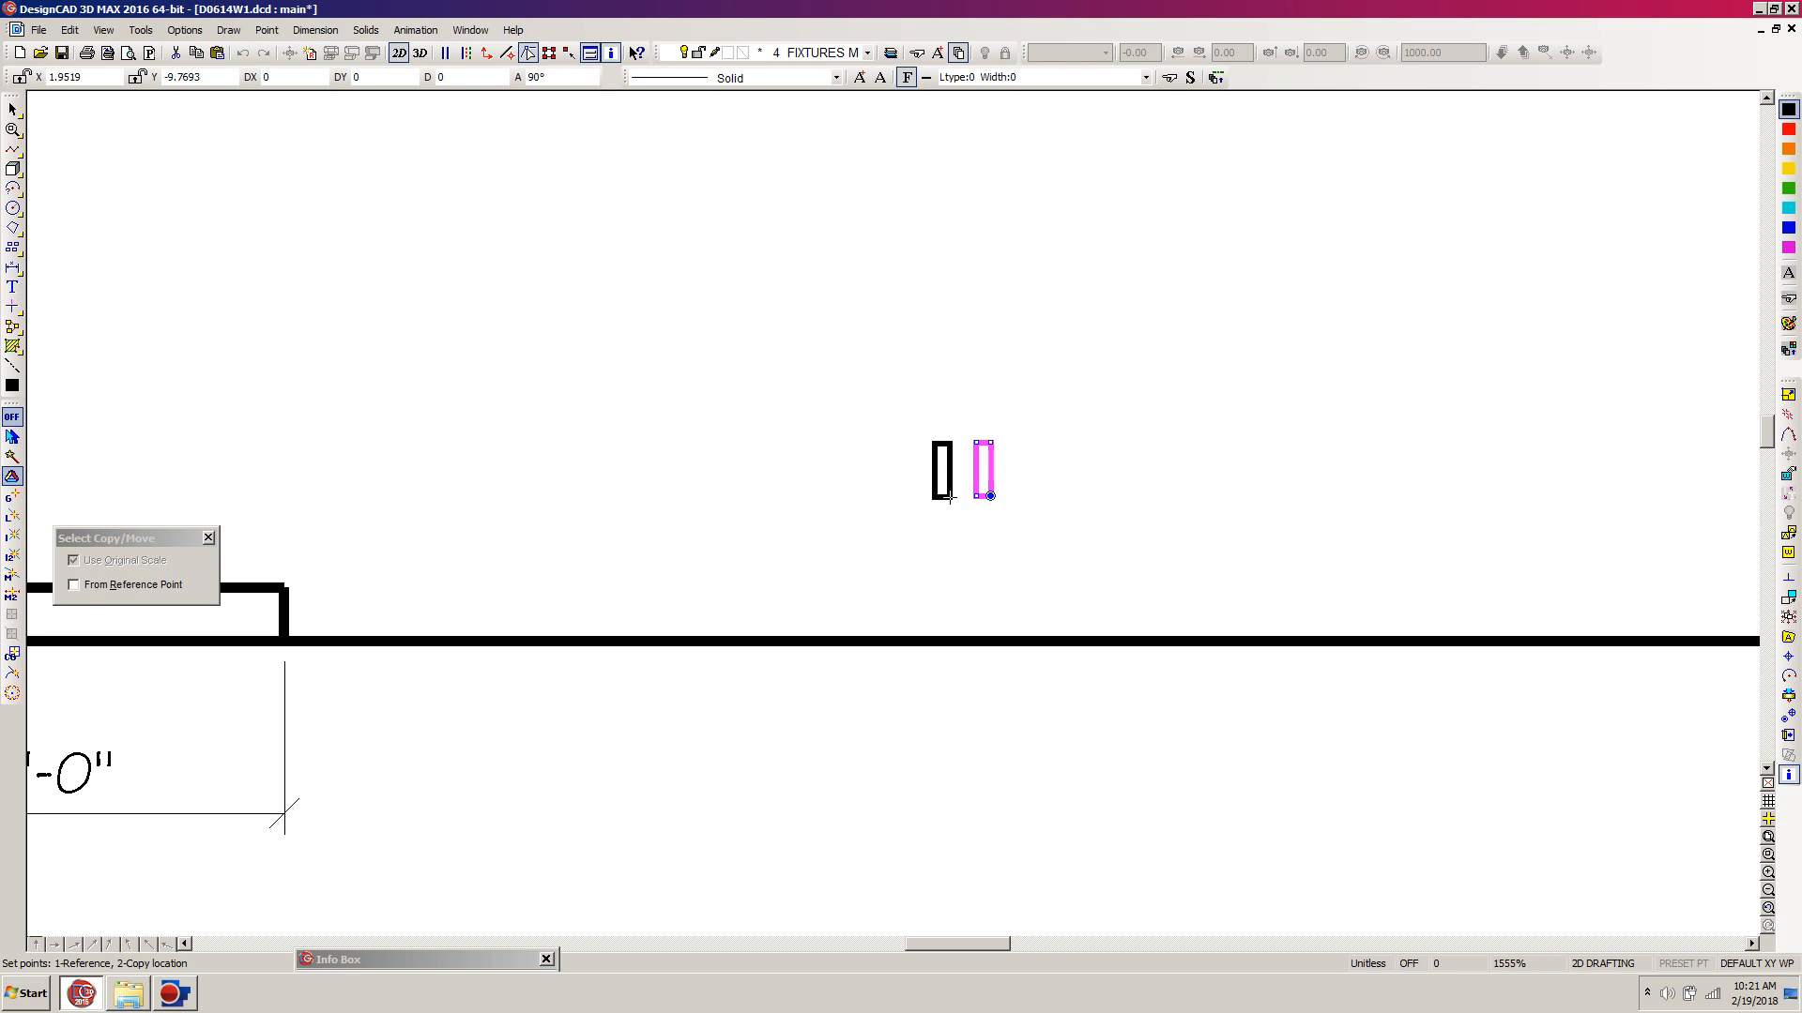
click(976, 495)
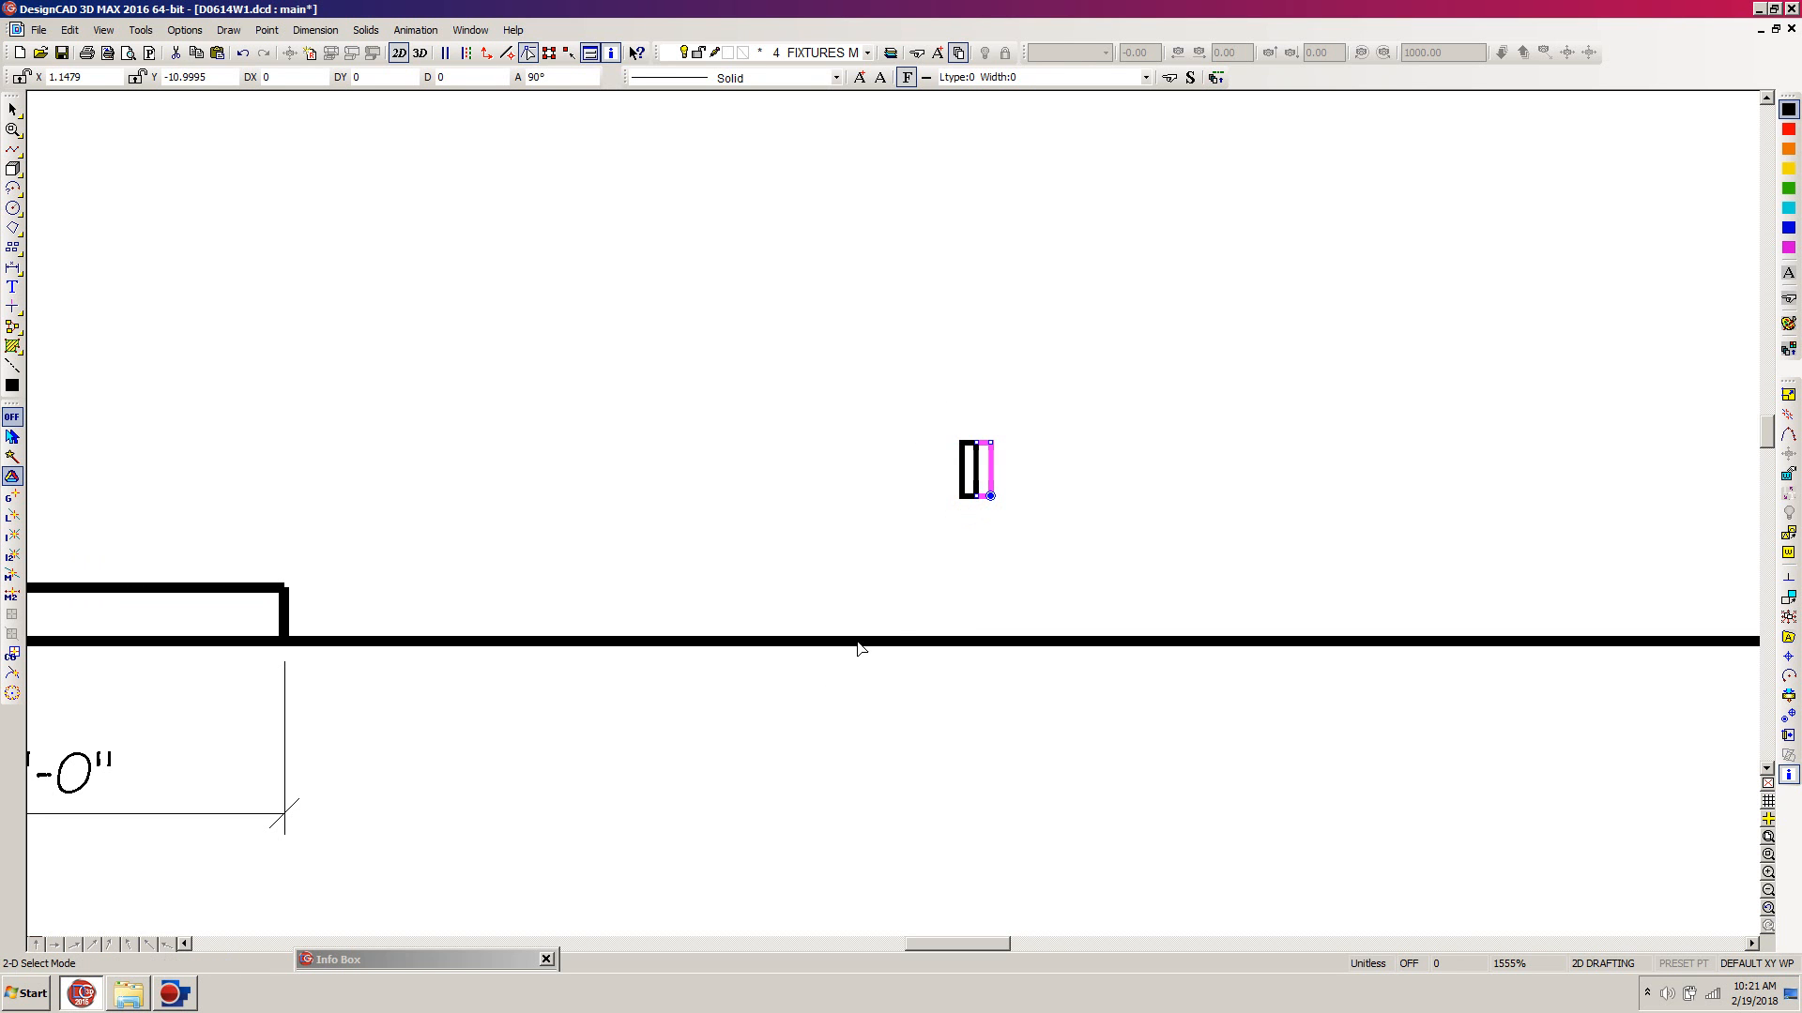
click(894, 633)
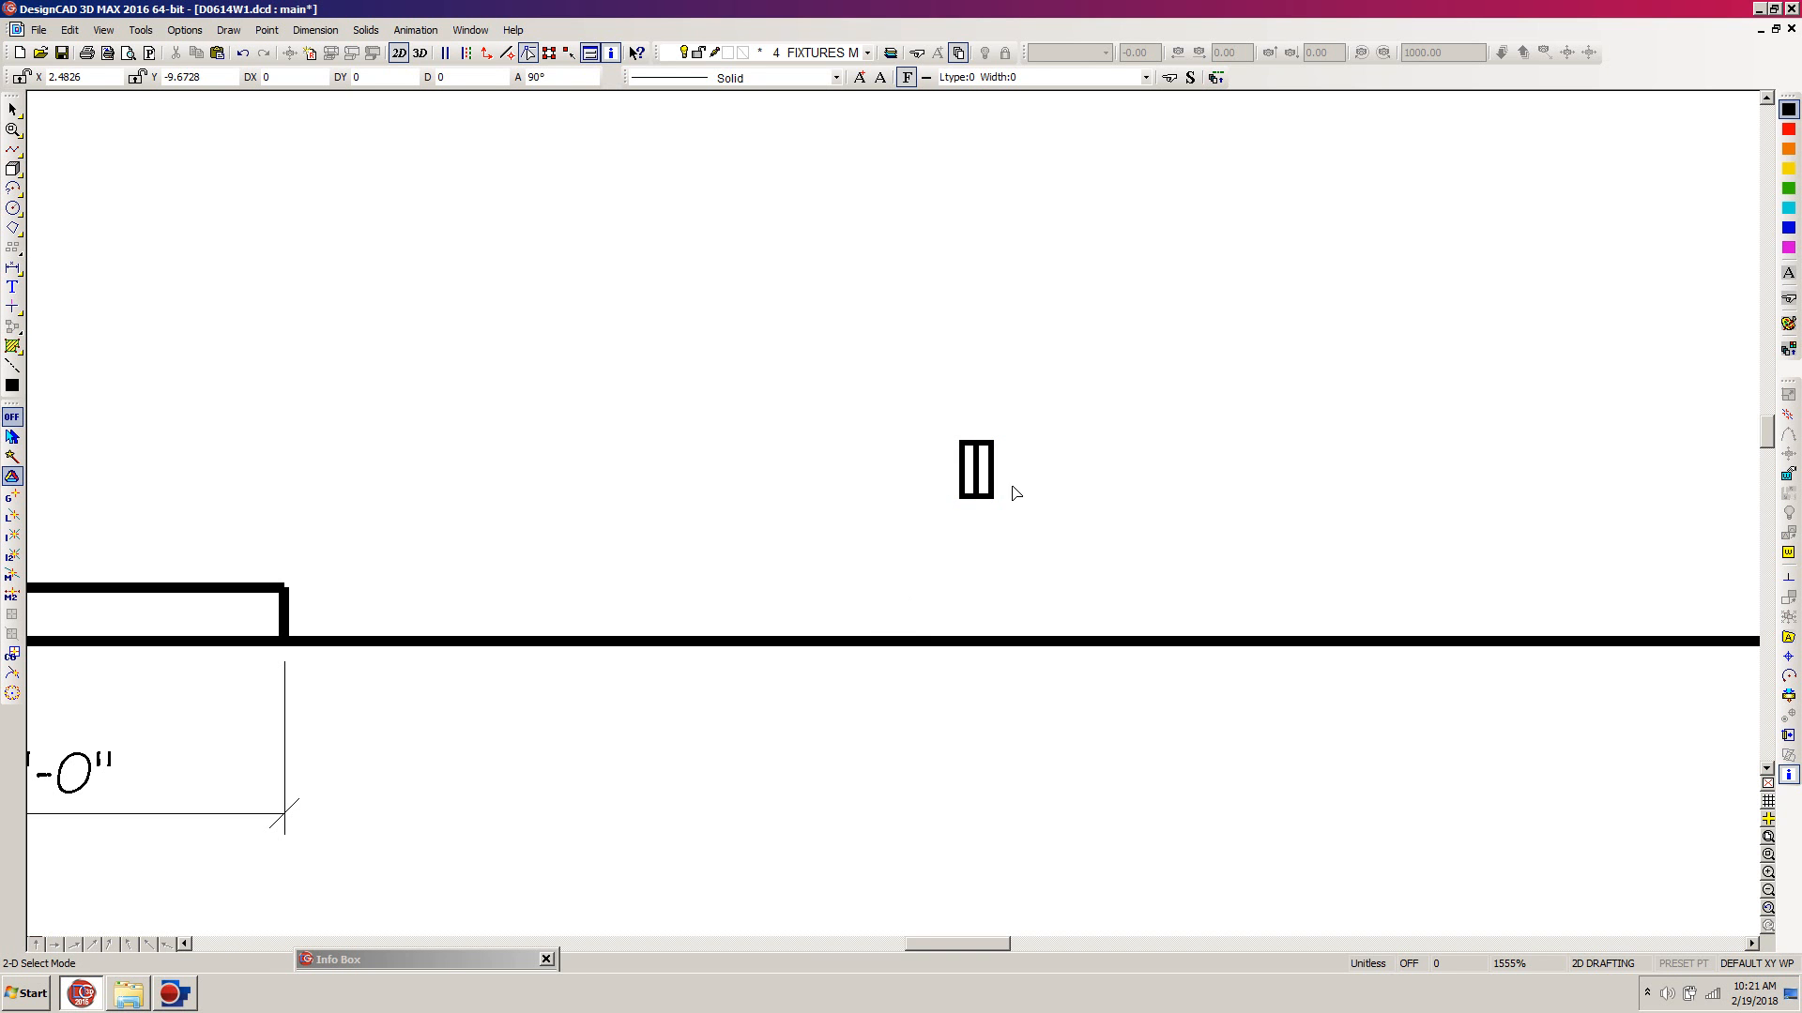
Move the pair of boxes by their lower-right corner to the outer wall corner at the wide opening's left jamb.
drag(1098, 366, 547, 561)
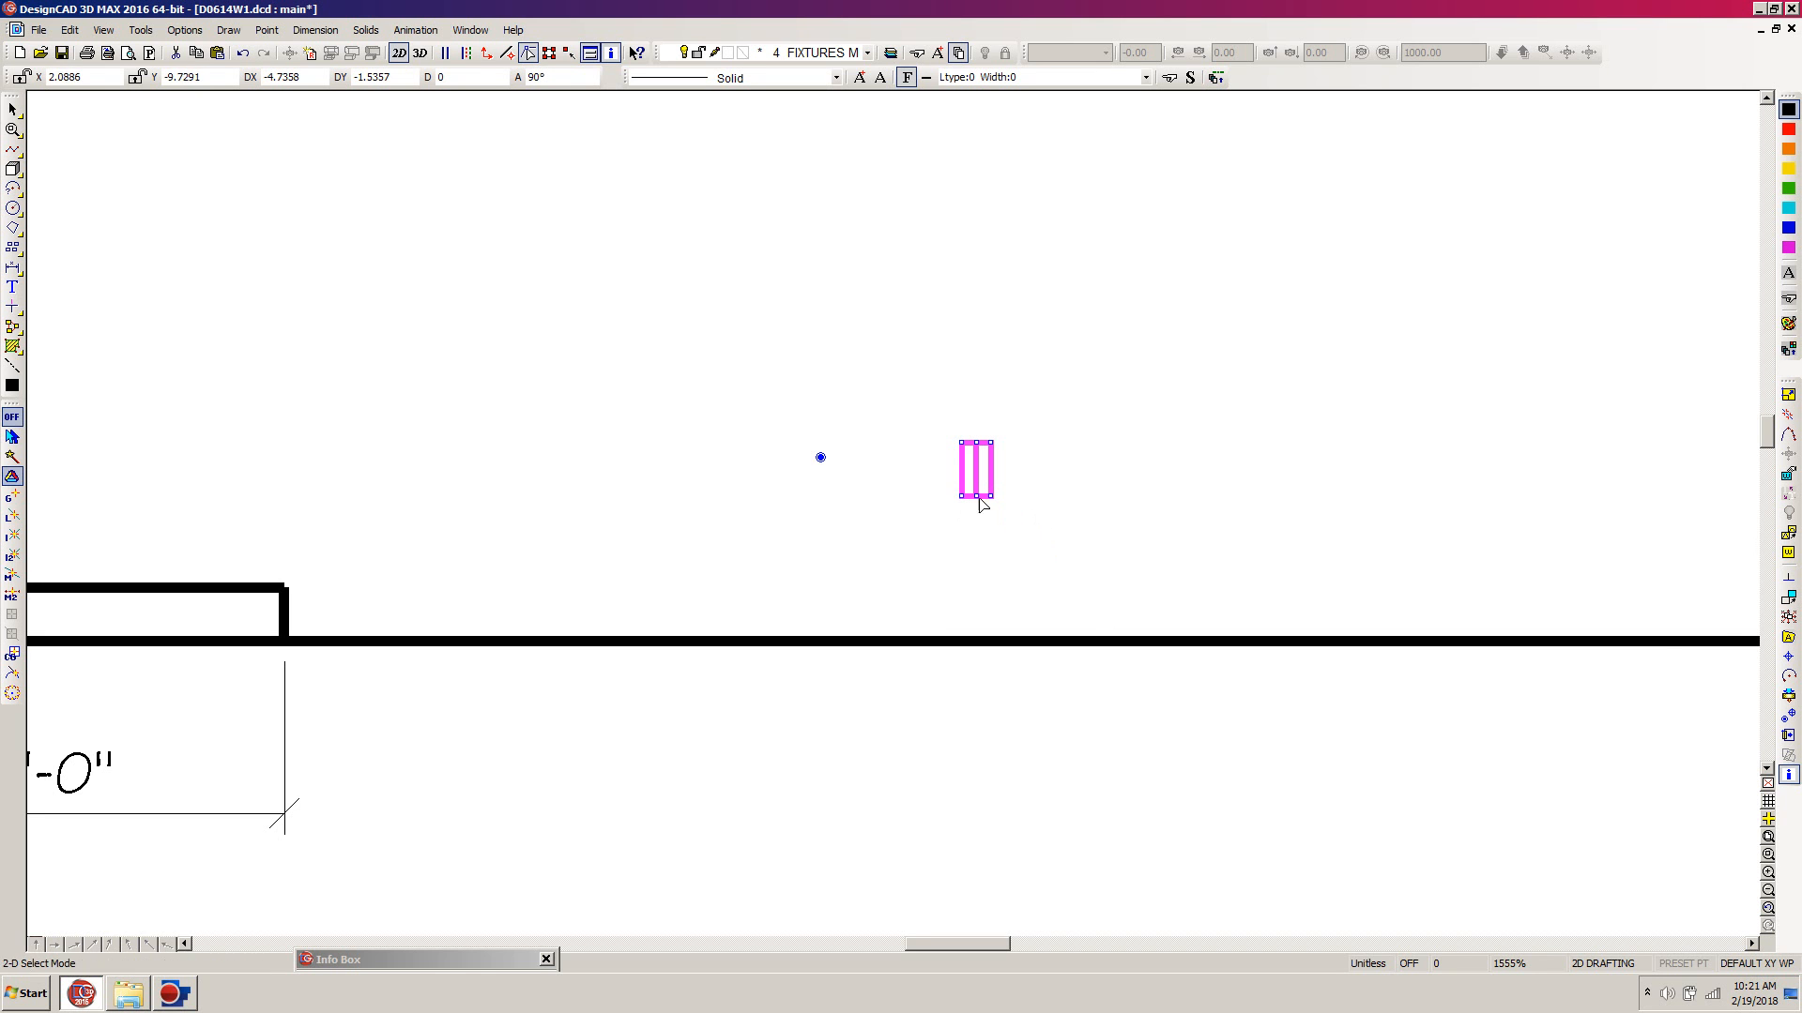
click(1788, 715)
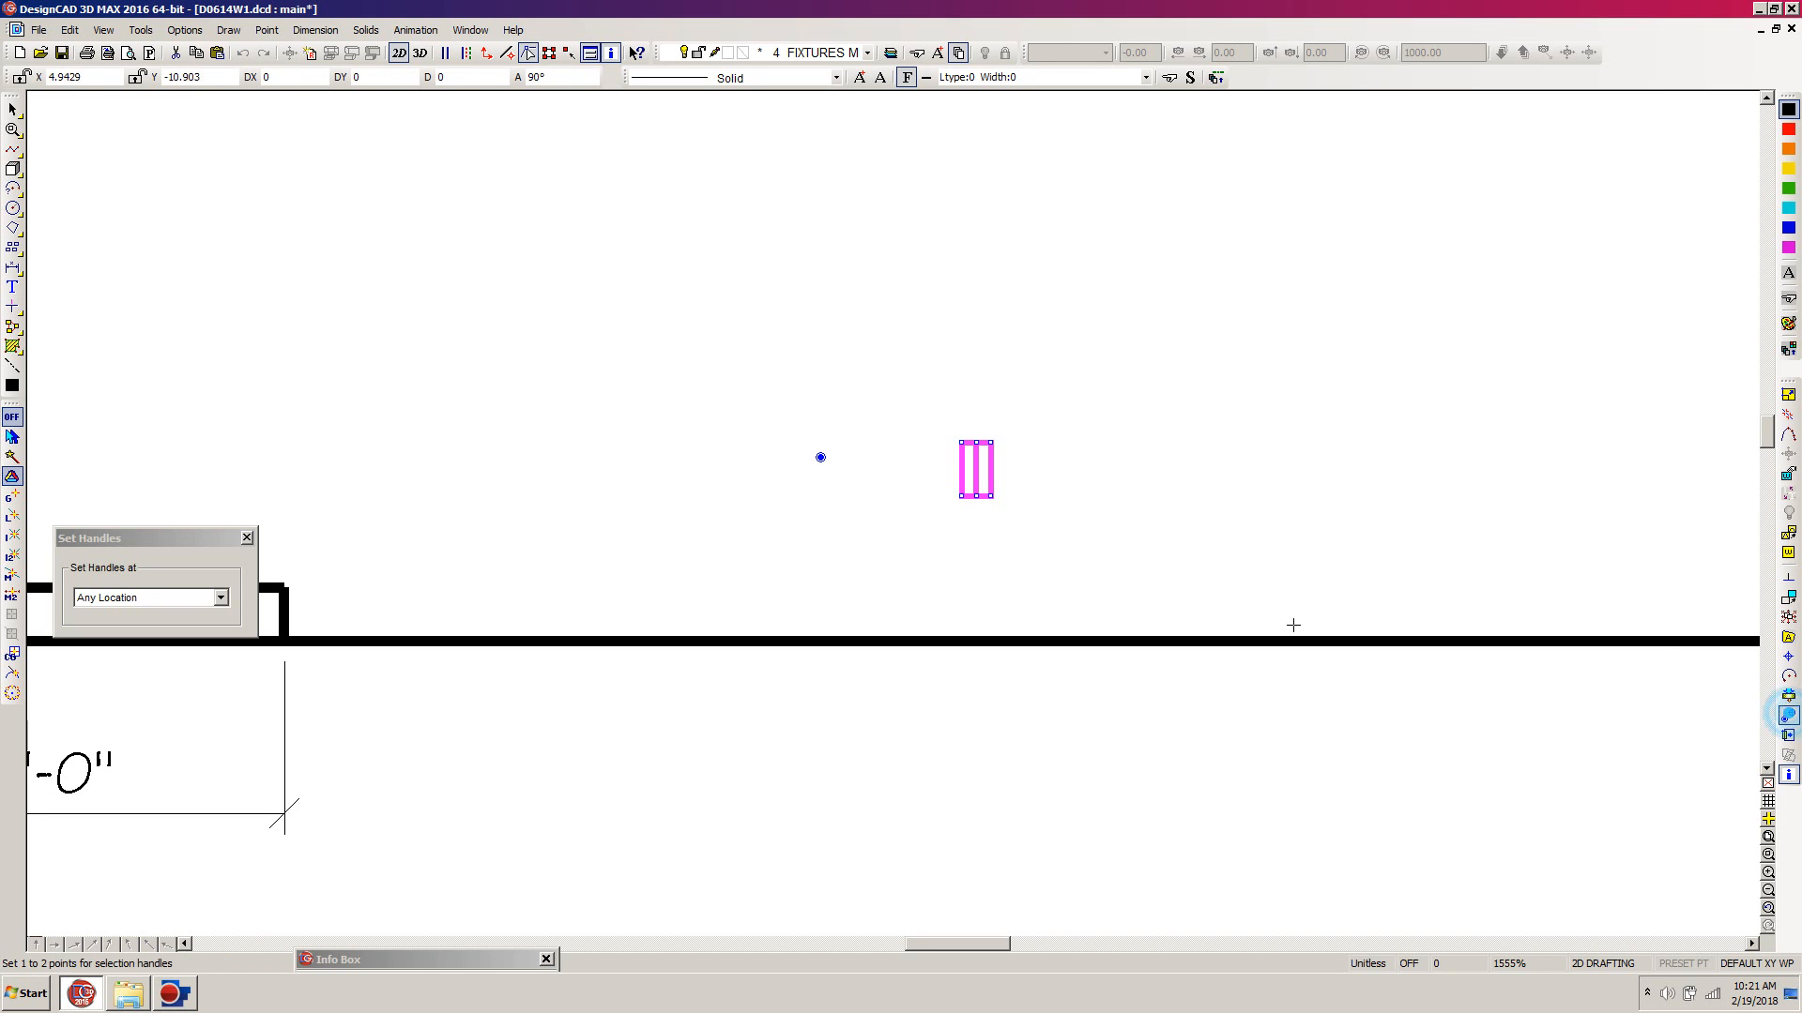
click(991, 496)
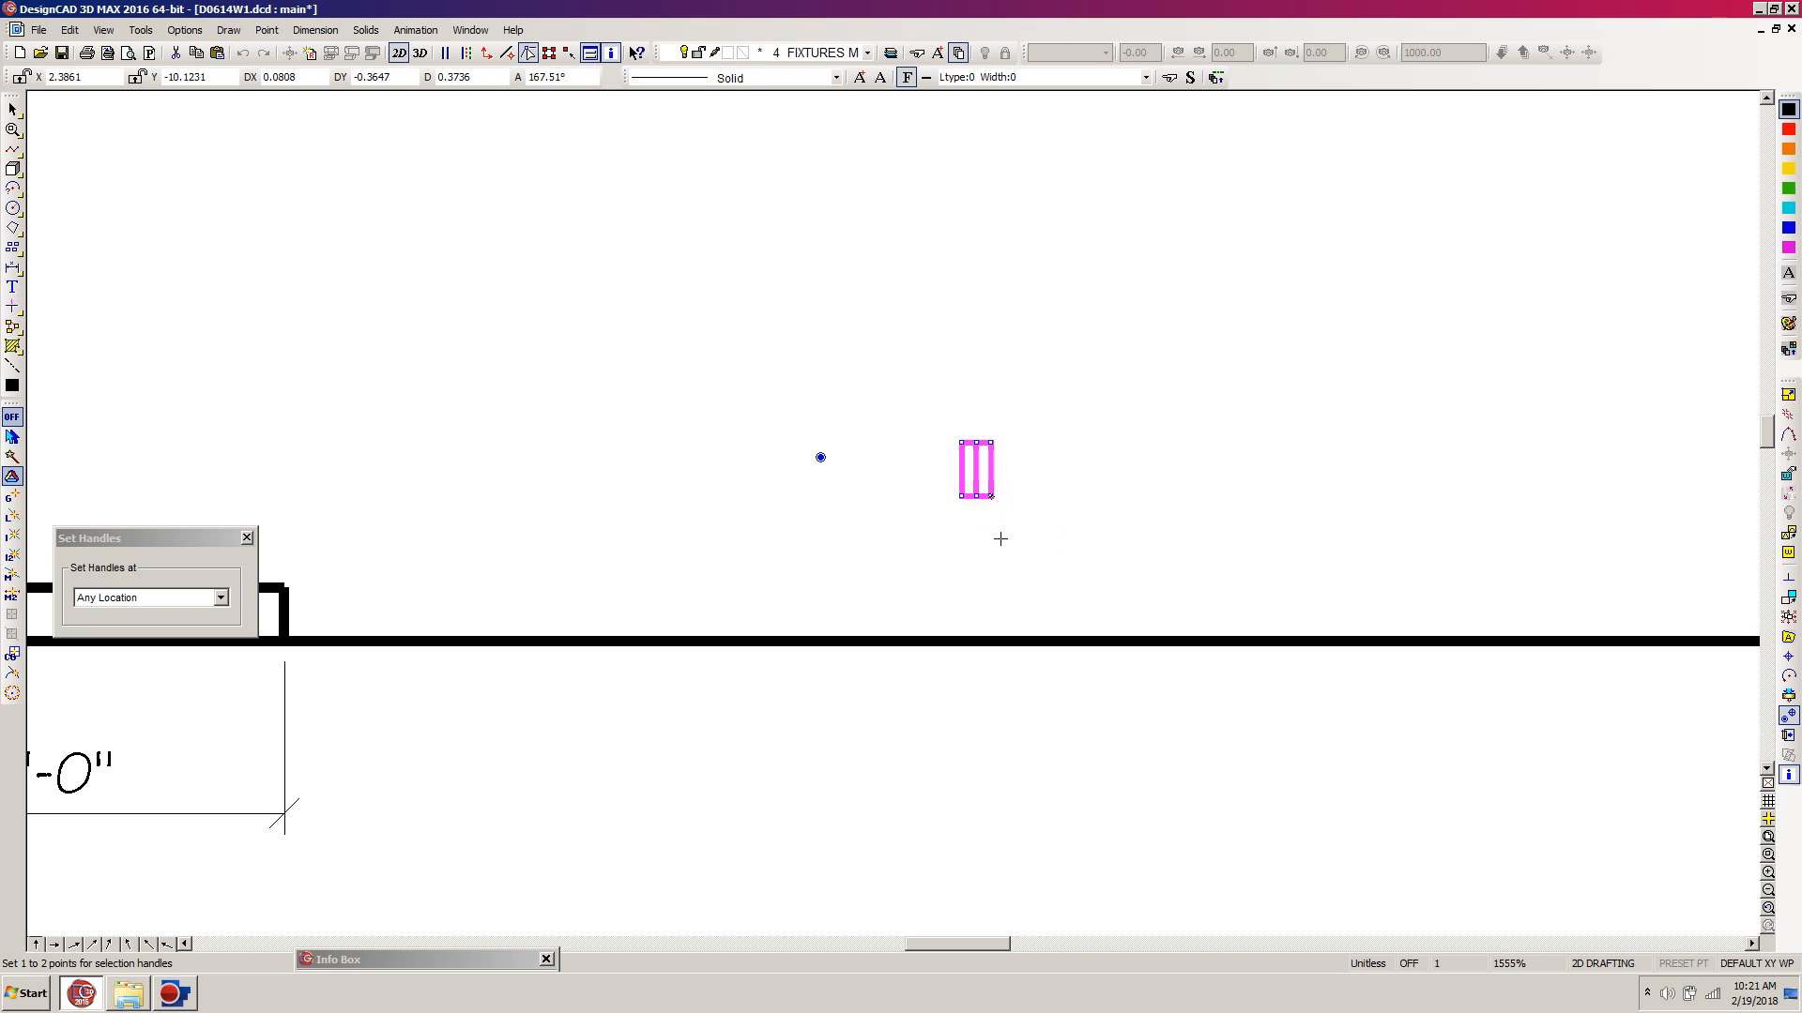
key(Return)
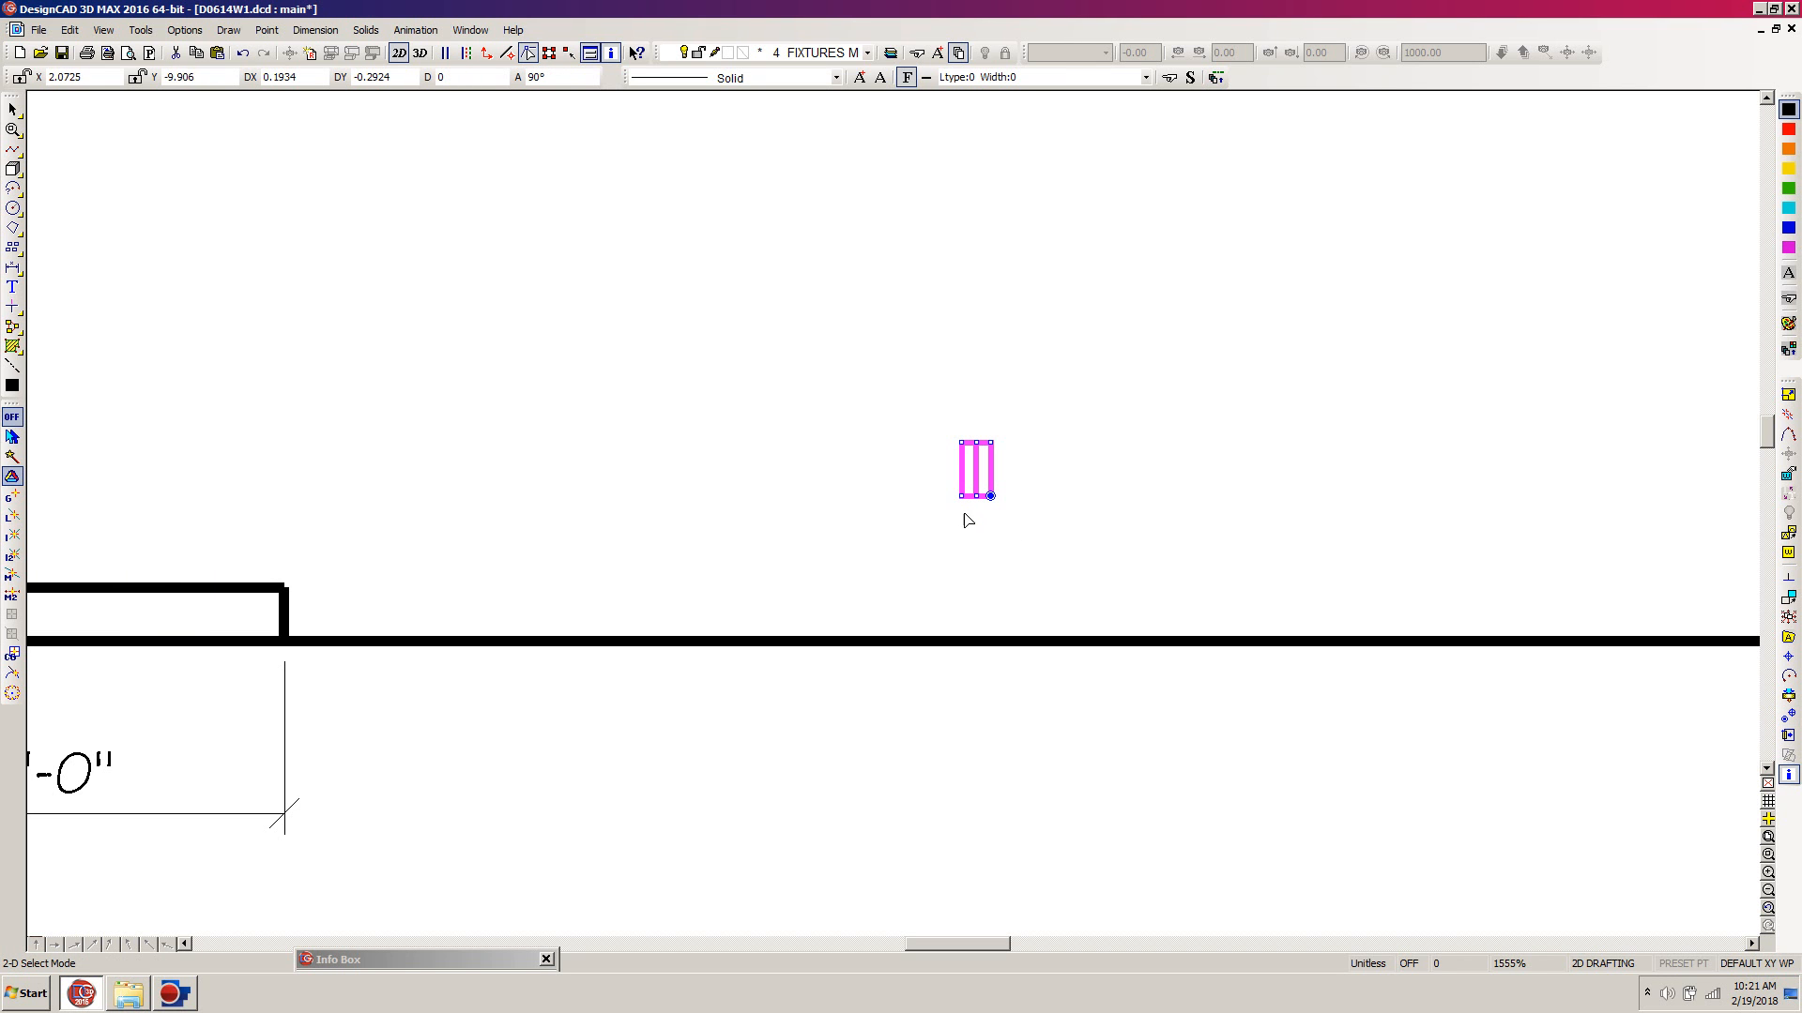
key(m)
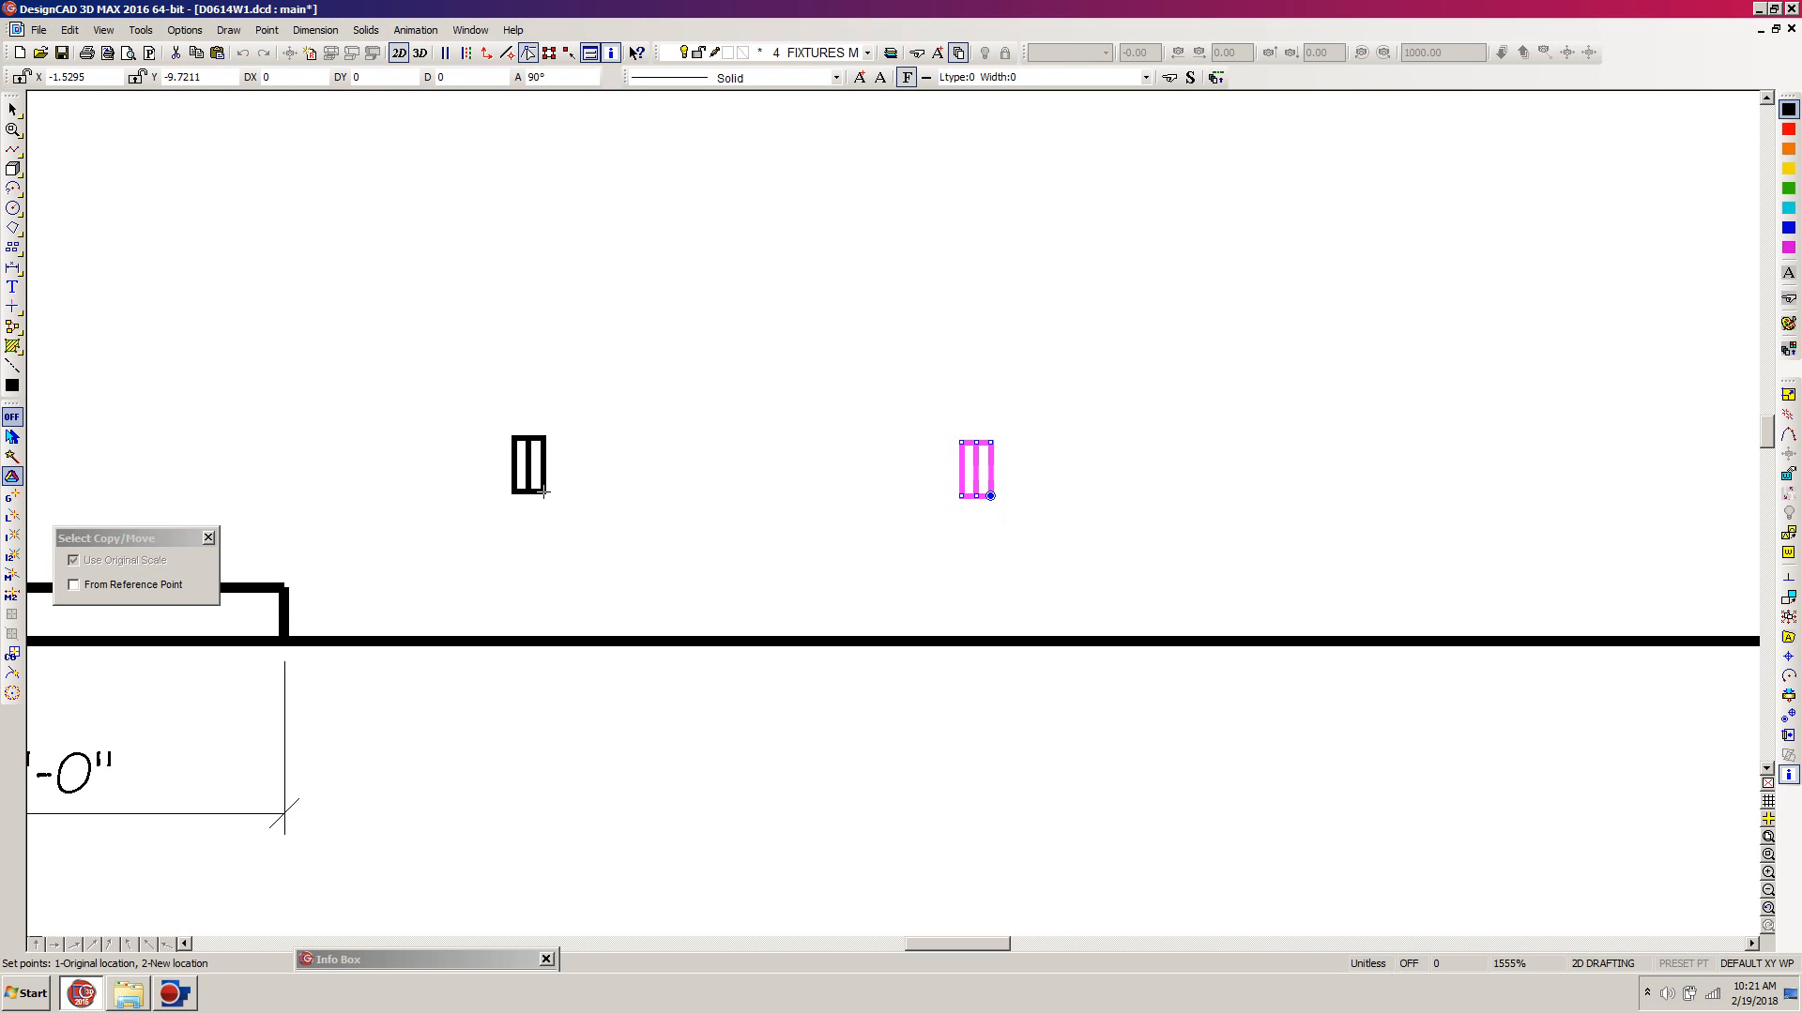
click(284, 641)
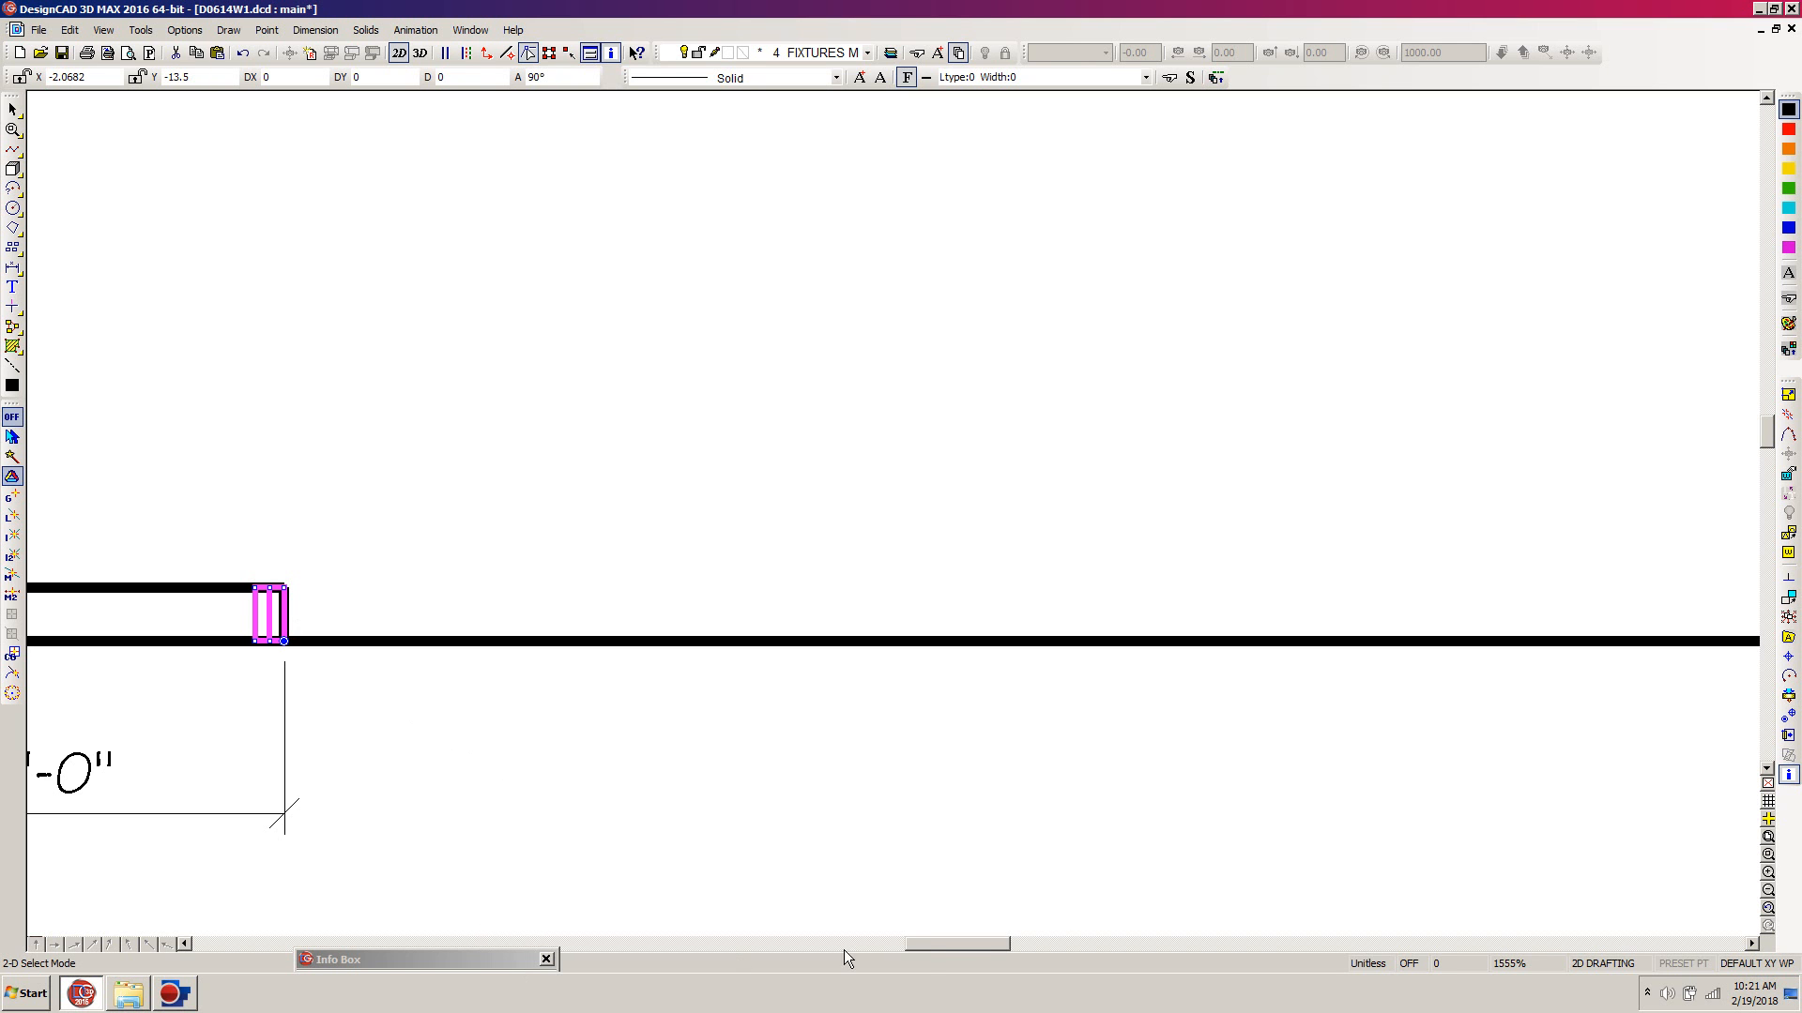
Mirror a copy of the trimmer pair normal to the X axis into the wide opening's right jamb.
drag(937, 944, 1008, 925)
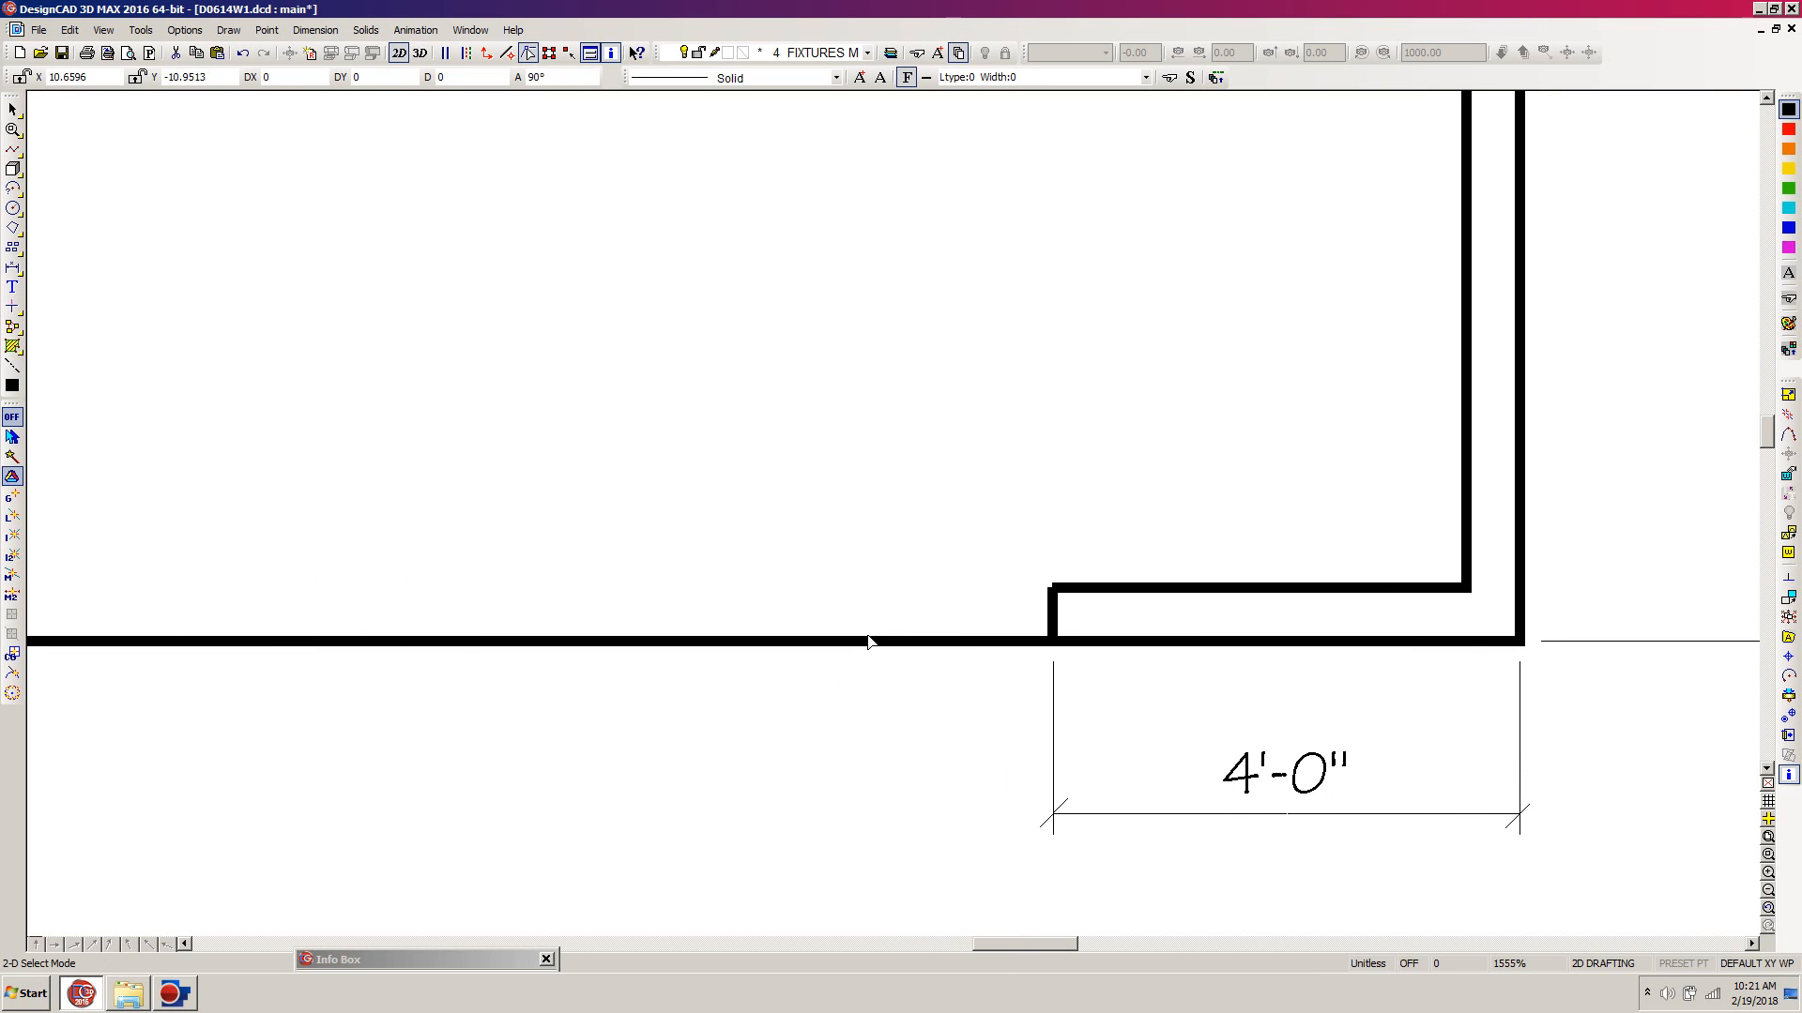
mouse_move(1043, 943)
mouse_down()
mouse_move(967, 945)
mouse_move(1020, 946)
mouse_up()
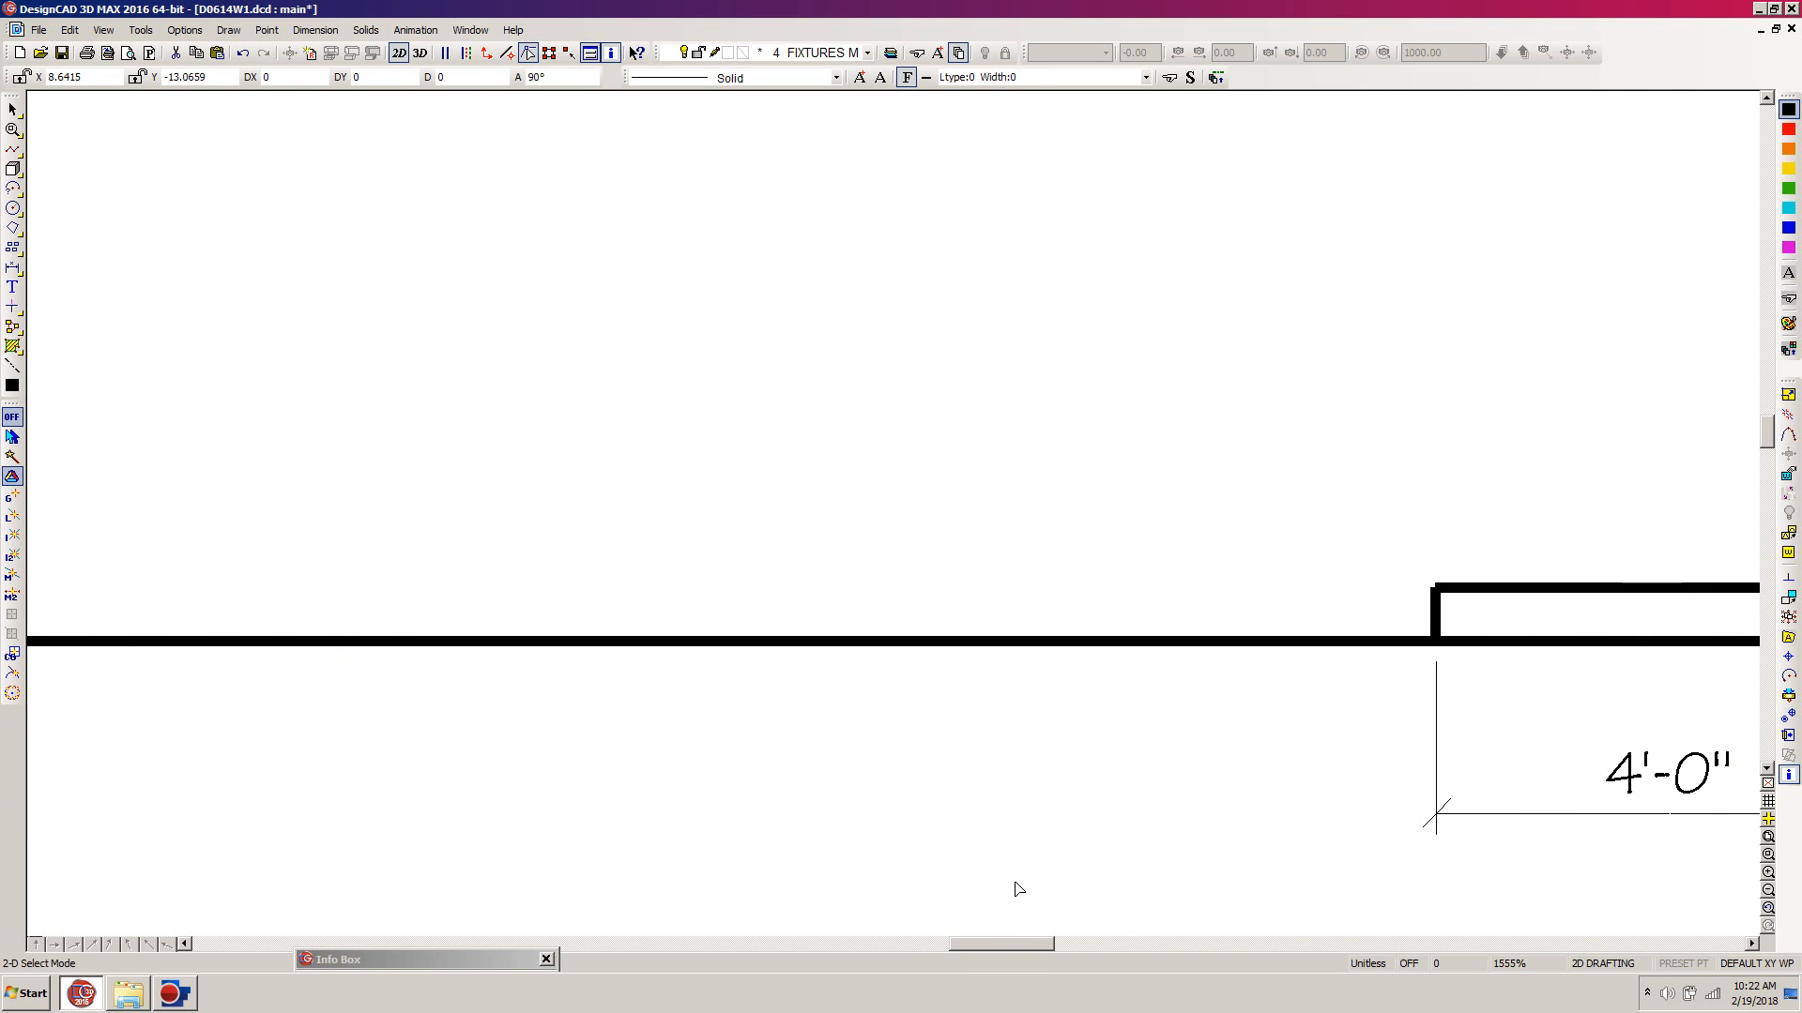
key(ctrl+m)
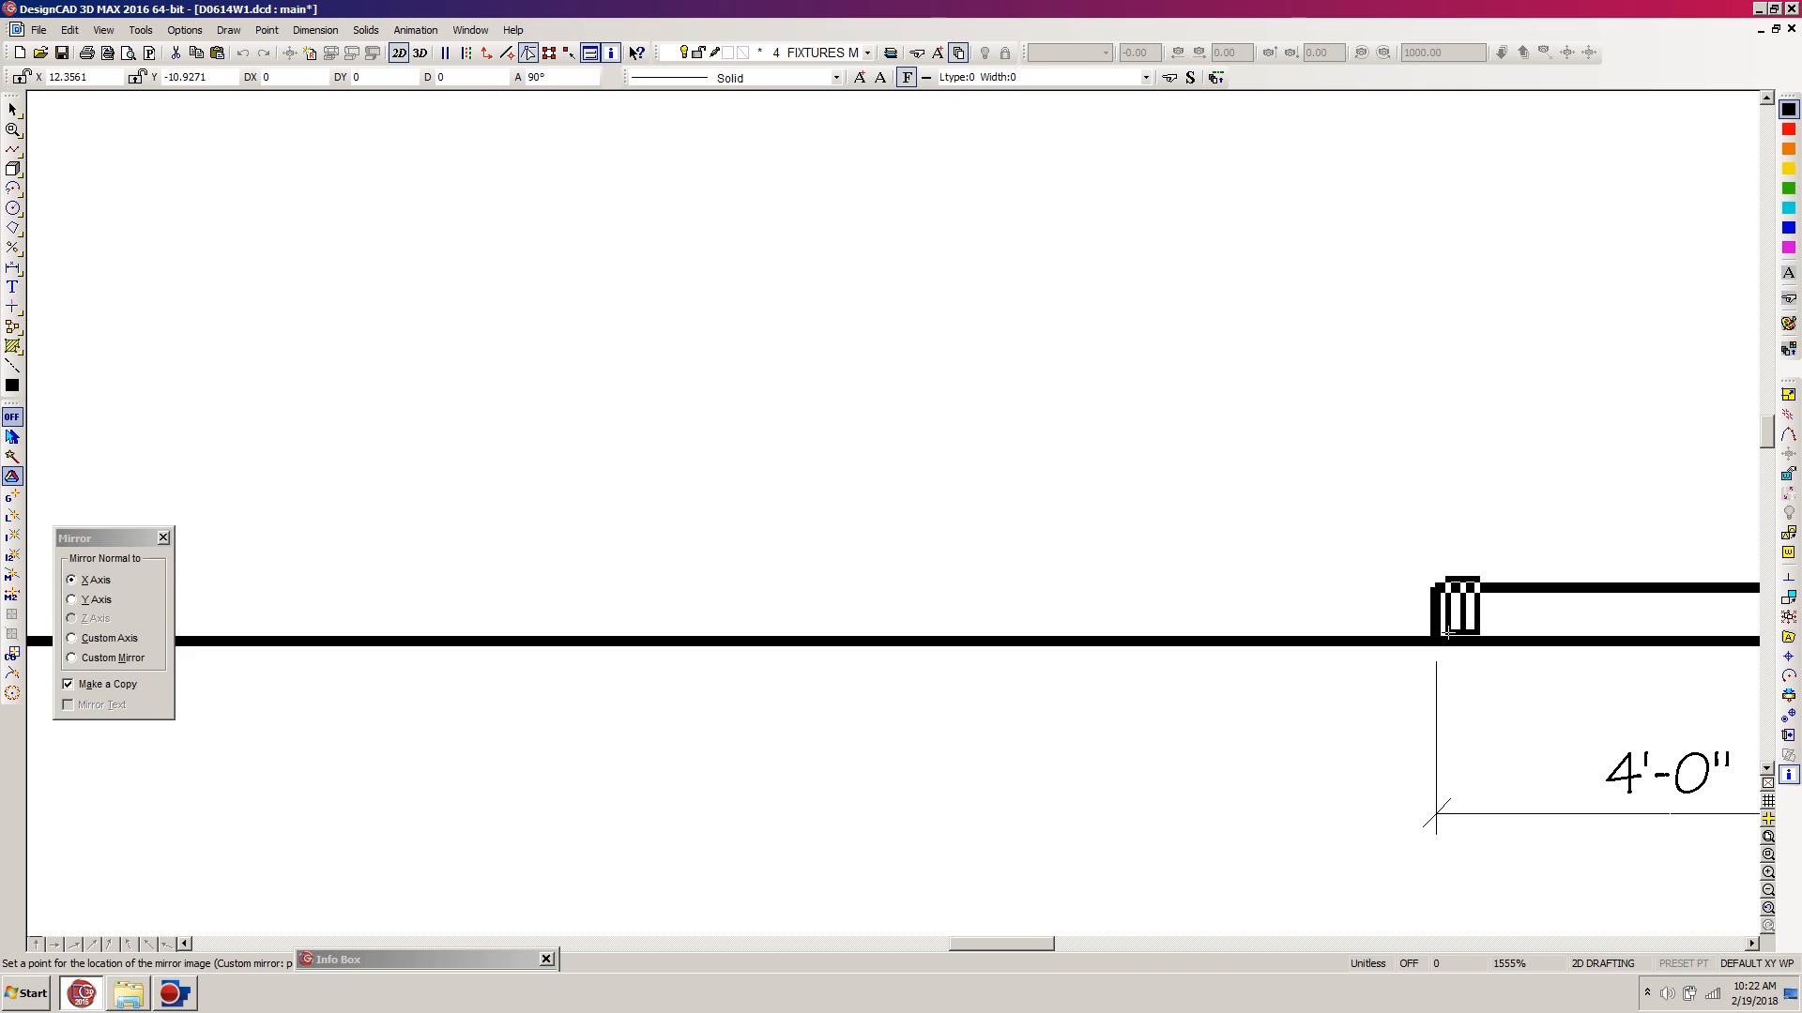
click(1448, 633)
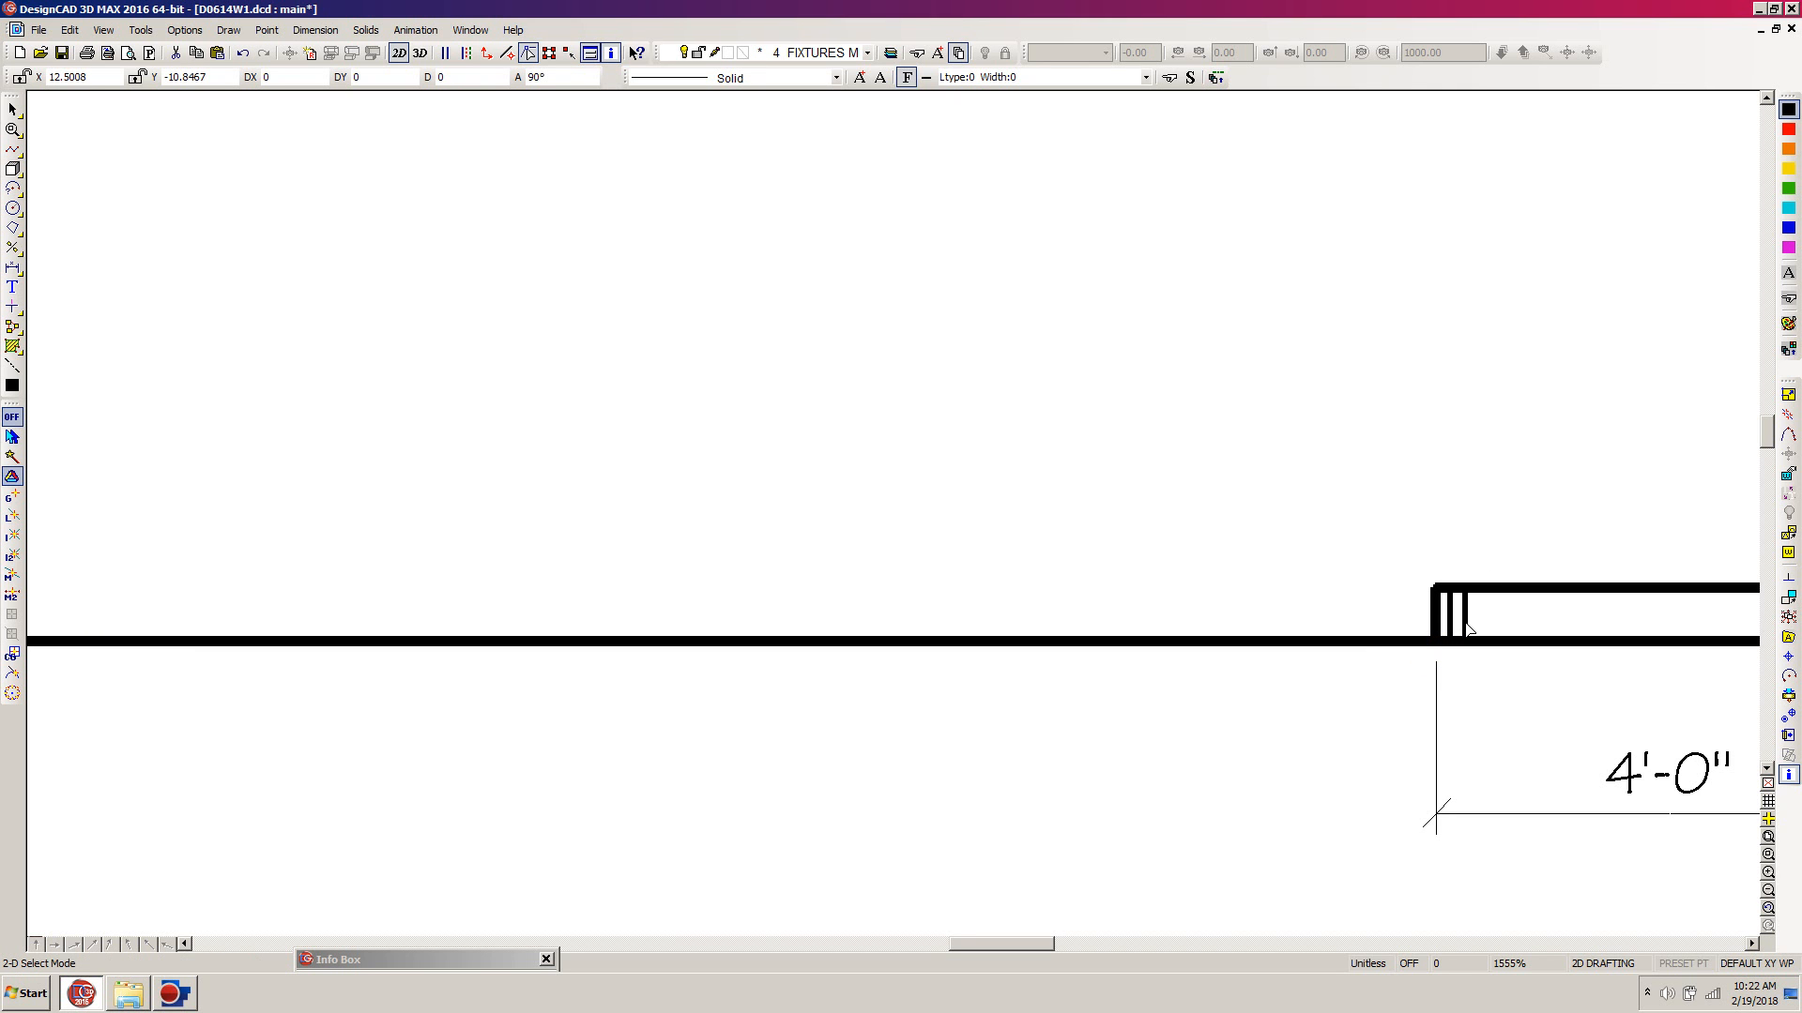
scroll(897, 519, down, 3)
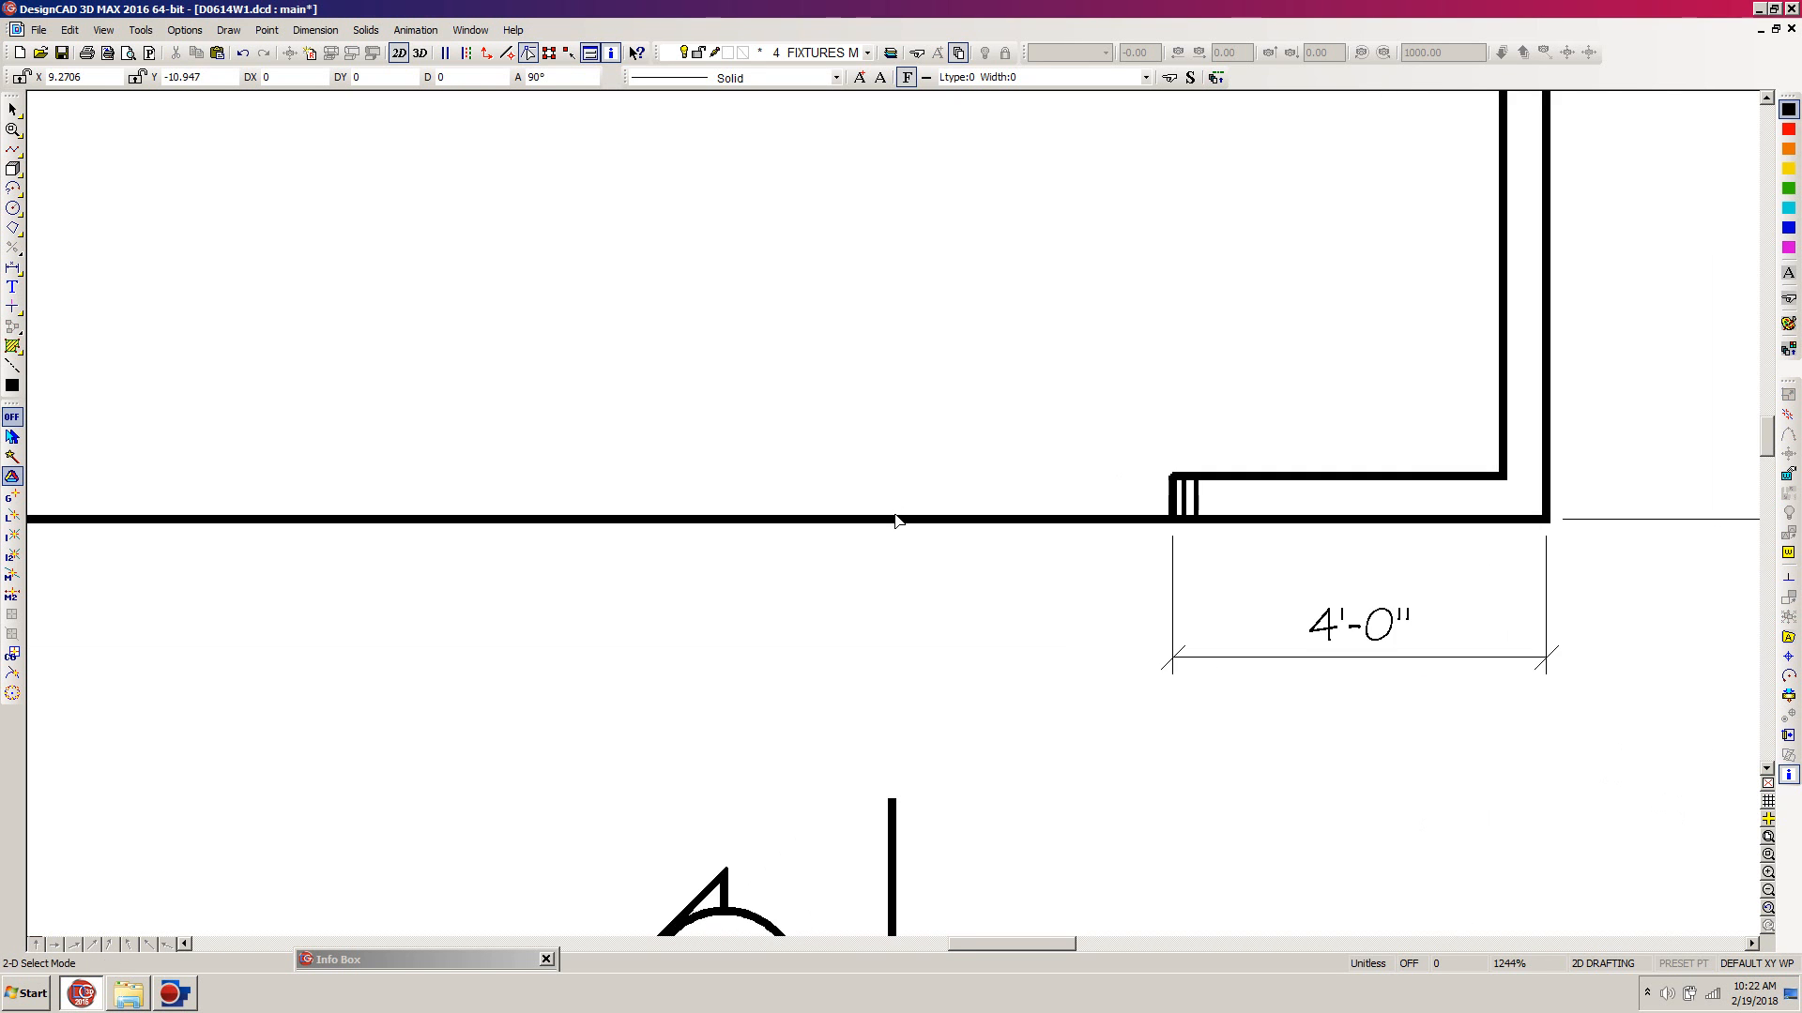
drag(1008, 944, 984, 954)
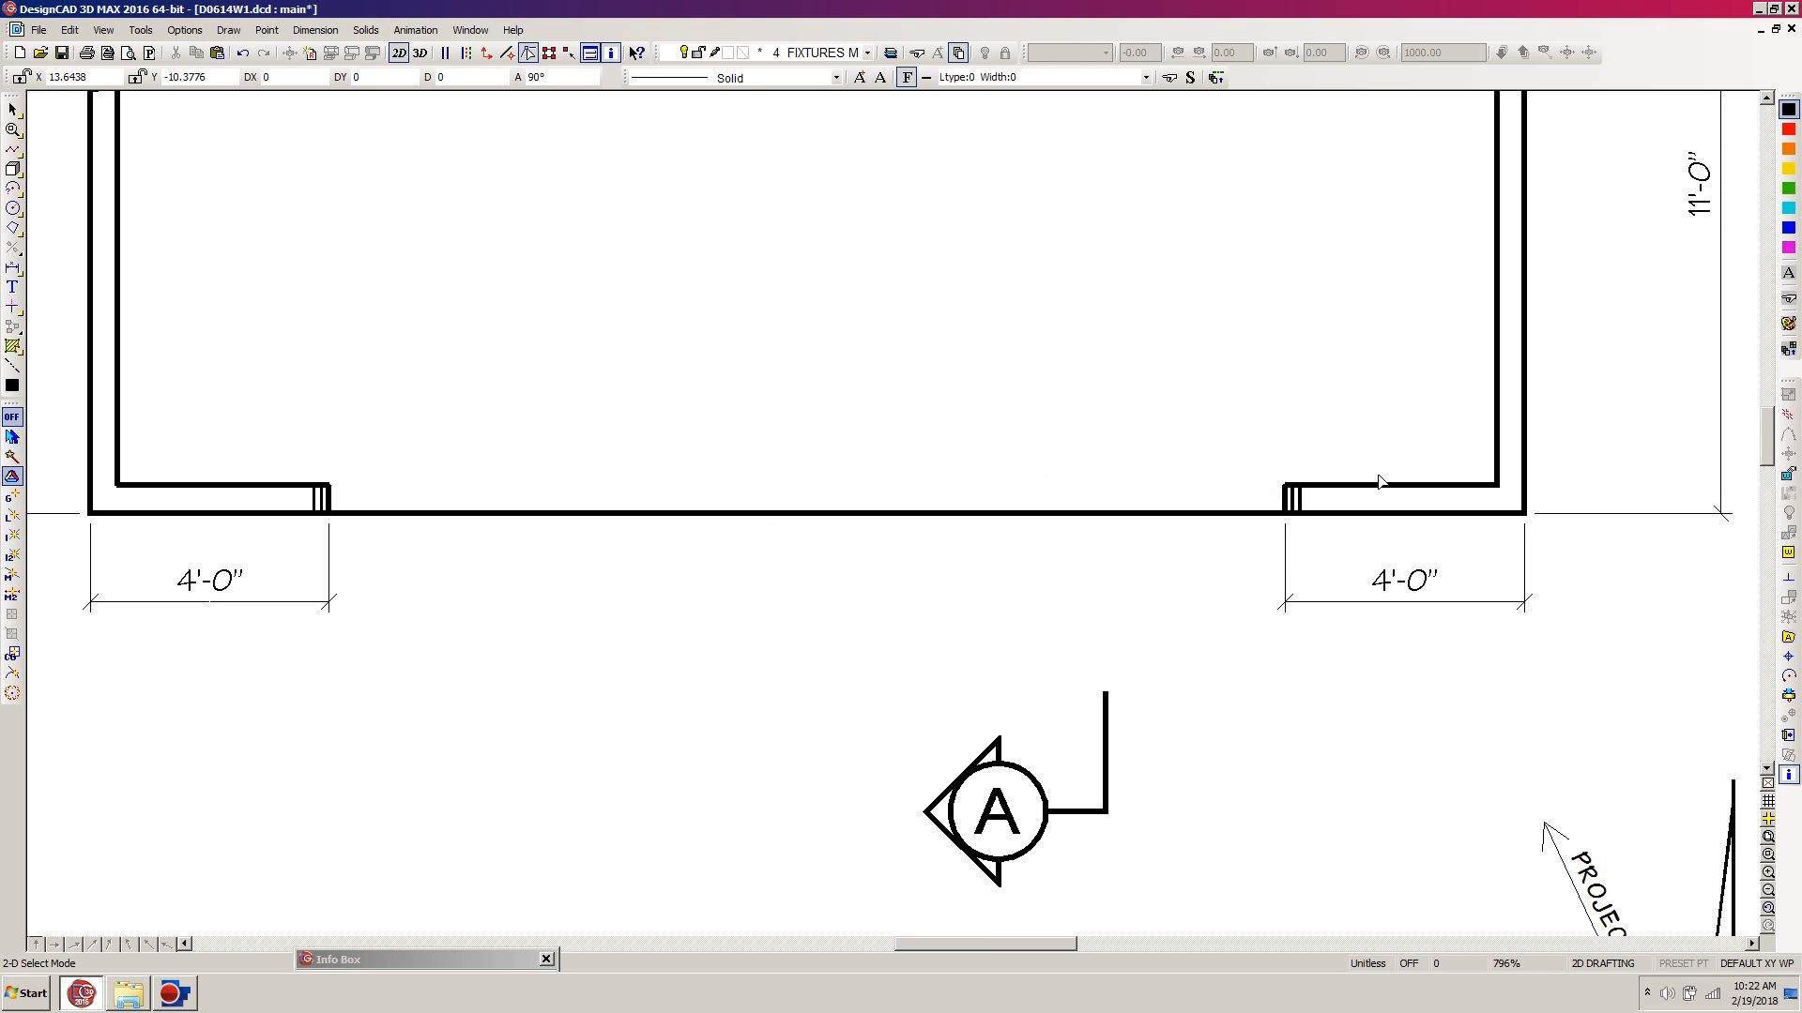
Draw a horizontal line at mid-wall across the wide opening, from the left trimmer pair's far edge to the right pair's far edge.
drag(1771, 457, 1768, 436)
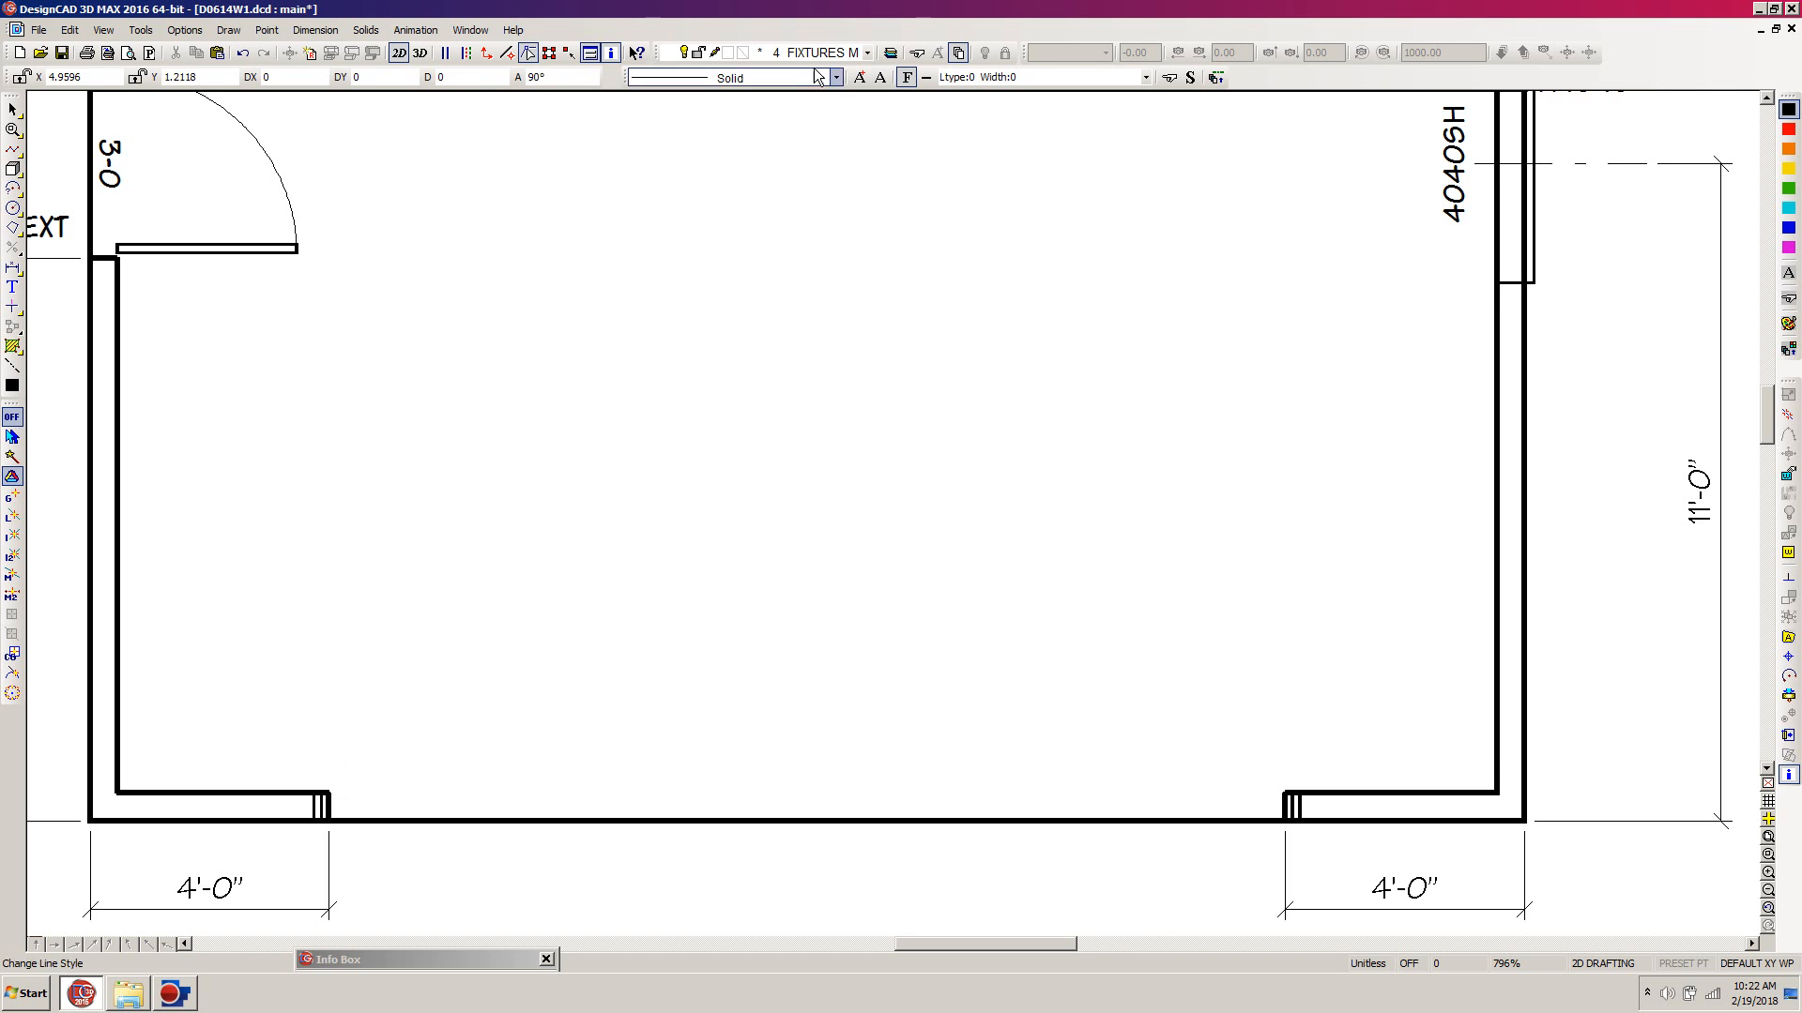
key(l)
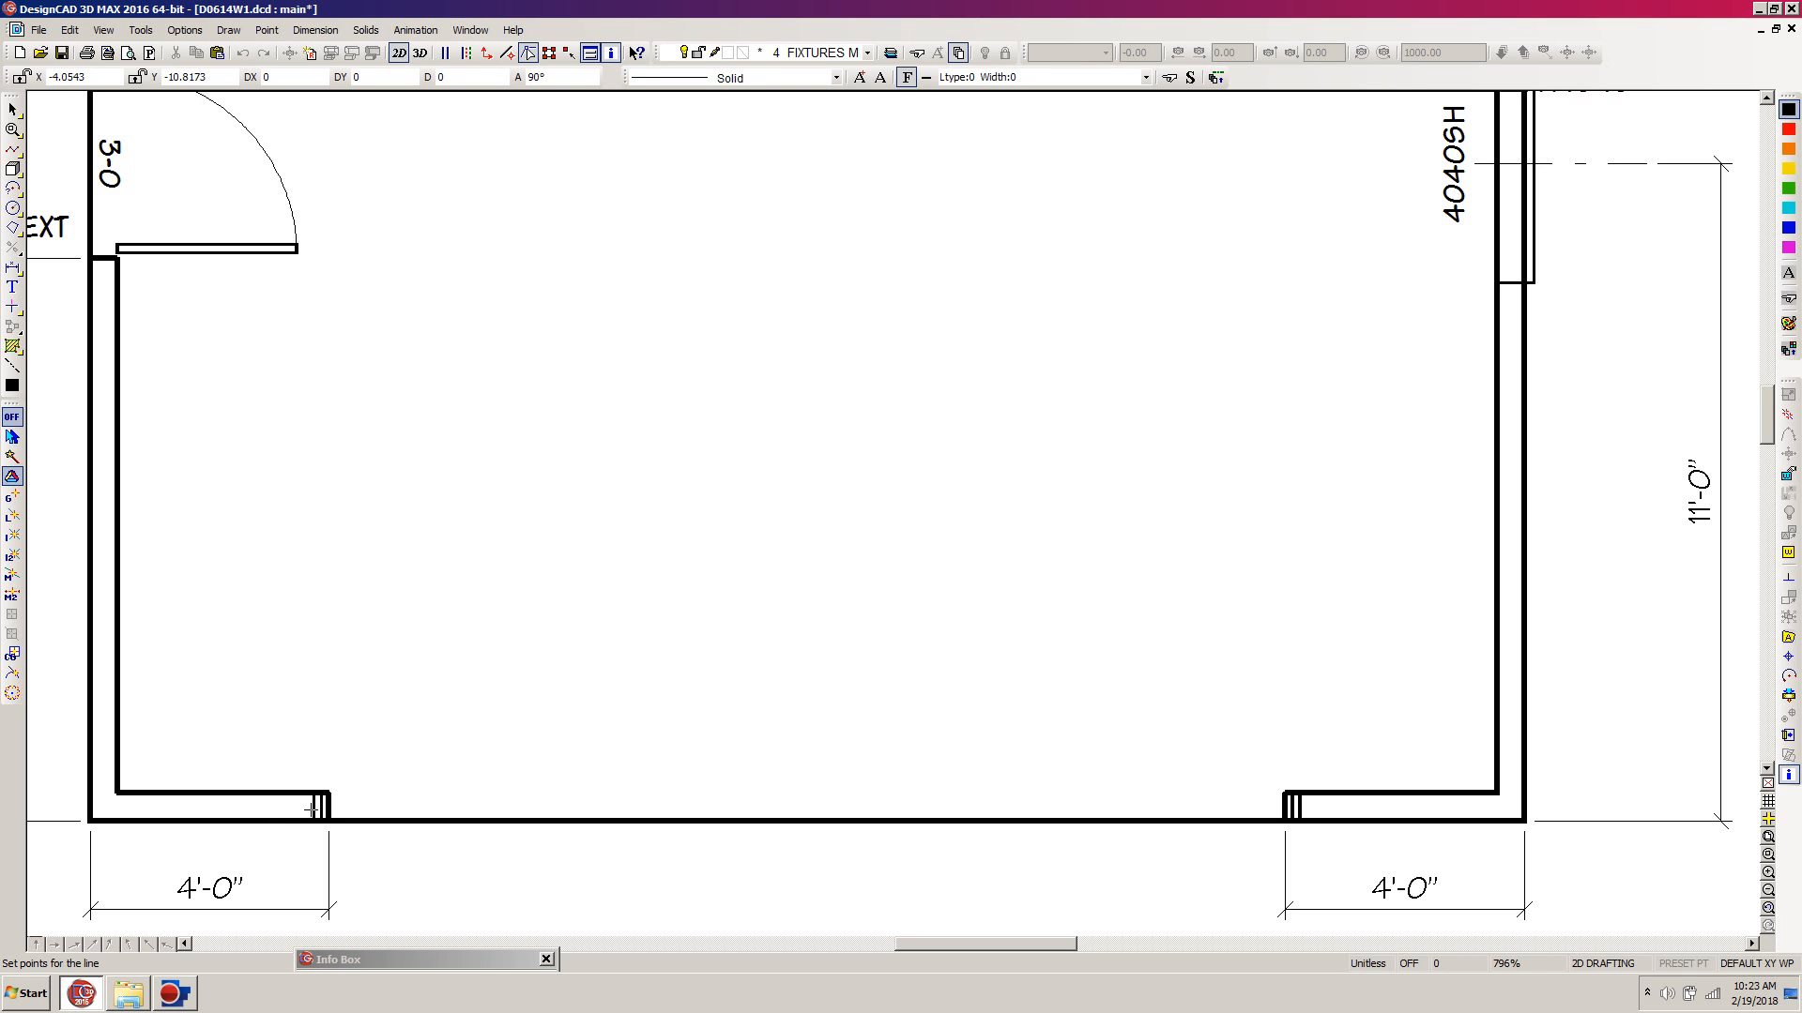
click(314, 808)
key(o)
click(1306, 807)
key(Return)
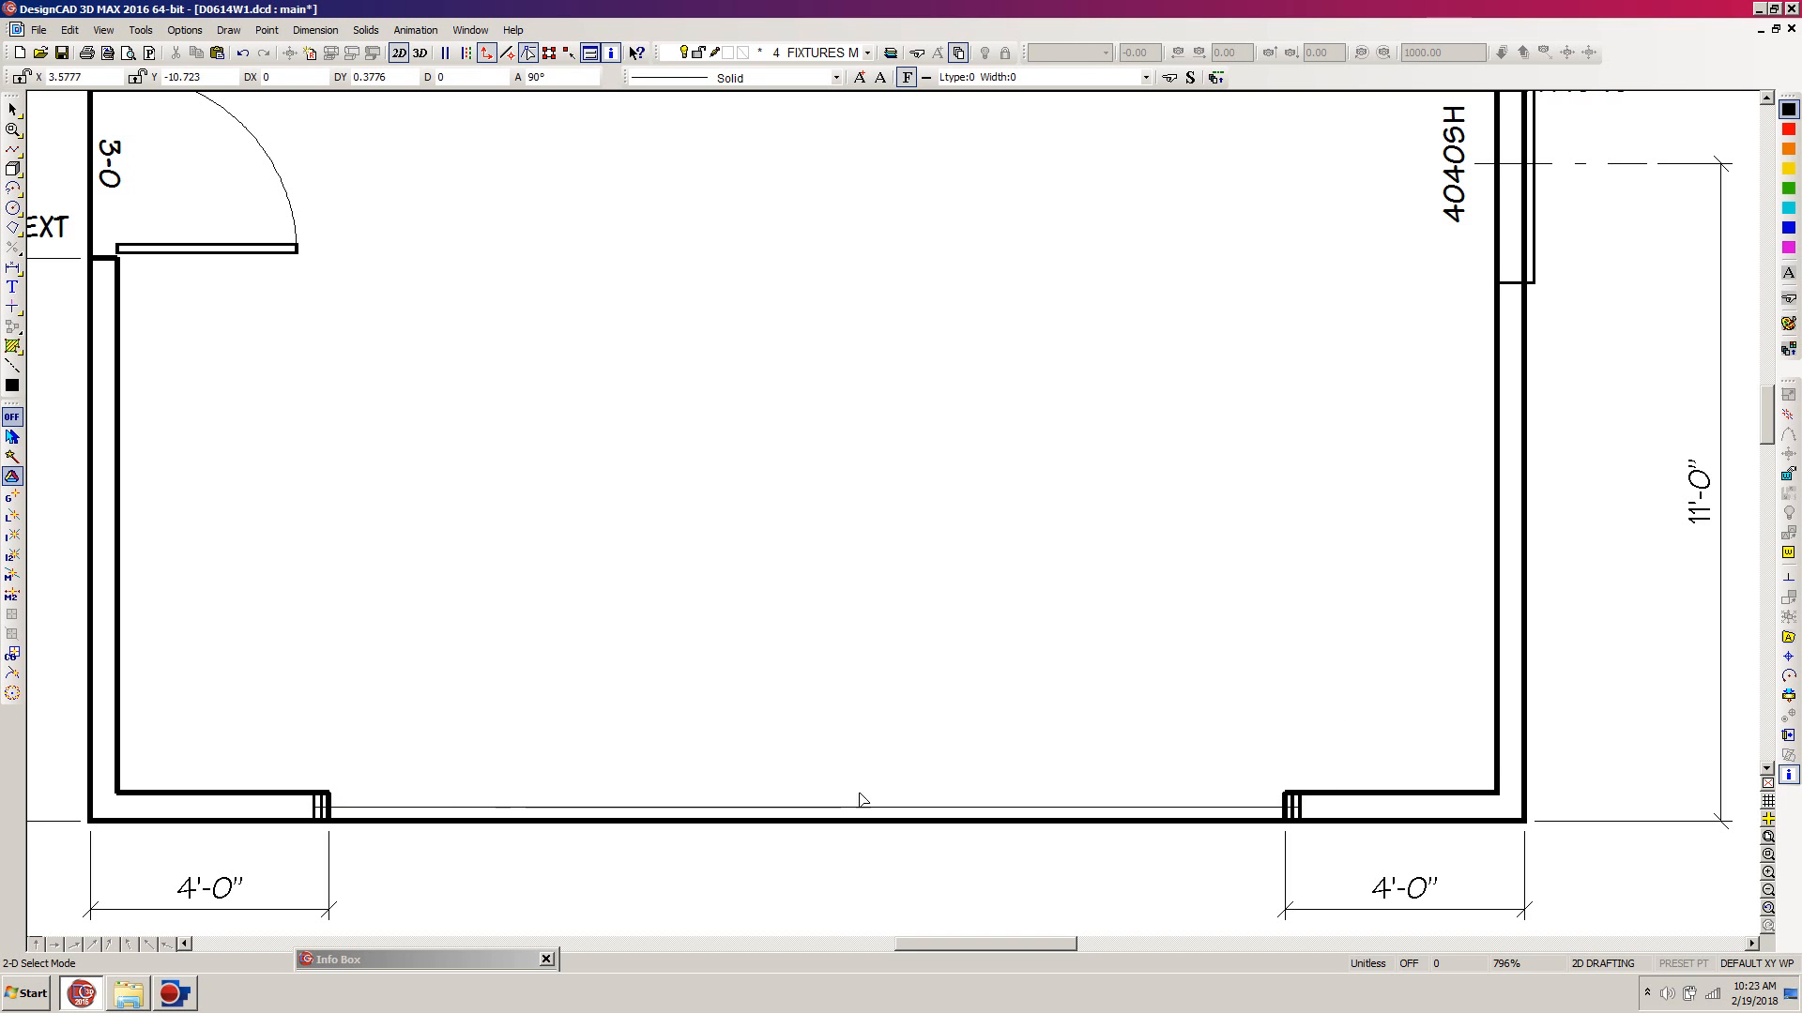
Start a line at the 3-0 door opening, offset DX 0 and DY -1.5" from the lower jamb's midpoint.
drag(1765, 424, 1765, 405)
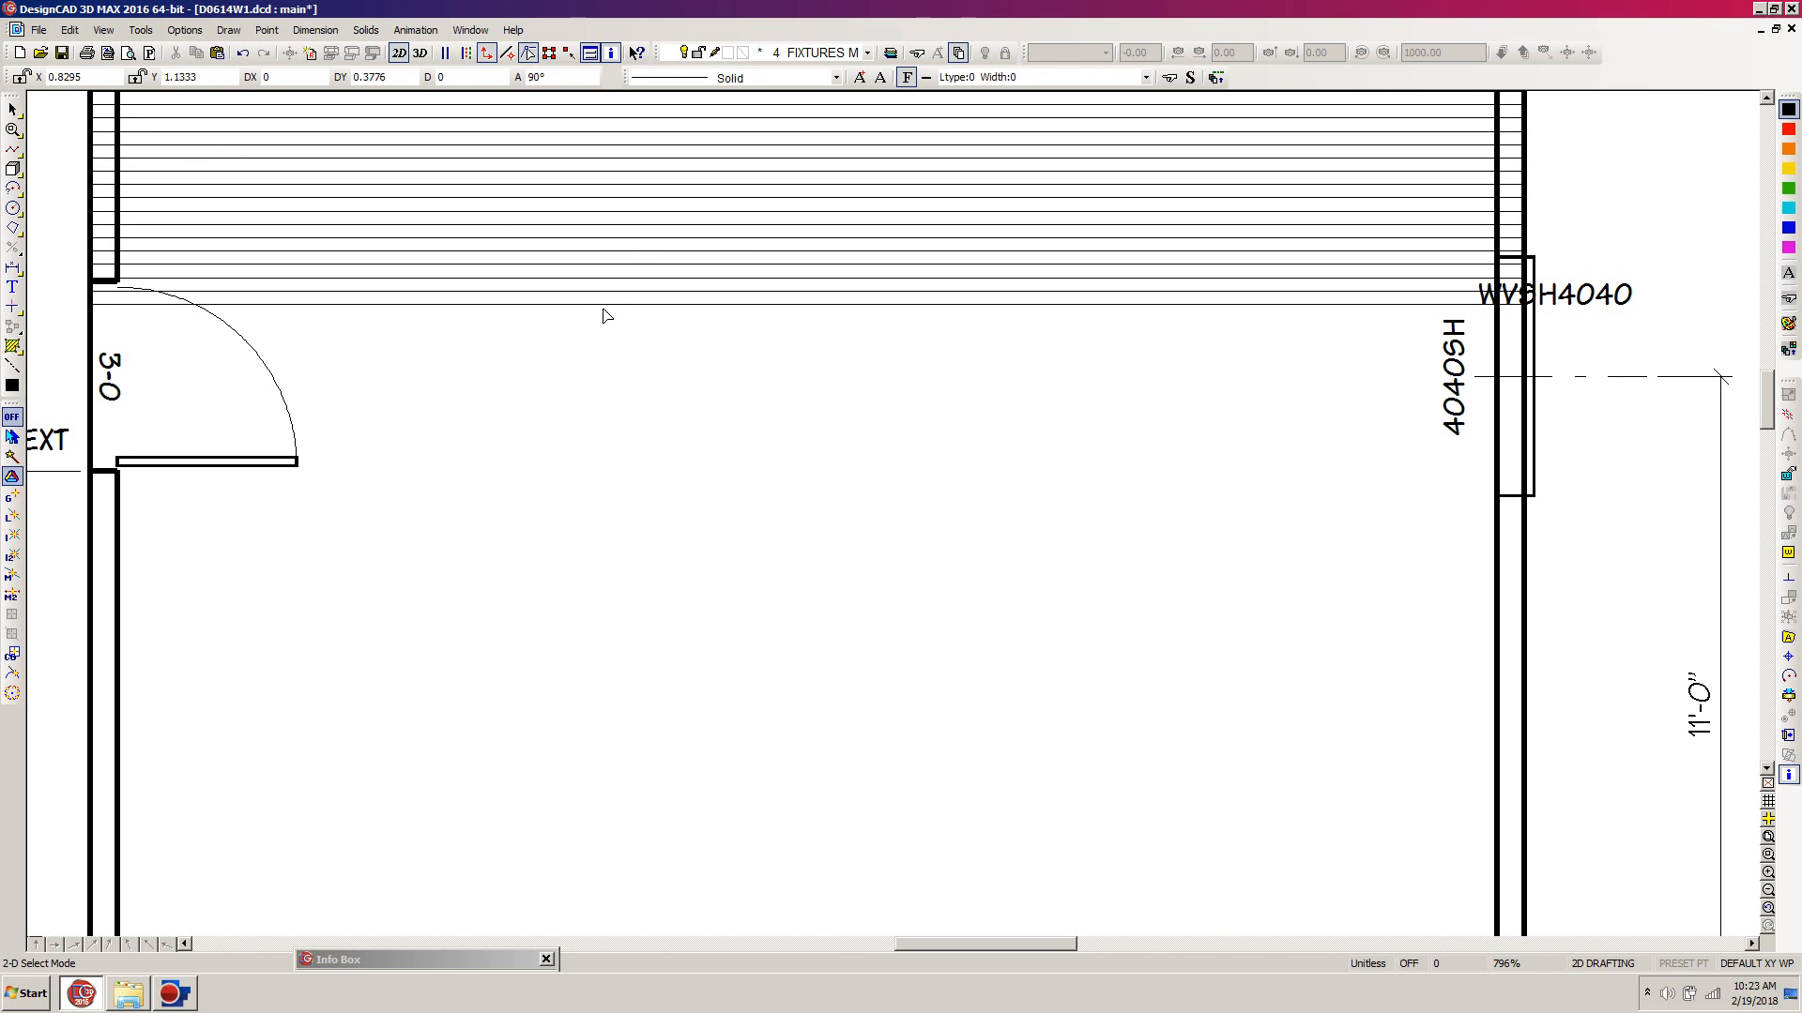
key(ctrl+z)
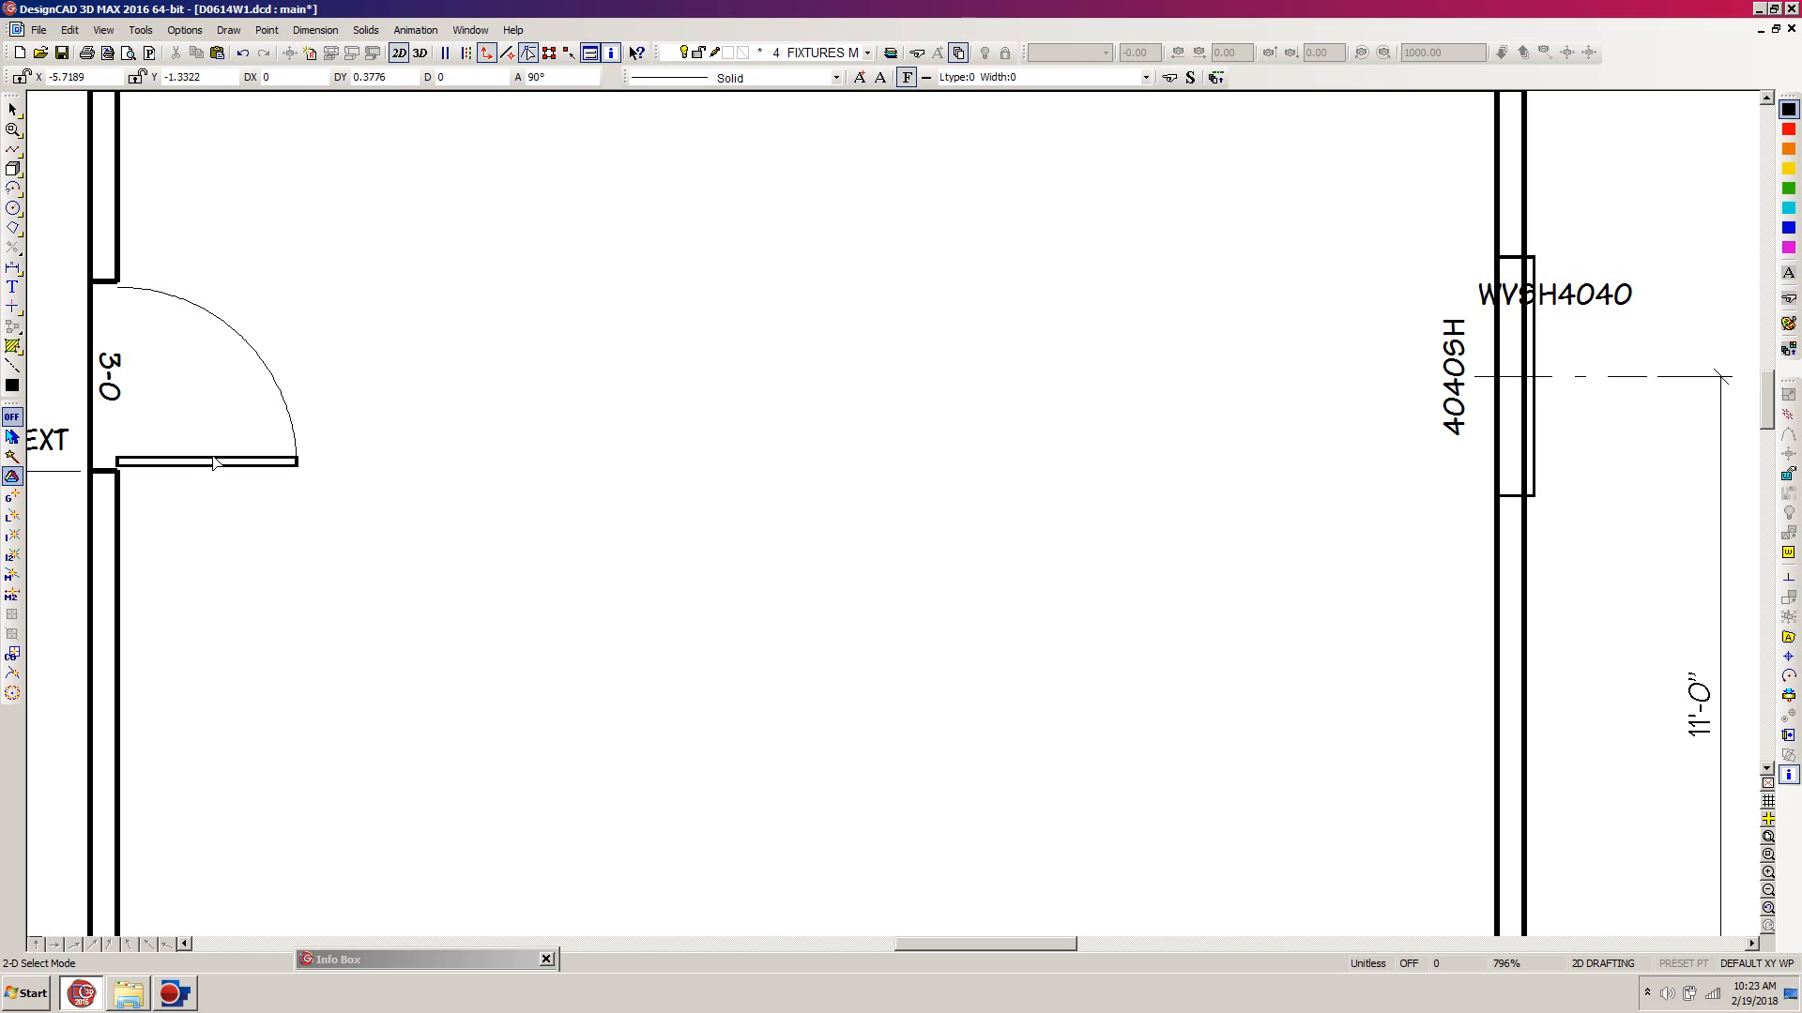
key(l)
click(97, 469)
key(o)
key(apostrophe)
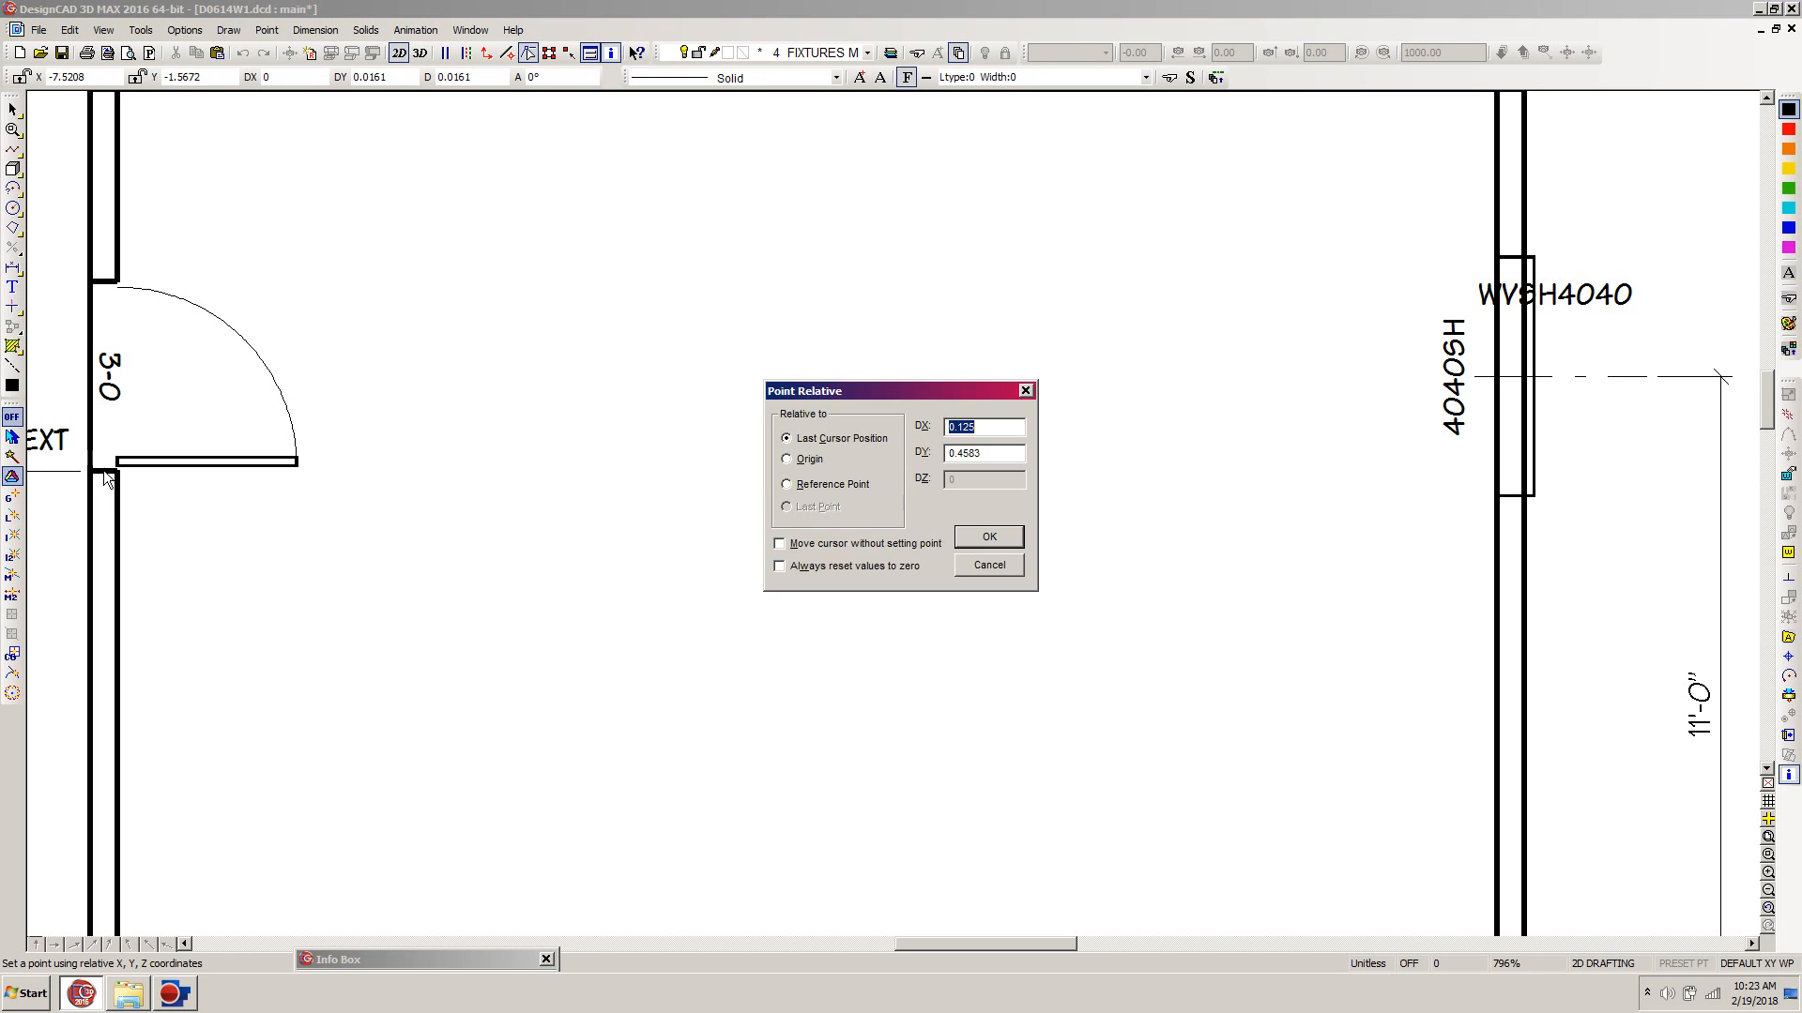
text(0)
key(Tab)
text(-1.5")
key(Return)
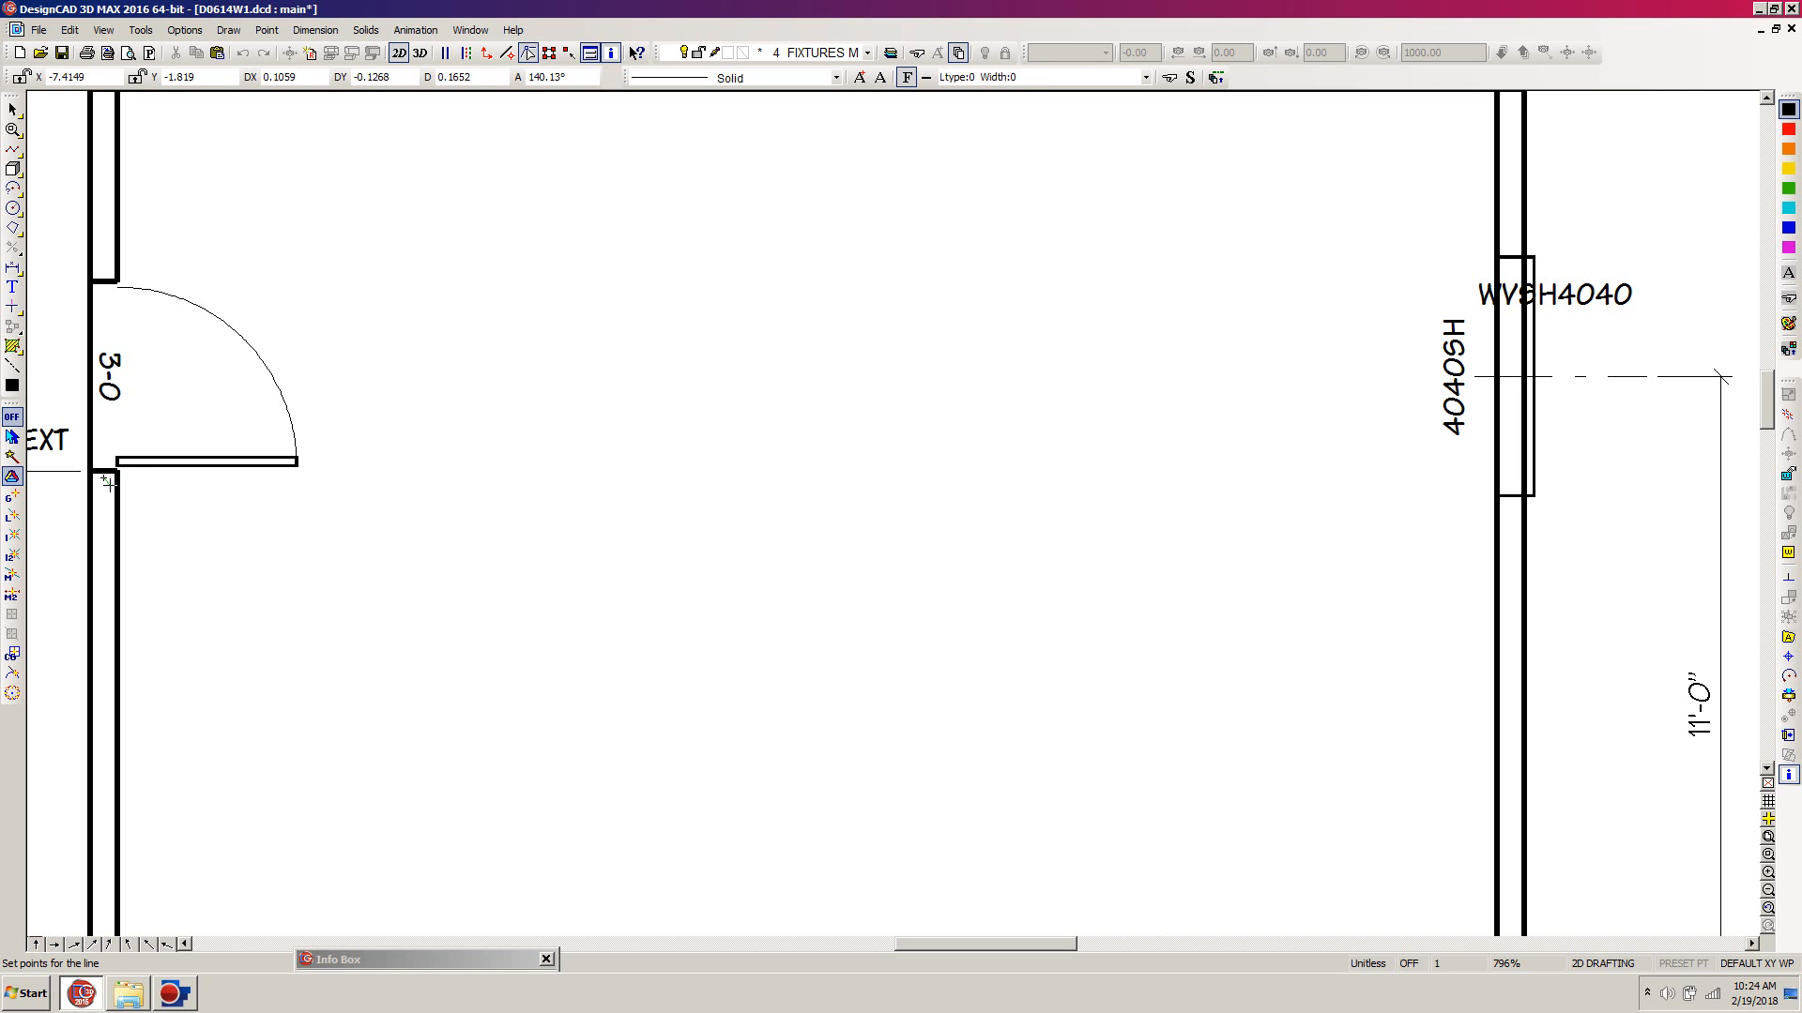
Finish the door opening's vertical line at a point 1.5" above the upper jamb's midpoint.
key(o)
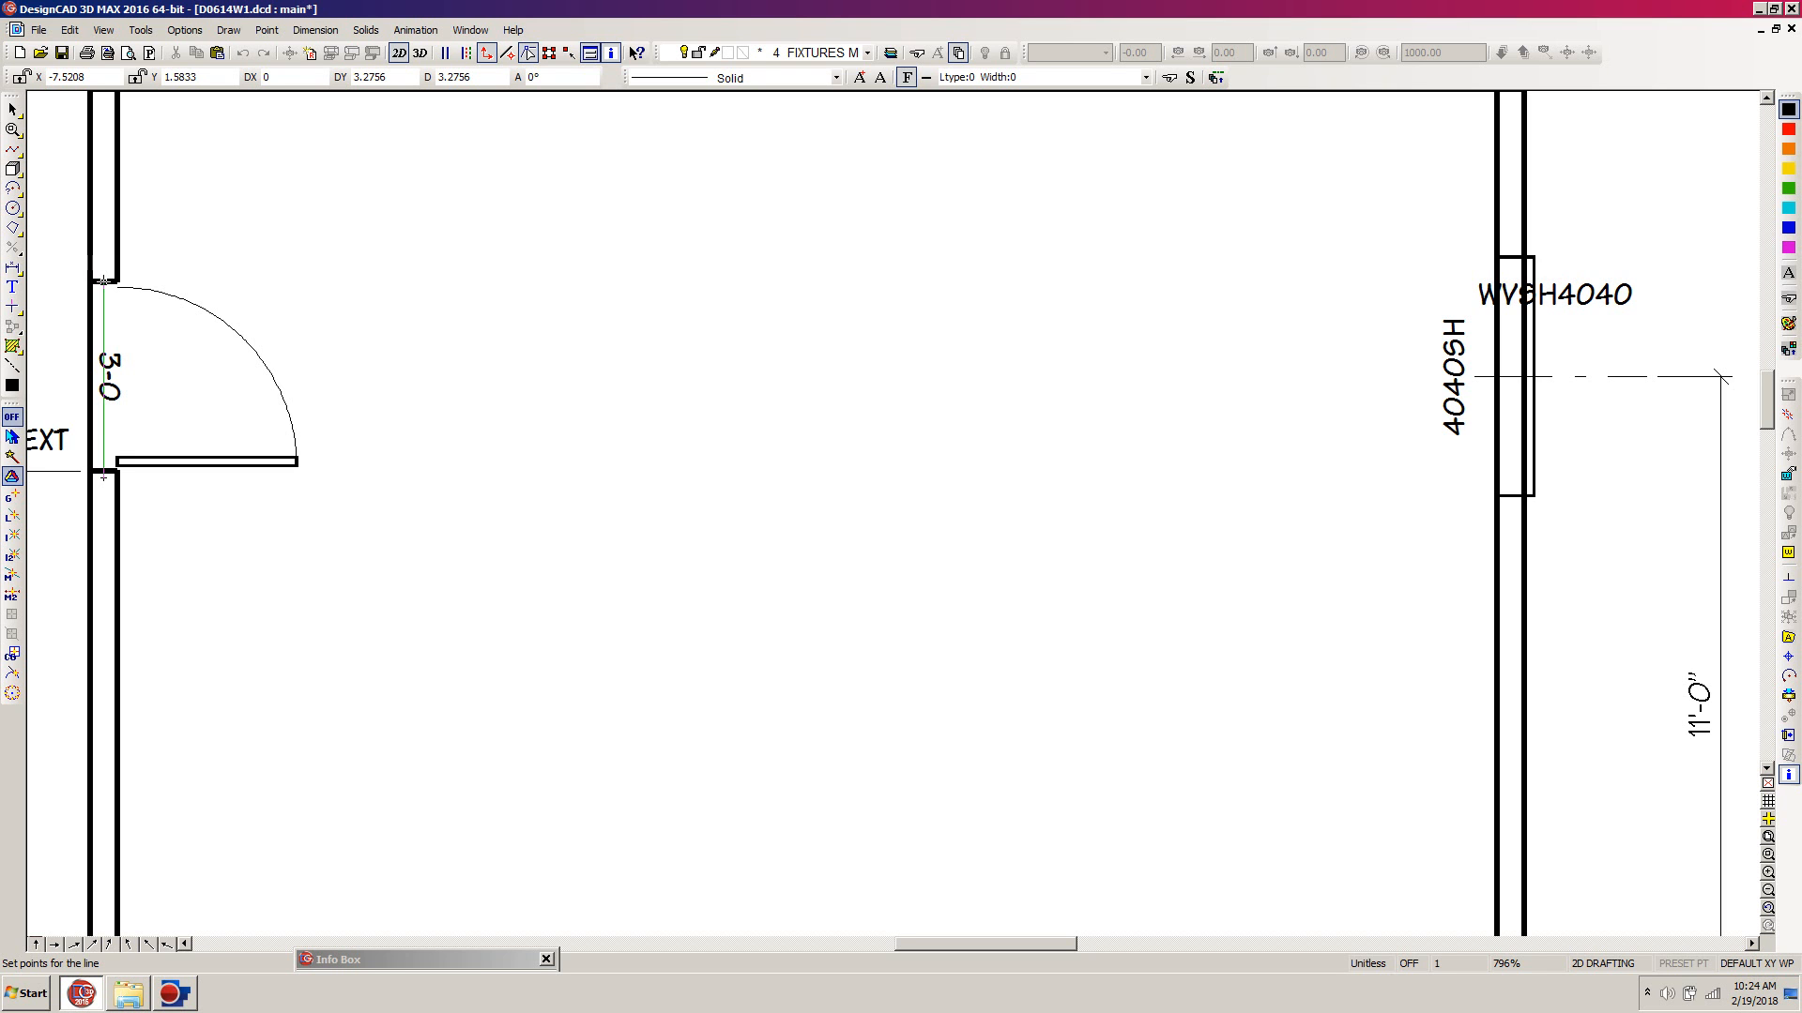
key(apostrophe)
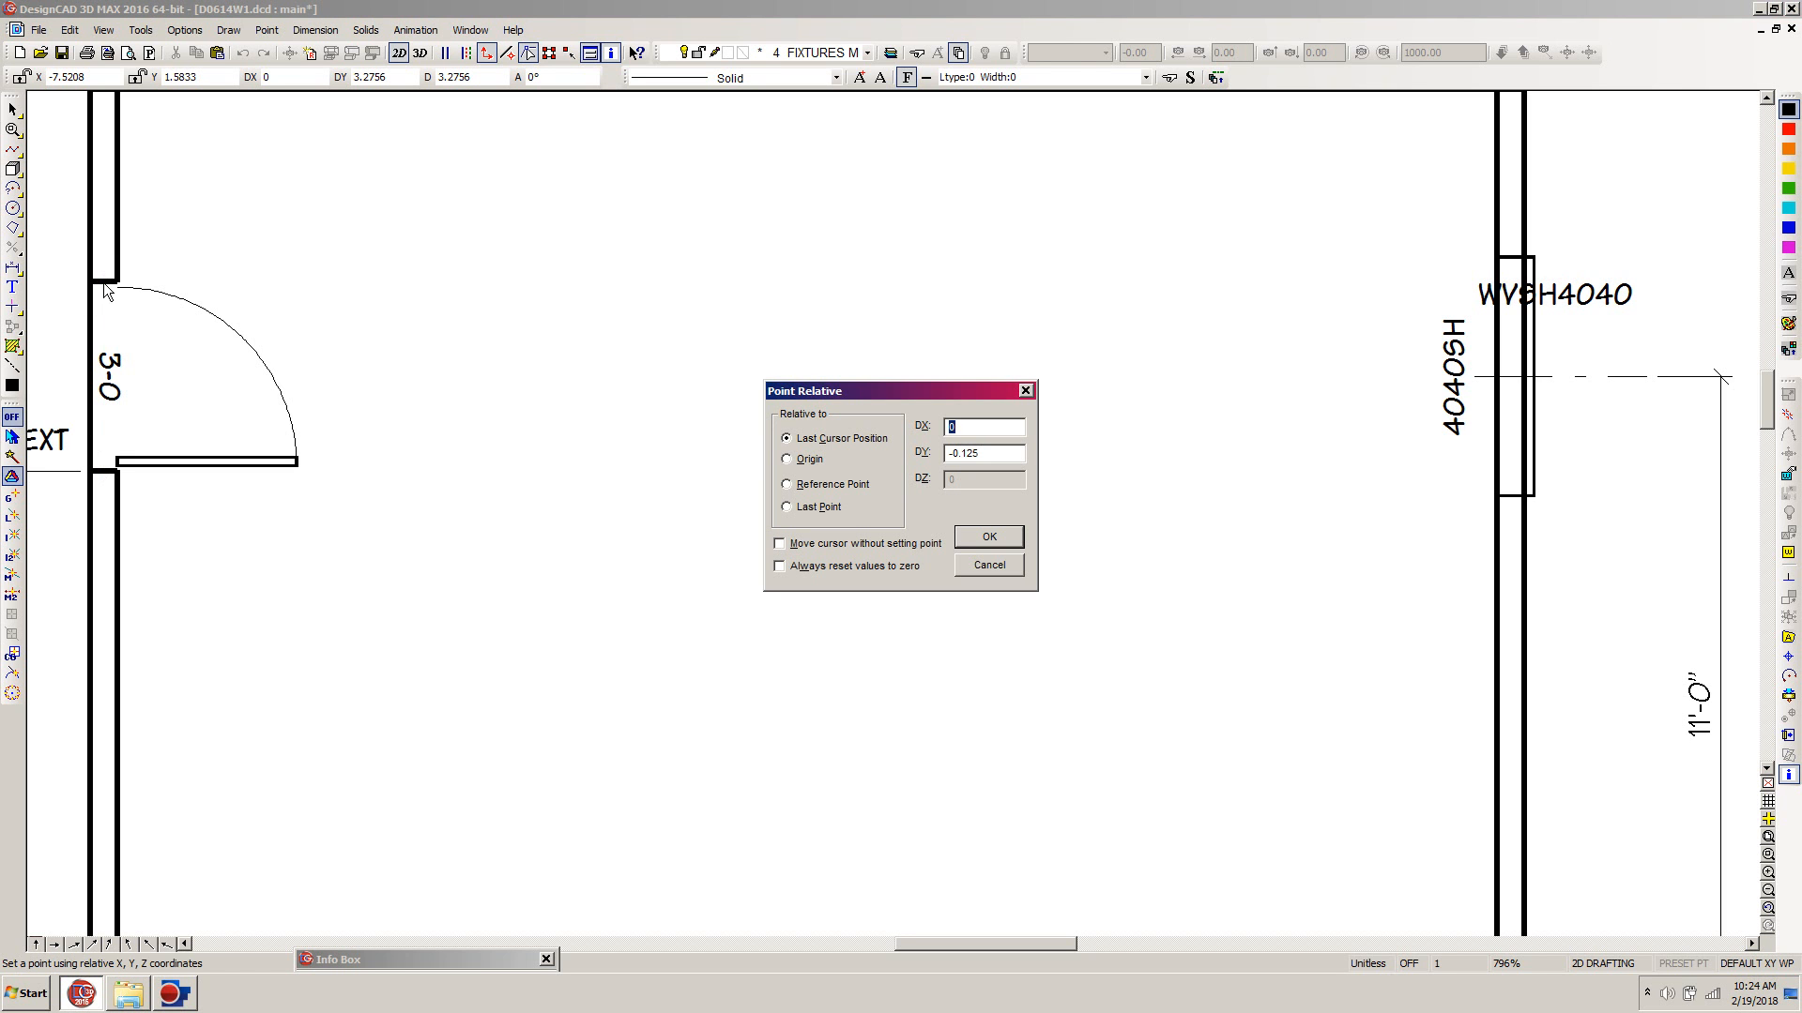
key(Tab)
text(1.5)
key(Return)
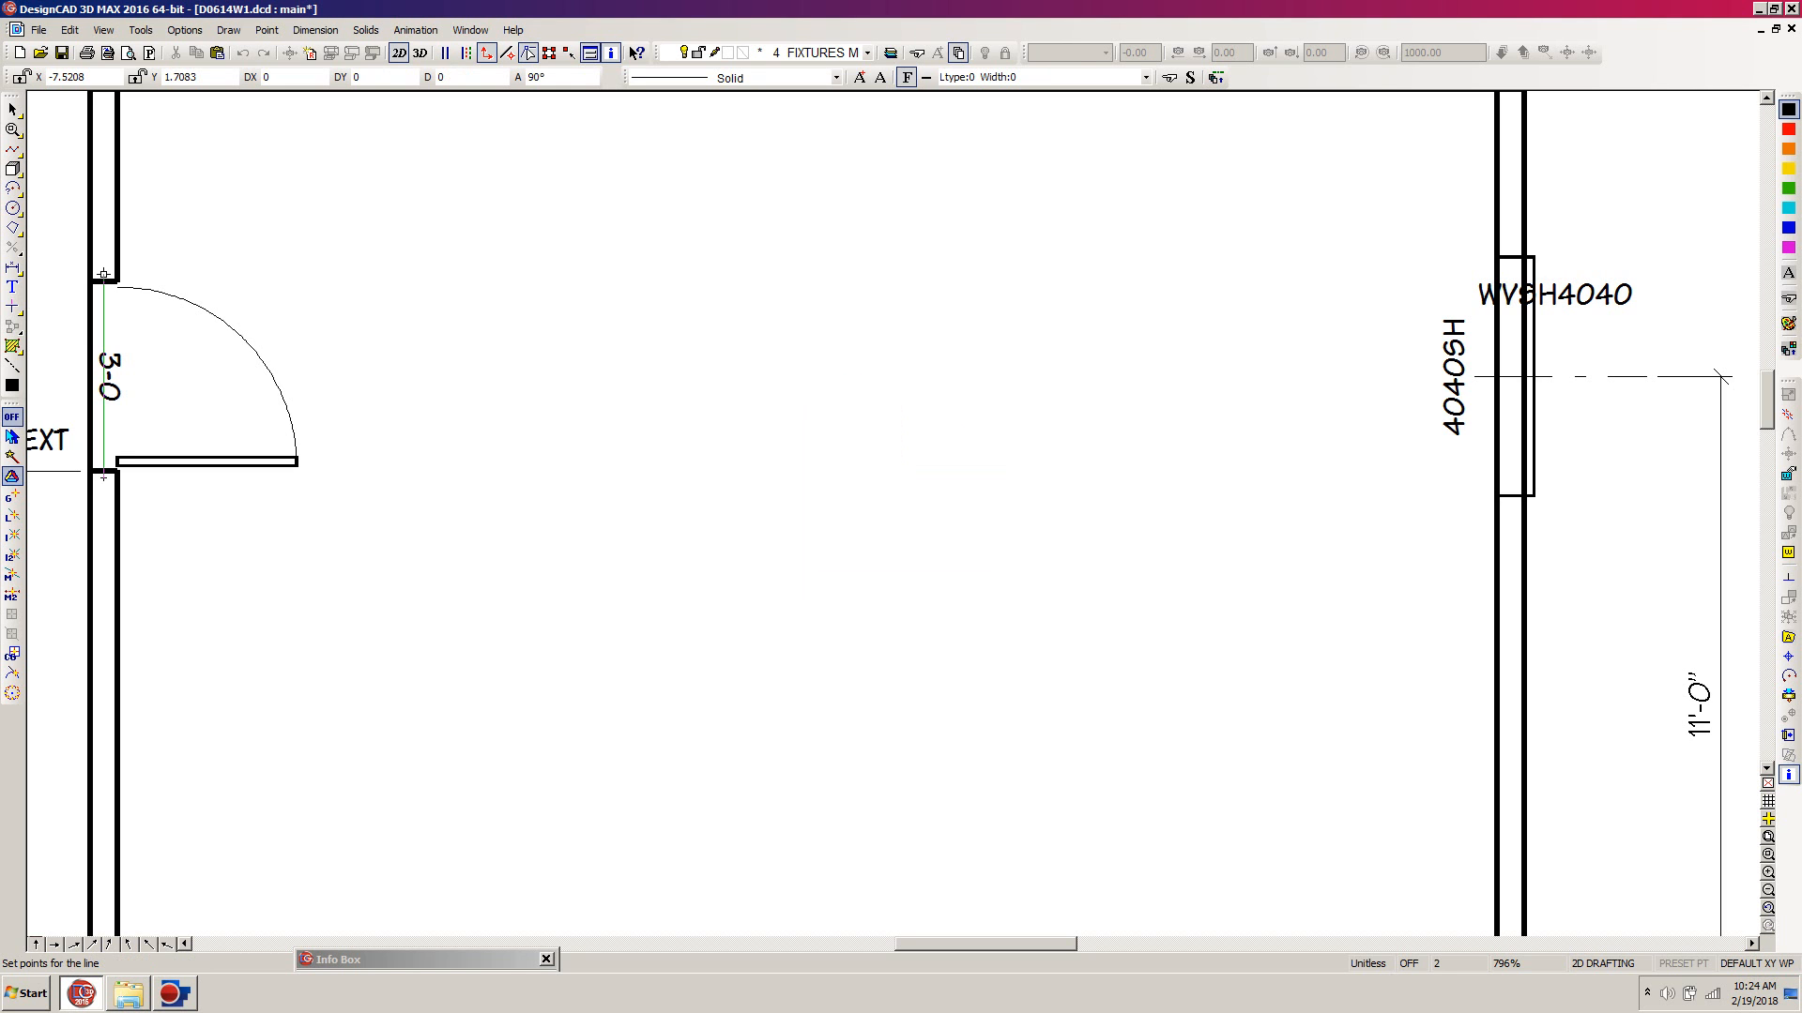
key(Return)
Rotate the 3-0 door label 180 degrees about its selection handle and deselect it.
click(133, 381)
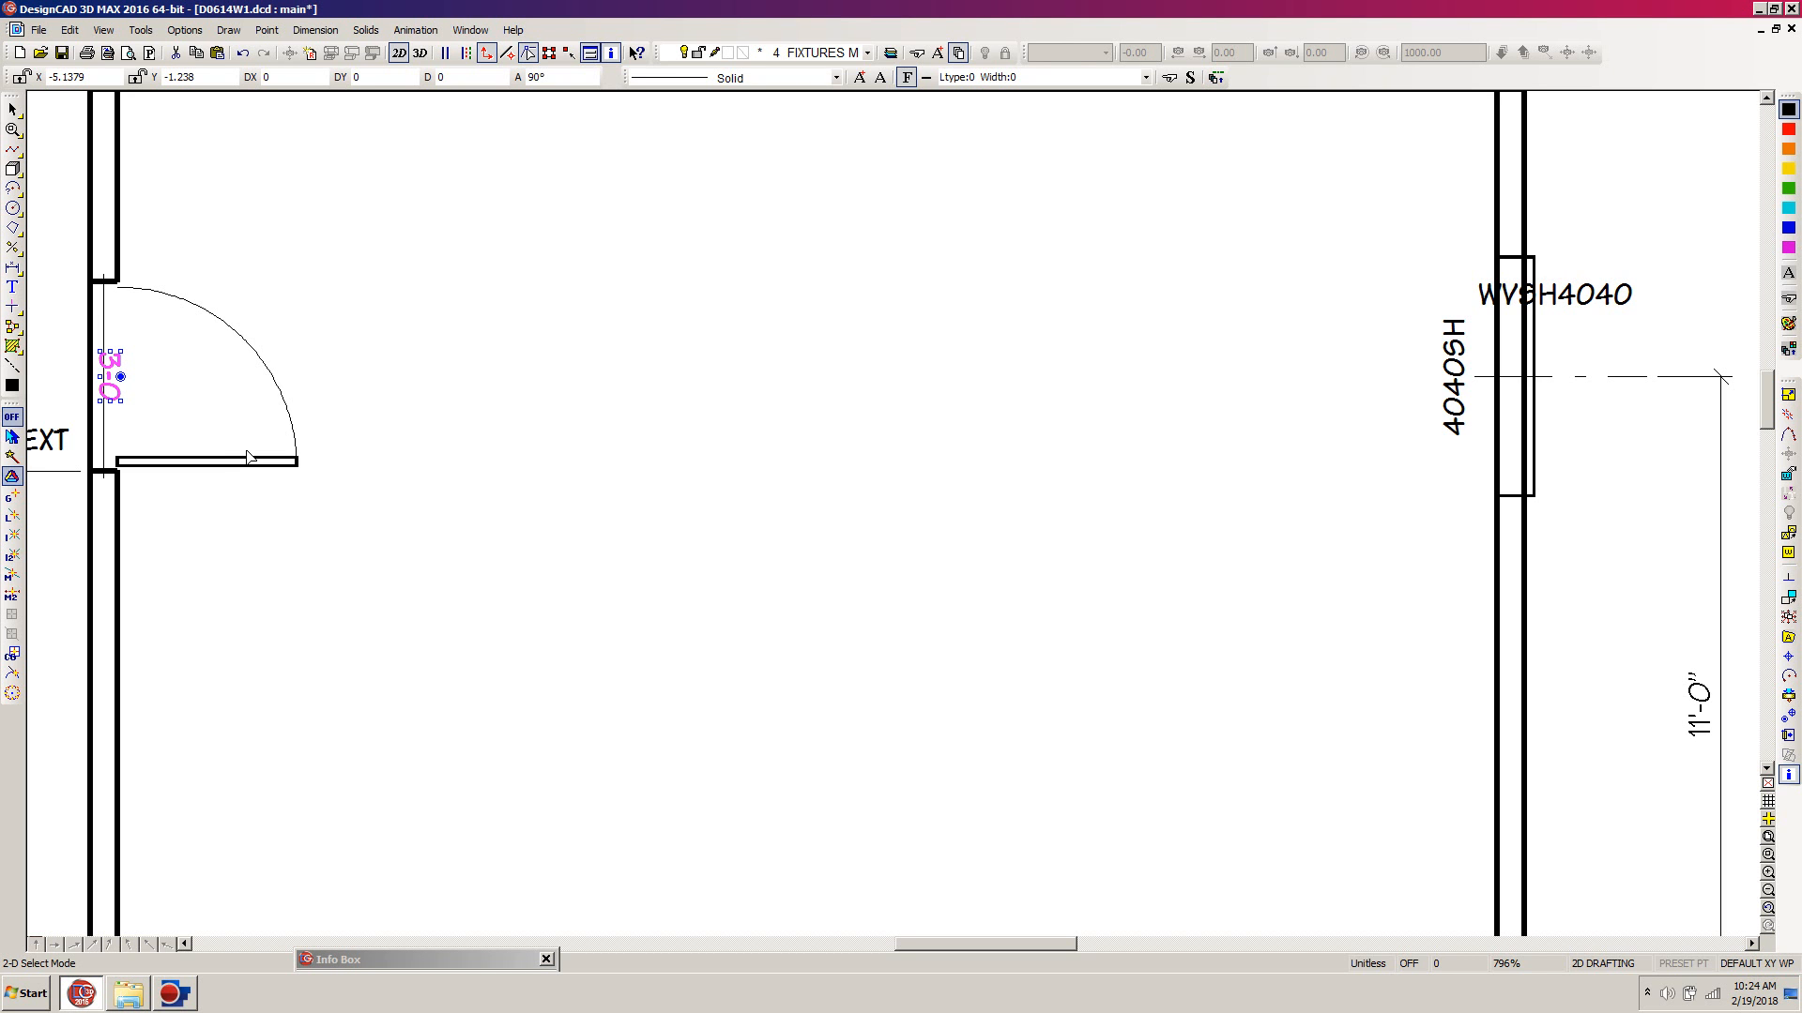
key(r)
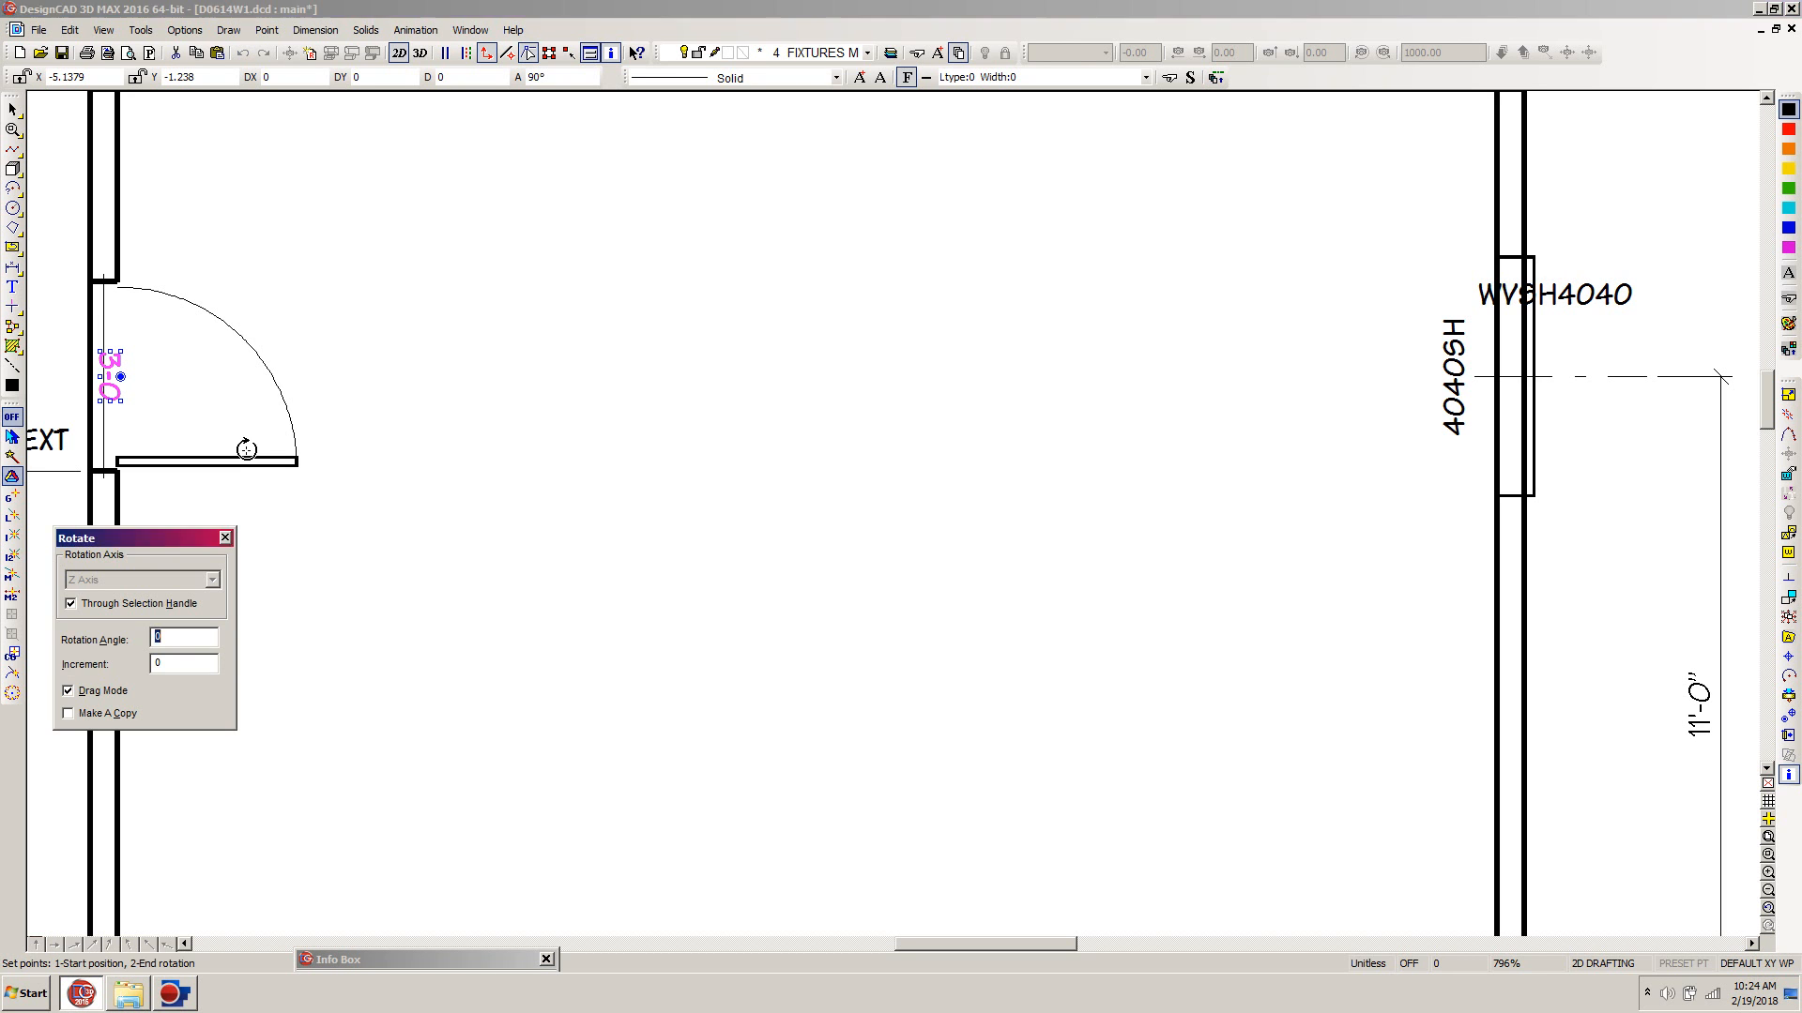
text(18)
key(Return)
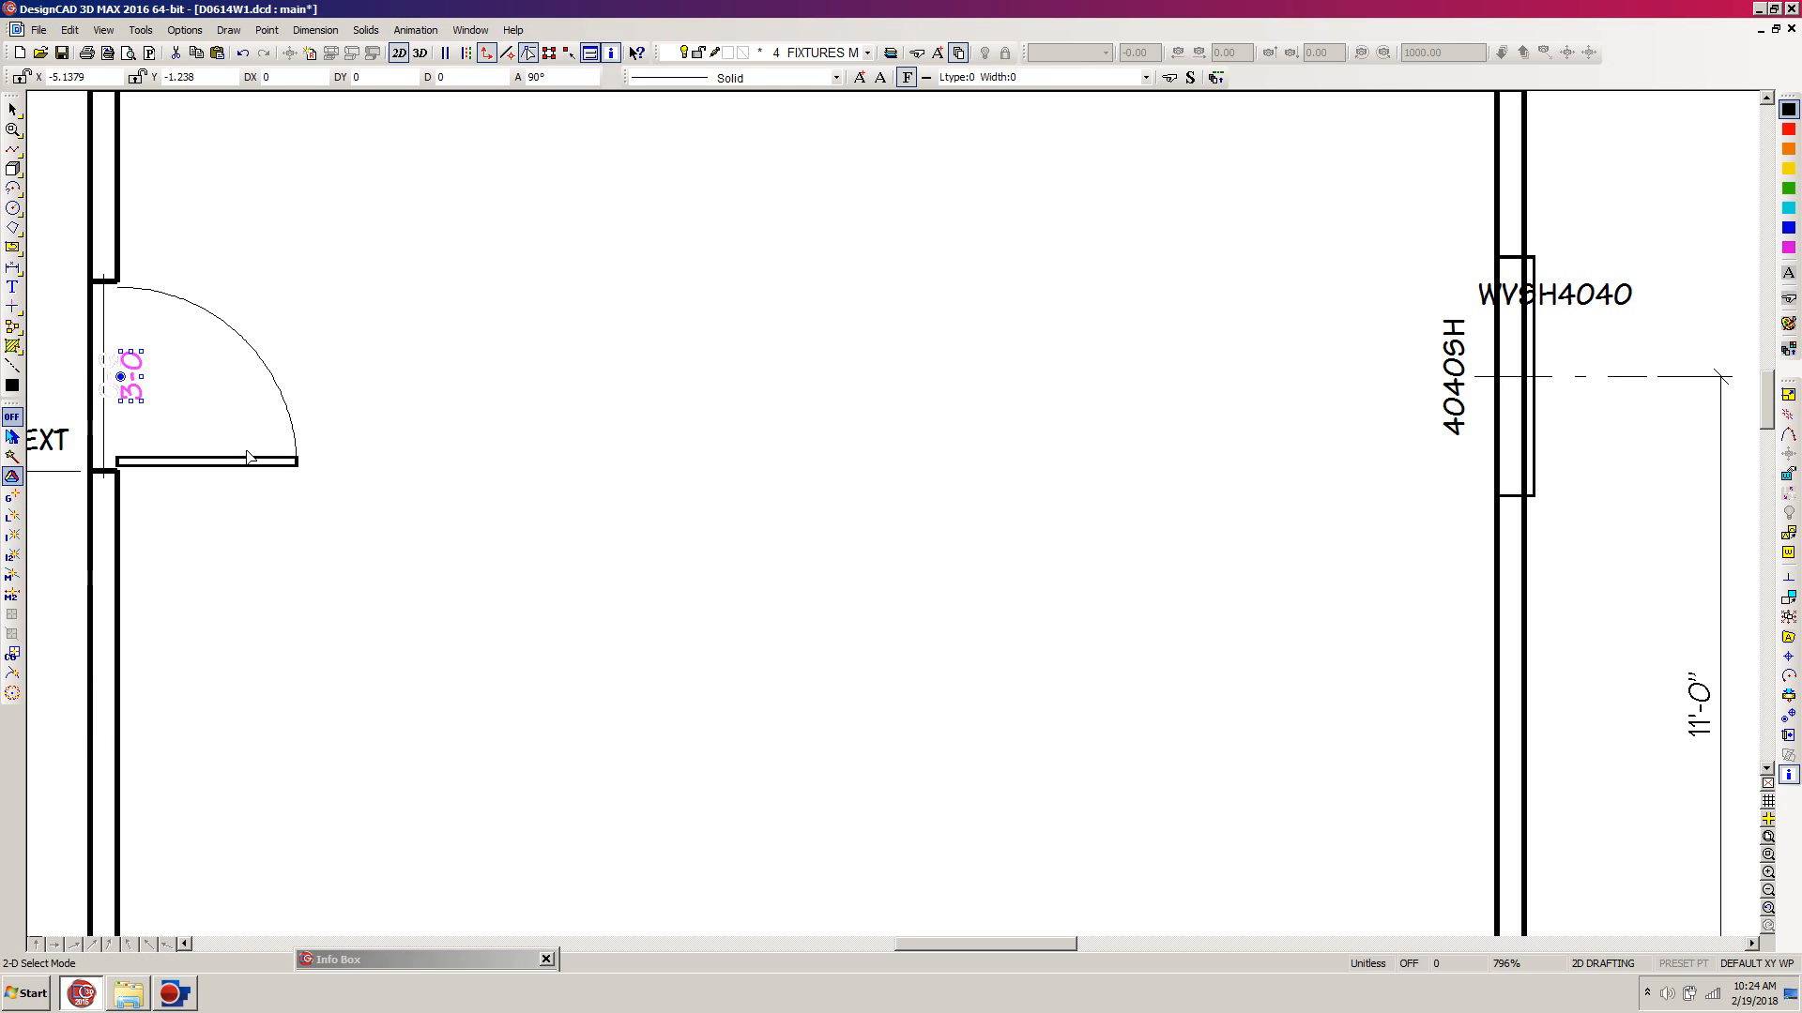
key(Escape)
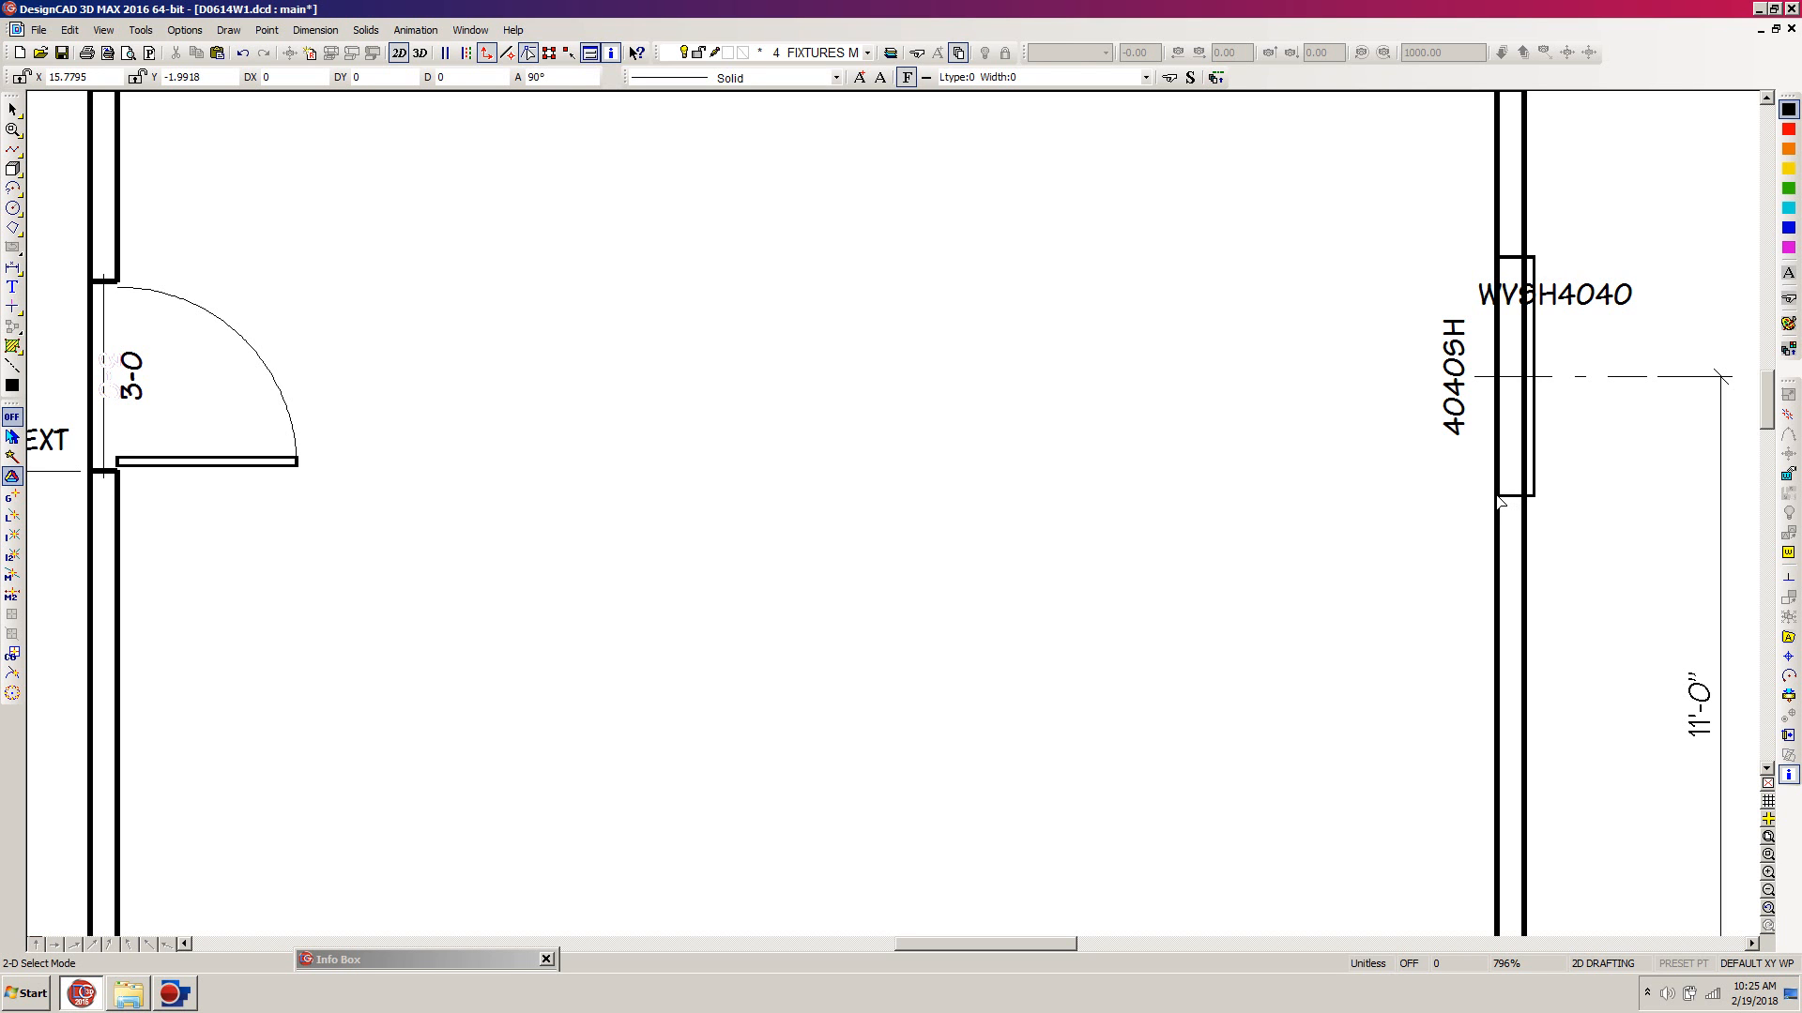
Draw a vertical mid-wall line across the 4040SH window, offset DX 2.75" from the inner wall face and extending 1.5" beyond both window ends.
key(v)
key(apostrophe)
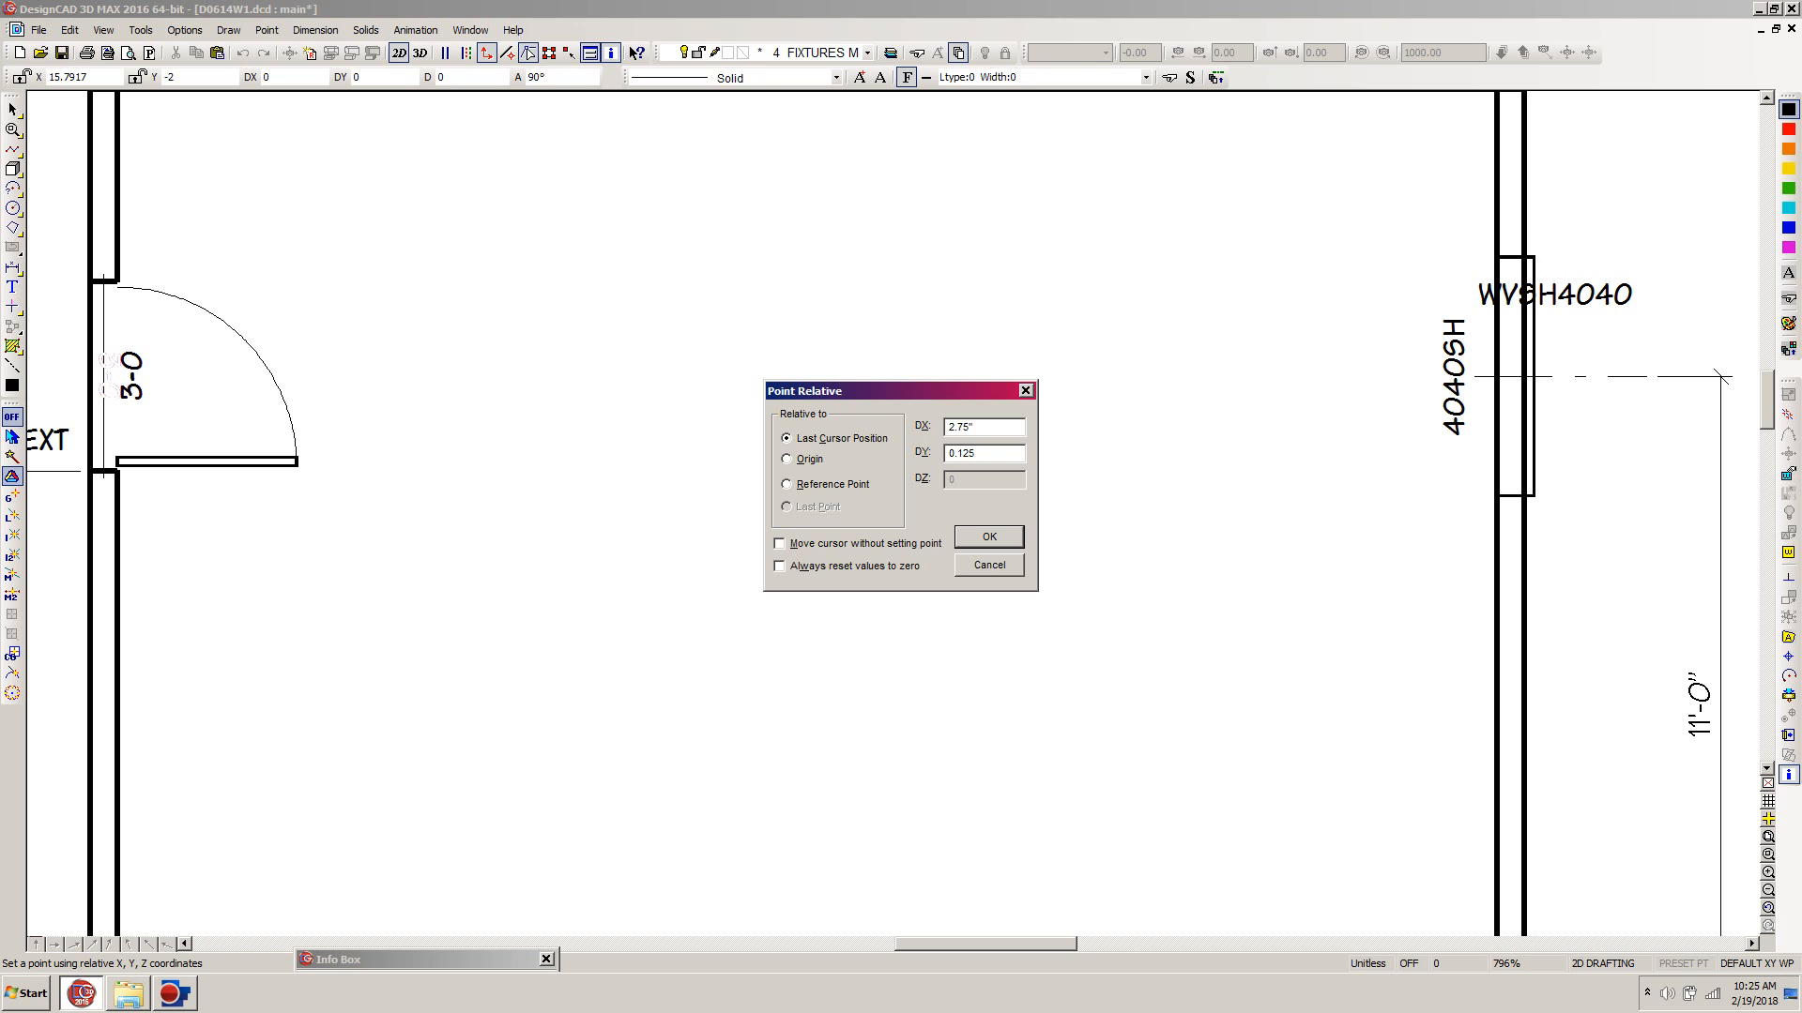
key(Tab)
text(-1.5")
key(Return)
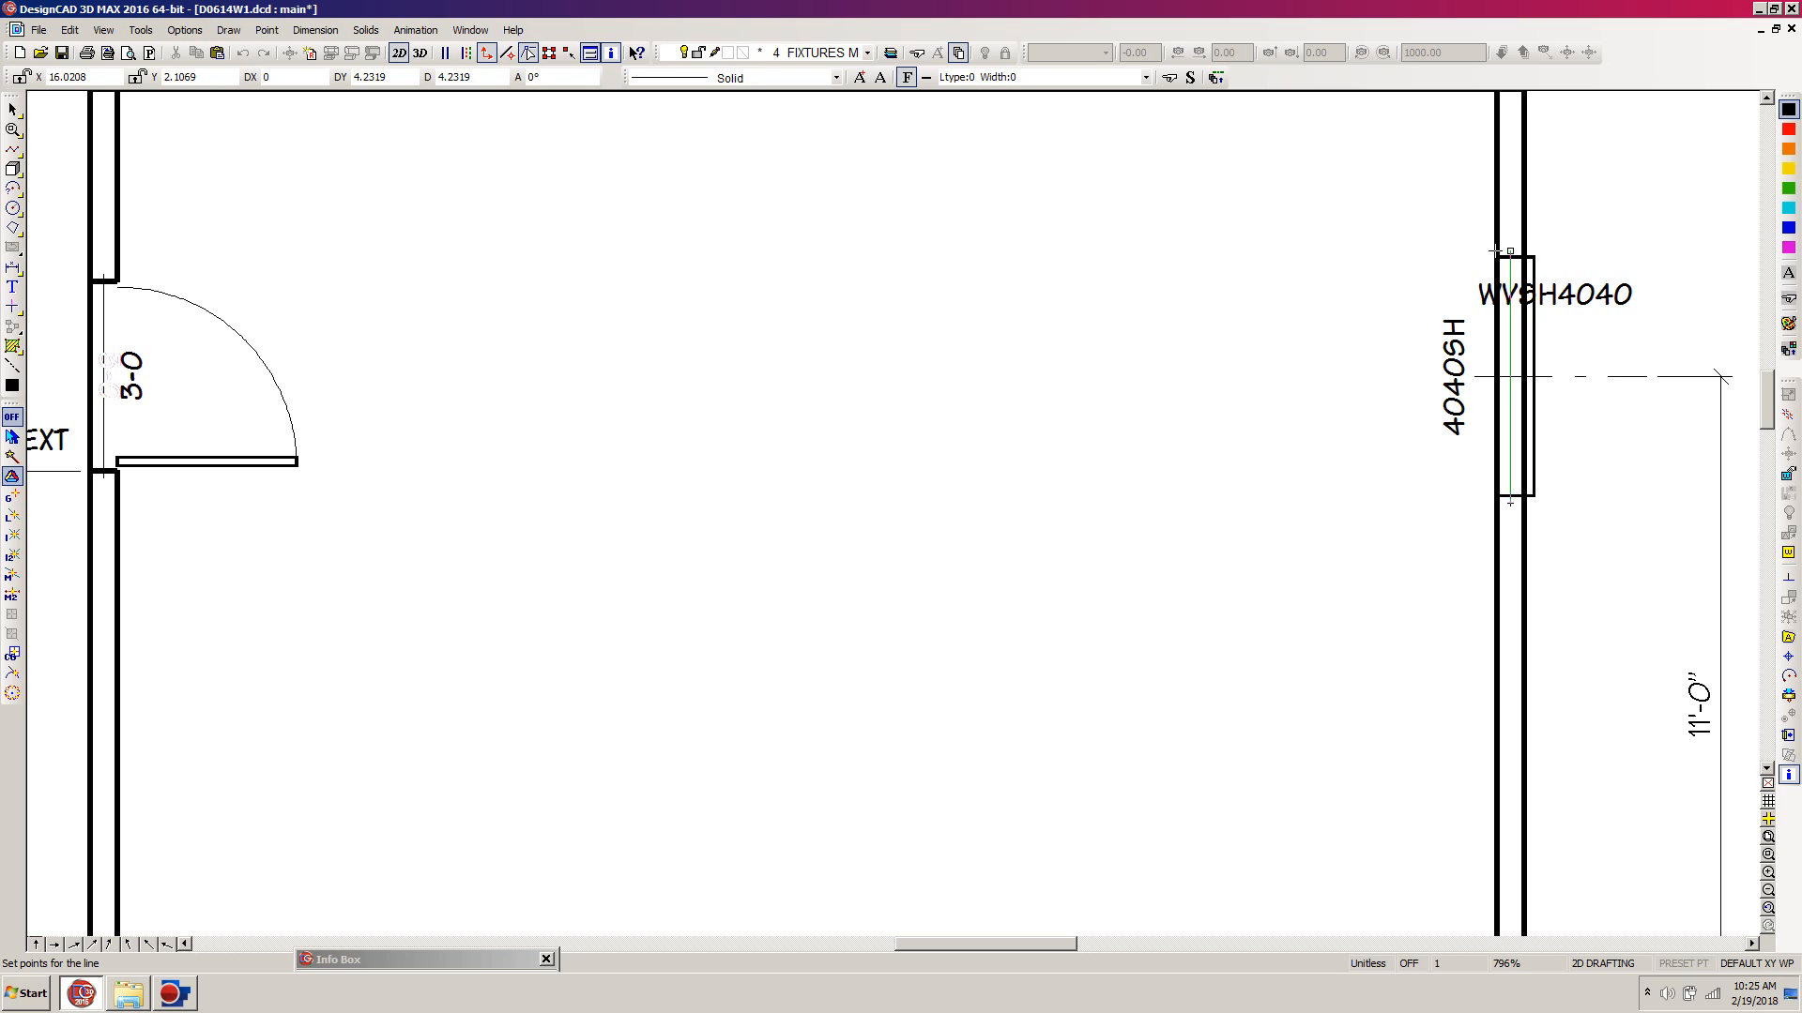
key(apostrophe)
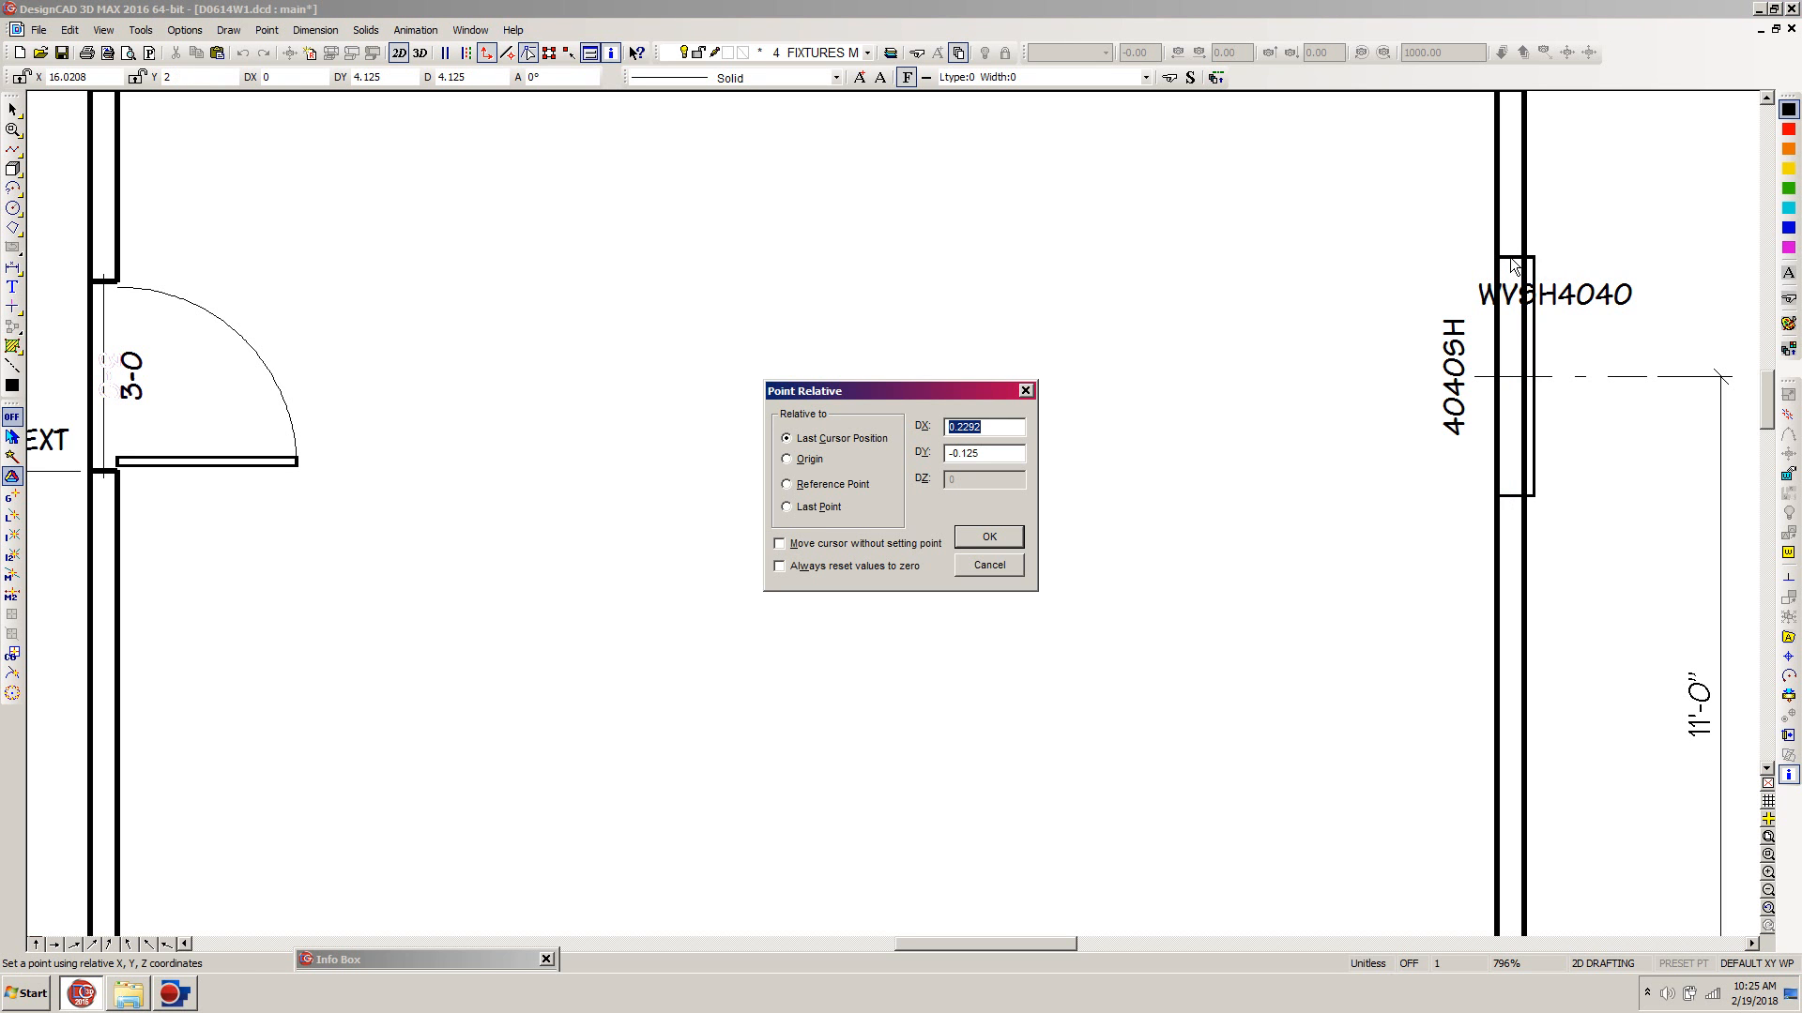
text(0)
key(Tab)
text(1.5)
key(Return)
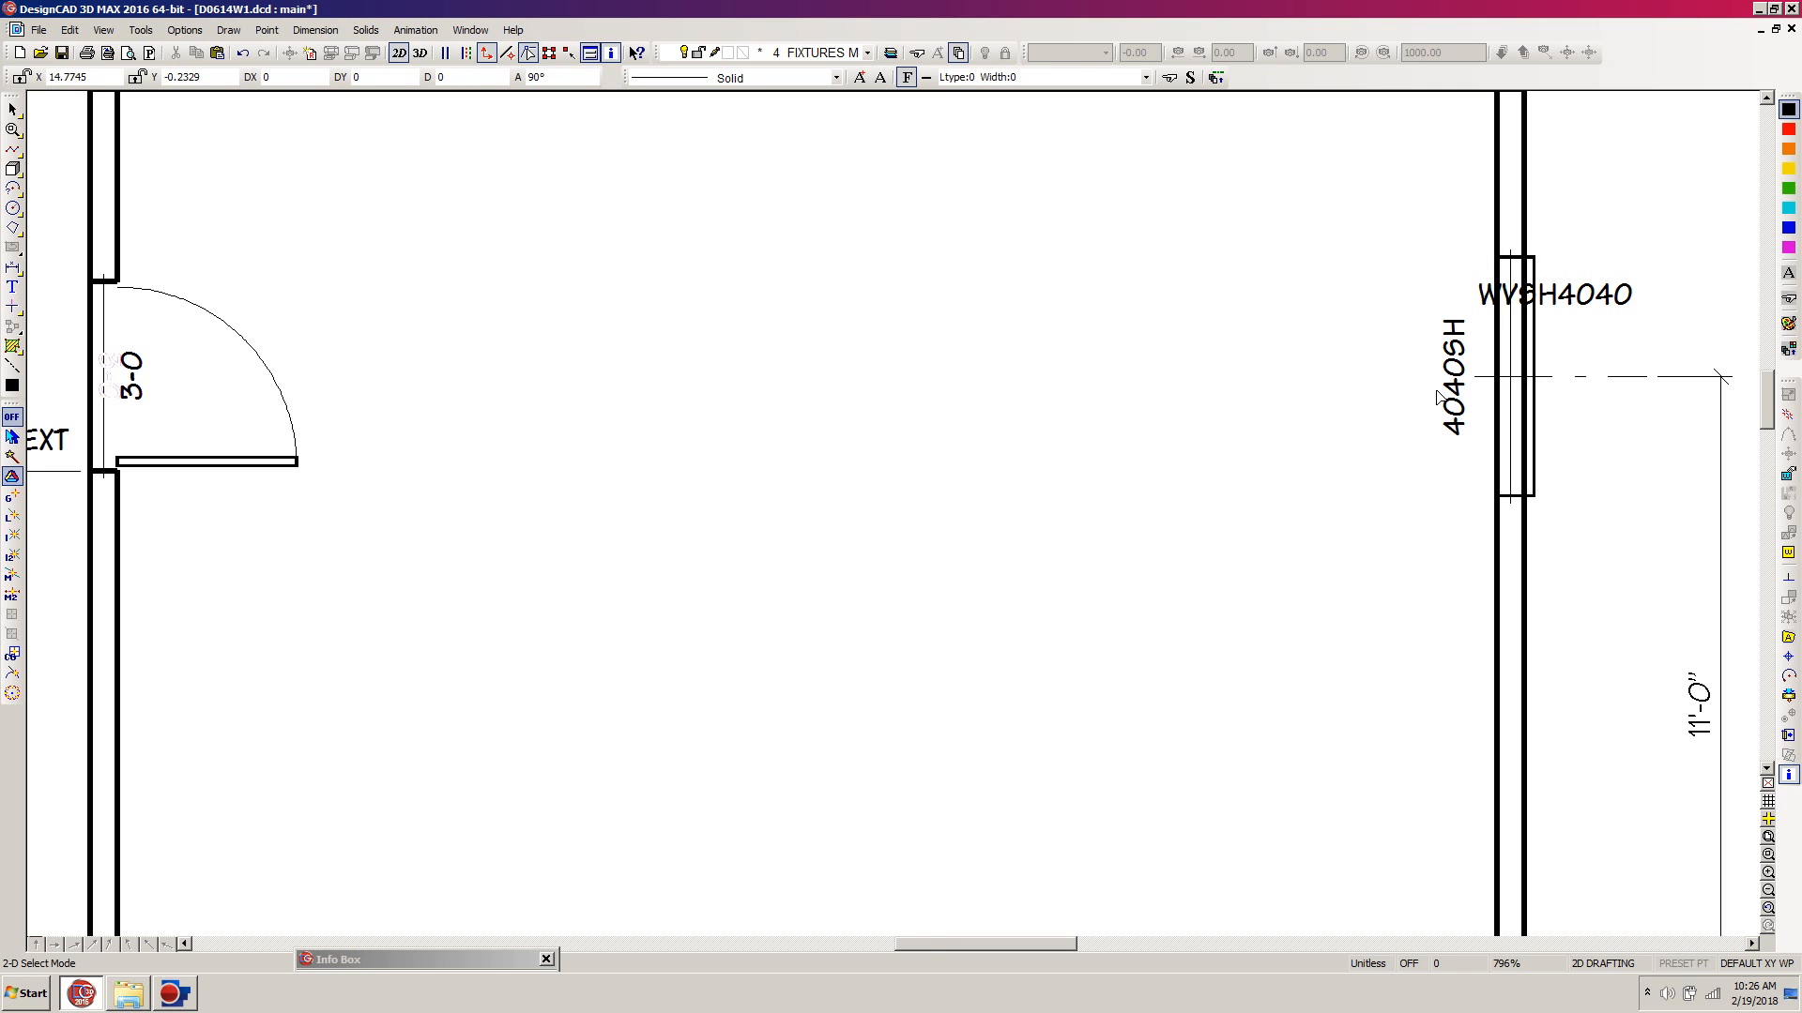
Match the header lines over the wide opening, door and window to the FLOOR PLAN BEAMS ABOVE STRUCTURAL legend sample, and save the drawing.
scroll(1440, 398, down, 1)
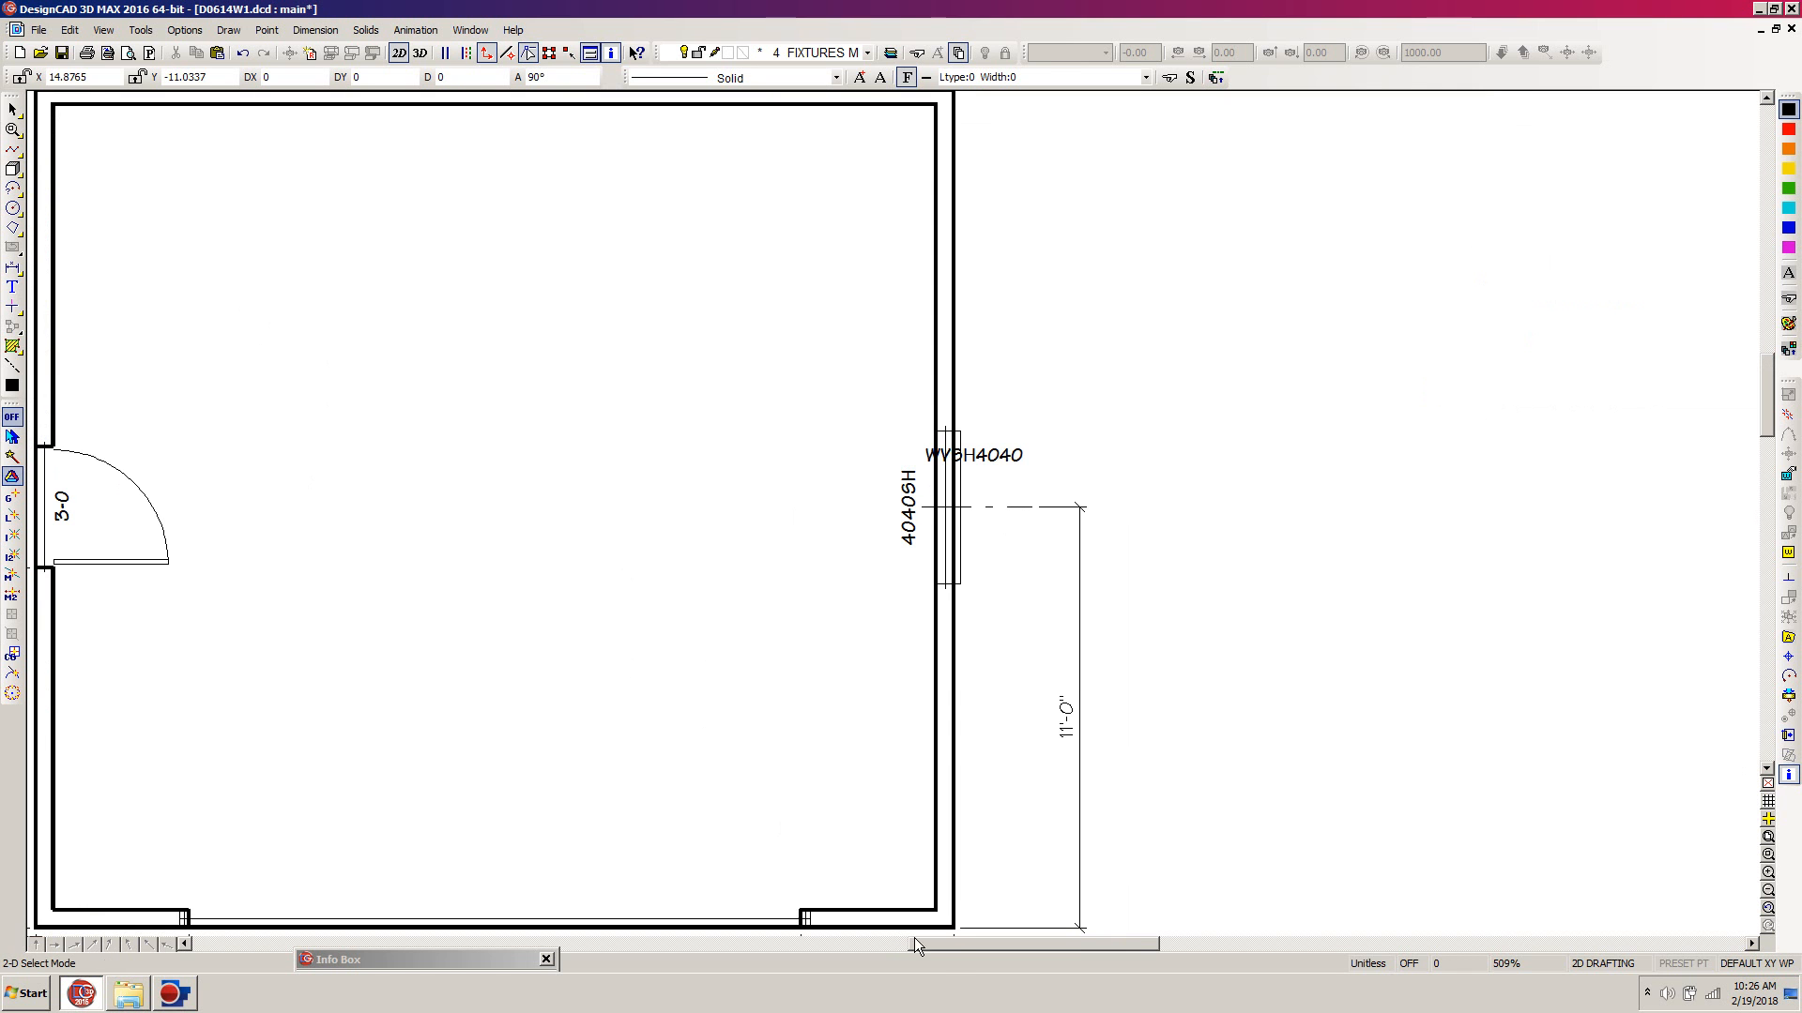
drag(976, 946, 936, 946)
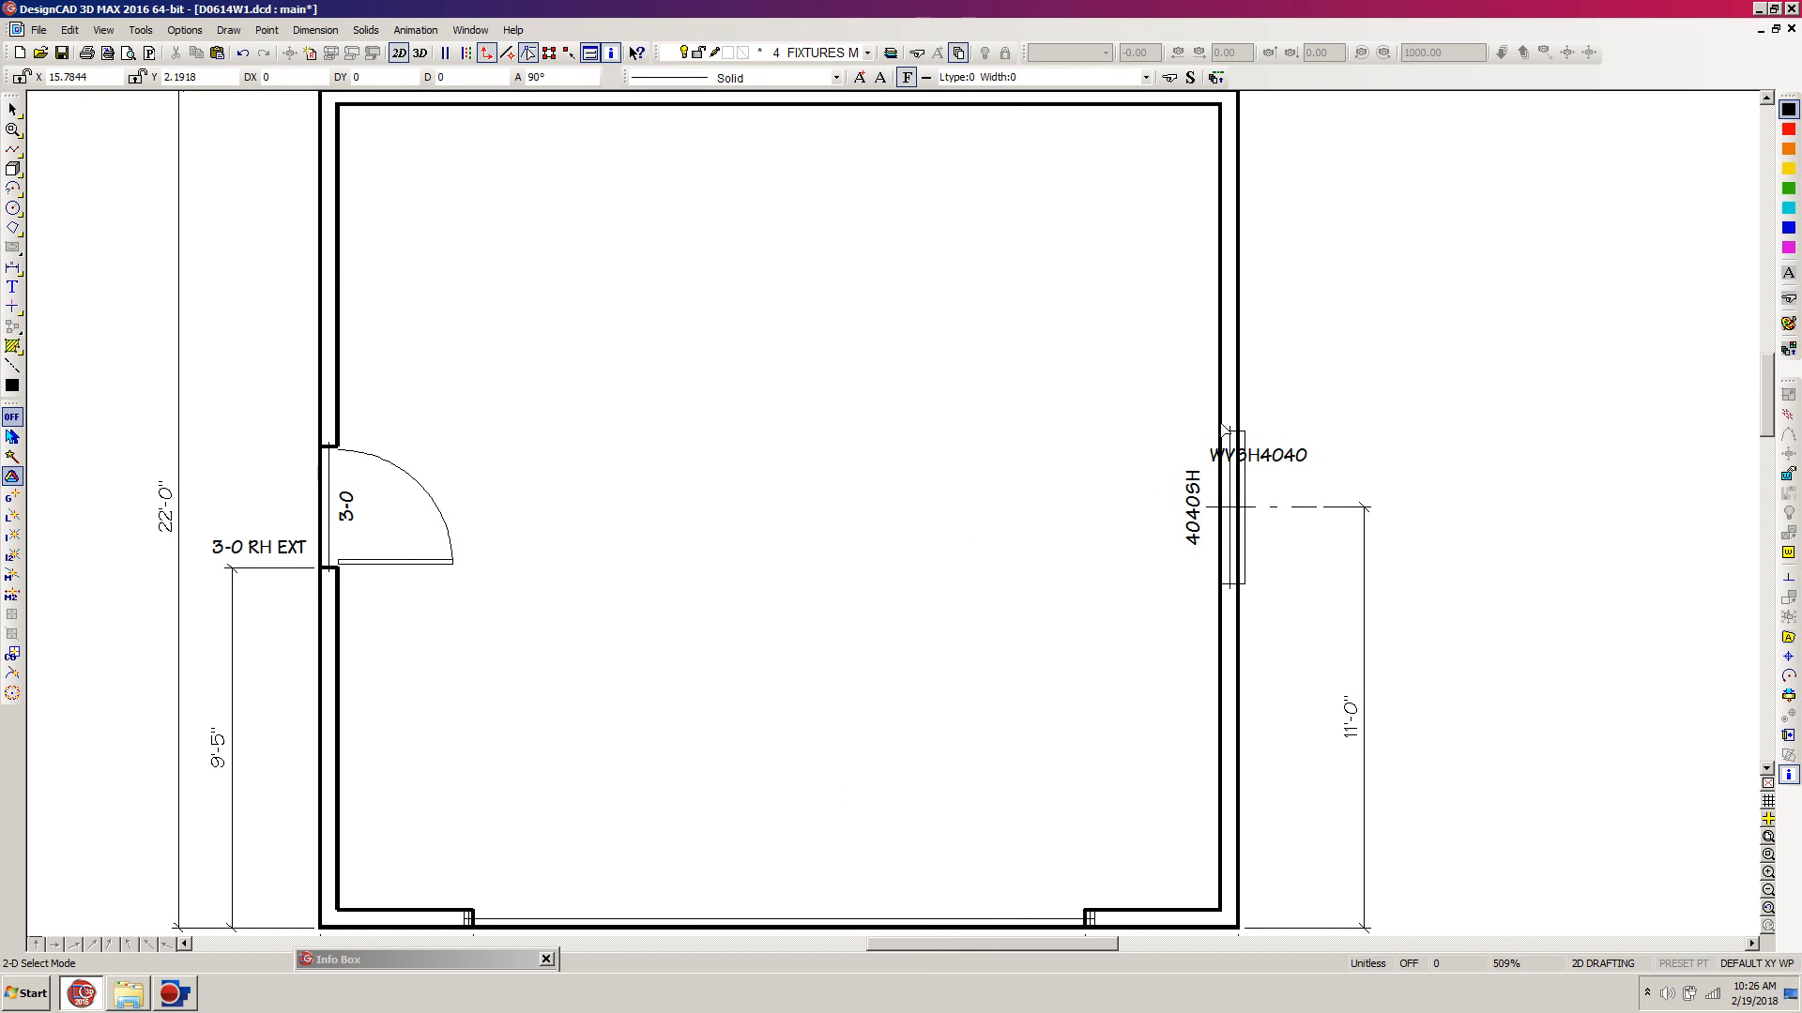
click(840, 922)
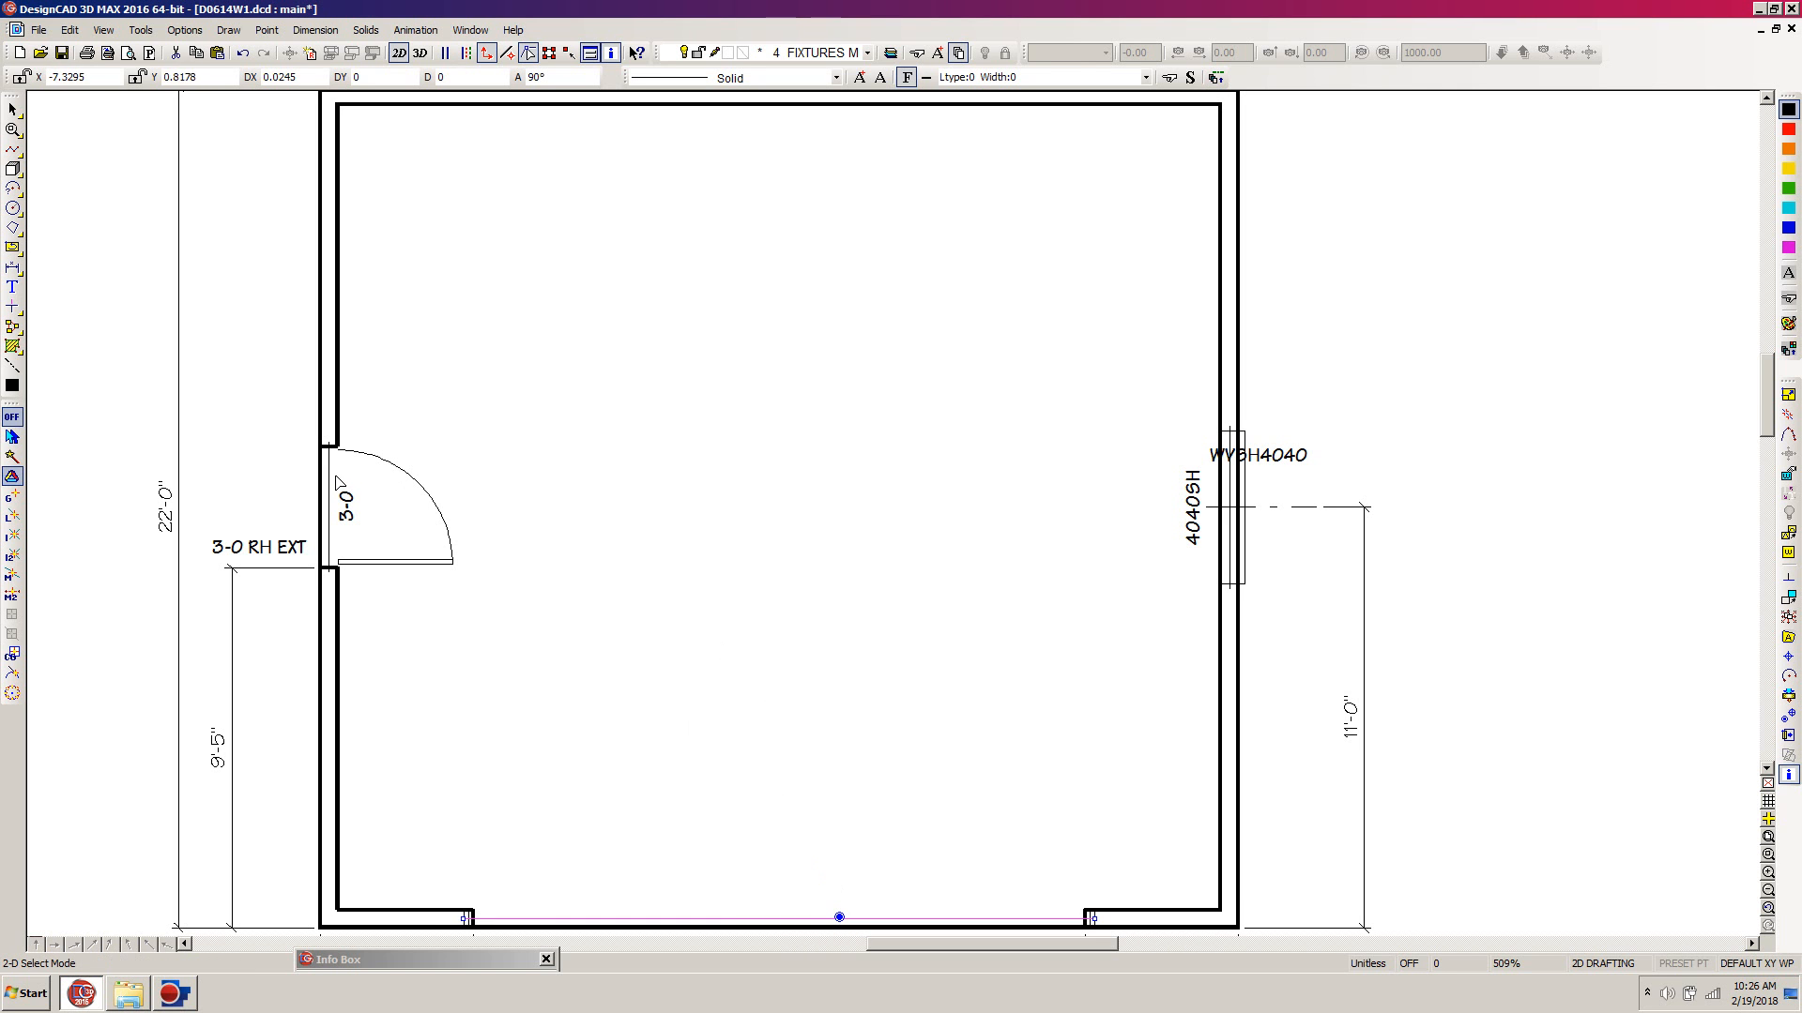
click(335, 479)
click(1229, 503)
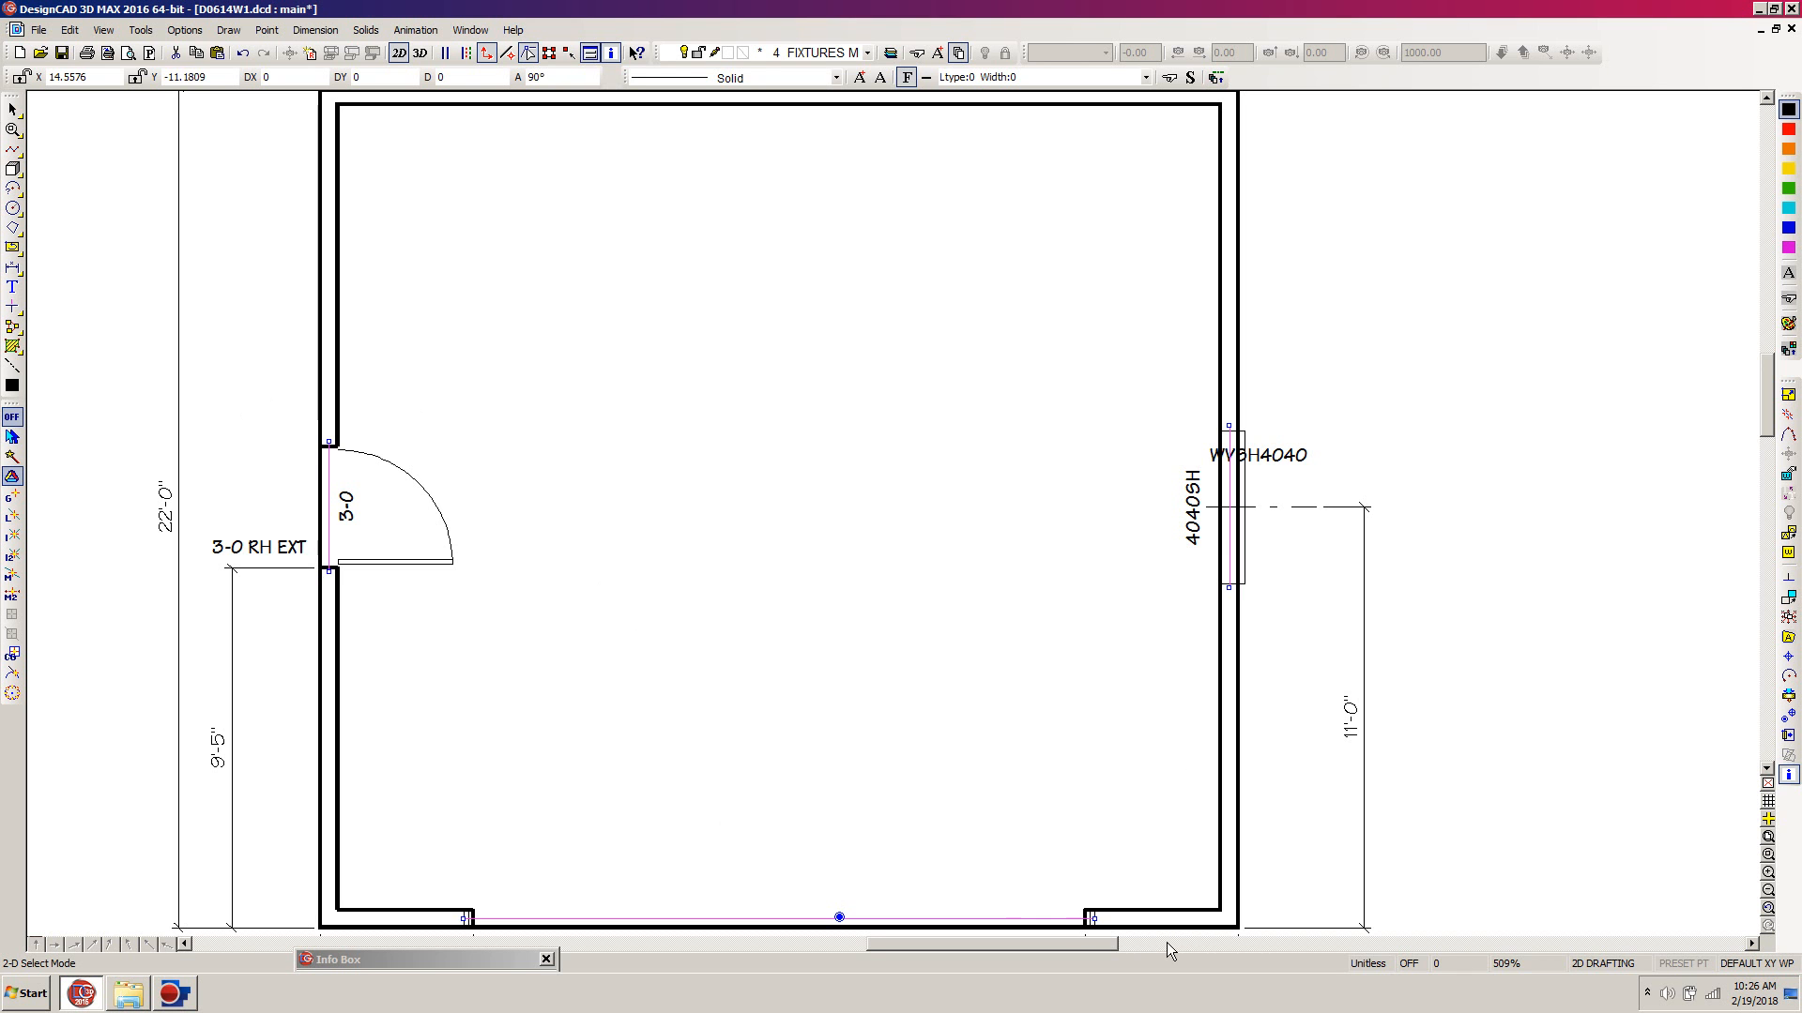
key(ctrl+w)
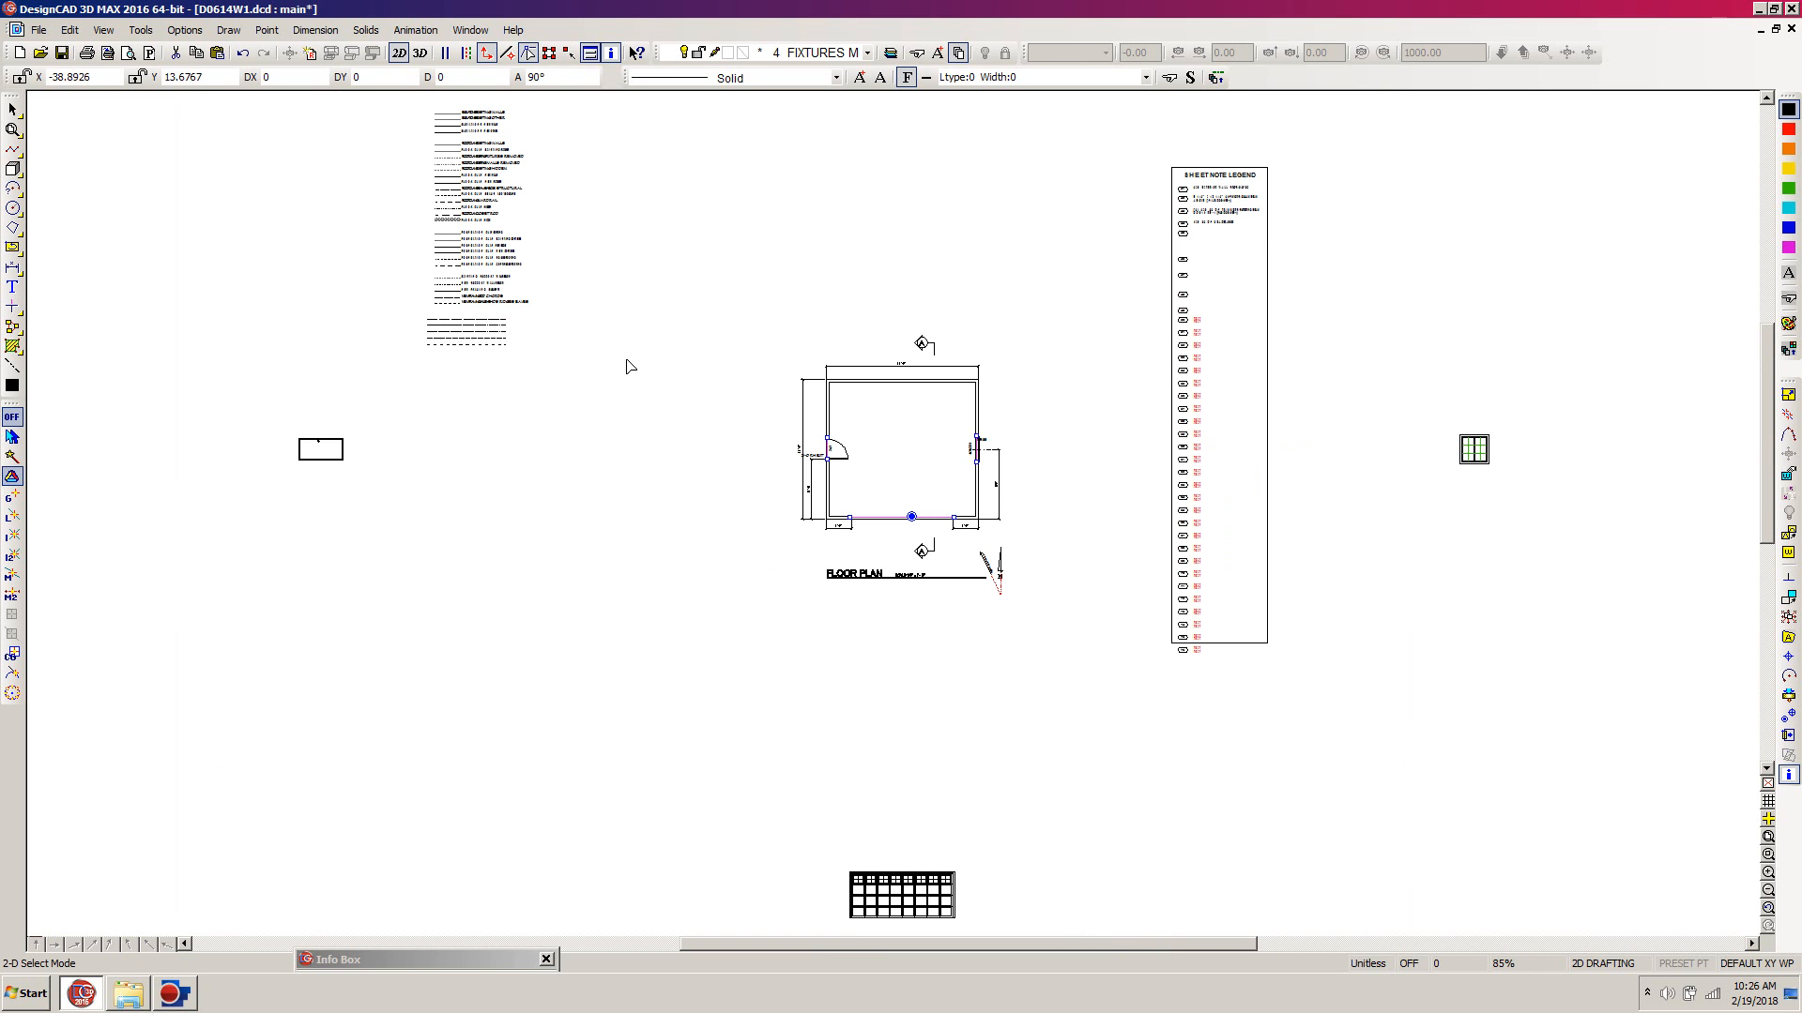
key(z)
click(380, 285)
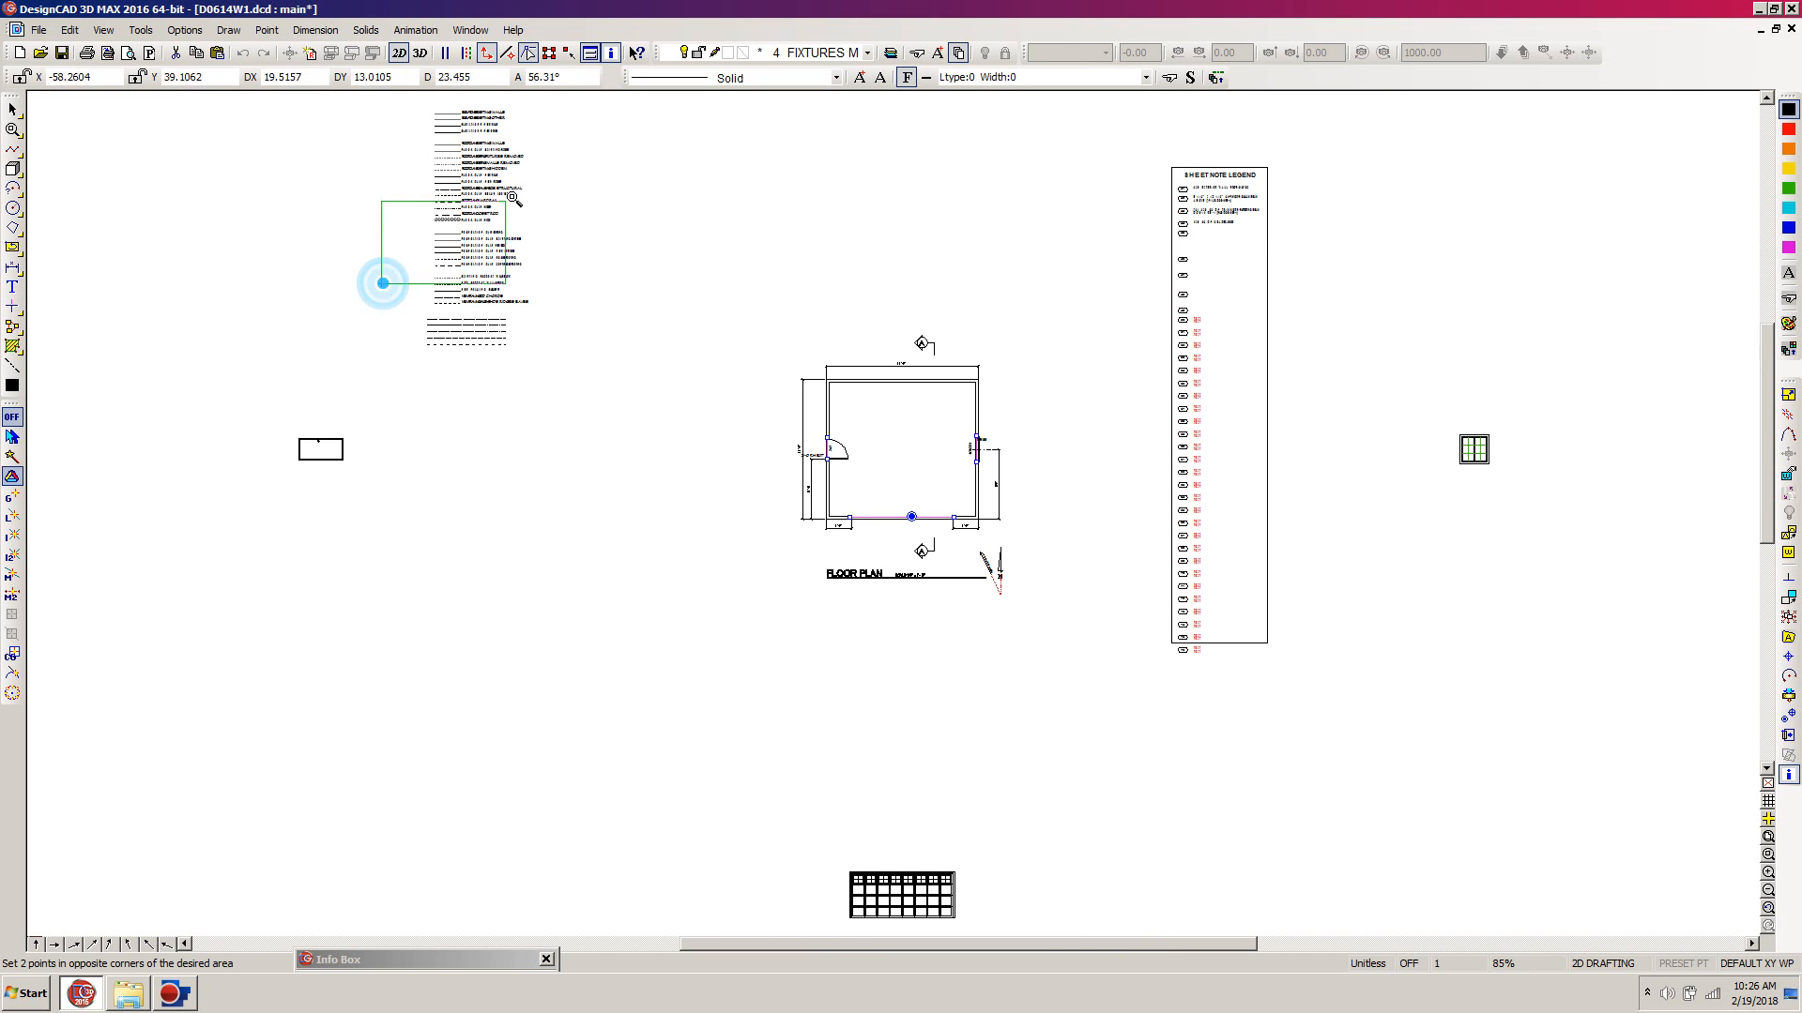
click(569, 138)
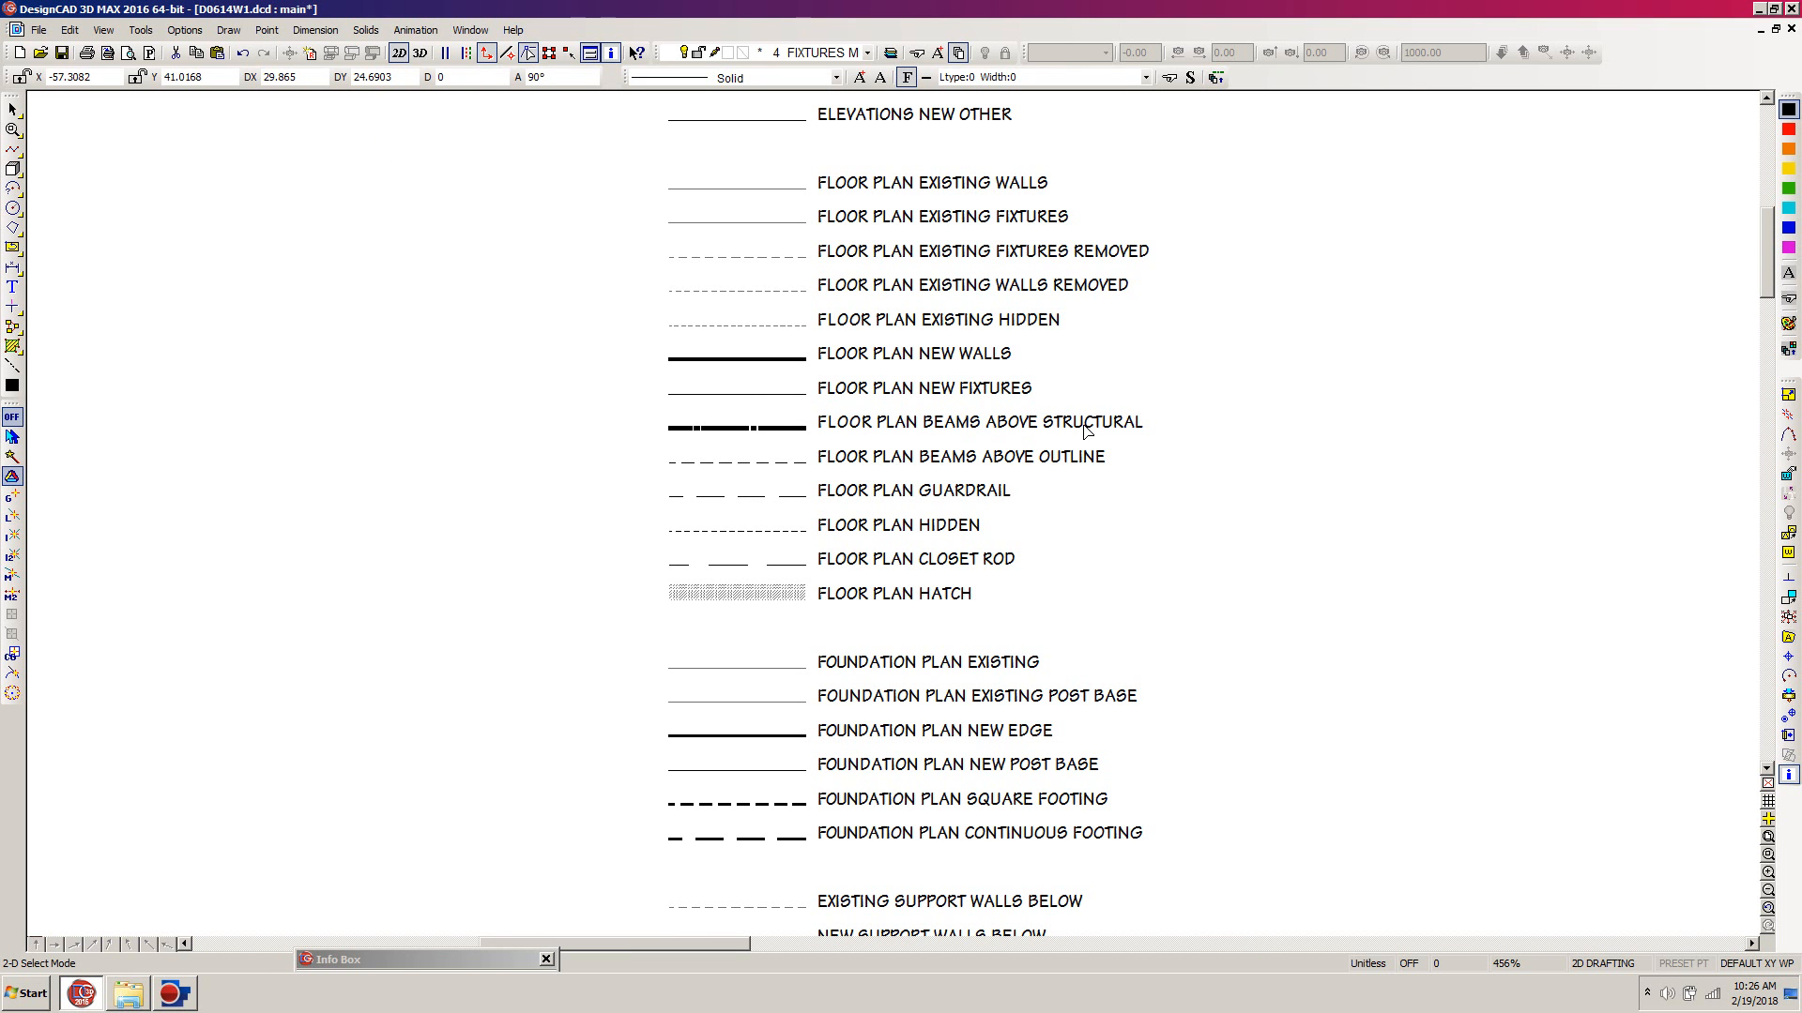
double_click(413, 959)
drag(413, 935, 363, 849)
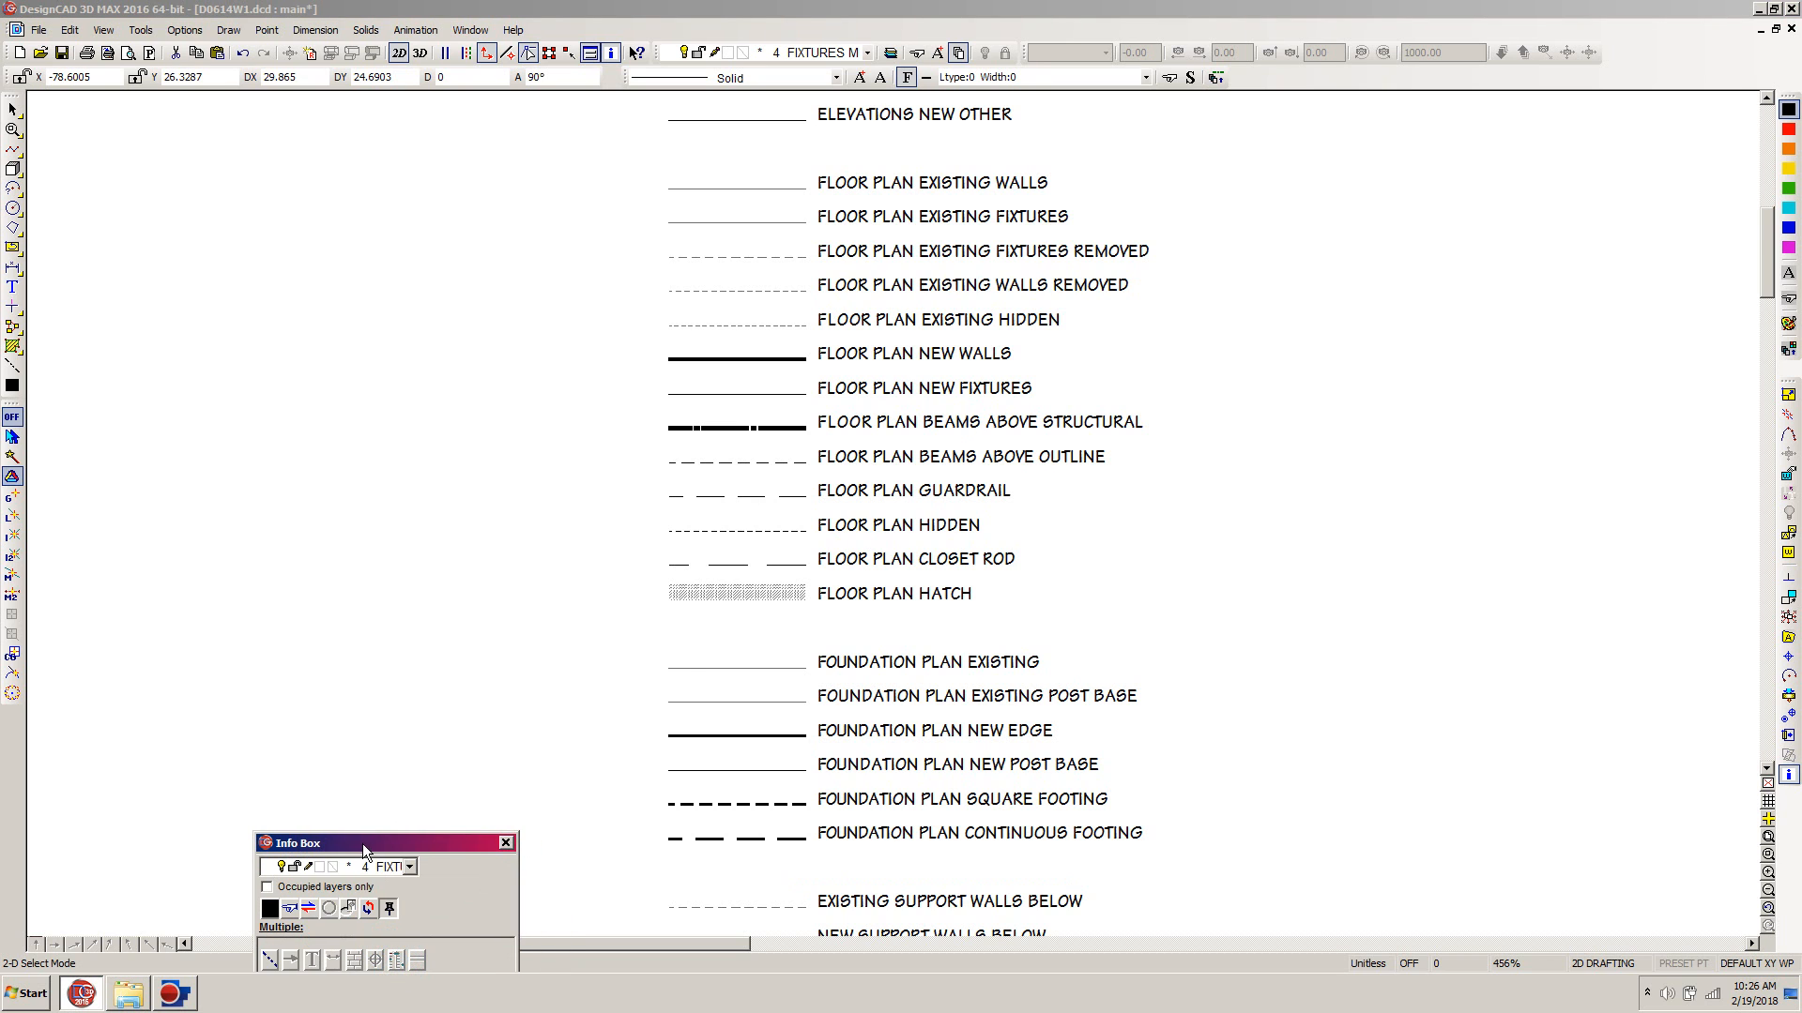
click(292, 909)
click(775, 428)
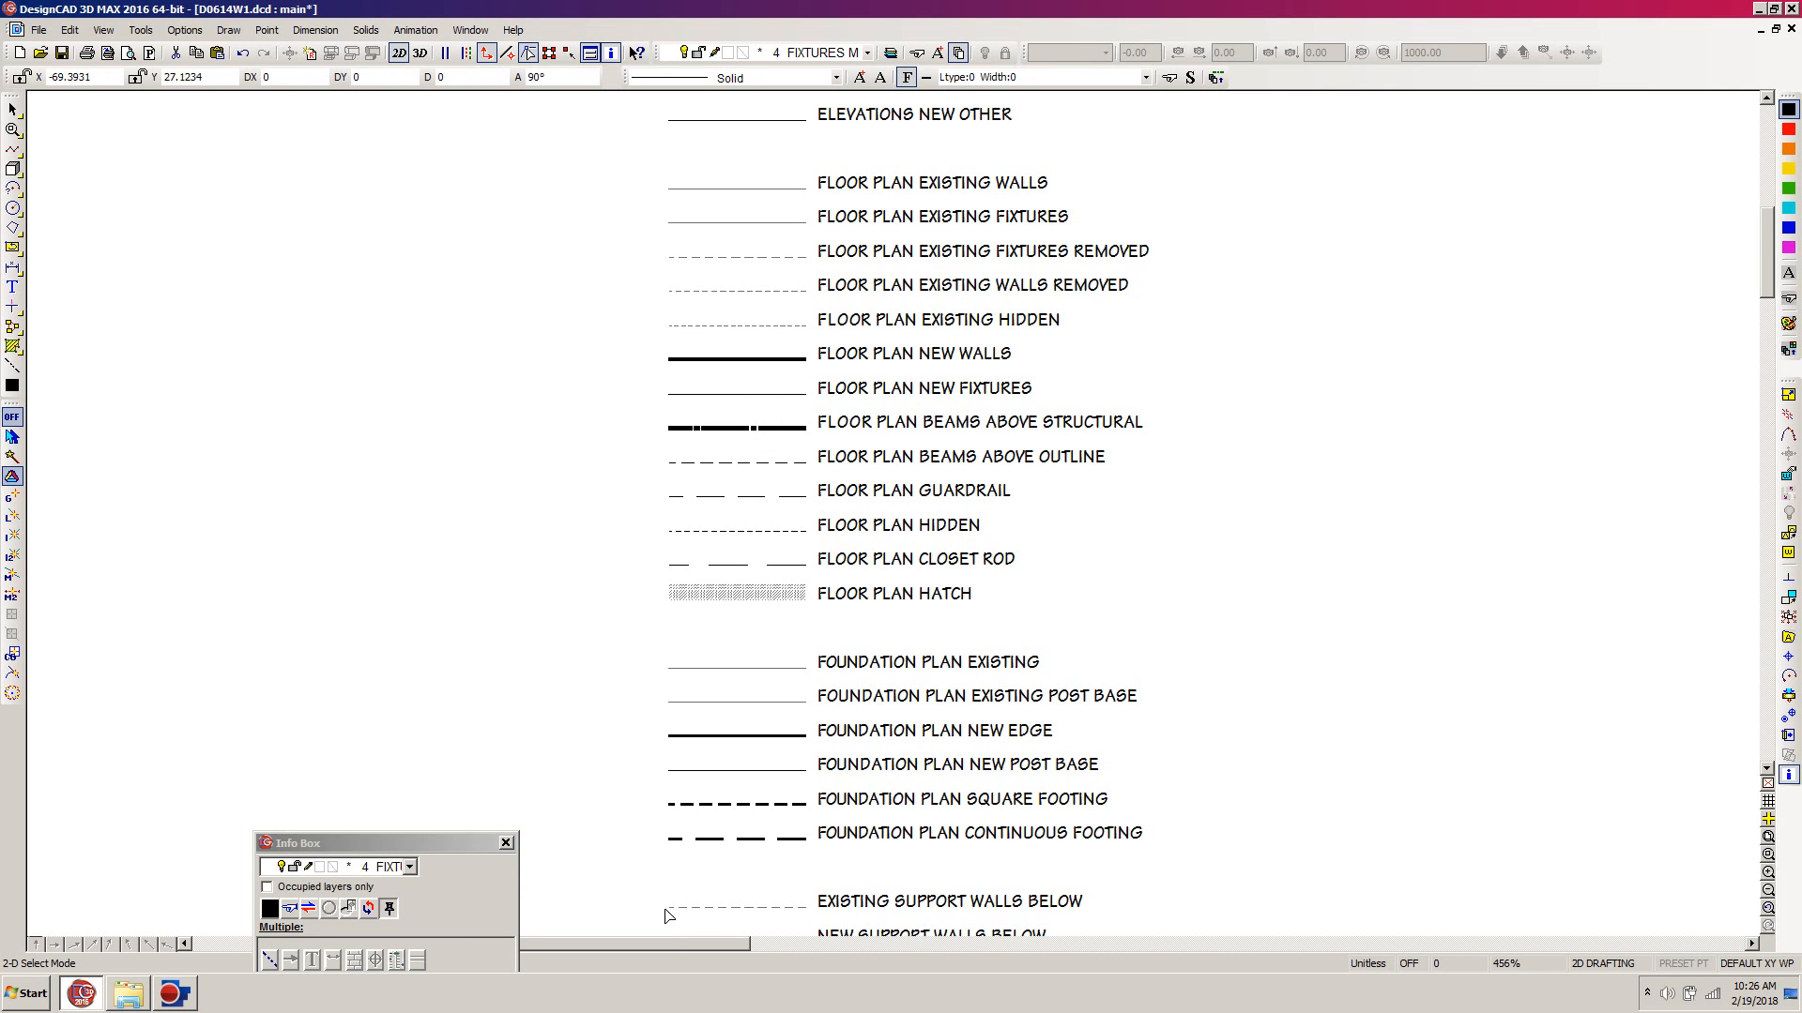
key(ctrl+s)
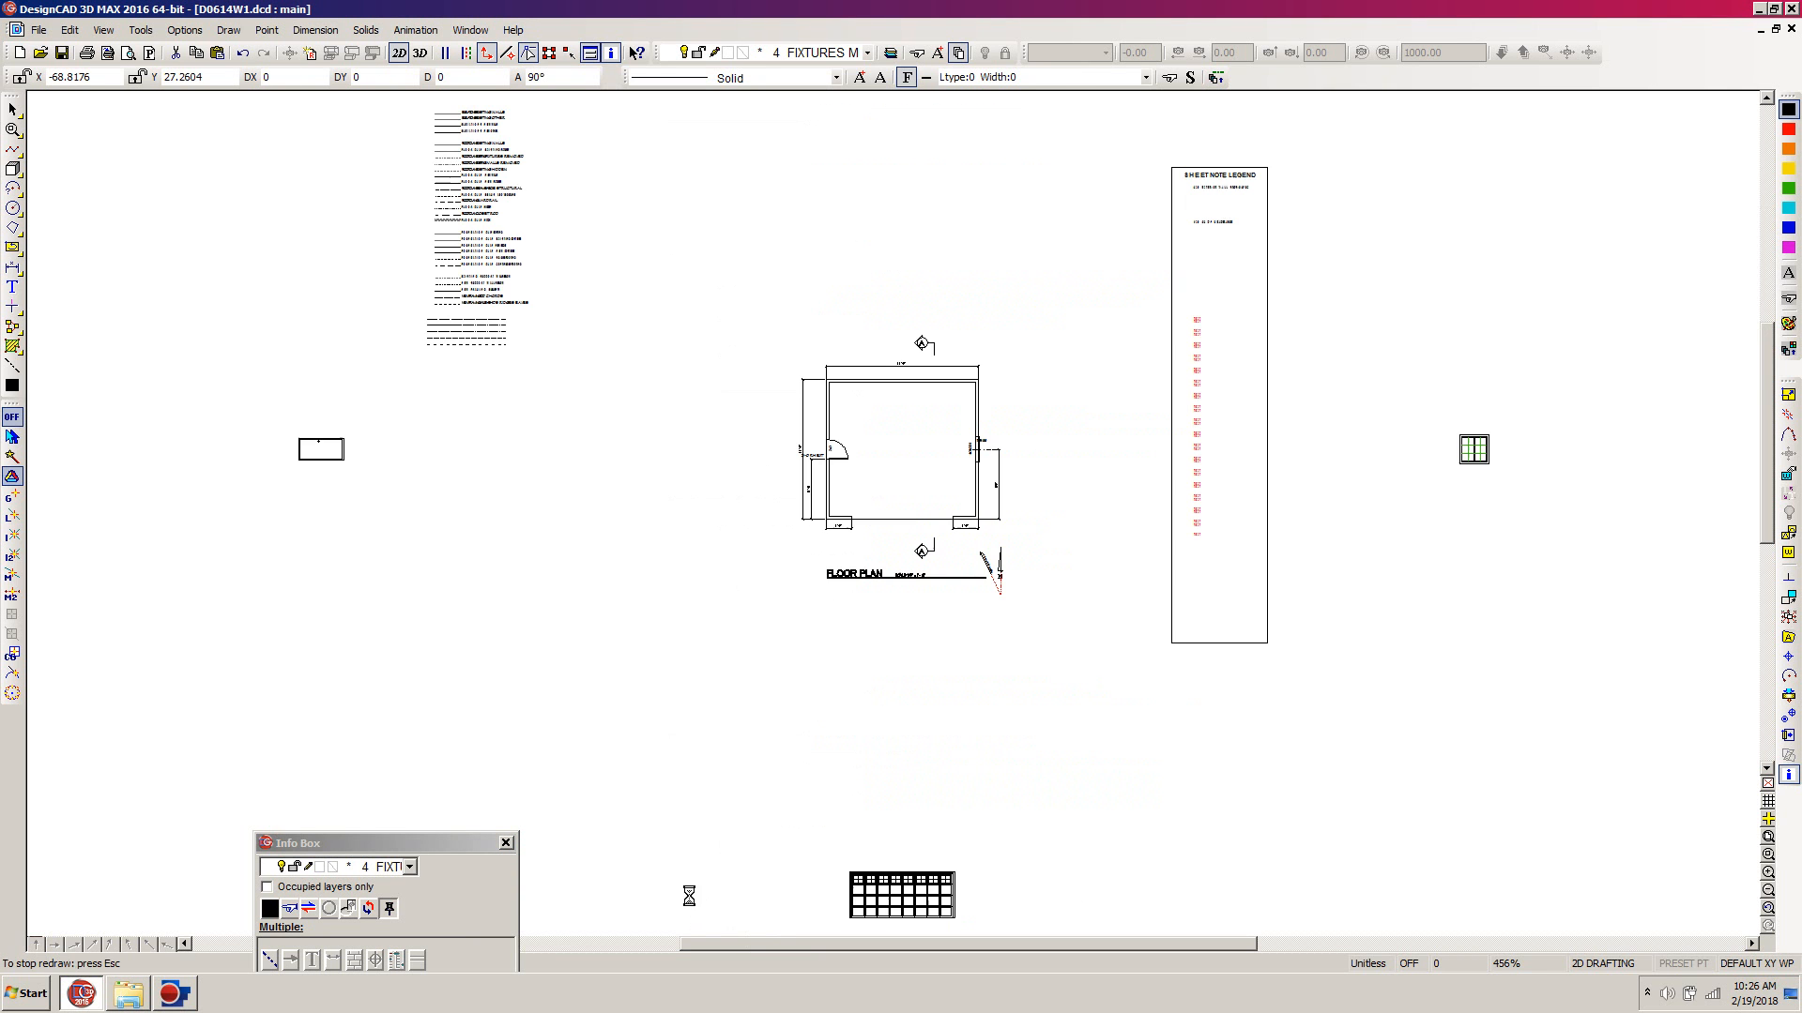
Draw a box around the wide opening's header, from the left trimmers' lower outer corner to the right trimmers' upper outer corner.
key(w)
click(990, 445)
click(785, 550)
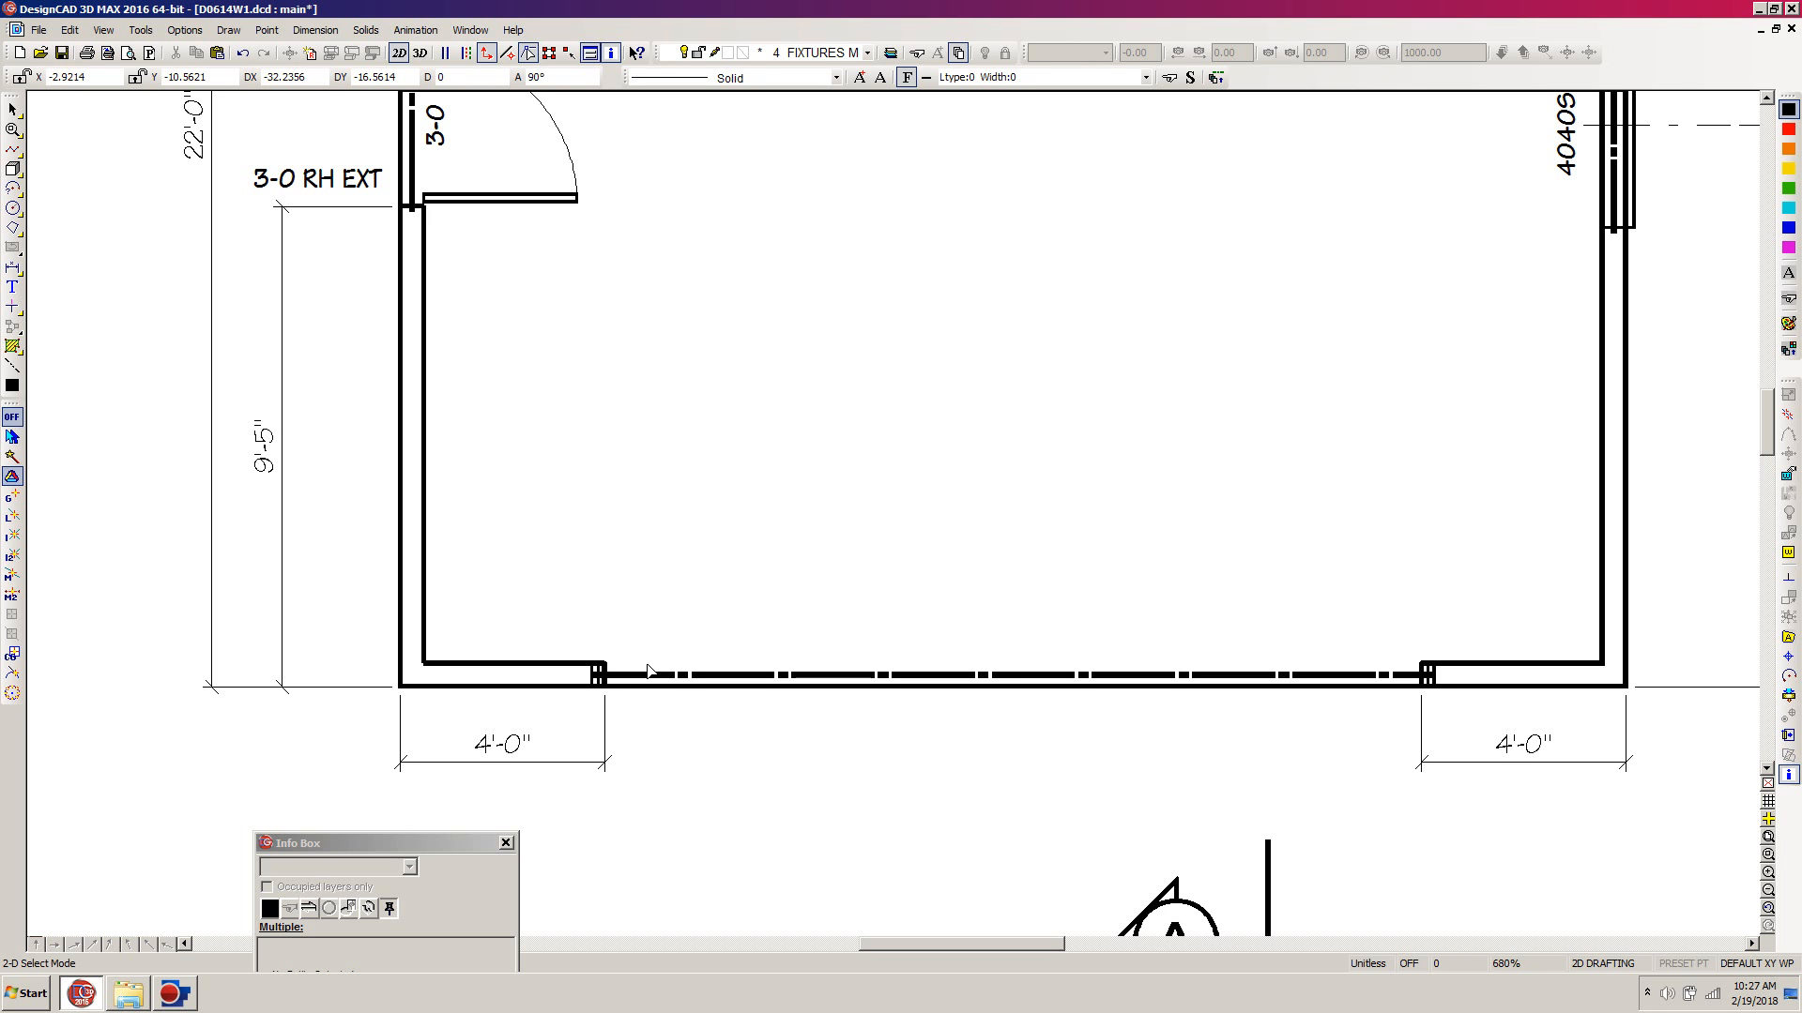
key(b)
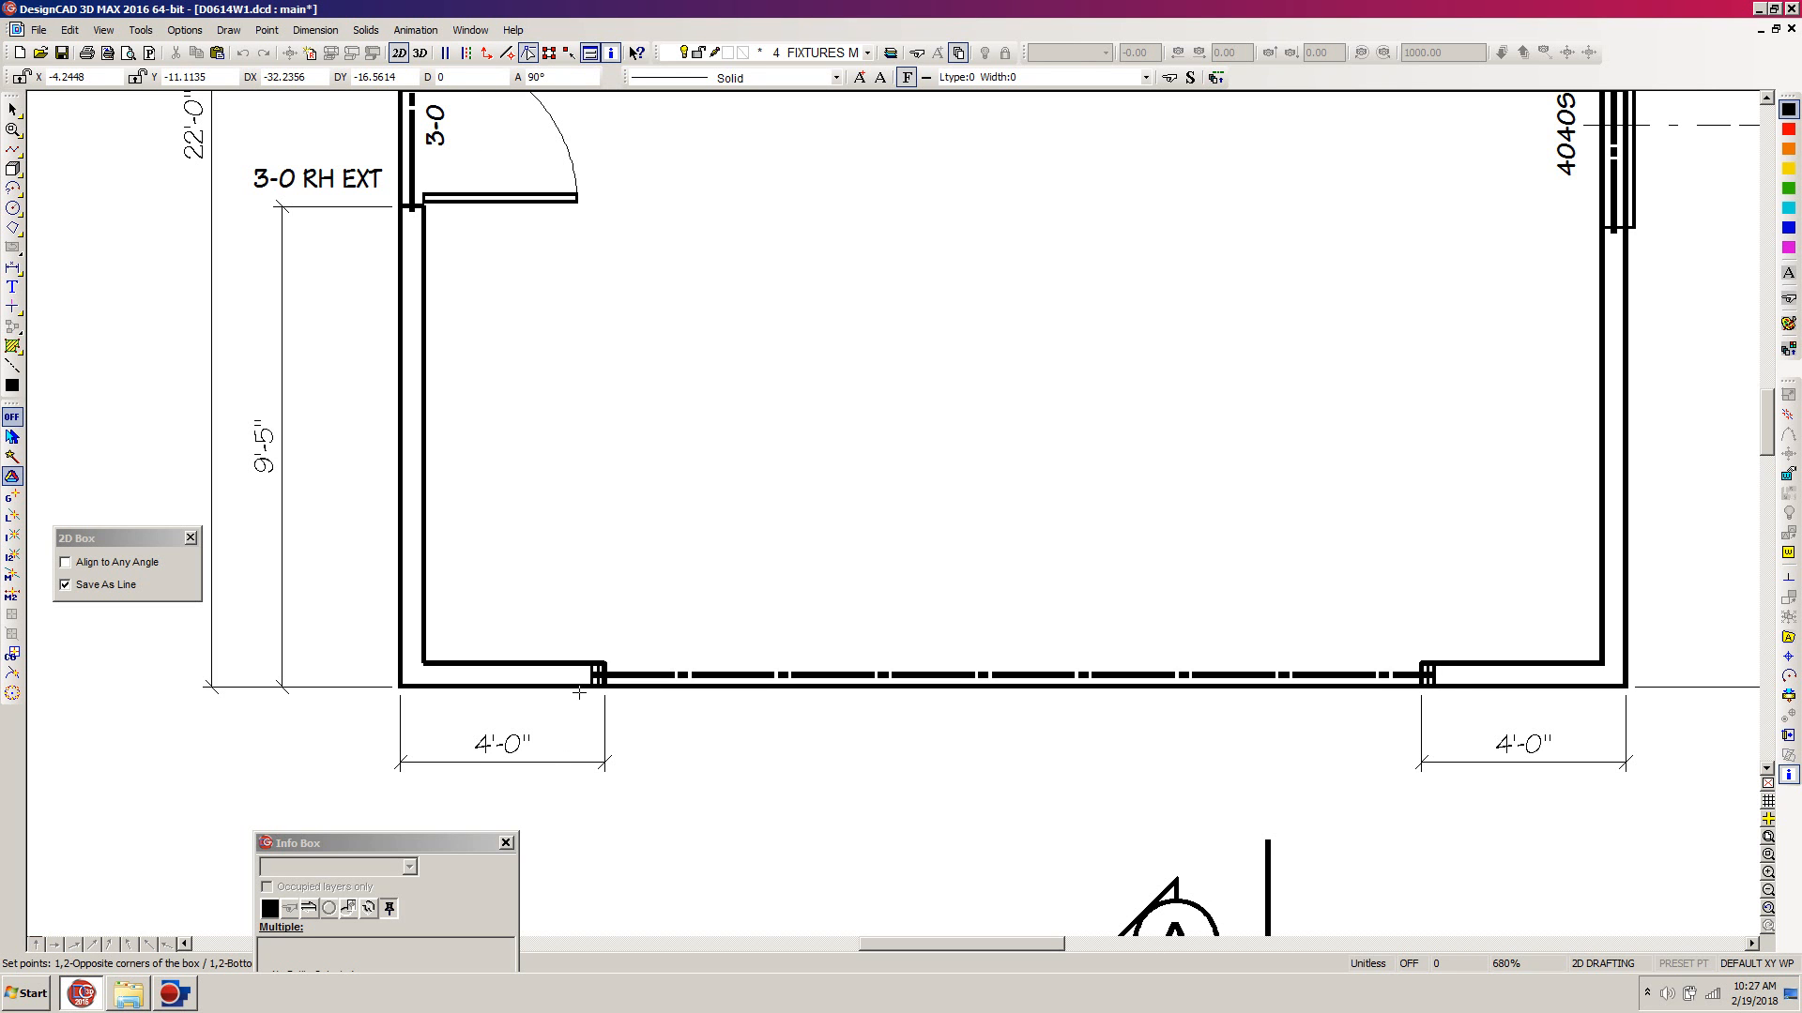
click(591, 686)
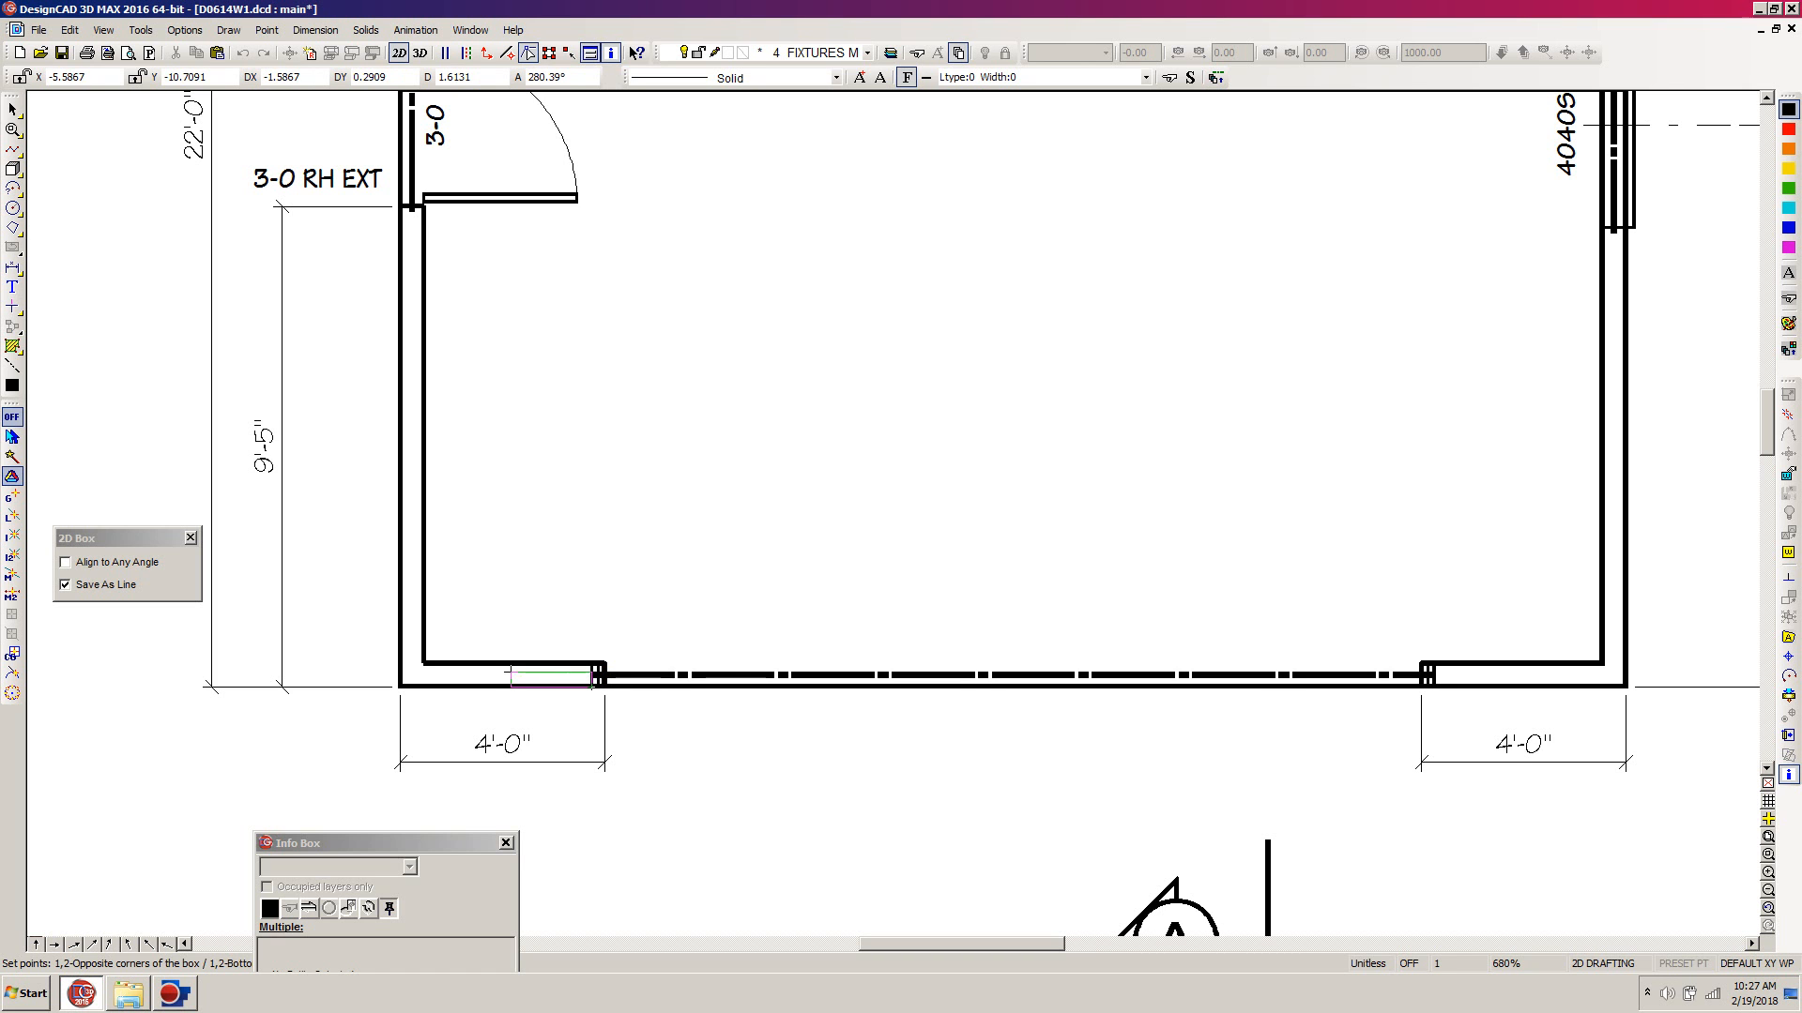
click(1448, 654)
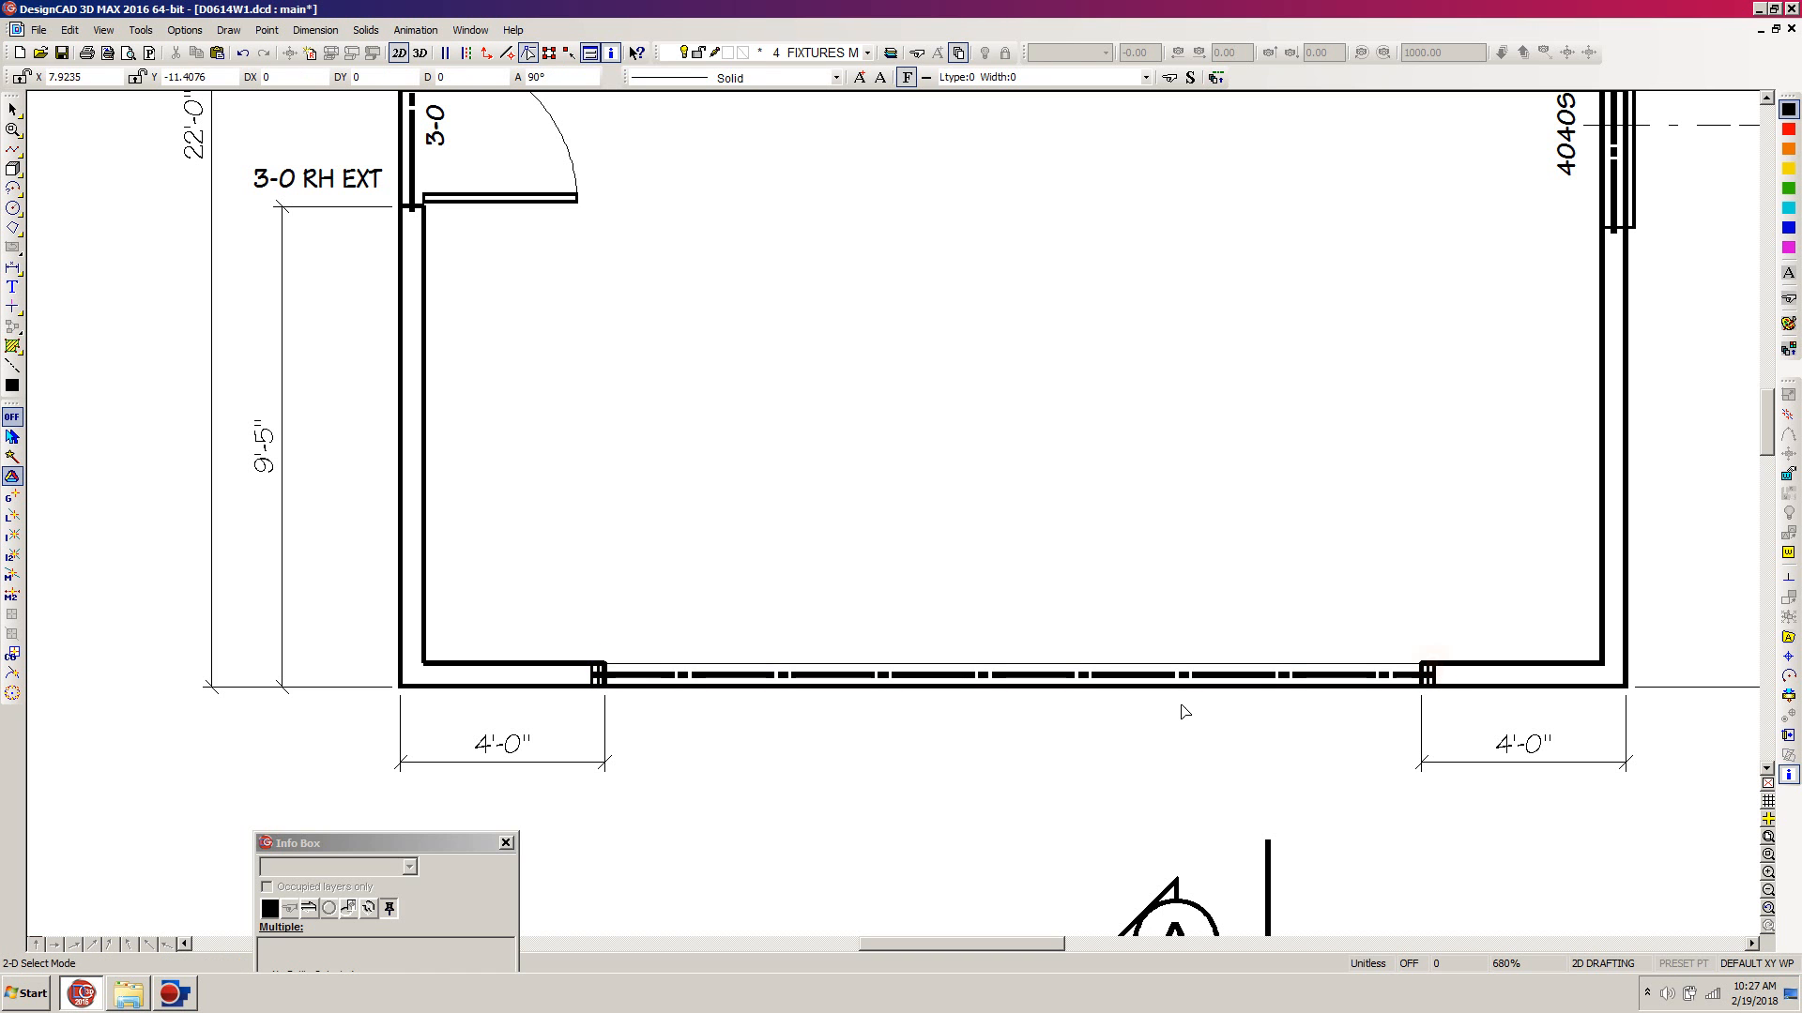
Match the box around the wide opening's header to the FLOOR PLAN BEAMS ABOVE OUTLINE legend sample and deselect it.
click(1092, 672)
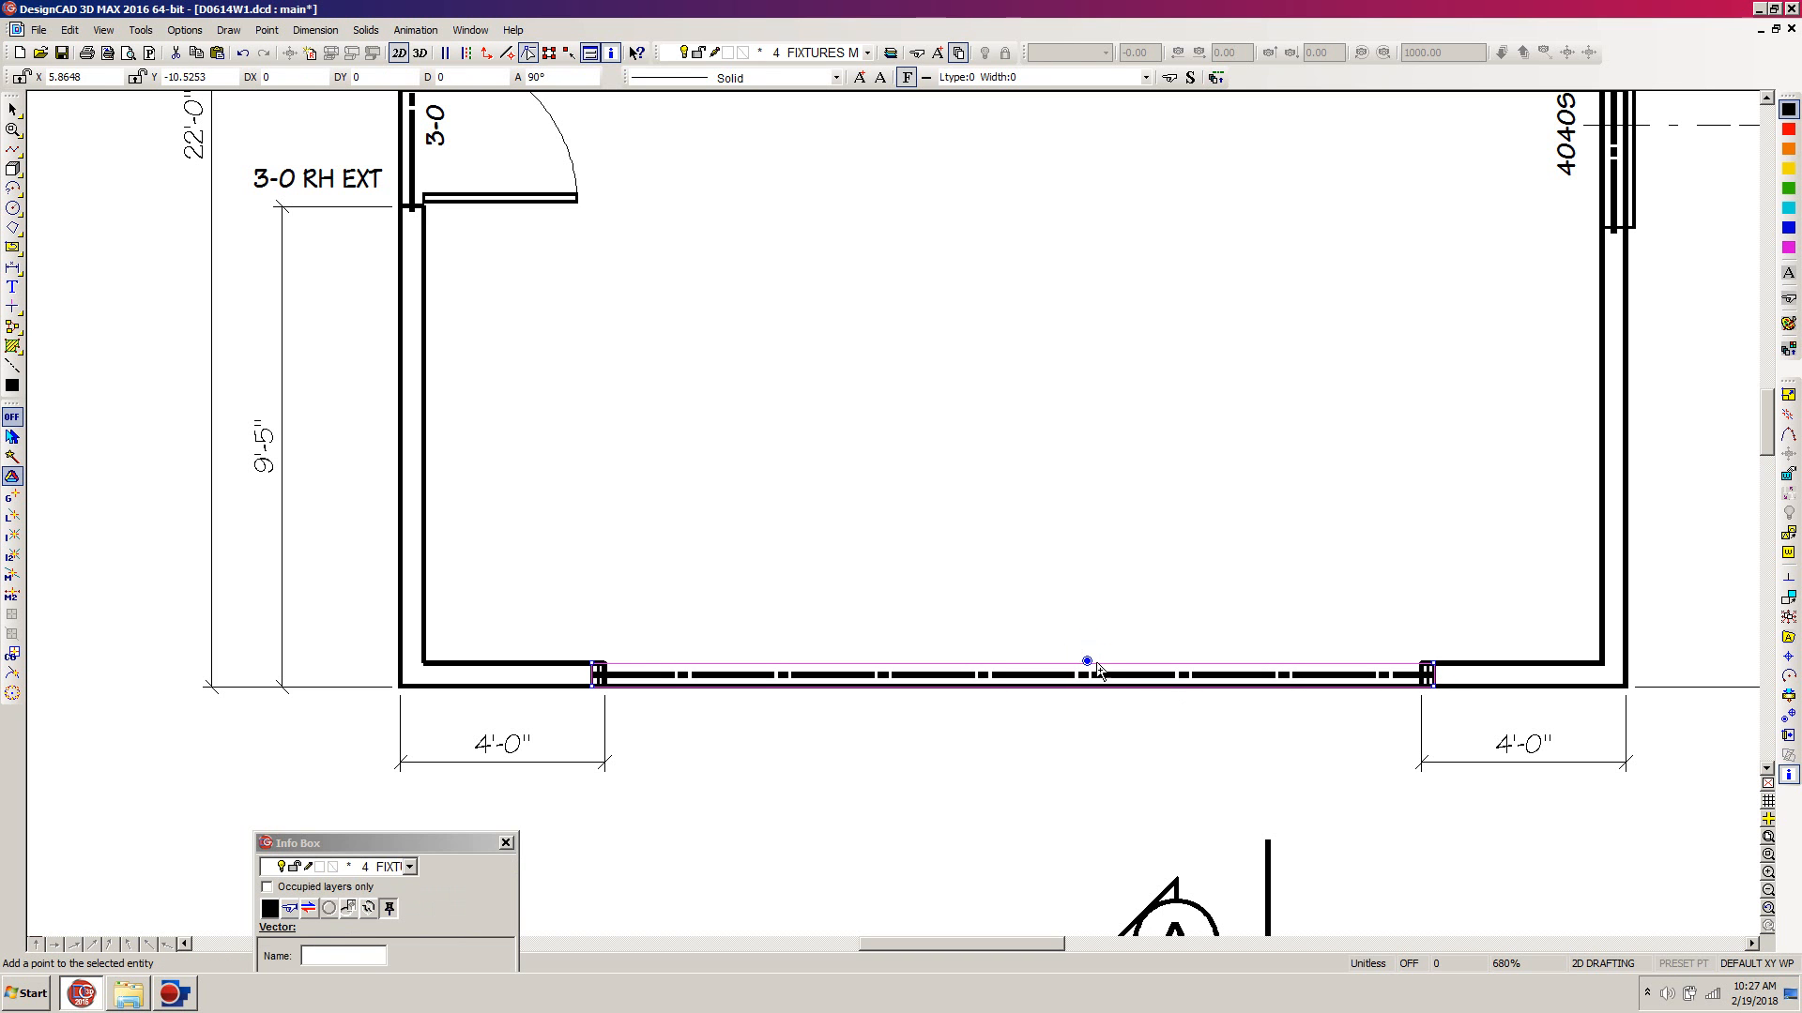
key(f)
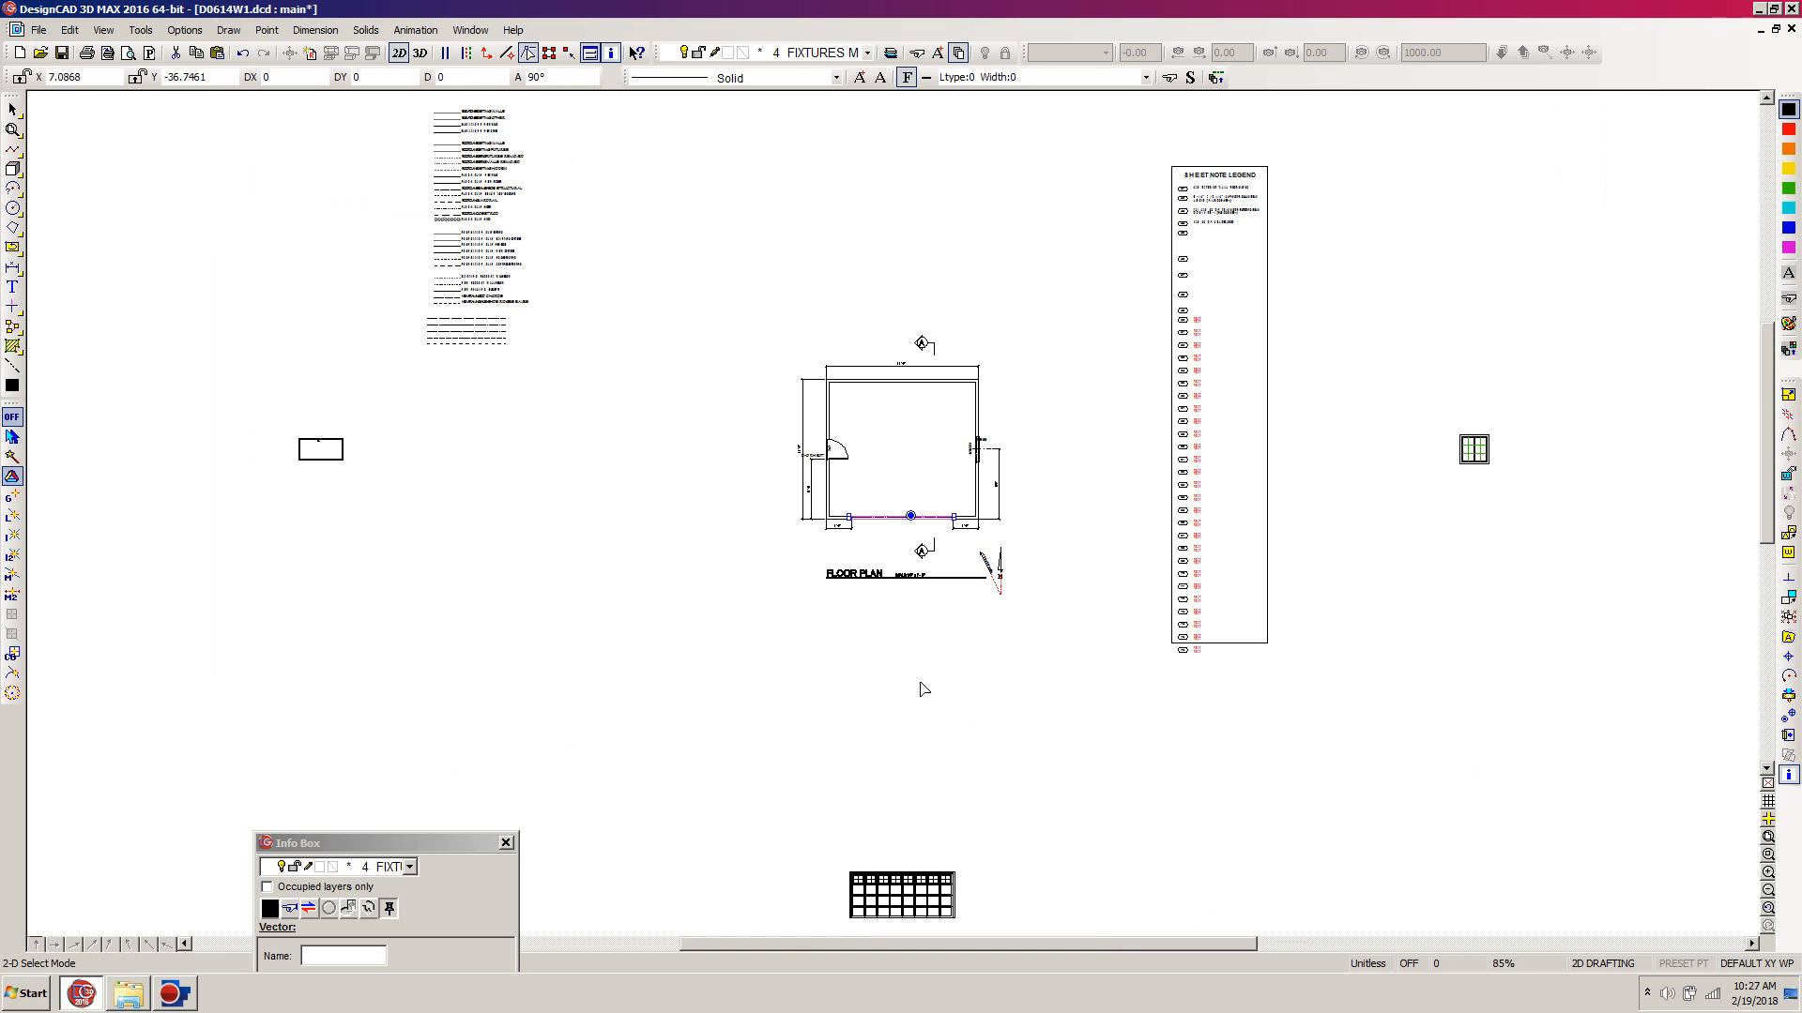
key(z)
click(370, 296)
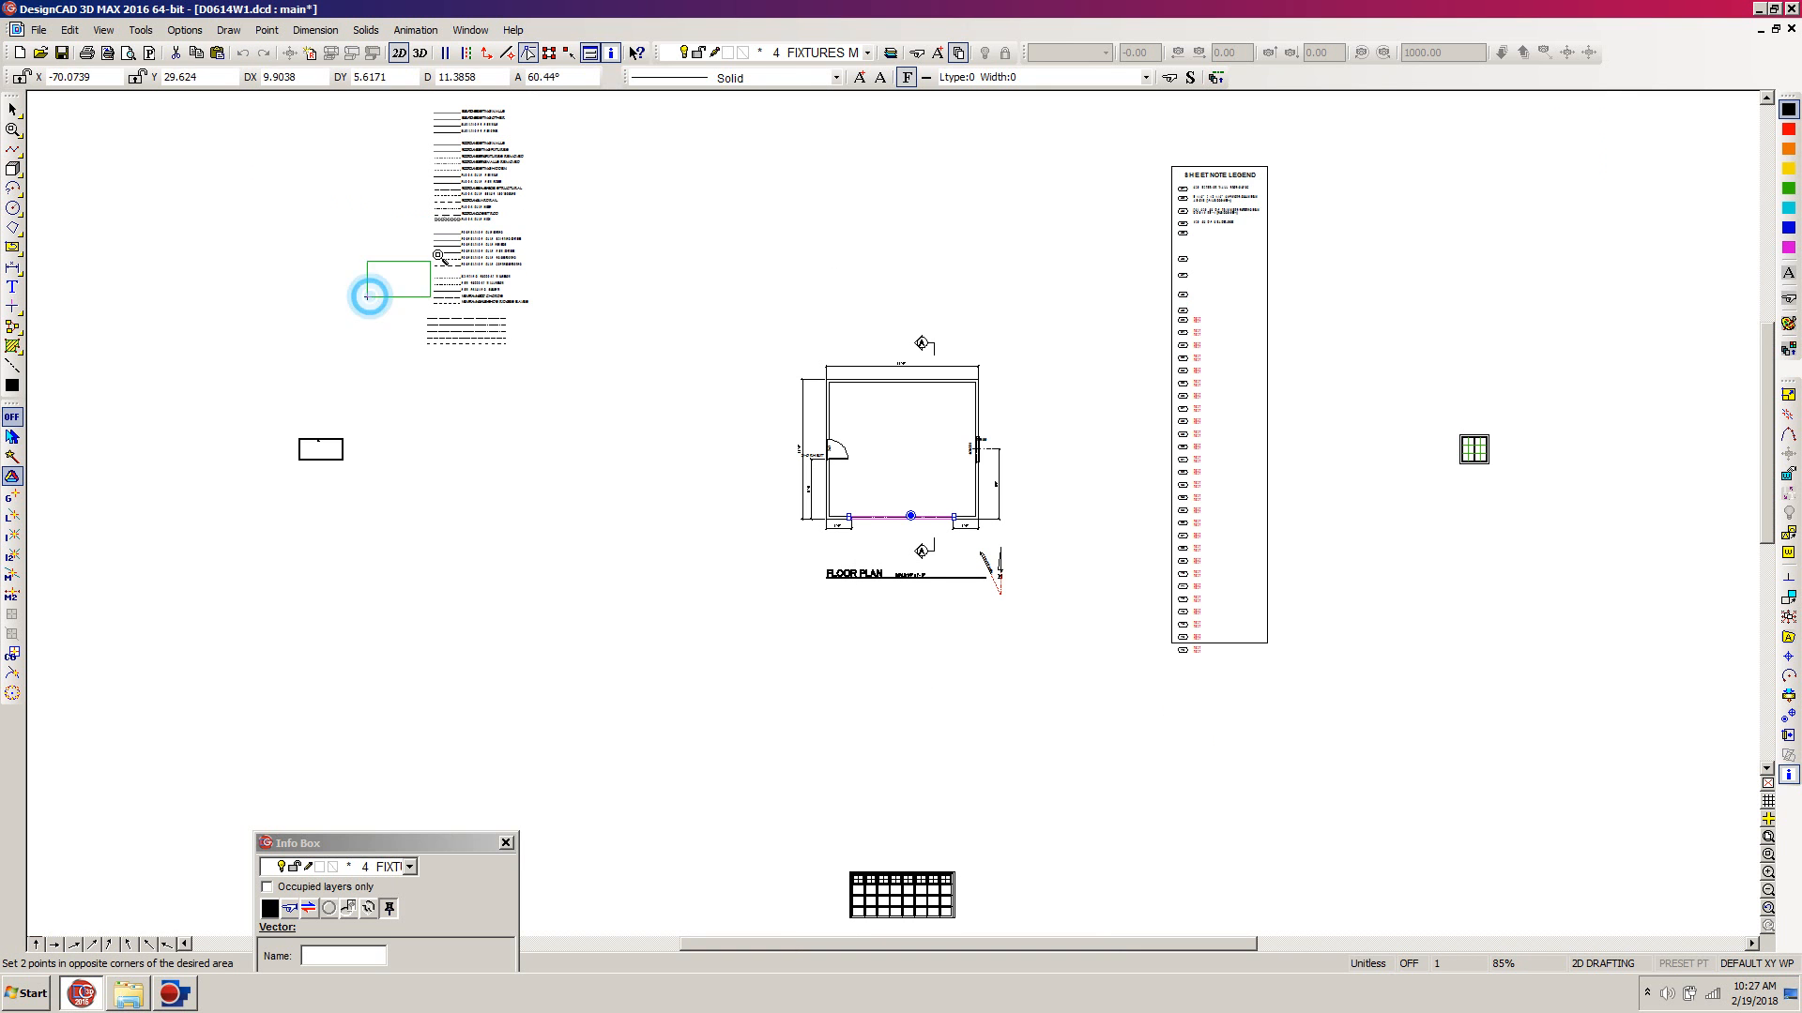
click(586, 113)
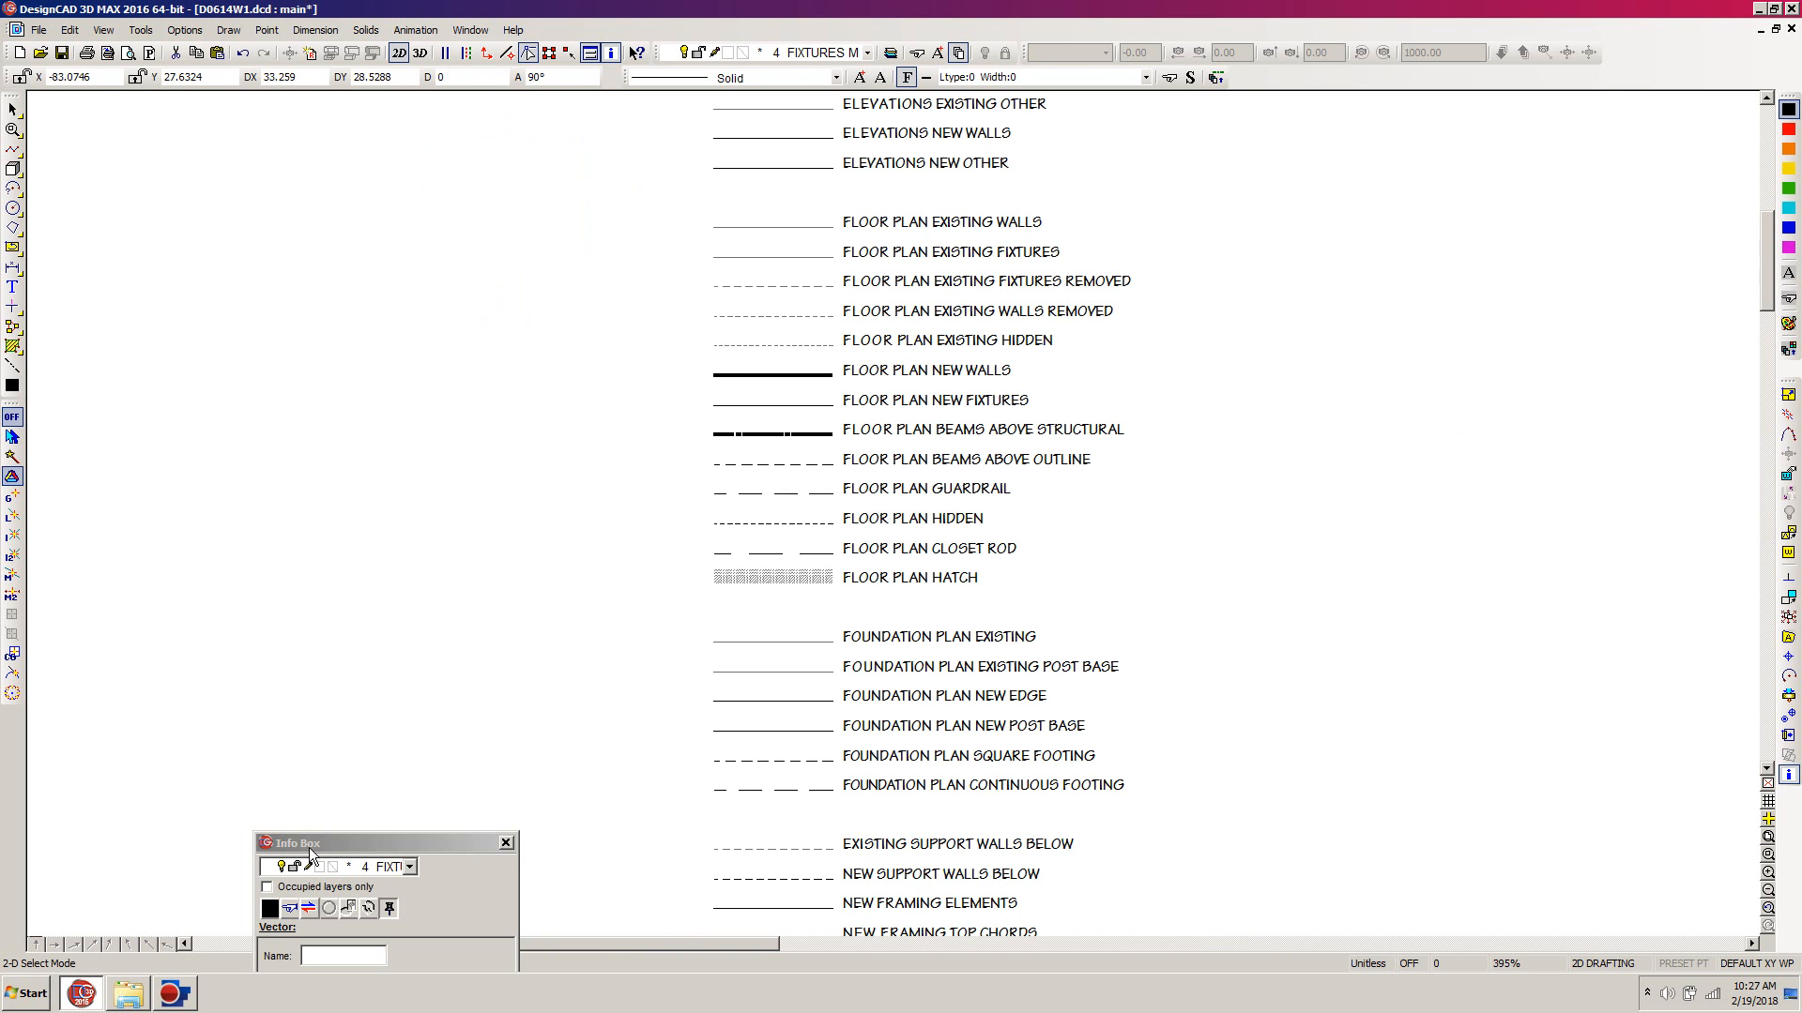
drag(328, 843, 287, 589)
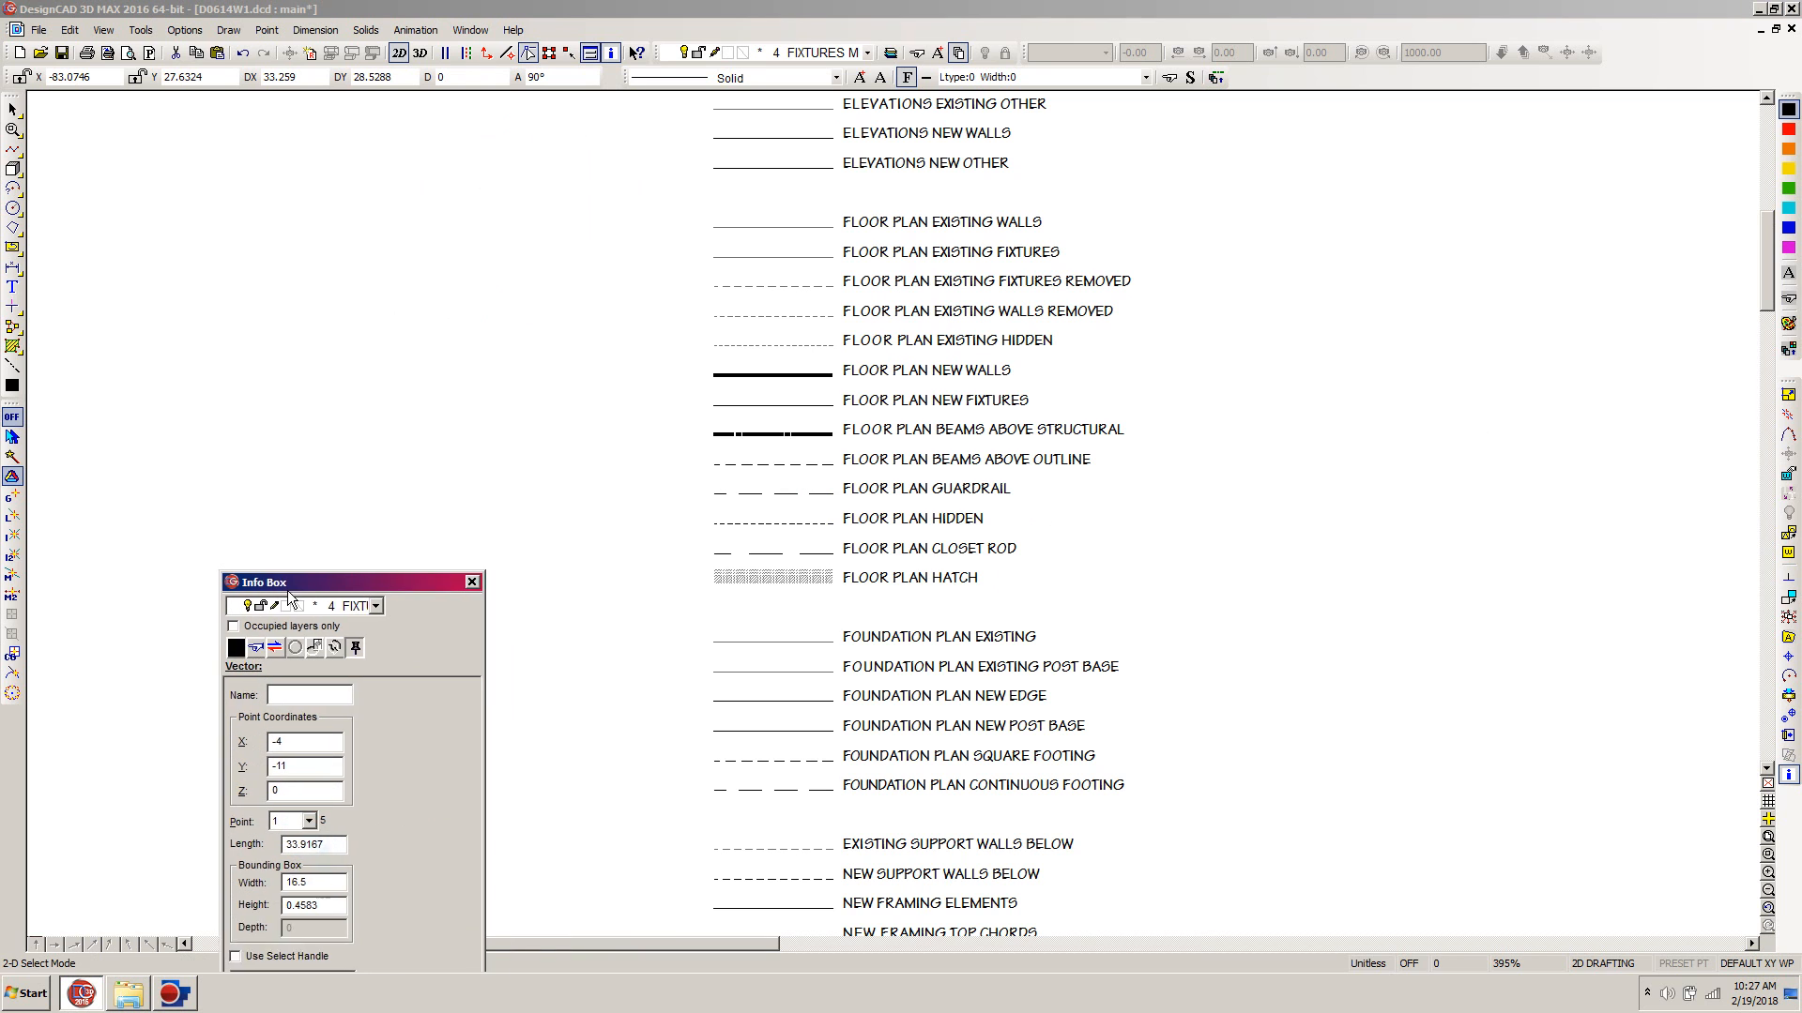
click(248, 656)
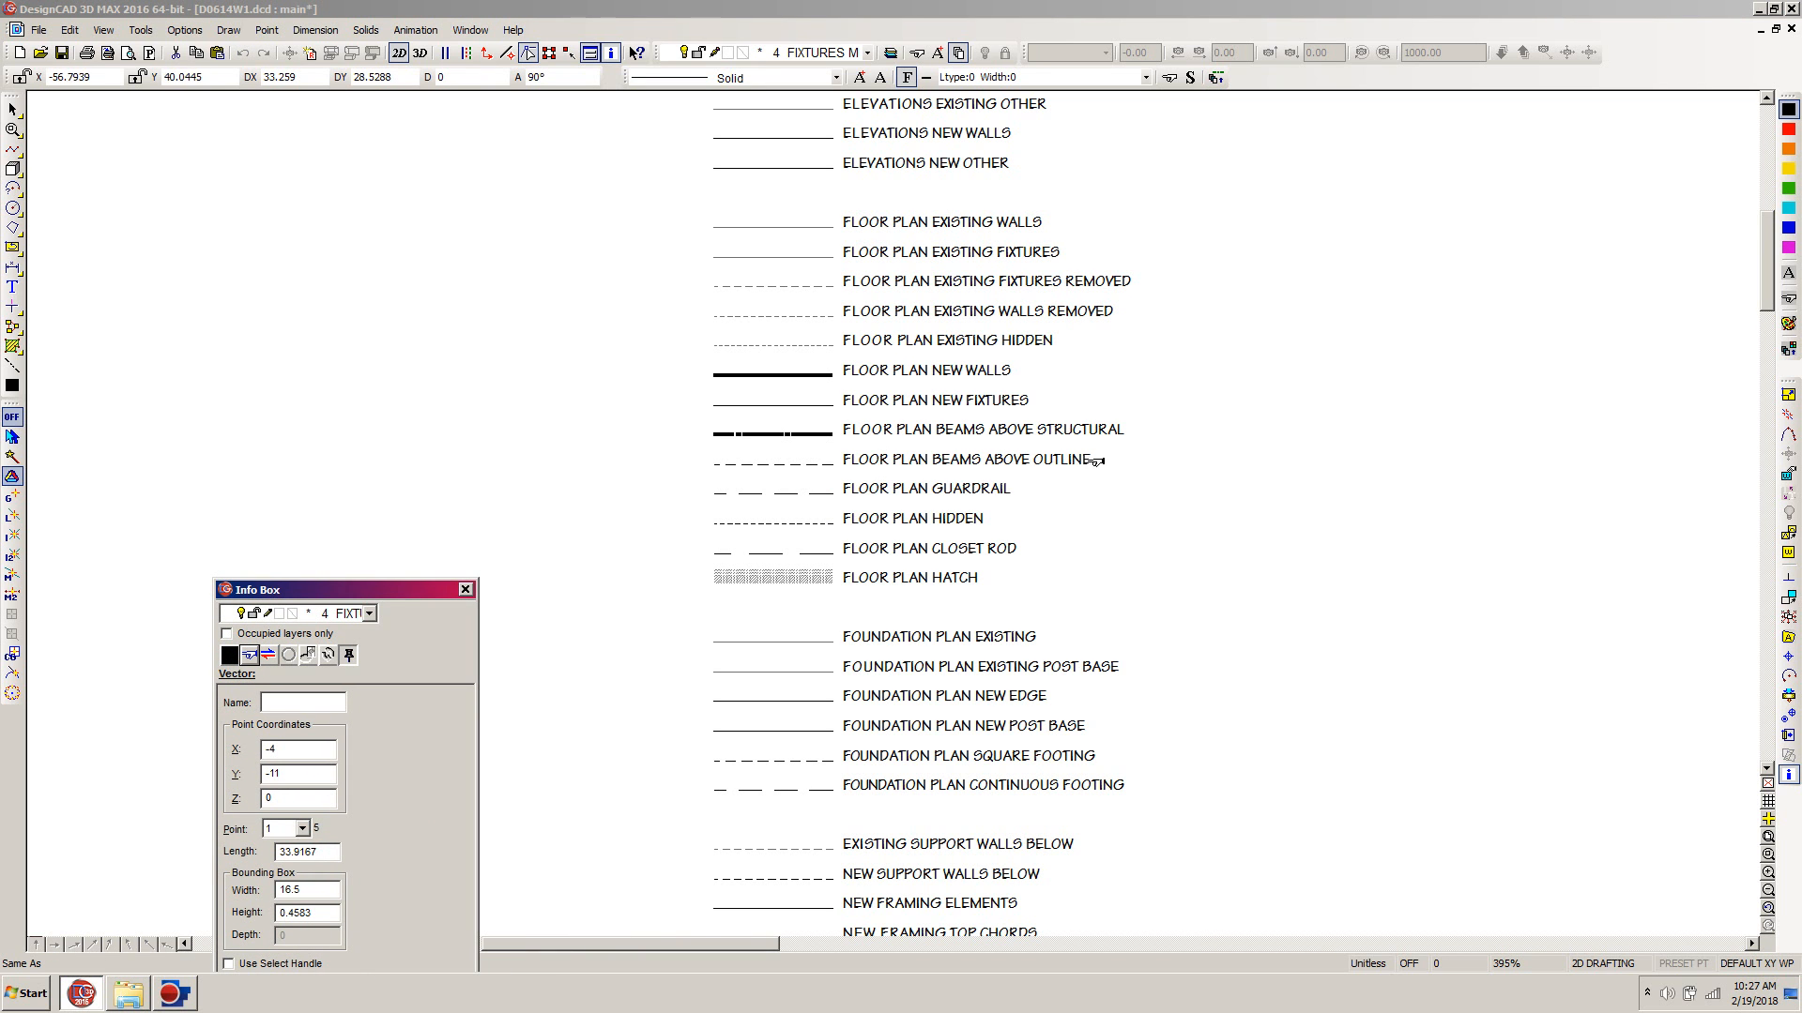
click(798, 465)
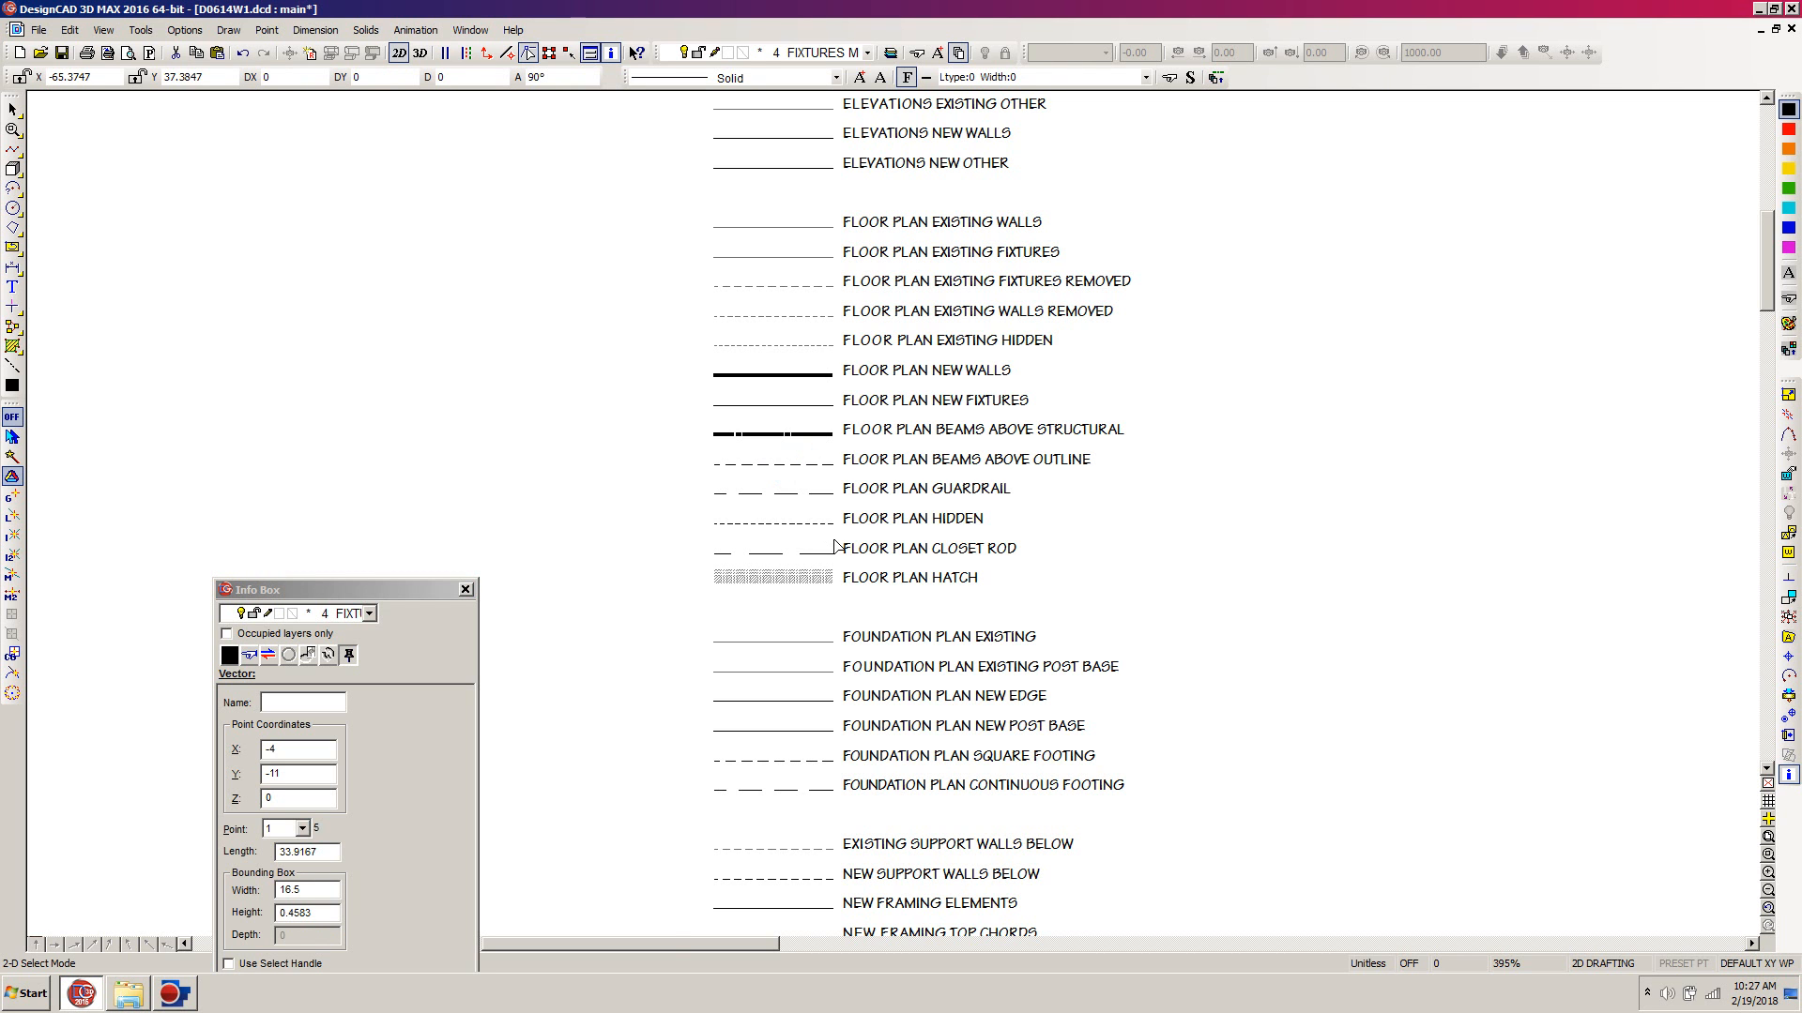
key(p)
key(w)
click(825, 465)
click(988, 552)
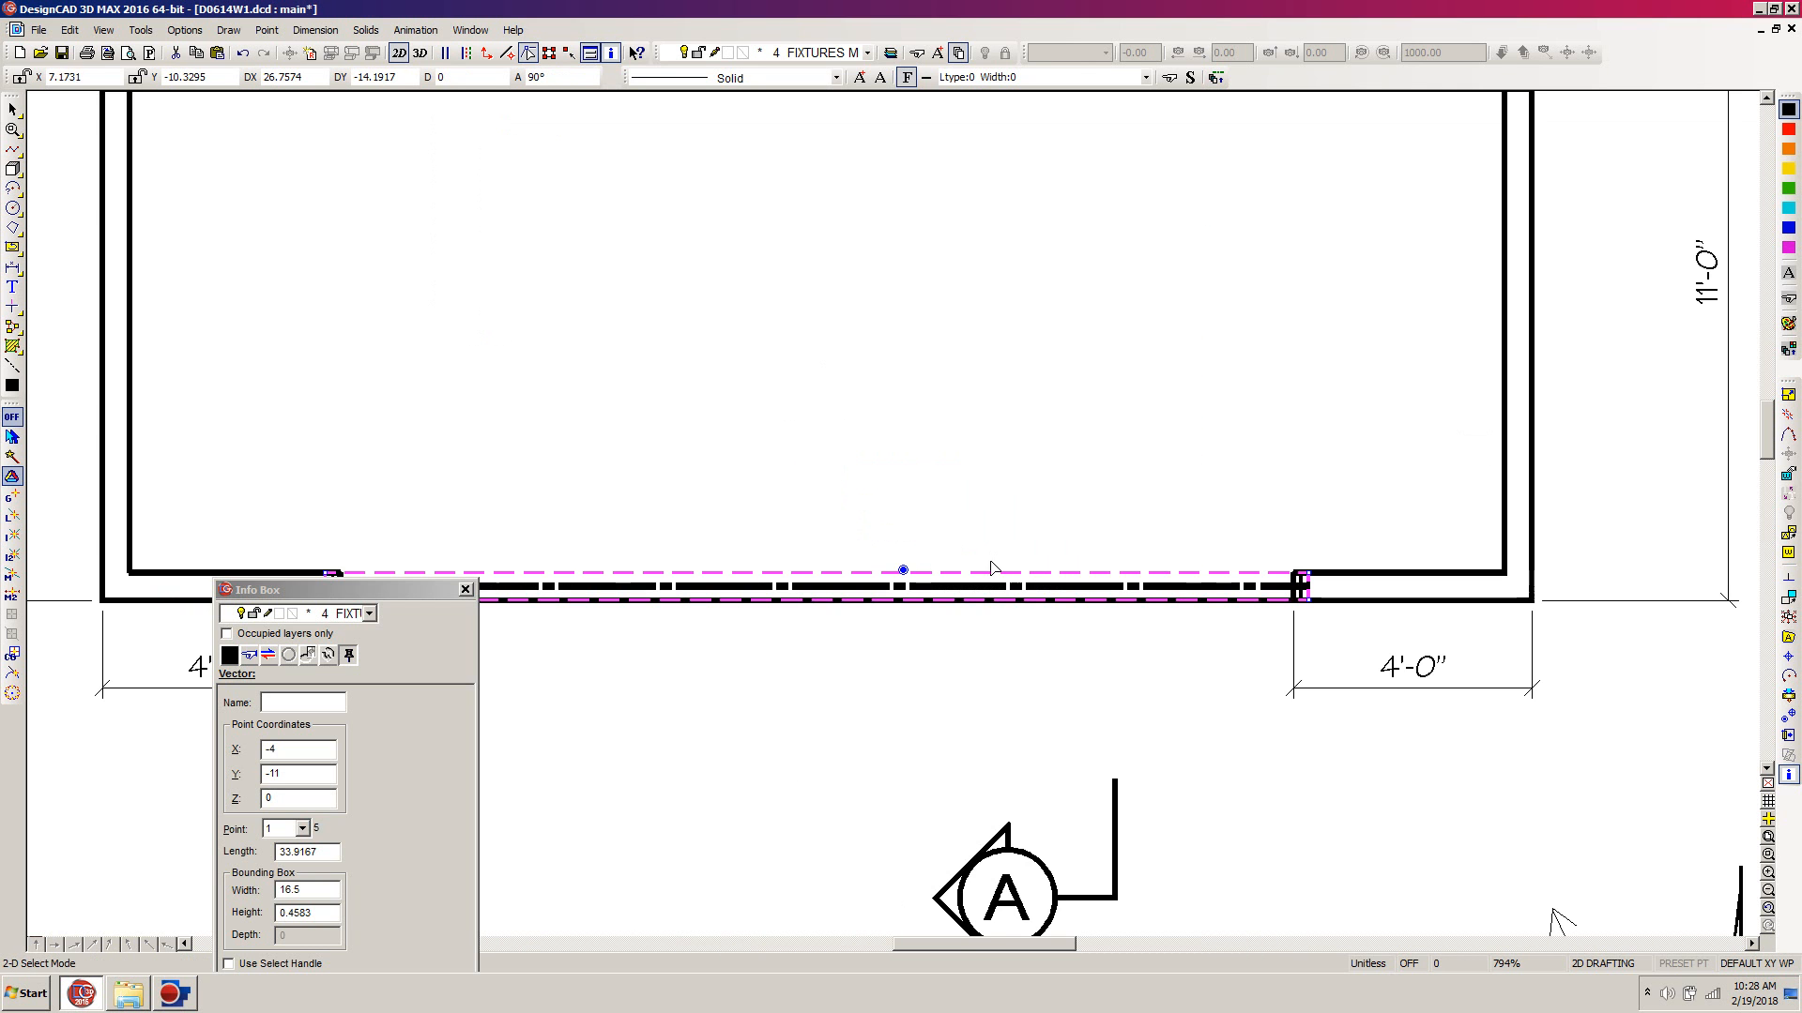
key(Escape)
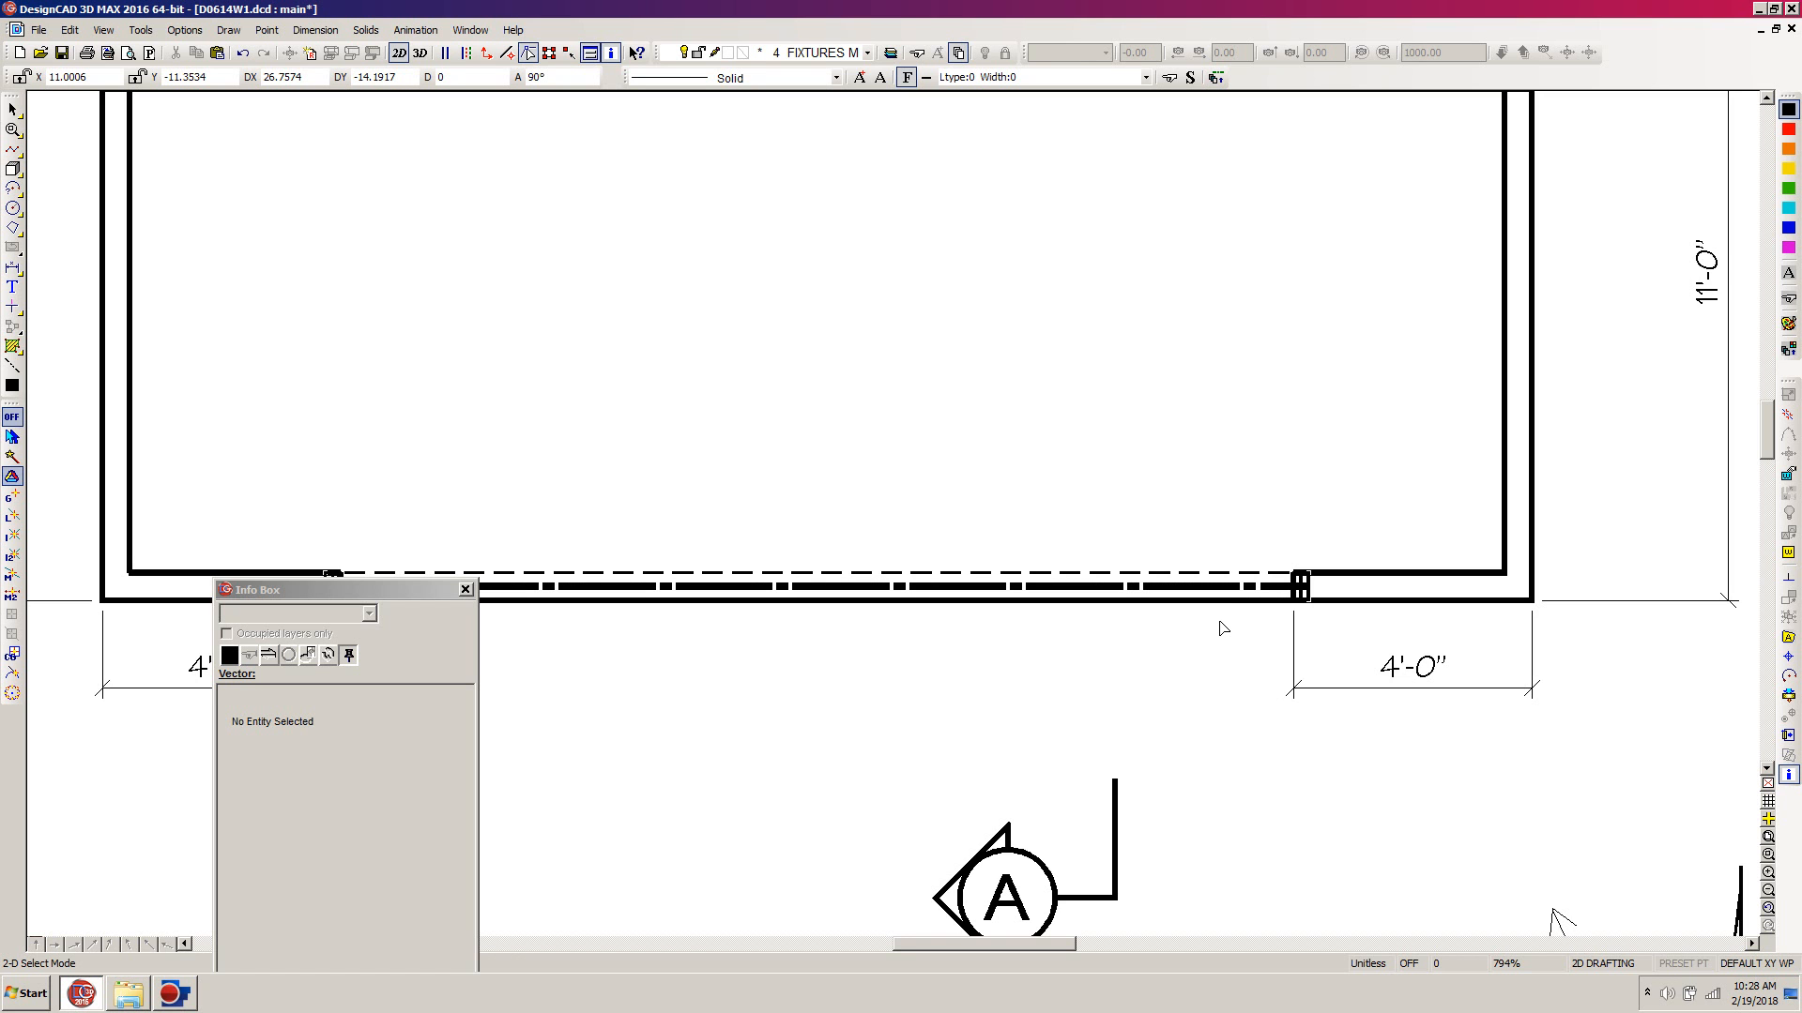
Switch to the D0614W1 A2 drawing and make its FIXTURES M layer visible and editable.
key(f)
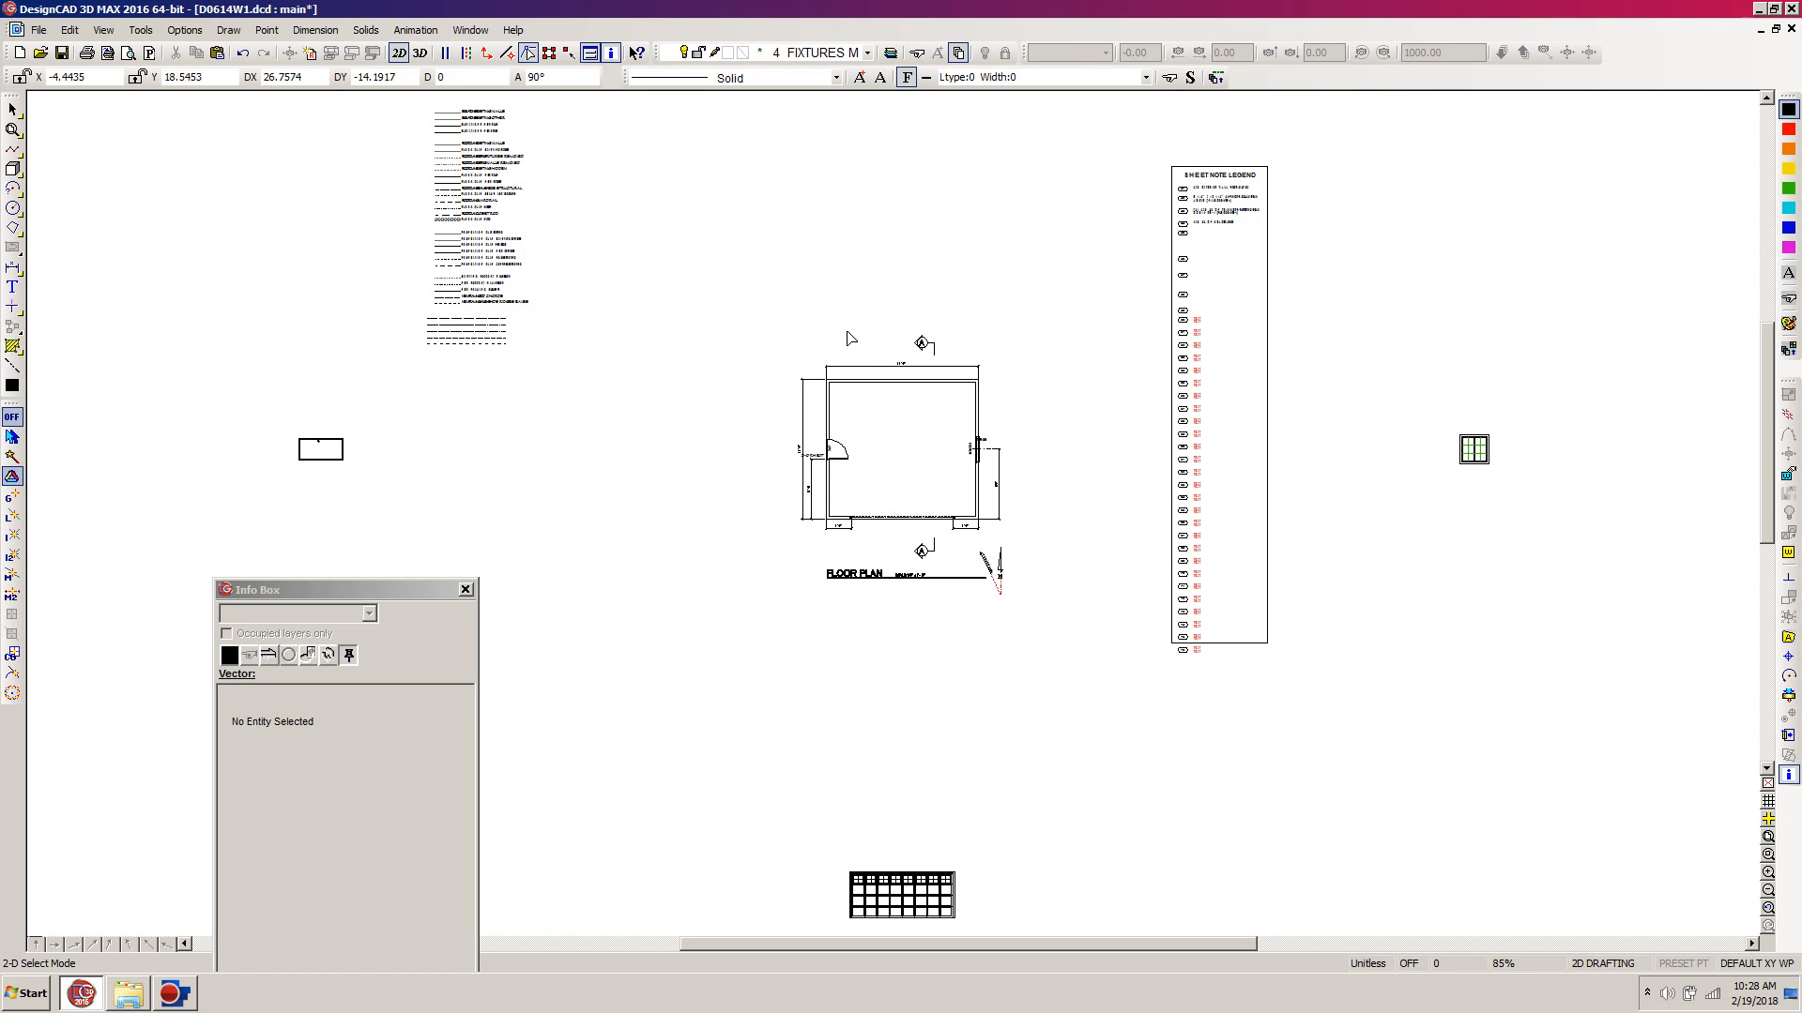
click(469, 31)
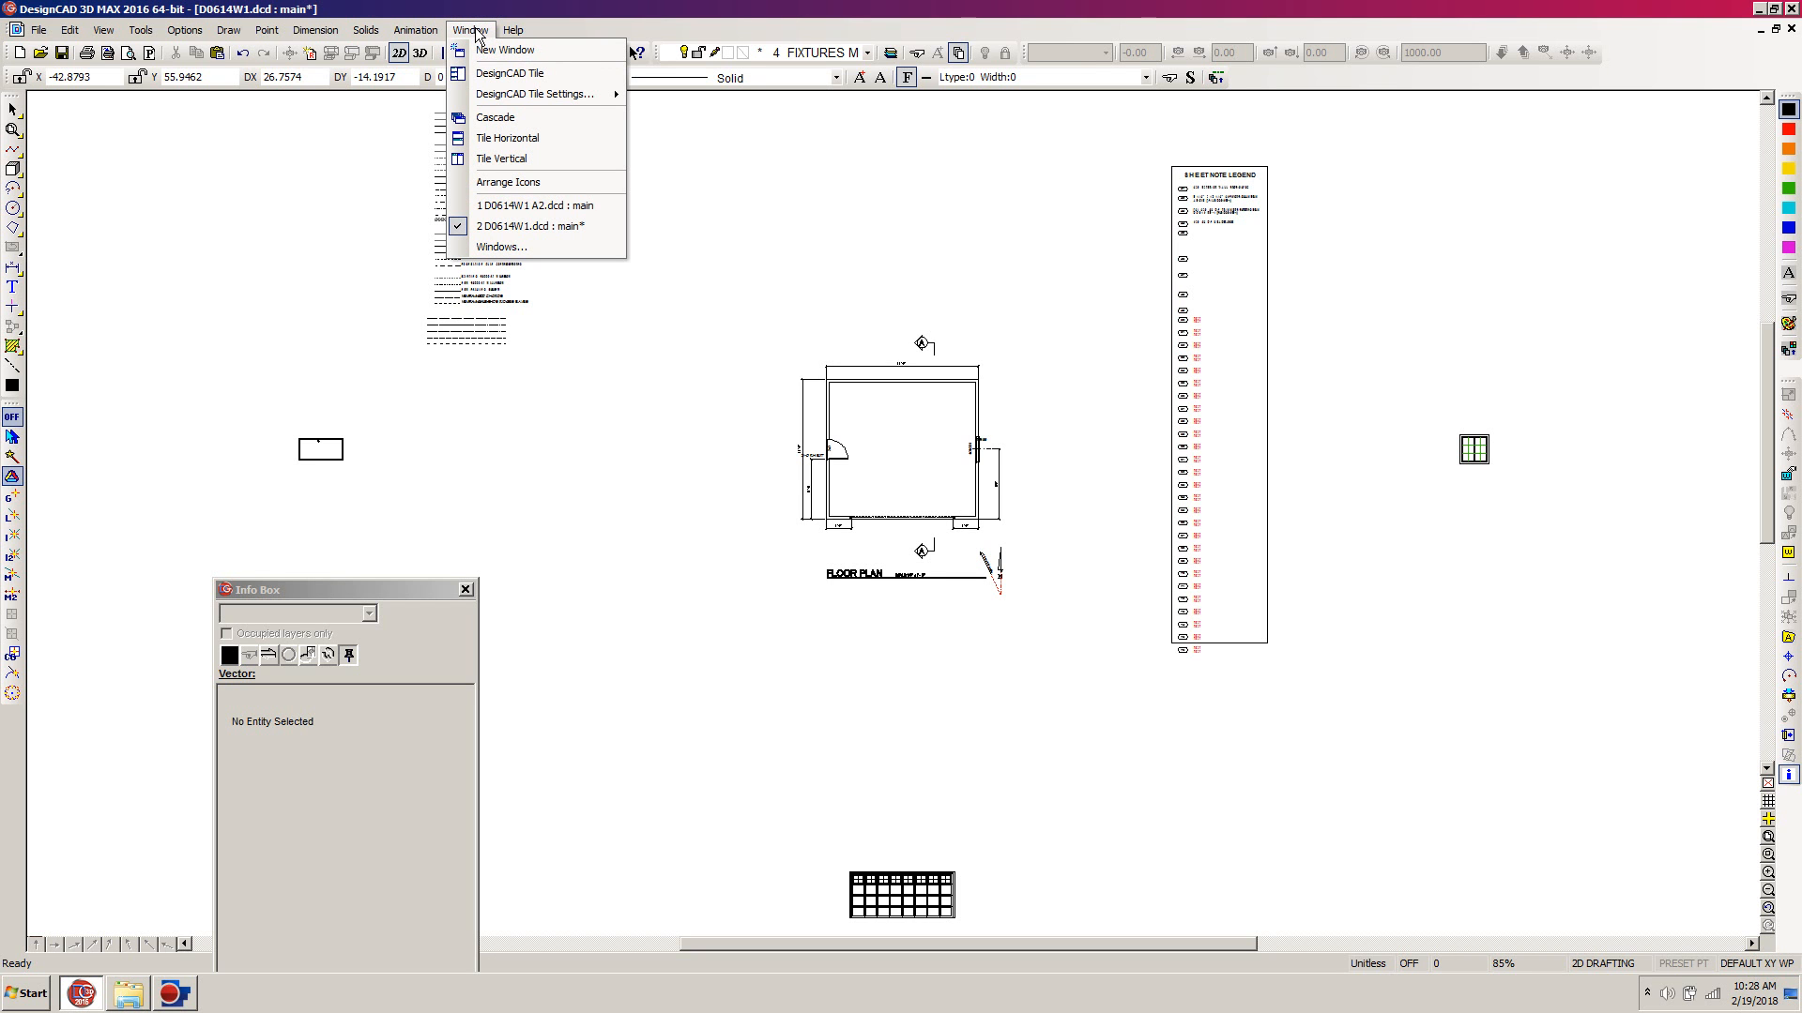
click(508, 208)
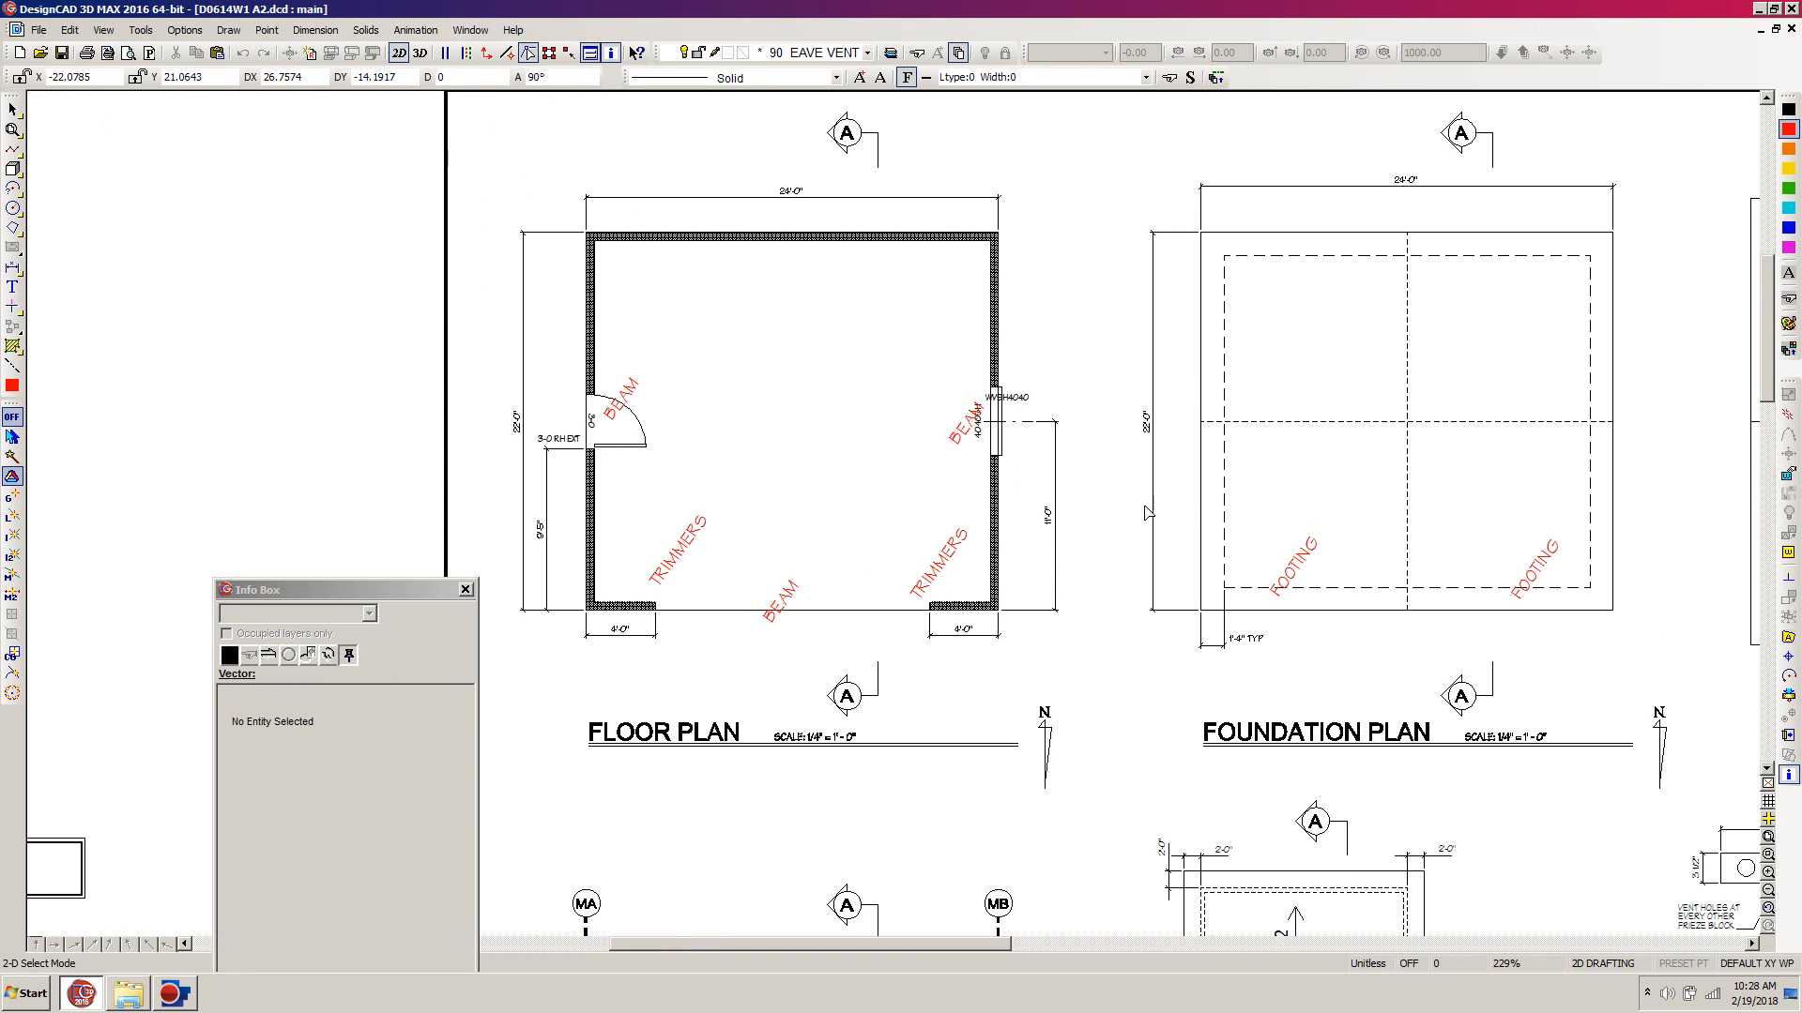
key(ctrl+l)
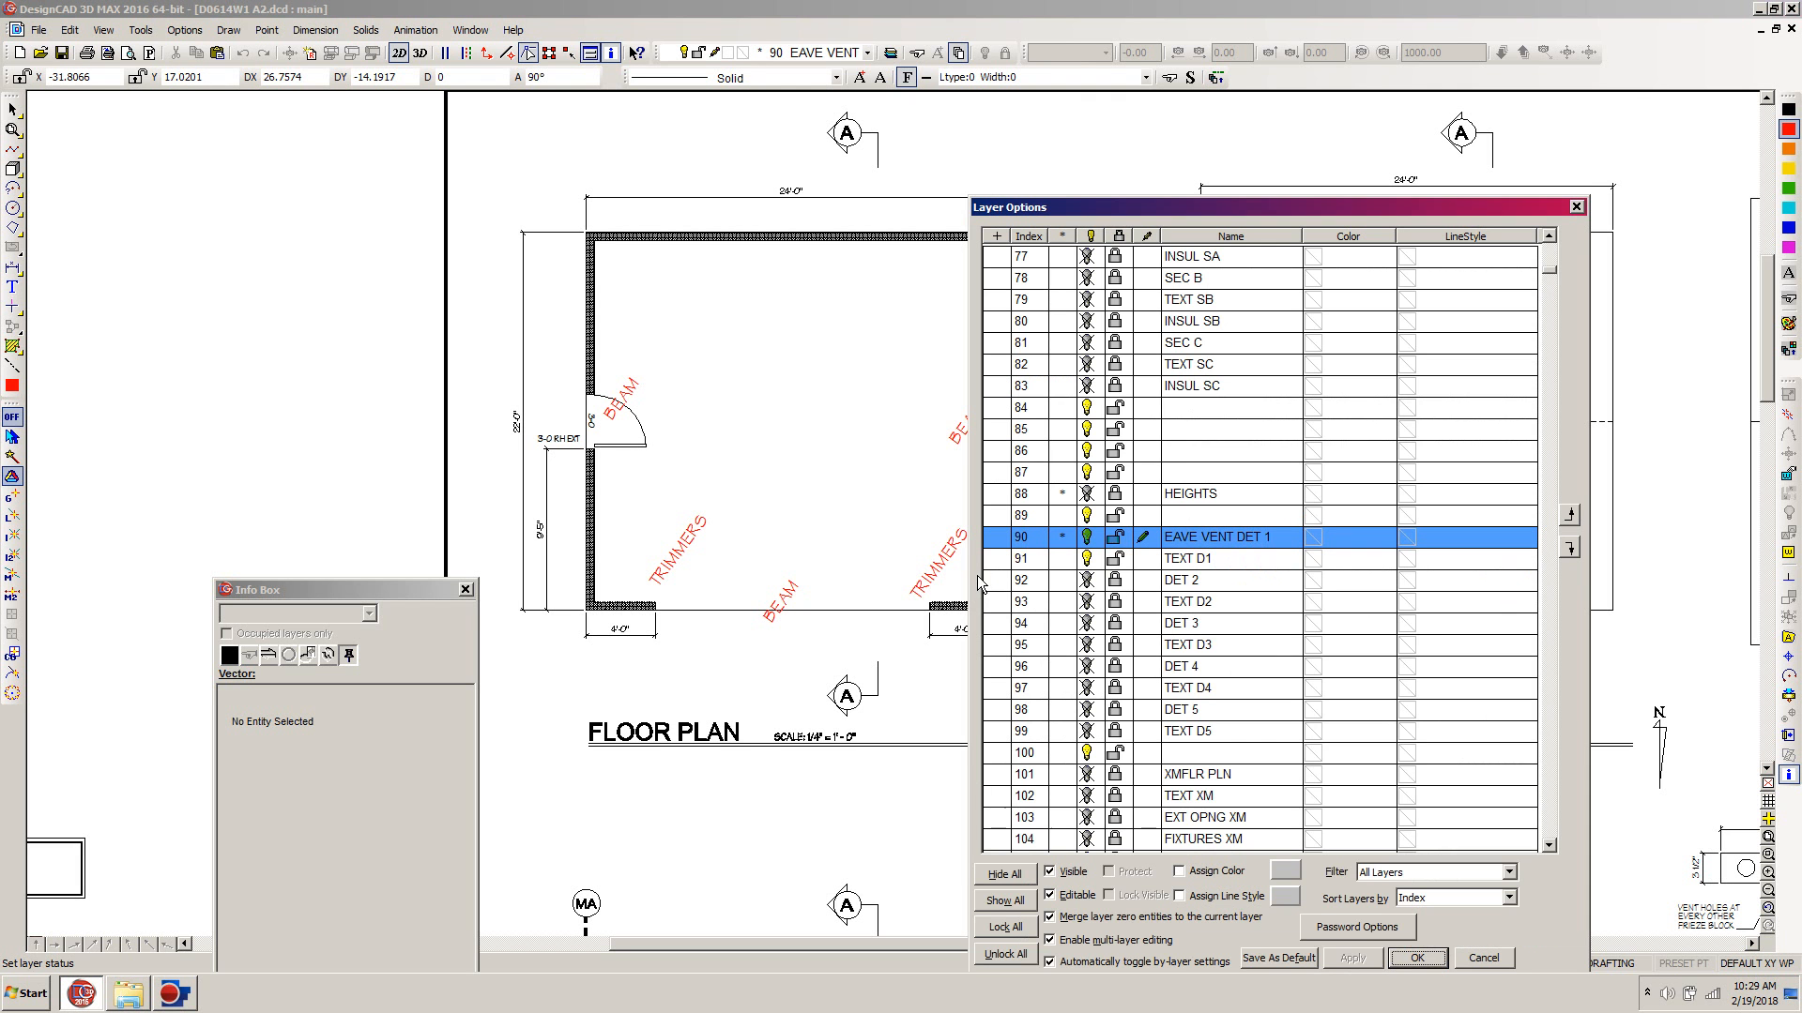
drag(1551, 270, 1555, 247)
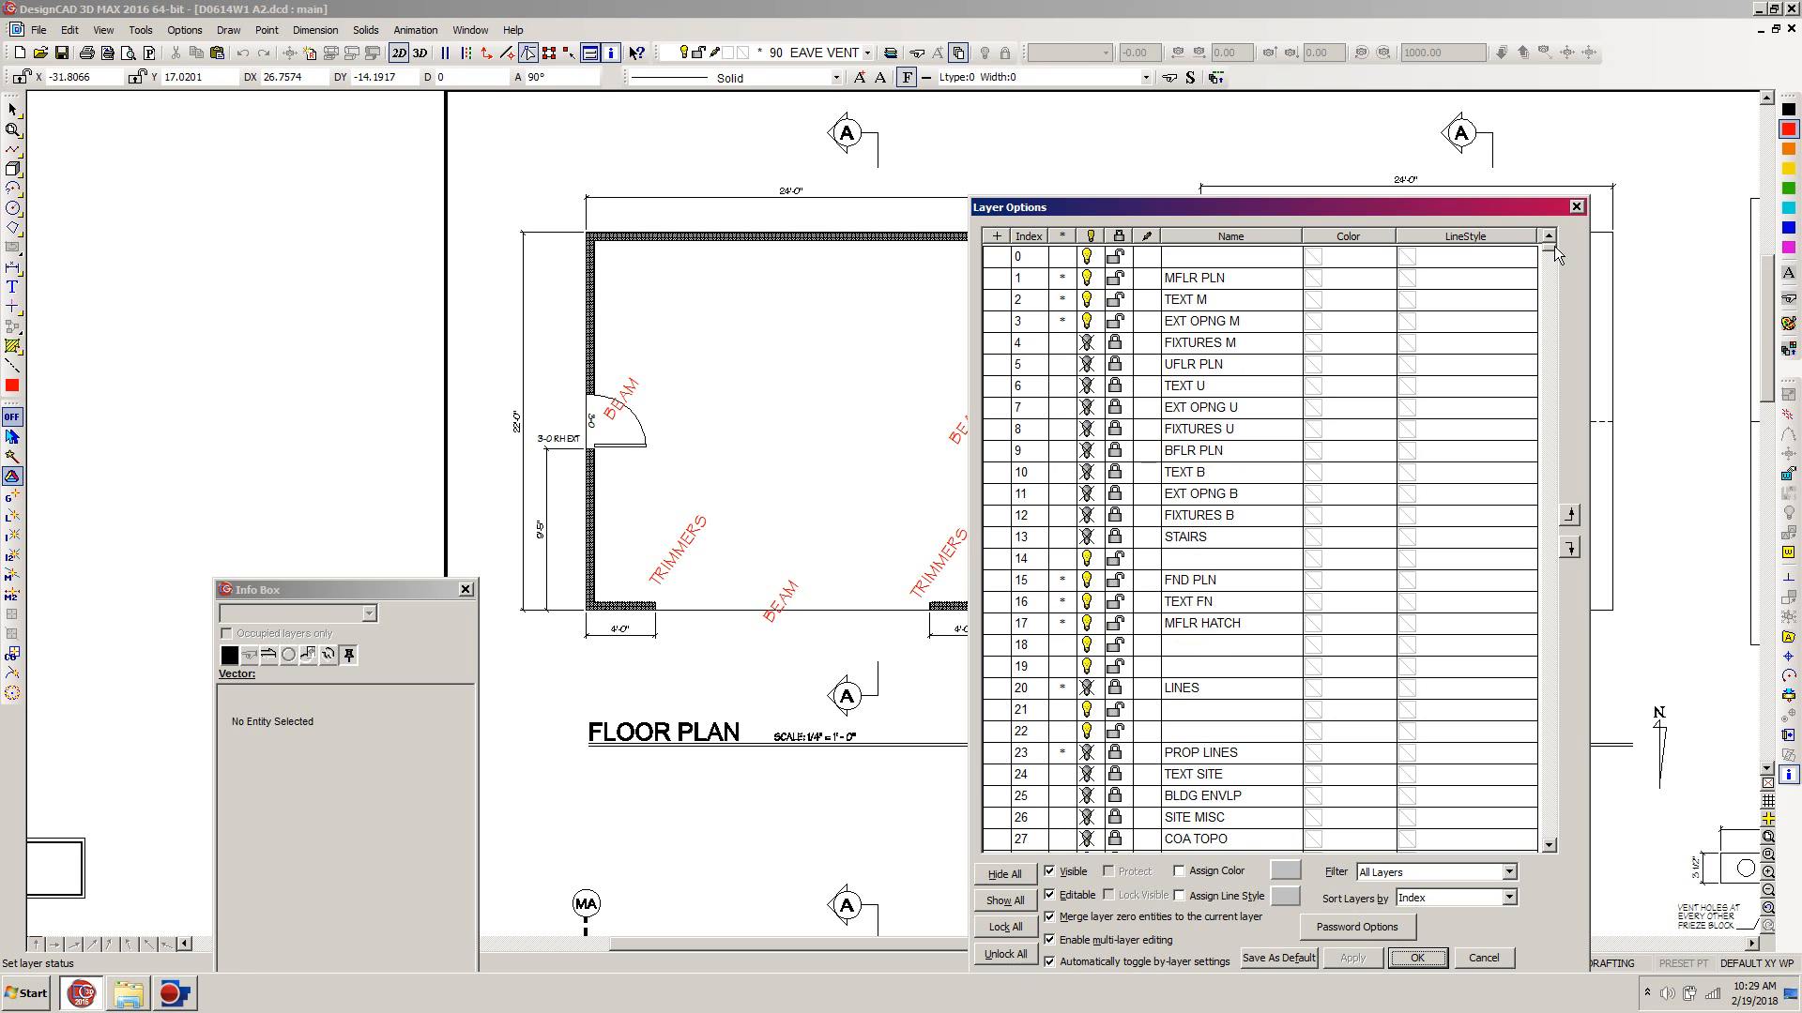
click(1116, 344)
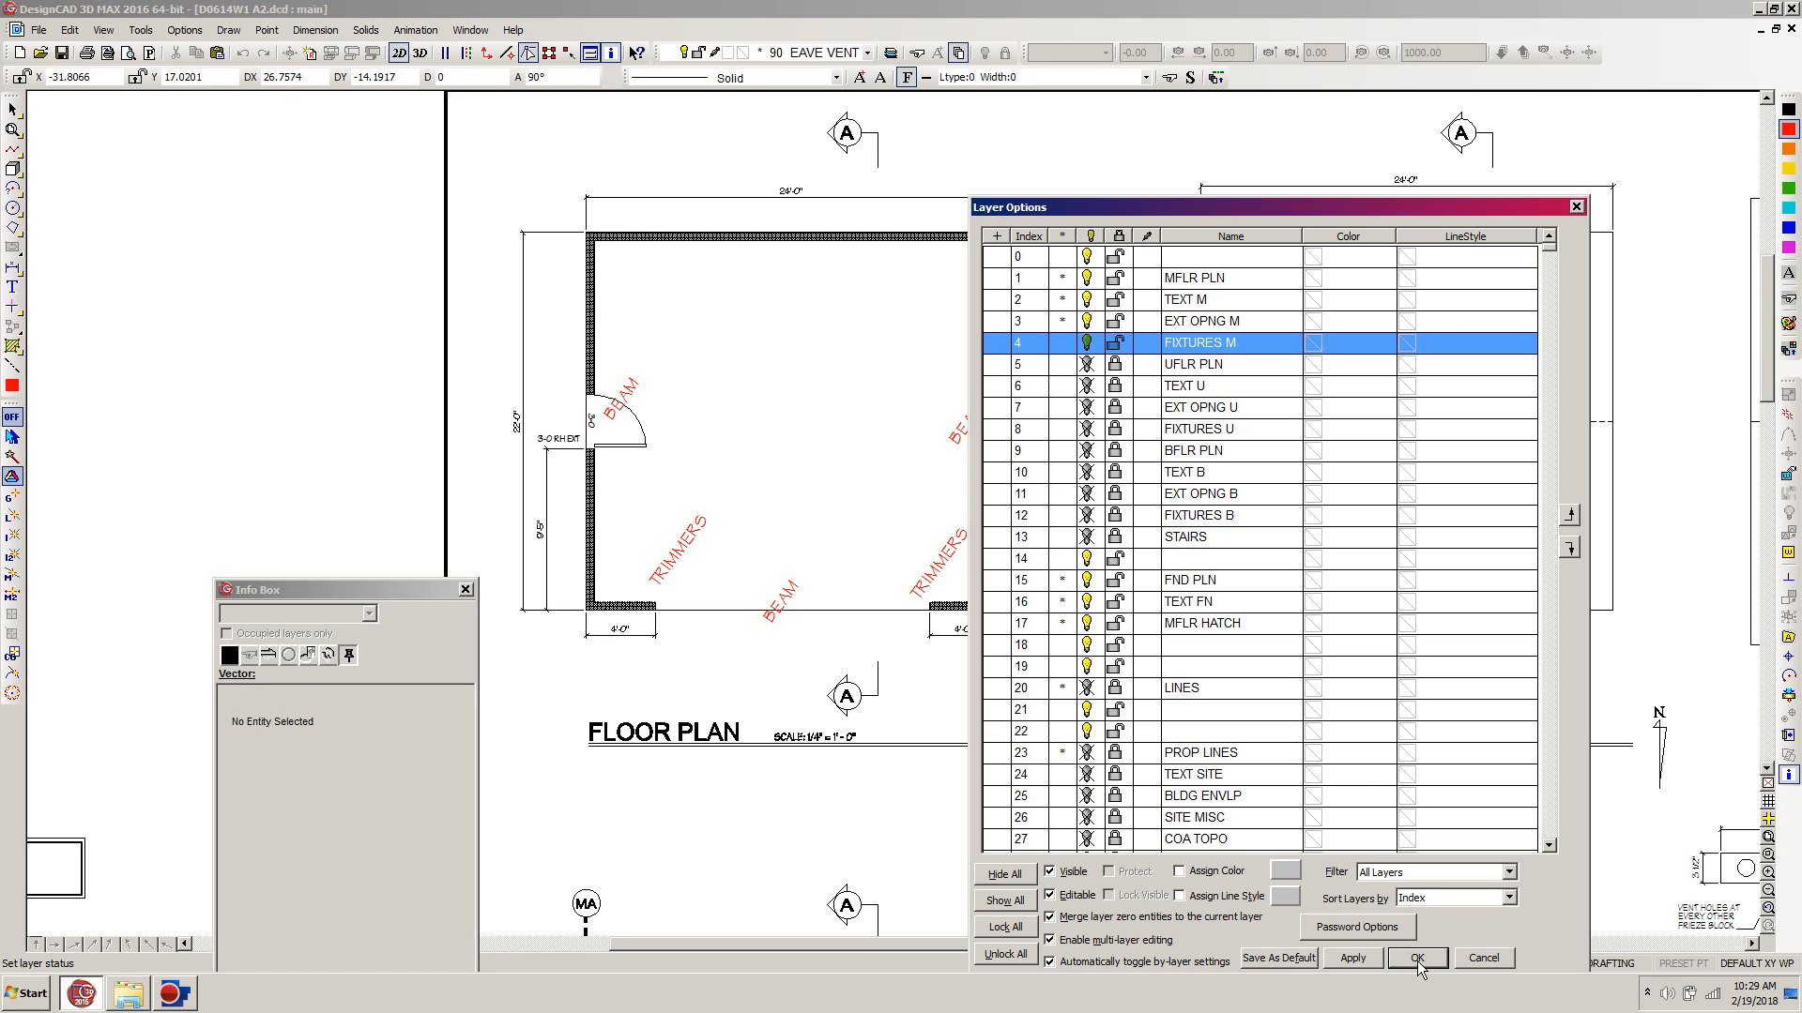
click(1417, 958)
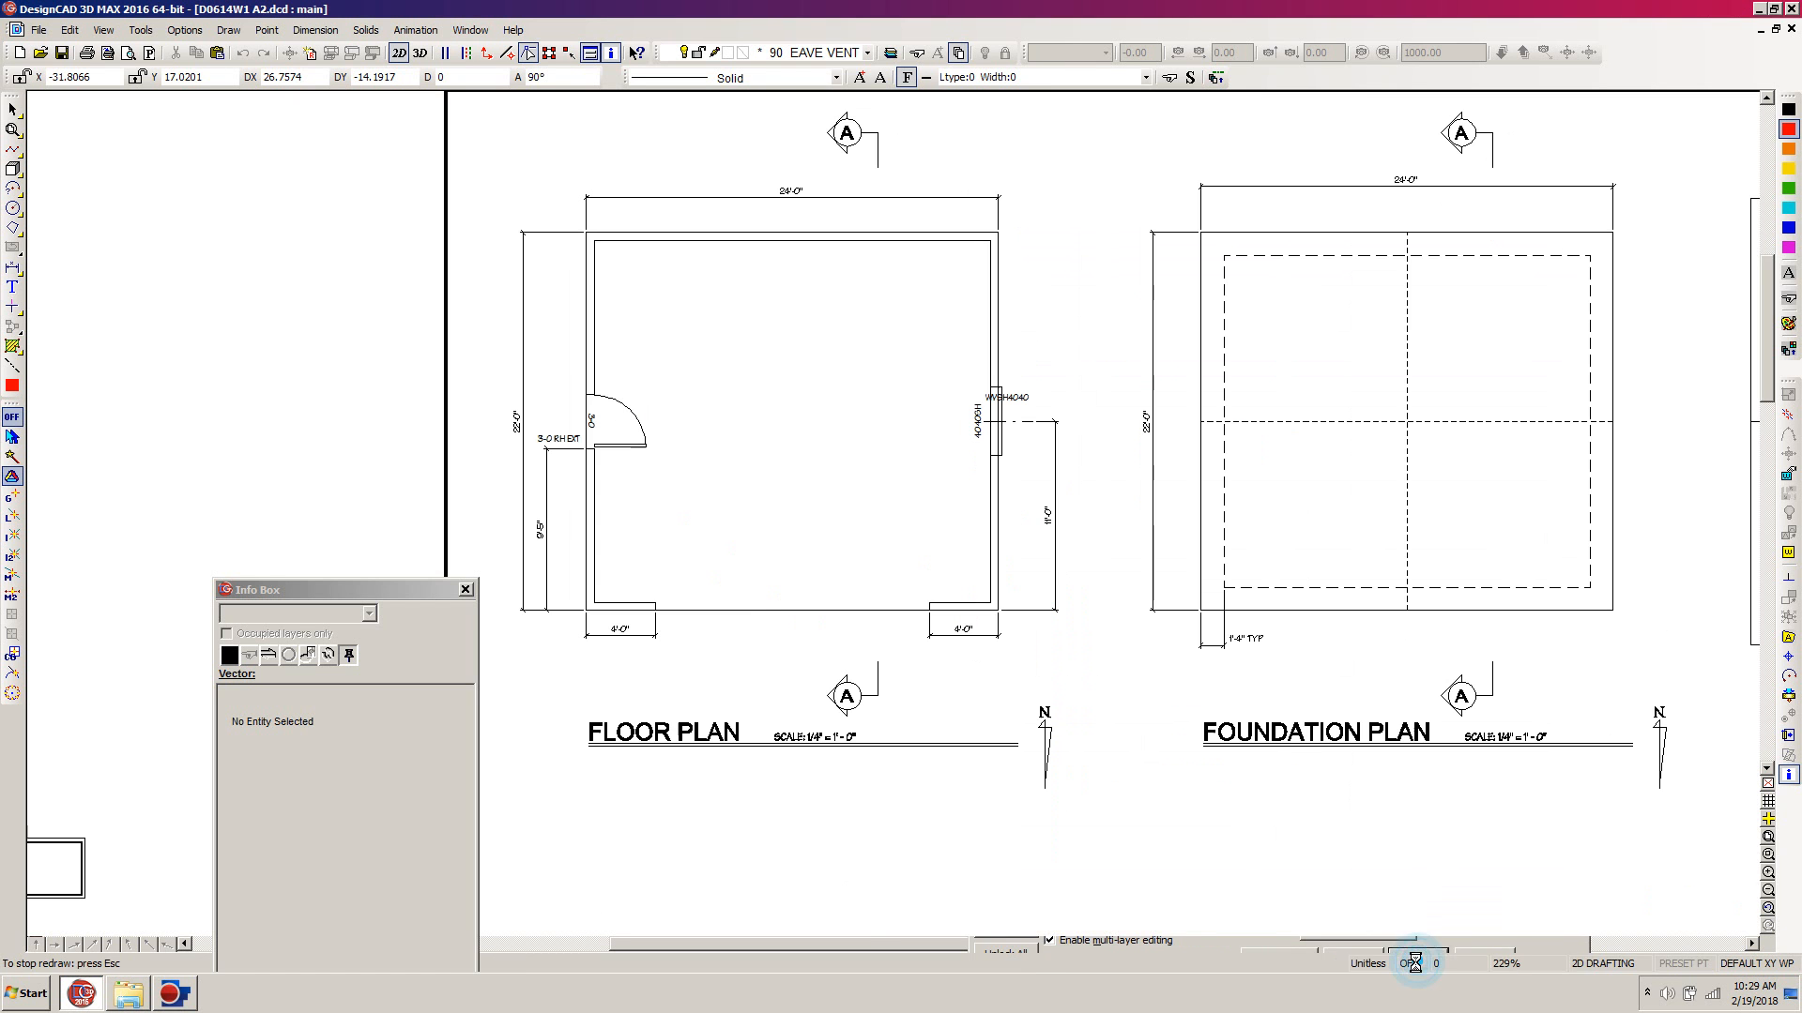
Switch back to the D0614W1 drawing at its floor plan.
click(470, 30)
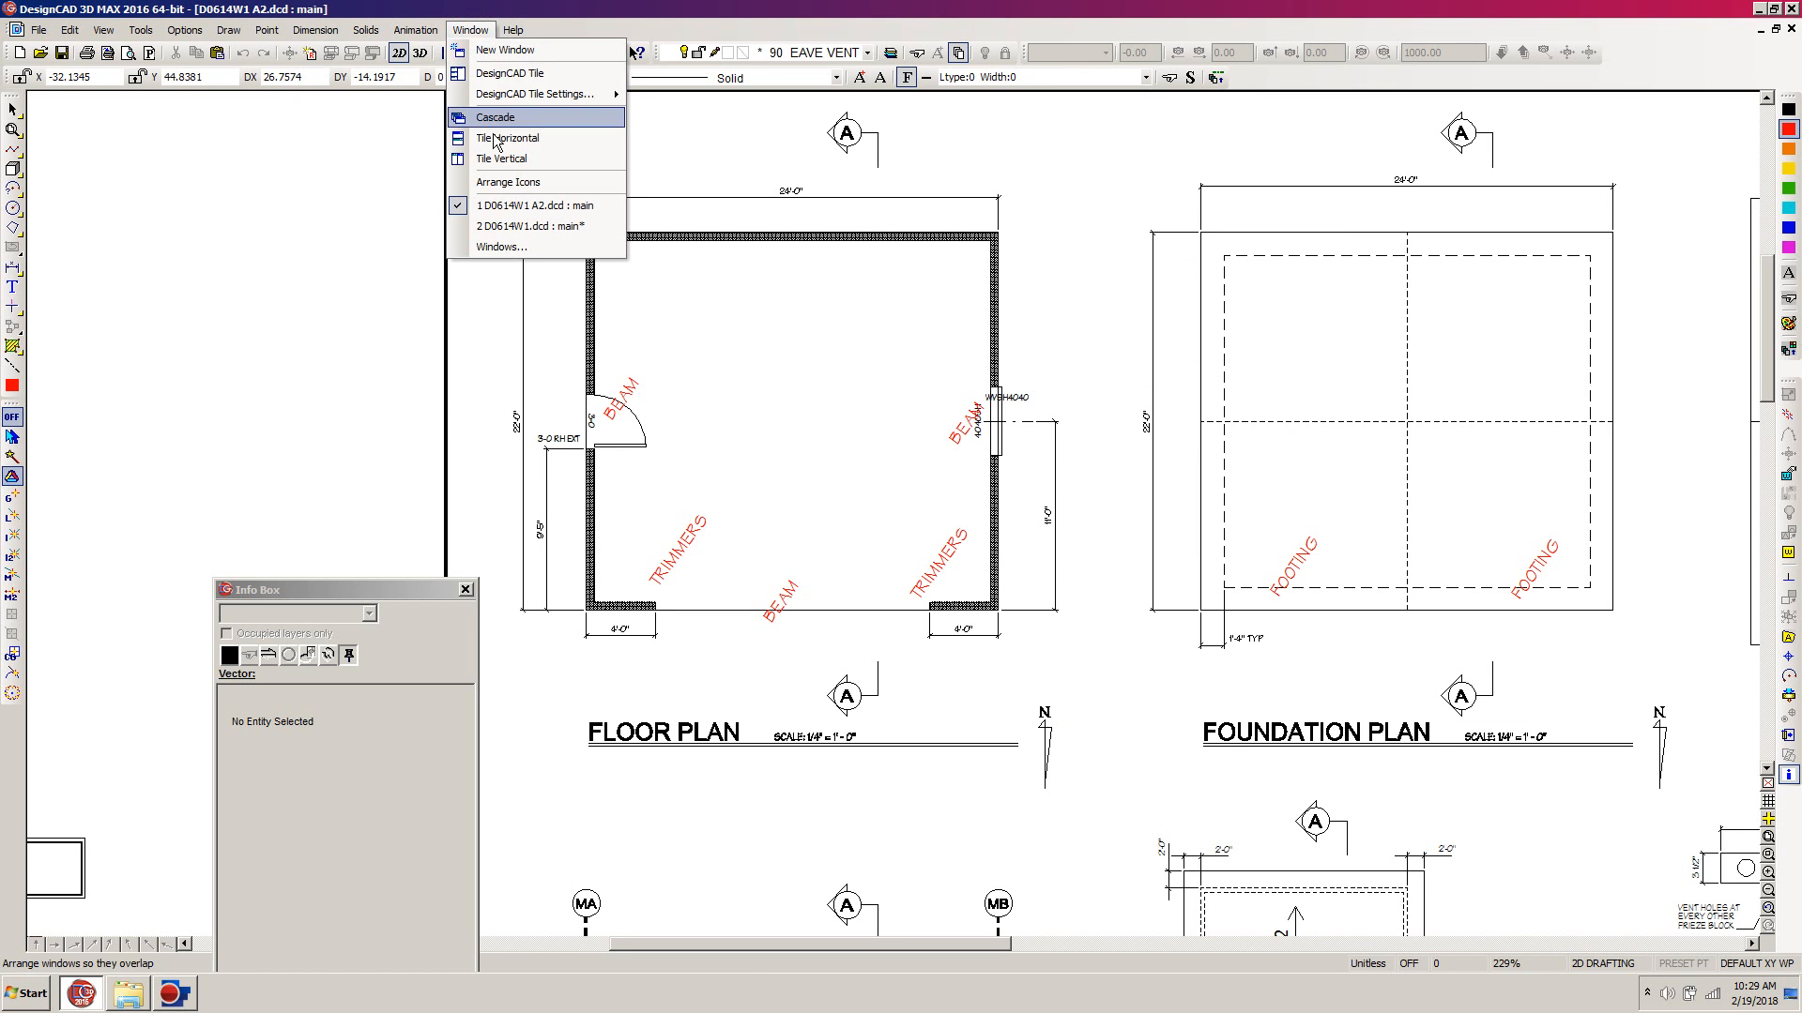
click(512, 228)
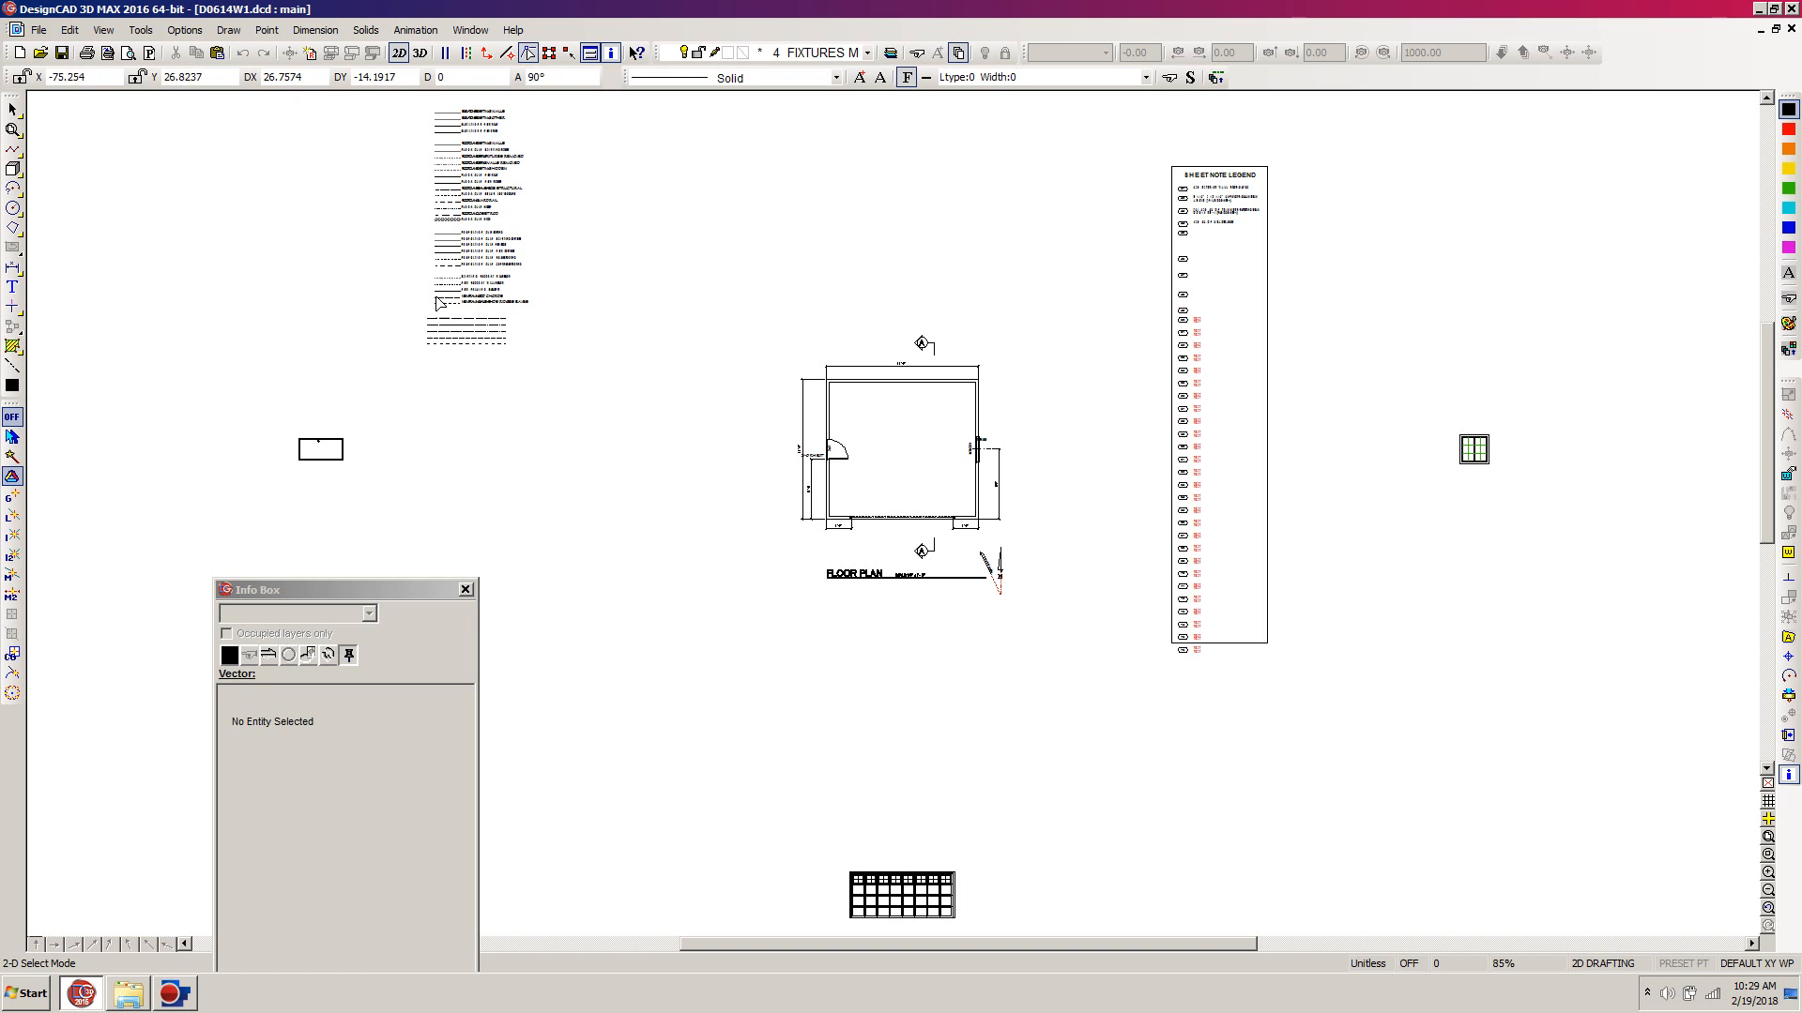
key(z)
click(1037, 349)
click(752, 559)
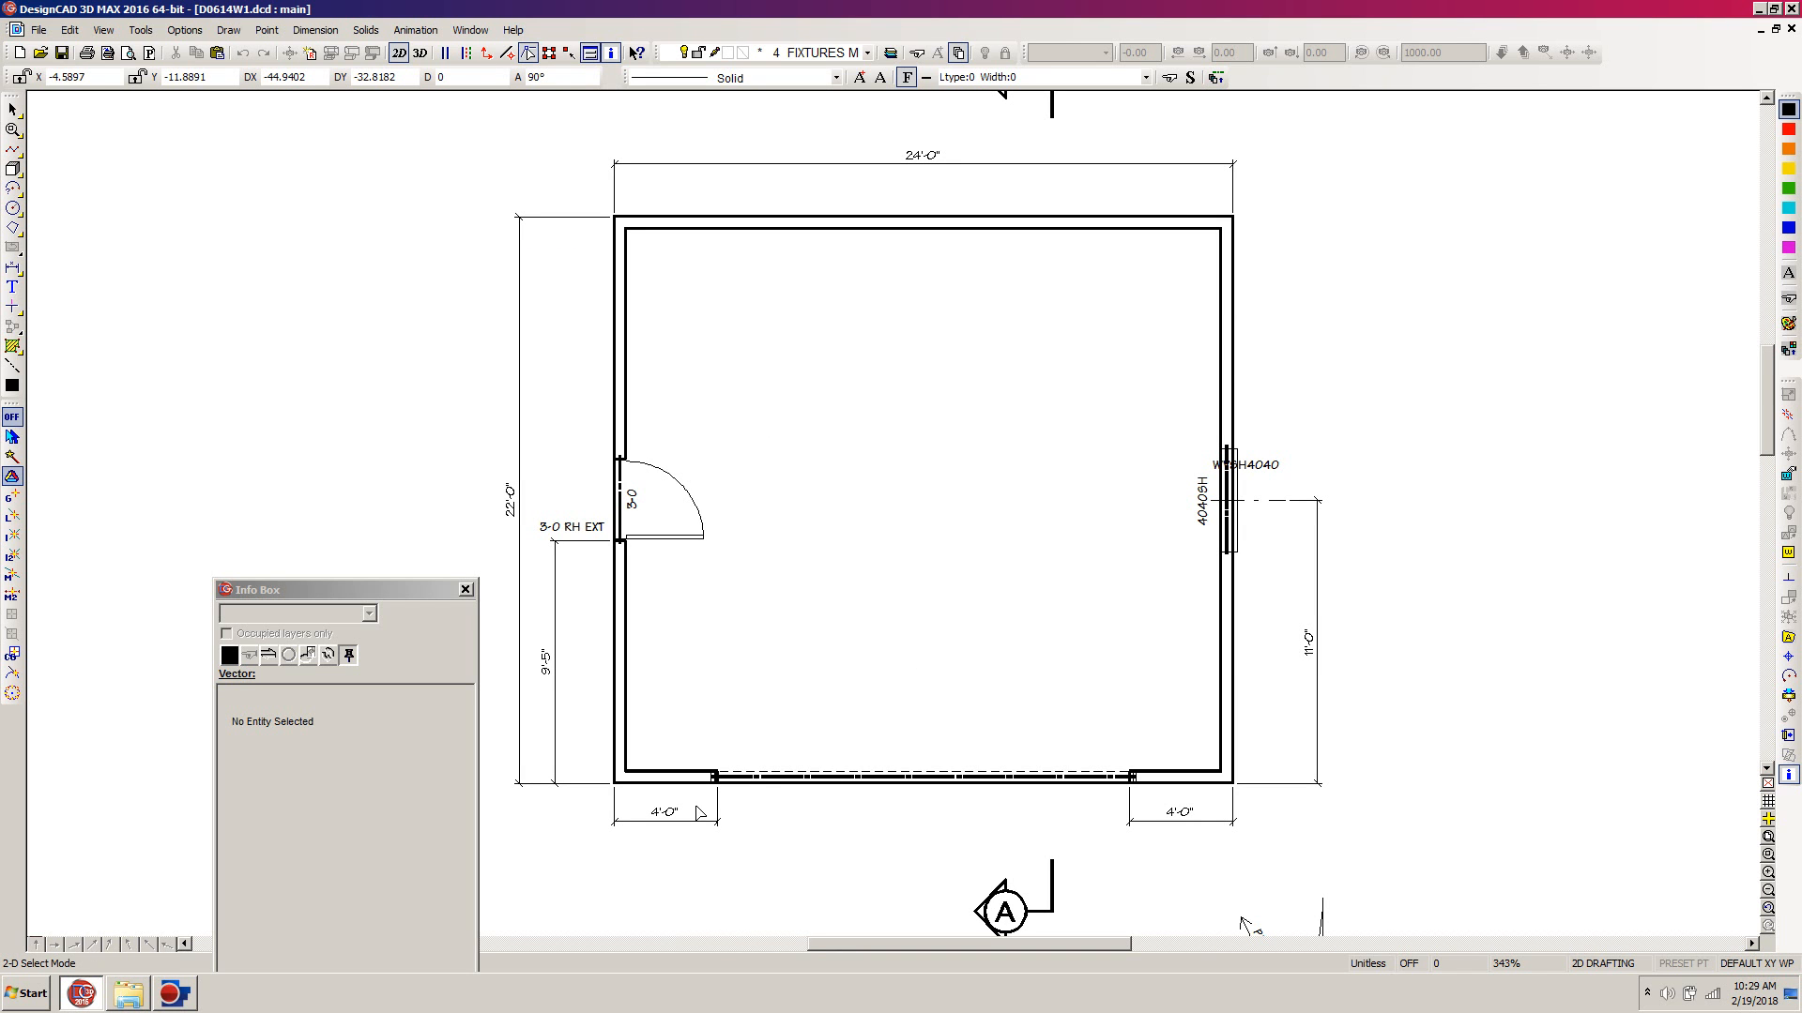
drag(692, 801, 1163, 754)
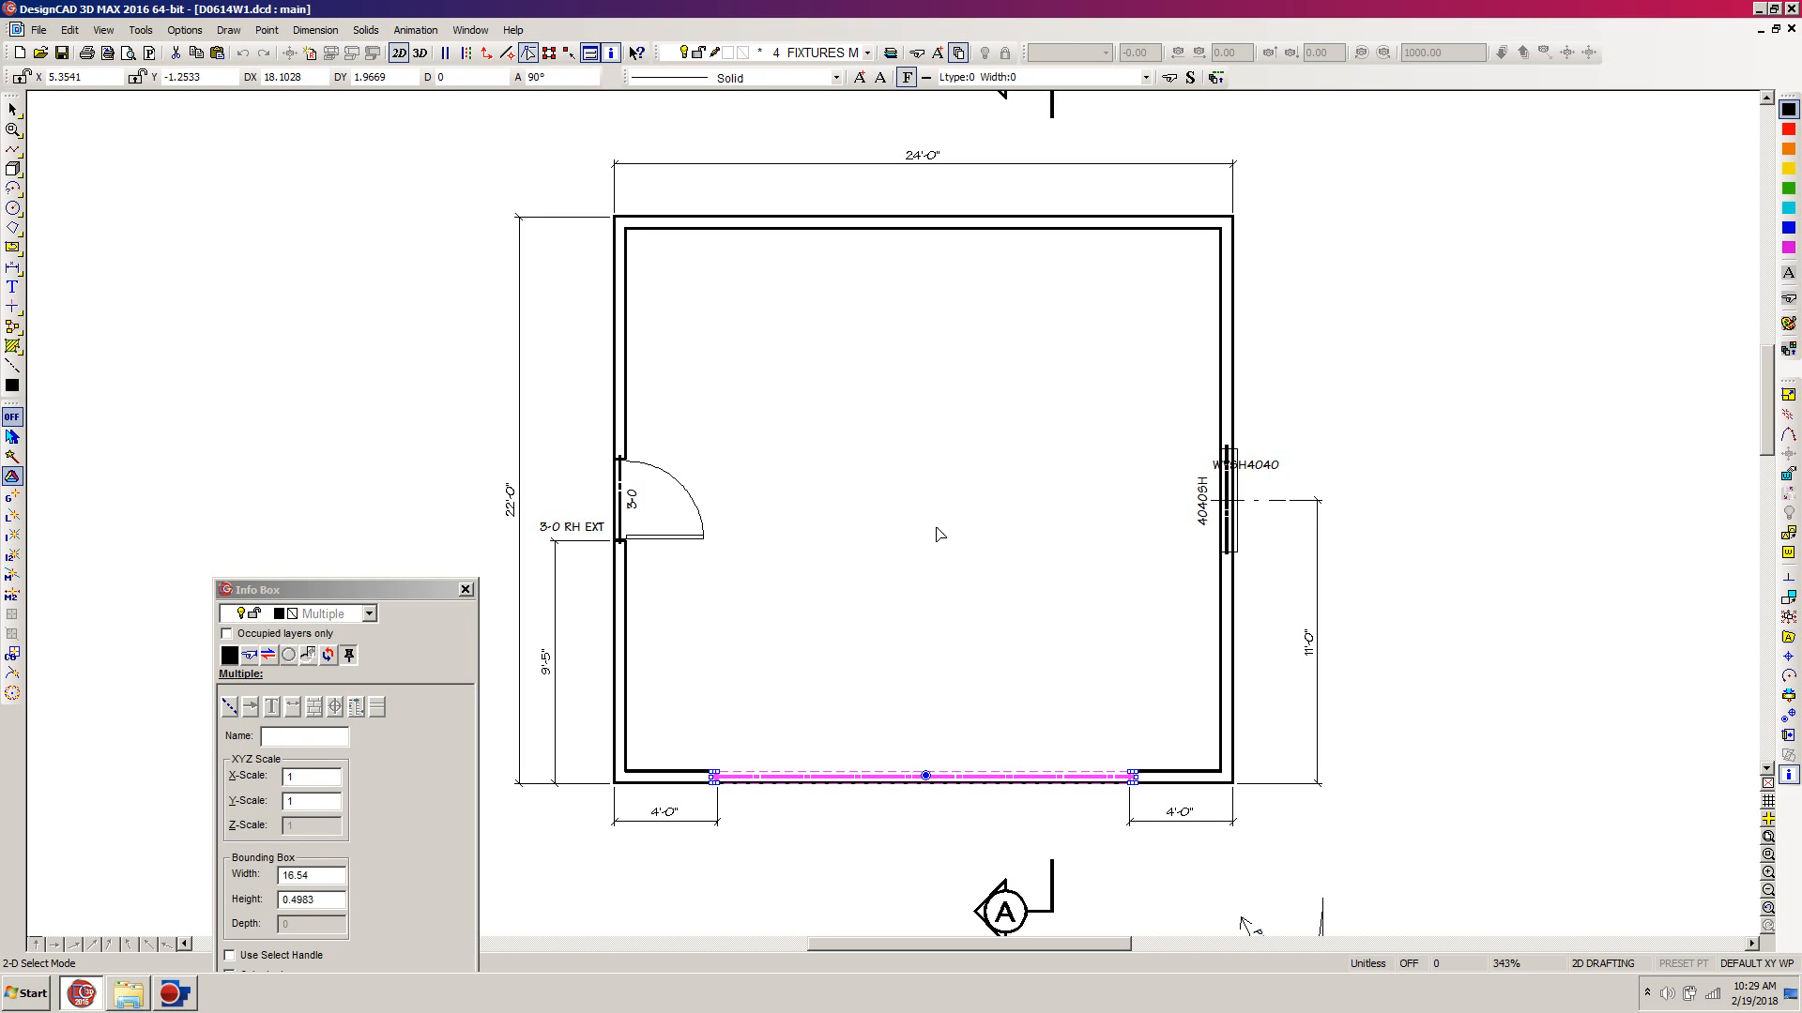
shift+click(622, 531)
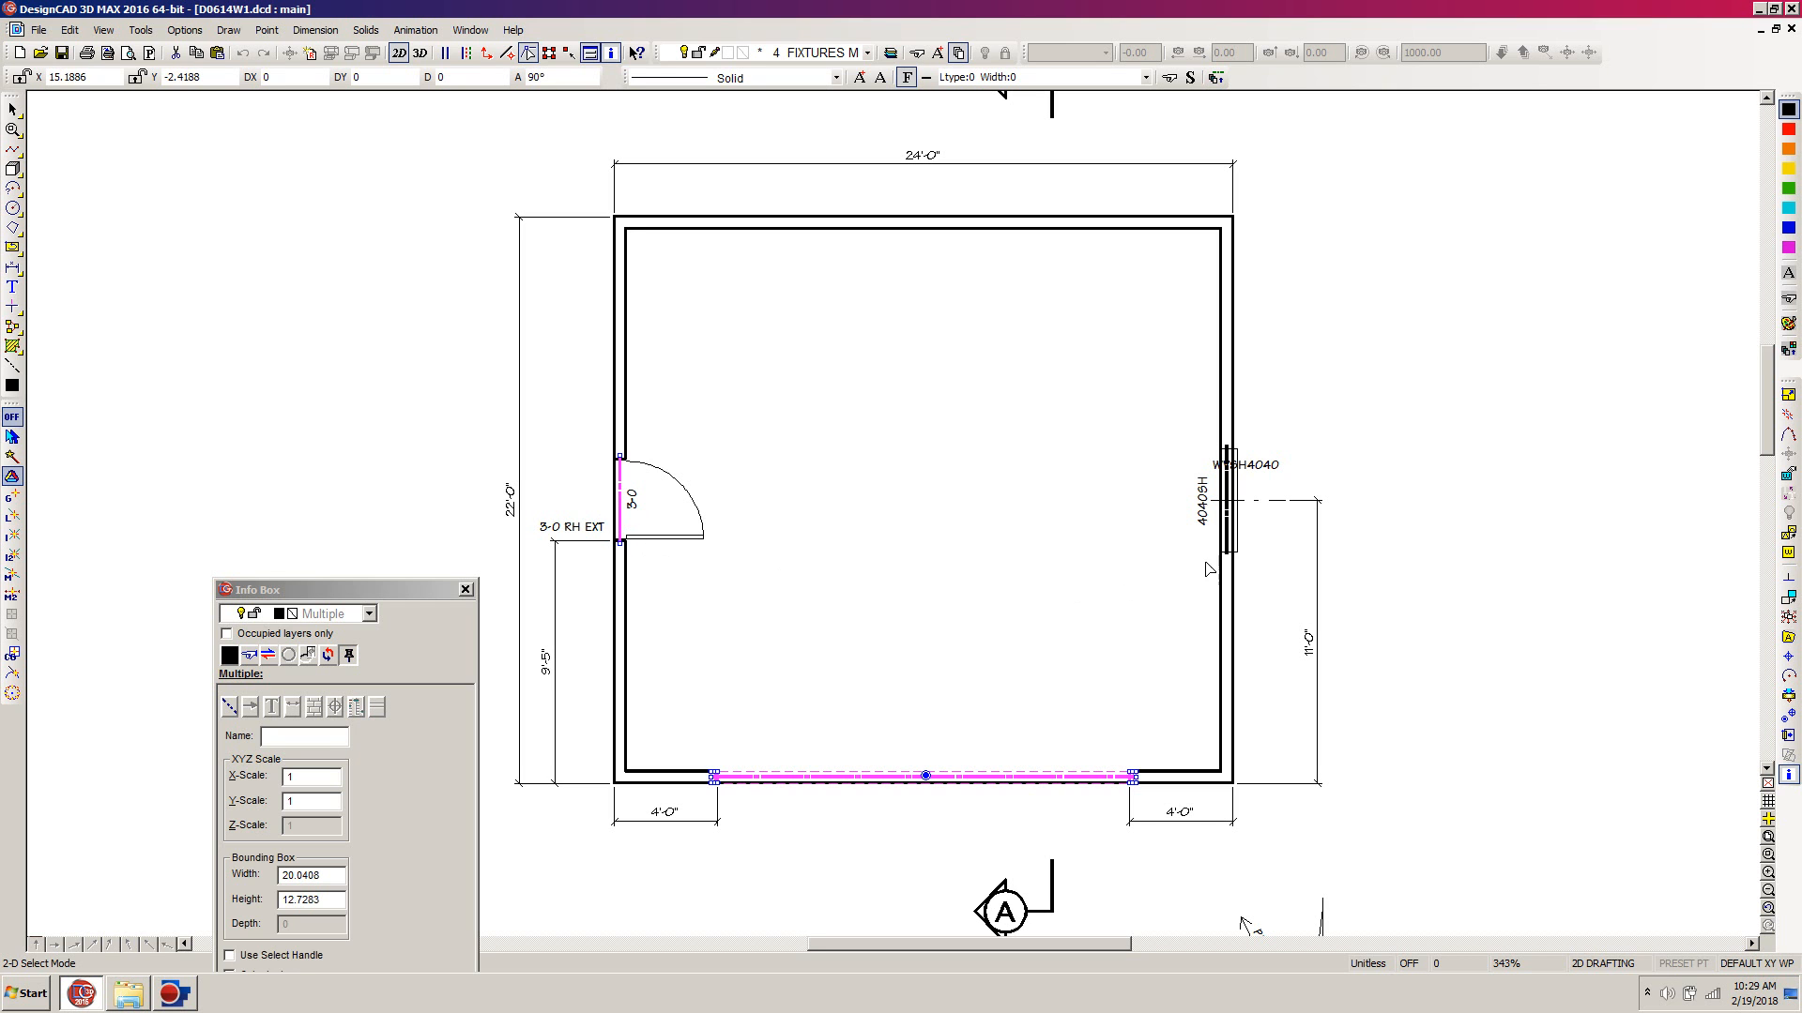
shift+click(1229, 535)
click(635, 502)
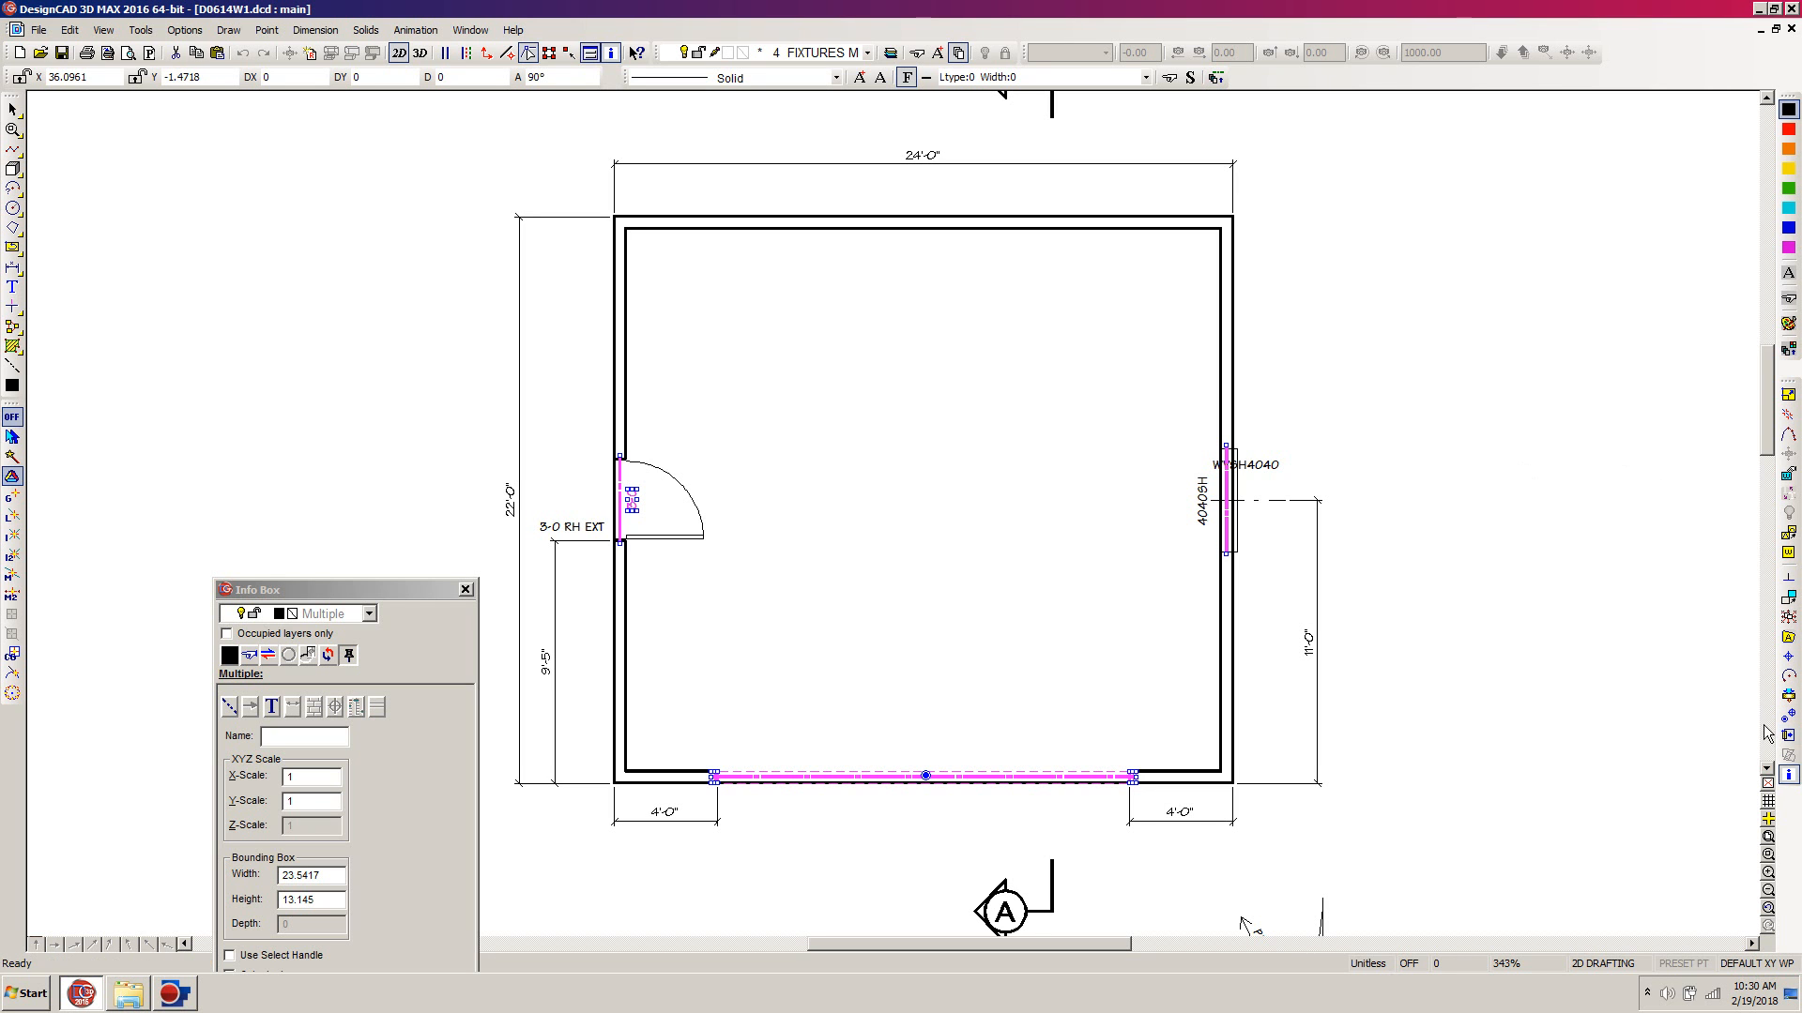
click(1387, 402)
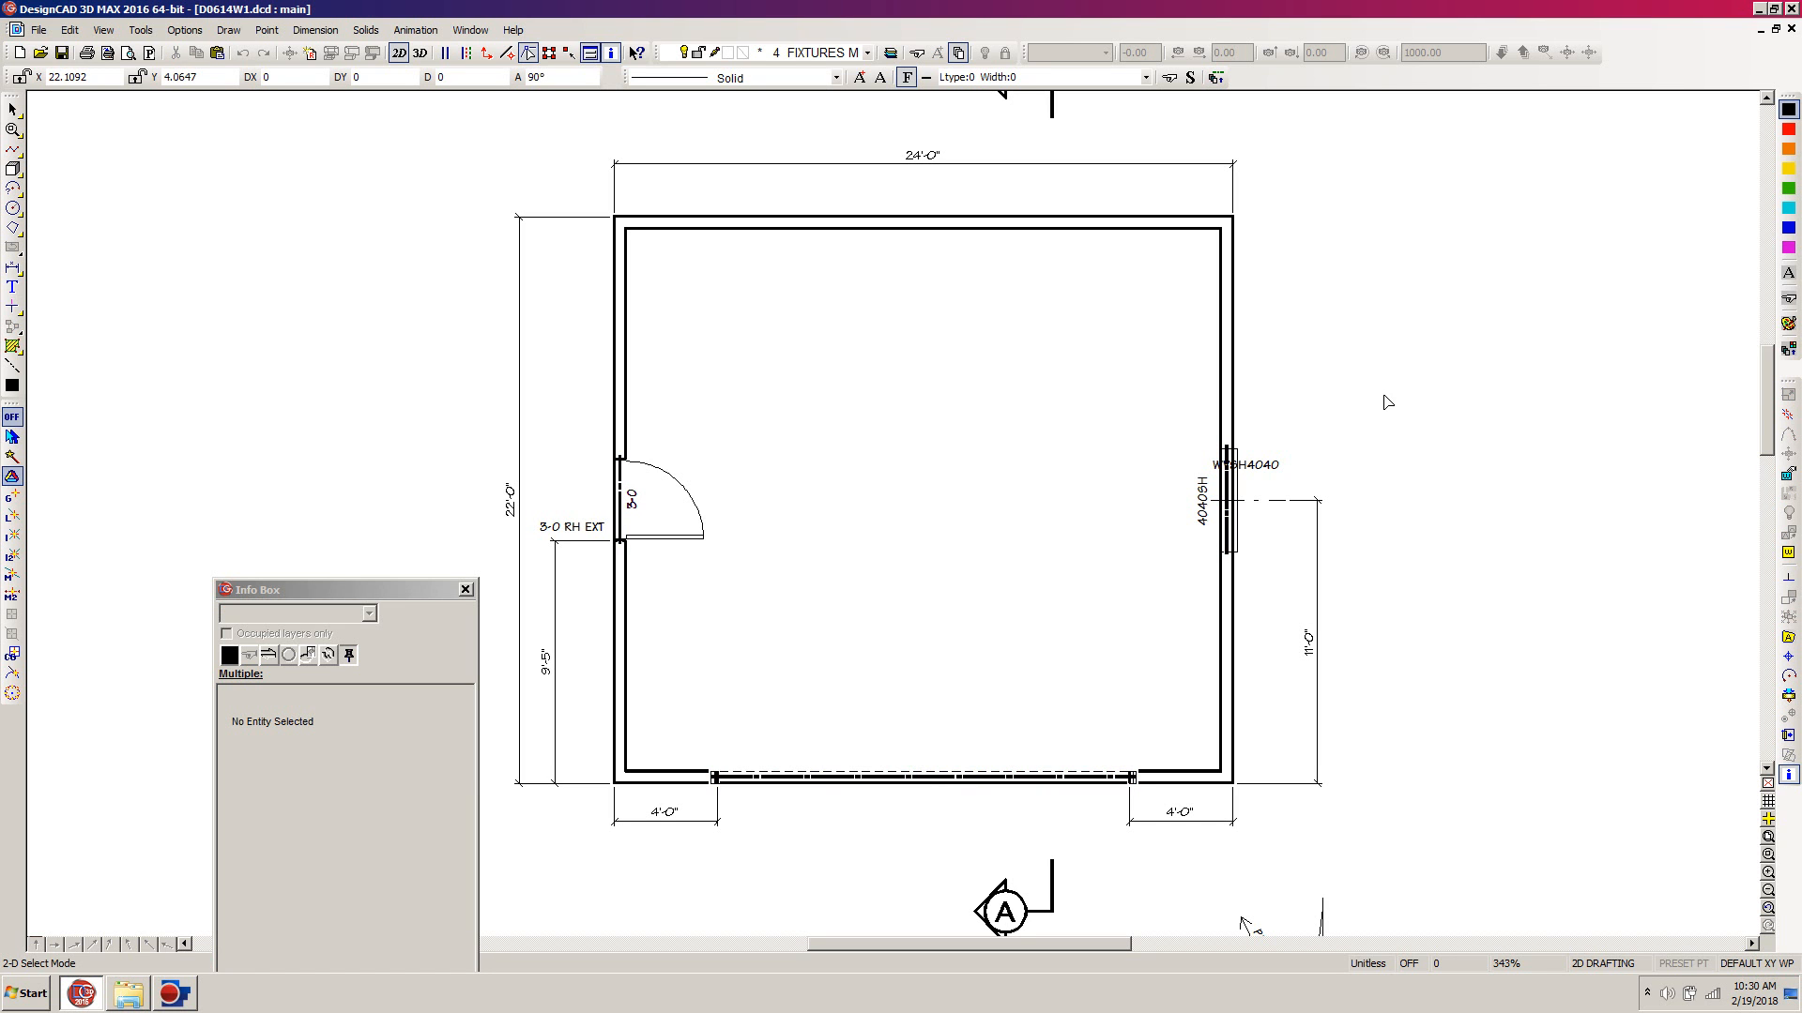
Copy the door's 3-0 text and its 3-0 RH EXT attribute to just inside the wide opening, with the attribute above the text.
click(642, 519)
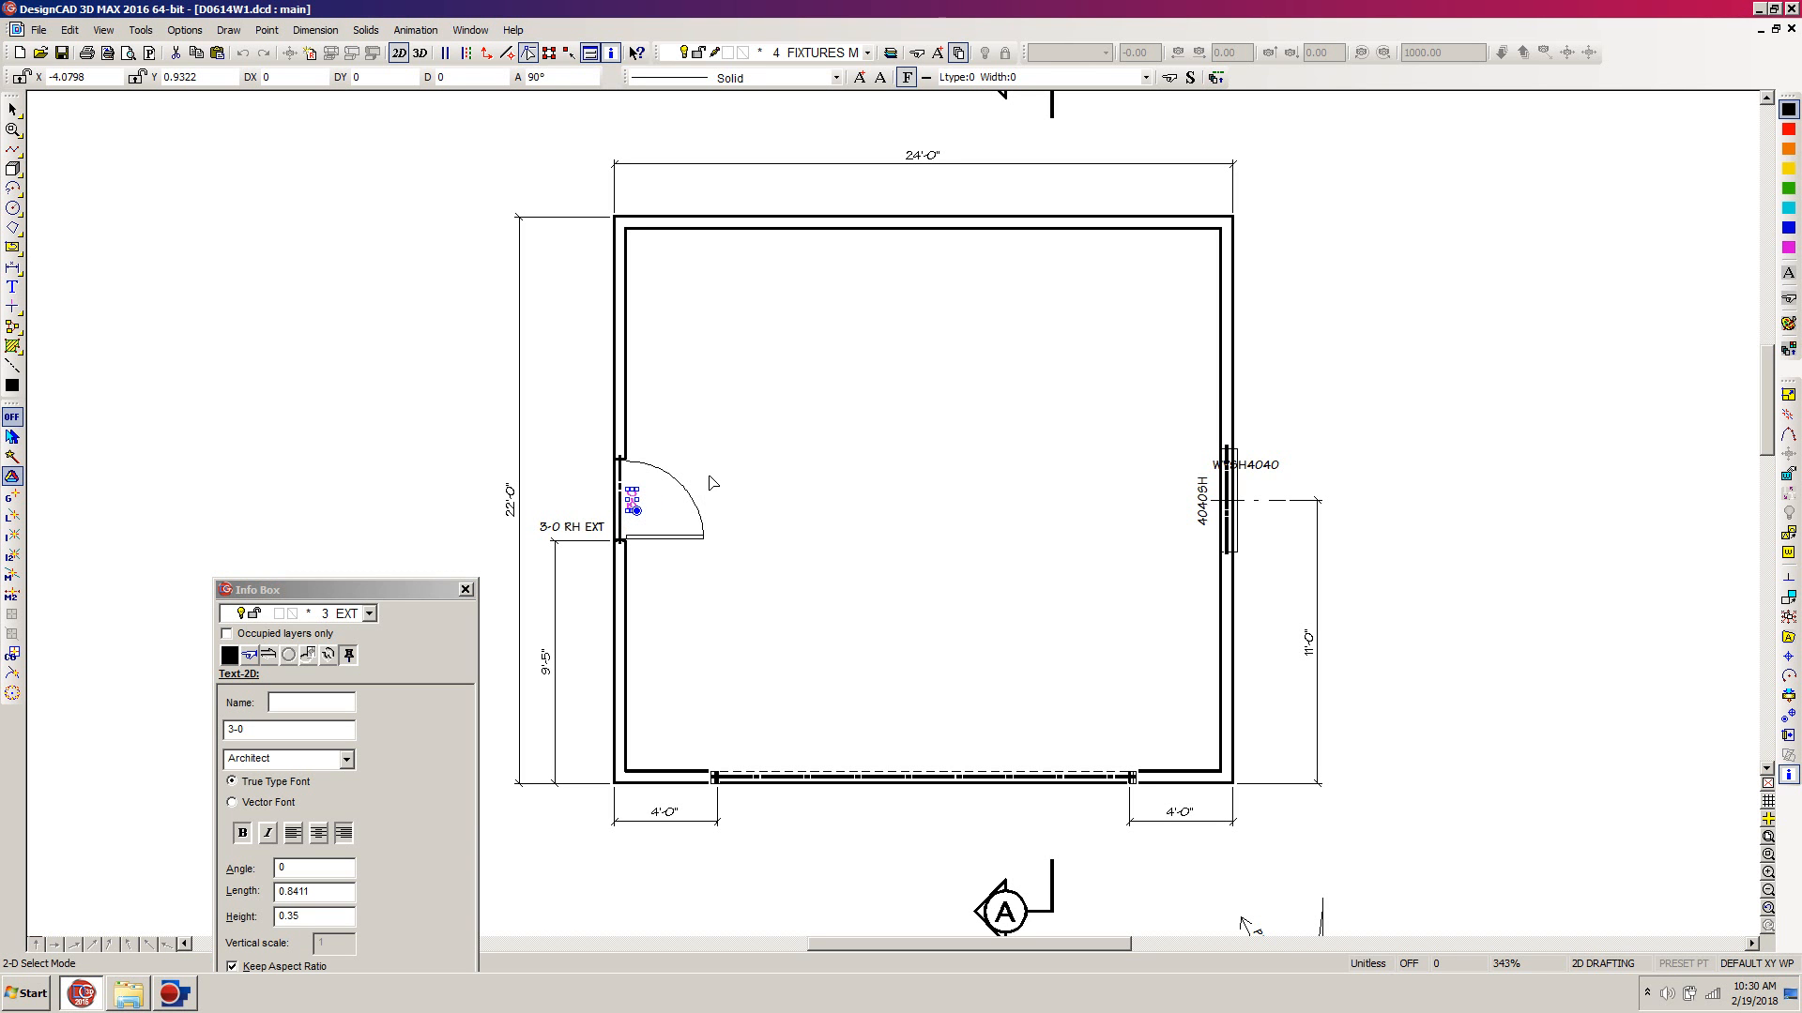
key(c)
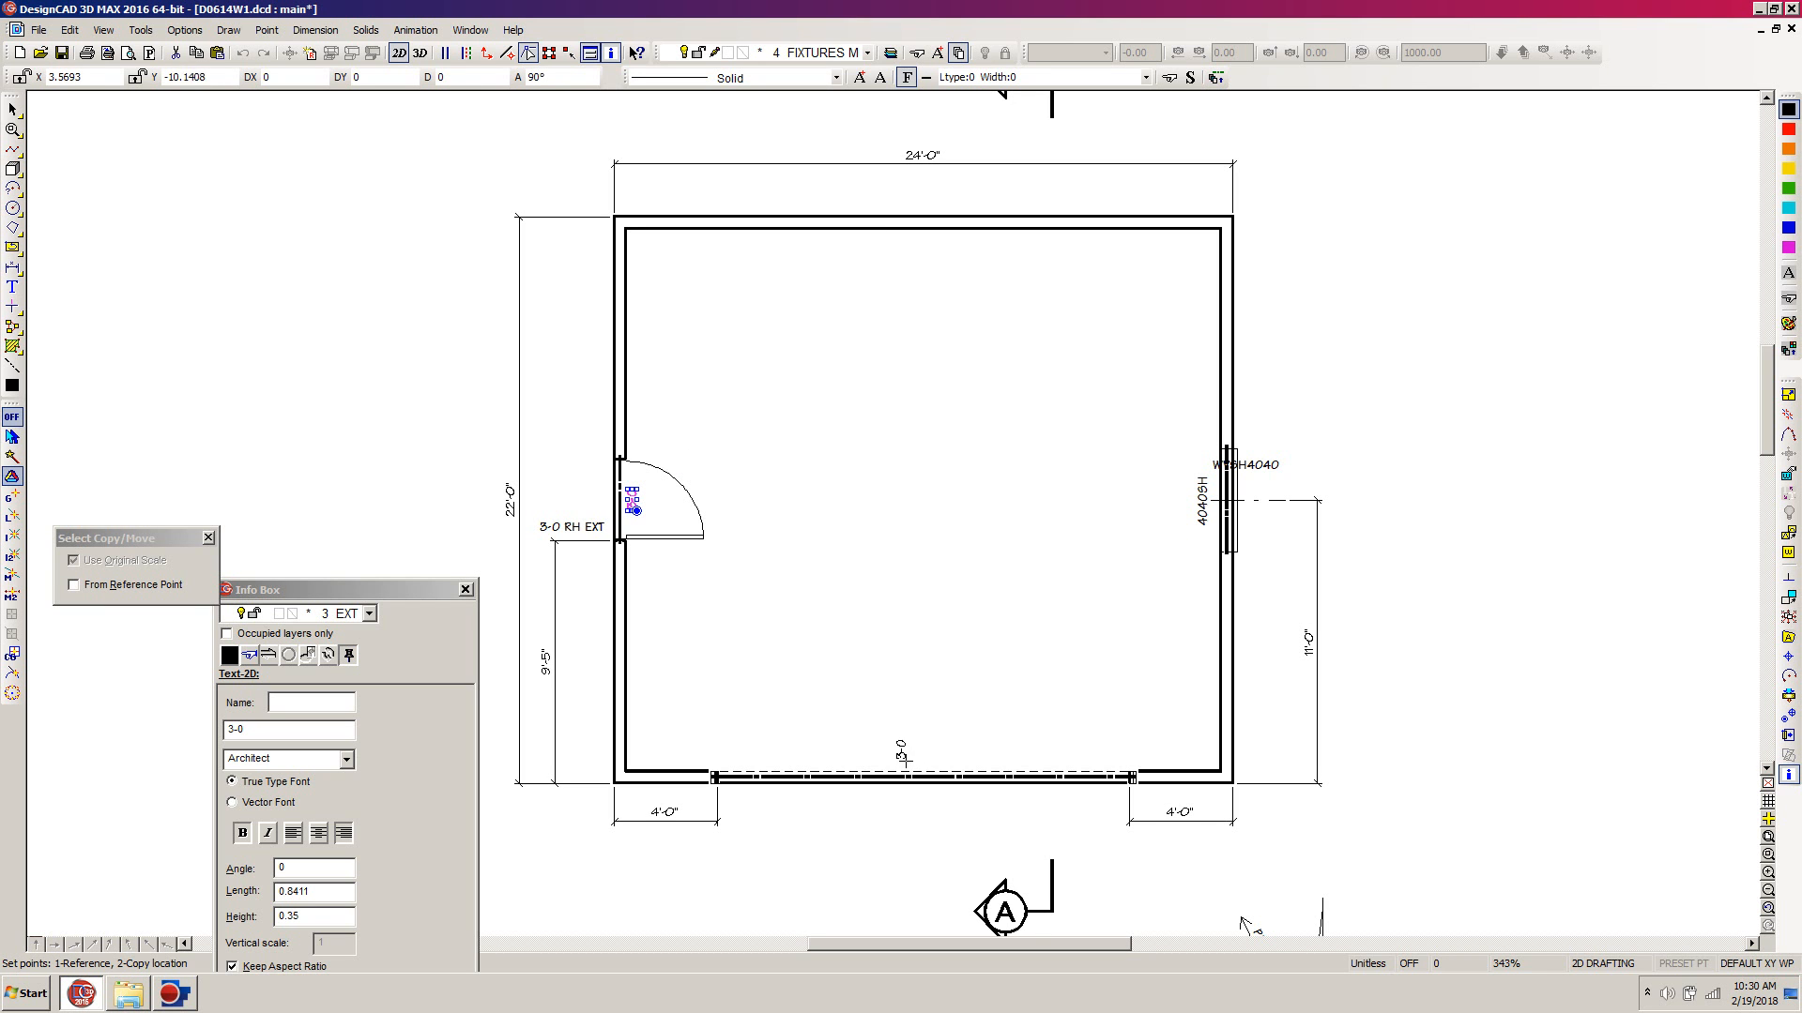
click(884, 757)
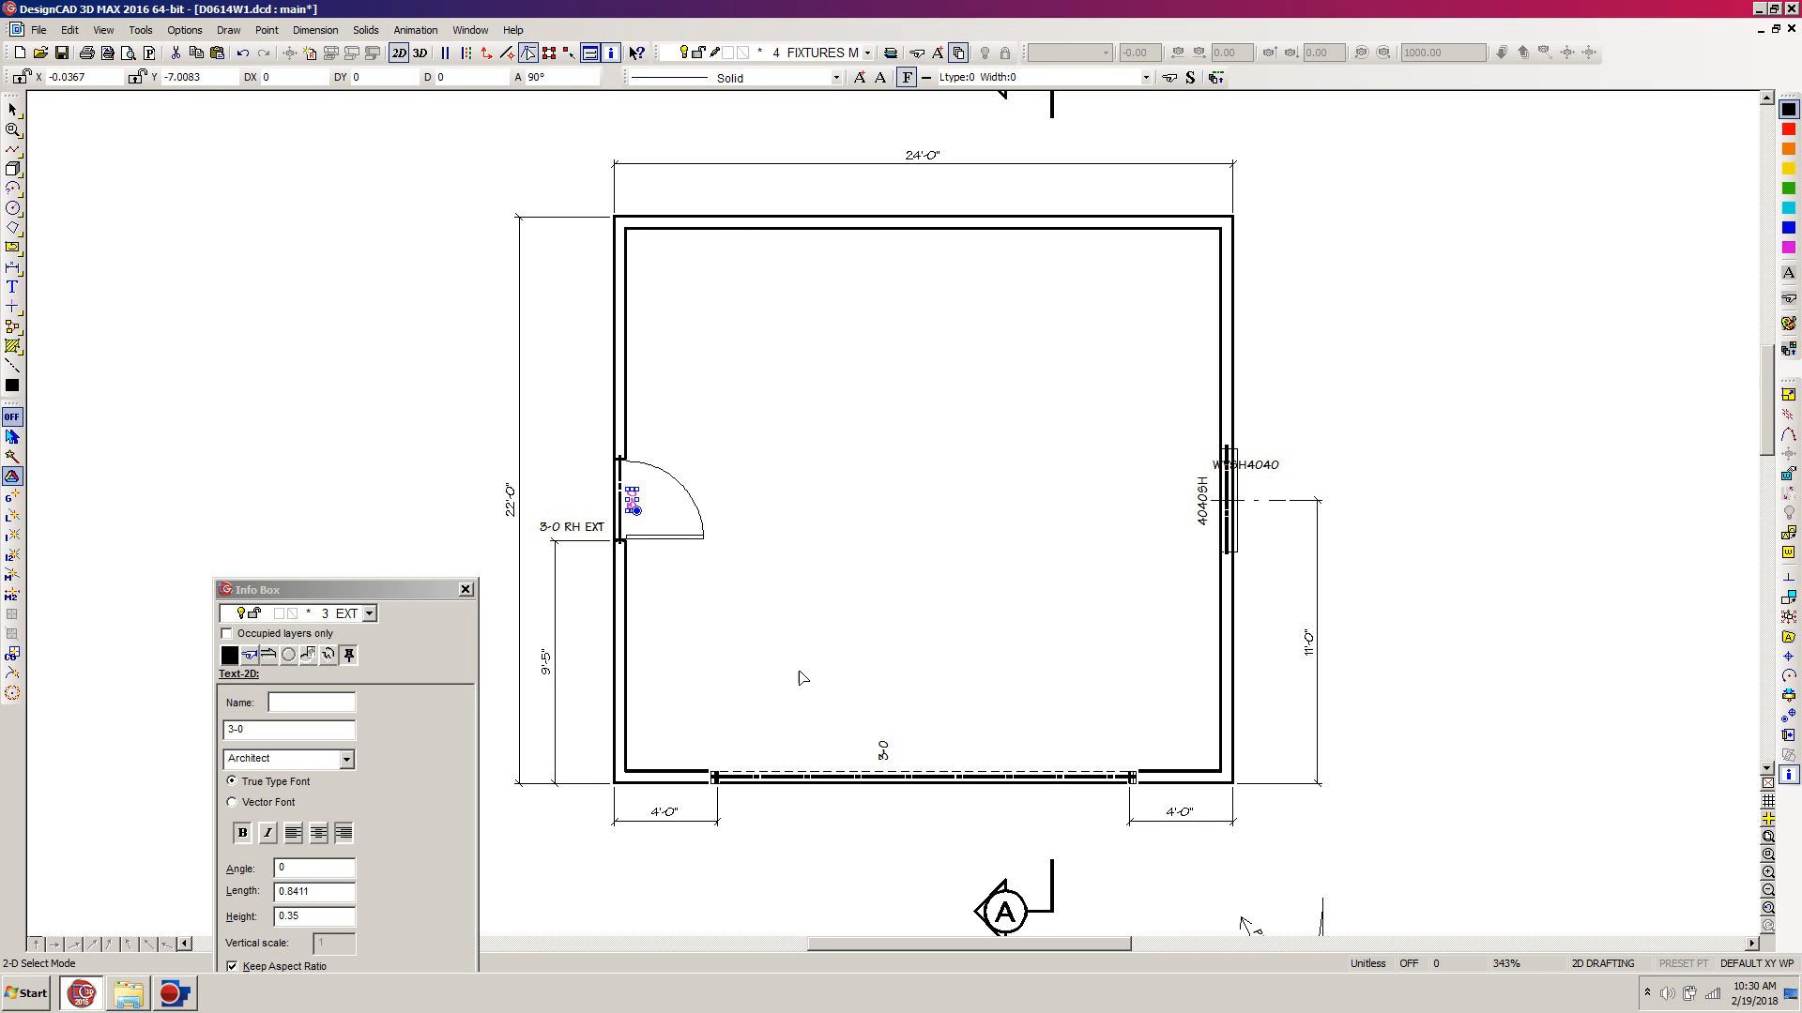
click(546, 516)
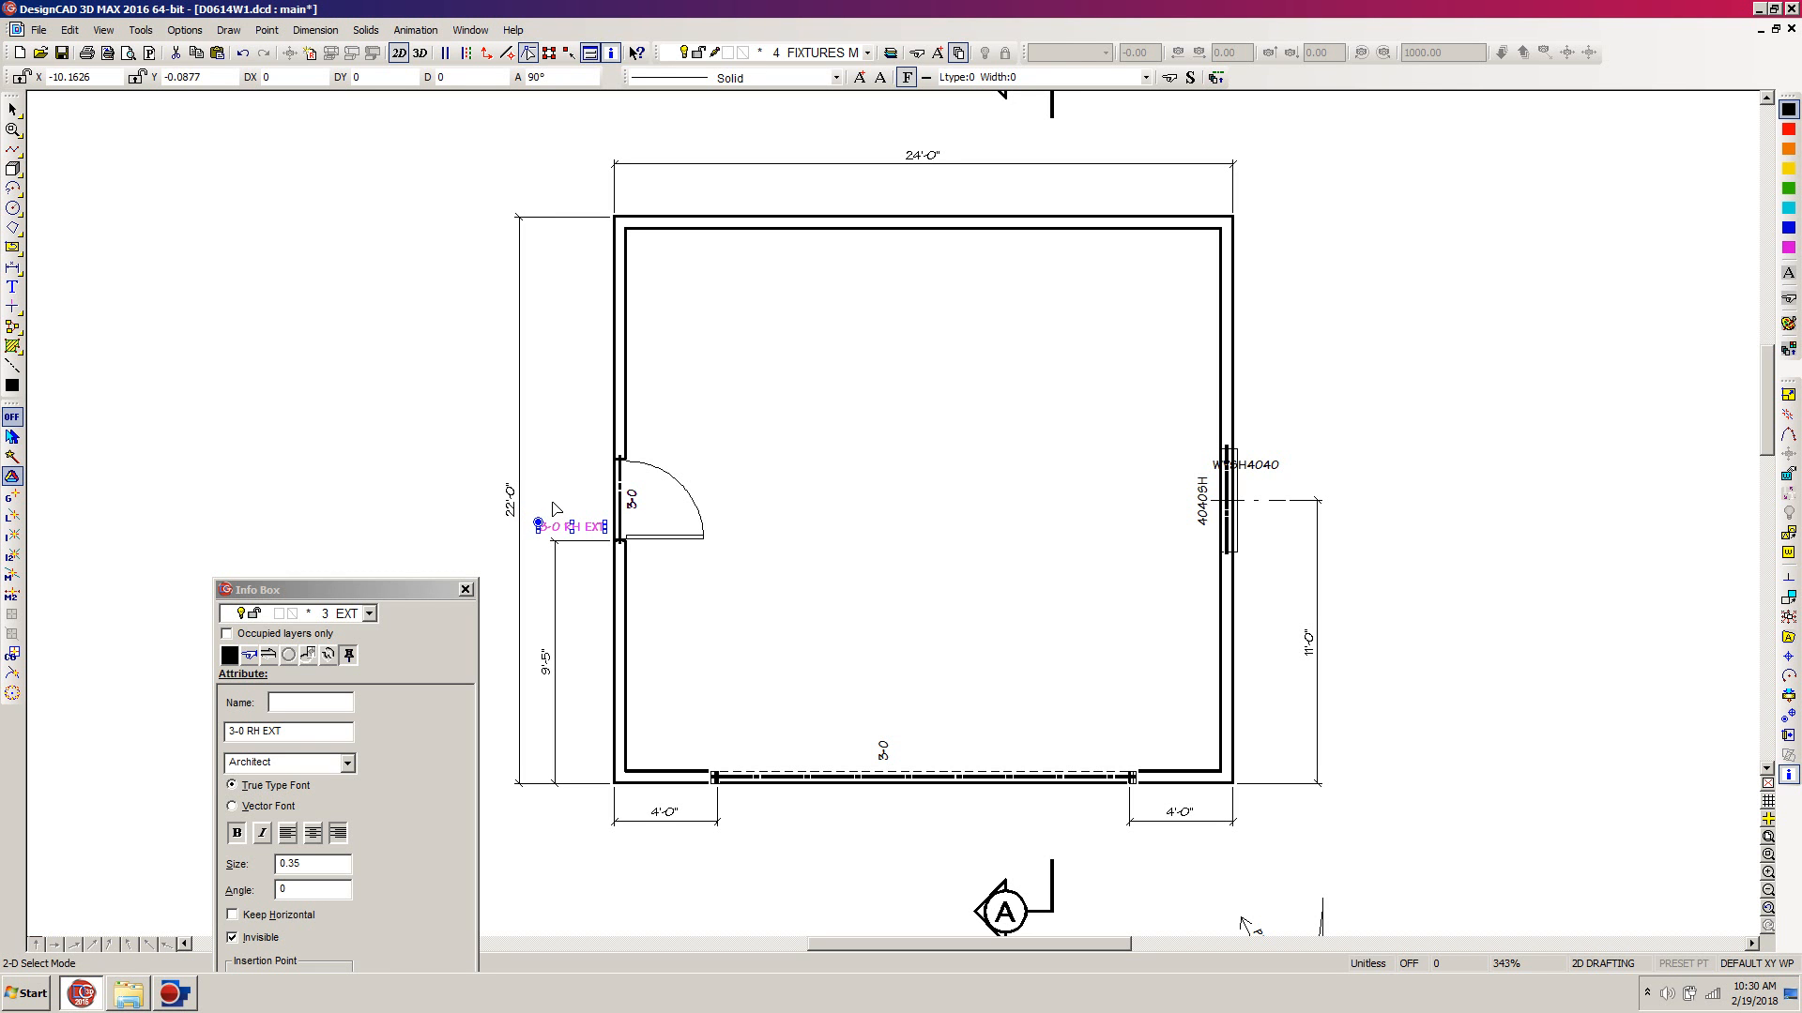
key(ctrl+c)
click(869, 721)
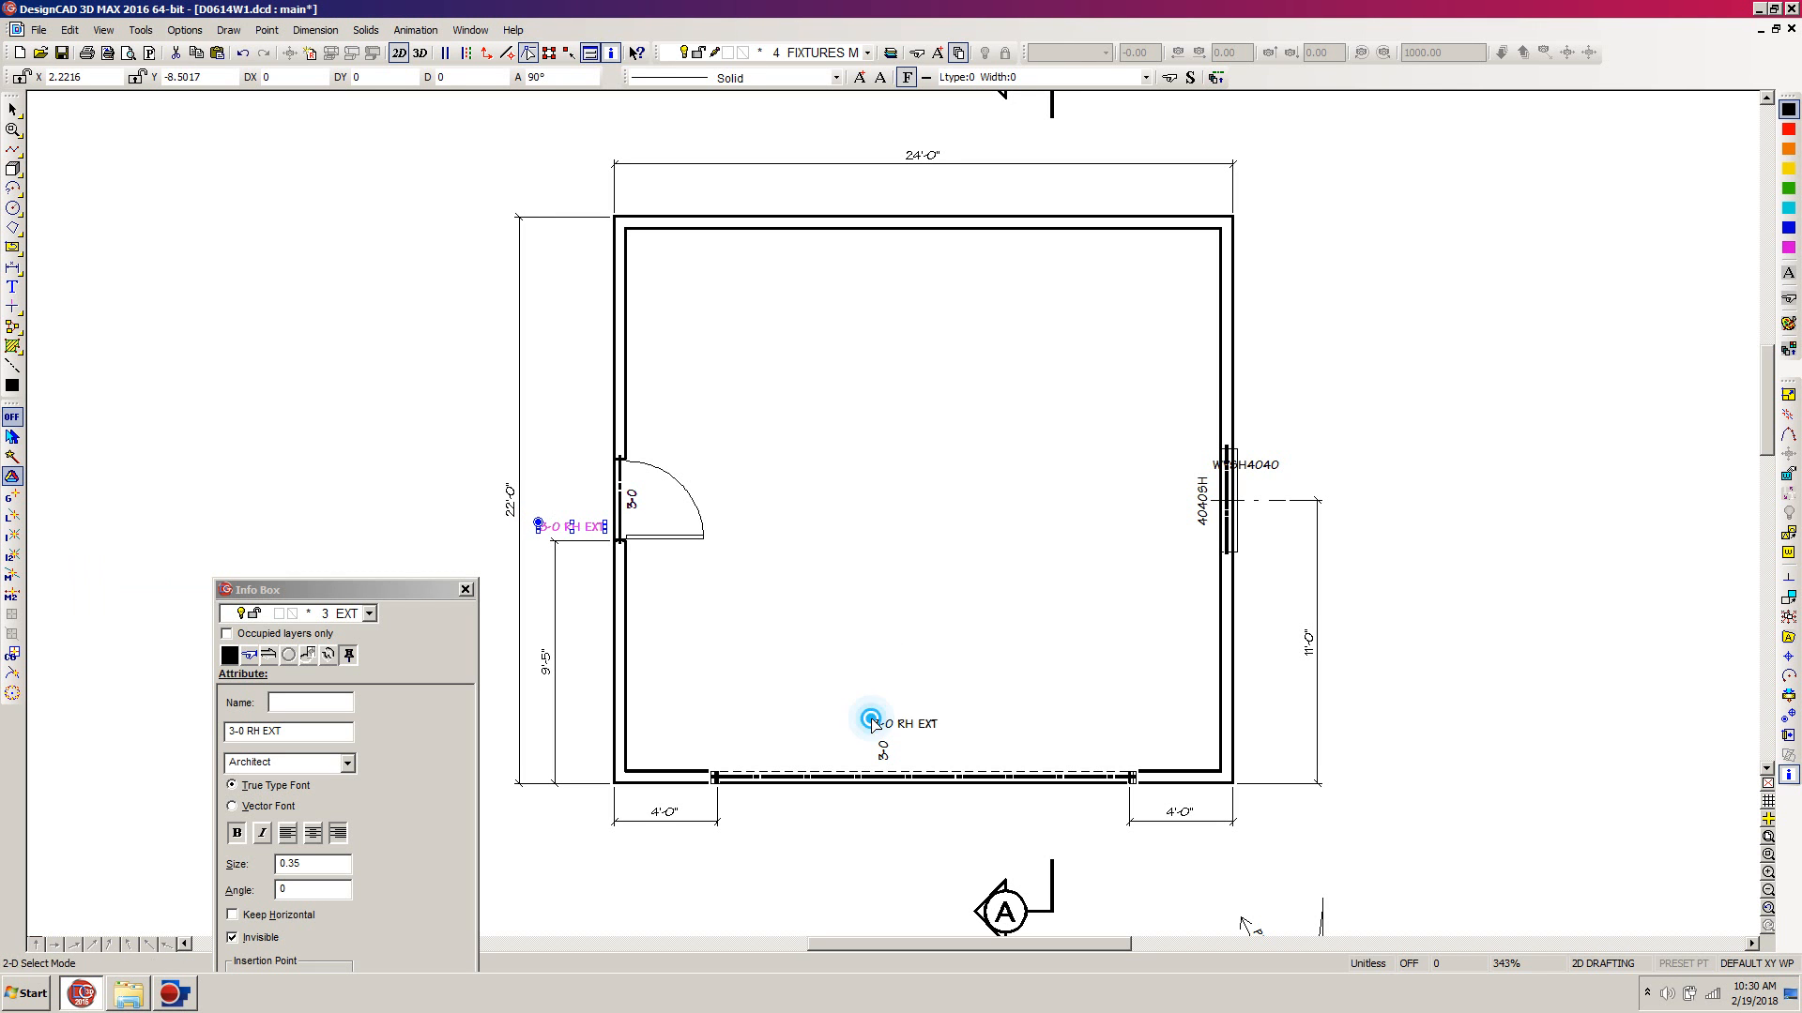
Rotate the copied 3-0 text at the wide opening by 90 degrees about its selection handle.
click(891, 762)
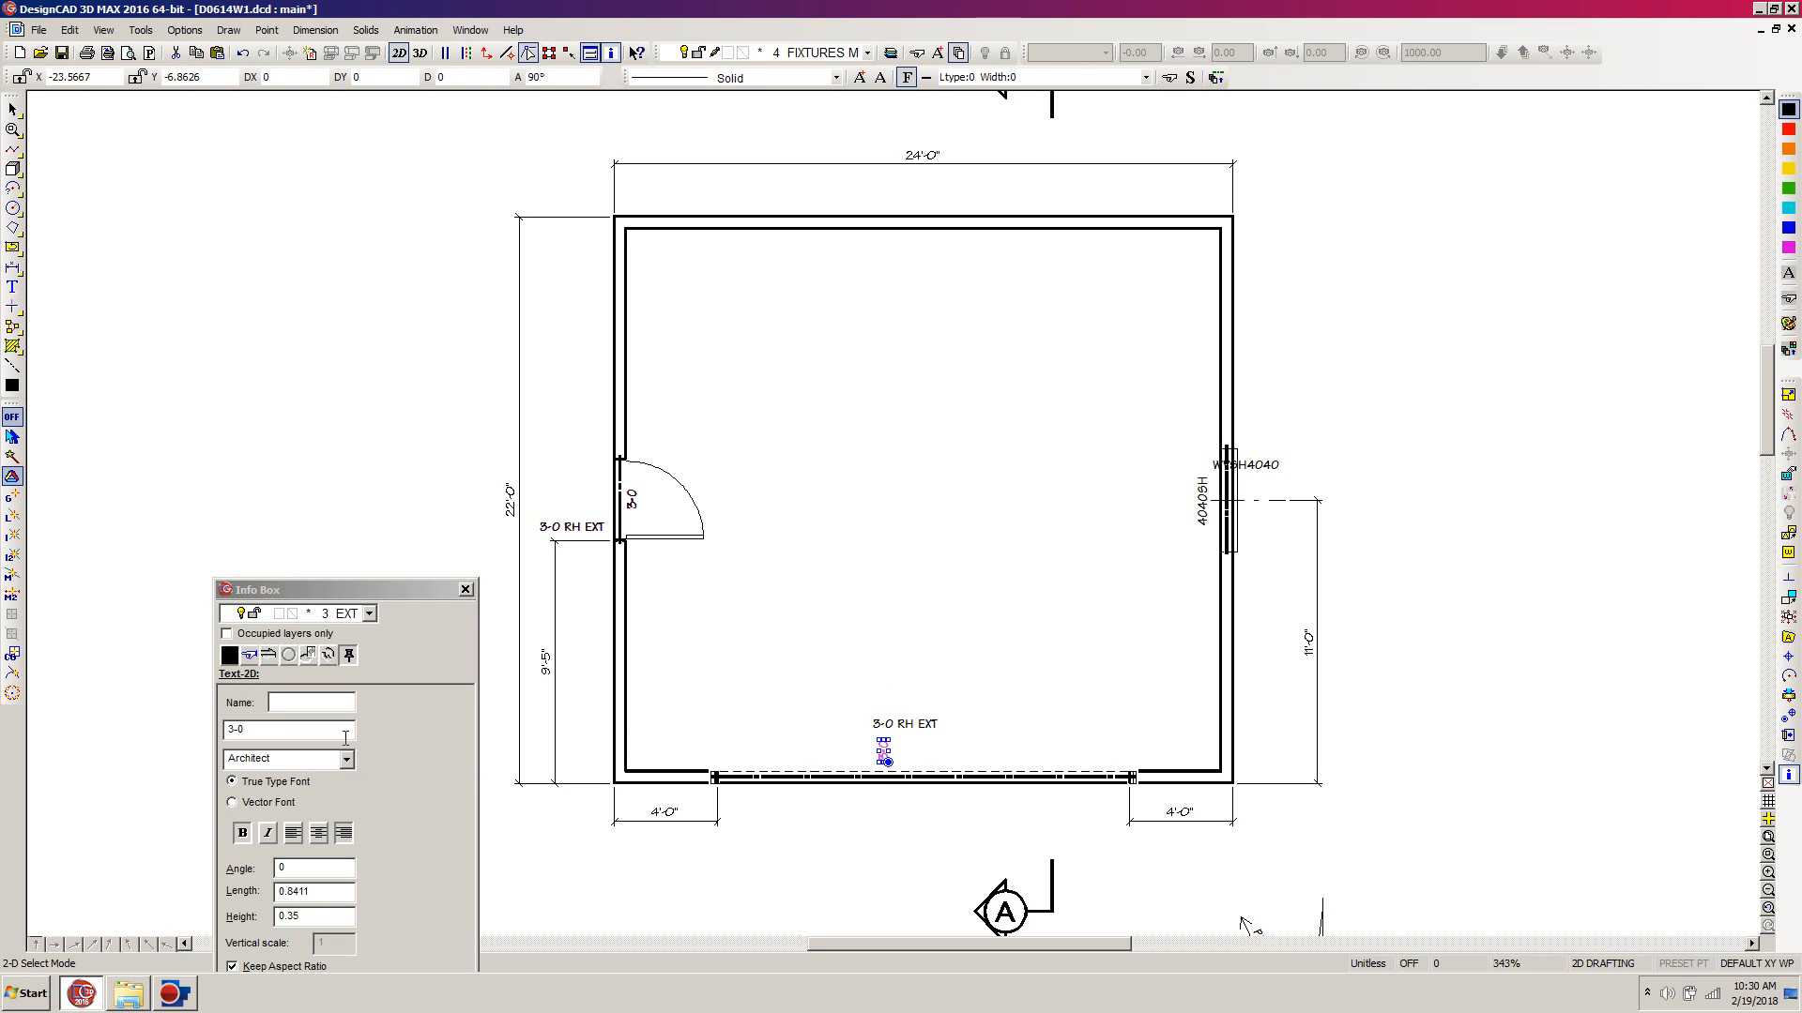
text(r)
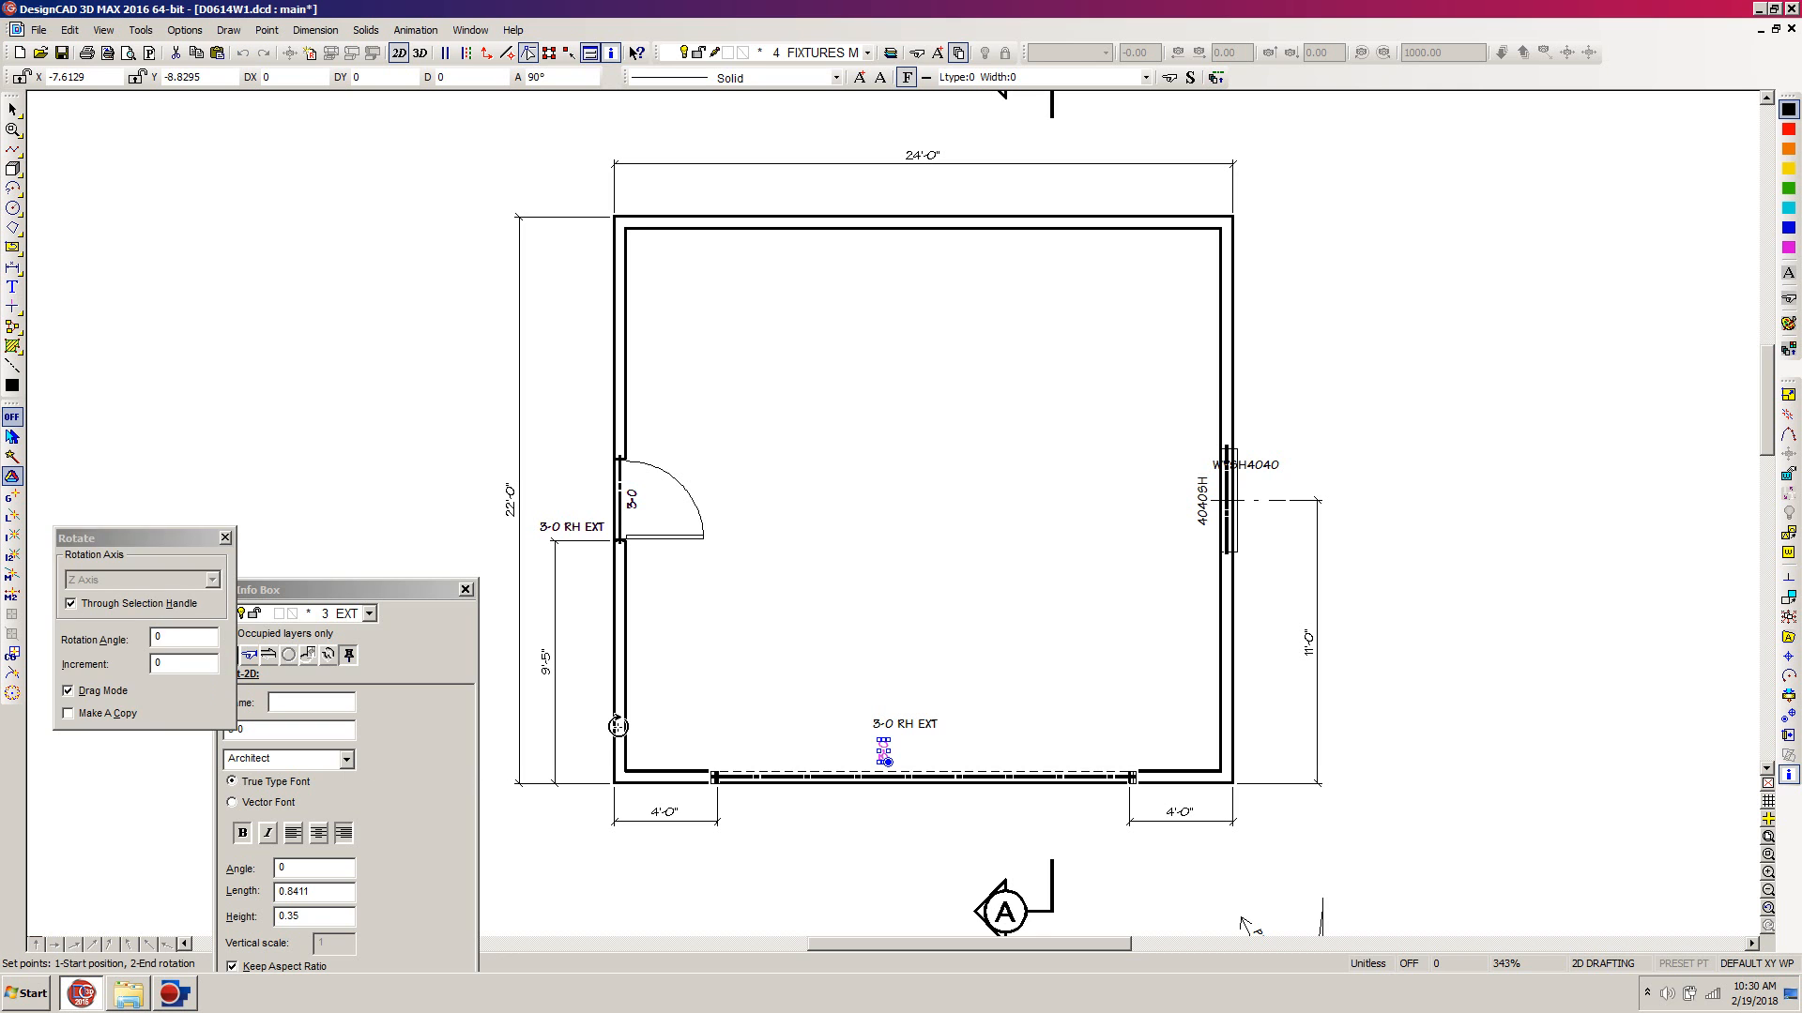
text(90)
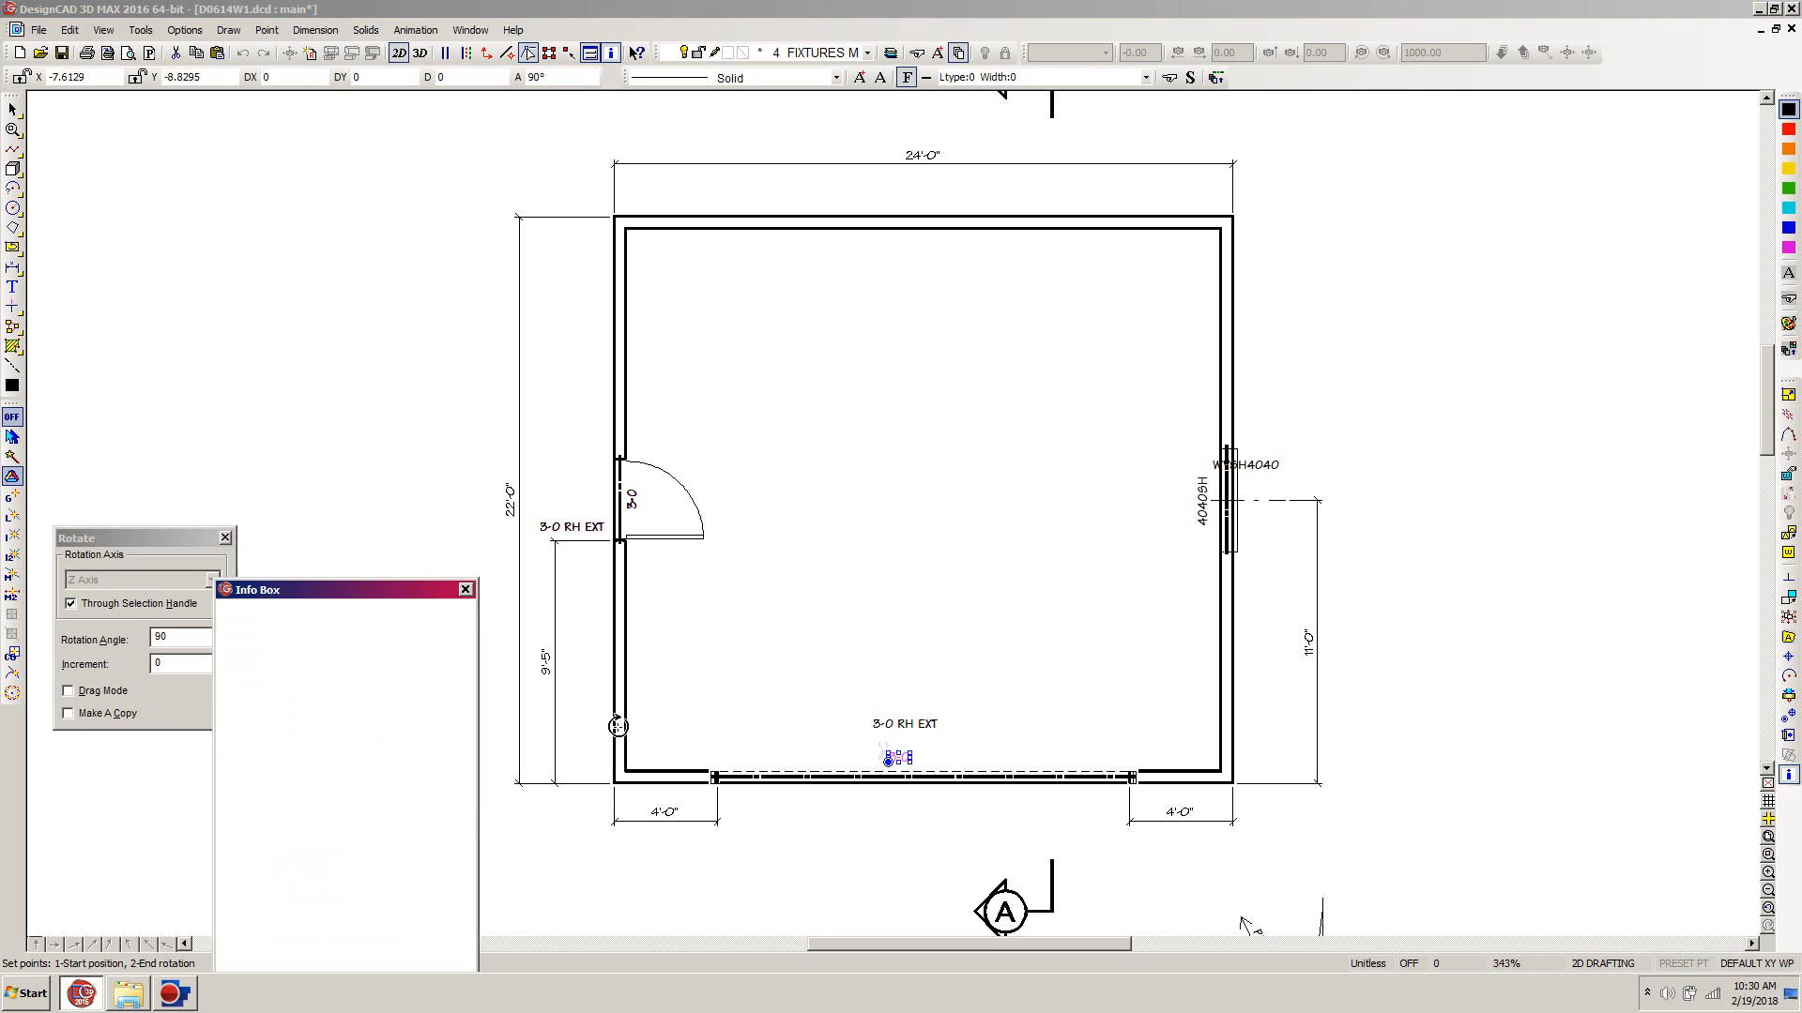
key(Return)
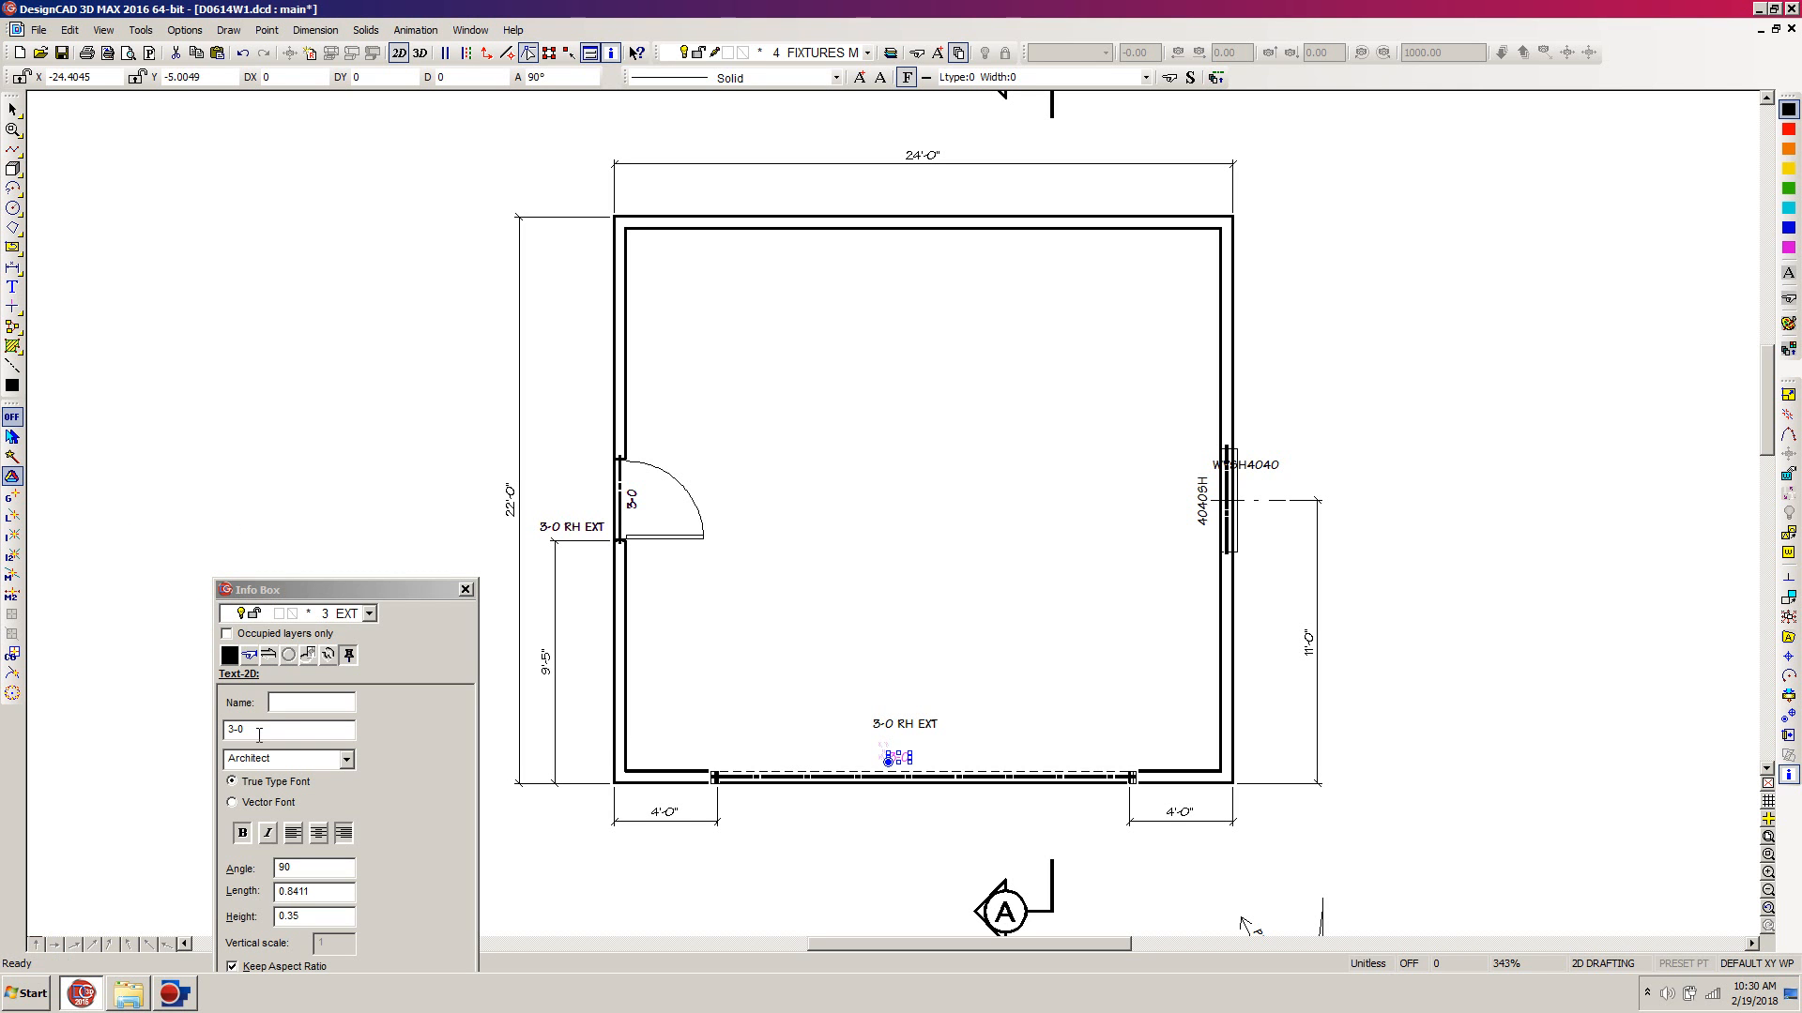
Change the rotated text at the wide opening to 16-0X7-0 OH and centre its justification.
double_click(262, 730)
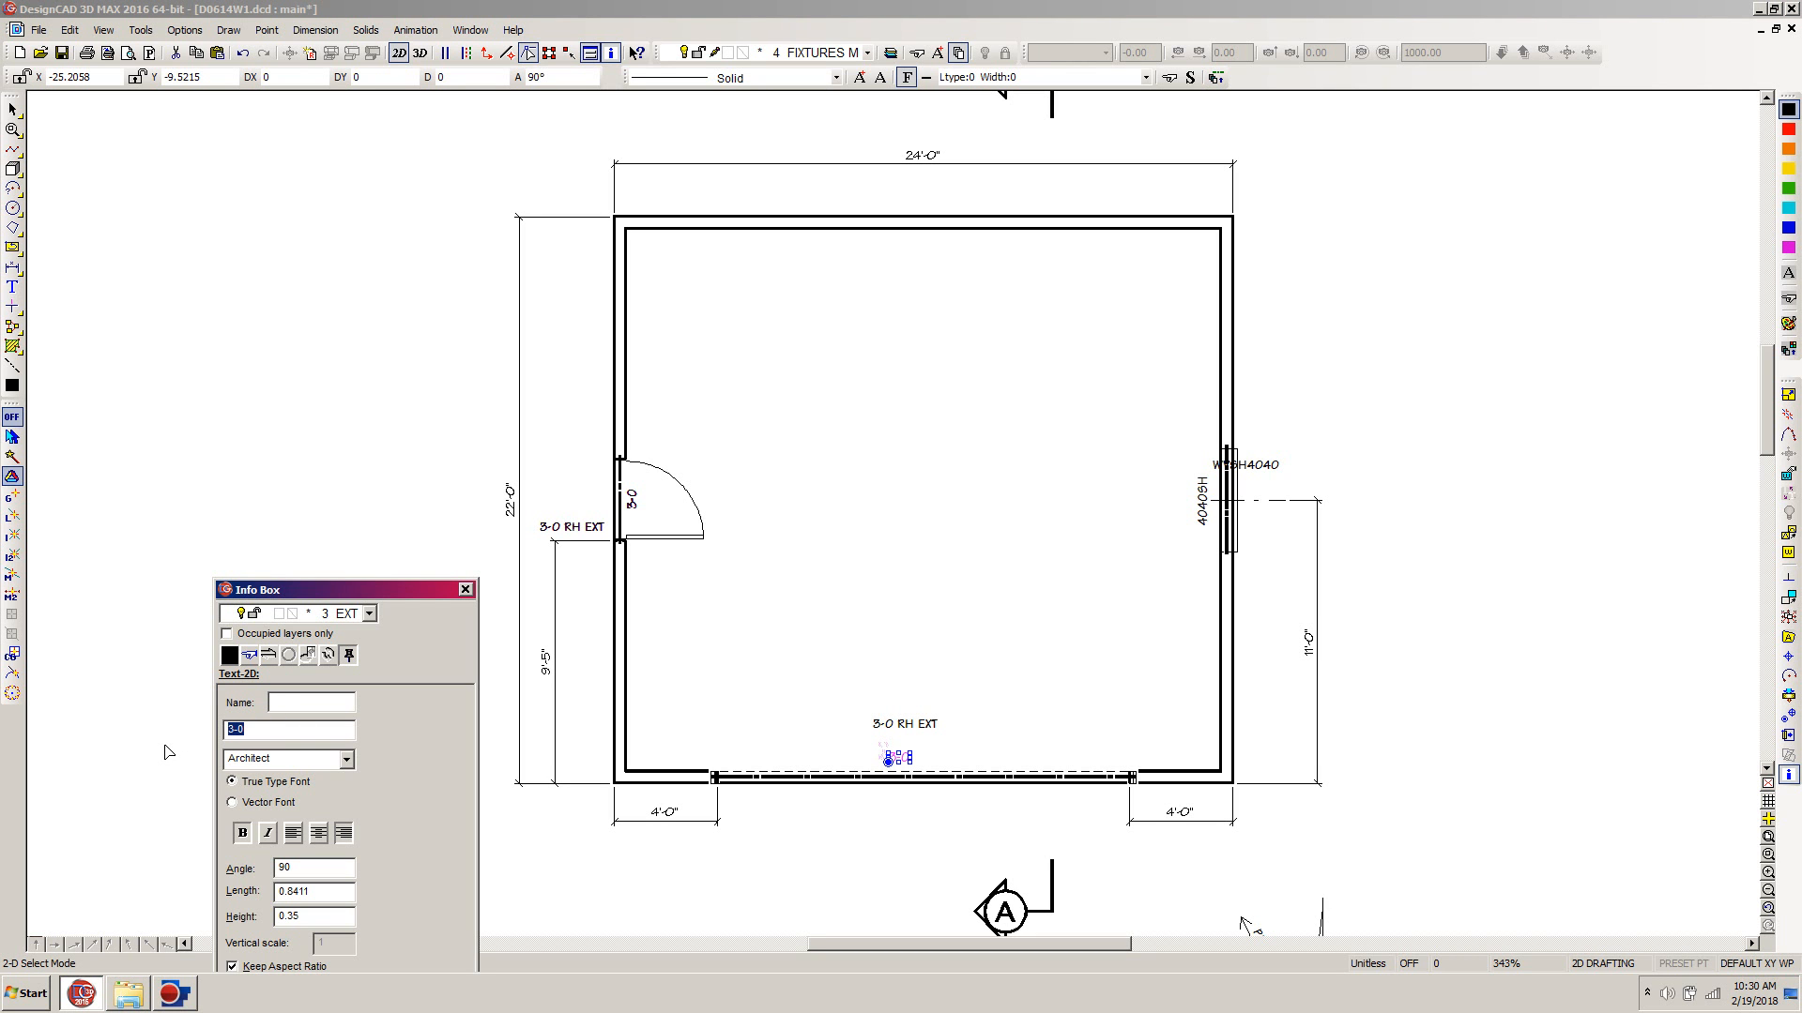
text(16)
key(Tab)
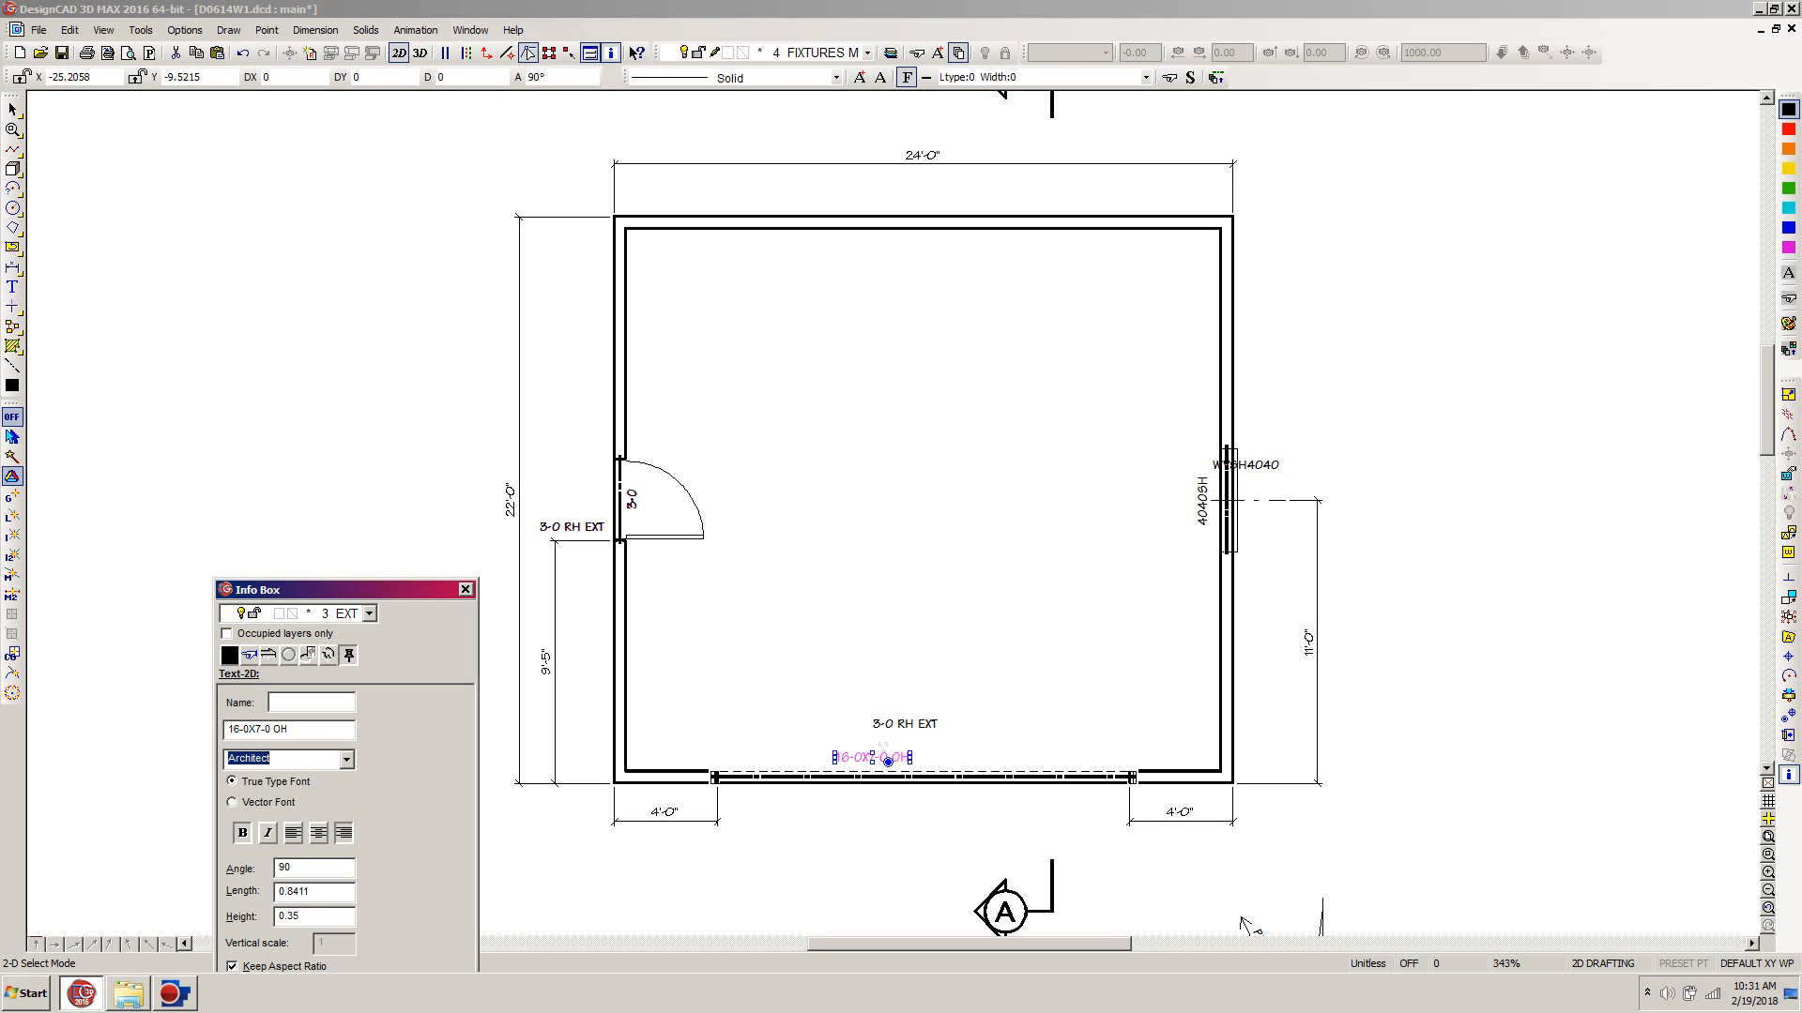
click(318, 833)
Replace the copied 3-0 RH EXT attribute's text with the 16-0X7-0 OH label text and deselect it.
drag(302, 731, 156, 729)
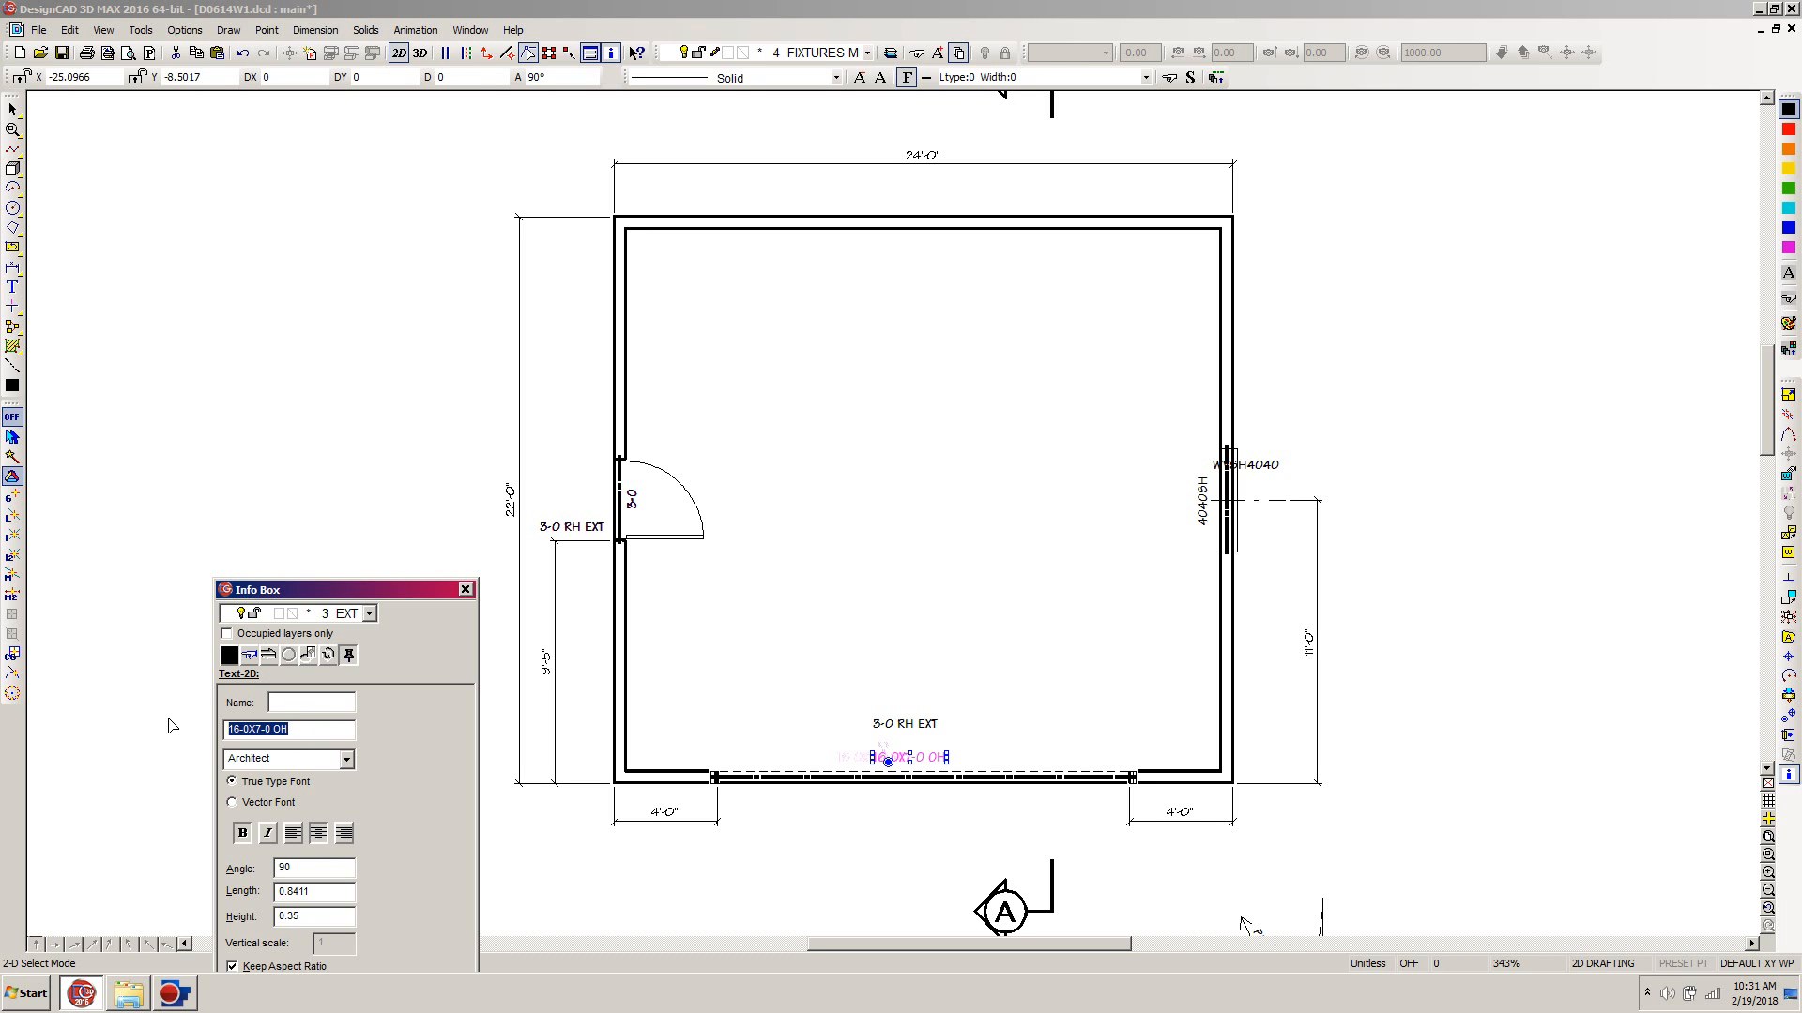
click(875, 728)
drag(302, 731, 148, 718)
key(ctrl+v)
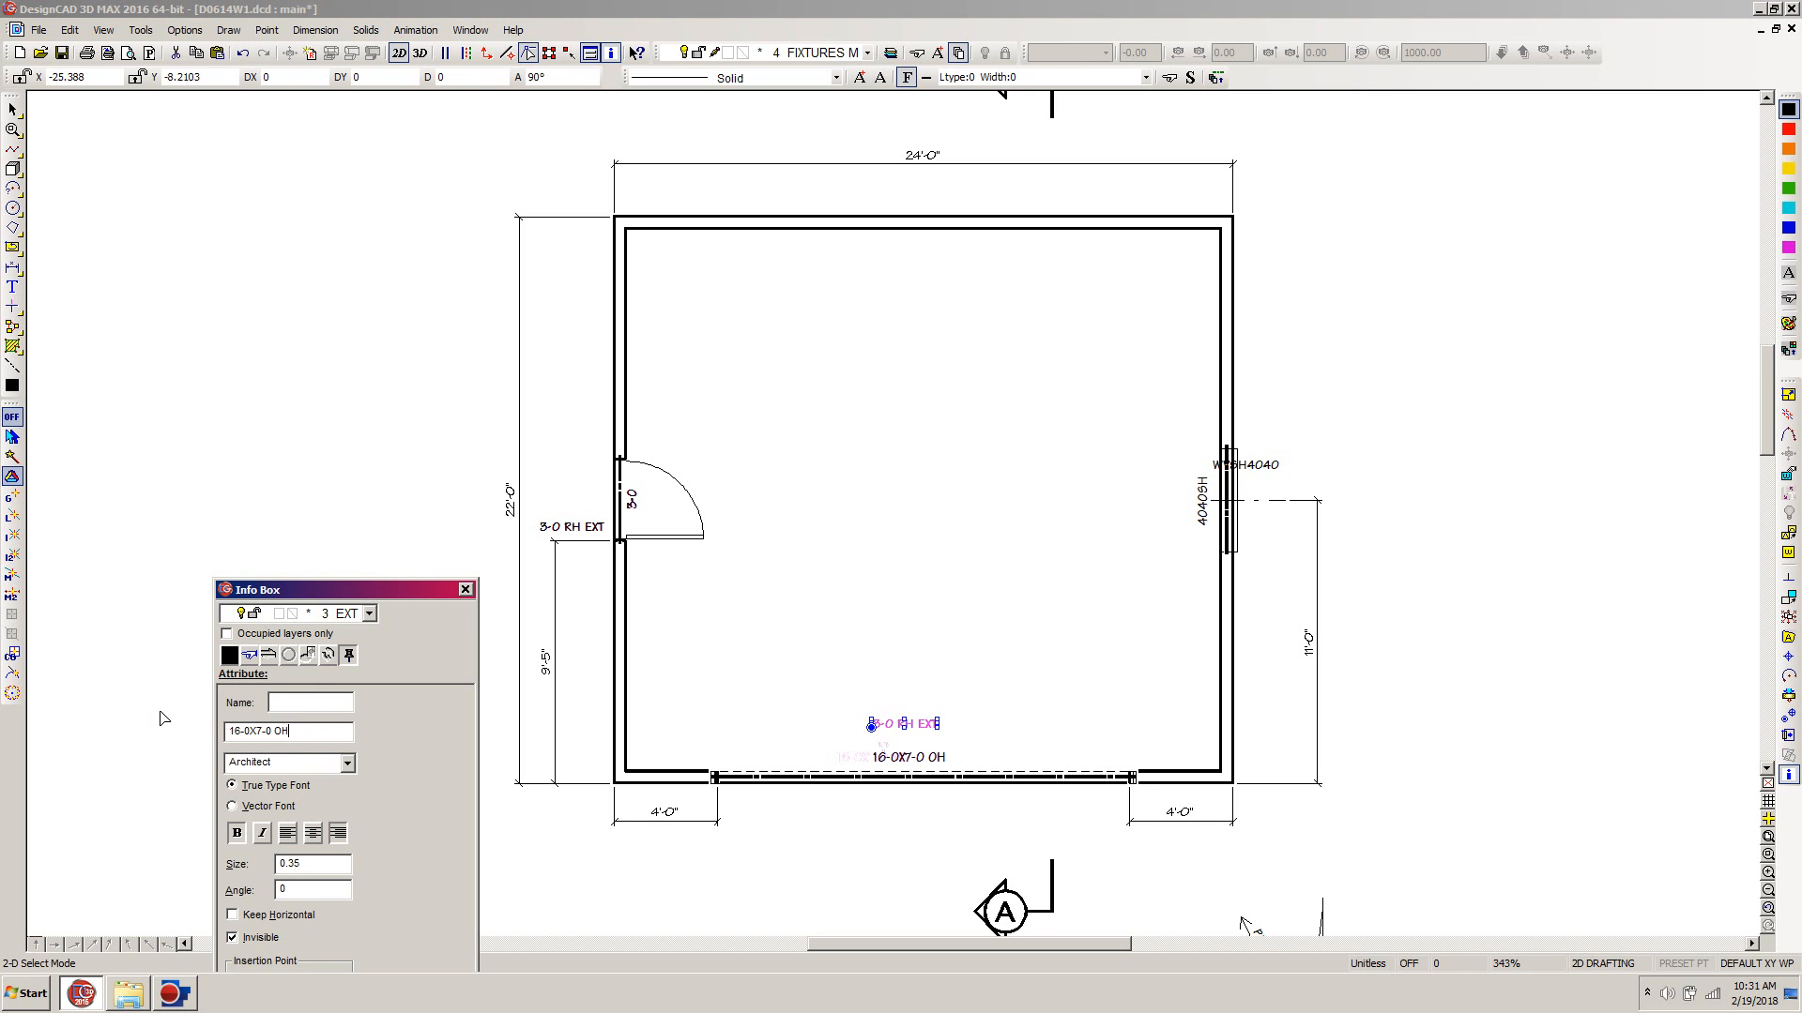
key(Tab)
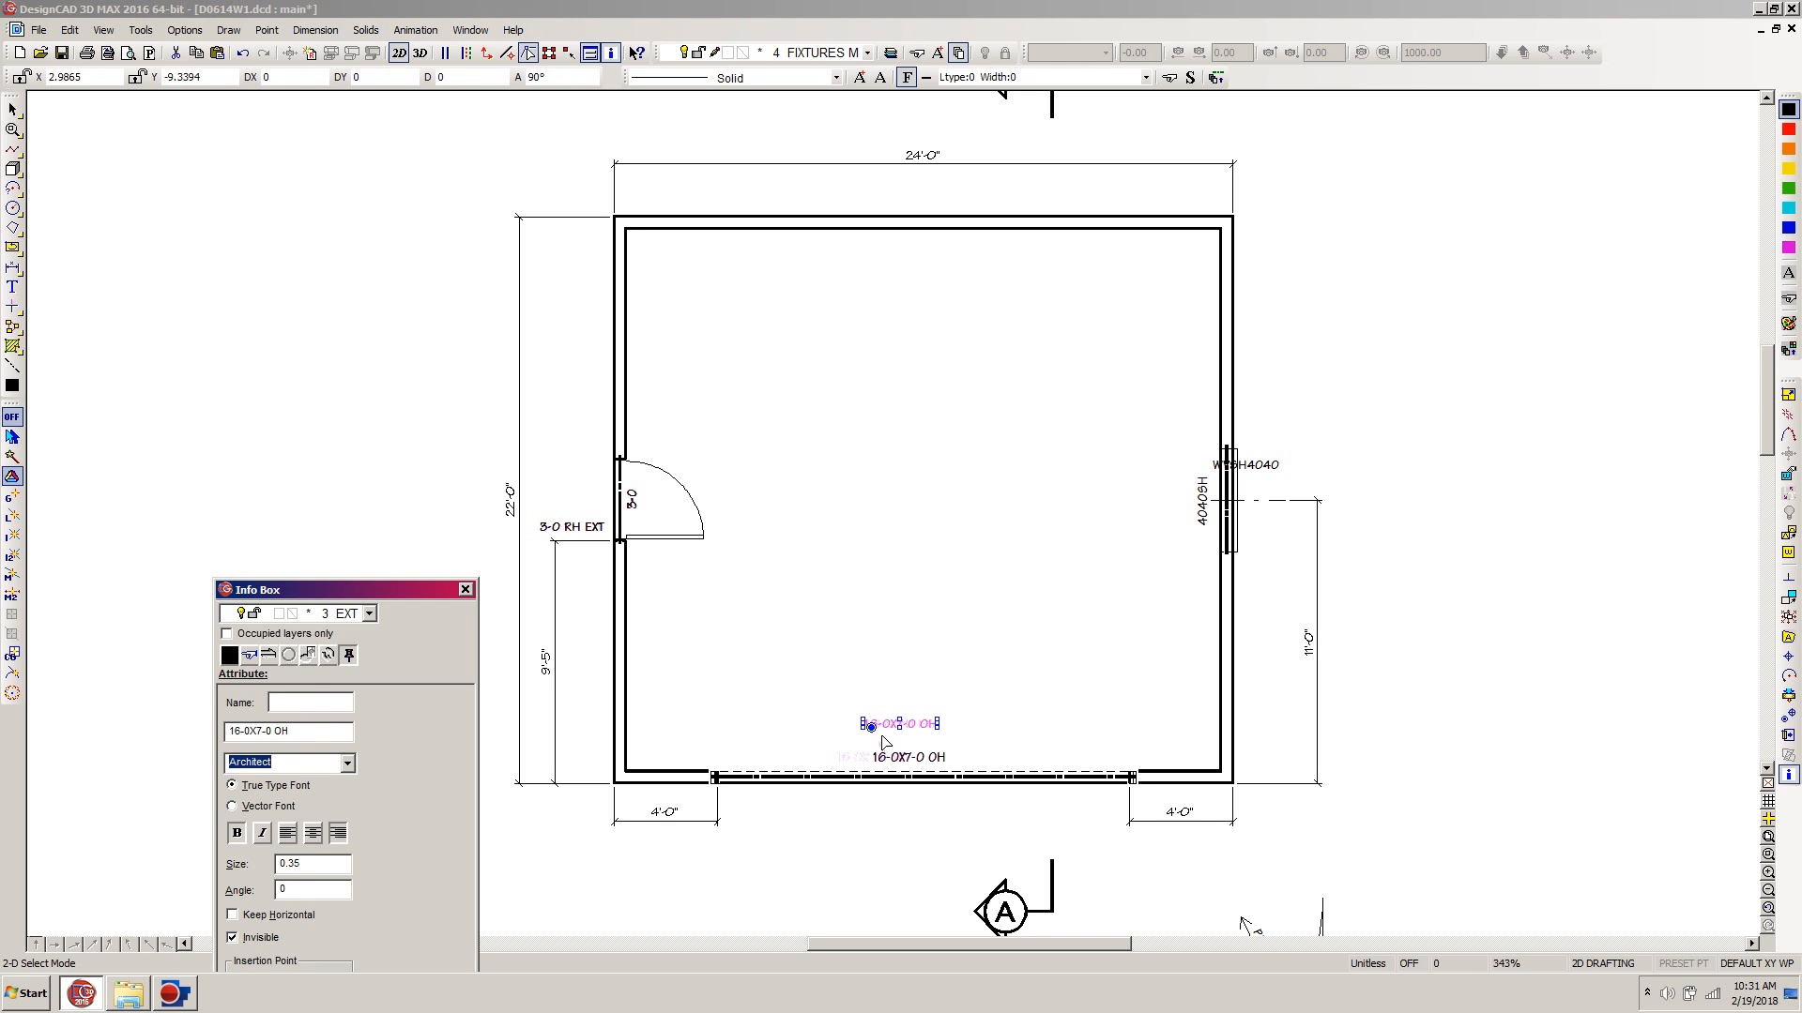
click(1071, 672)
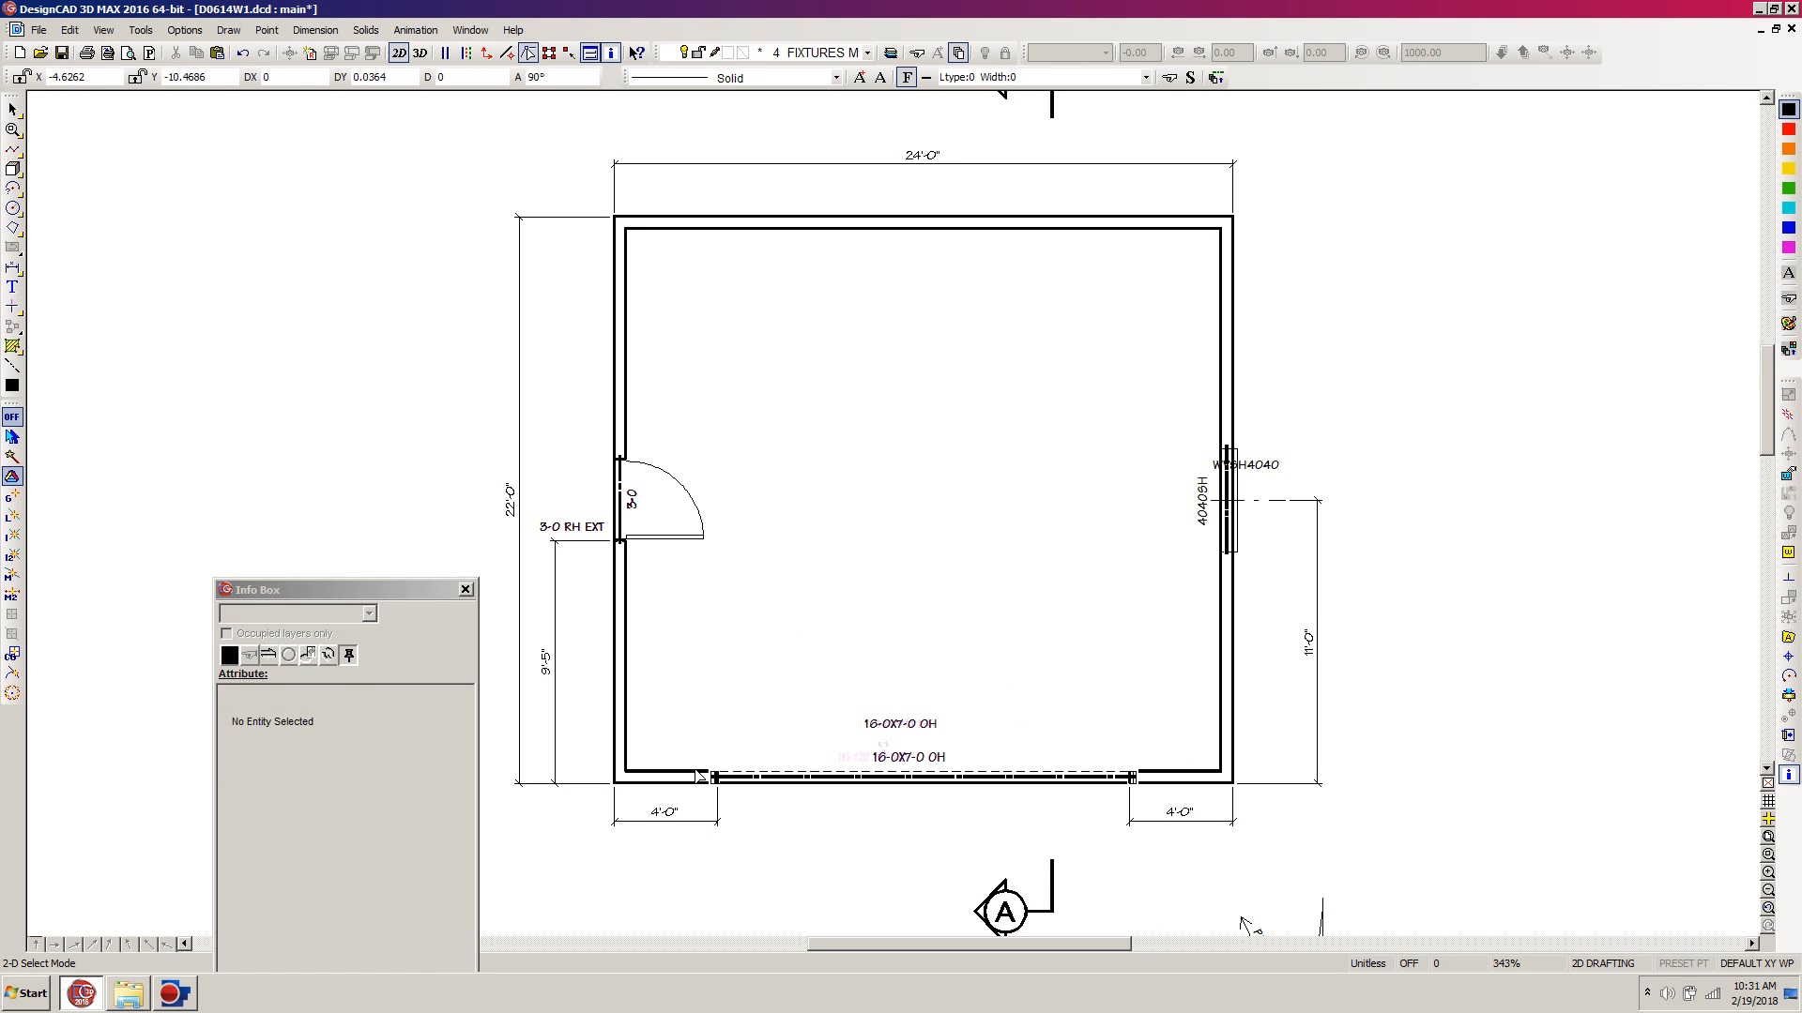
Select all three openings' header and trimmer lines, both 16-0X7-0 OH labels and the door's 3-0 text, with the handle at the building's upper-right outer corner.
drag(686, 799, 1171, 674)
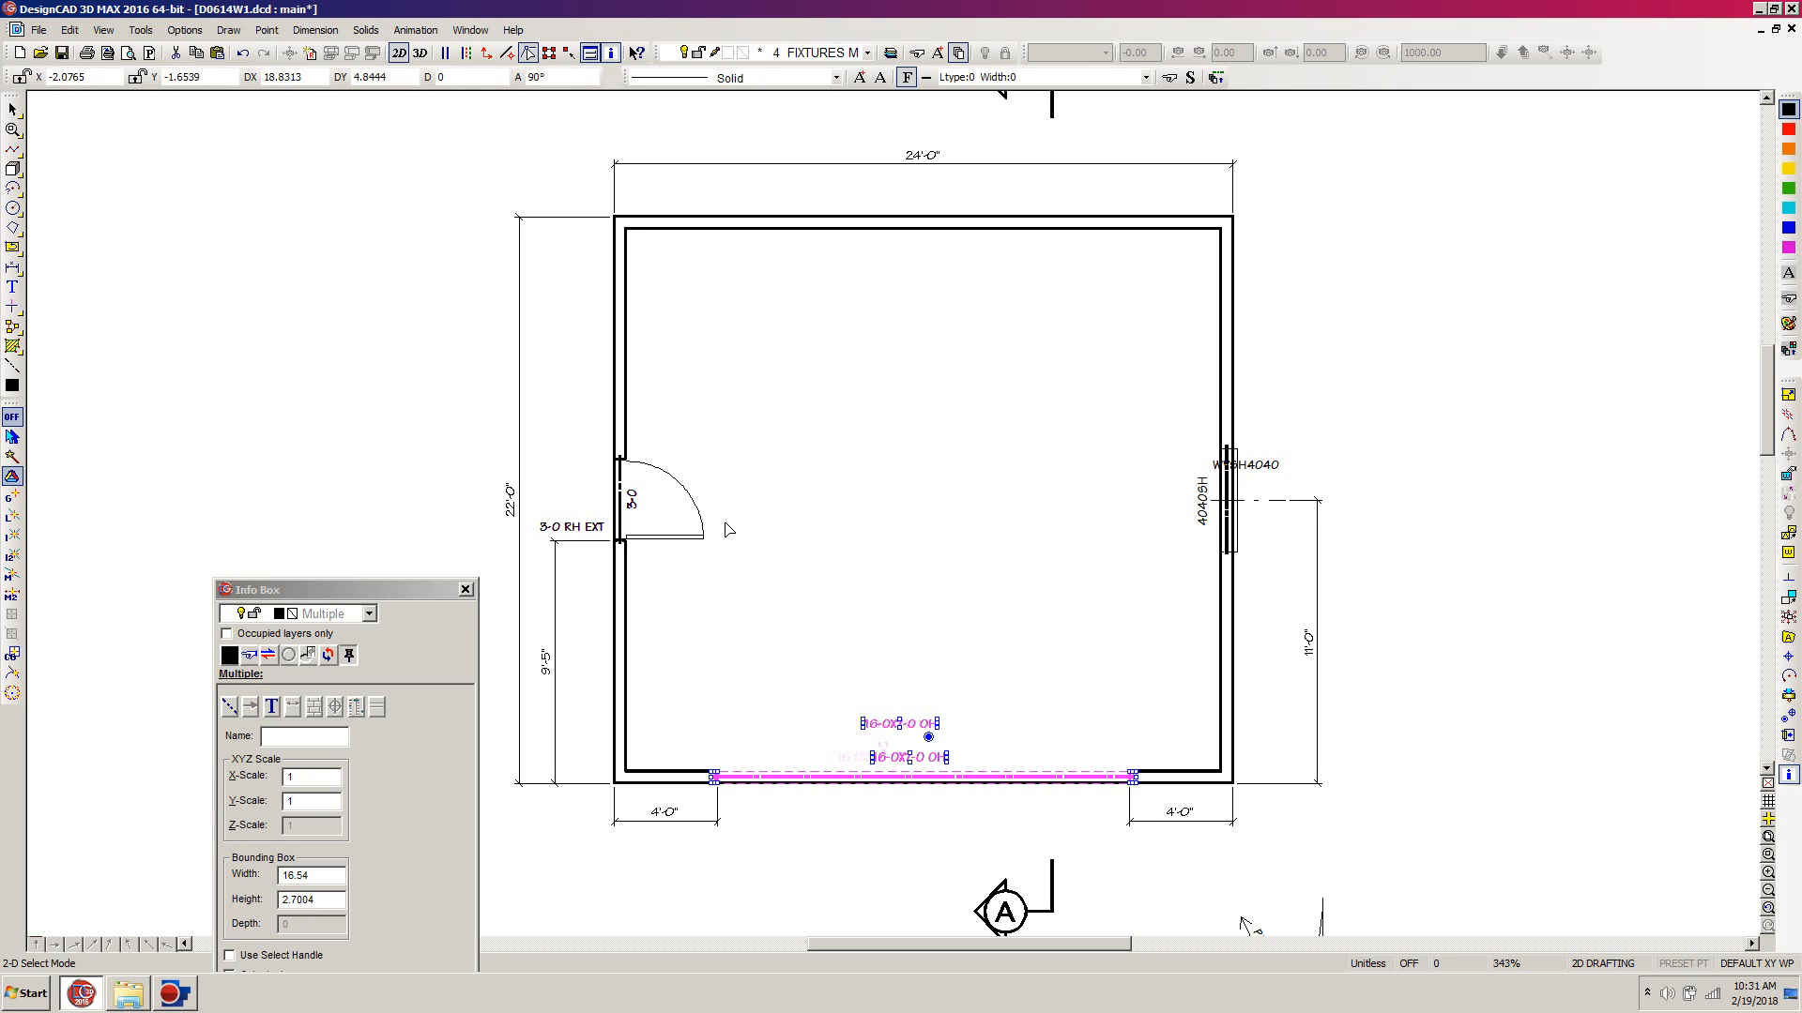
shift+click(622, 523)
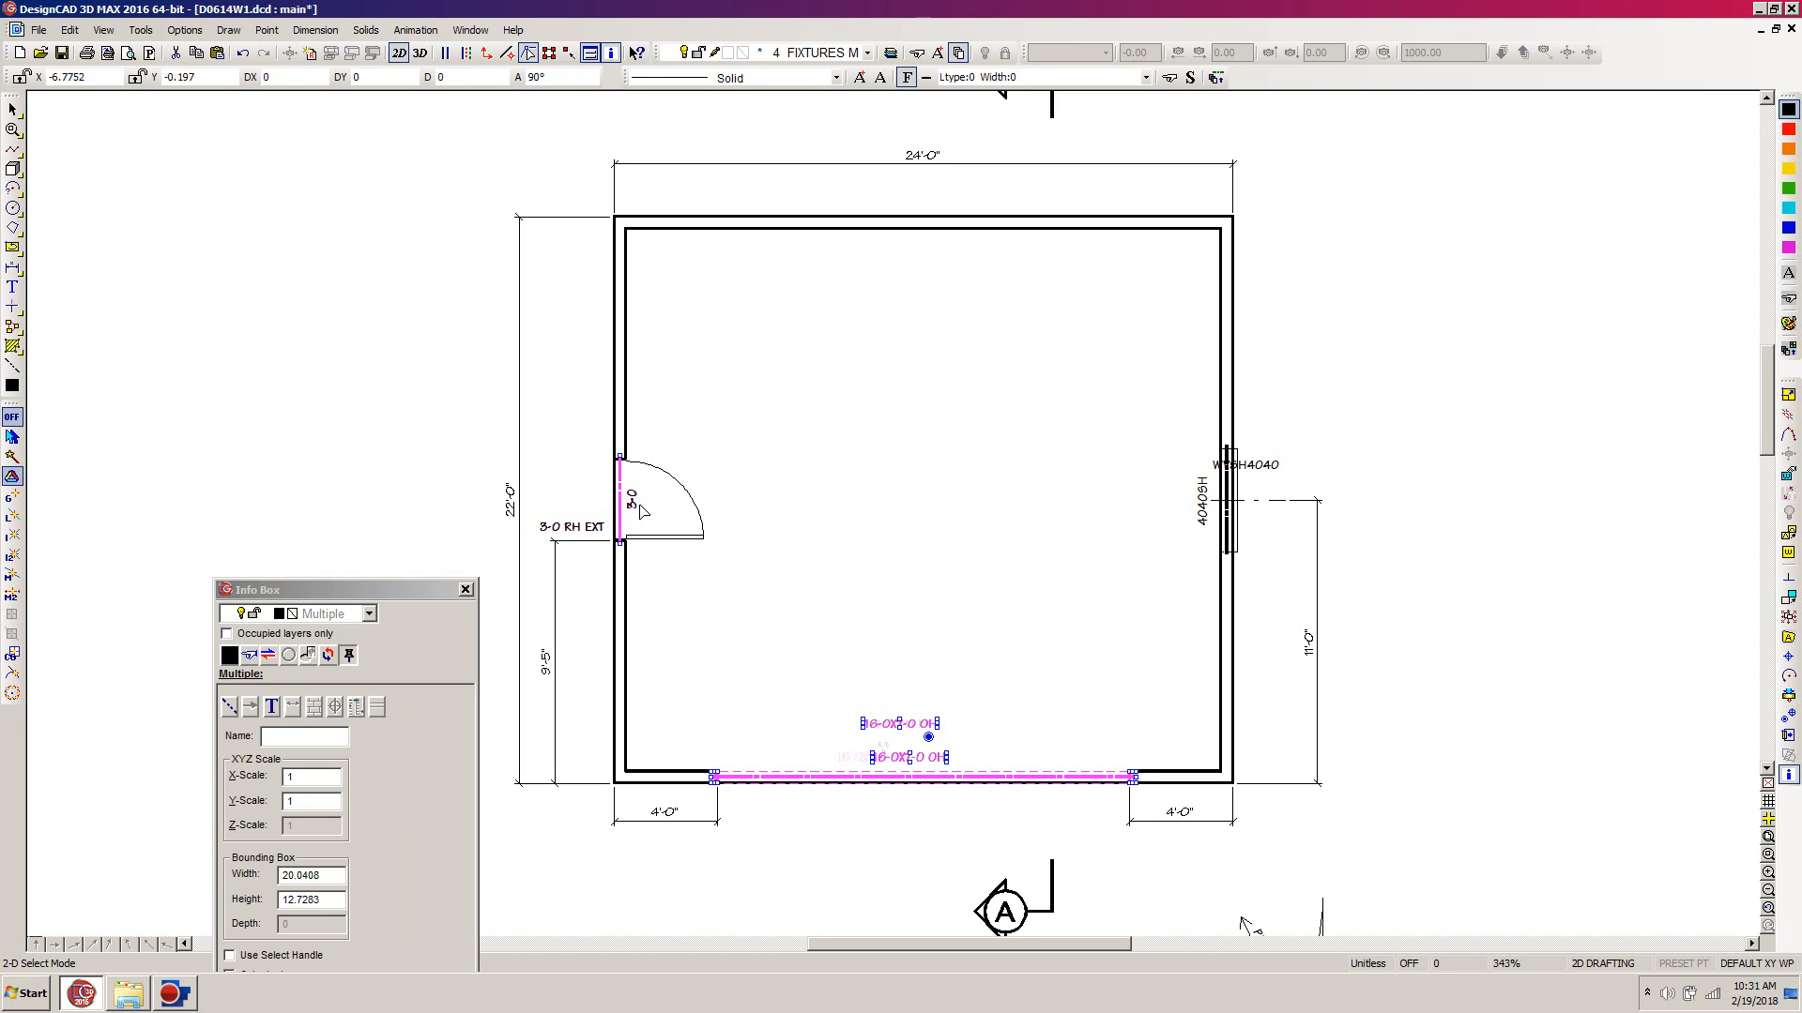
shift+click(641, 509)
shift+click(1229, 542)
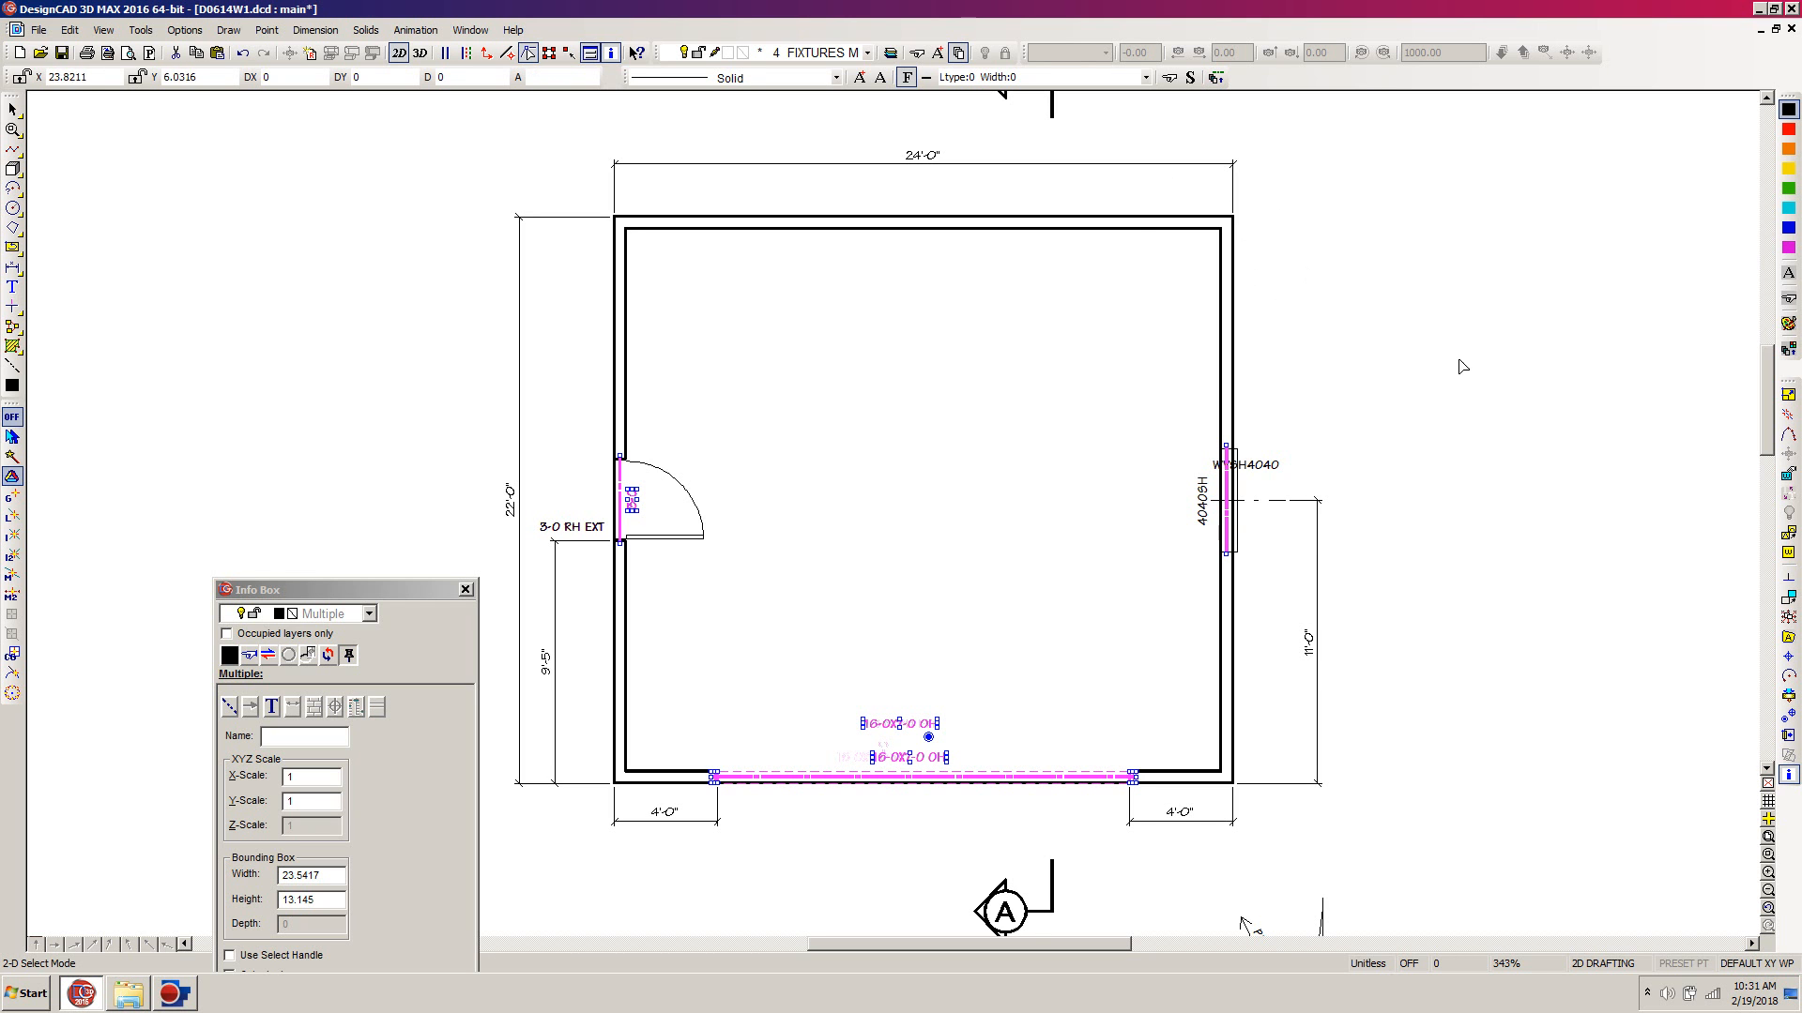
click(1790, 718)
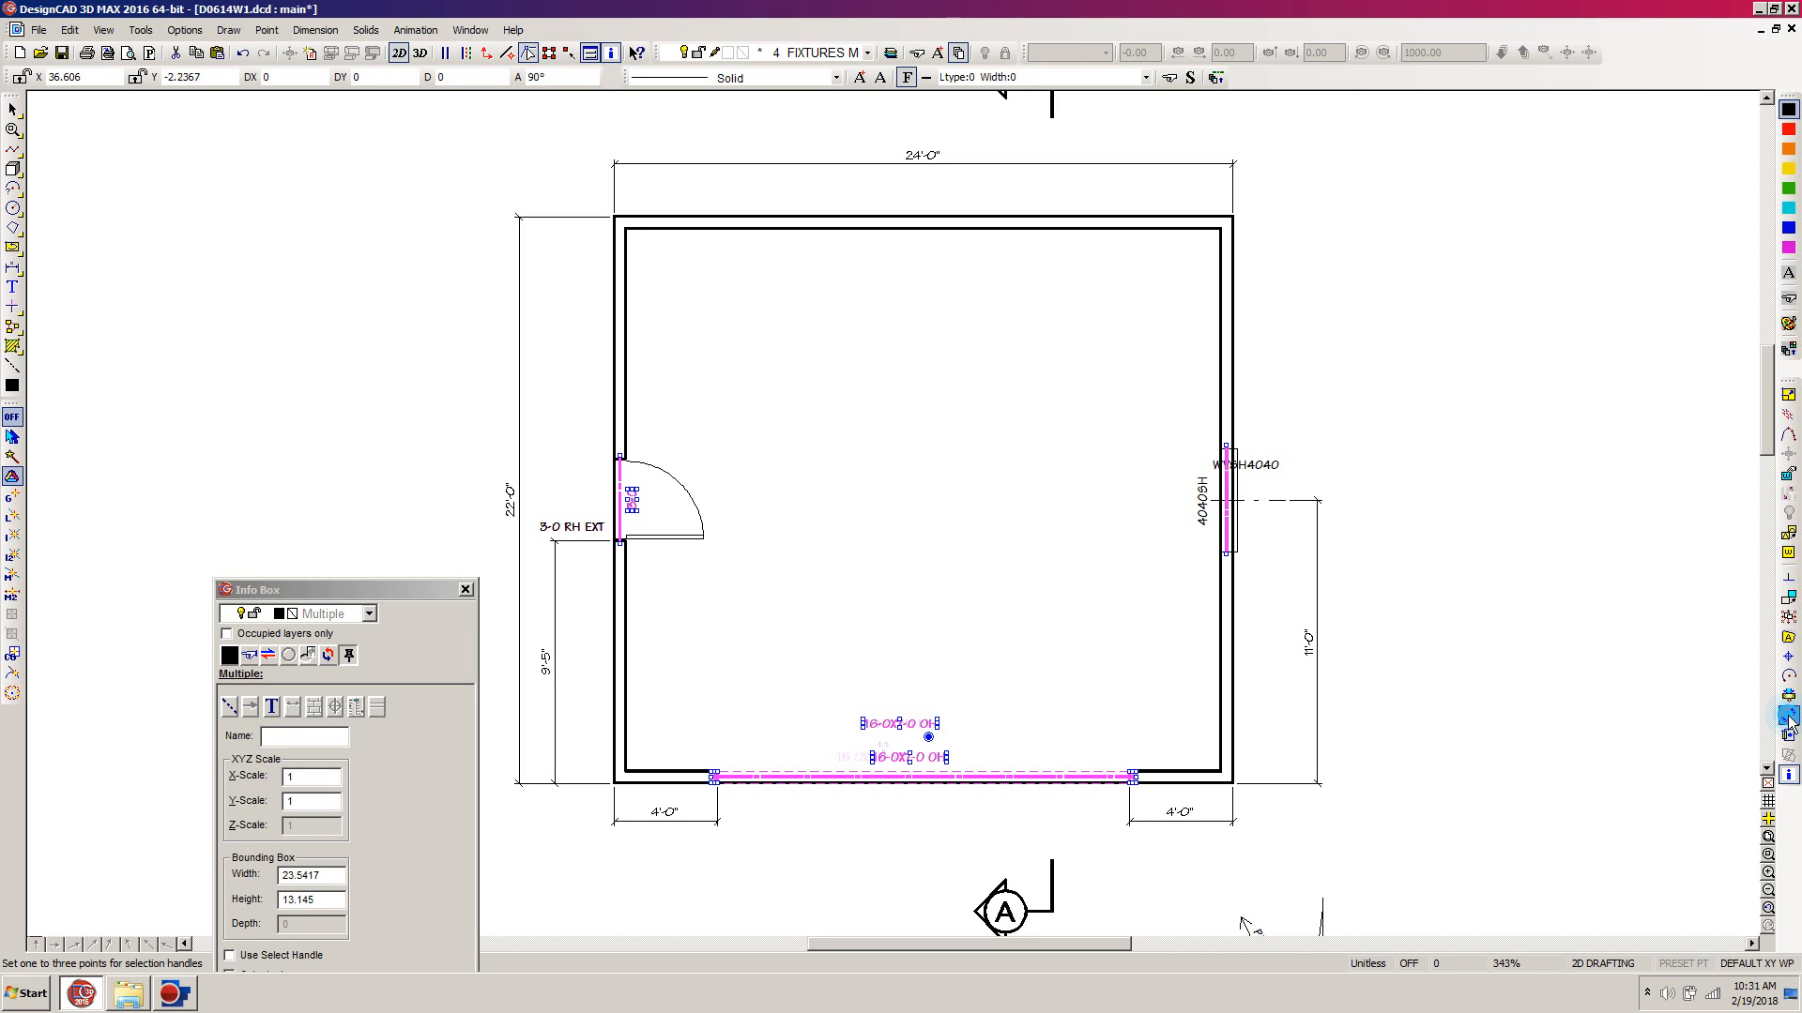
click(1234, 216)
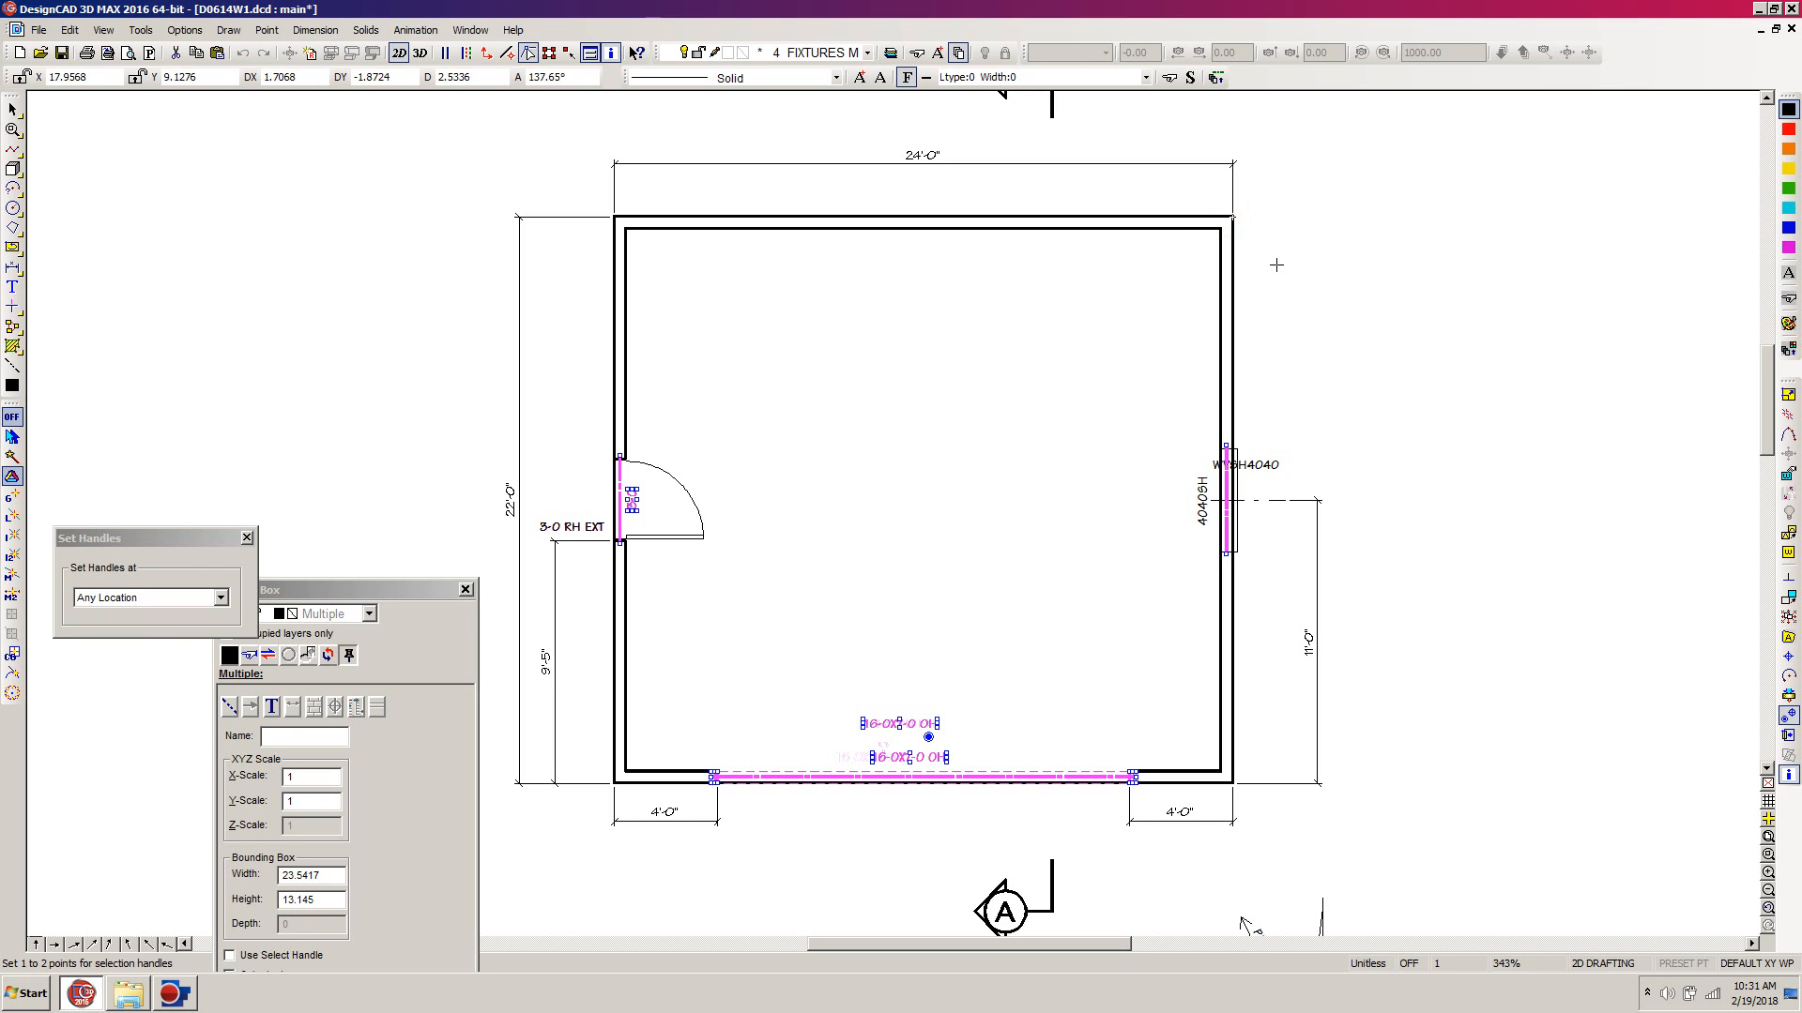
key(Return)
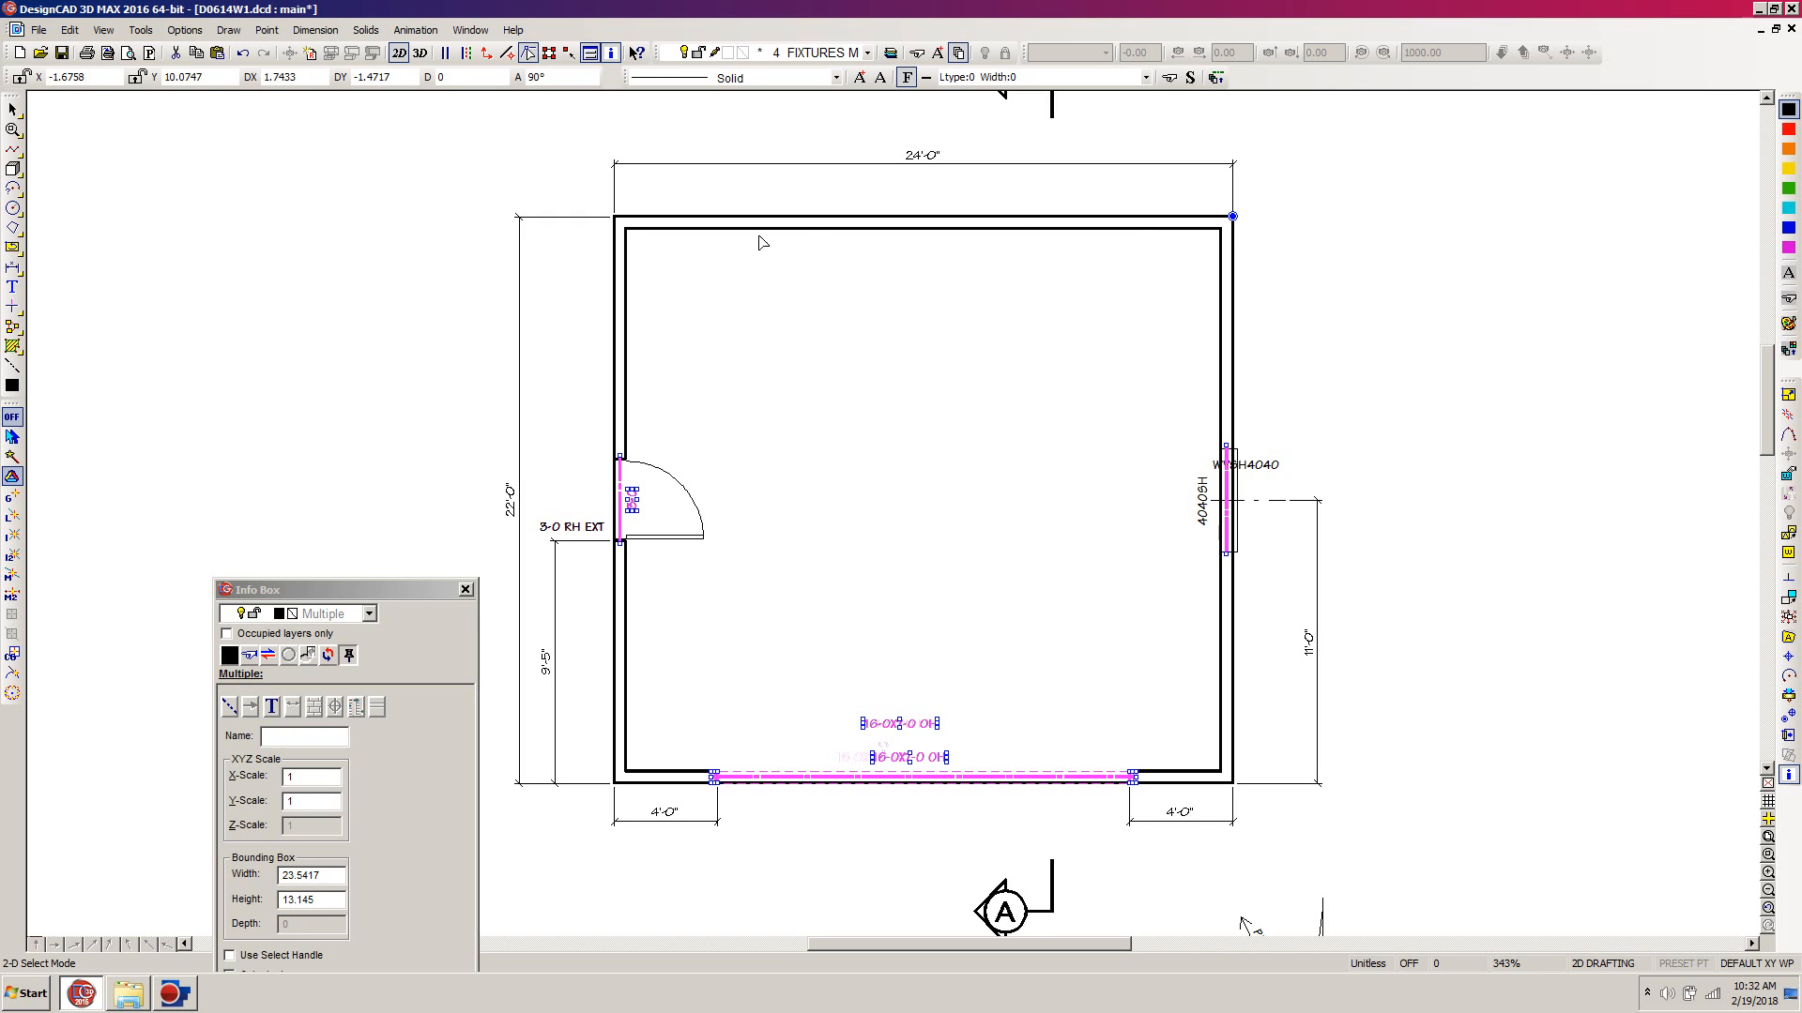
Paste the copied opening linework and labels into the D0614W1 A2 floor plan at the building's upper-right outer corner, and deselect them.
click(473, 33)
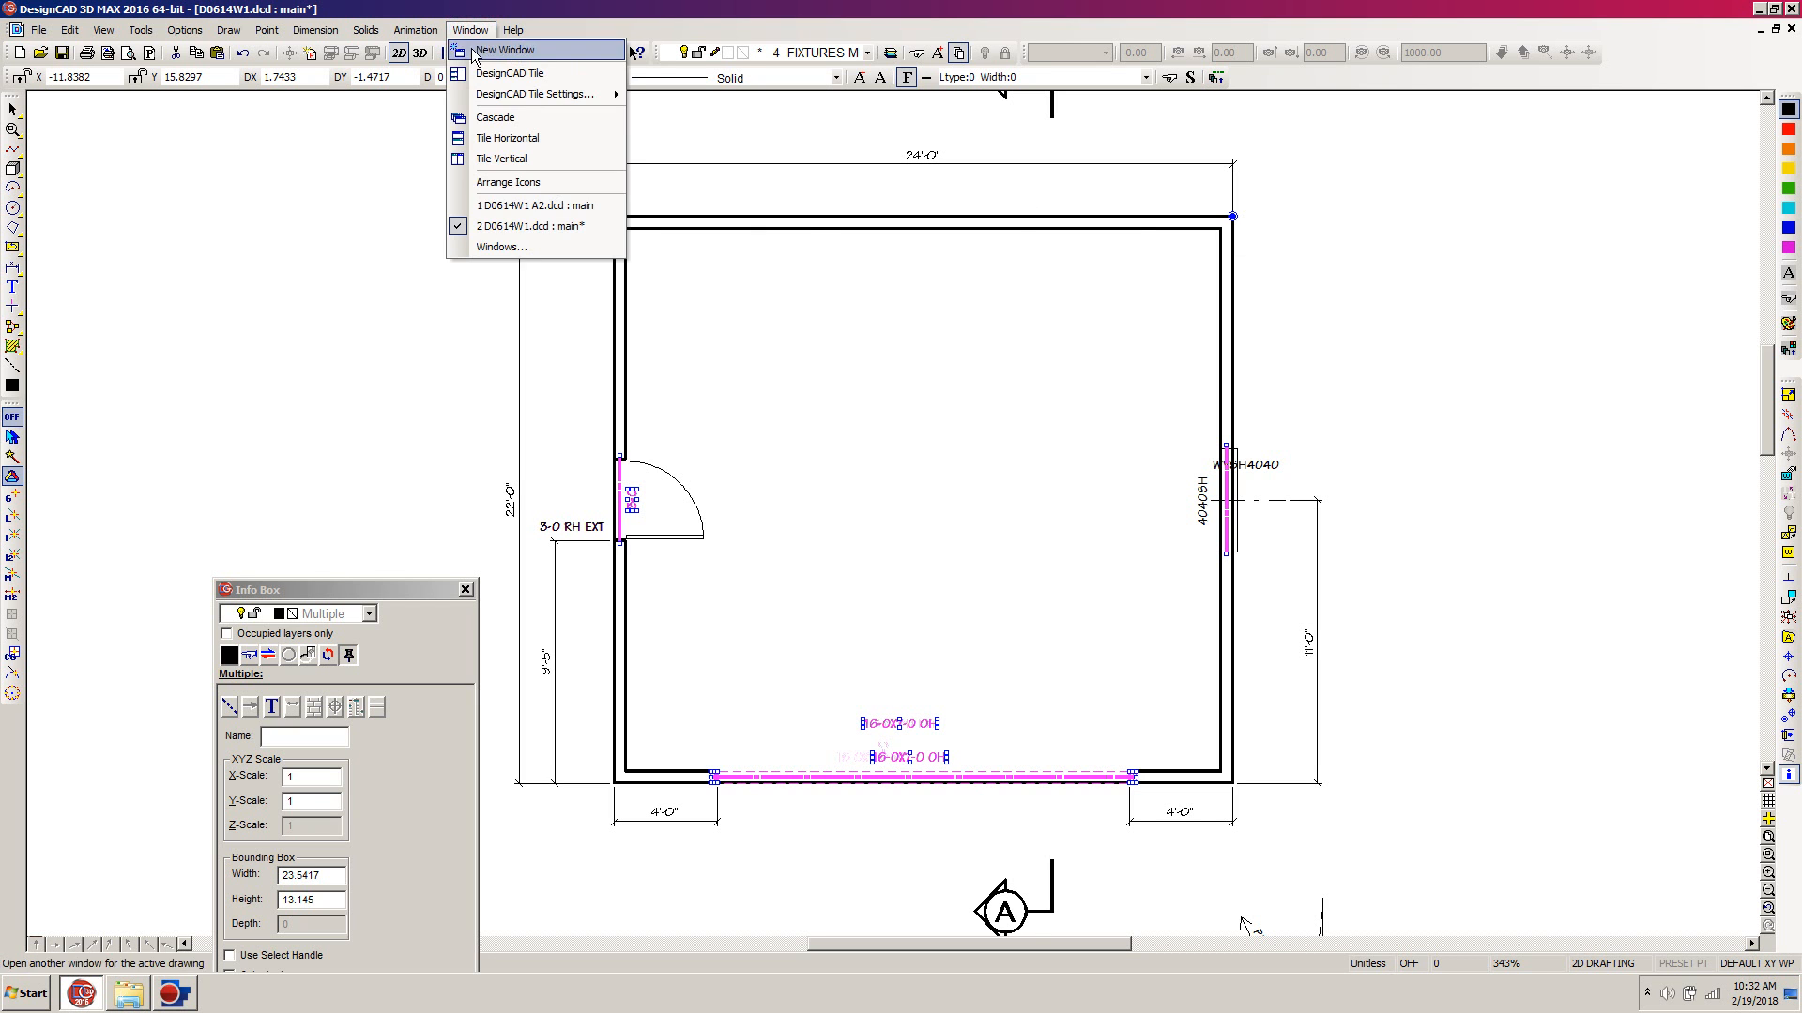
click(505, 206)
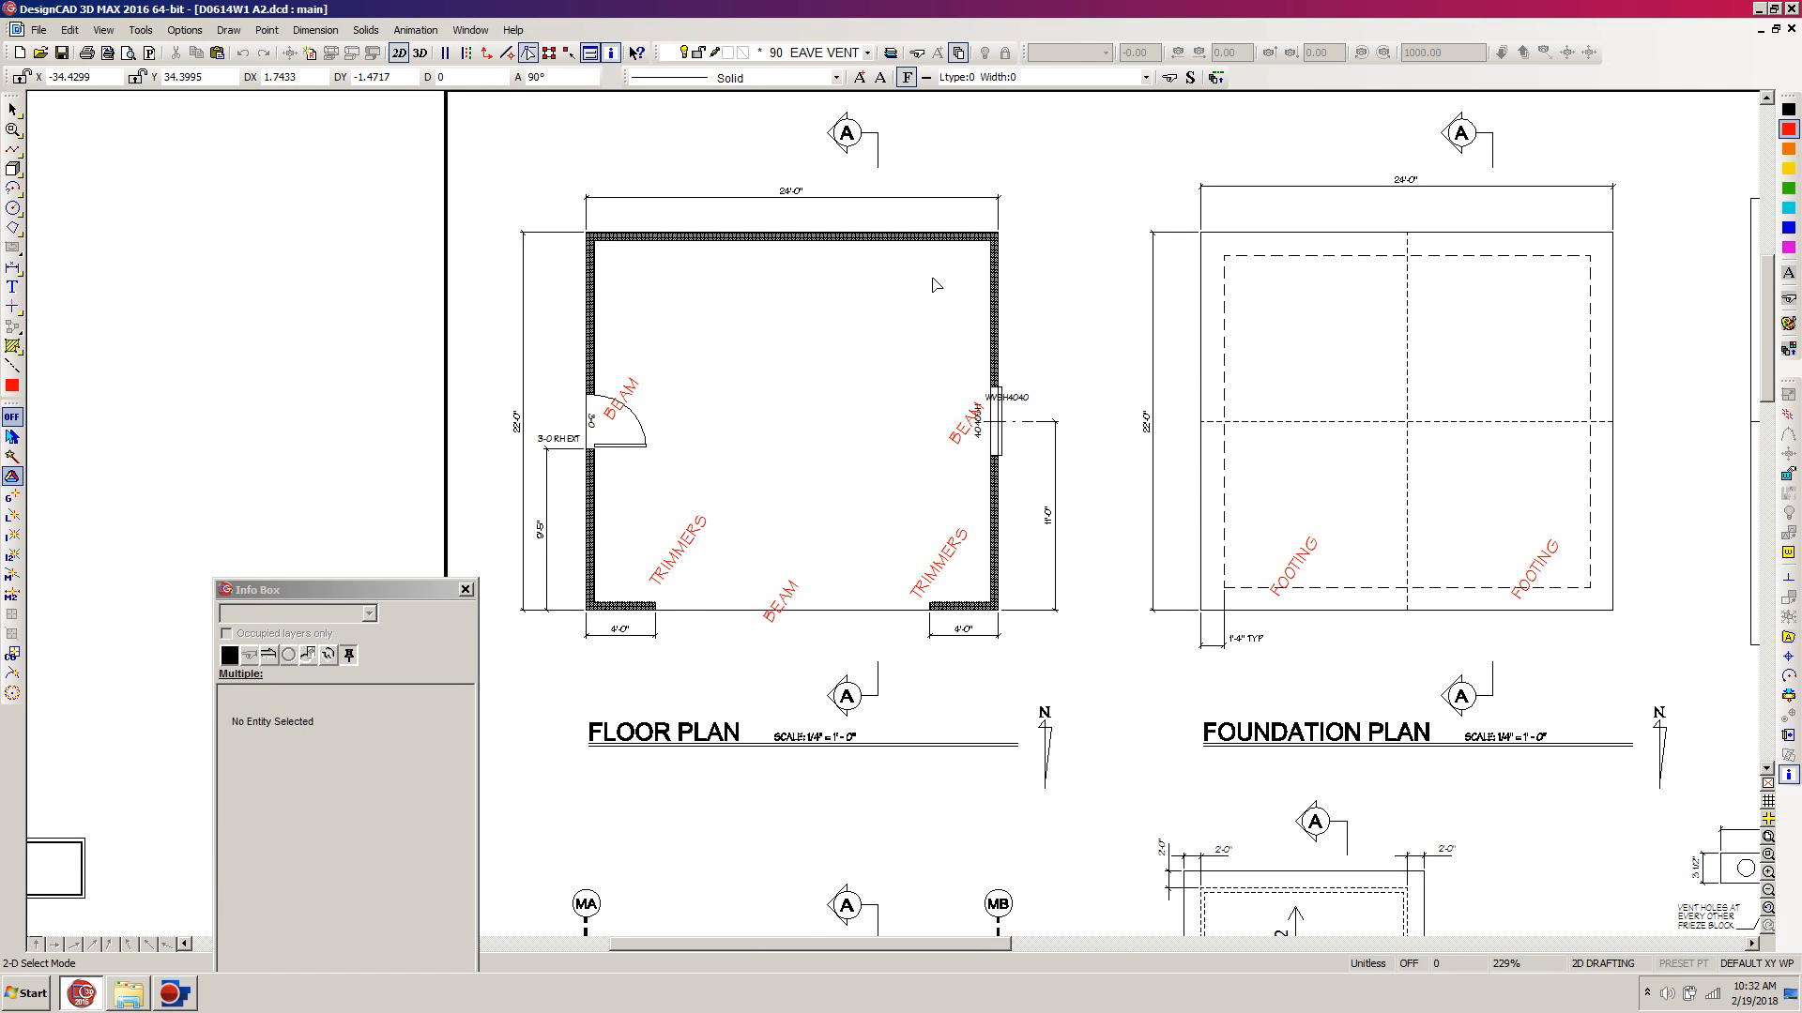
key(ctrl+v)
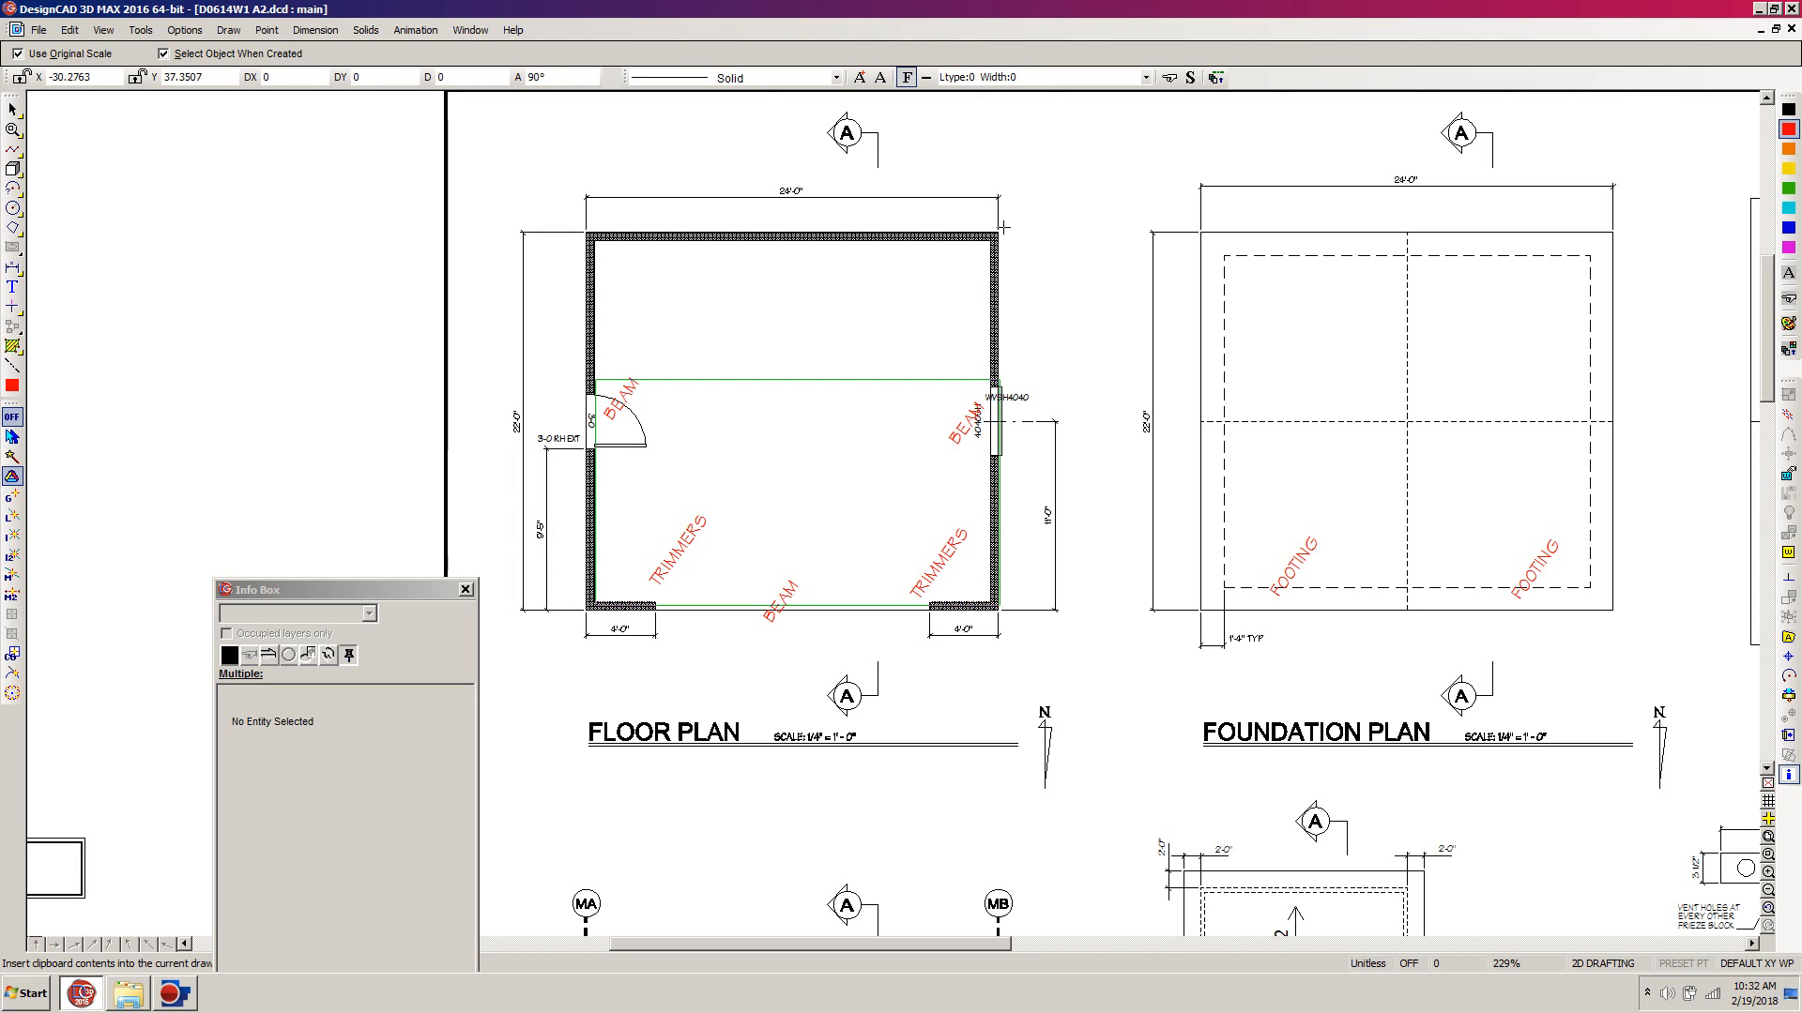
click(1000, 229)
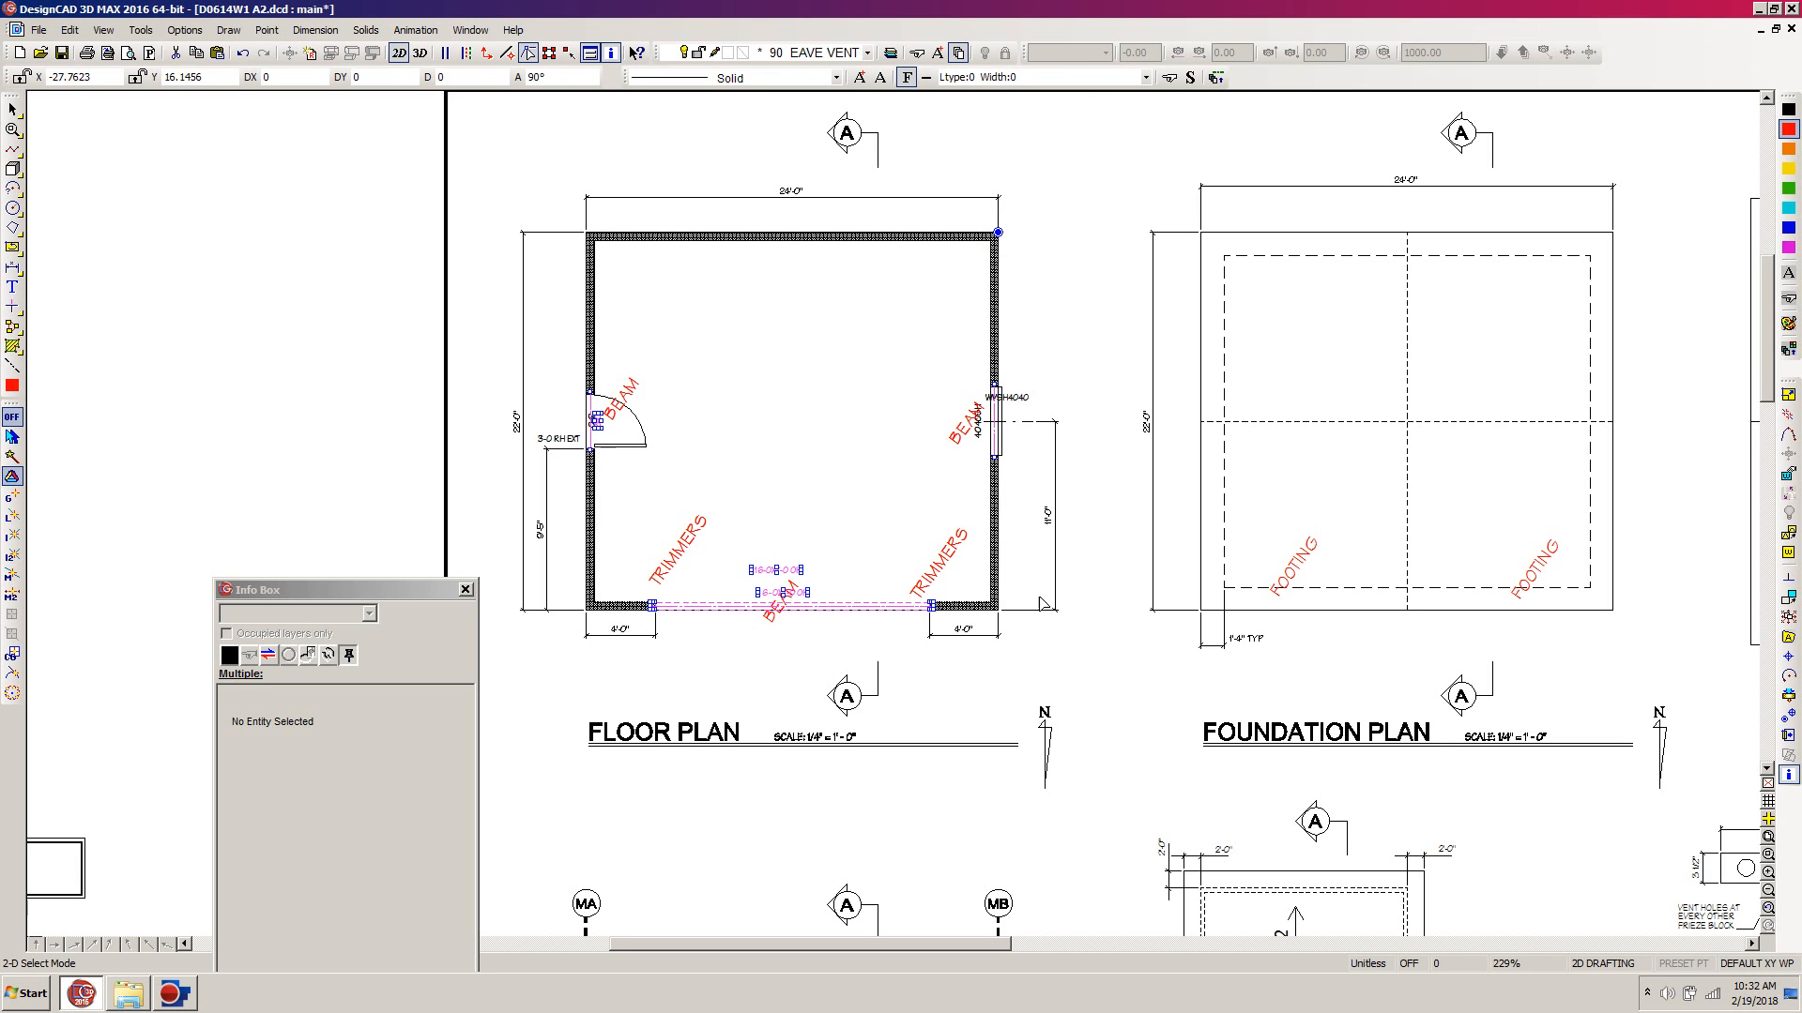
click(921, 651)
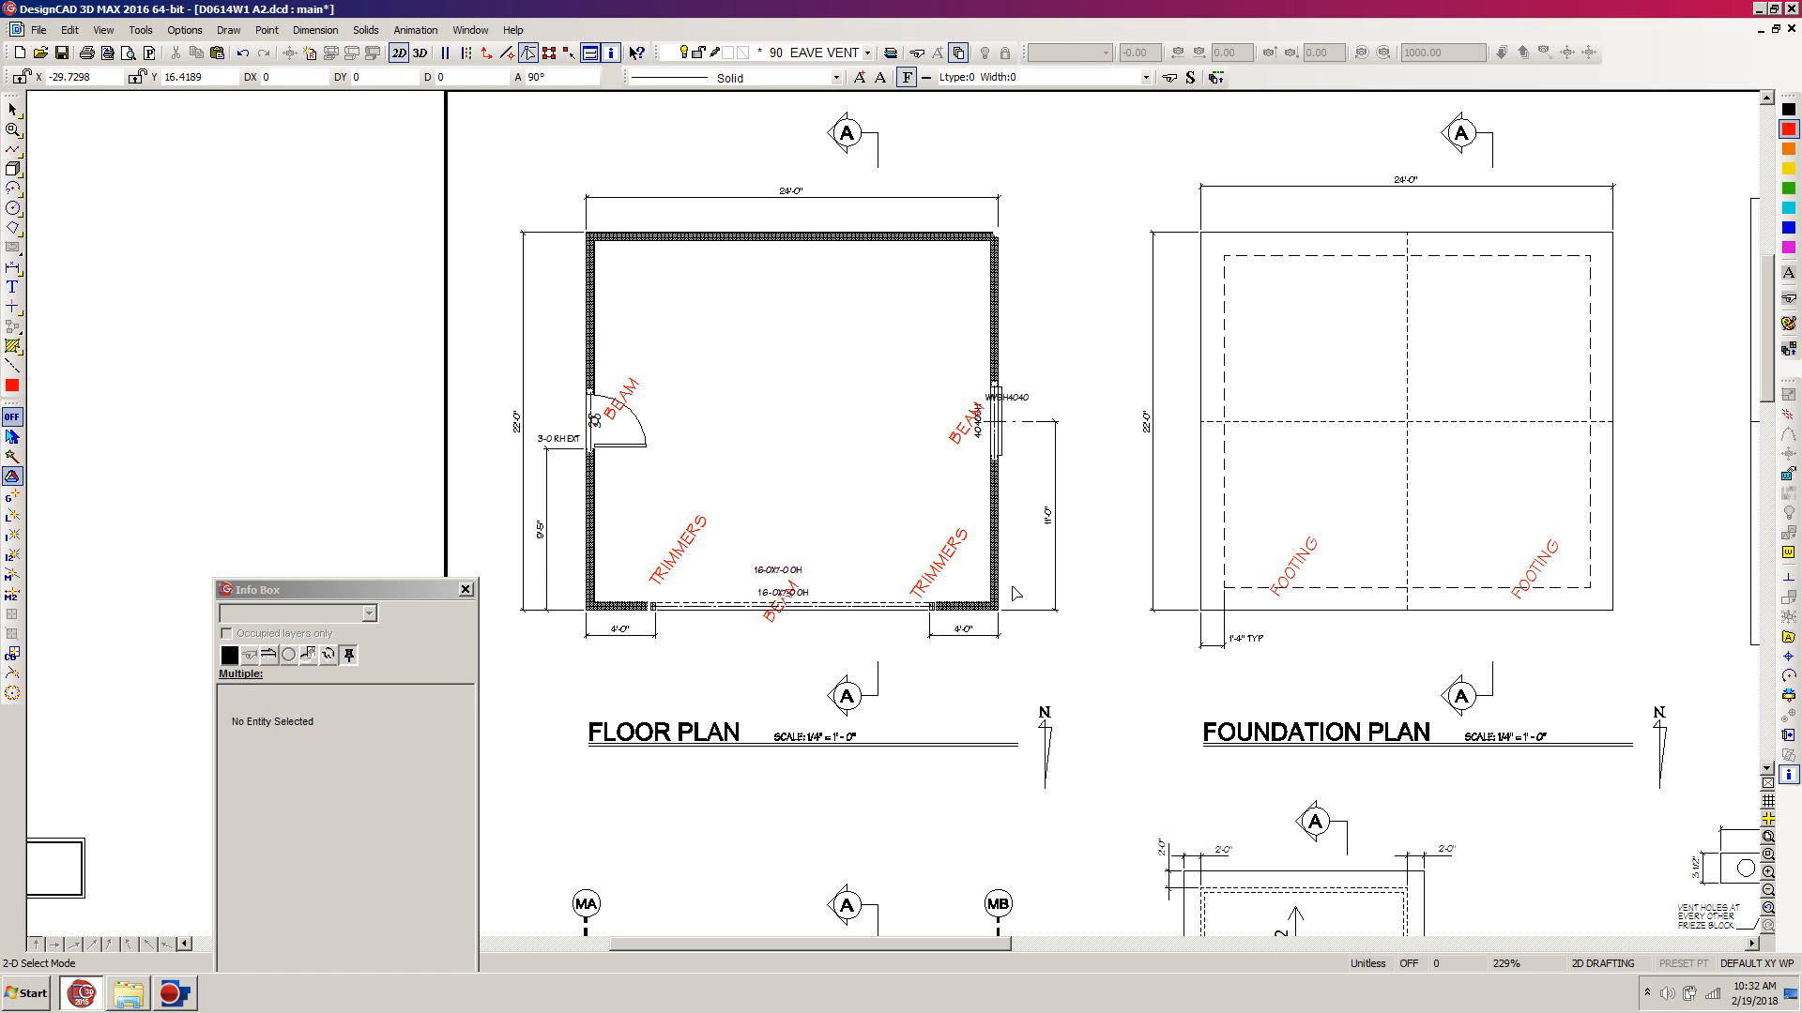
Delete the duplicate 3-0 text that overlaps the door header in the A2 floor plan.
key(w)
click(688, 330)
click(511, 486)
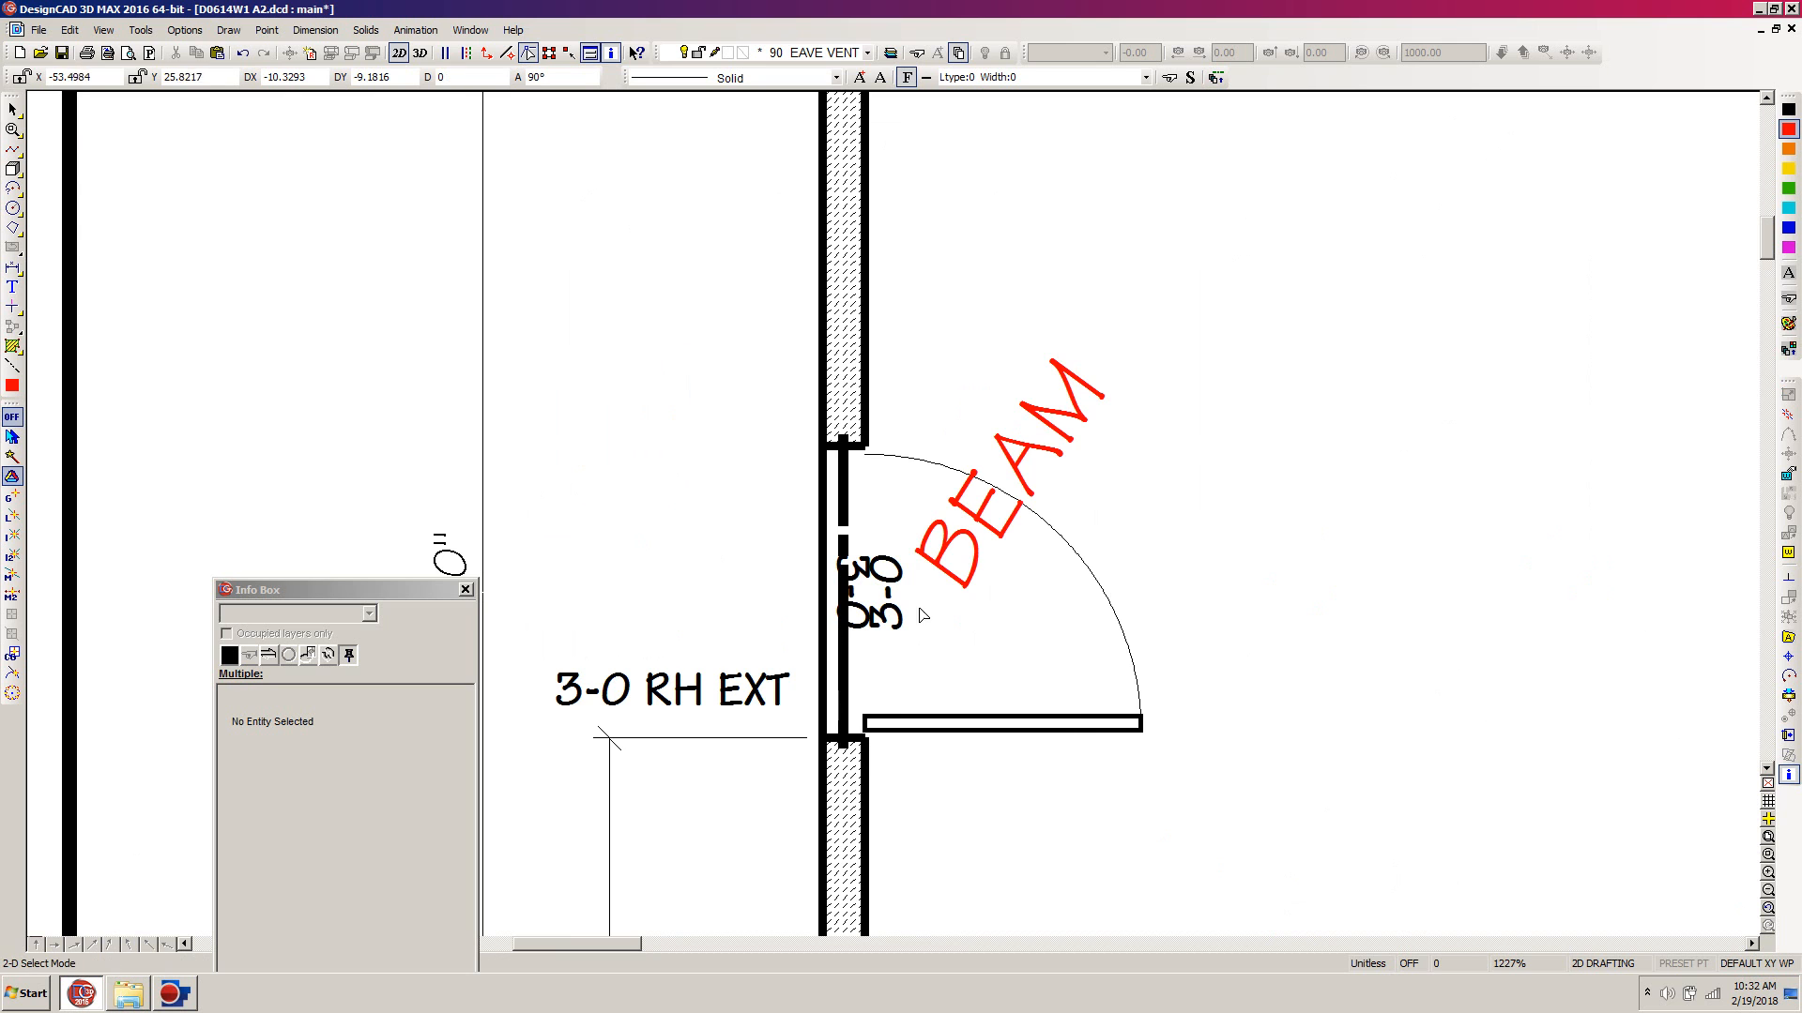
click(844, 629)
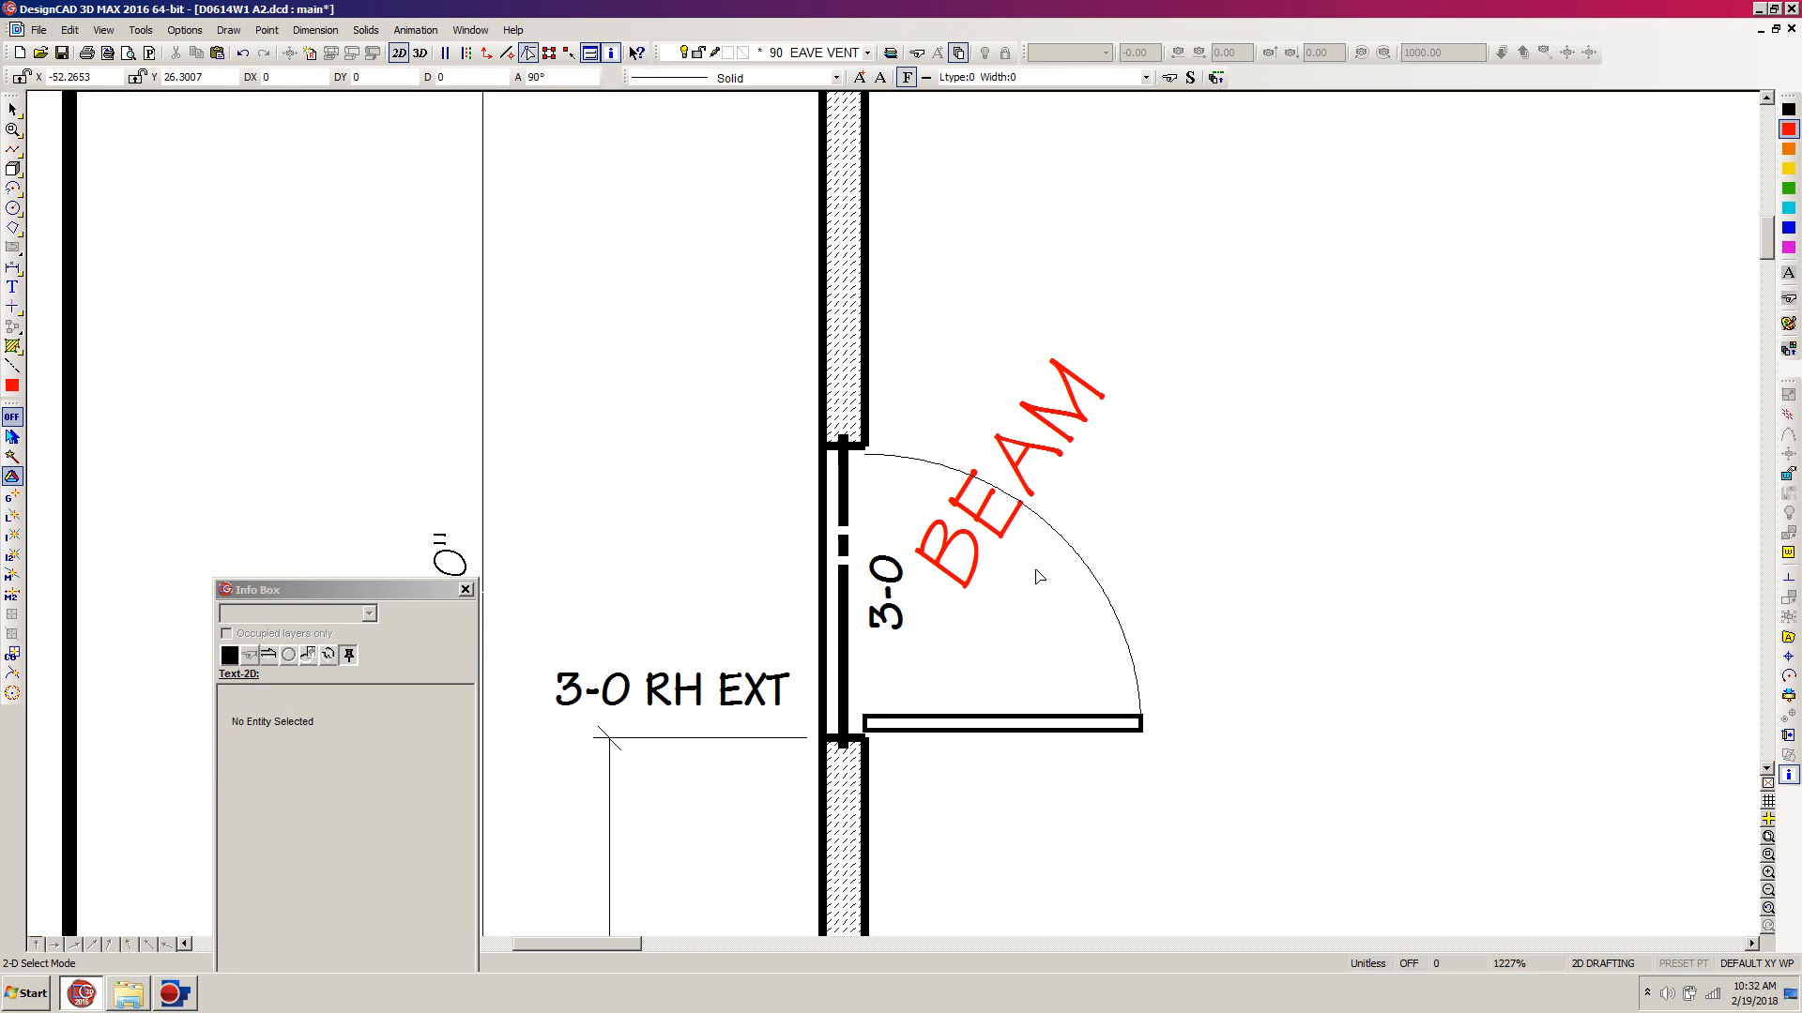
Delete the three red BEAM and two red TRIMMERS labels from the A2 floor plan.
key(Page_Down)
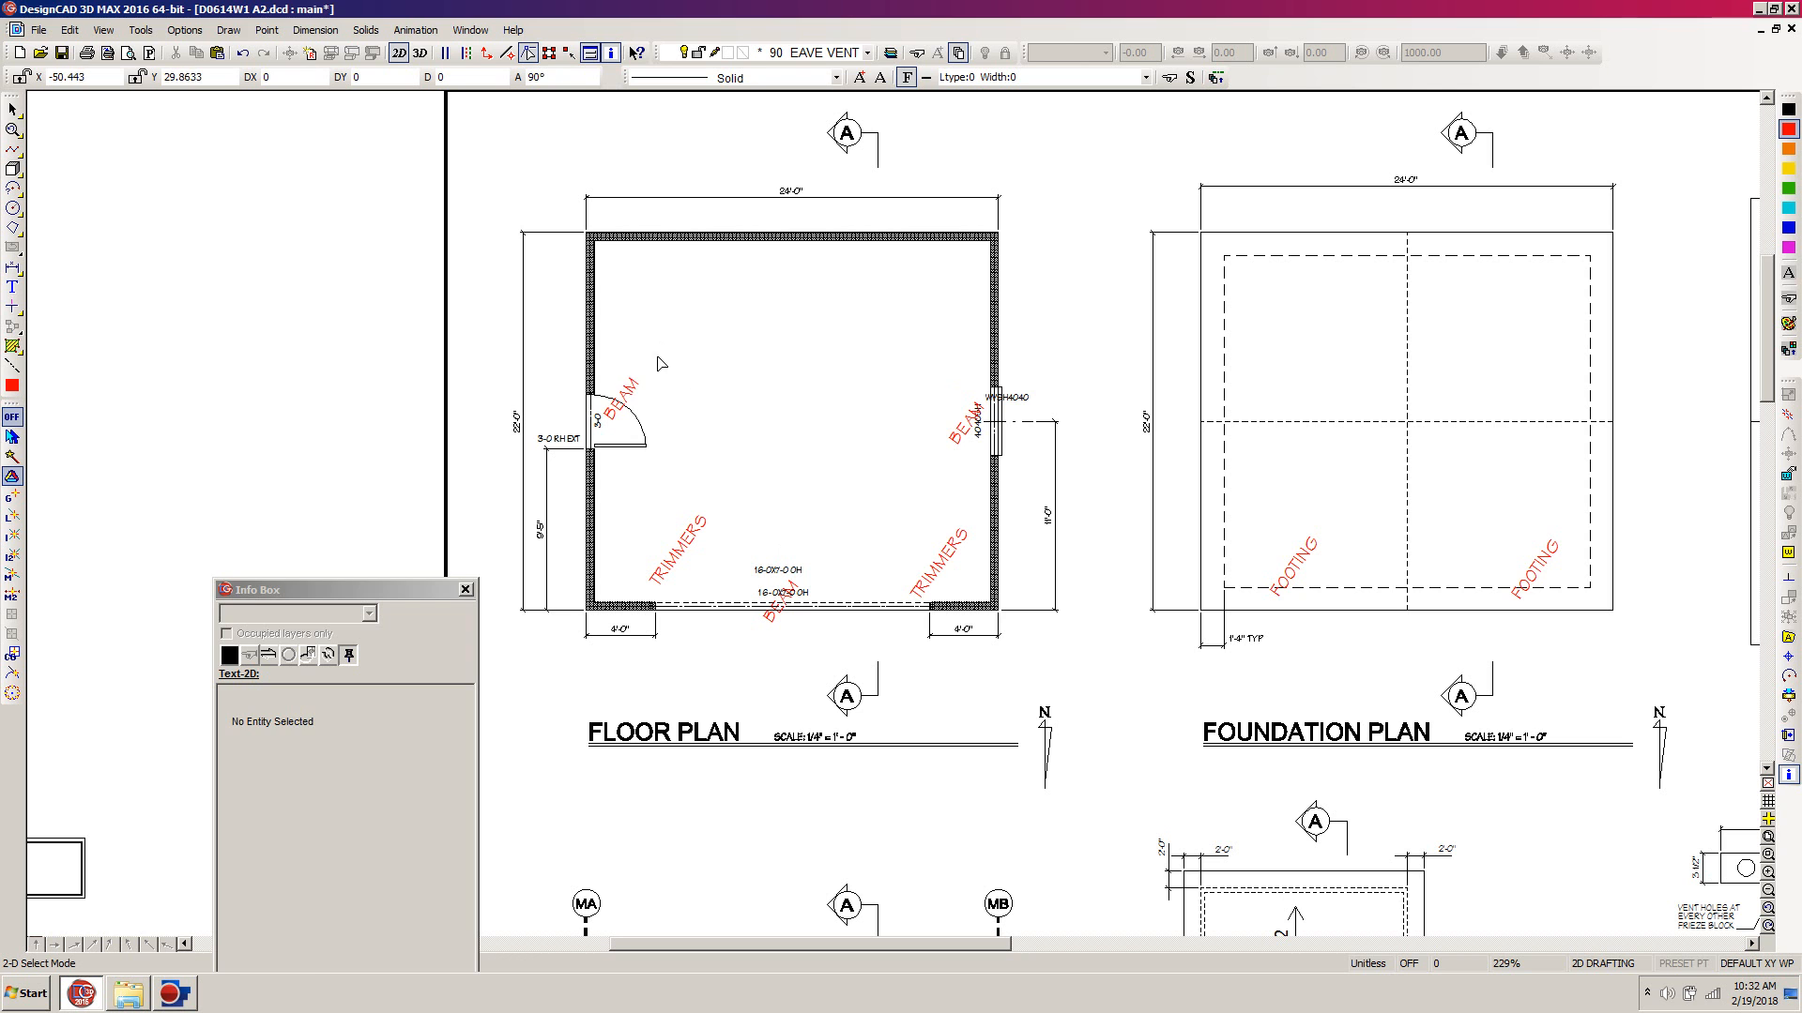
click(624, 401)
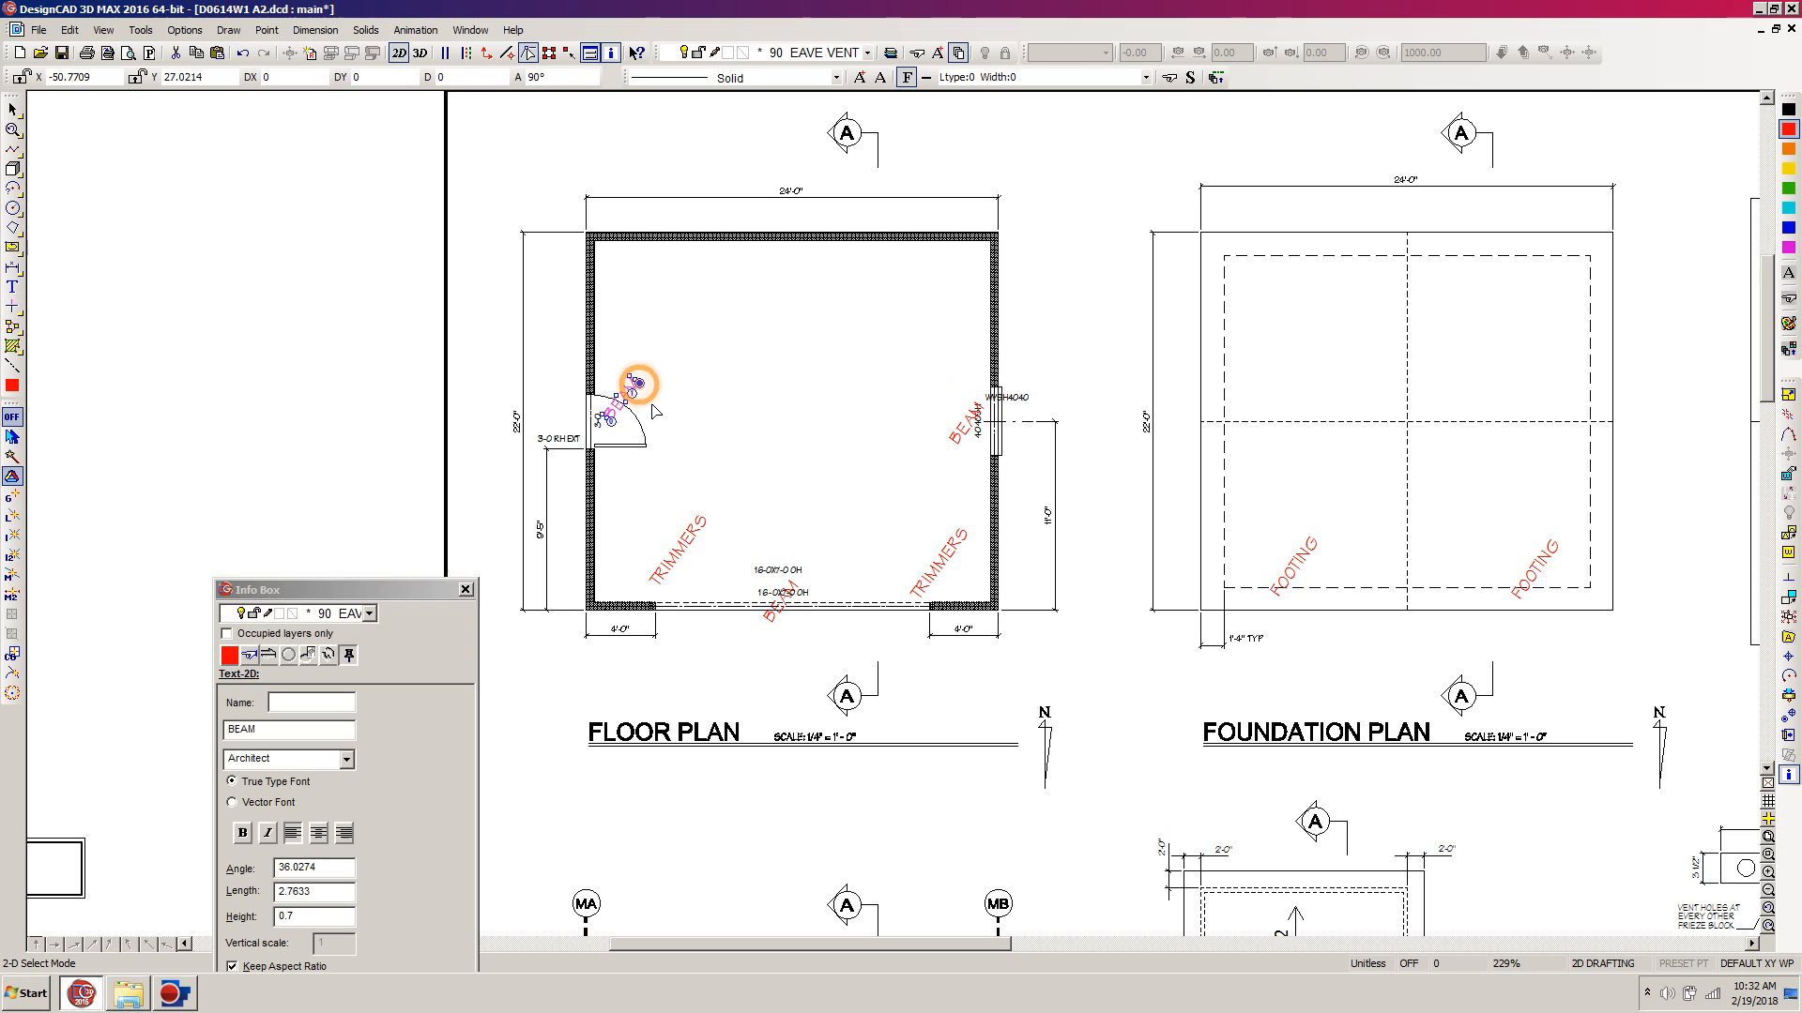
shift+click(730, 507)
shift+click(777, 608)
shift+click(945, 544)
shift+click(955, 439)
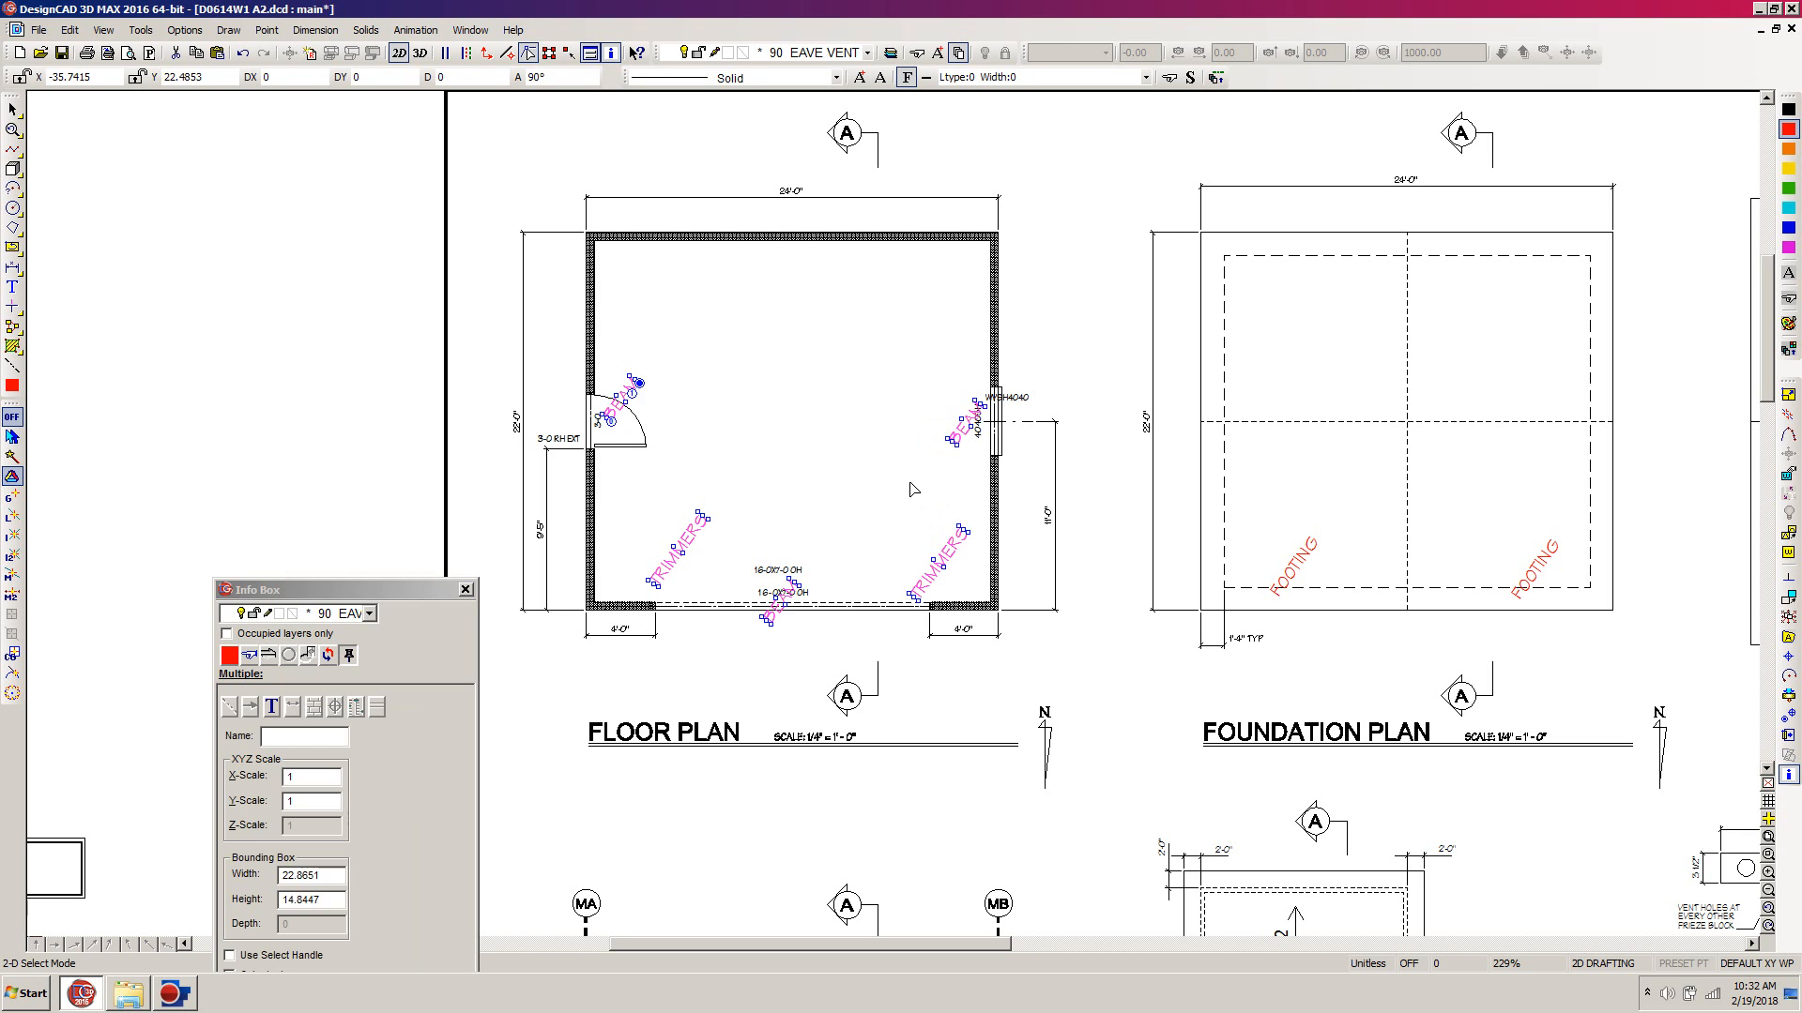
key(Delete)
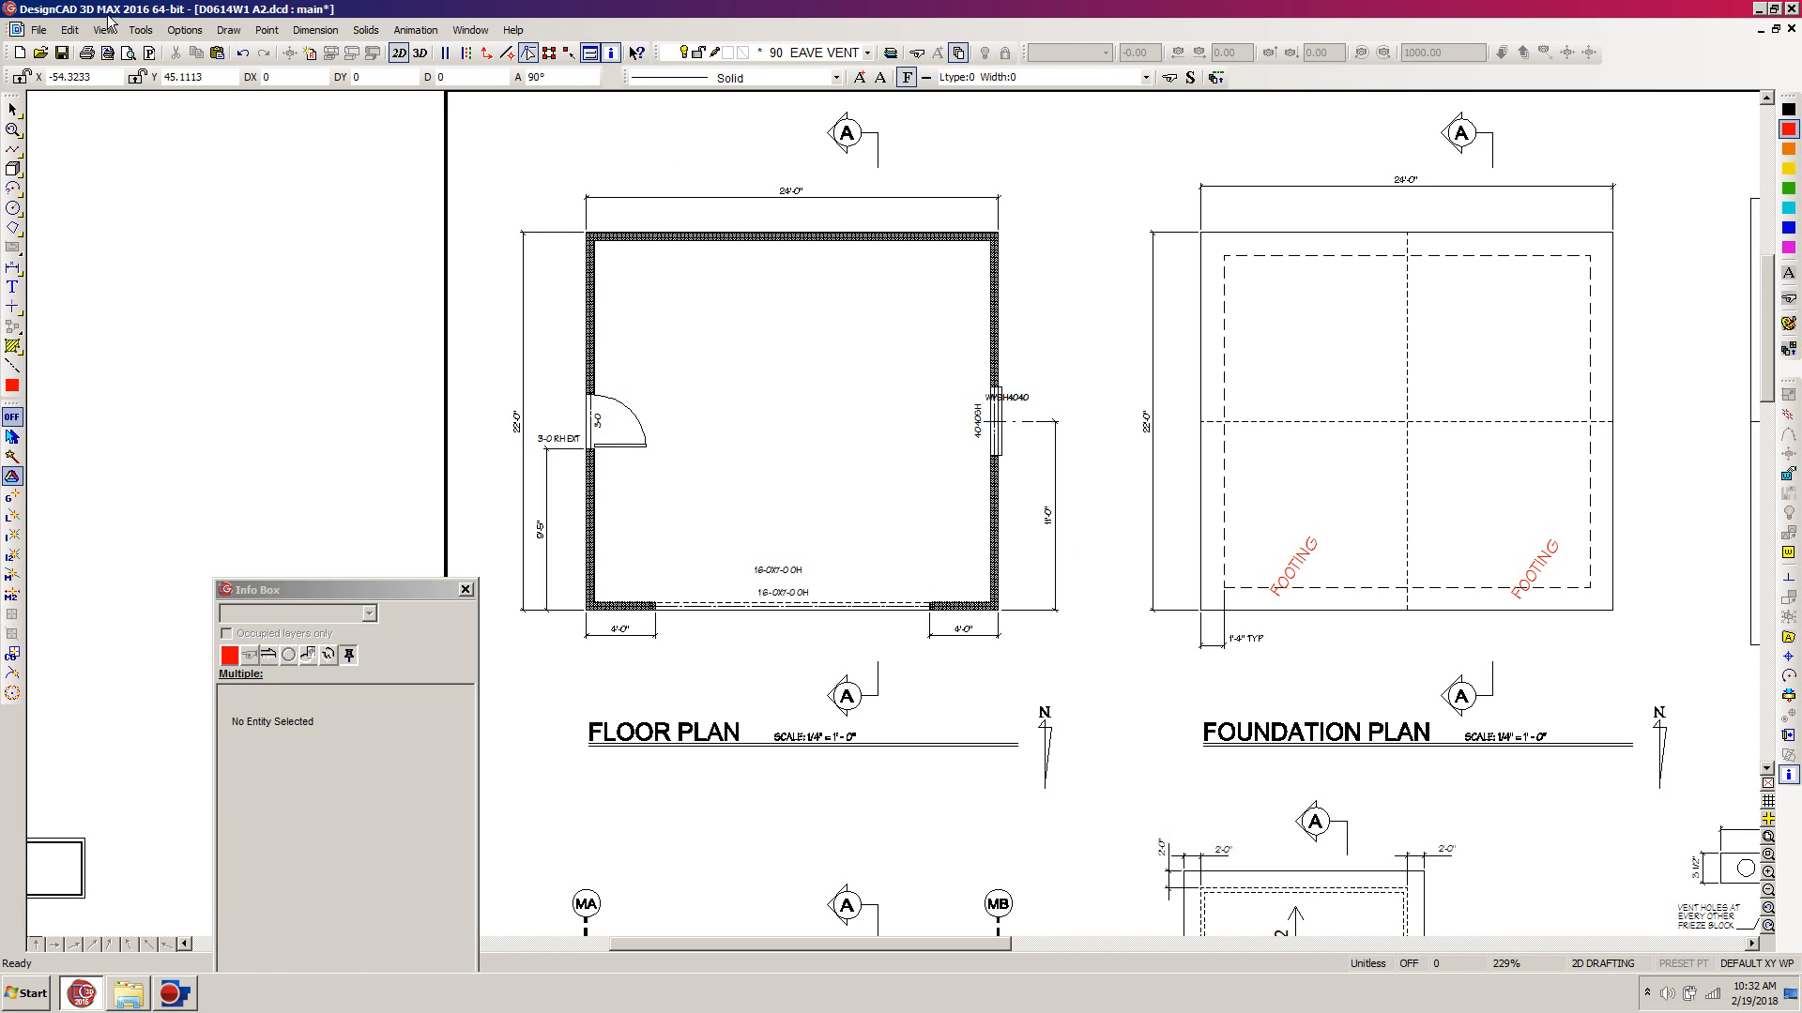
Save the D0614W1 A2 drawing, switch to the D0614W1 drawing, deselect its opening linework and labels, and save it.
click(61, 54)
click(472, 35)
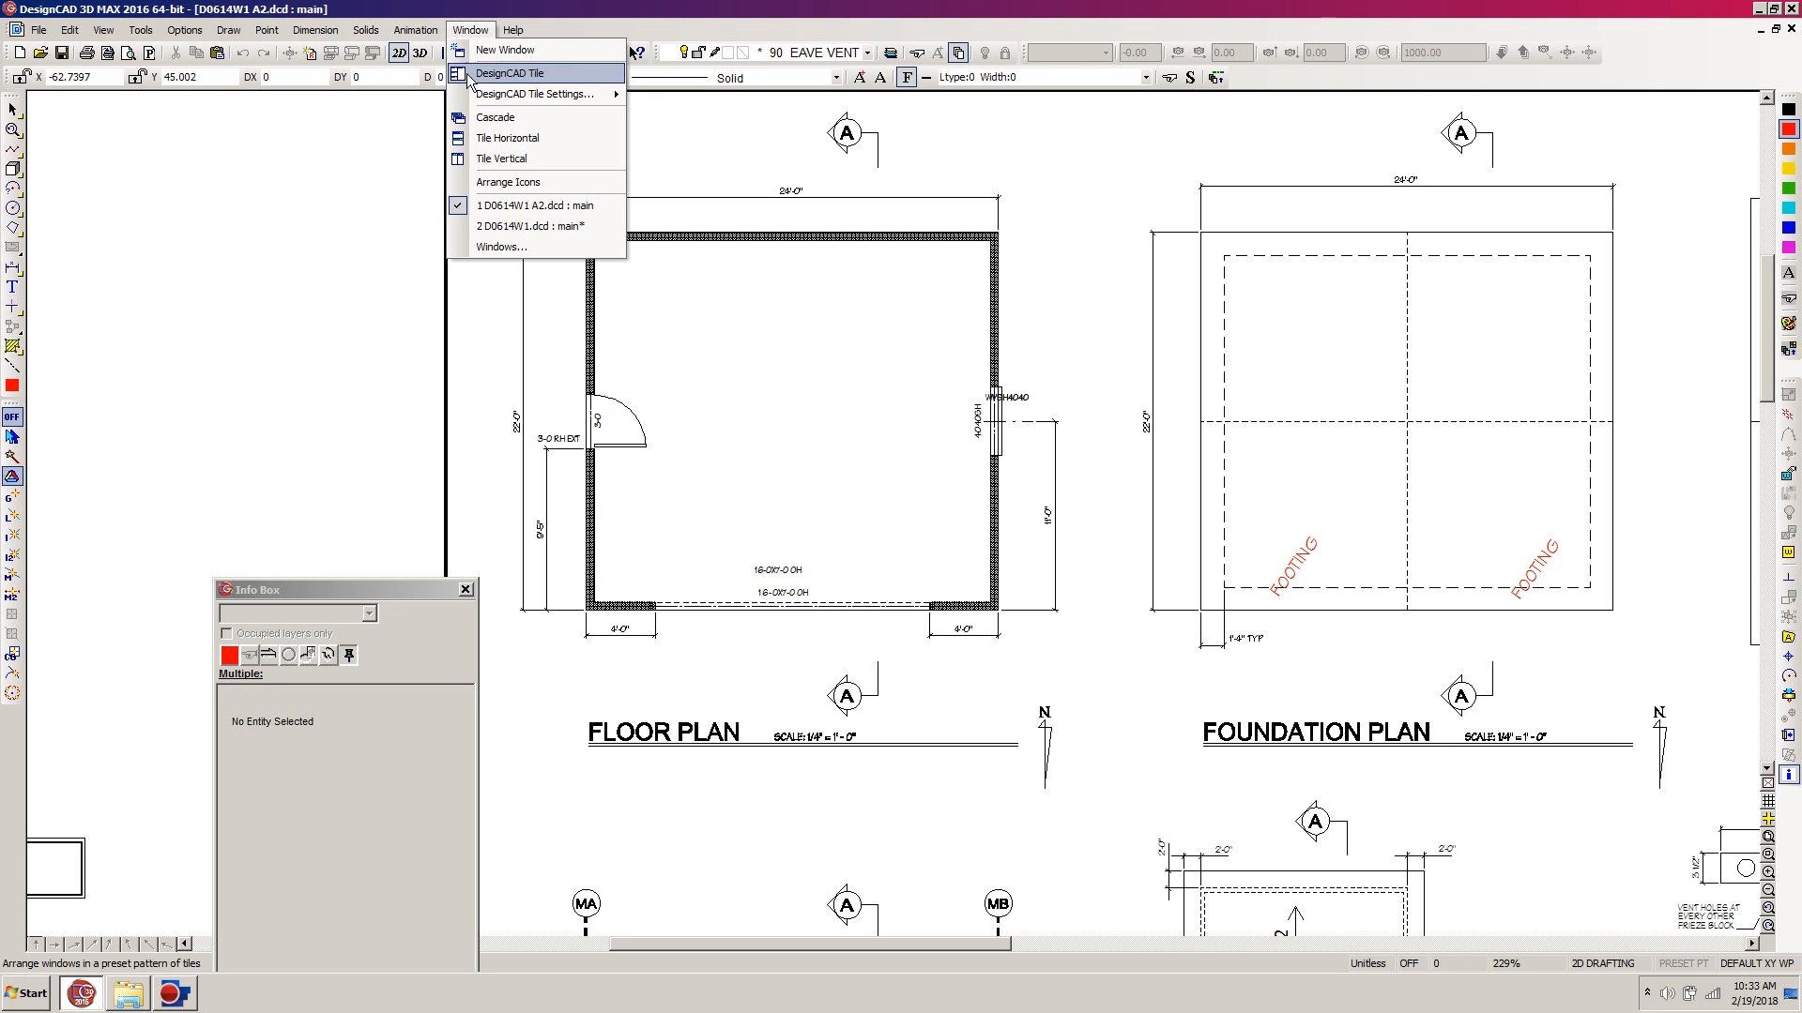
click(500, 229)
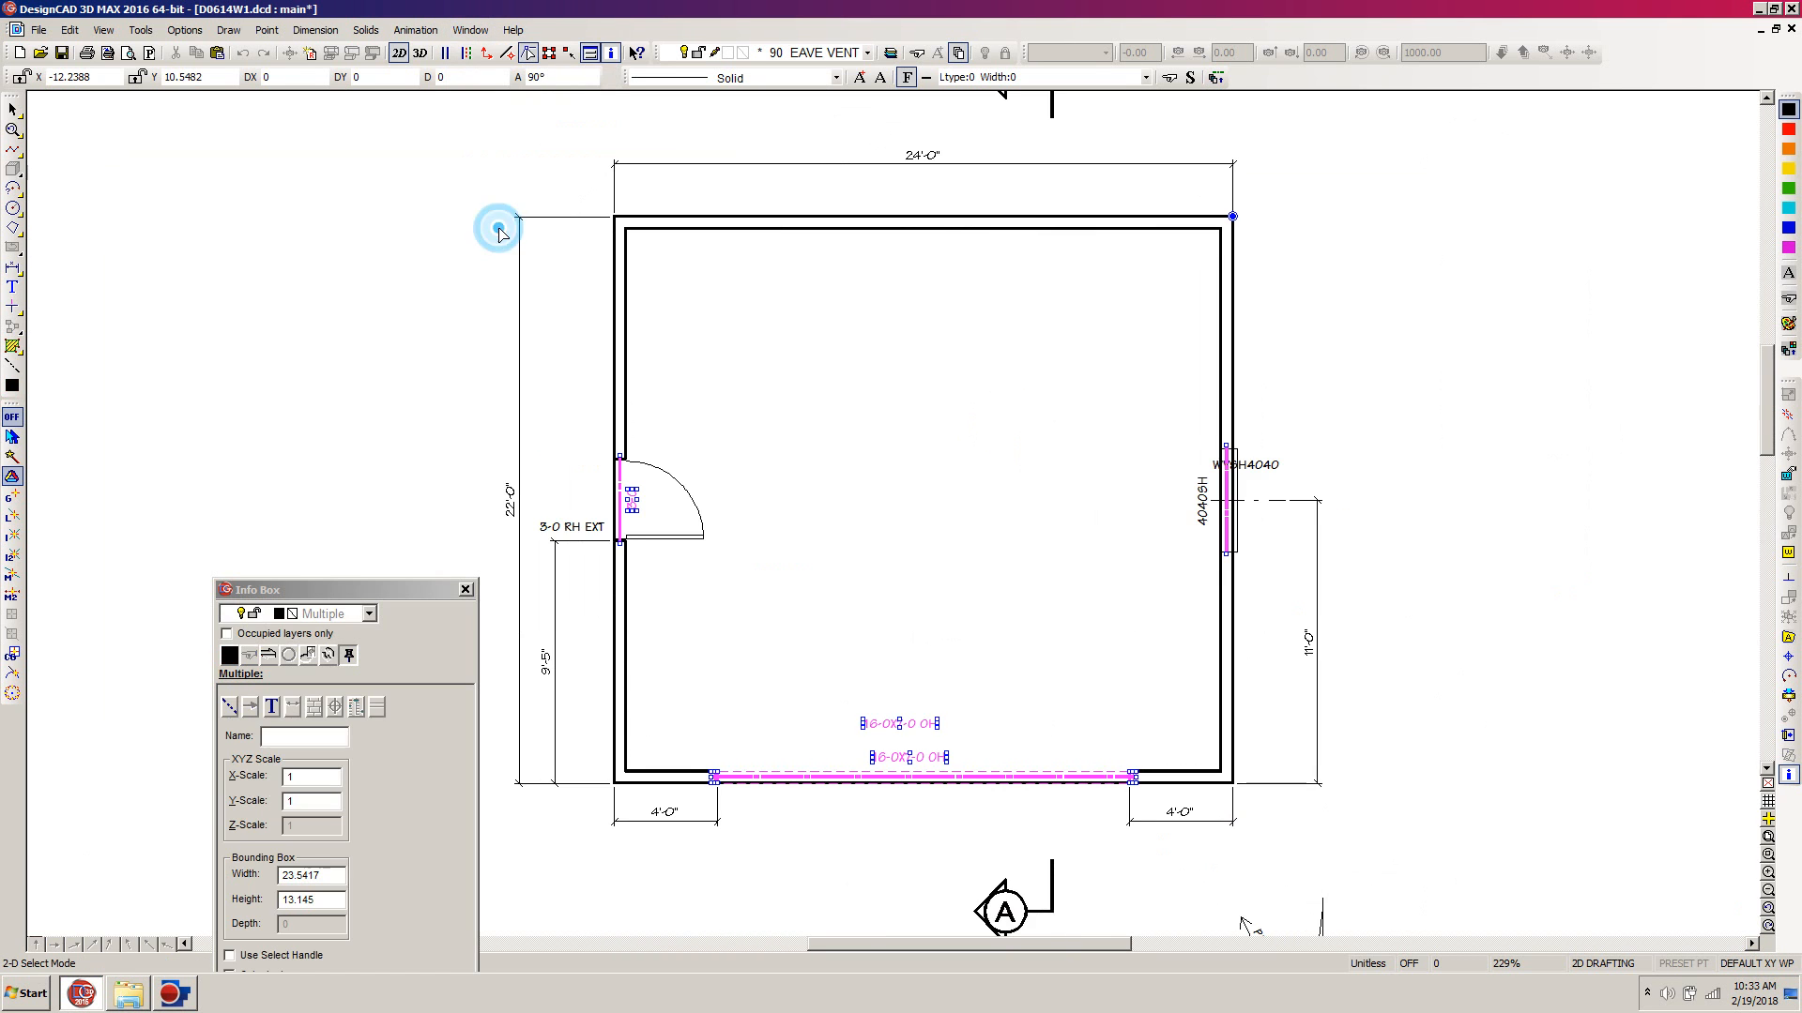
click(866, 343)
click(61, 53)
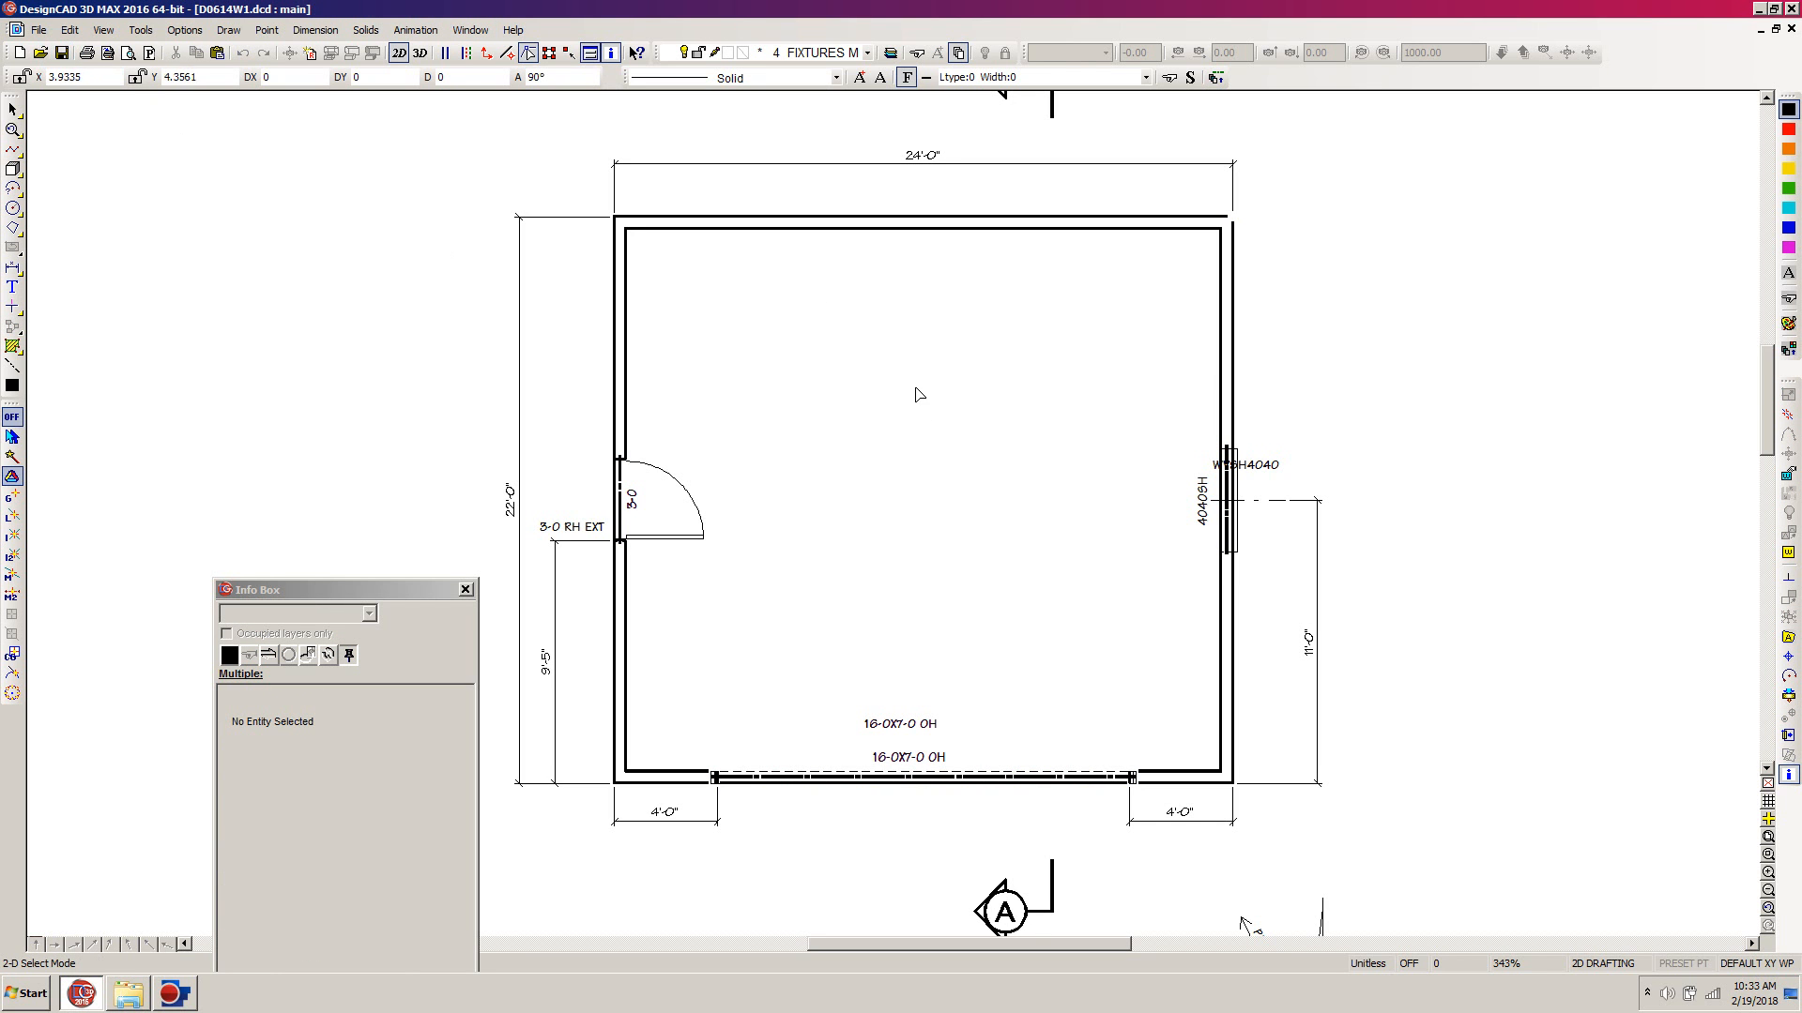
Make FND PLN the current layer, hide all other layers, and turn TEXT FN and LINES back on as visible and editable.
key(ctrl+l)
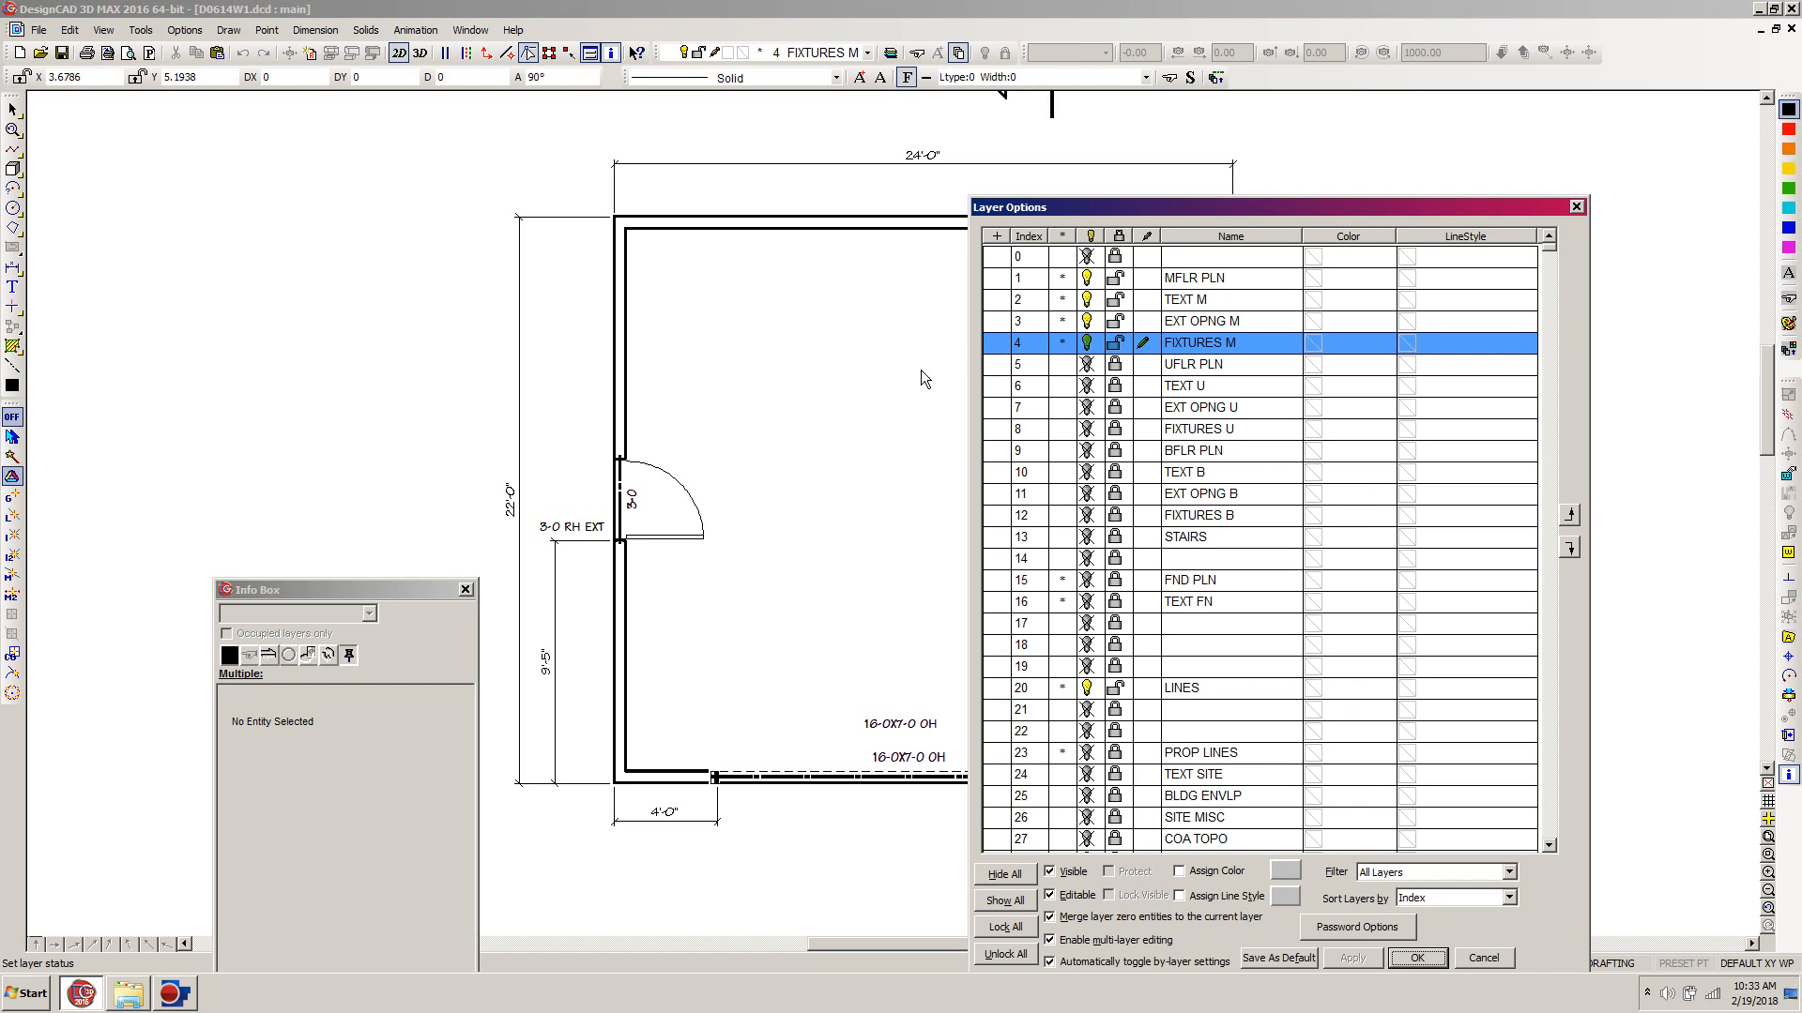
click(1151, 581)
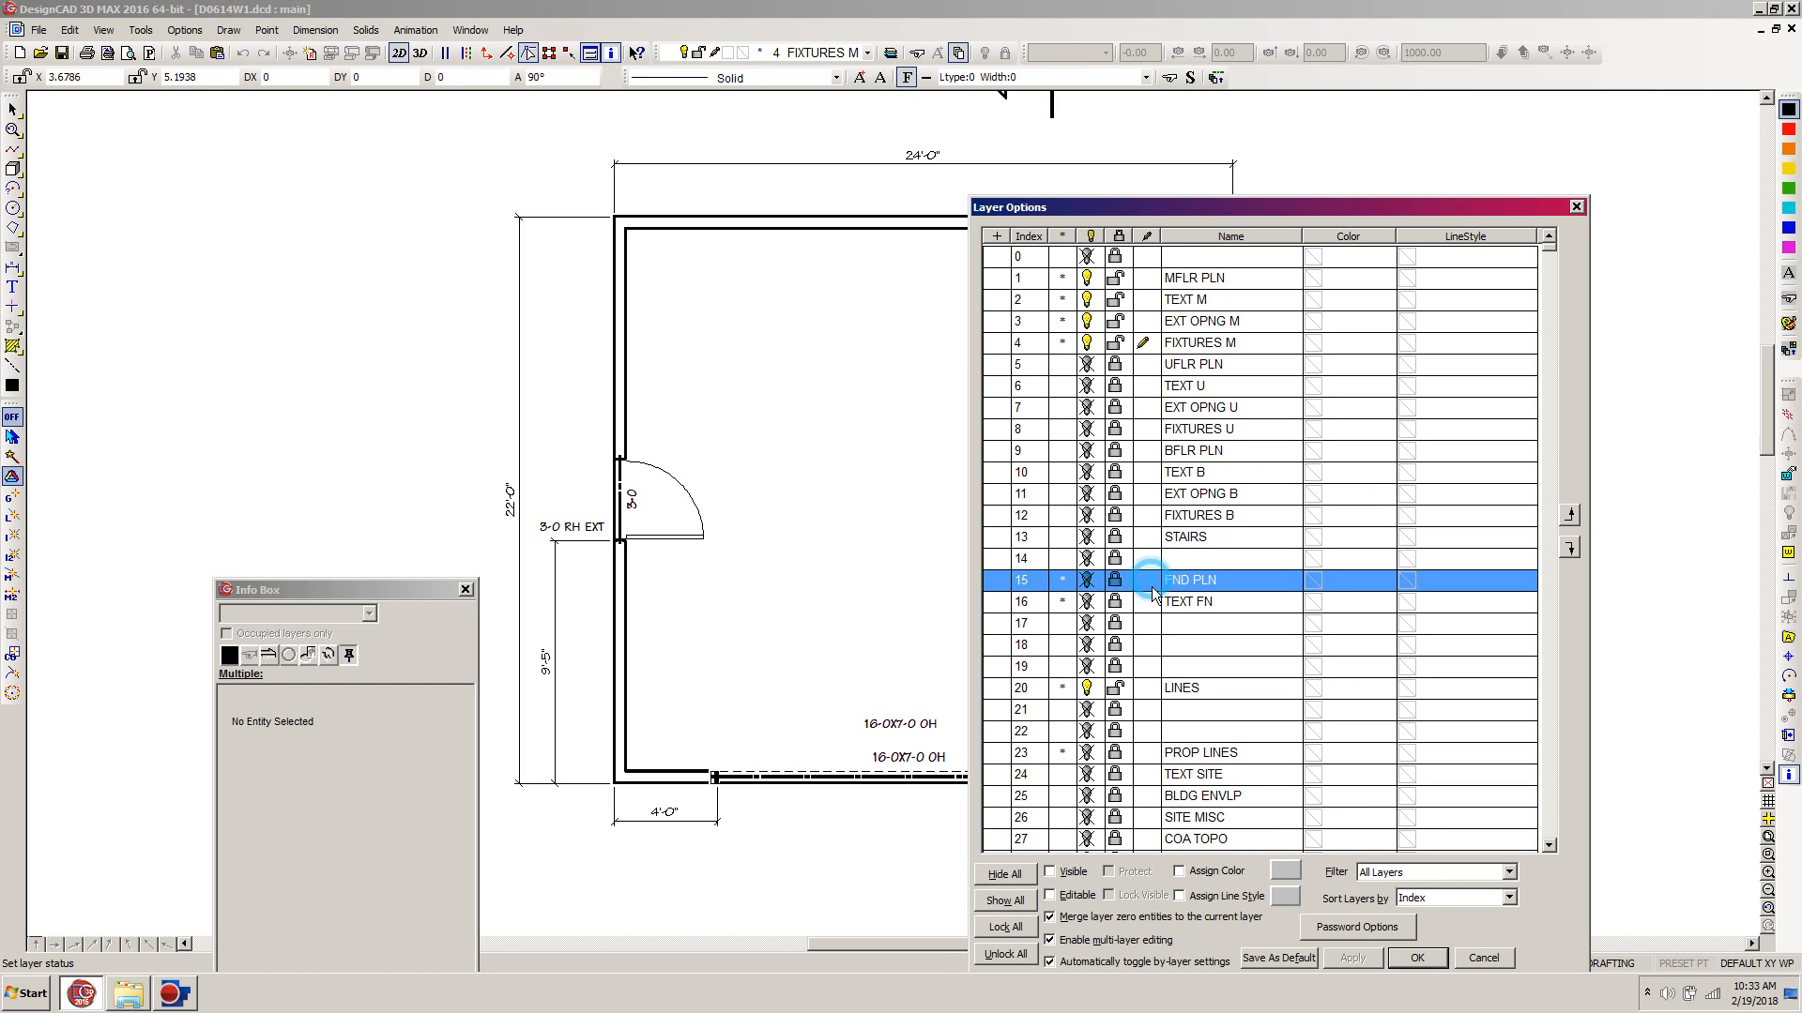
click(1153, 587)
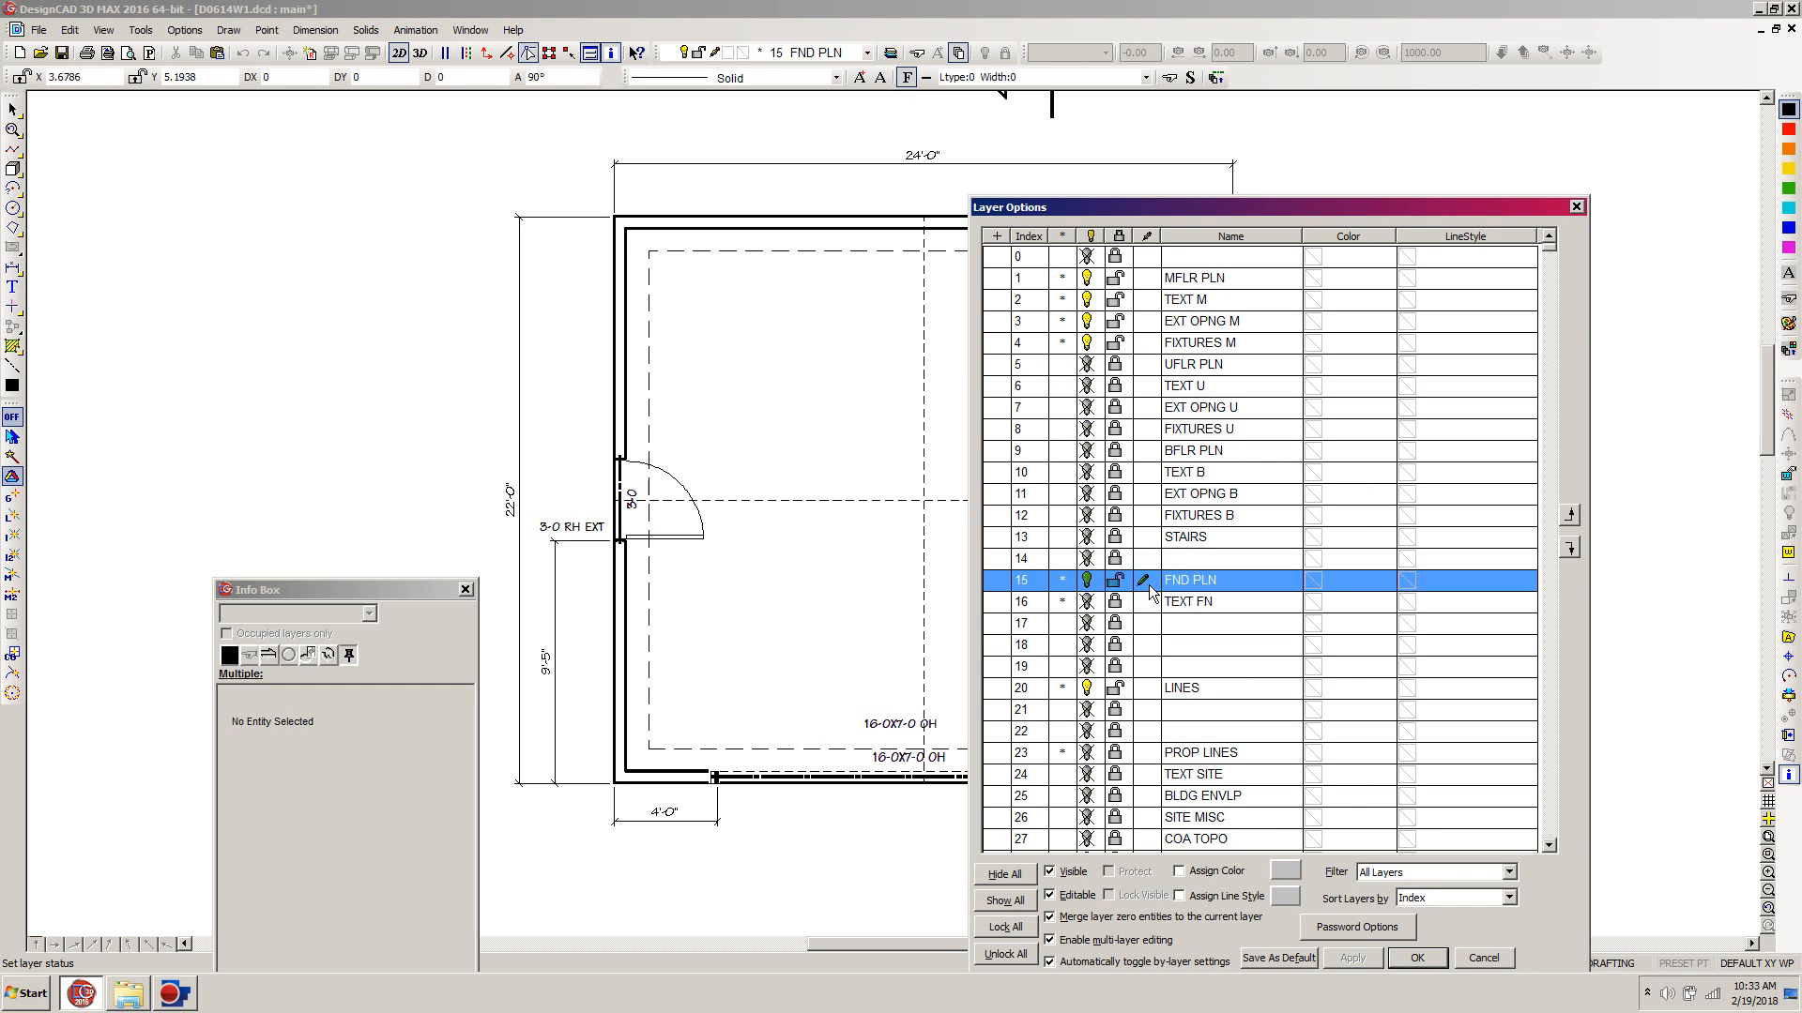
click(1005, 874)
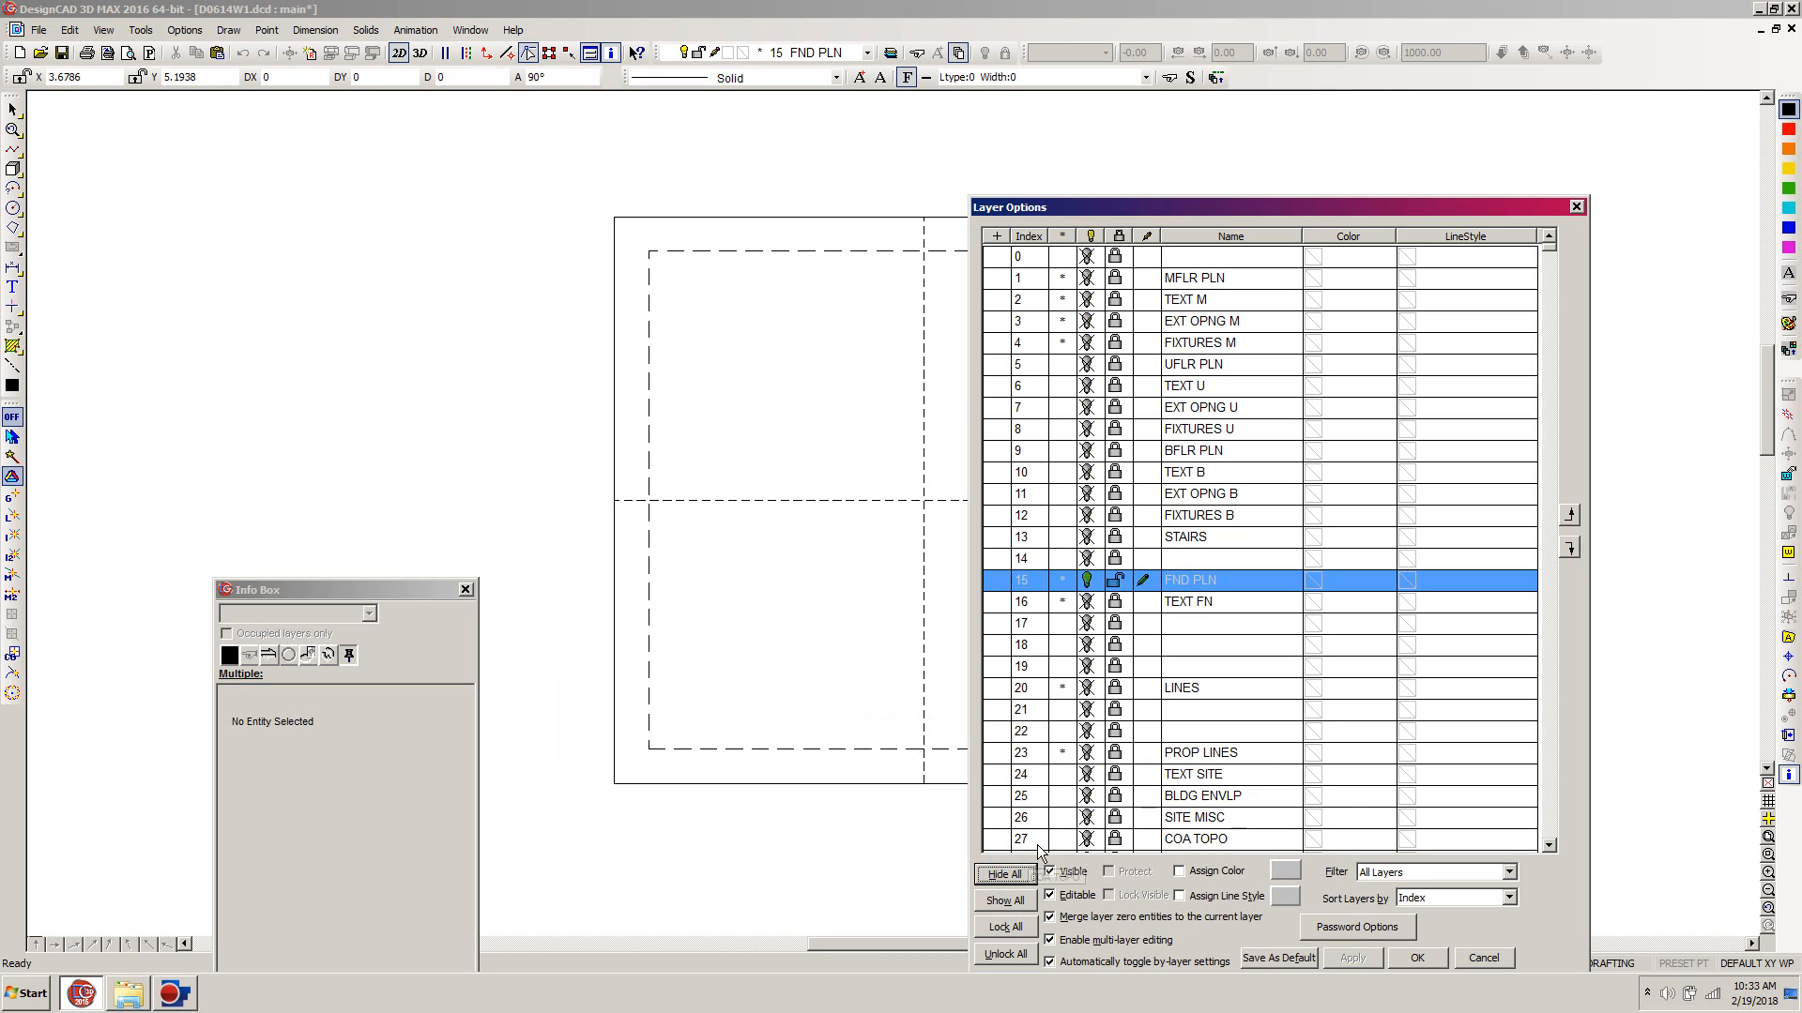
click(1147, 607)
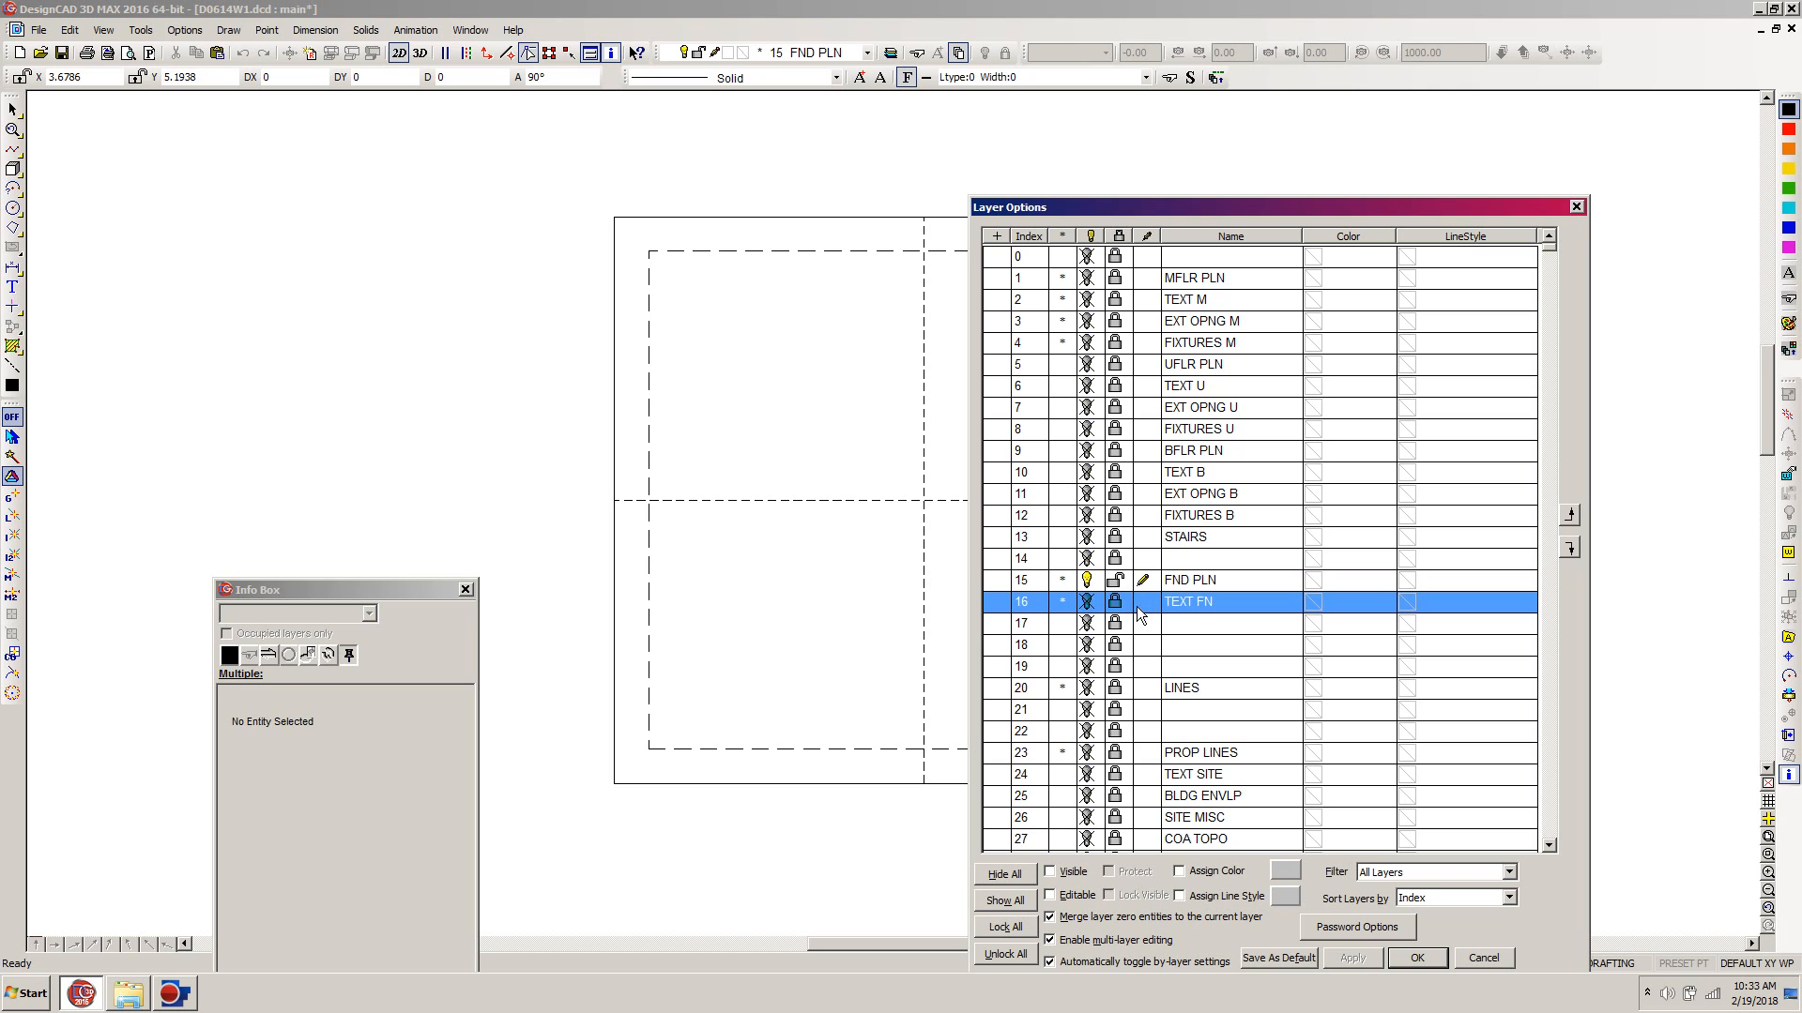
click(1118, 603)
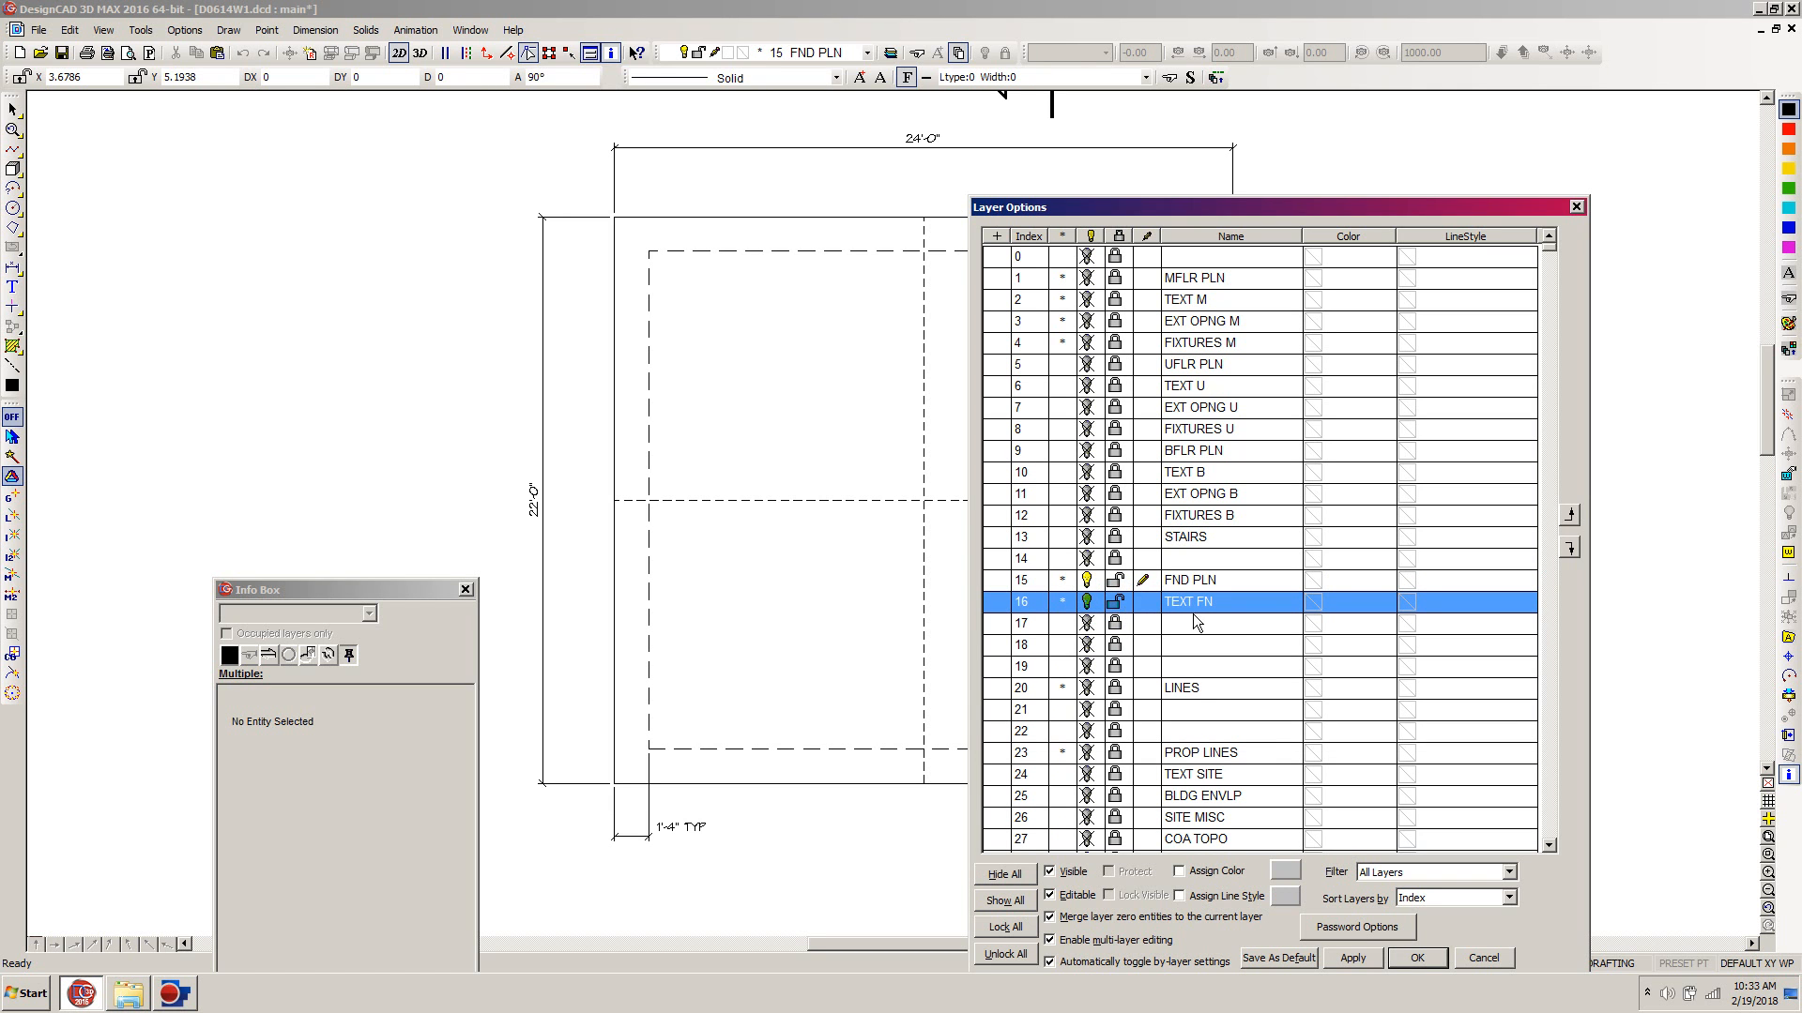
click(1116, 691)
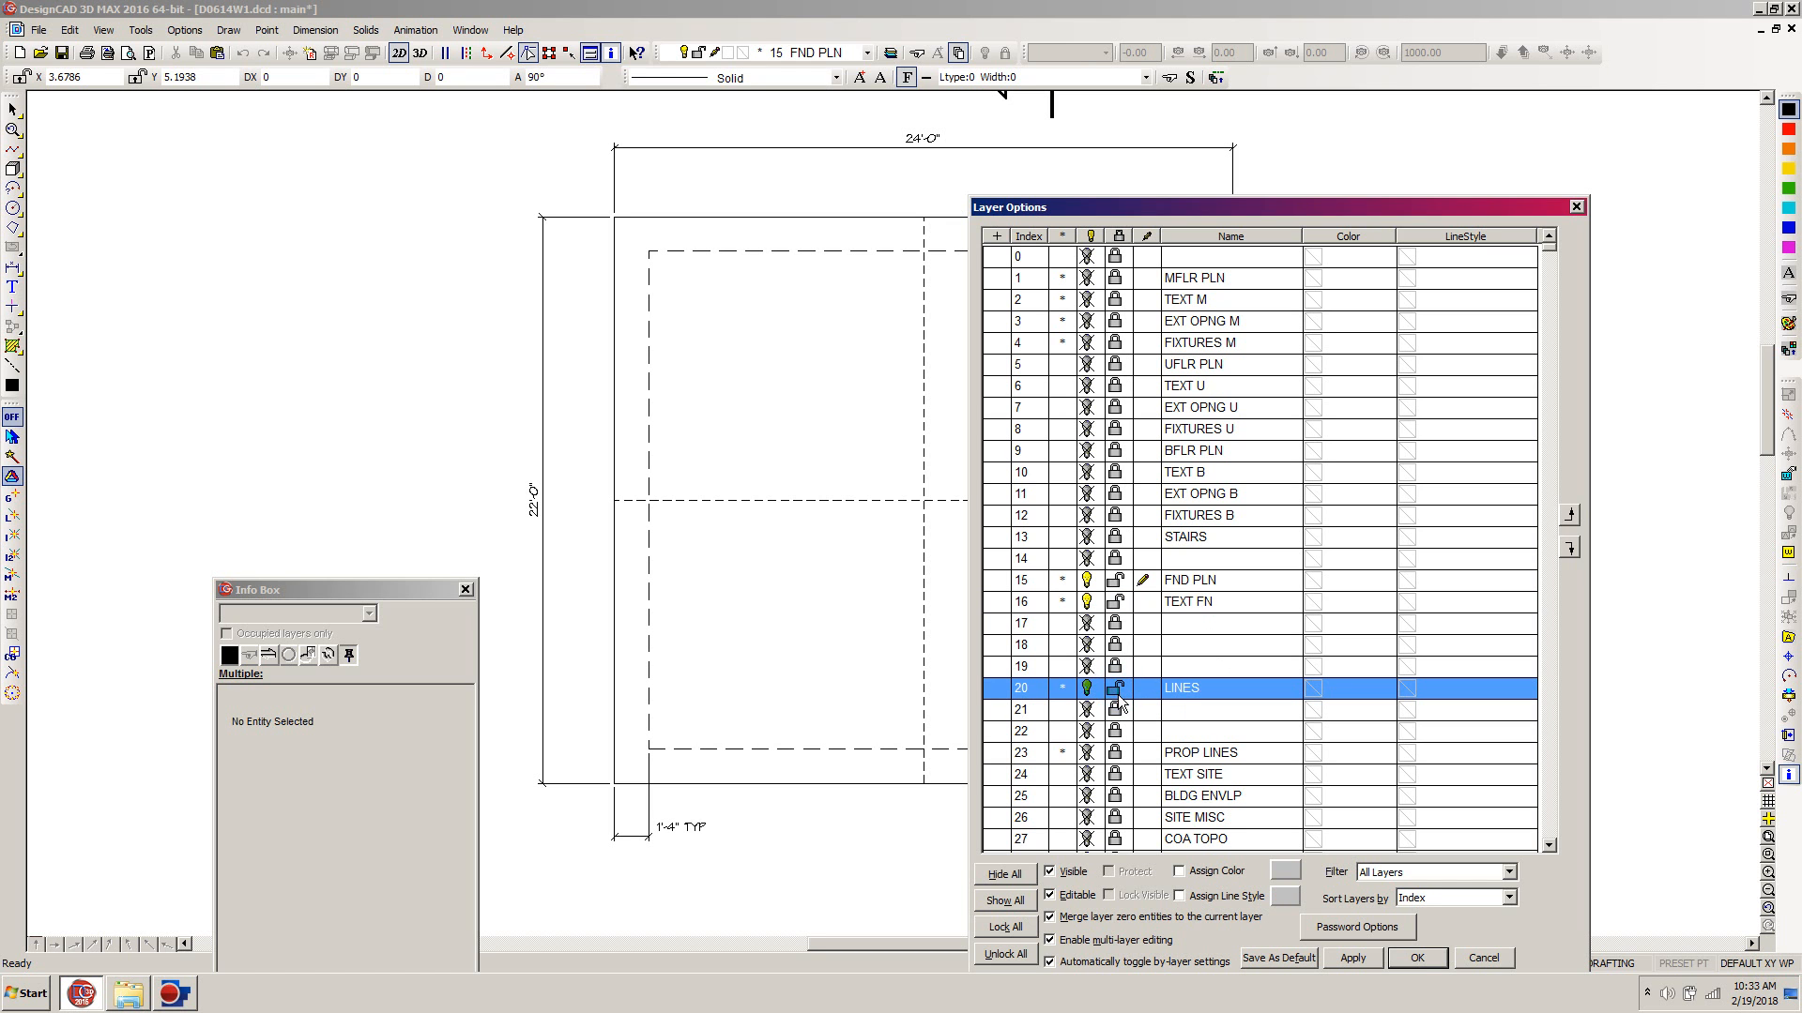
click(1417, 958)
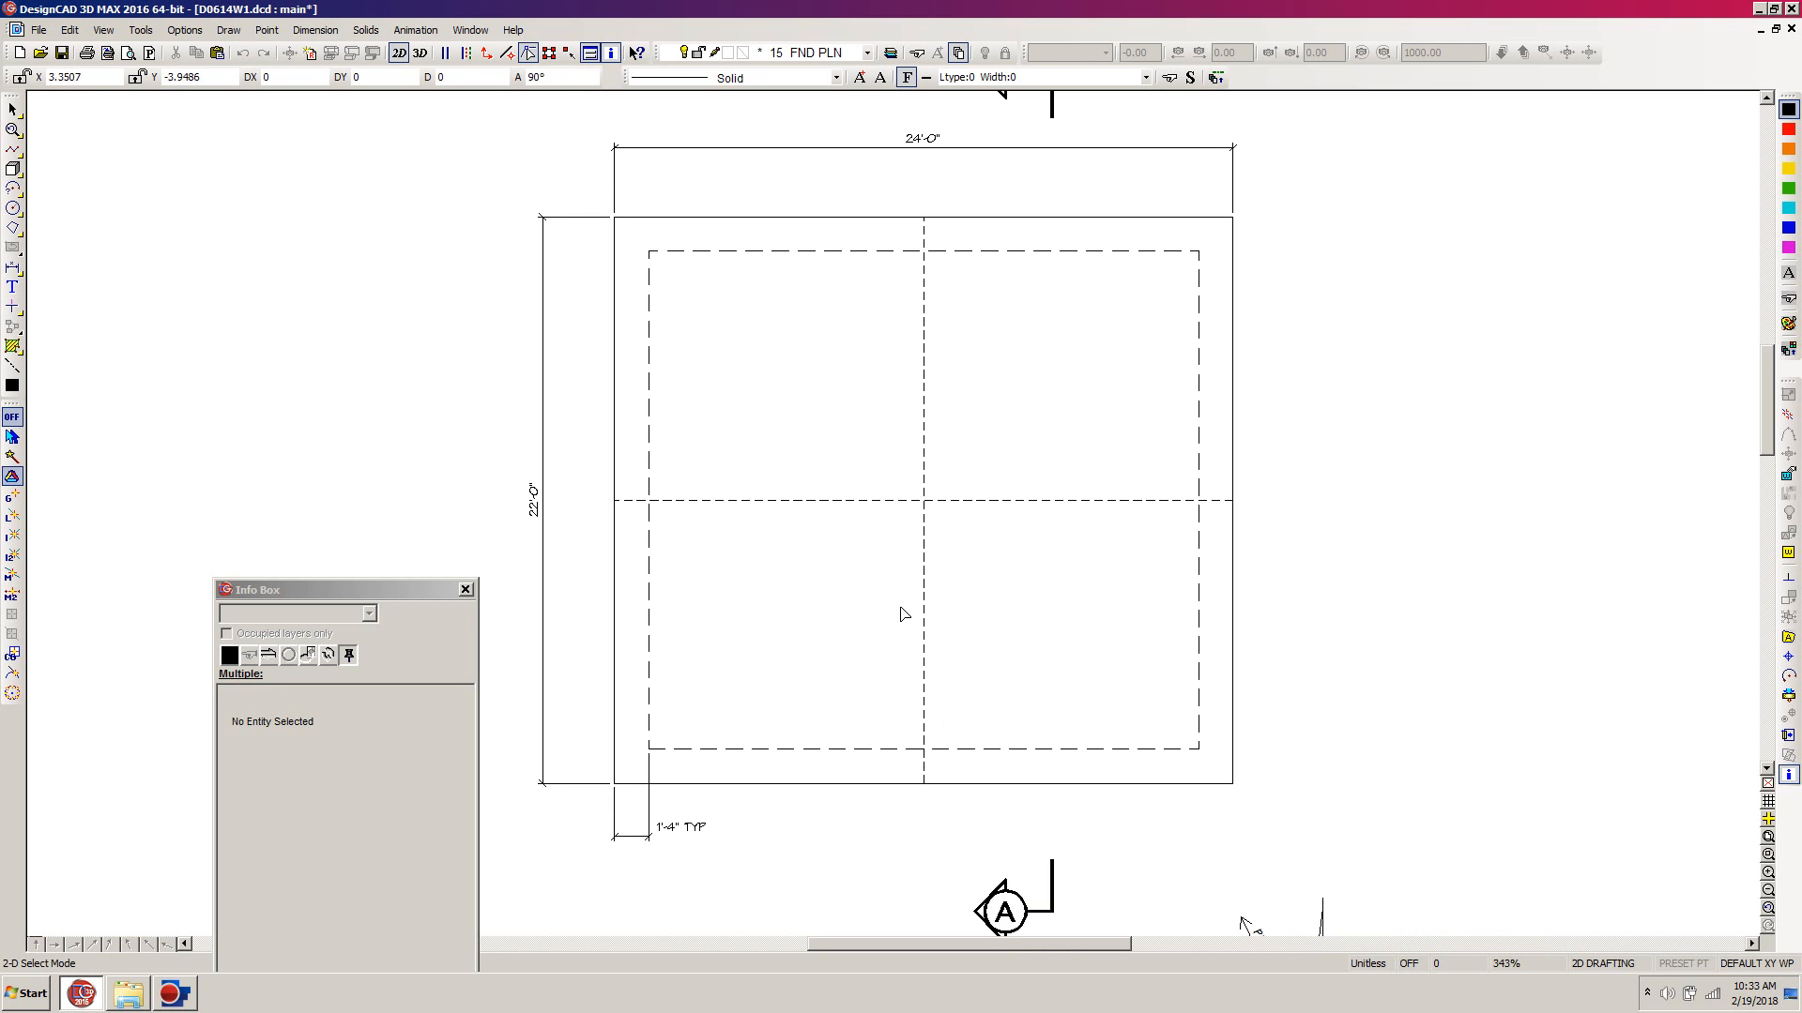
Turn the FIXTURES M layer back on as visible and editable over the foundation plan.
scroll(1766, 391, down, 3)
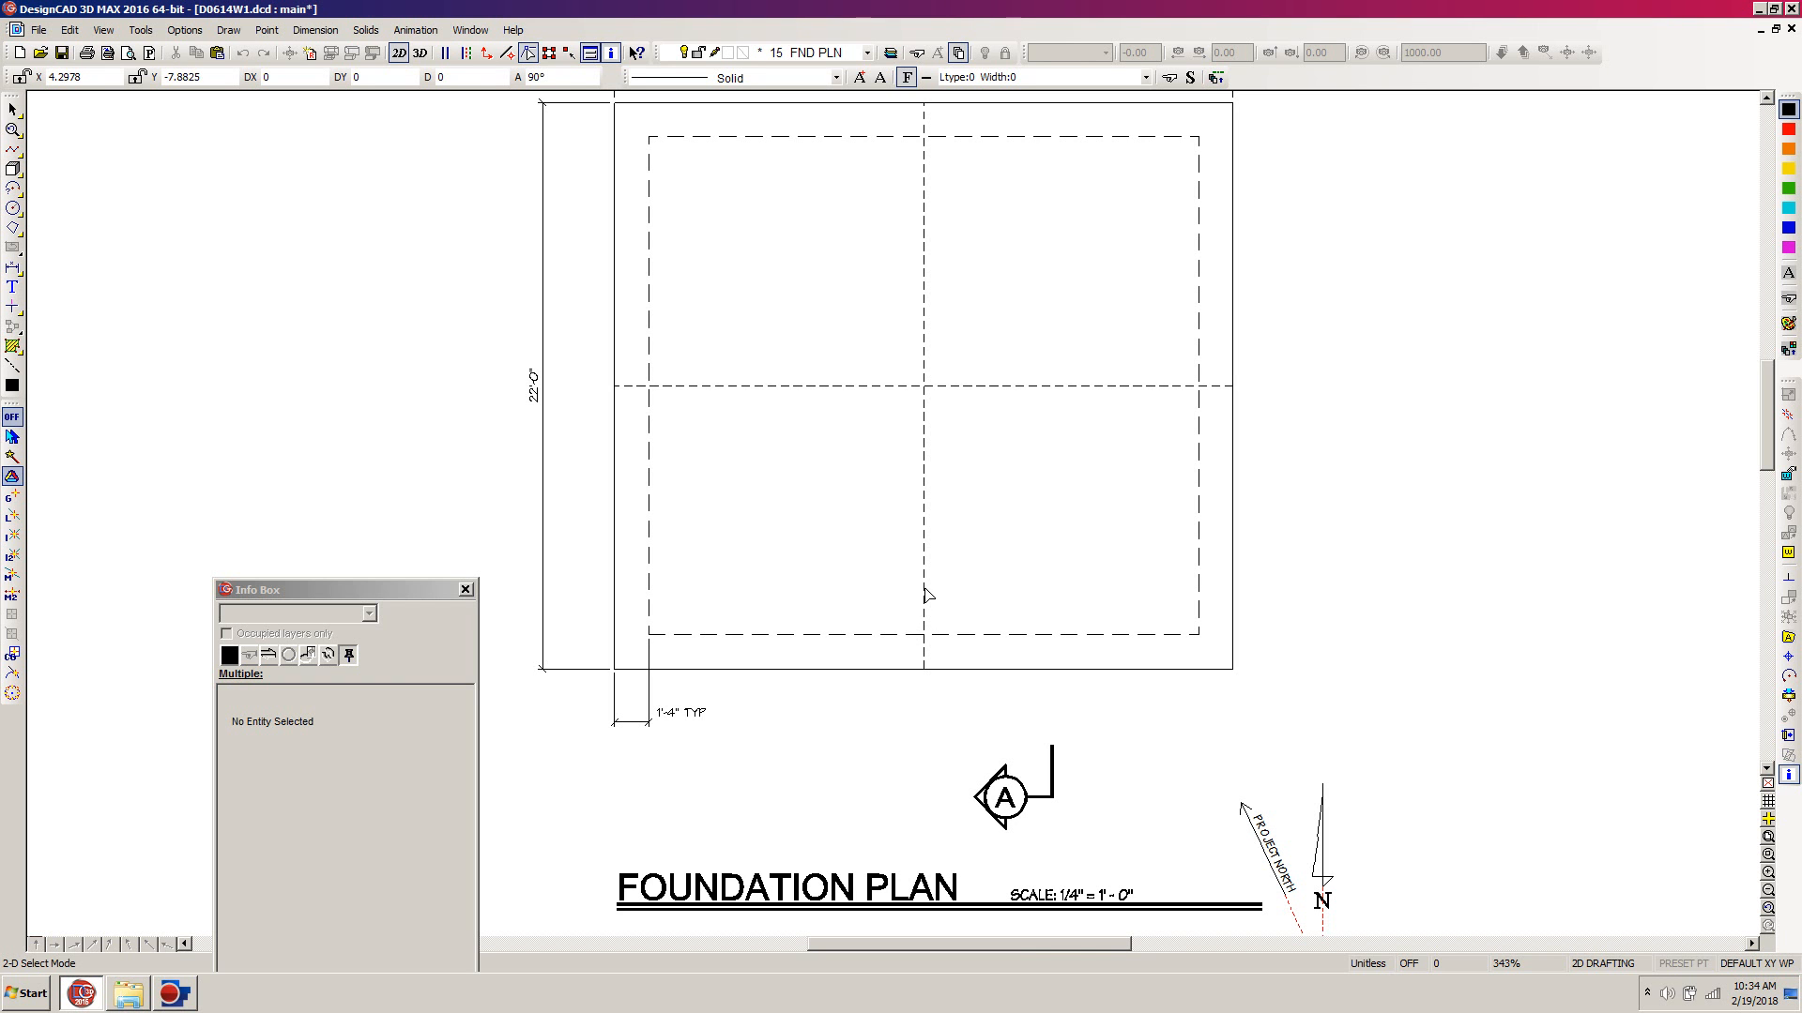
key(l)
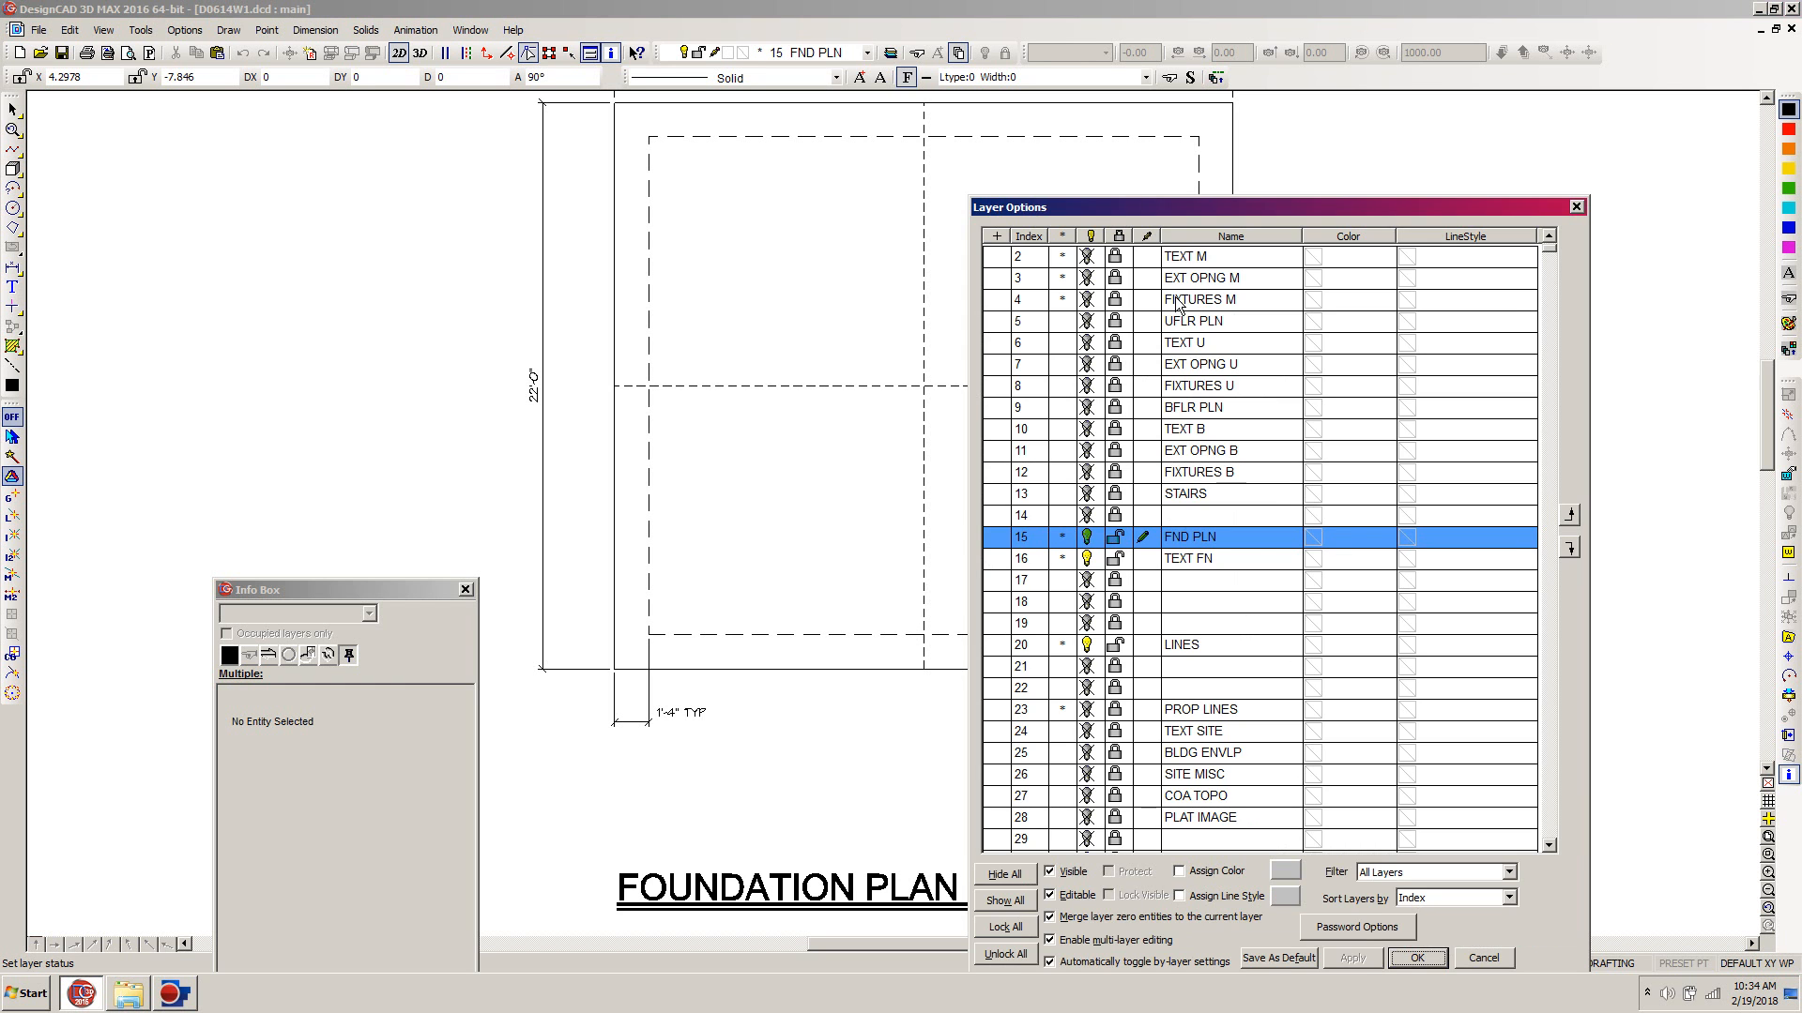
click(1116, 302)
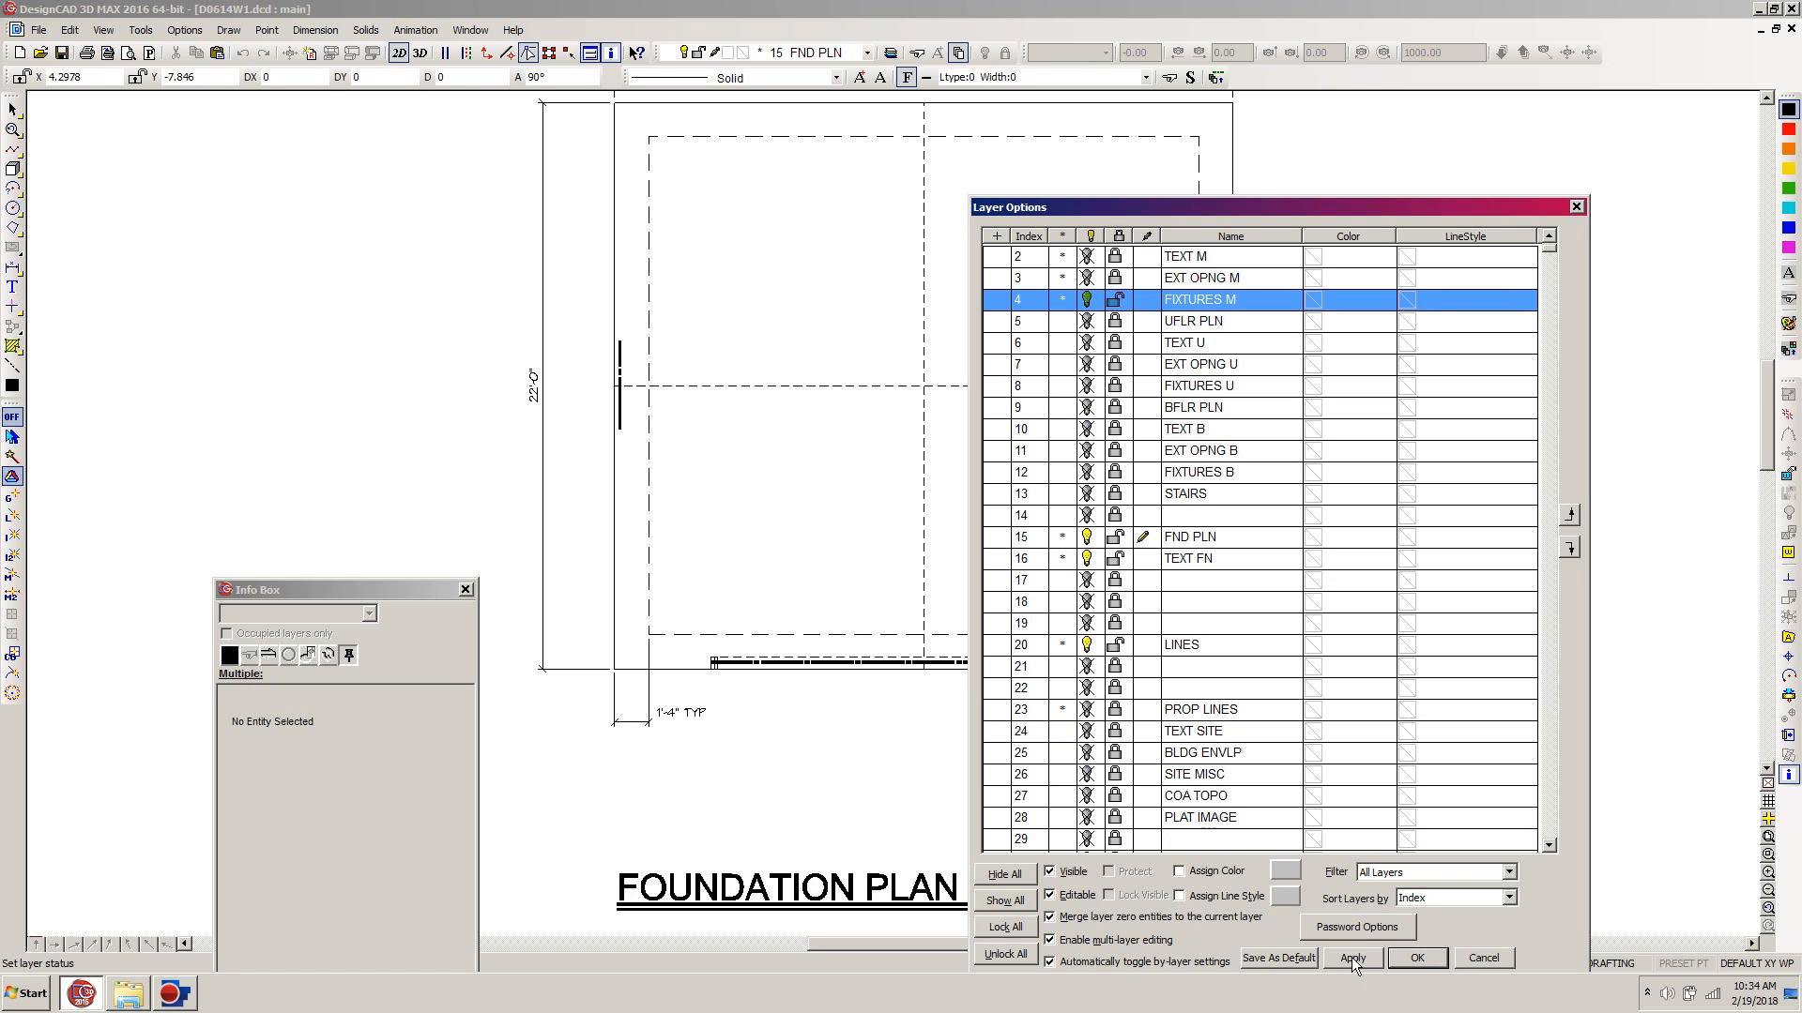
click(1418, 958)
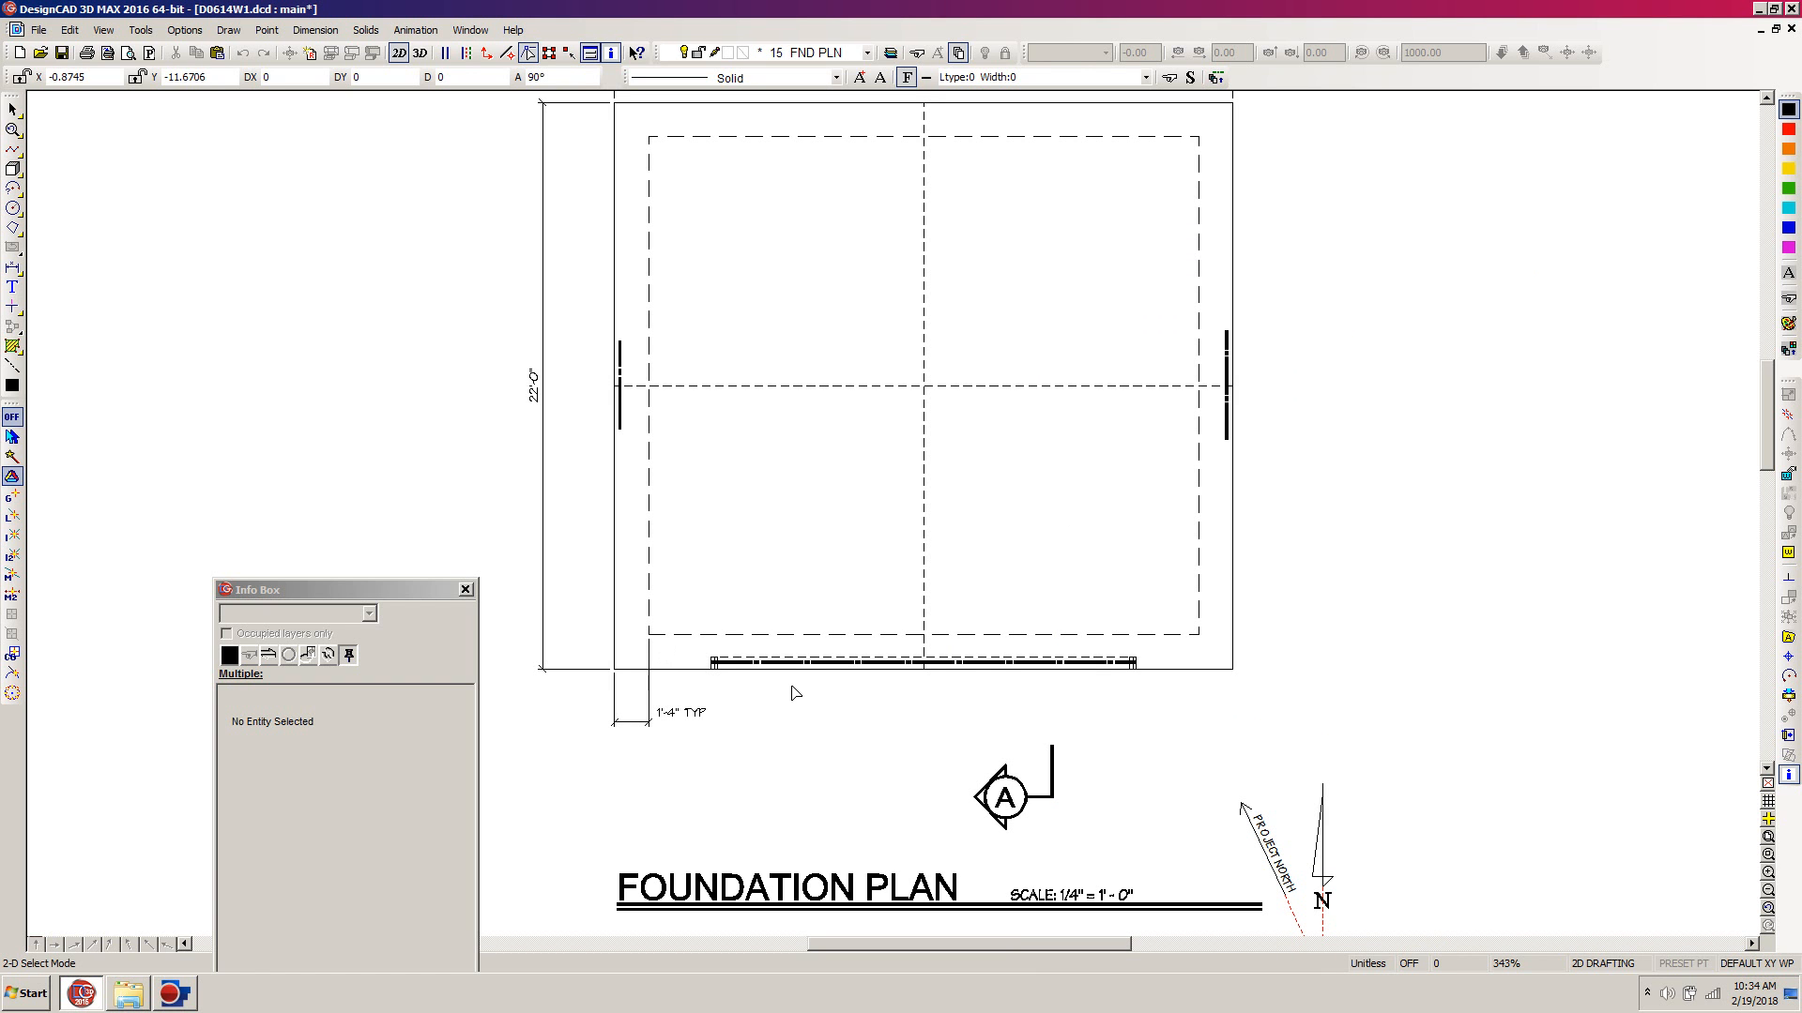
Draw a 30 by 30 inch 2D box near the foundation plan's lower edge, by the garage opening's left trimmers.
key(w)
click(800, 611)
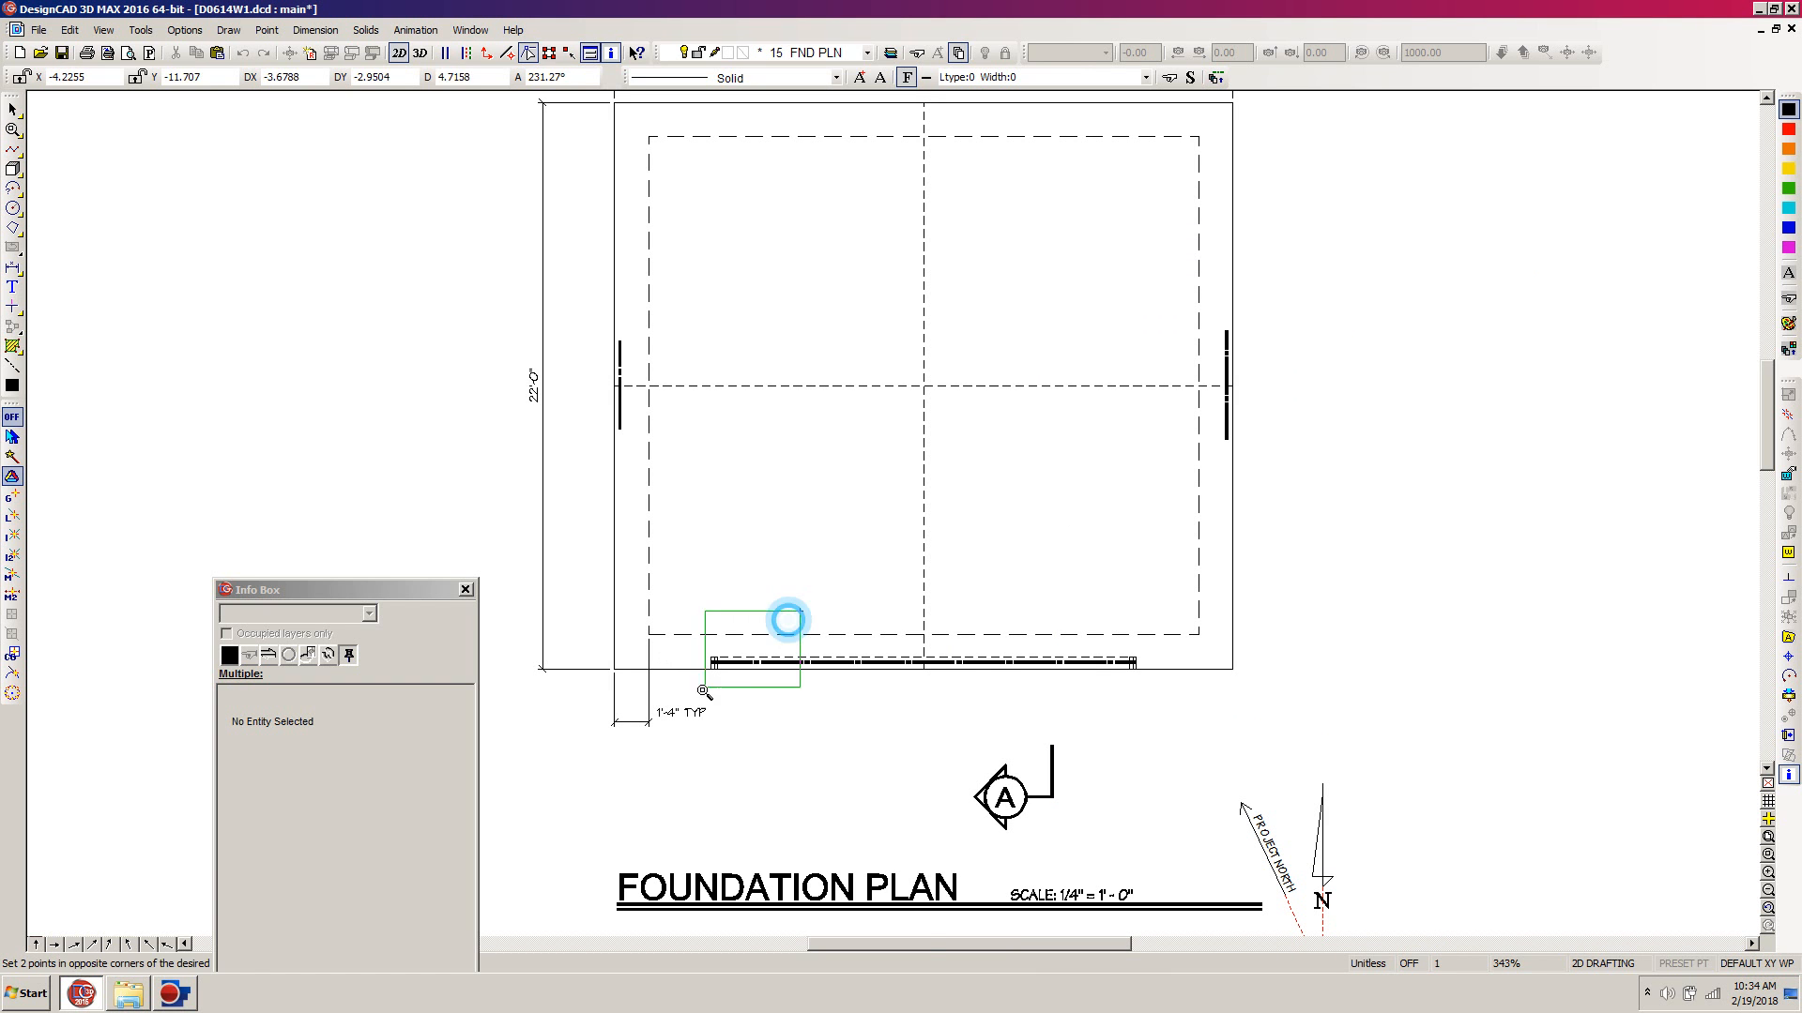
click(613, 719)
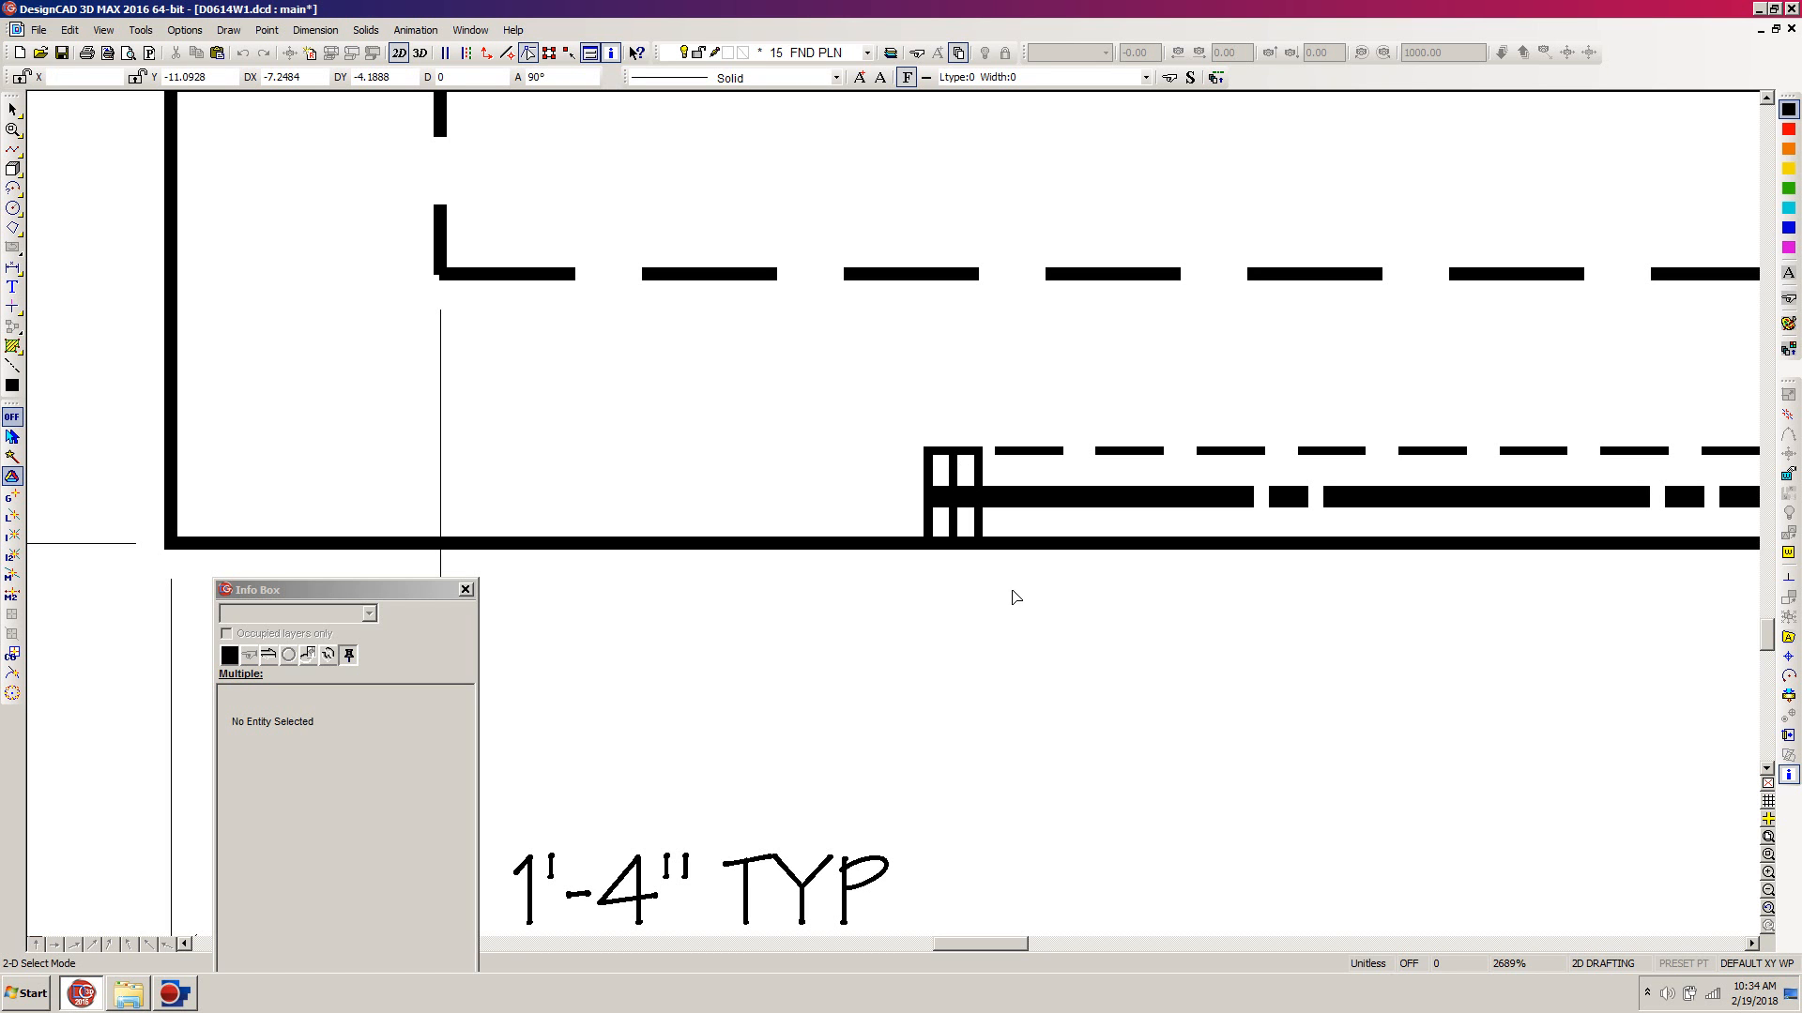
scroll(894, 519, down, 2)
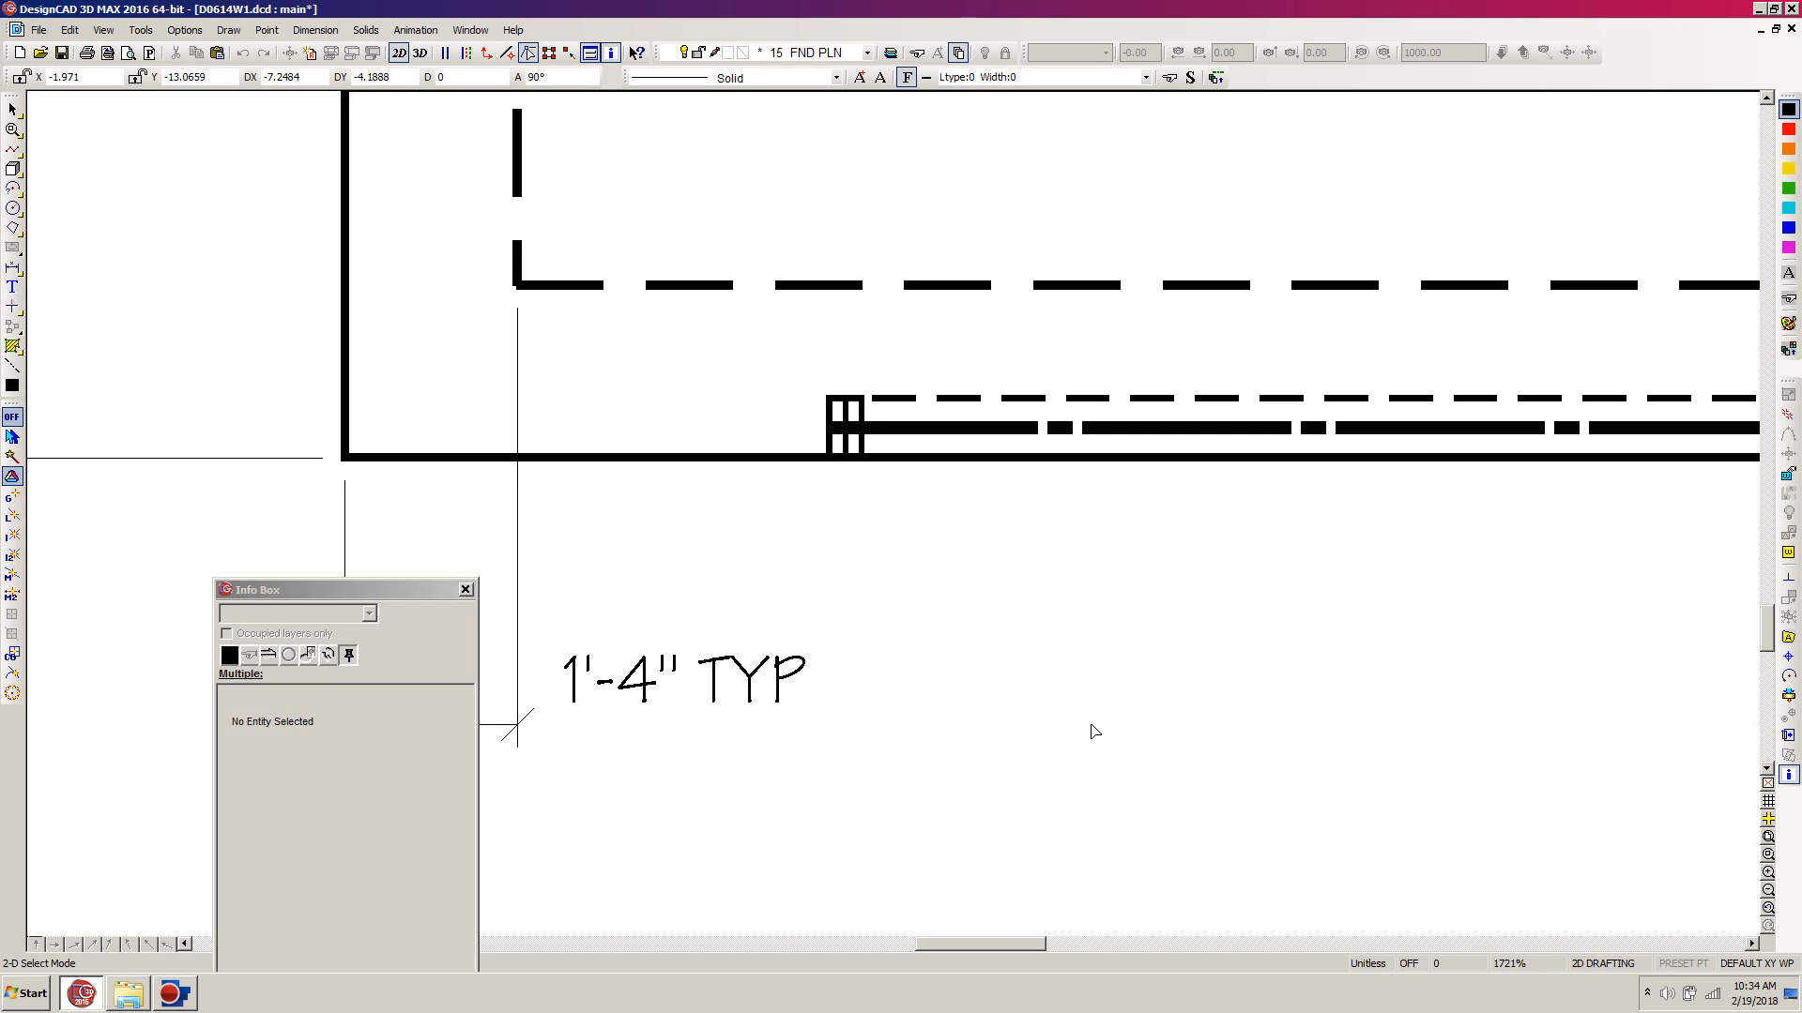
key(b)
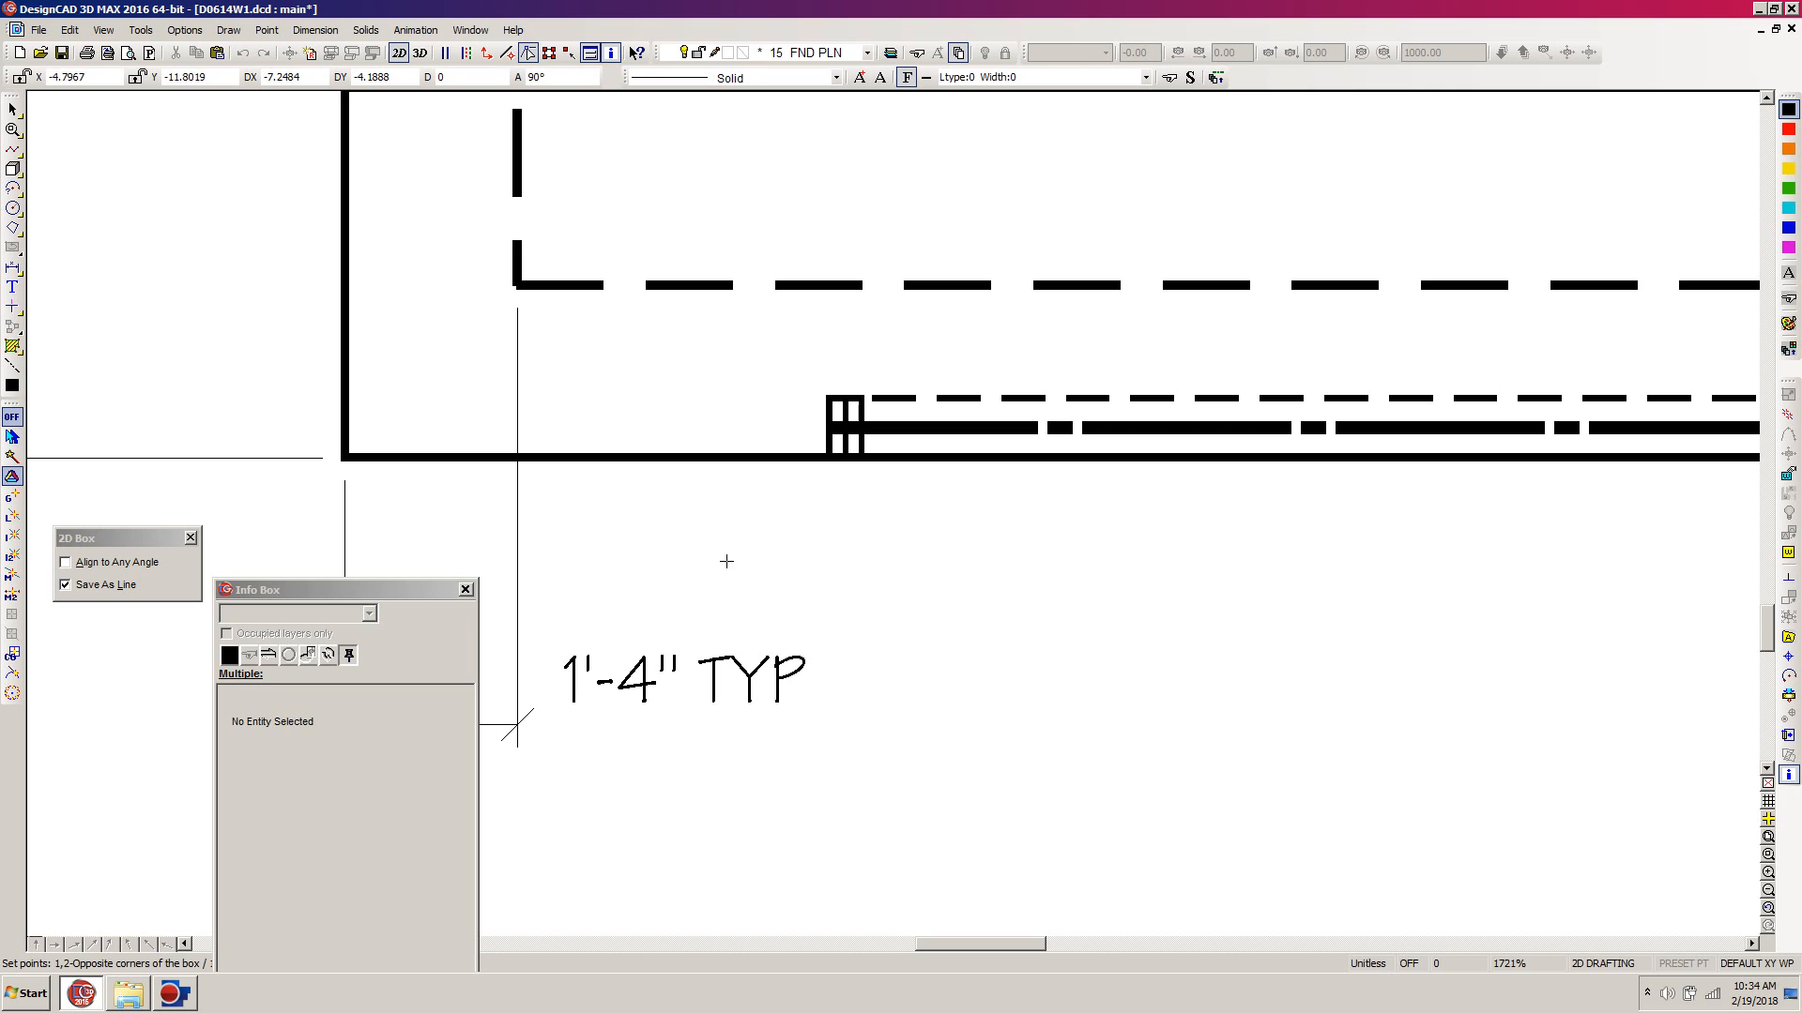
click(1103, 740)
key(apostrophe)
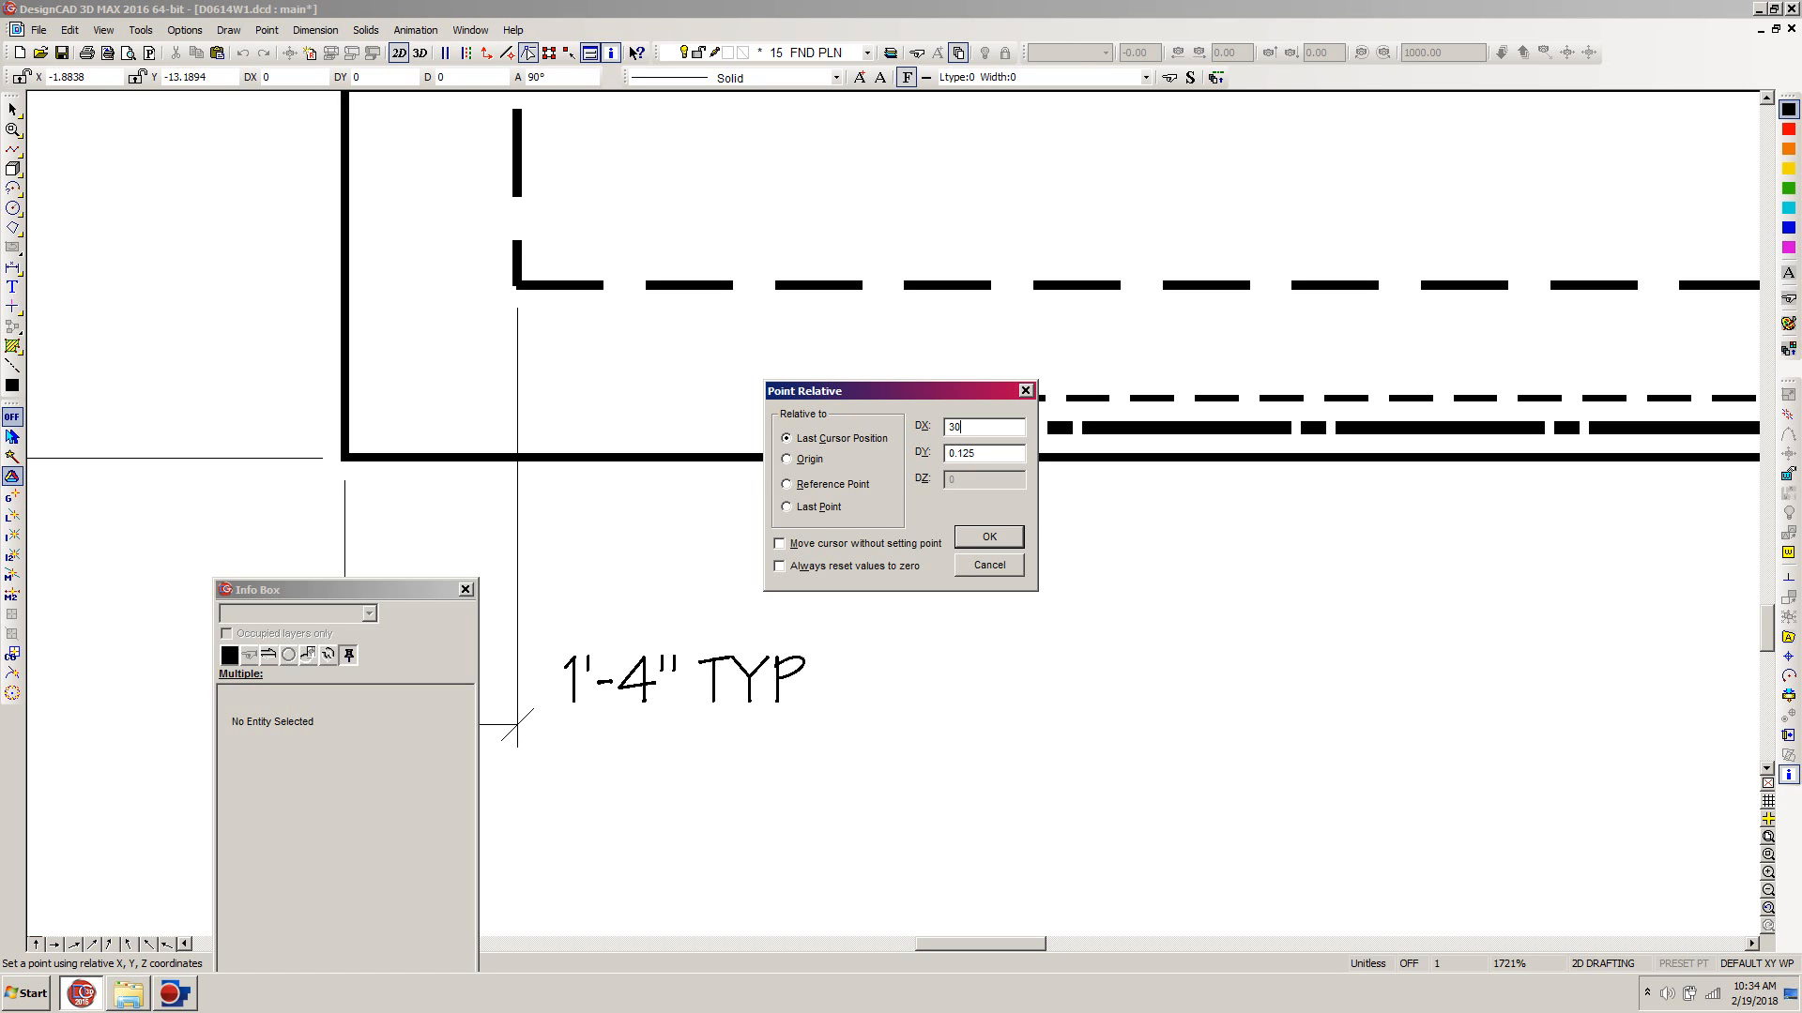
key(Tab)
text(30)
key(Return)
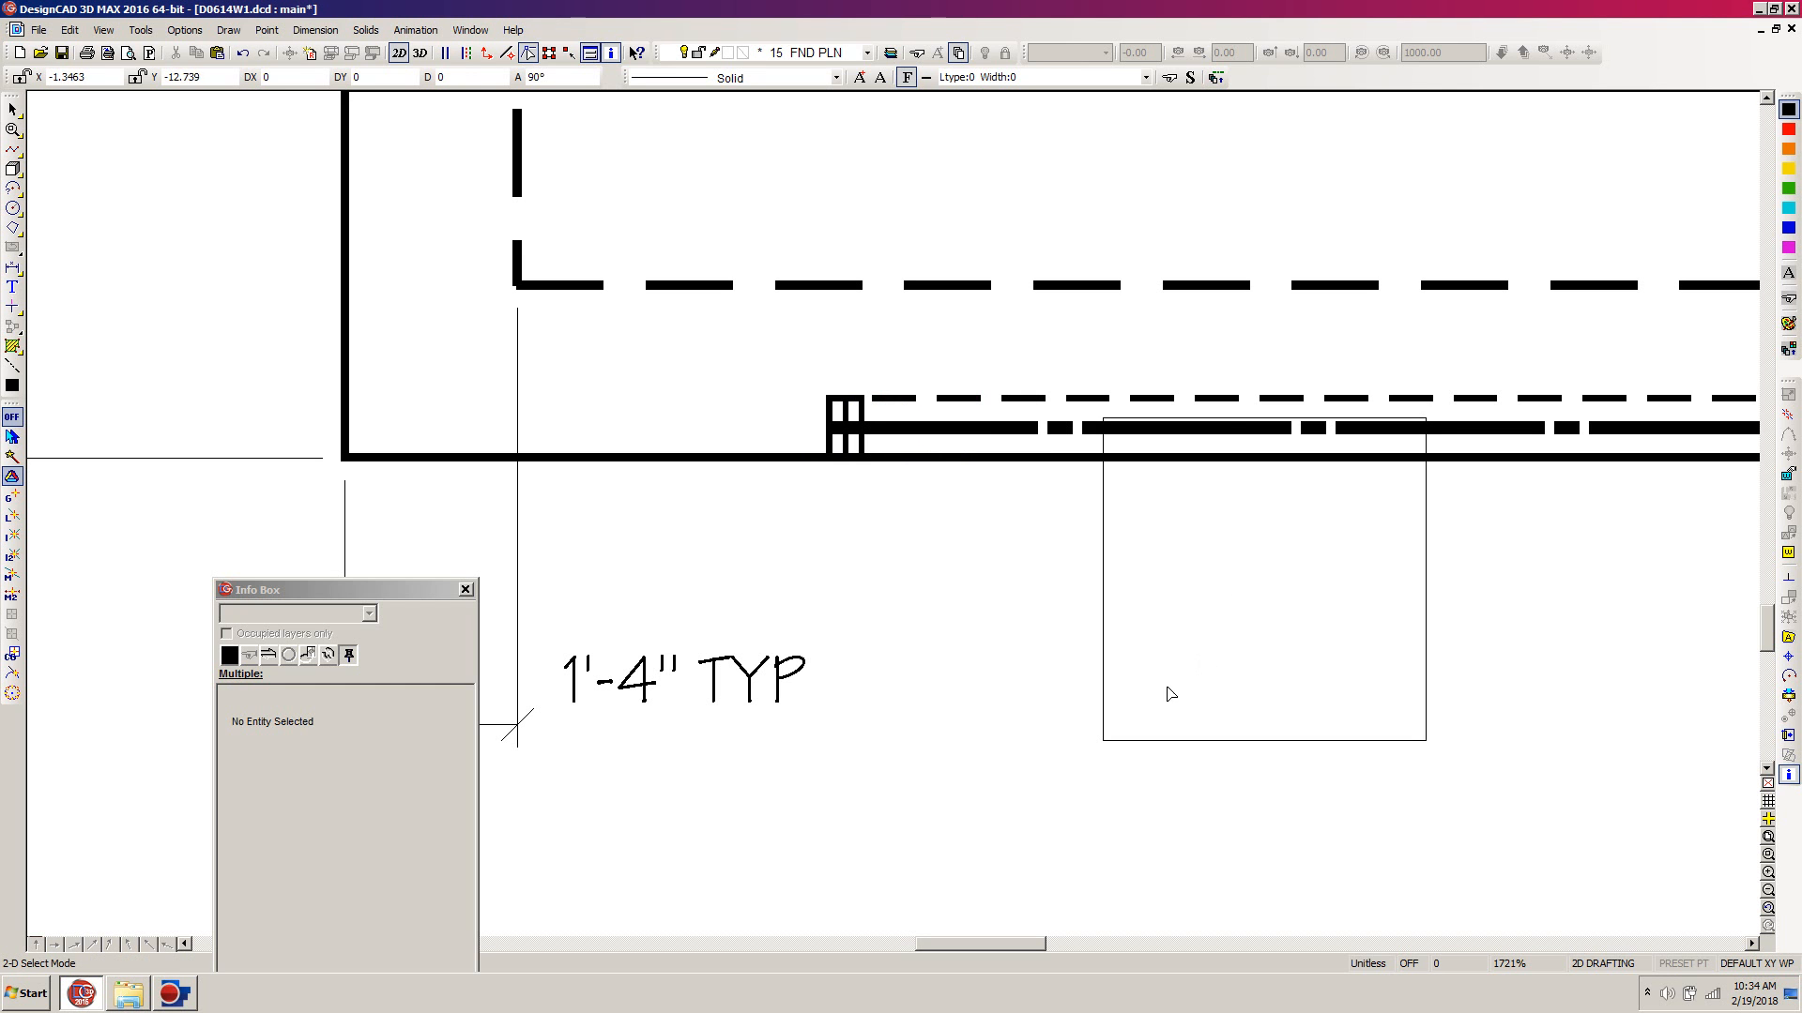
Move the 30-inch square down so it sits clear below the foundation plan's lower edge.
click(1103, 740)
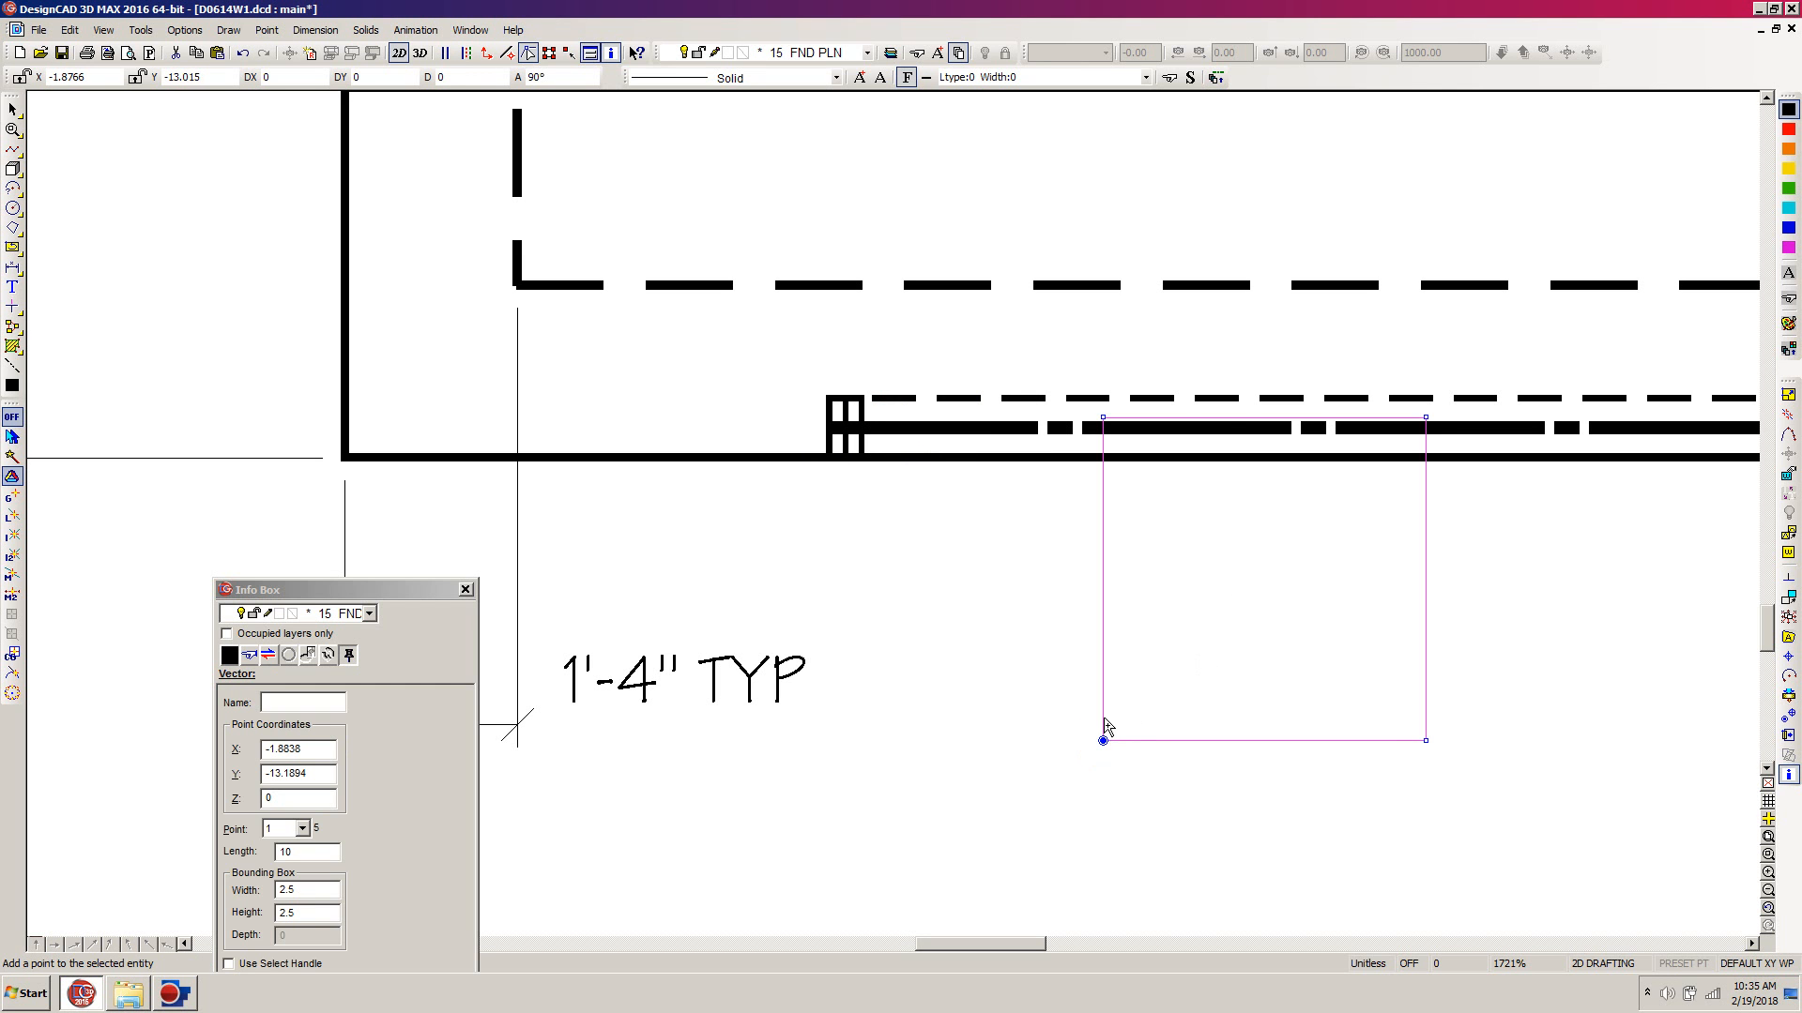
drag(1103, 741, 1085, 915)
scroll(1269, 859, down, 2)
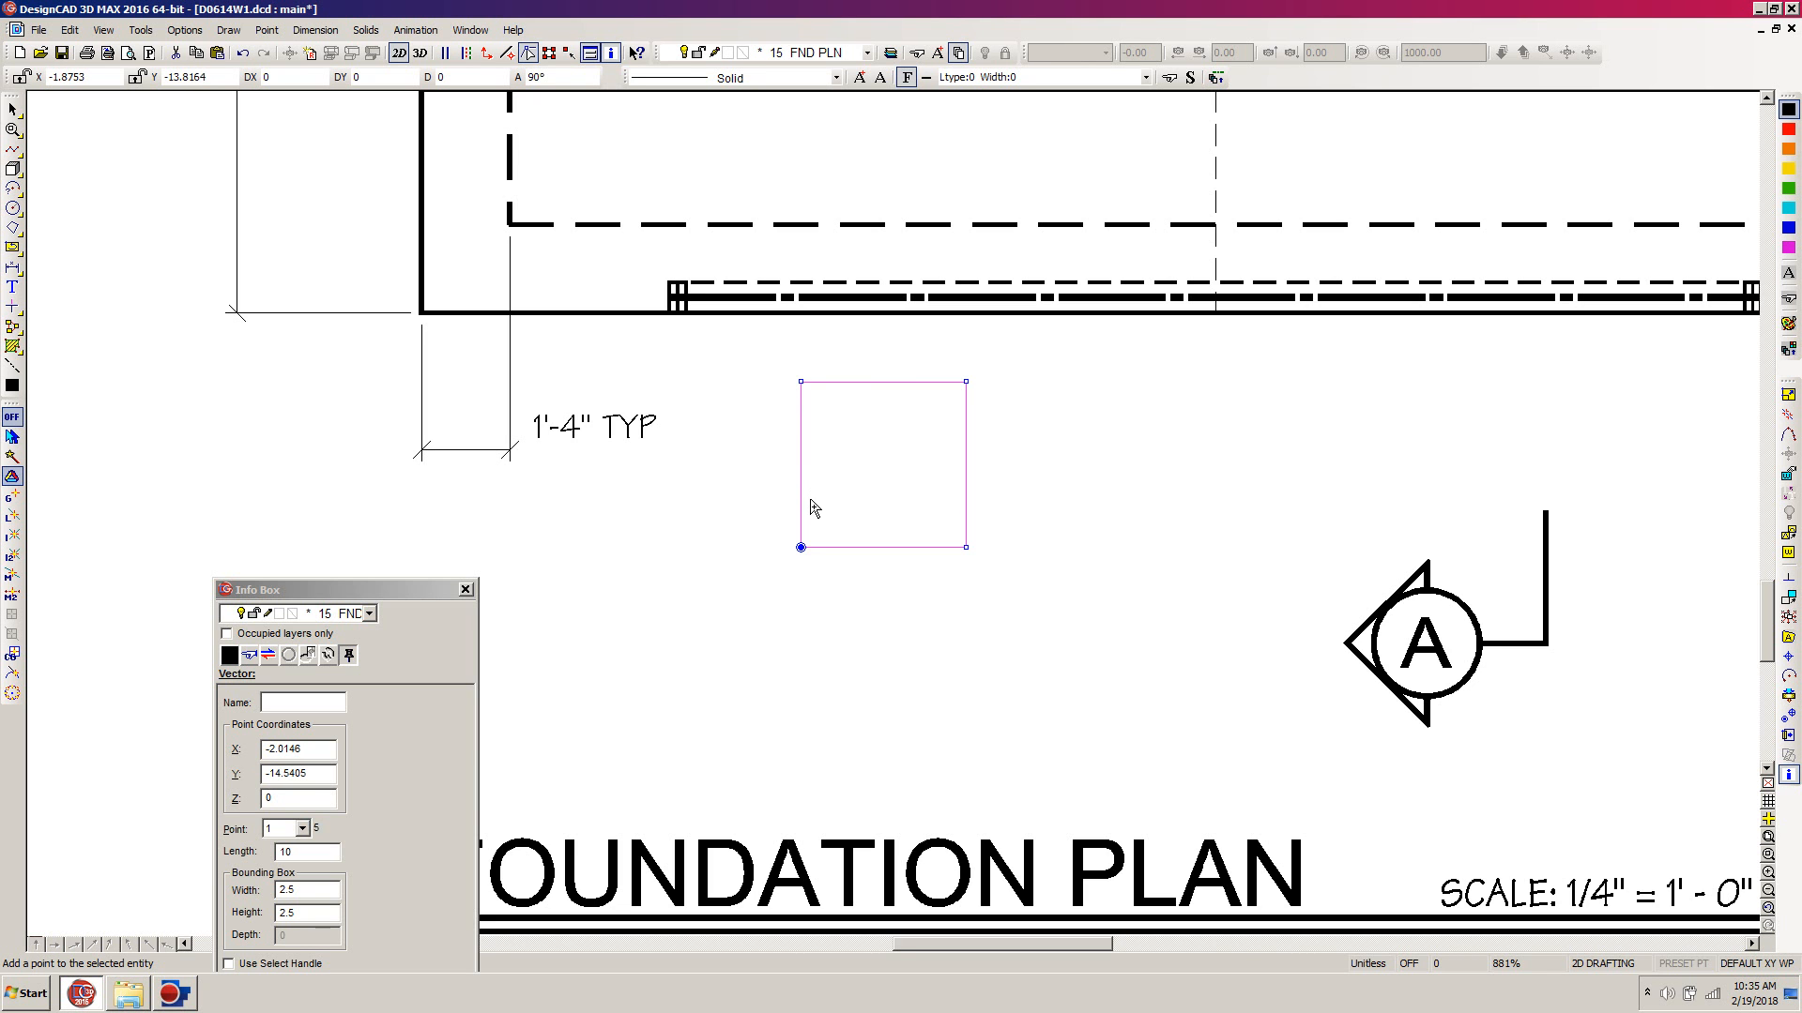
Match the 30-inch square's line style to the legend's FOUNDATION PLAN SQUARE FOOTING sample and deselect it.
key(f)
key(z)
click(151, 436)
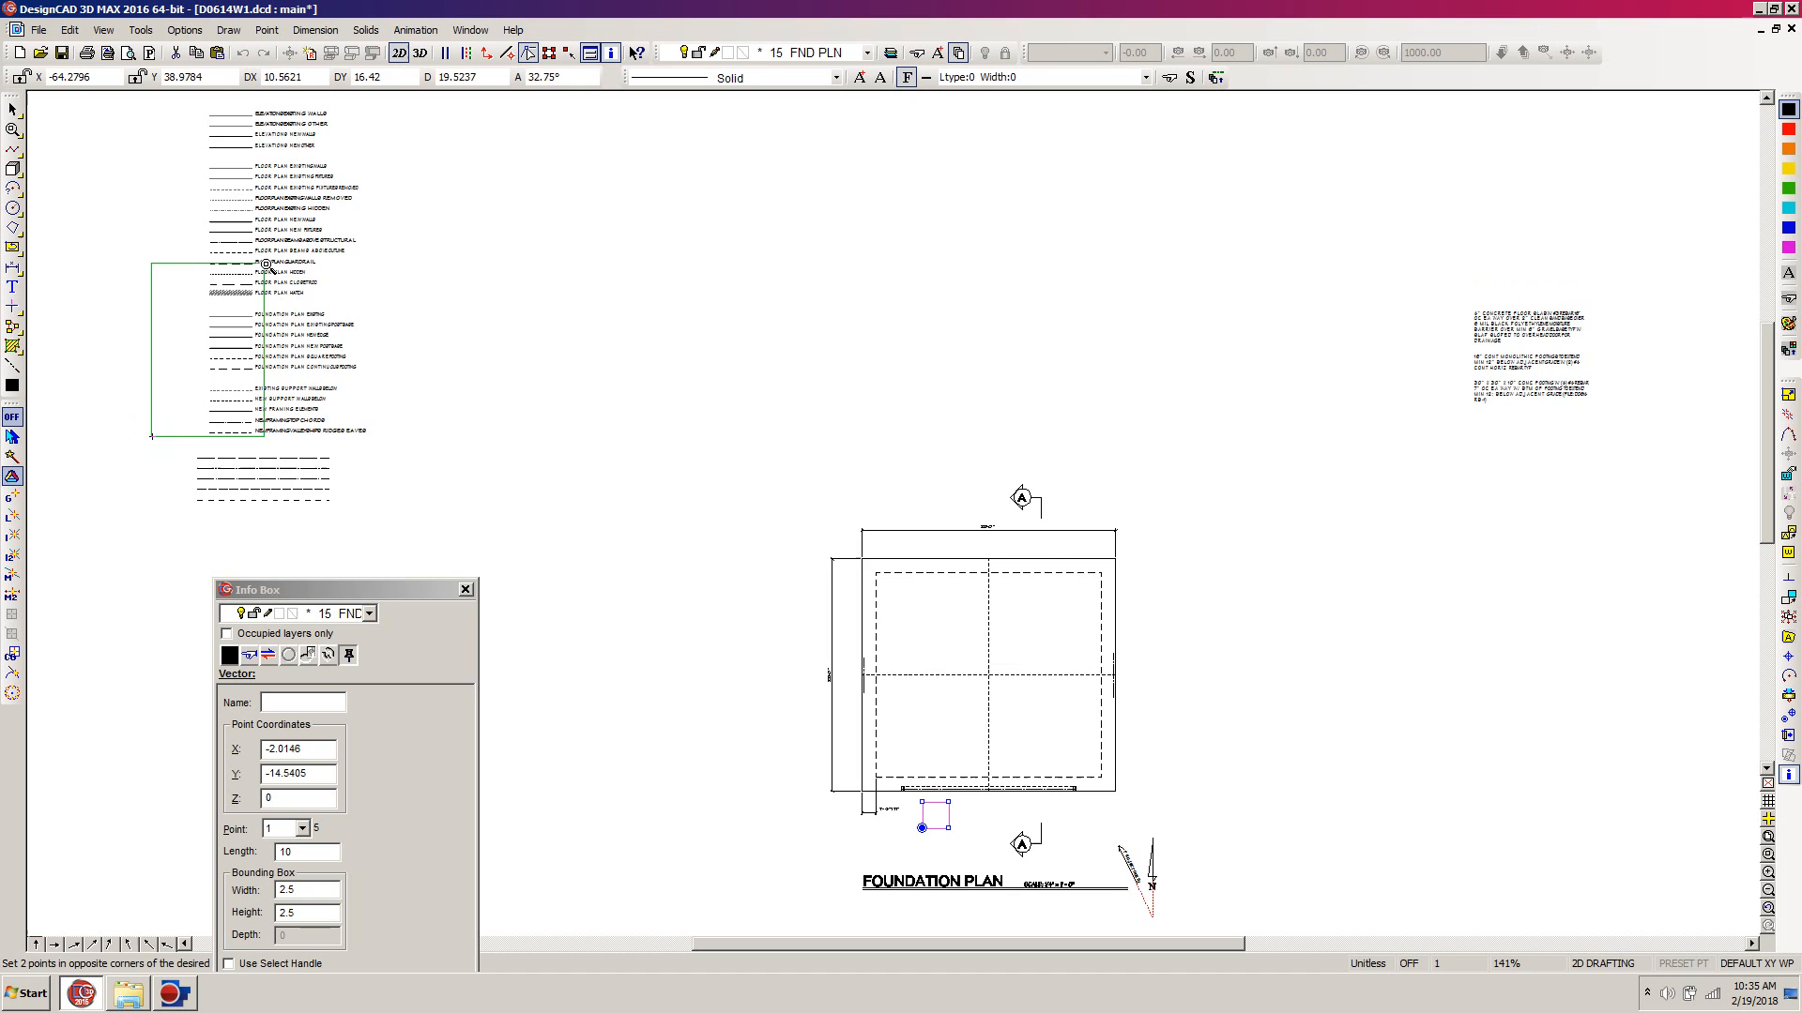
click(386, 246)
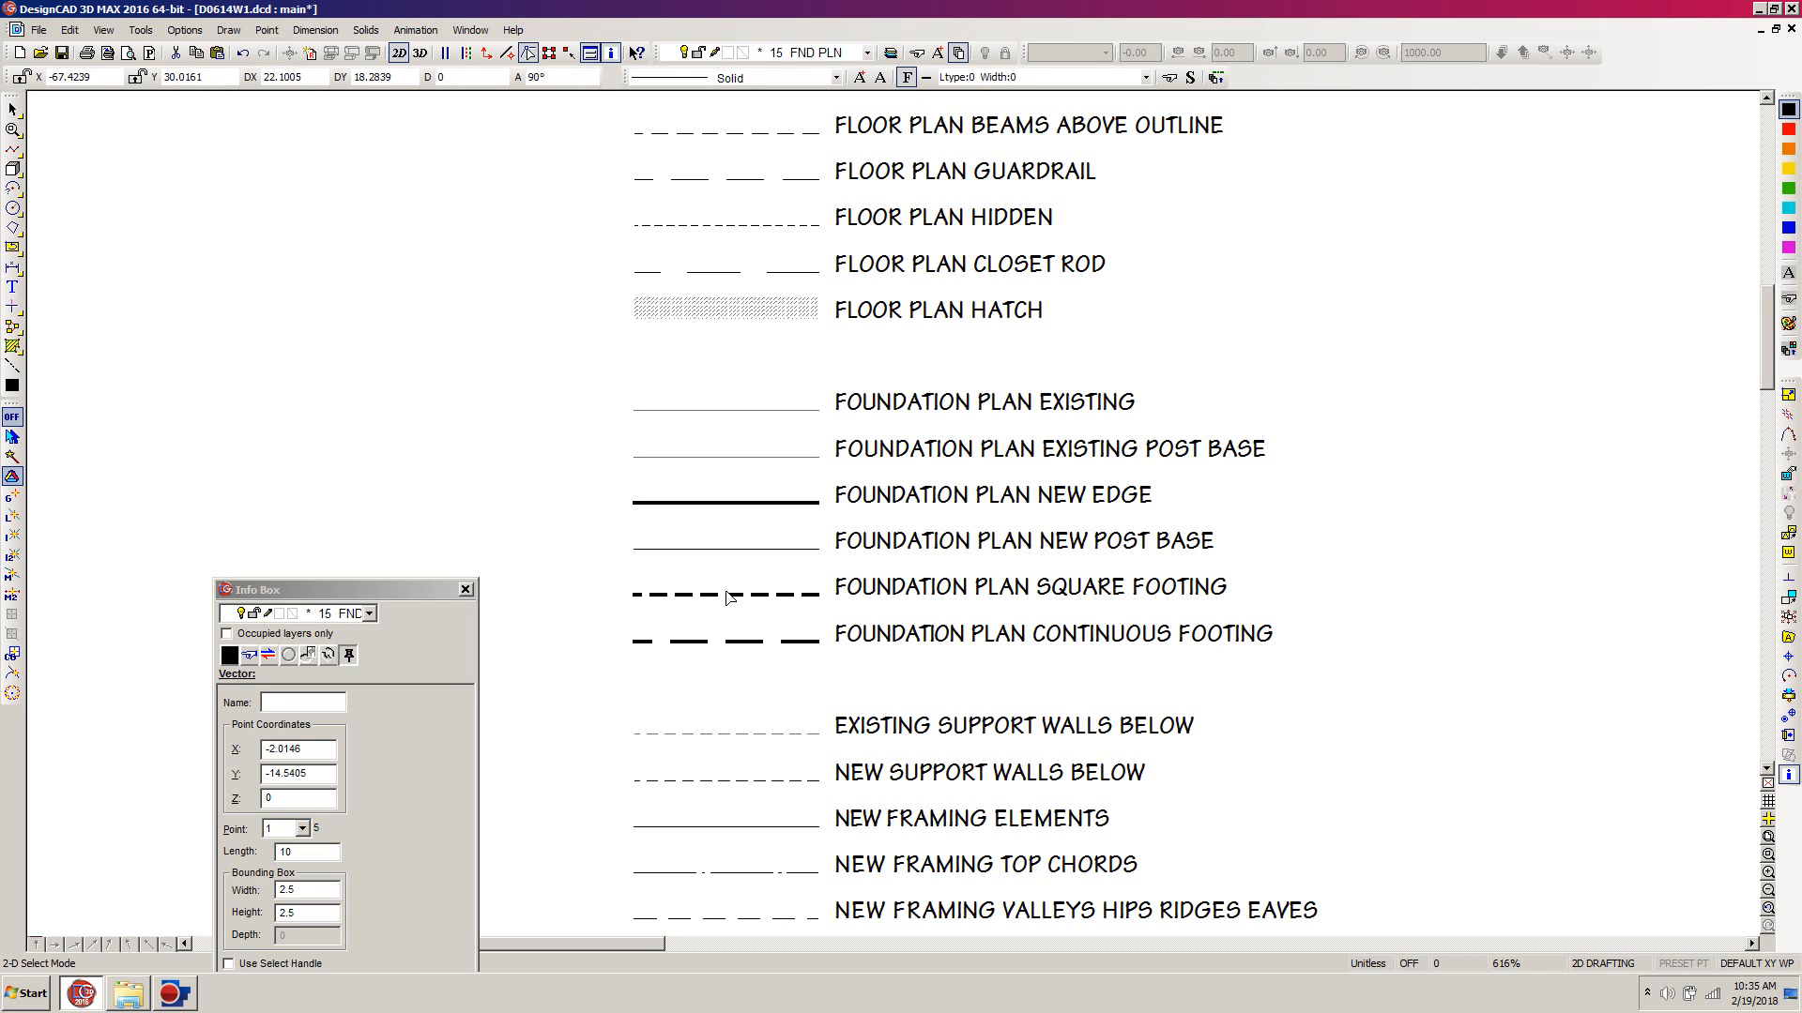
click(249, 656)
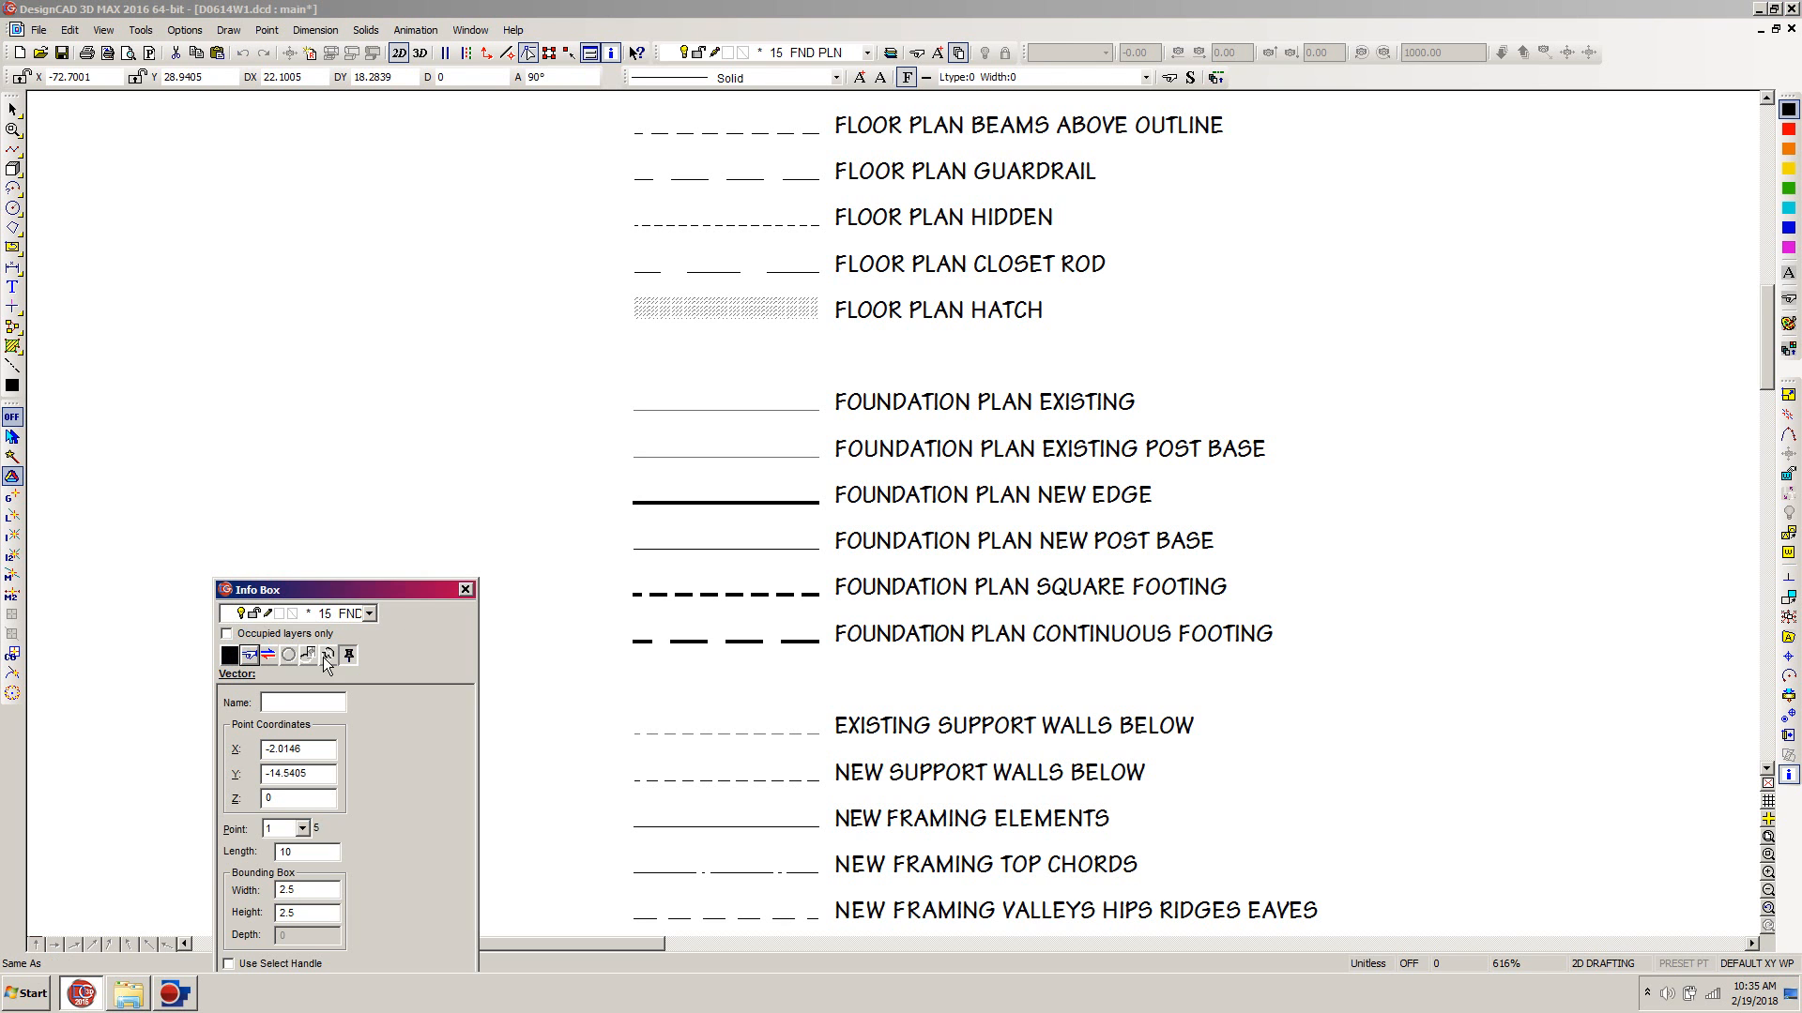
click(734, 597)
key(p)
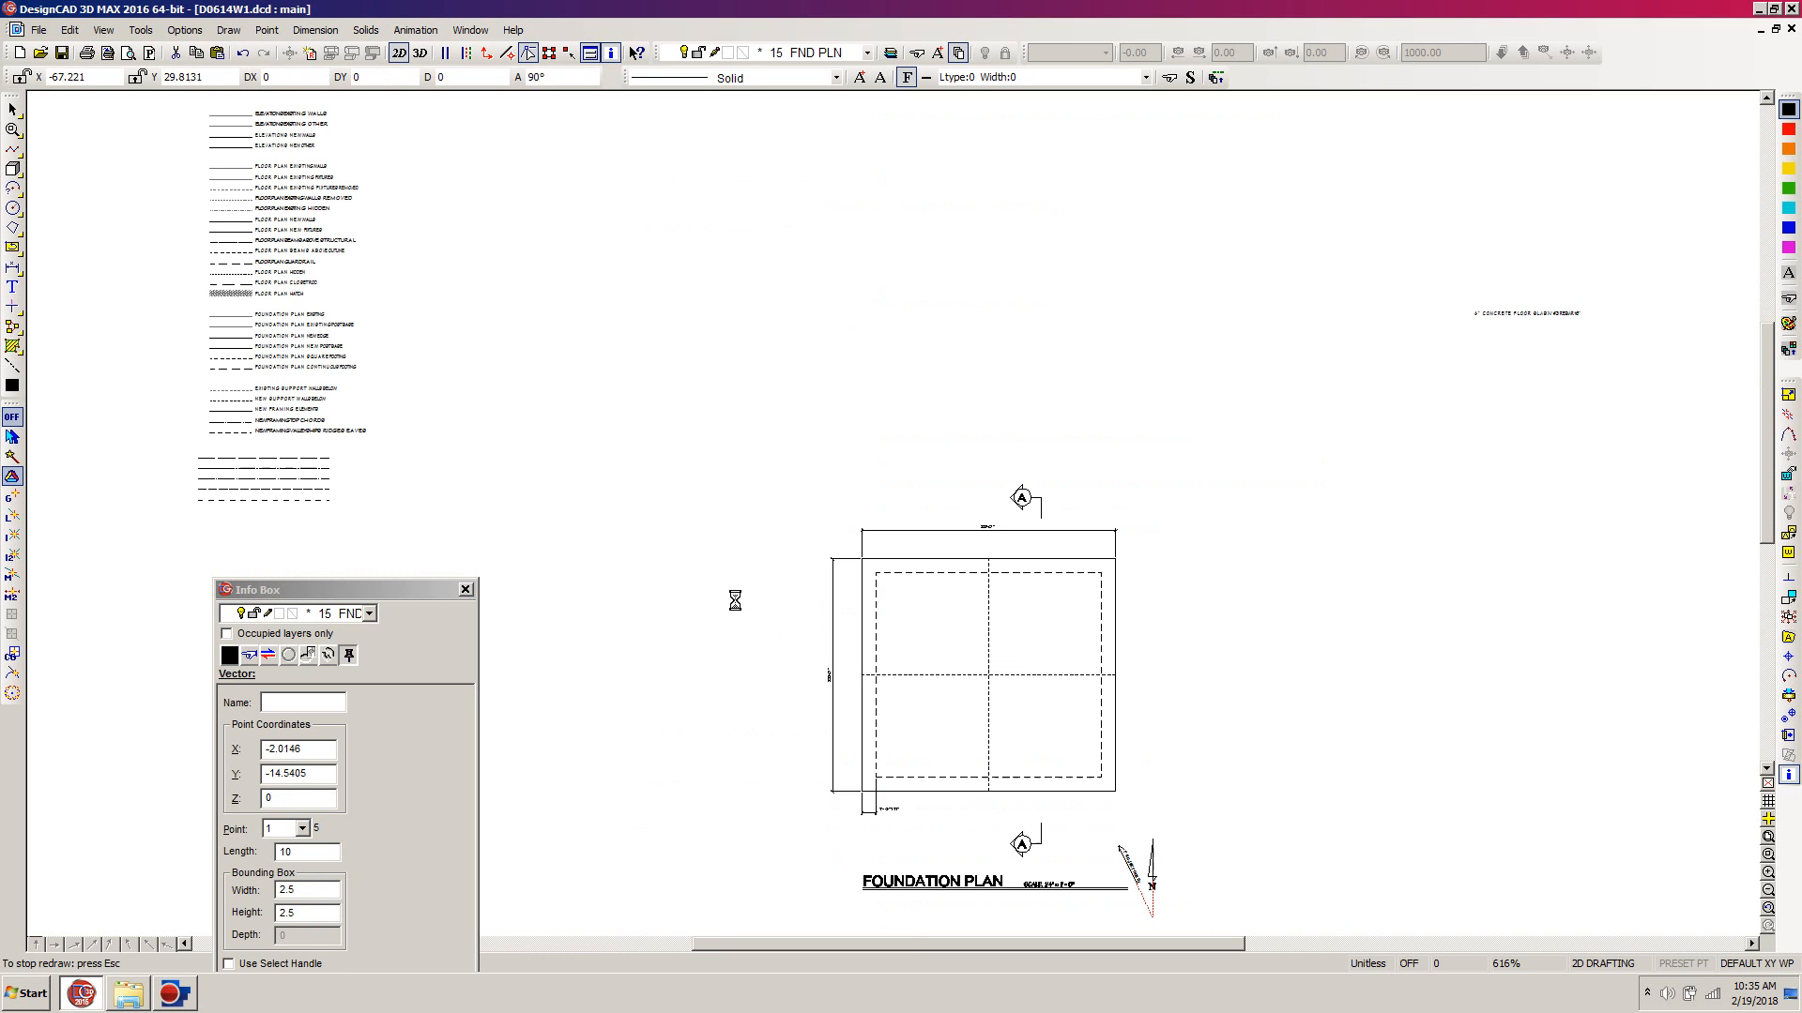
key(w)
click(1014, 749)
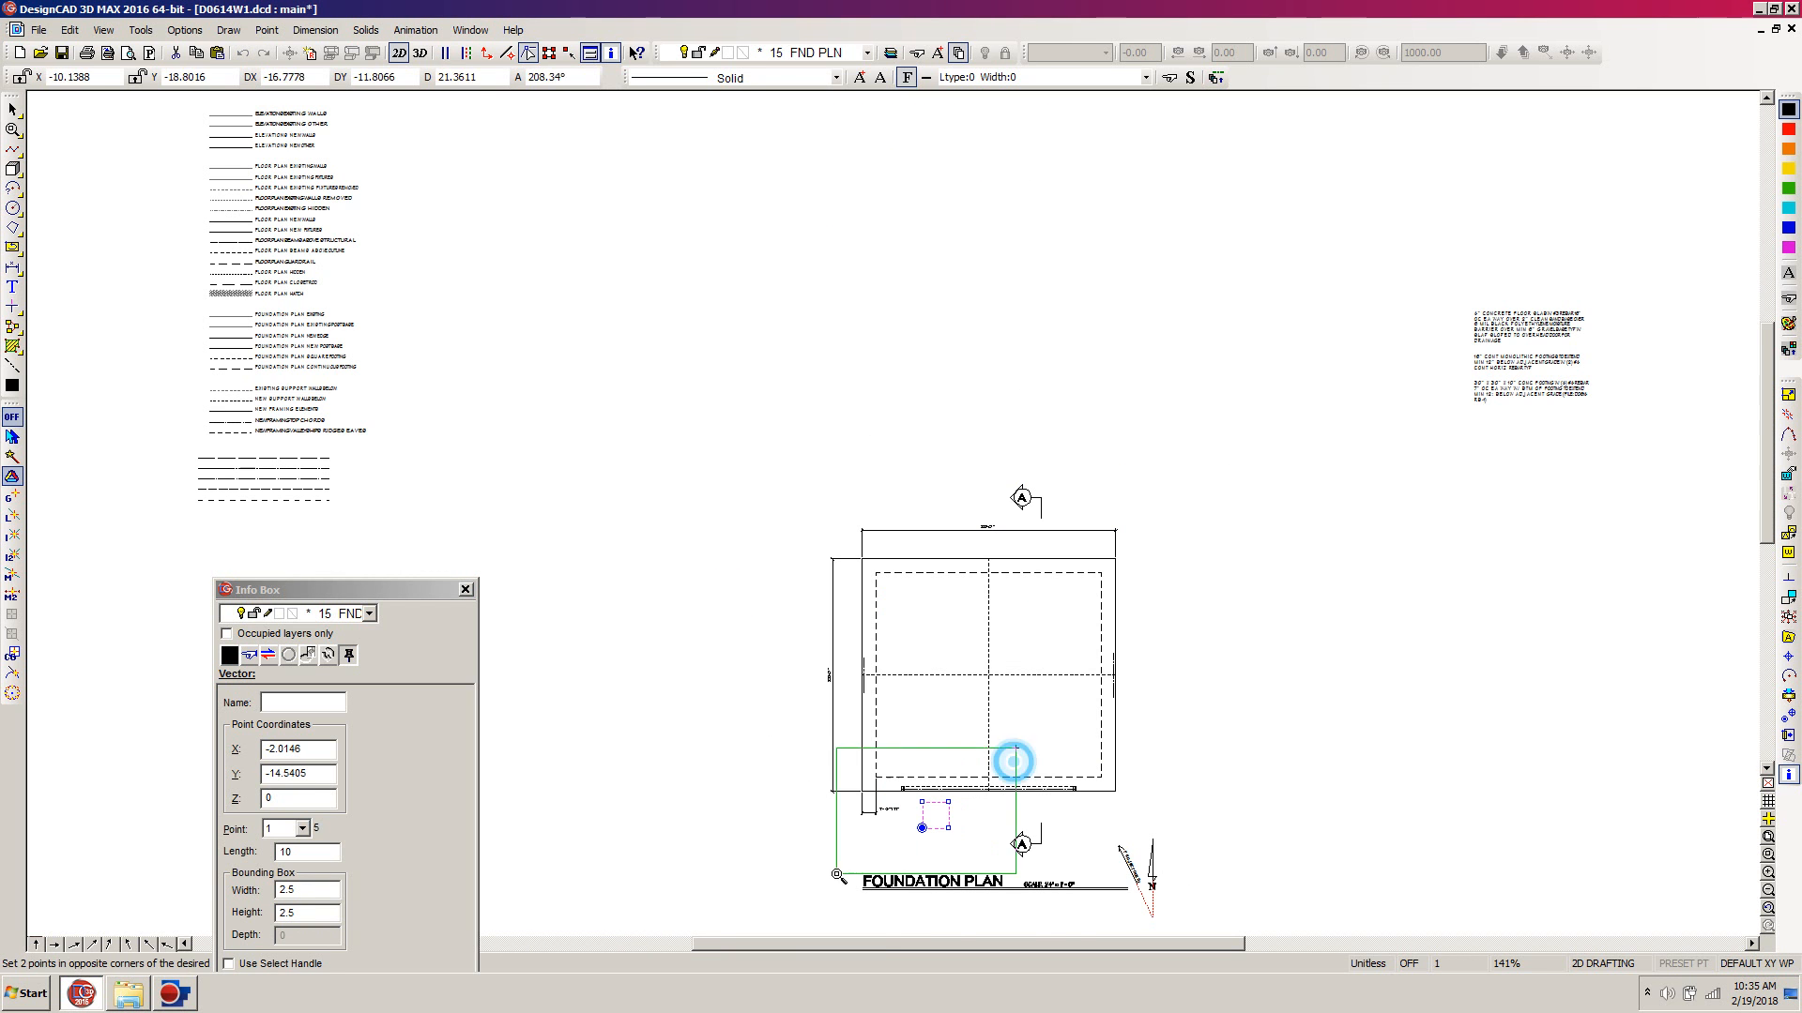
click(834, 875)
click(953, 496)
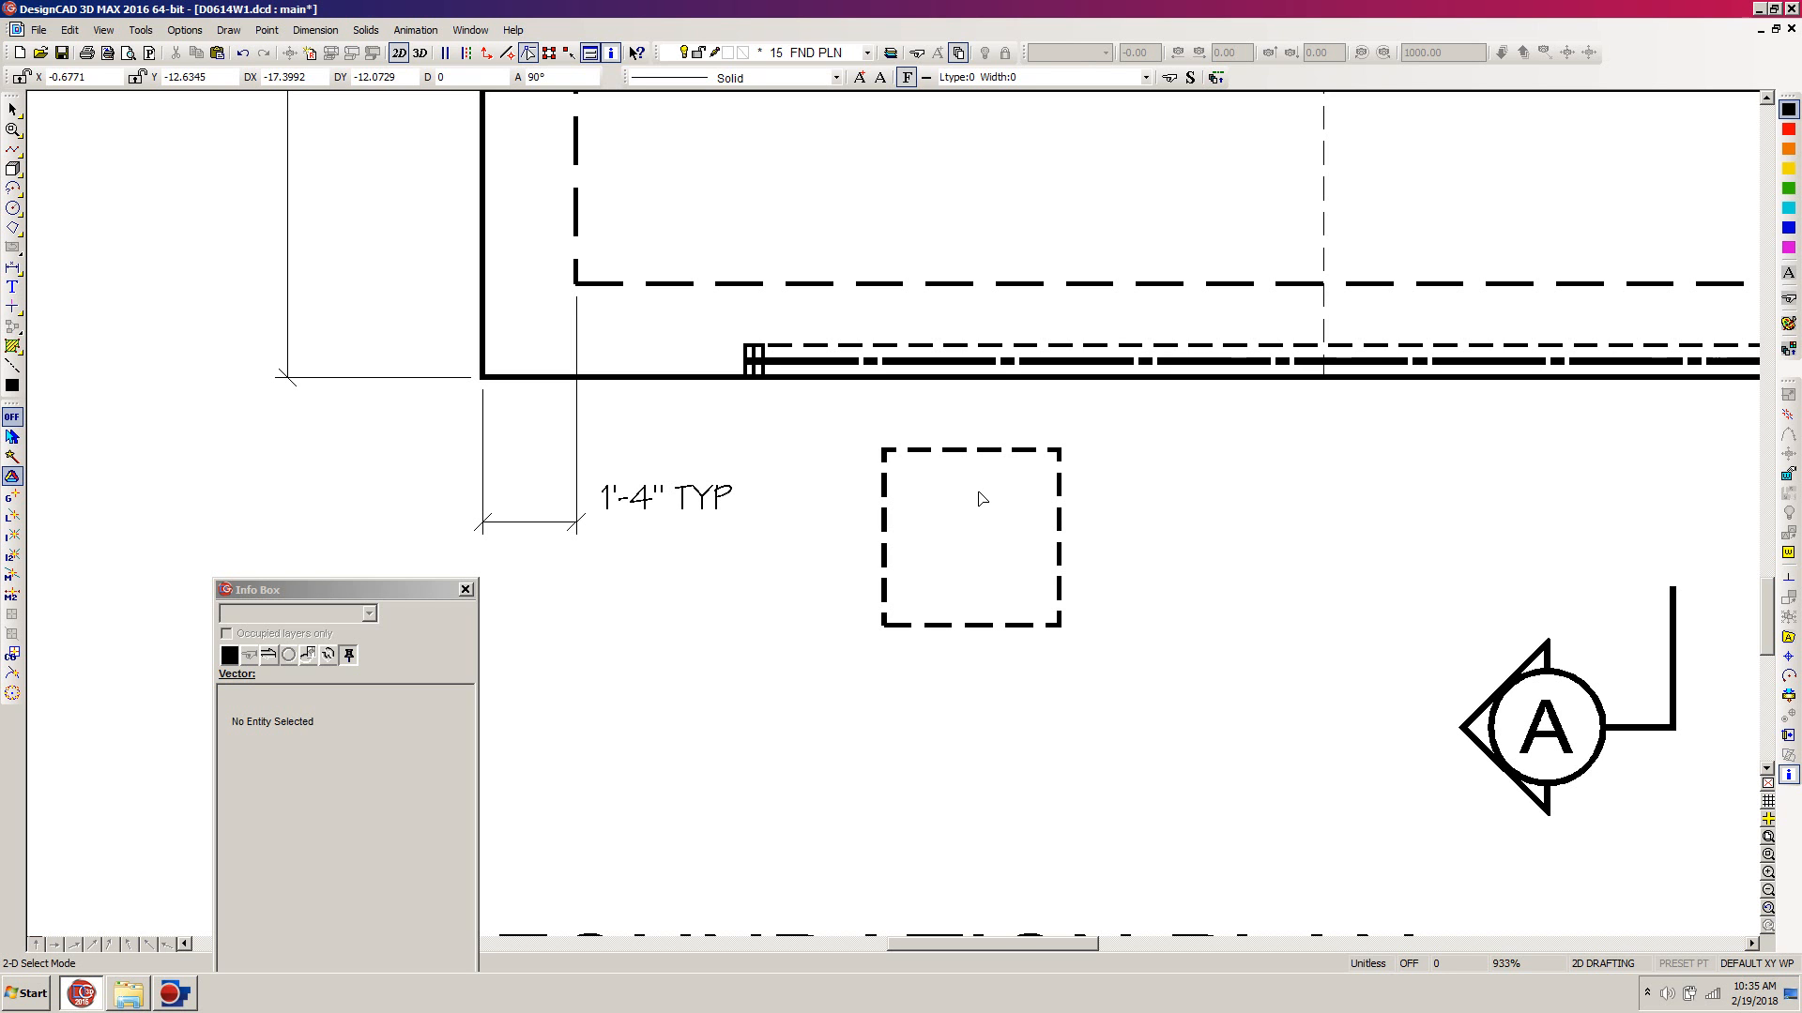
Draw a diagonal line across the 30-inch square from its lower-left corner to its upper-right corner.
key(l)
click(884, 622)
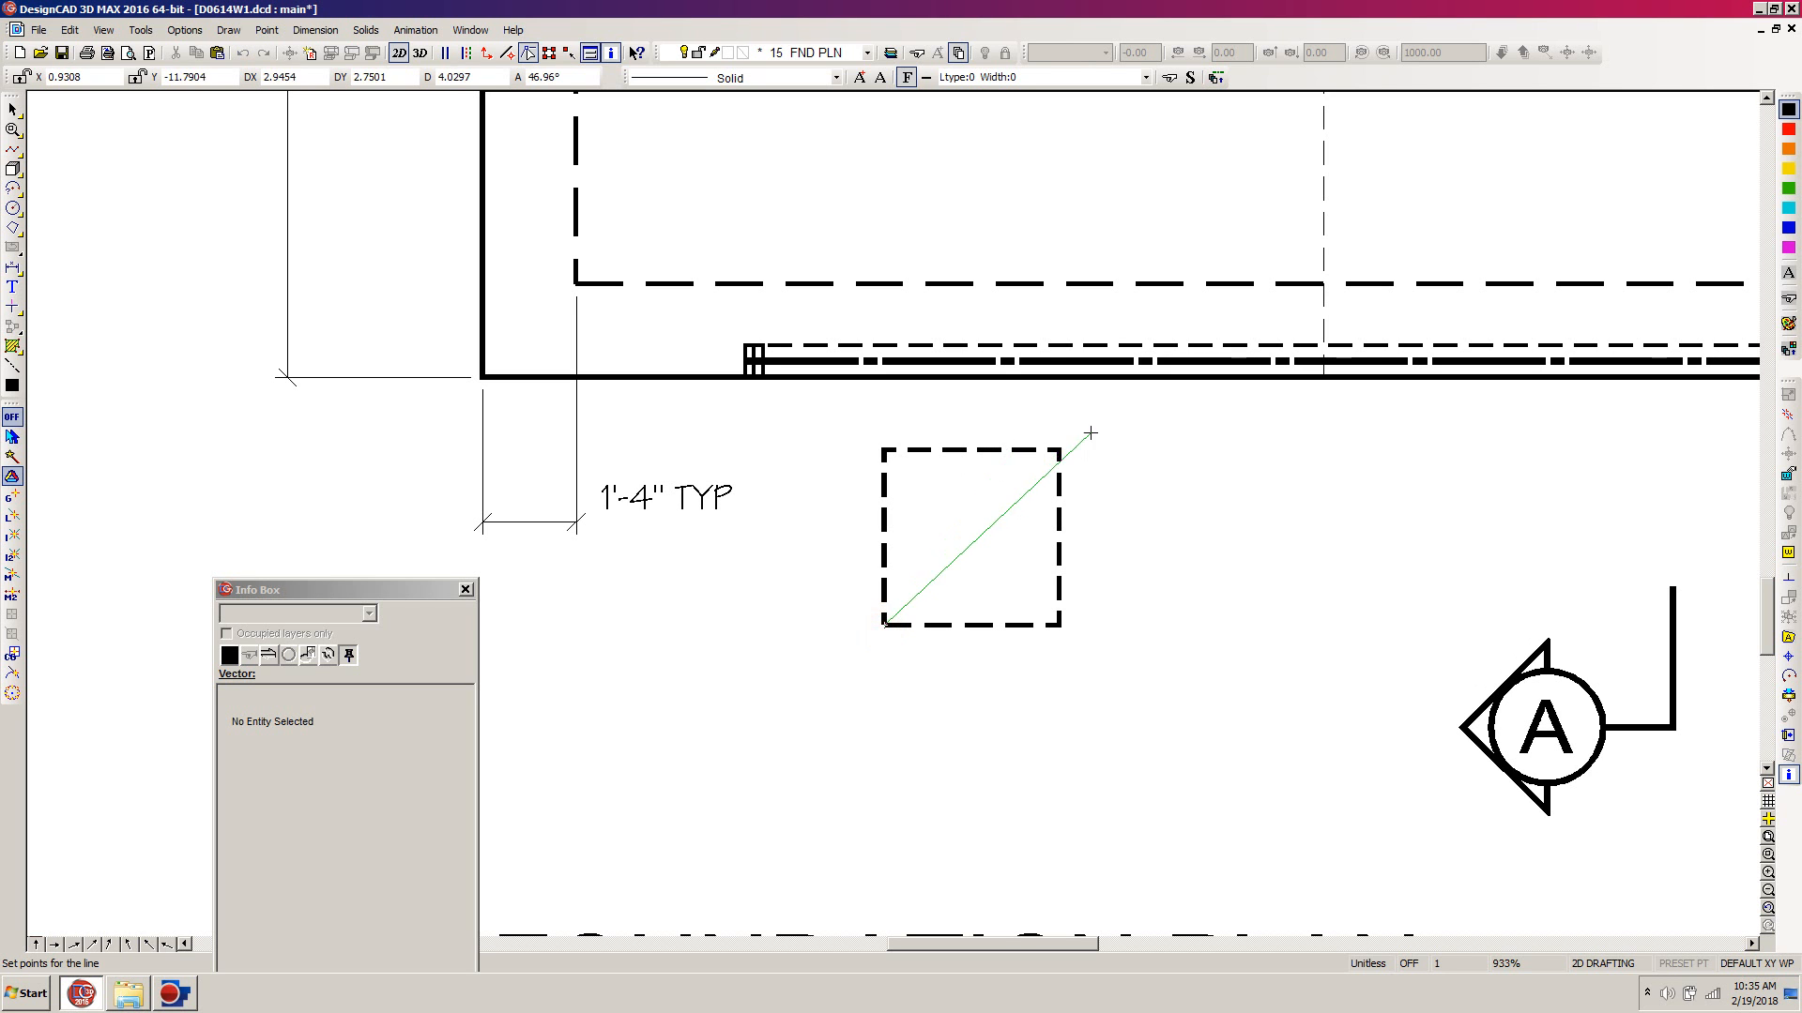
click(1057, 451)
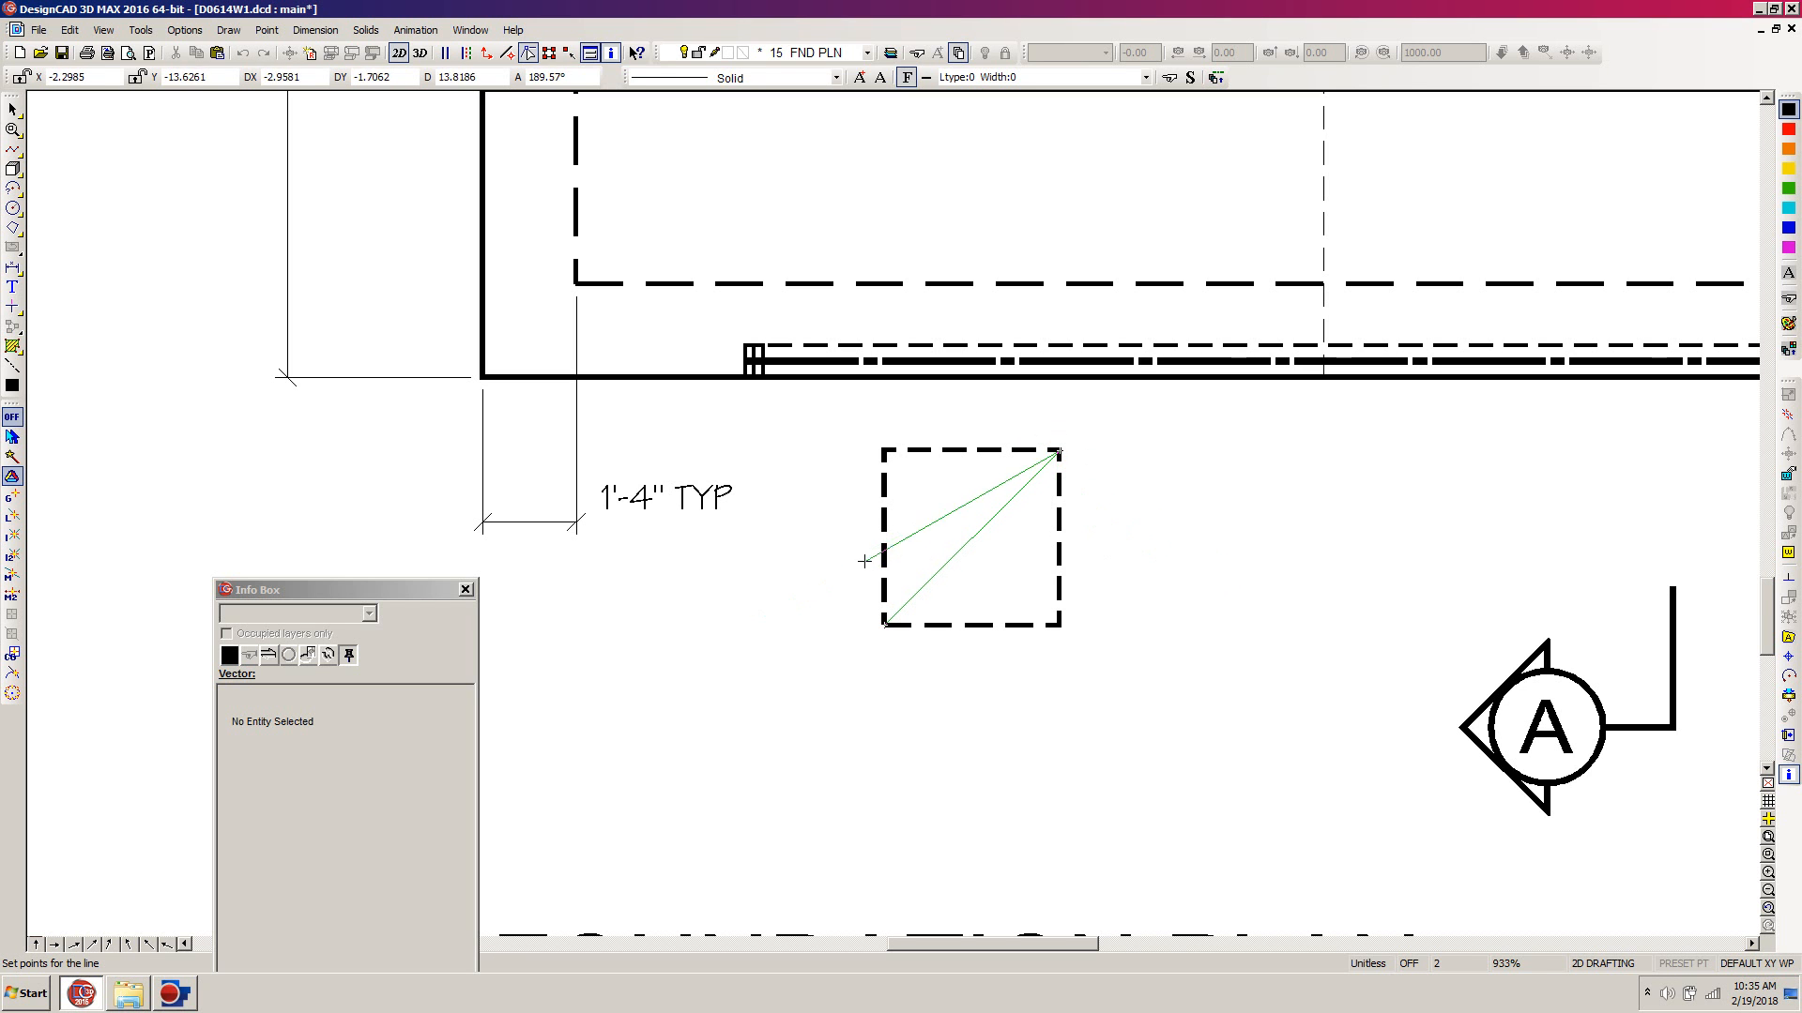
key(Return)
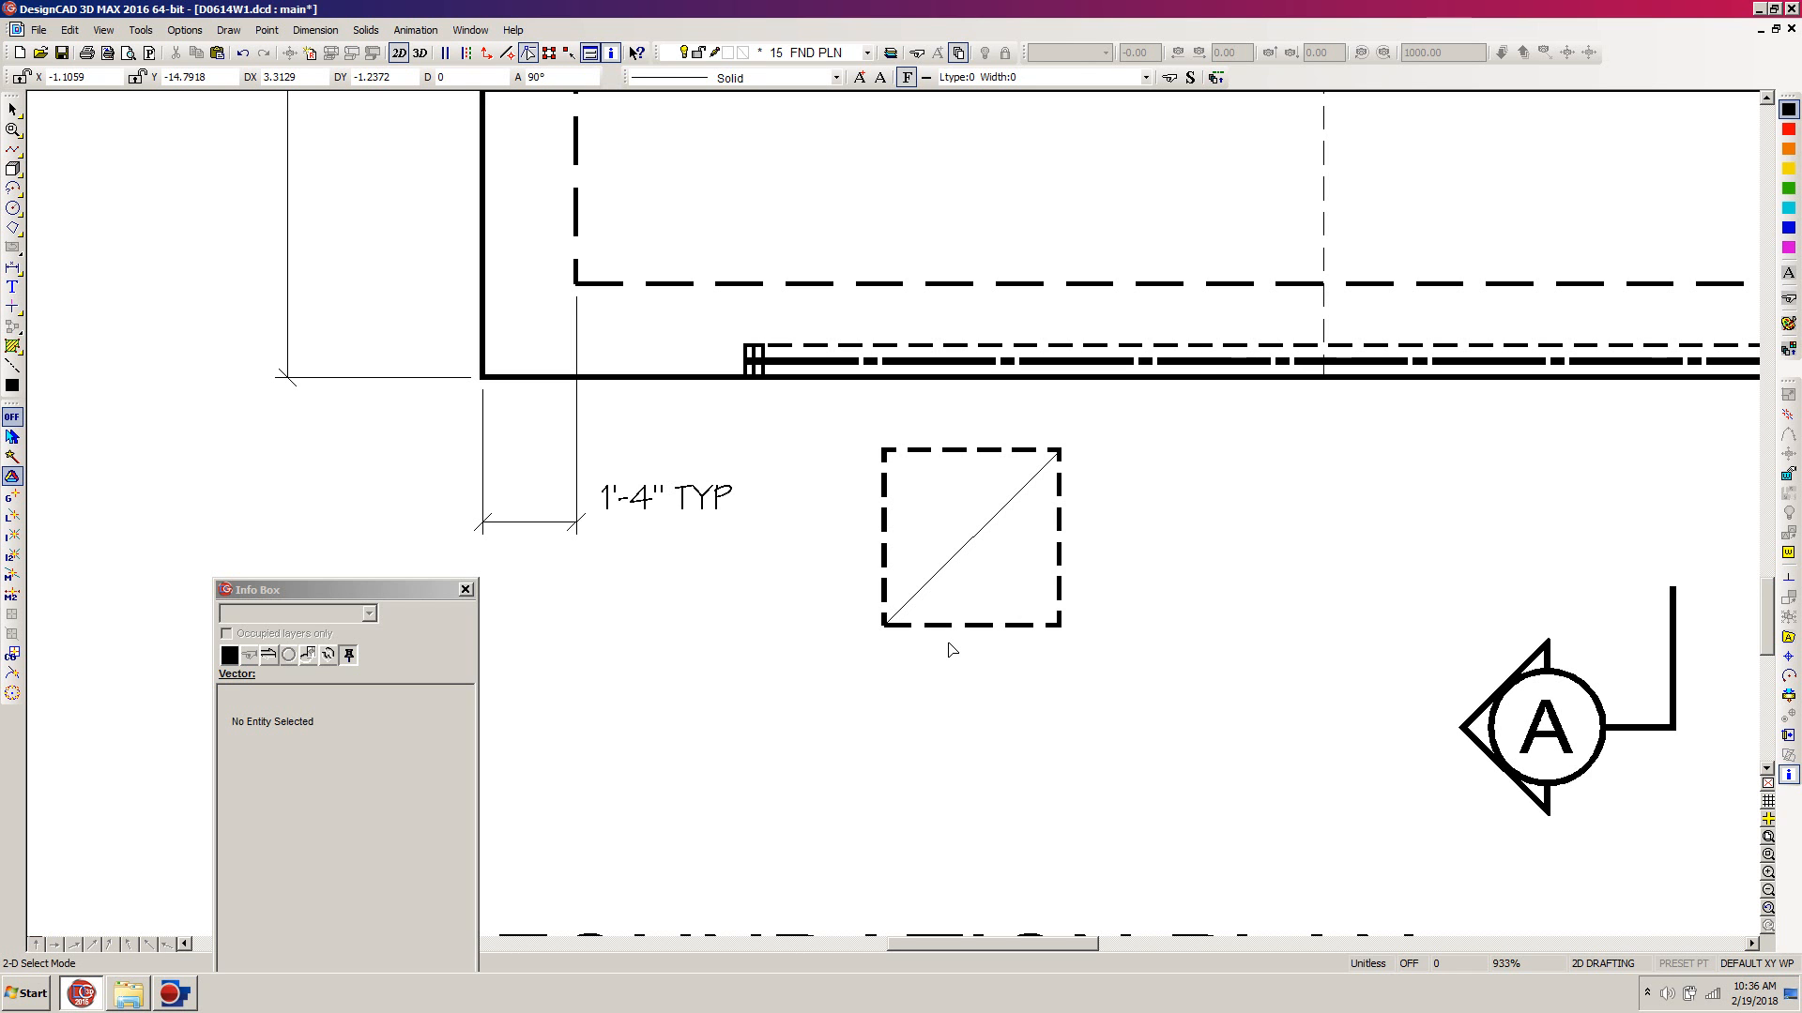
Load the CL.dcd symbol at the midpoint of the square's diagonal line and explode it into separate lines.
key(s)
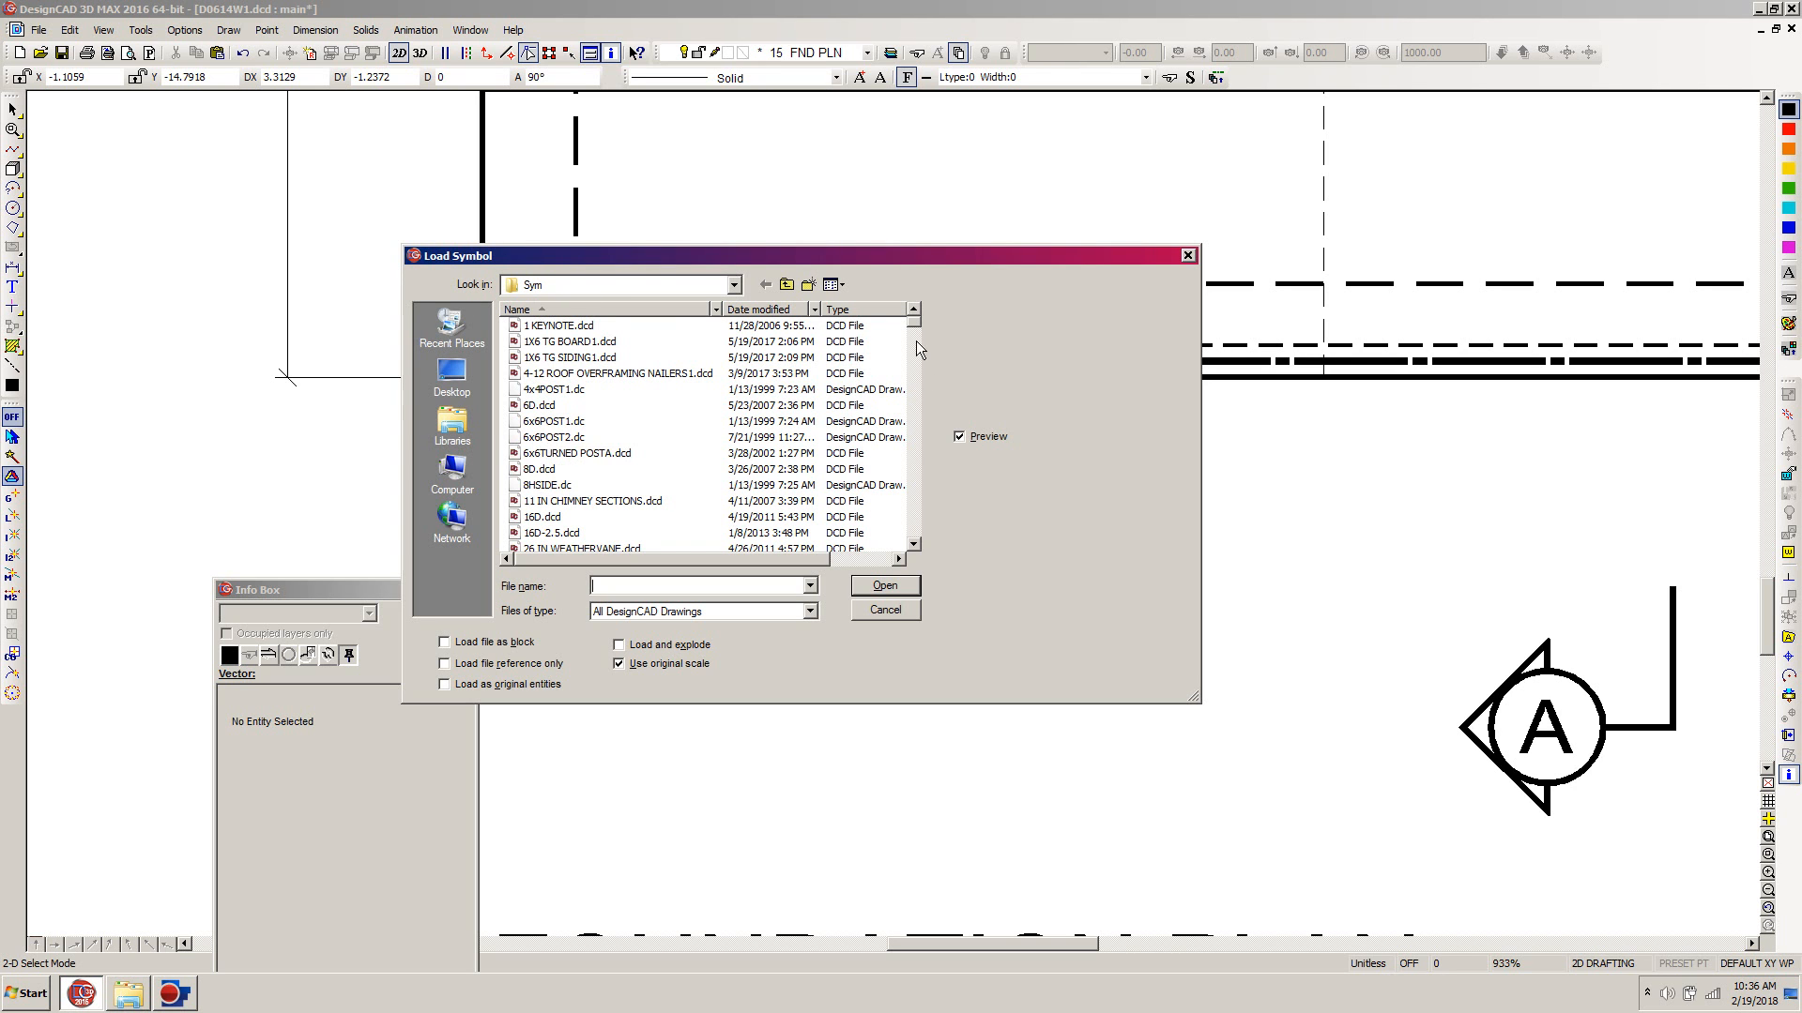
drag(915, 326, 930, 362)
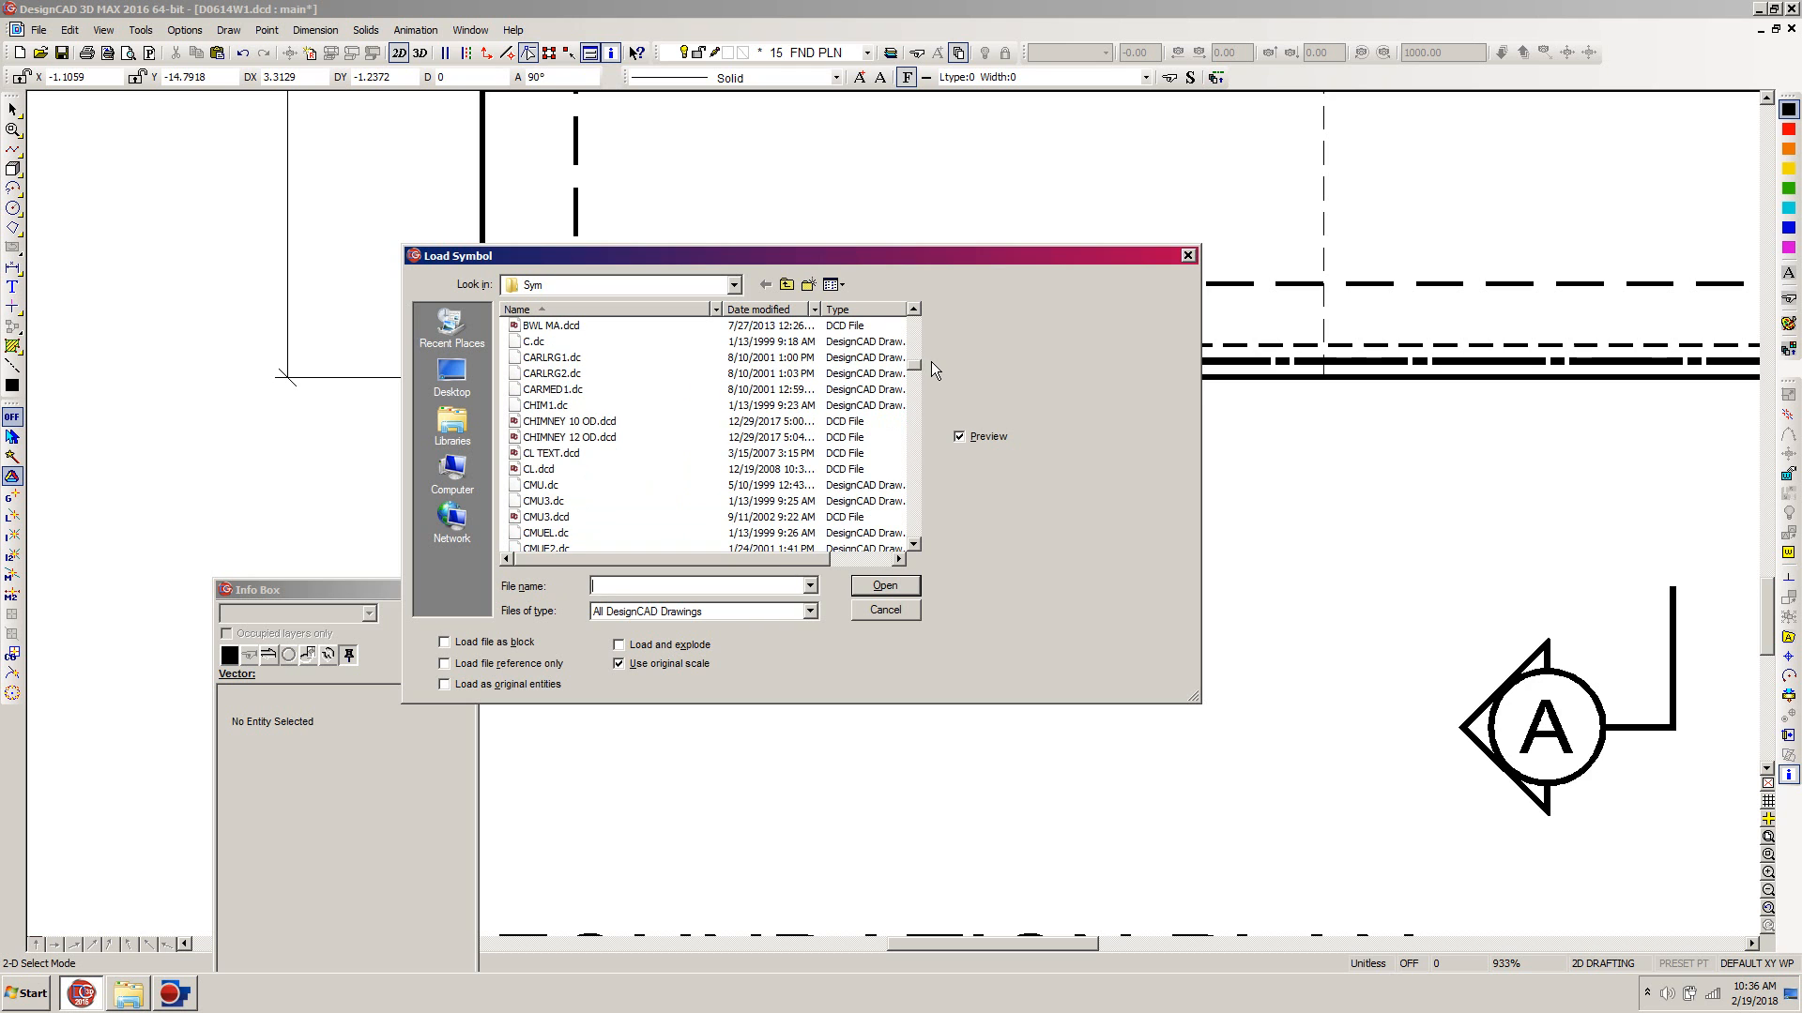
click(541, 470)
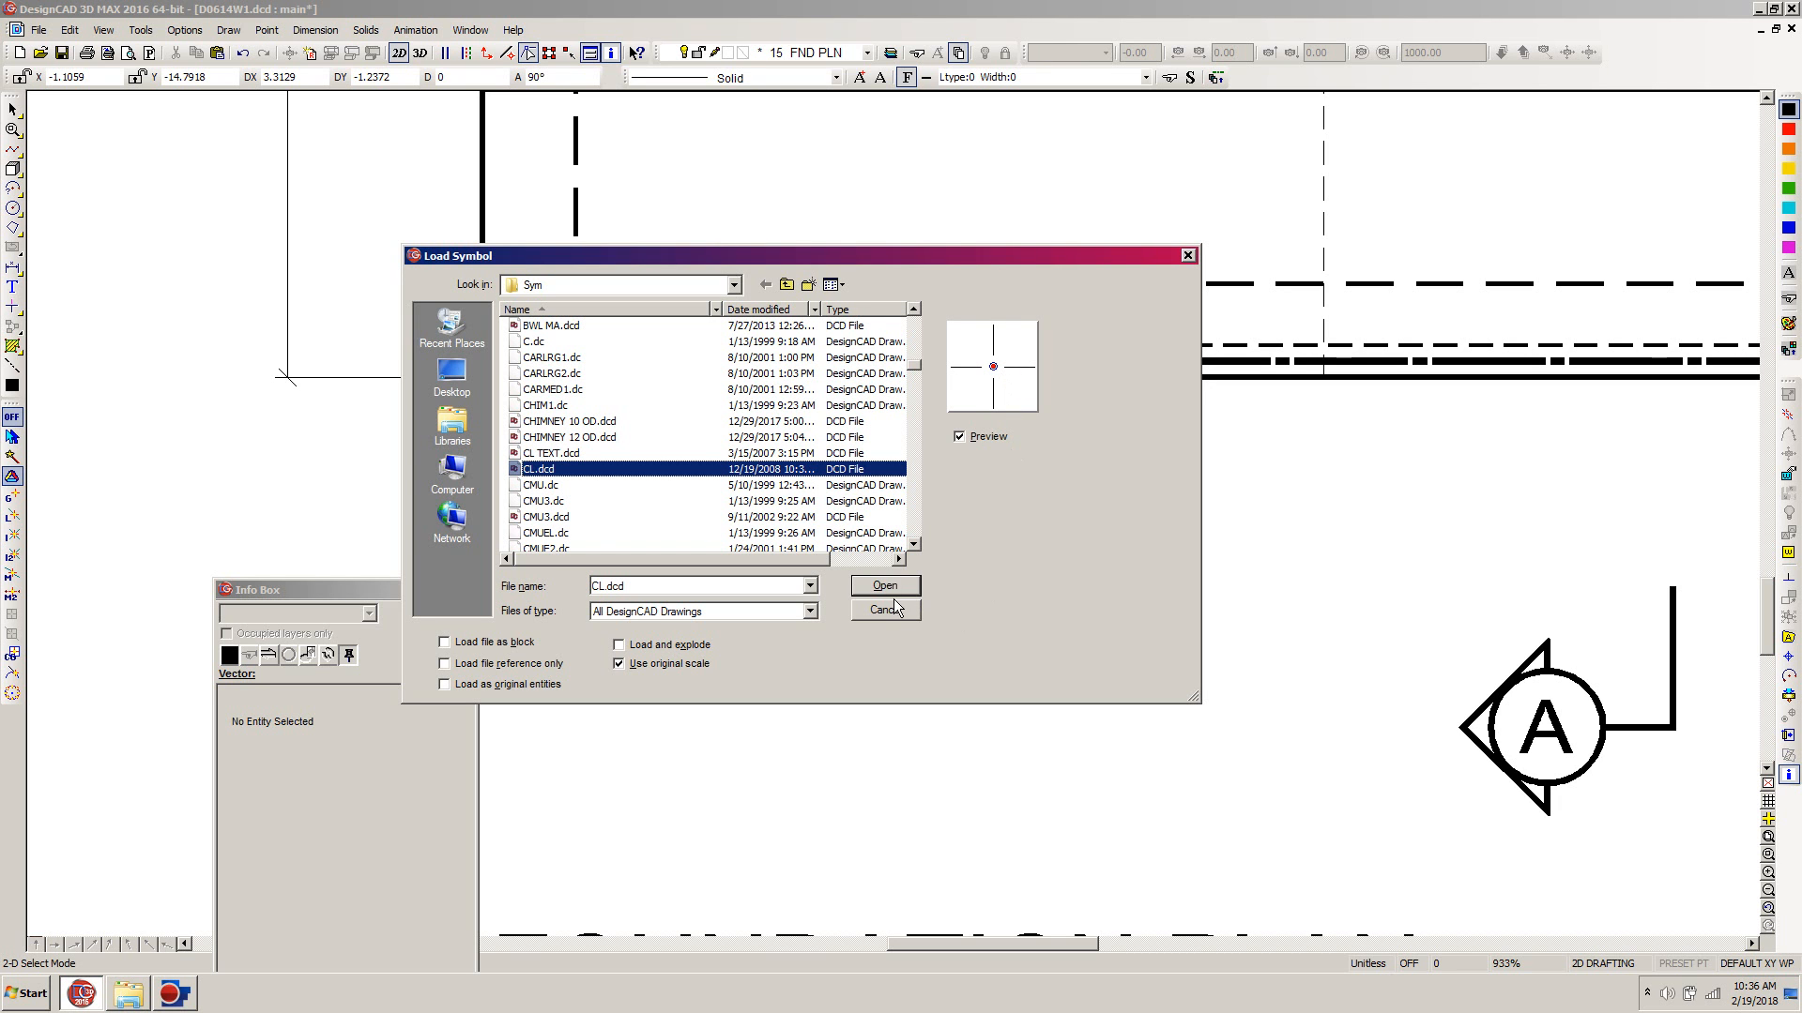
click(885, 587)
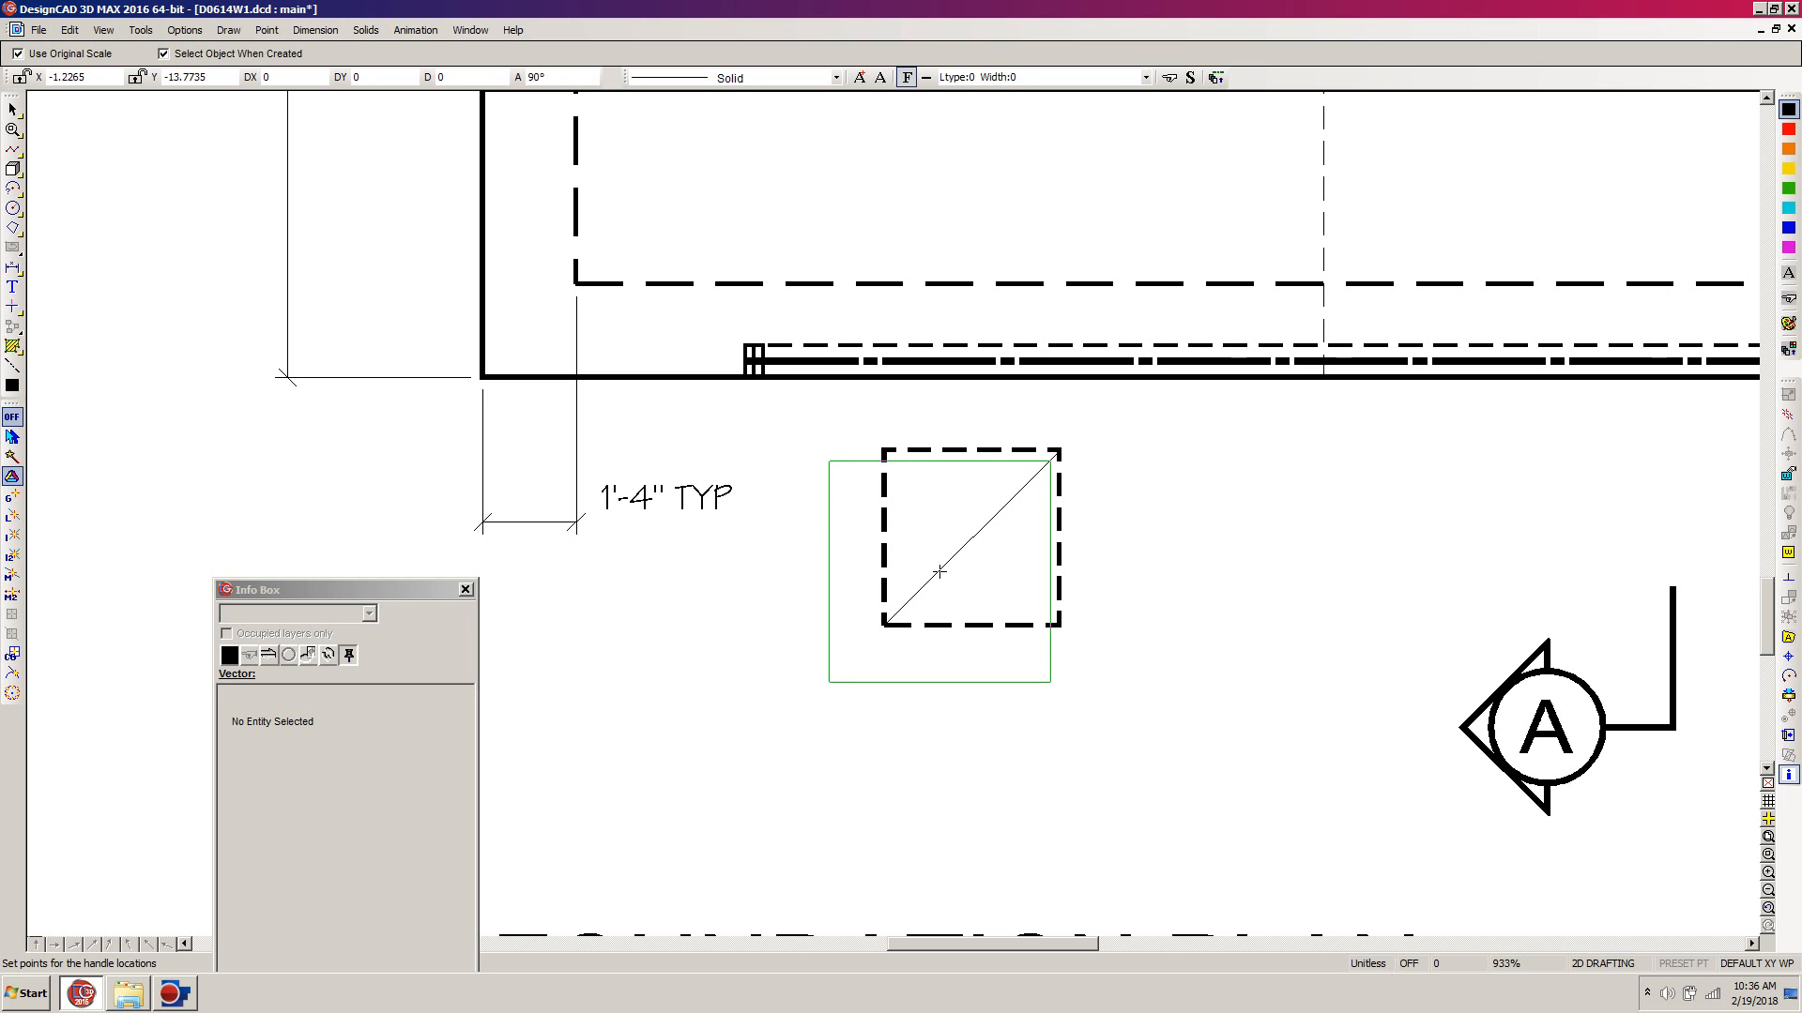
click(971, 537)
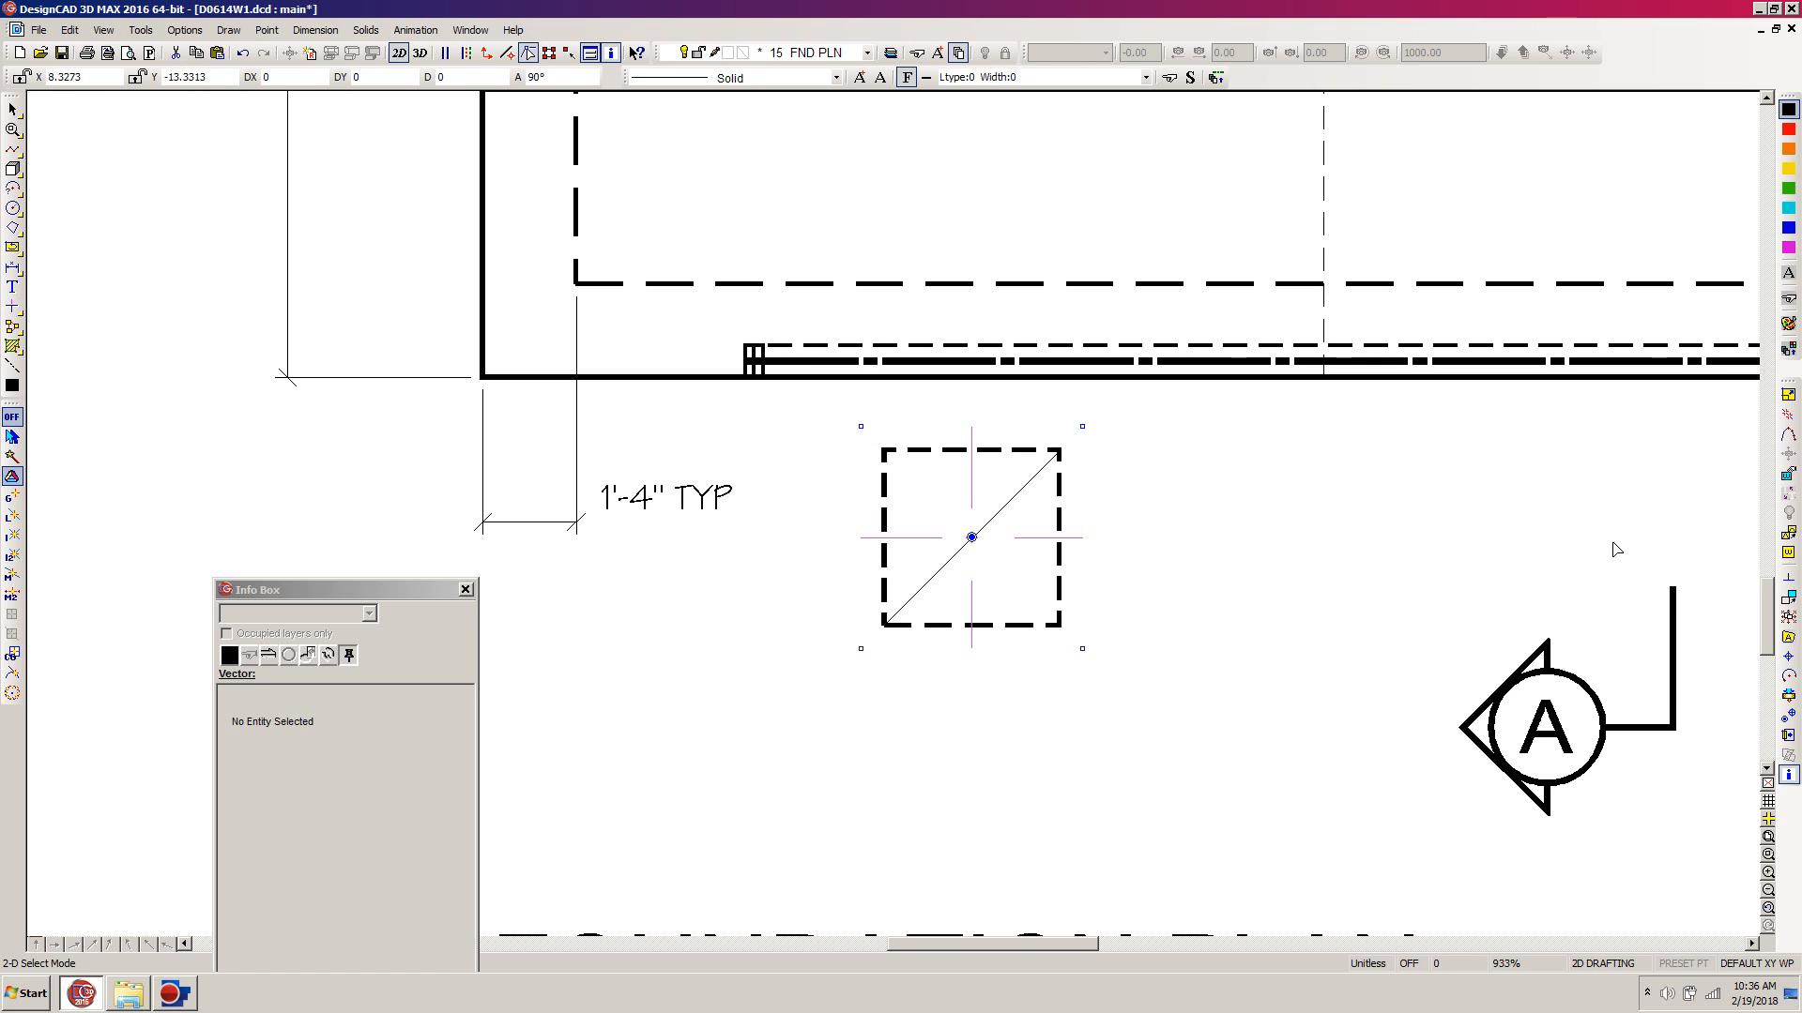
click(1788, 618)
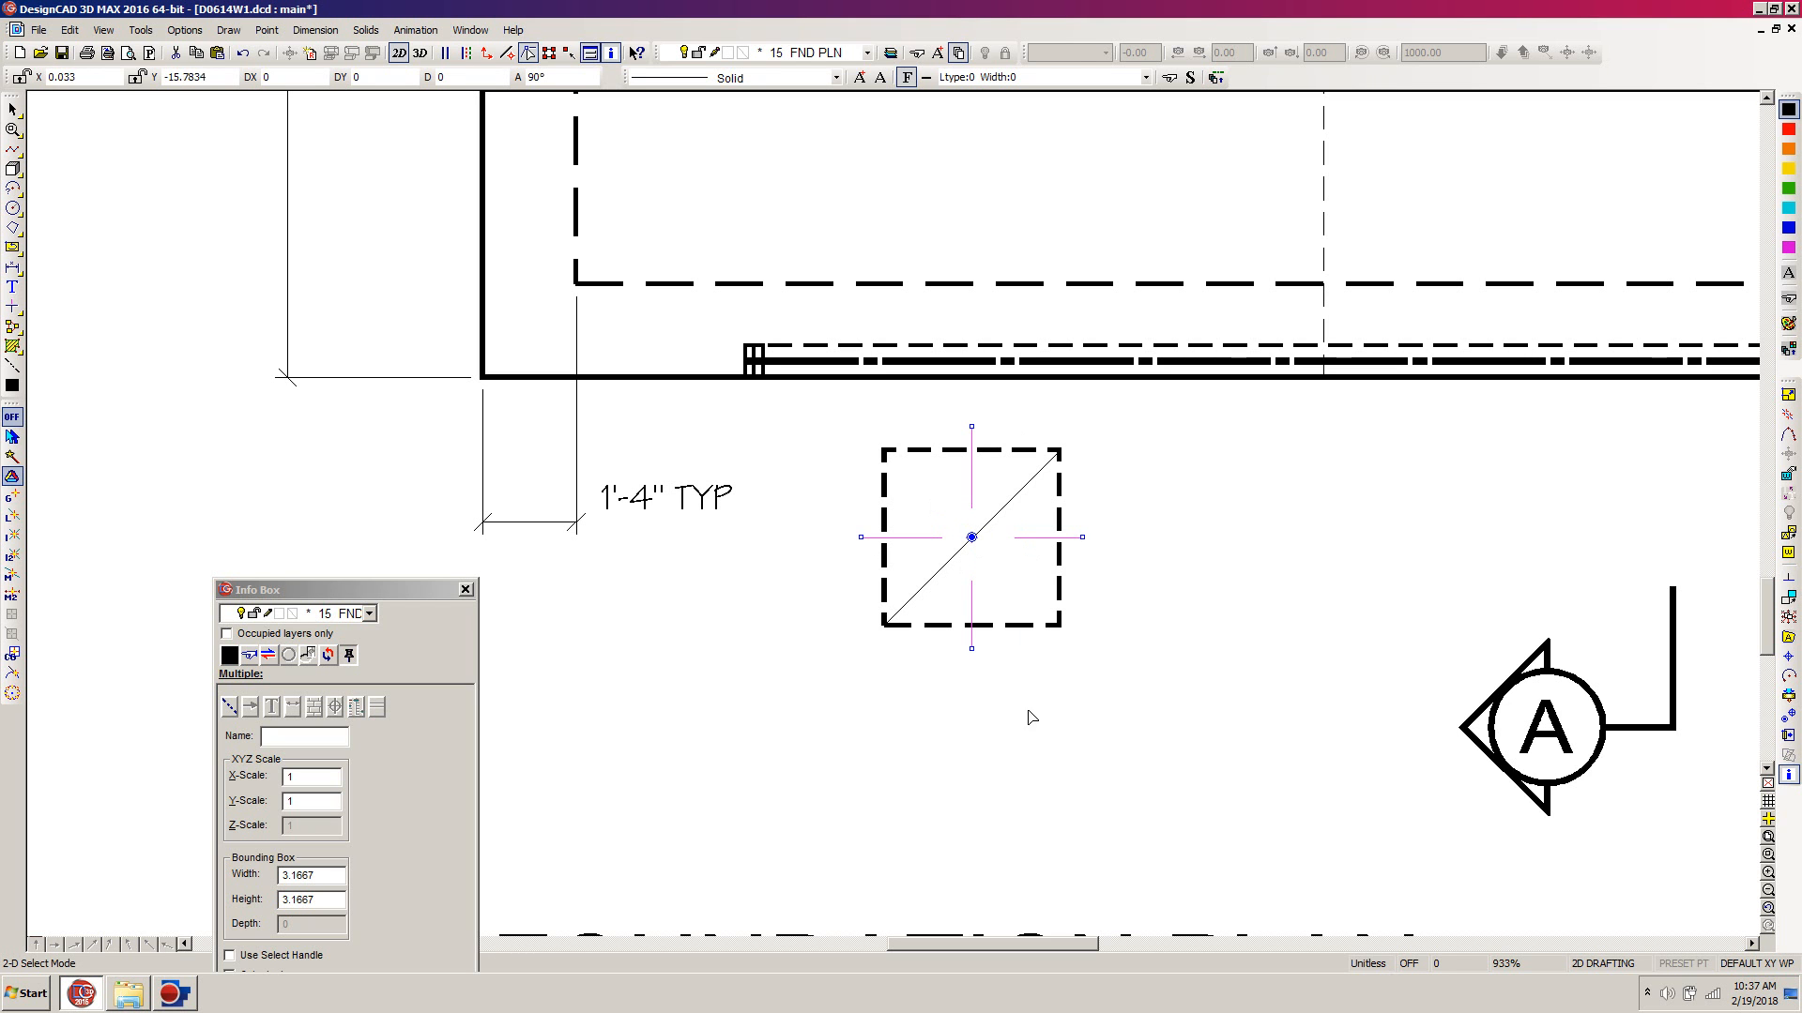
Deselect the exploded center mark and delete the diagonal line across the square.
click(999, 663)
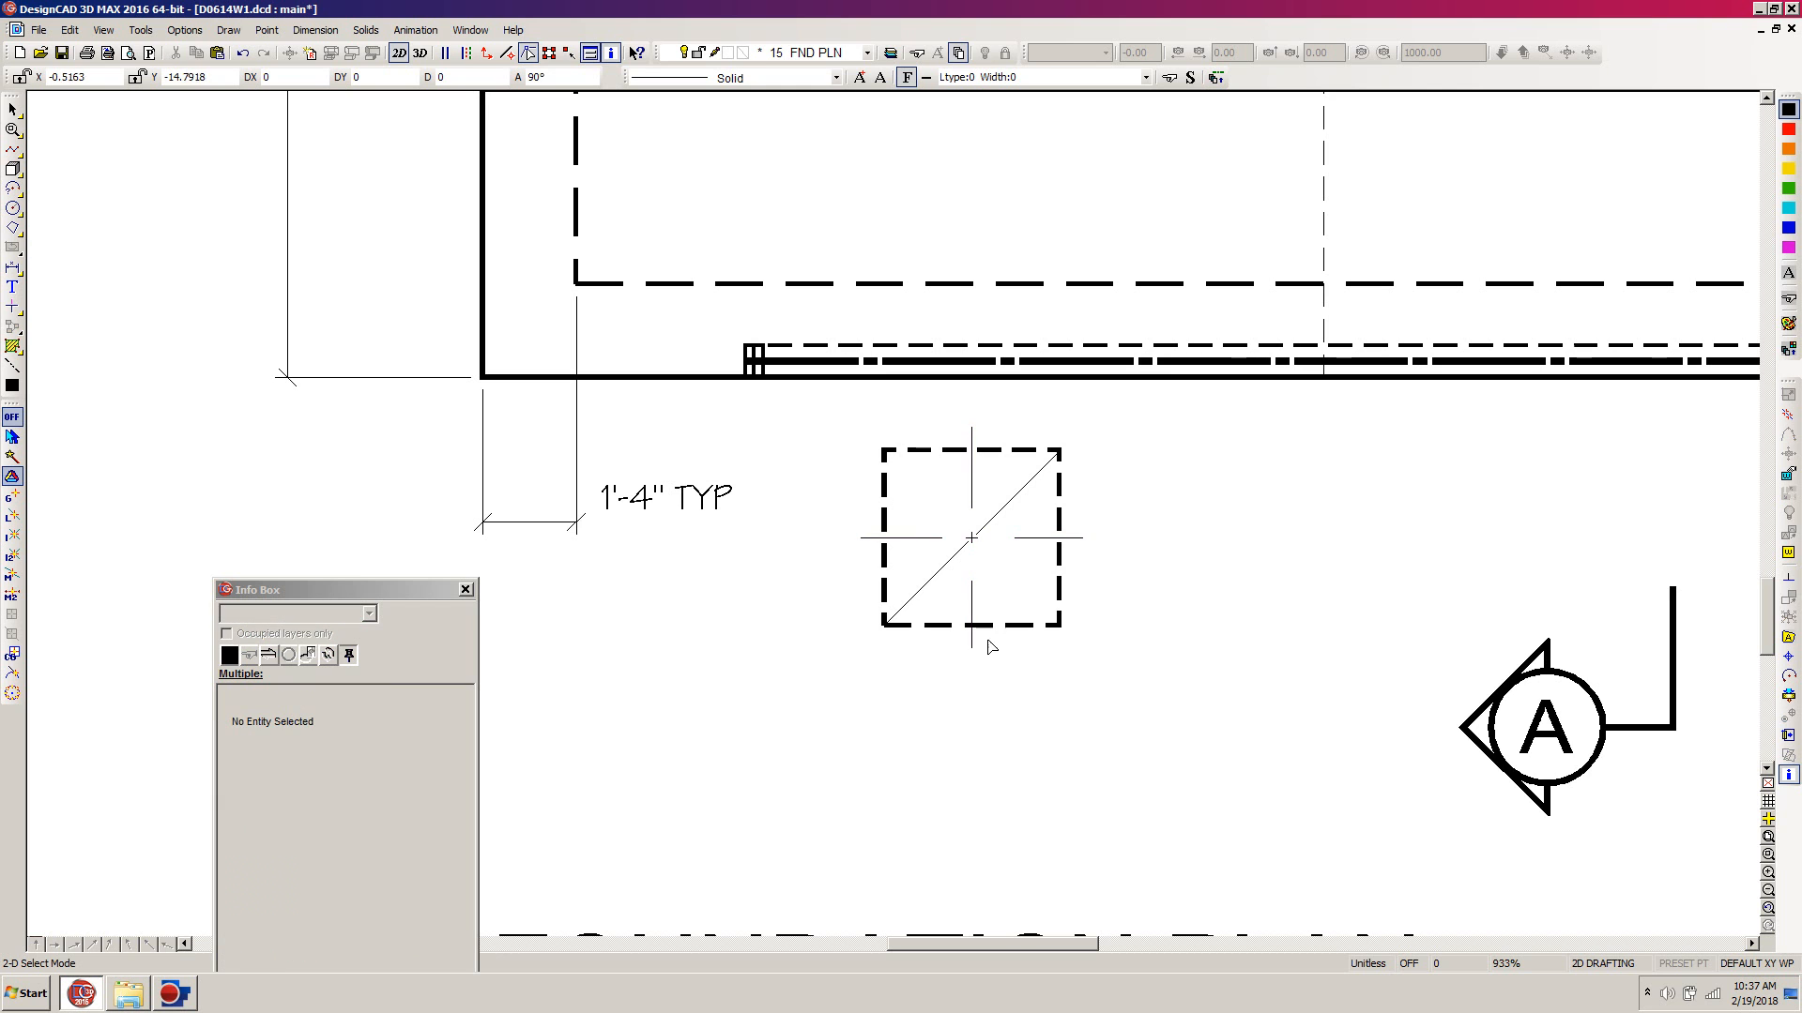
click(929, 588)
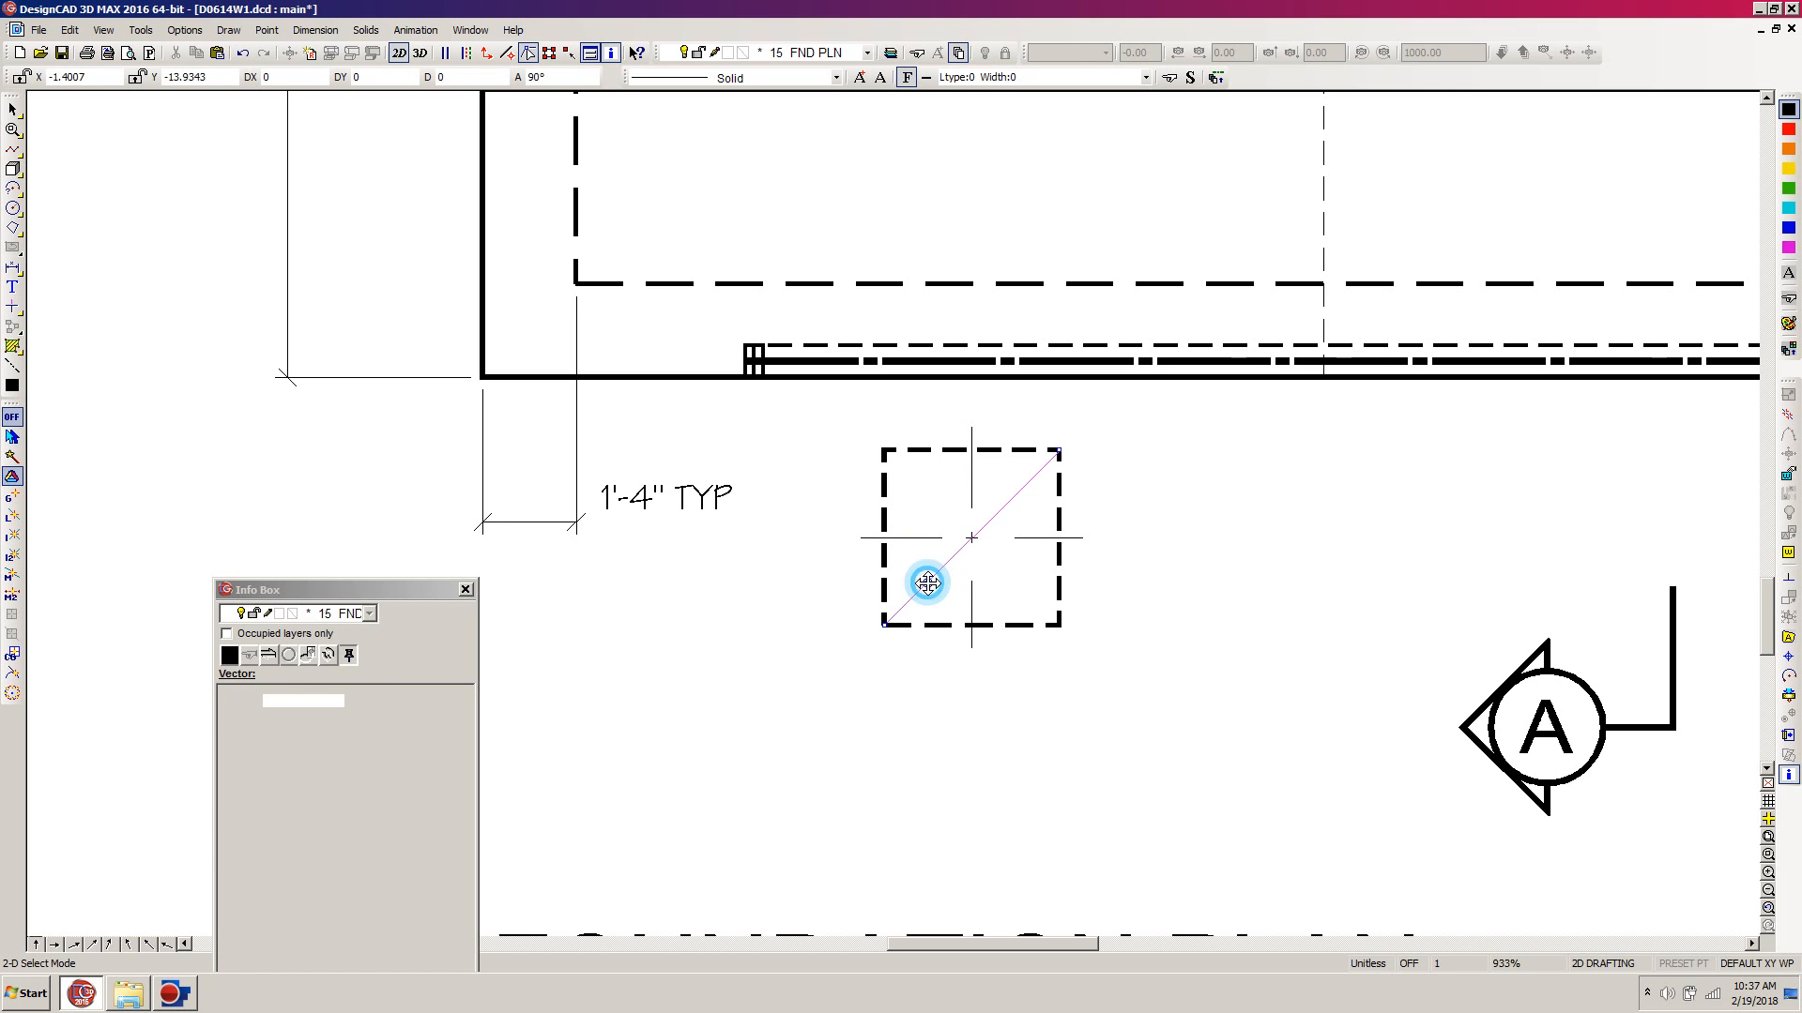
key(Delete)
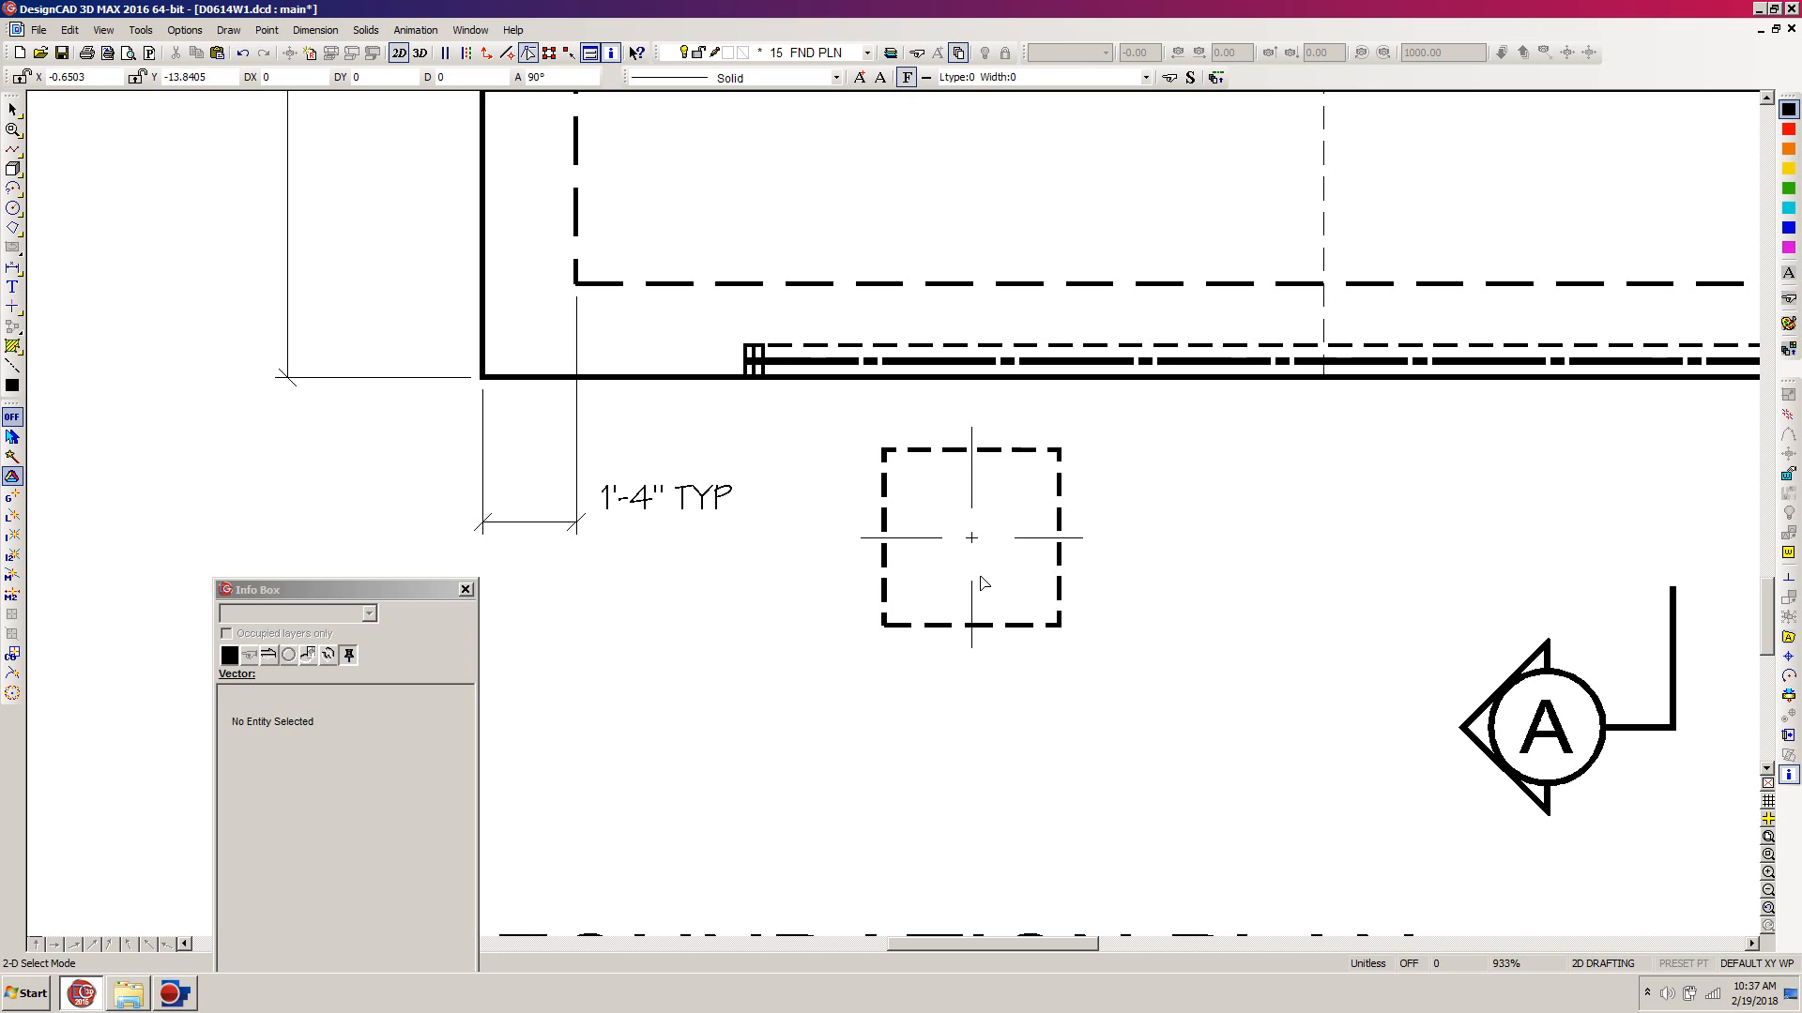
Move the center mark's vertical and horizontal lines to layer 16 TEXT FN and deselect them.
click(974, 497)
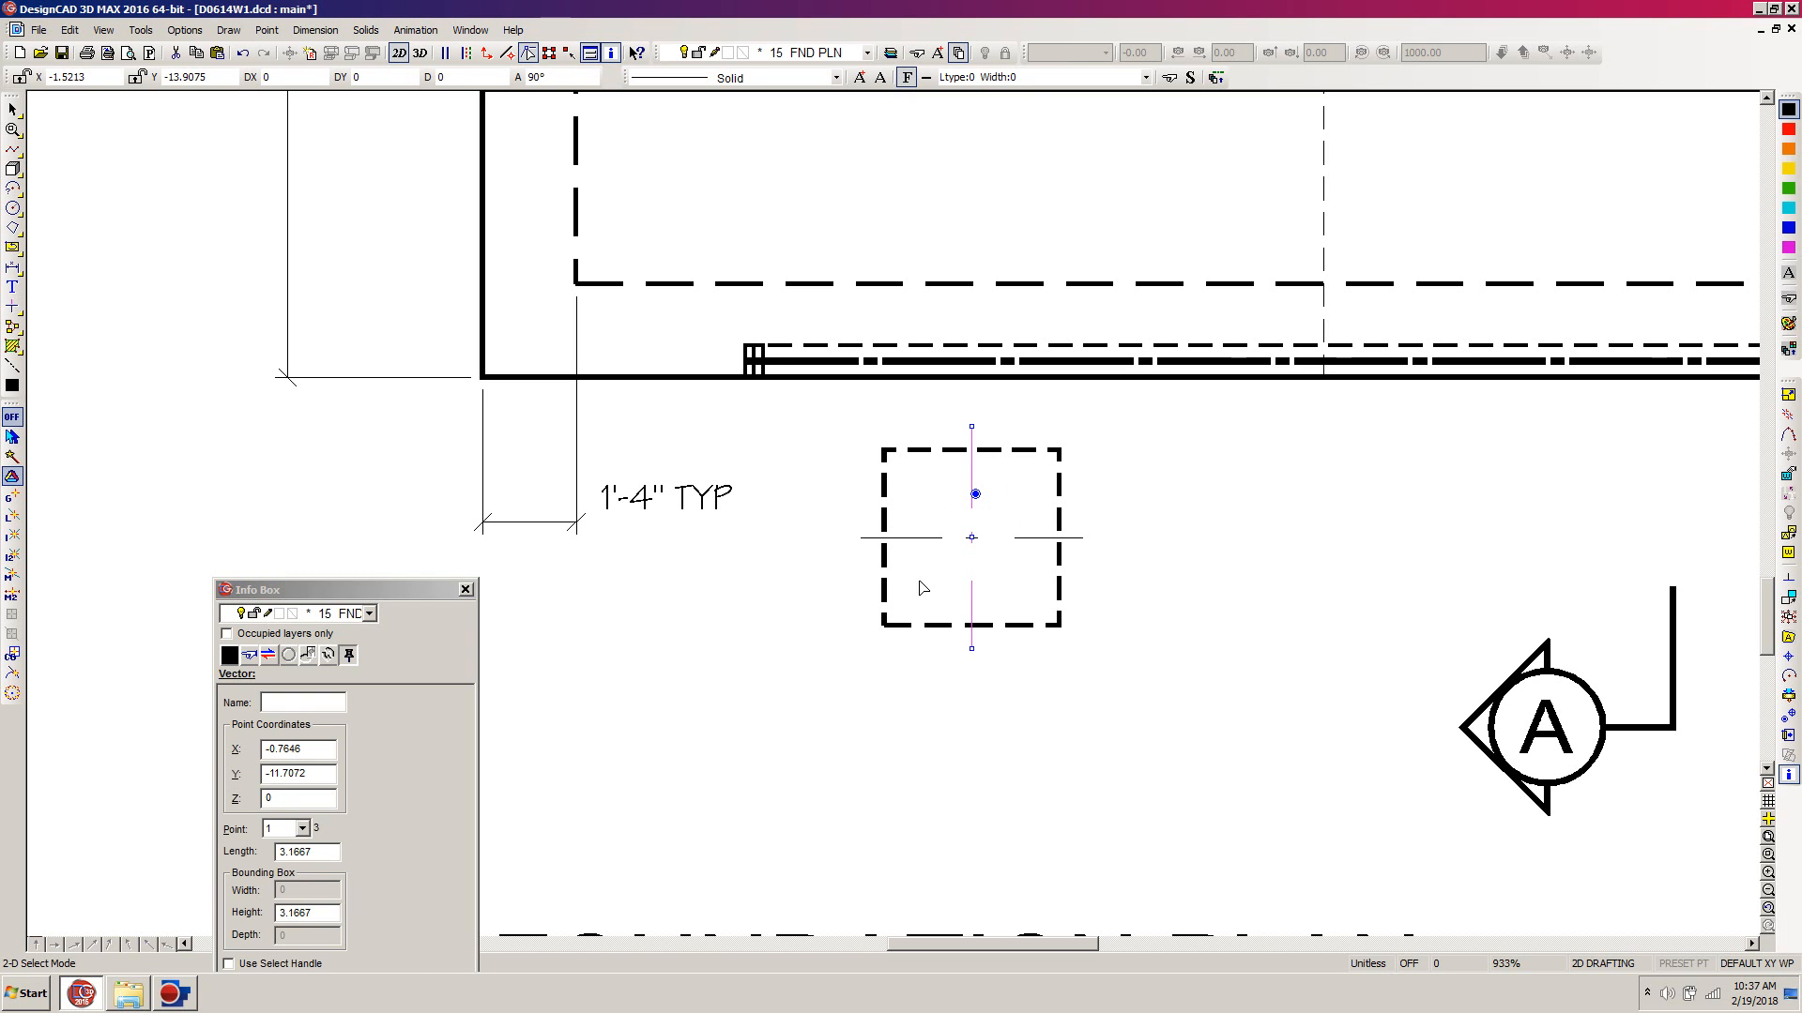
shift+click(912, 538)
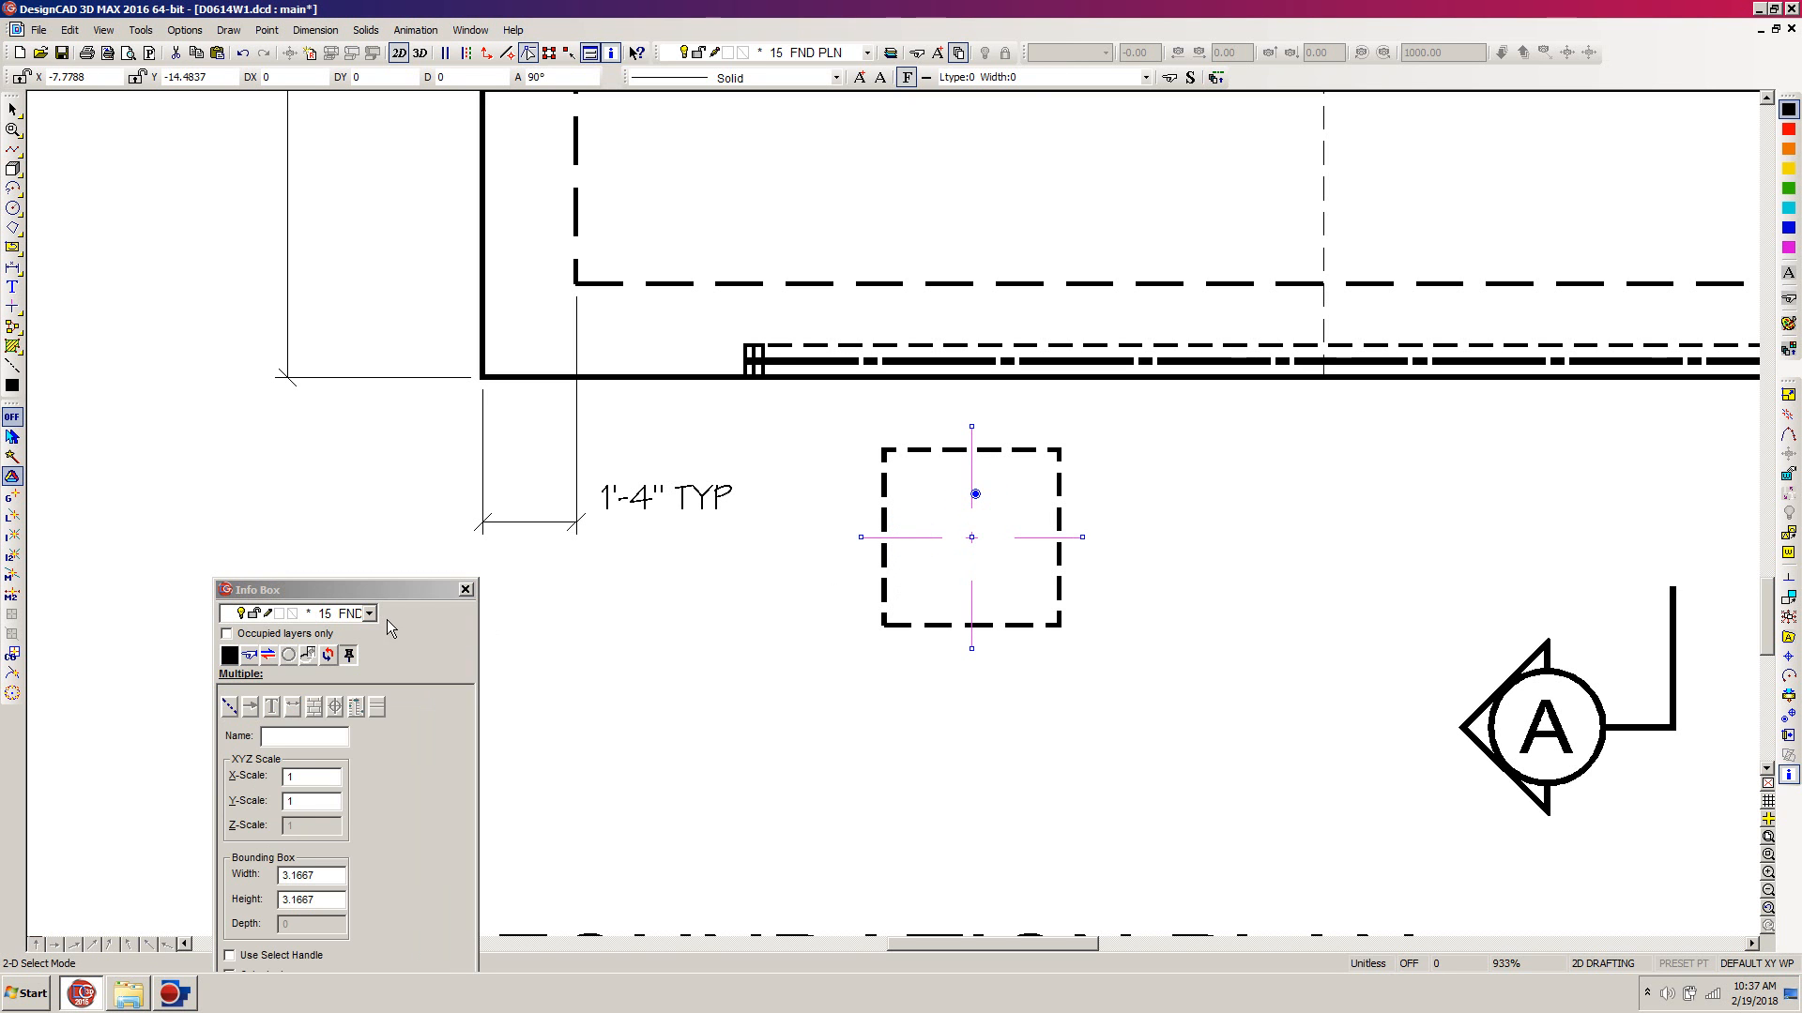
click(306, 600)
click(369, 613)
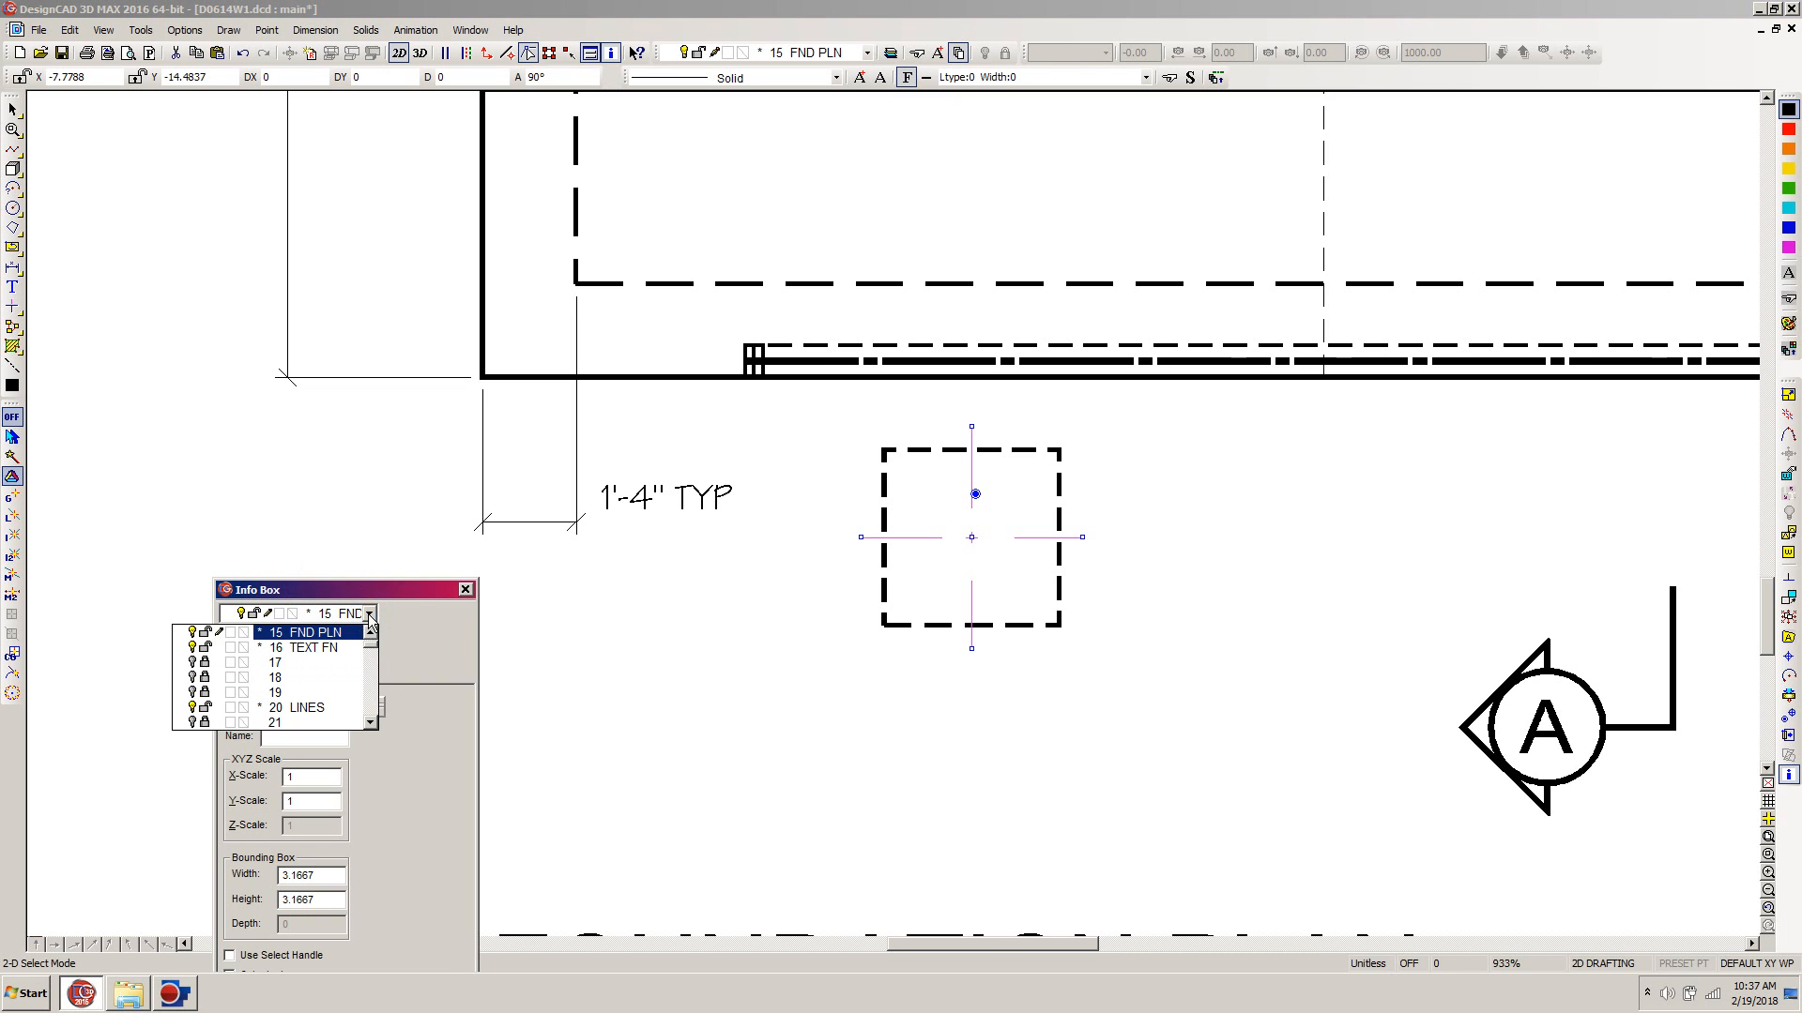
click(319, 647)
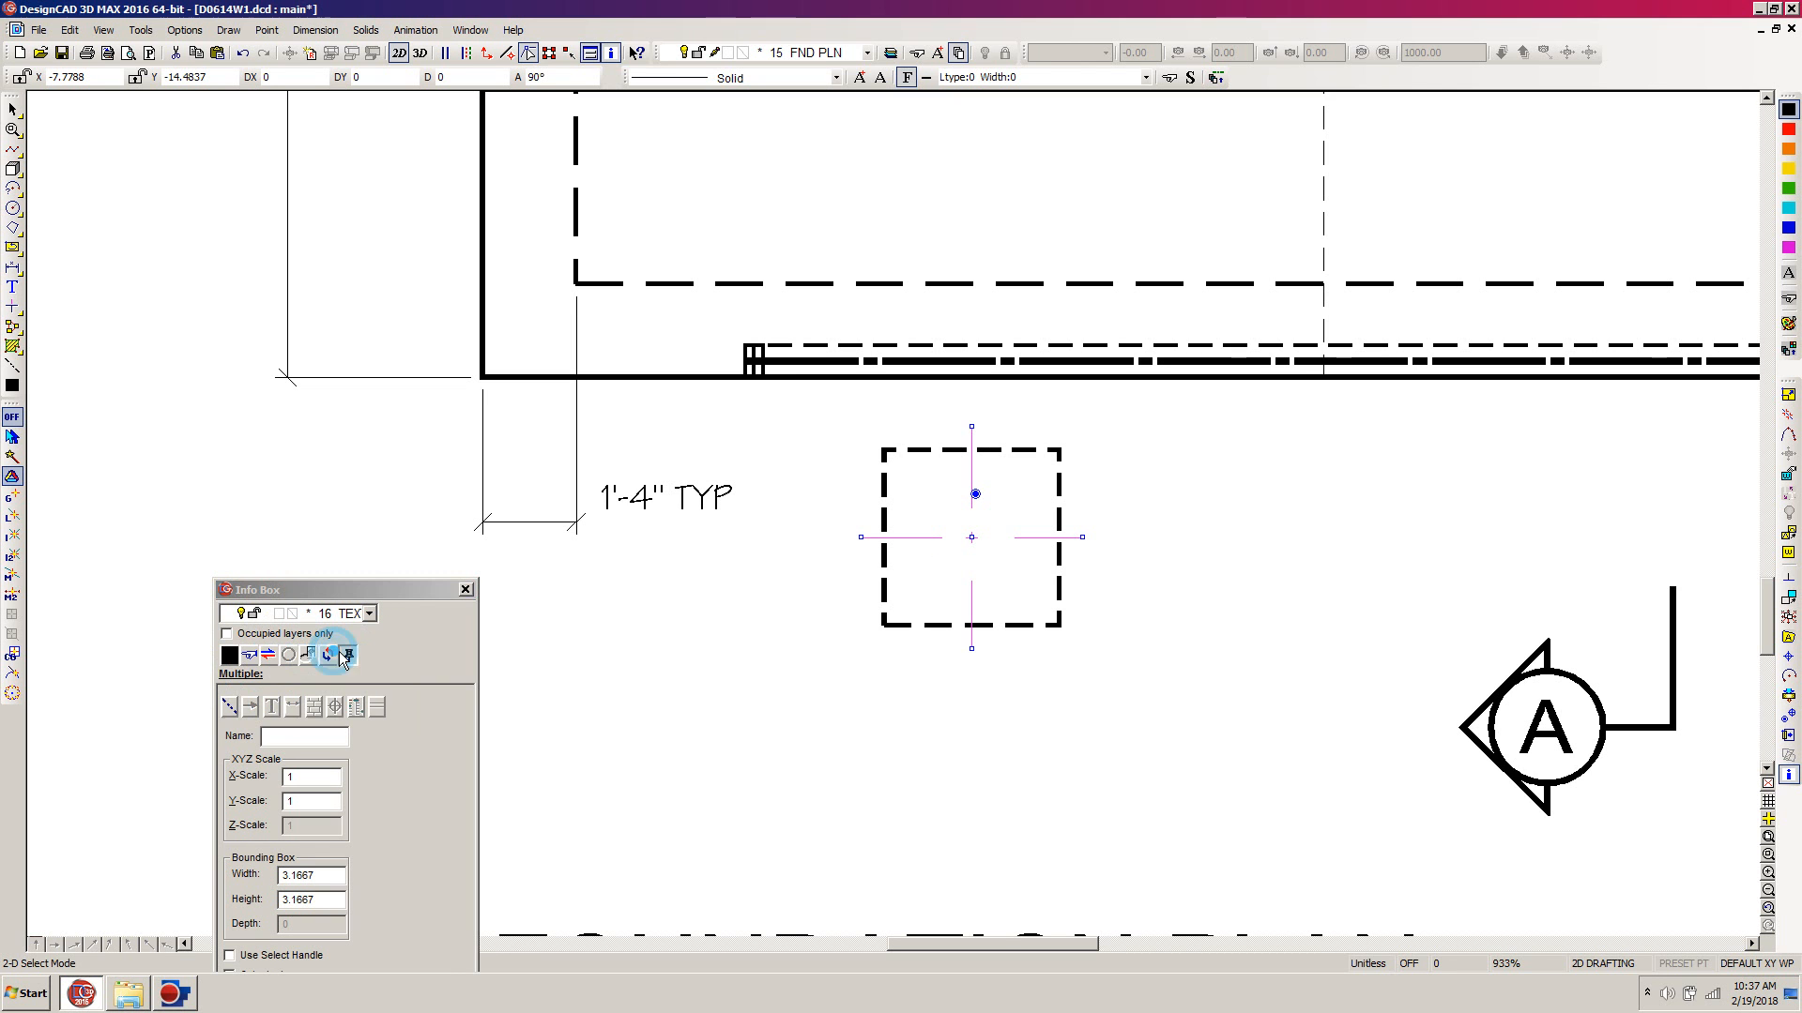
click(756, 813)
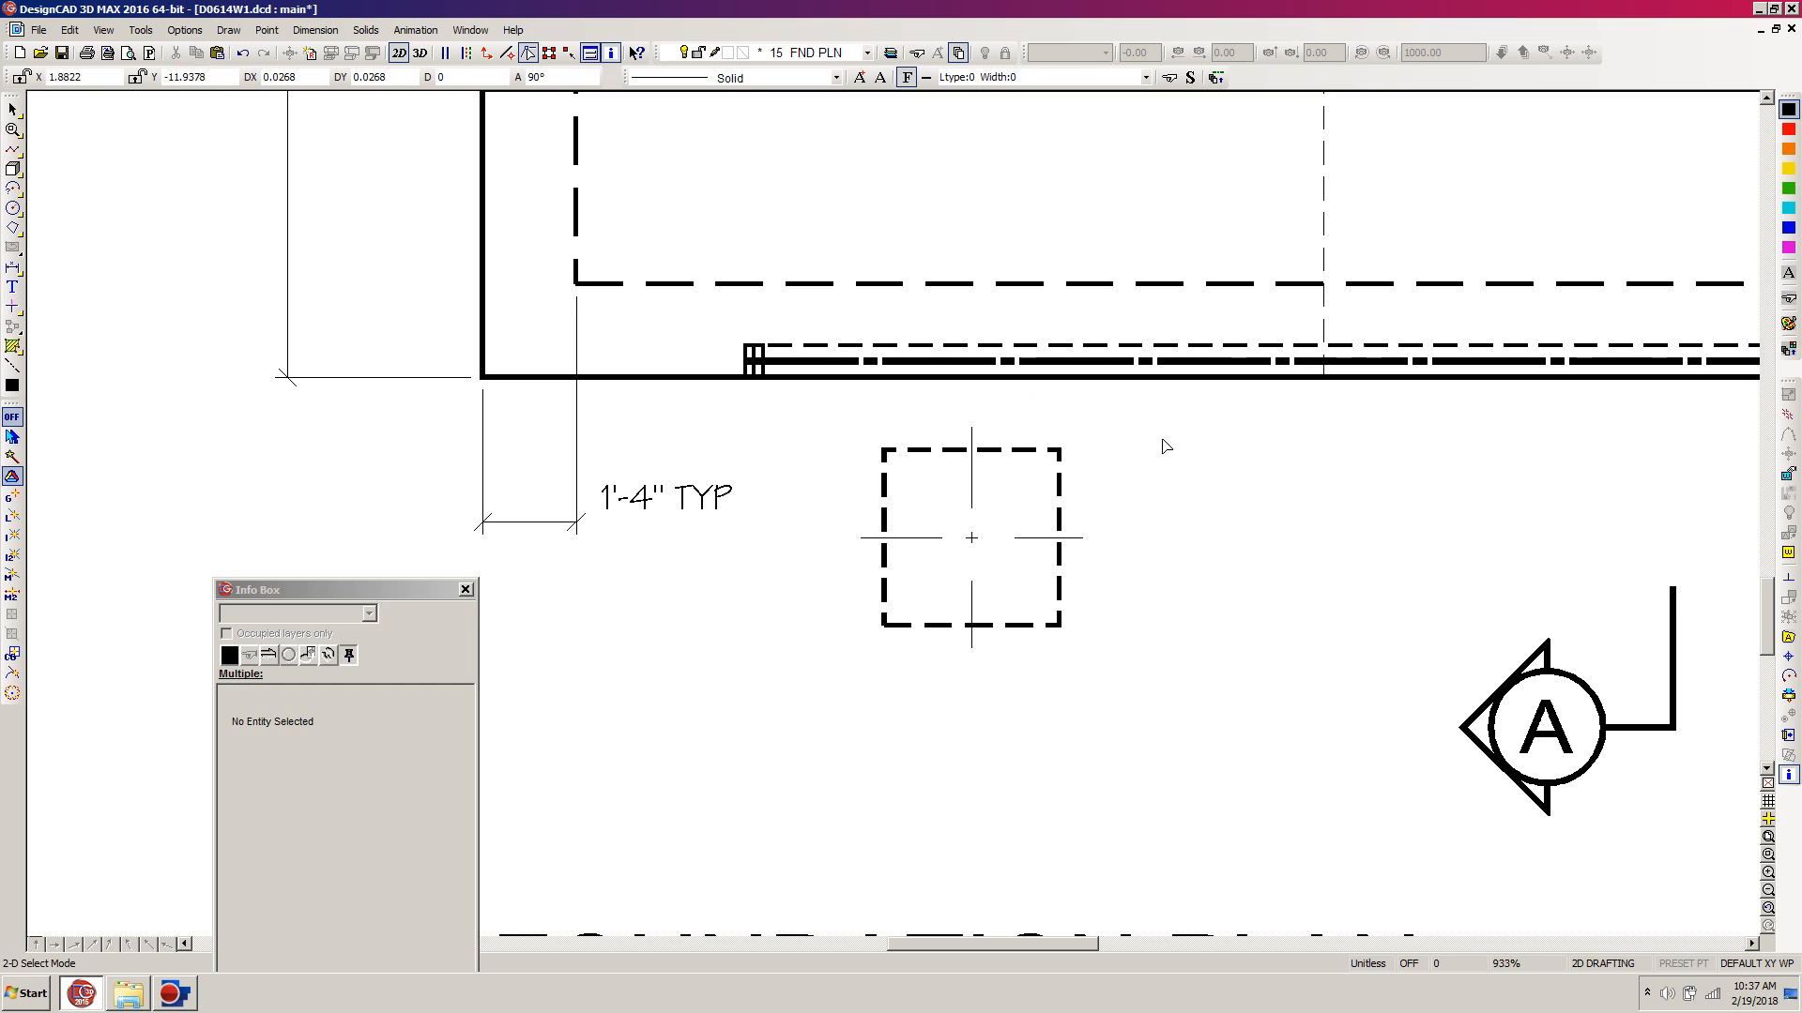
Select the footing square together with its center mark and set their selection handle at the center point.
drag(1182, 398, 797, 728)
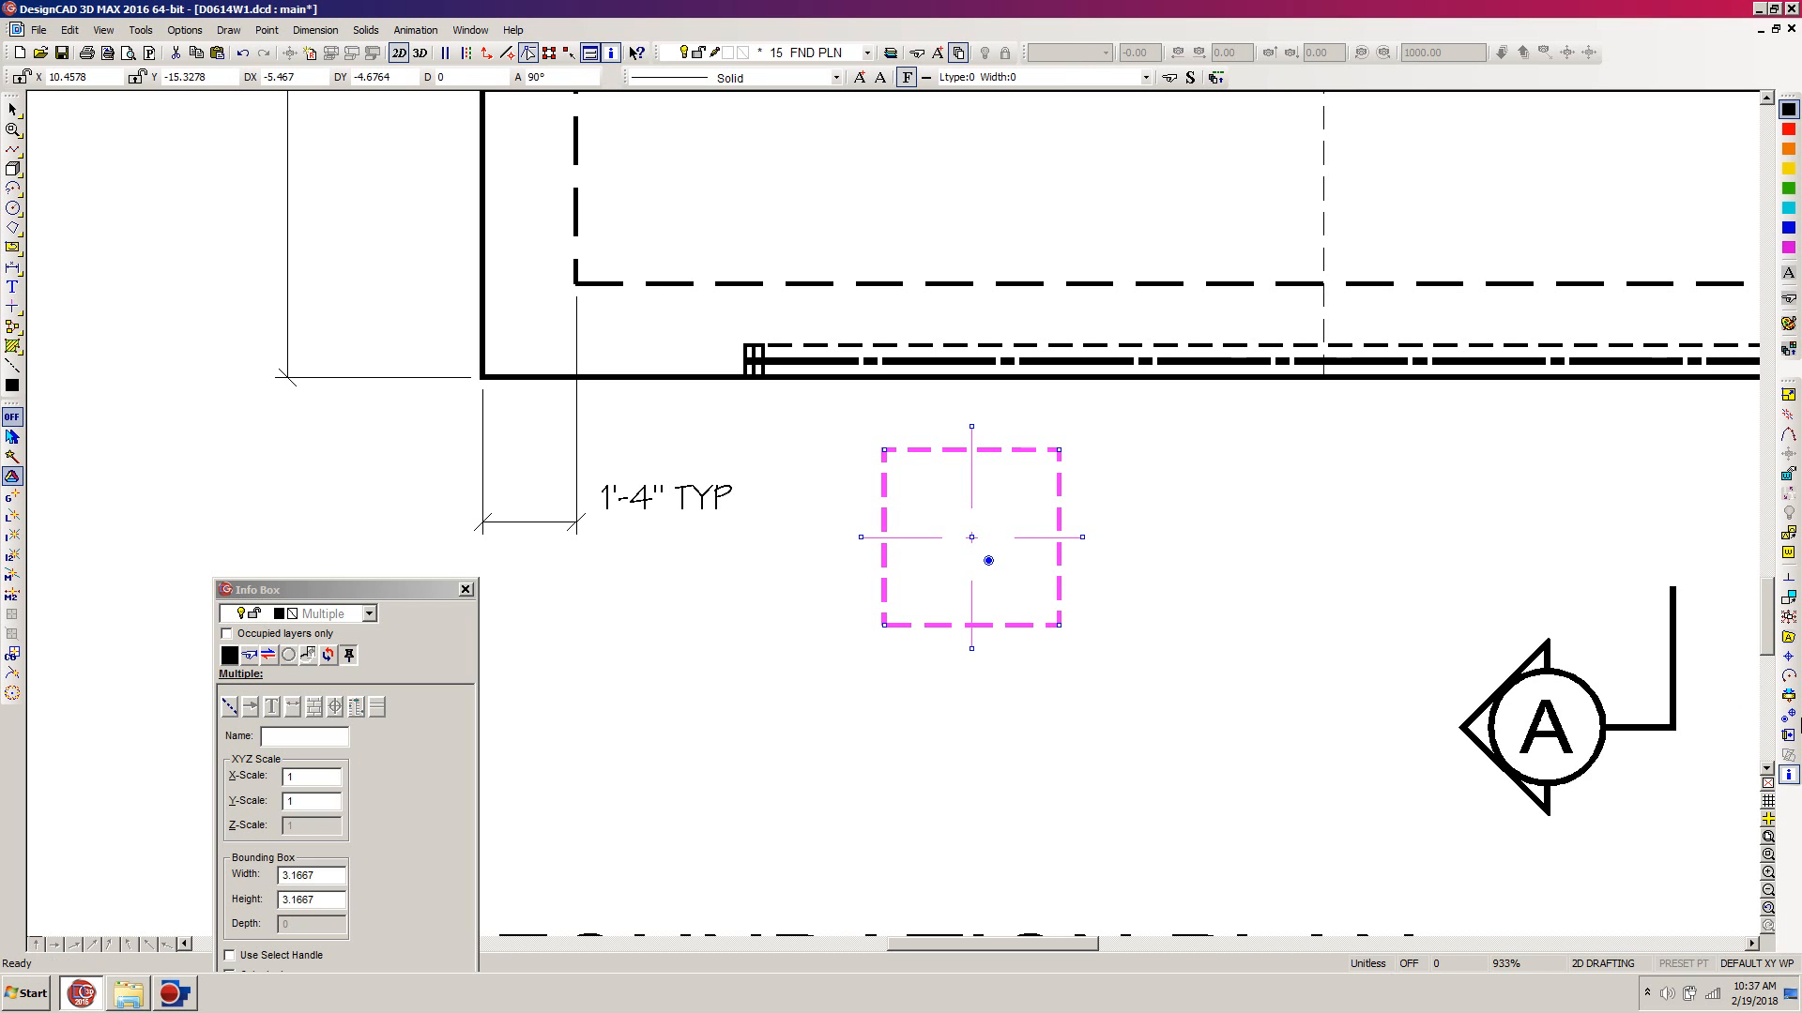
click(1788, 715)
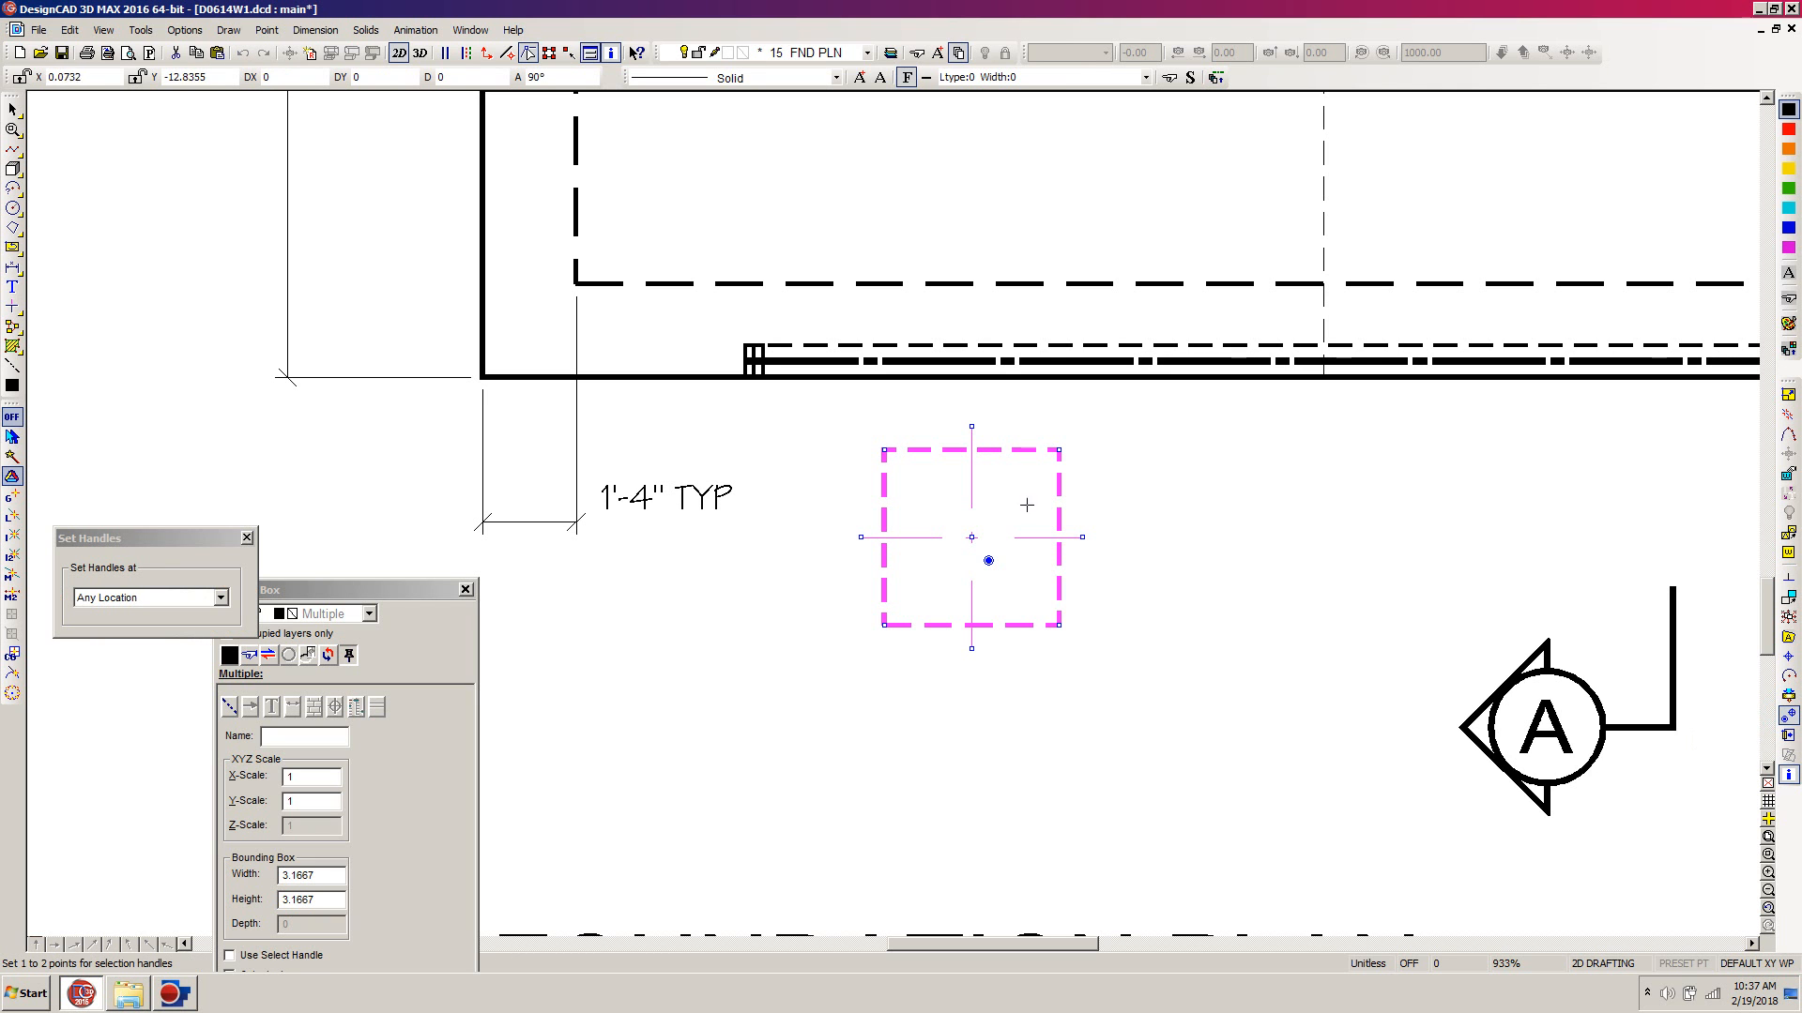
click(969, 536)
key(Return)
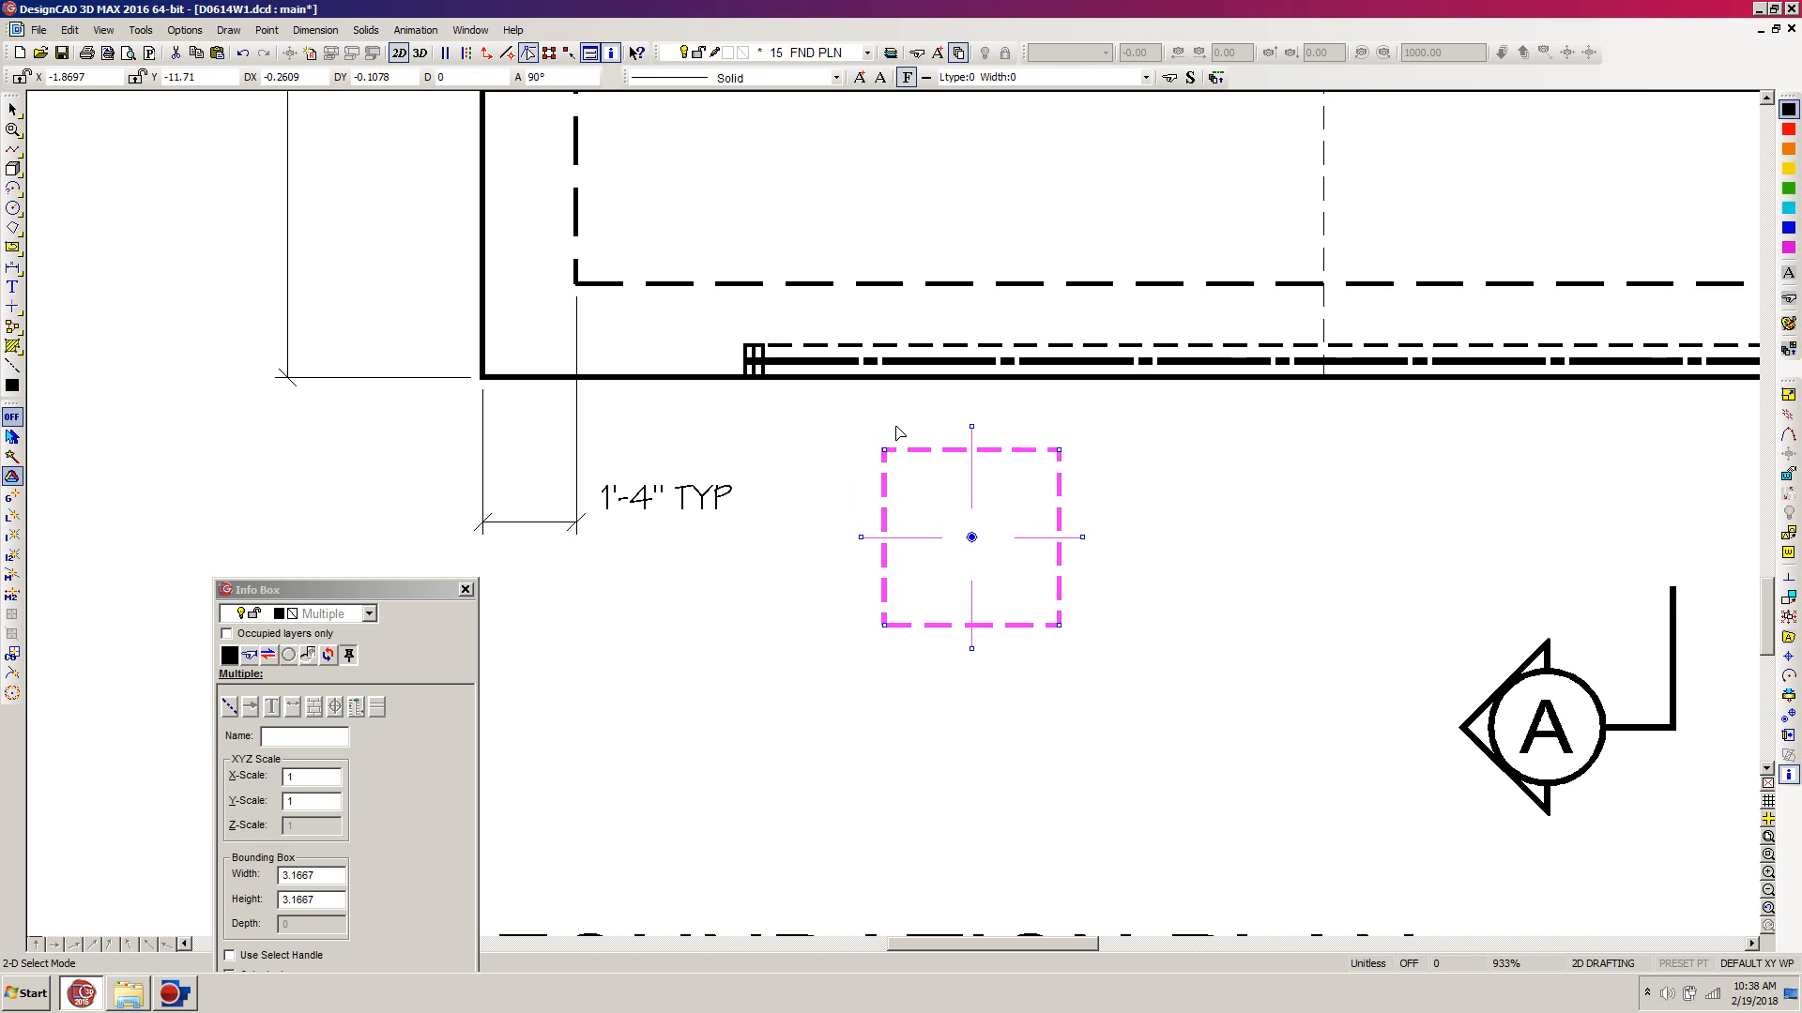
click(972, 538)
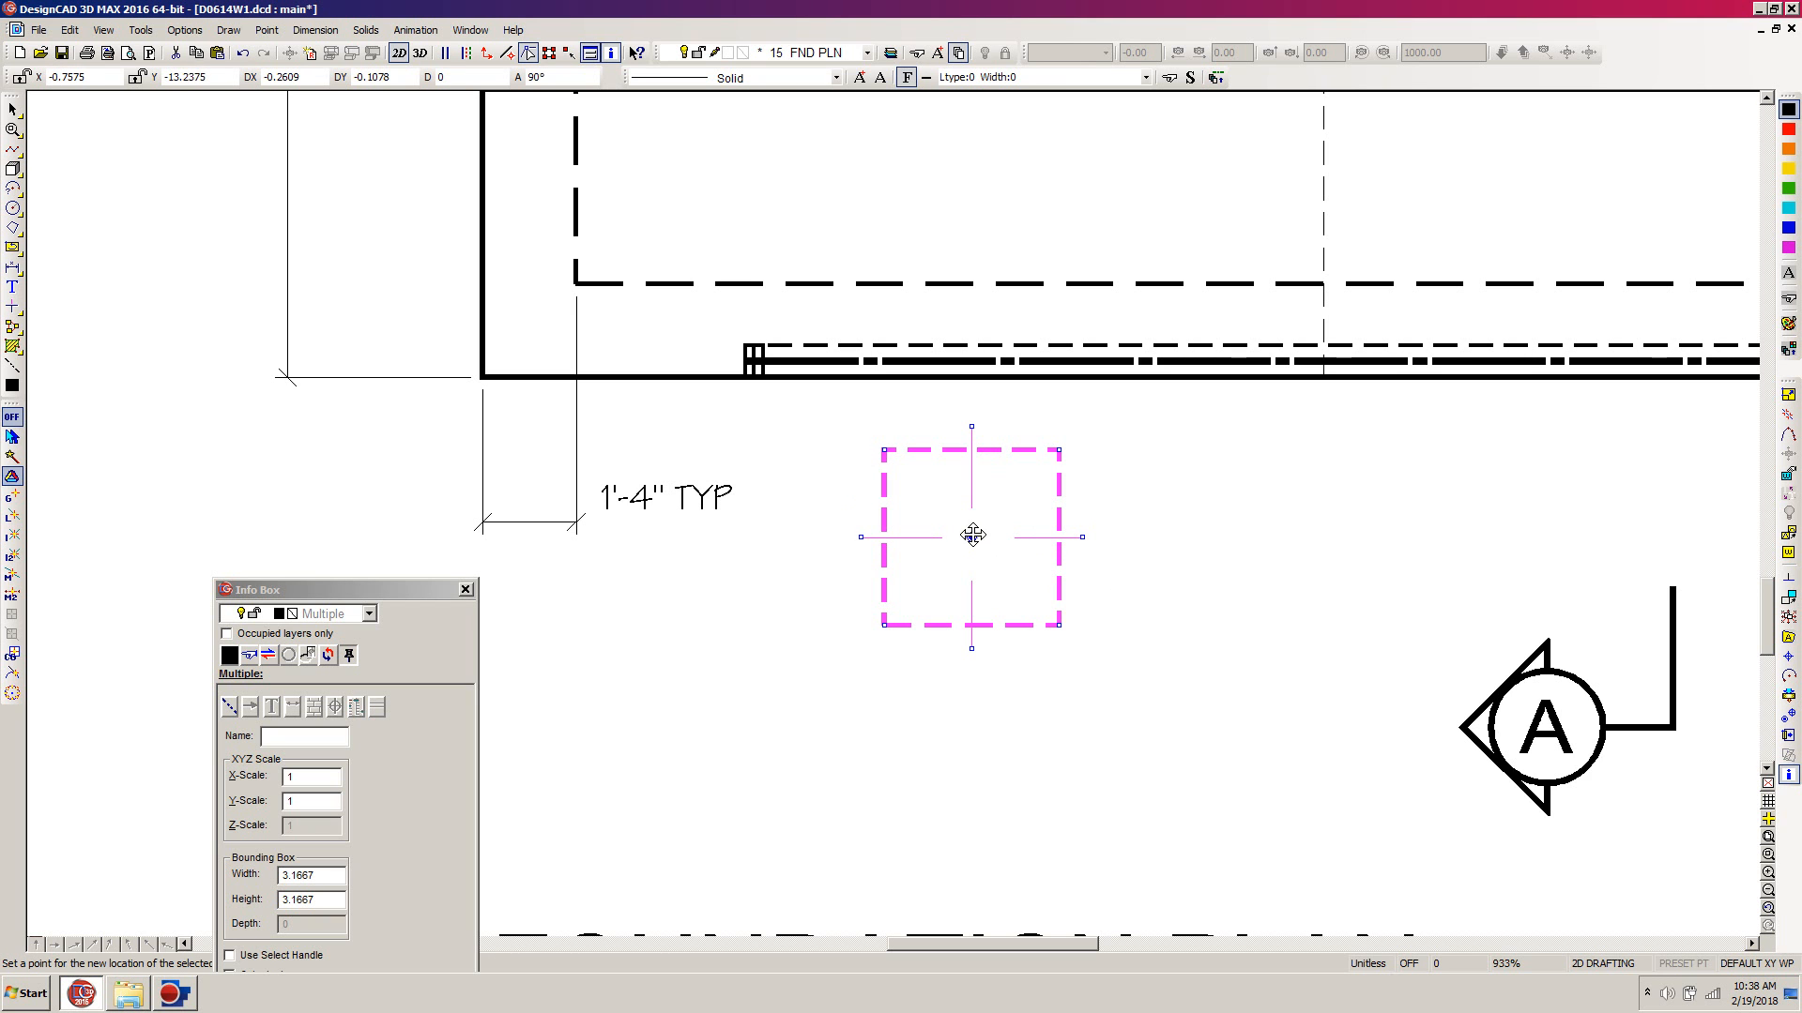
click(972, 540)
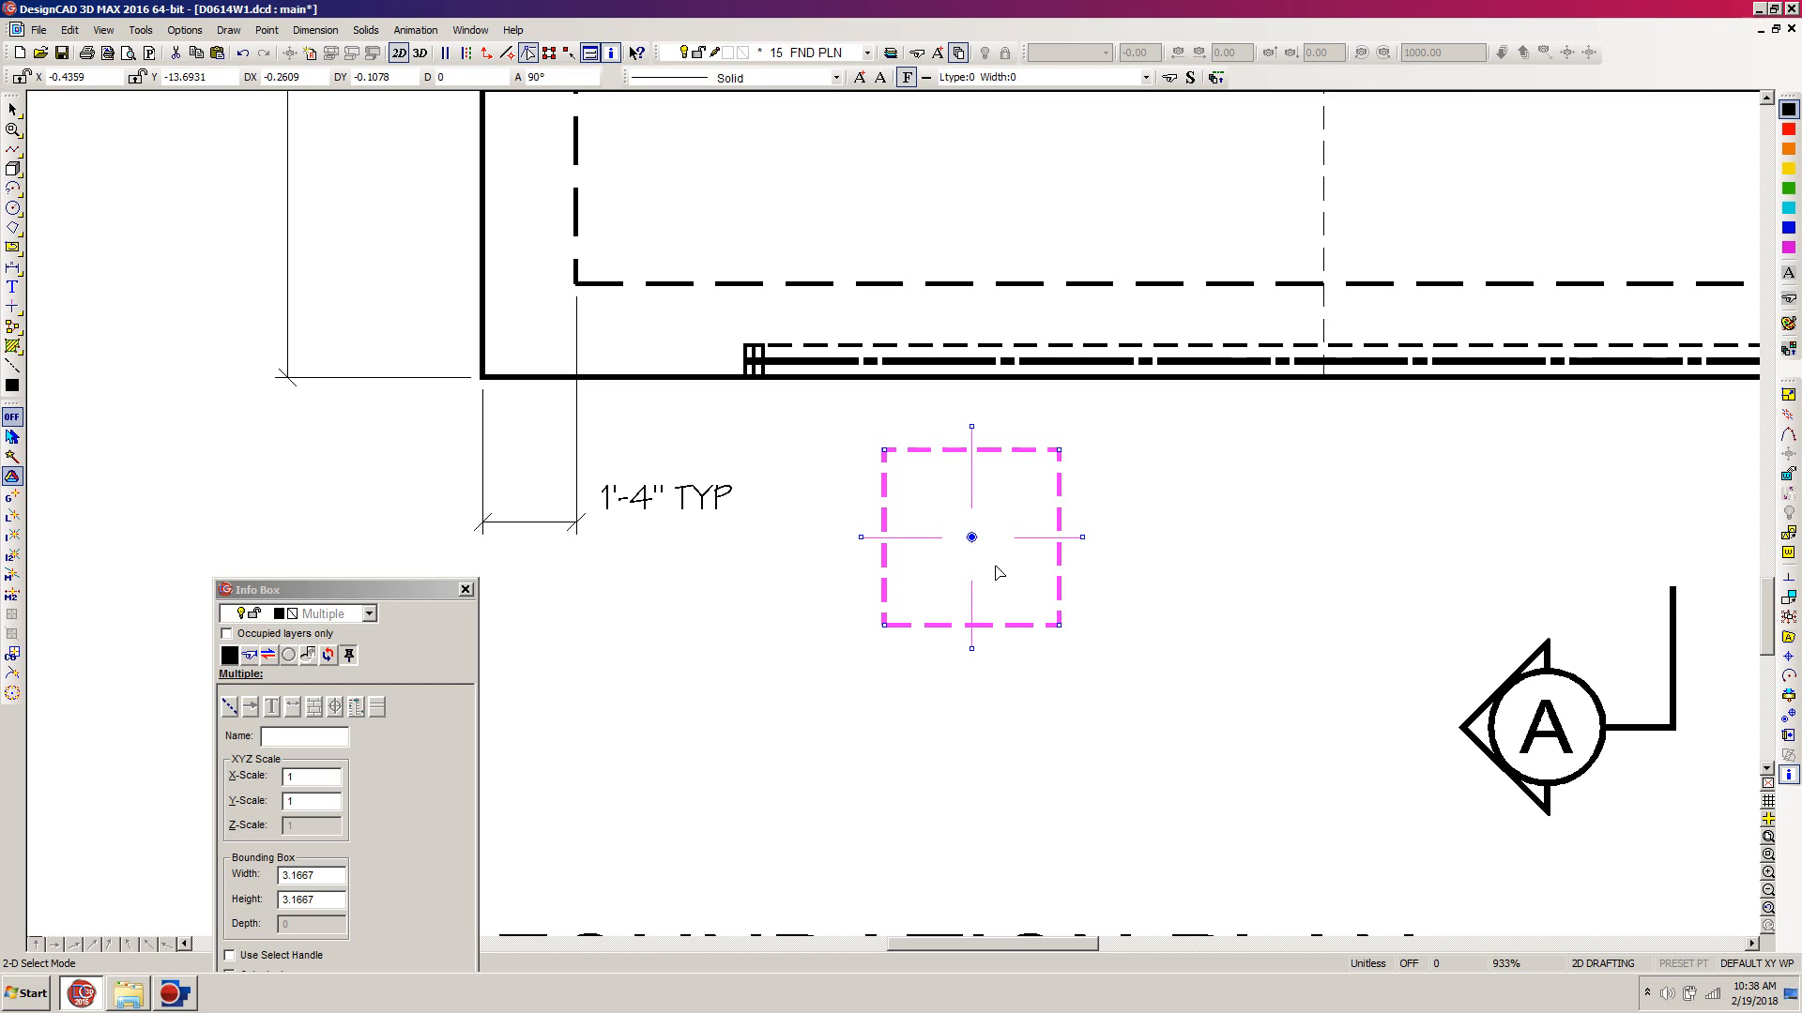
key(c)
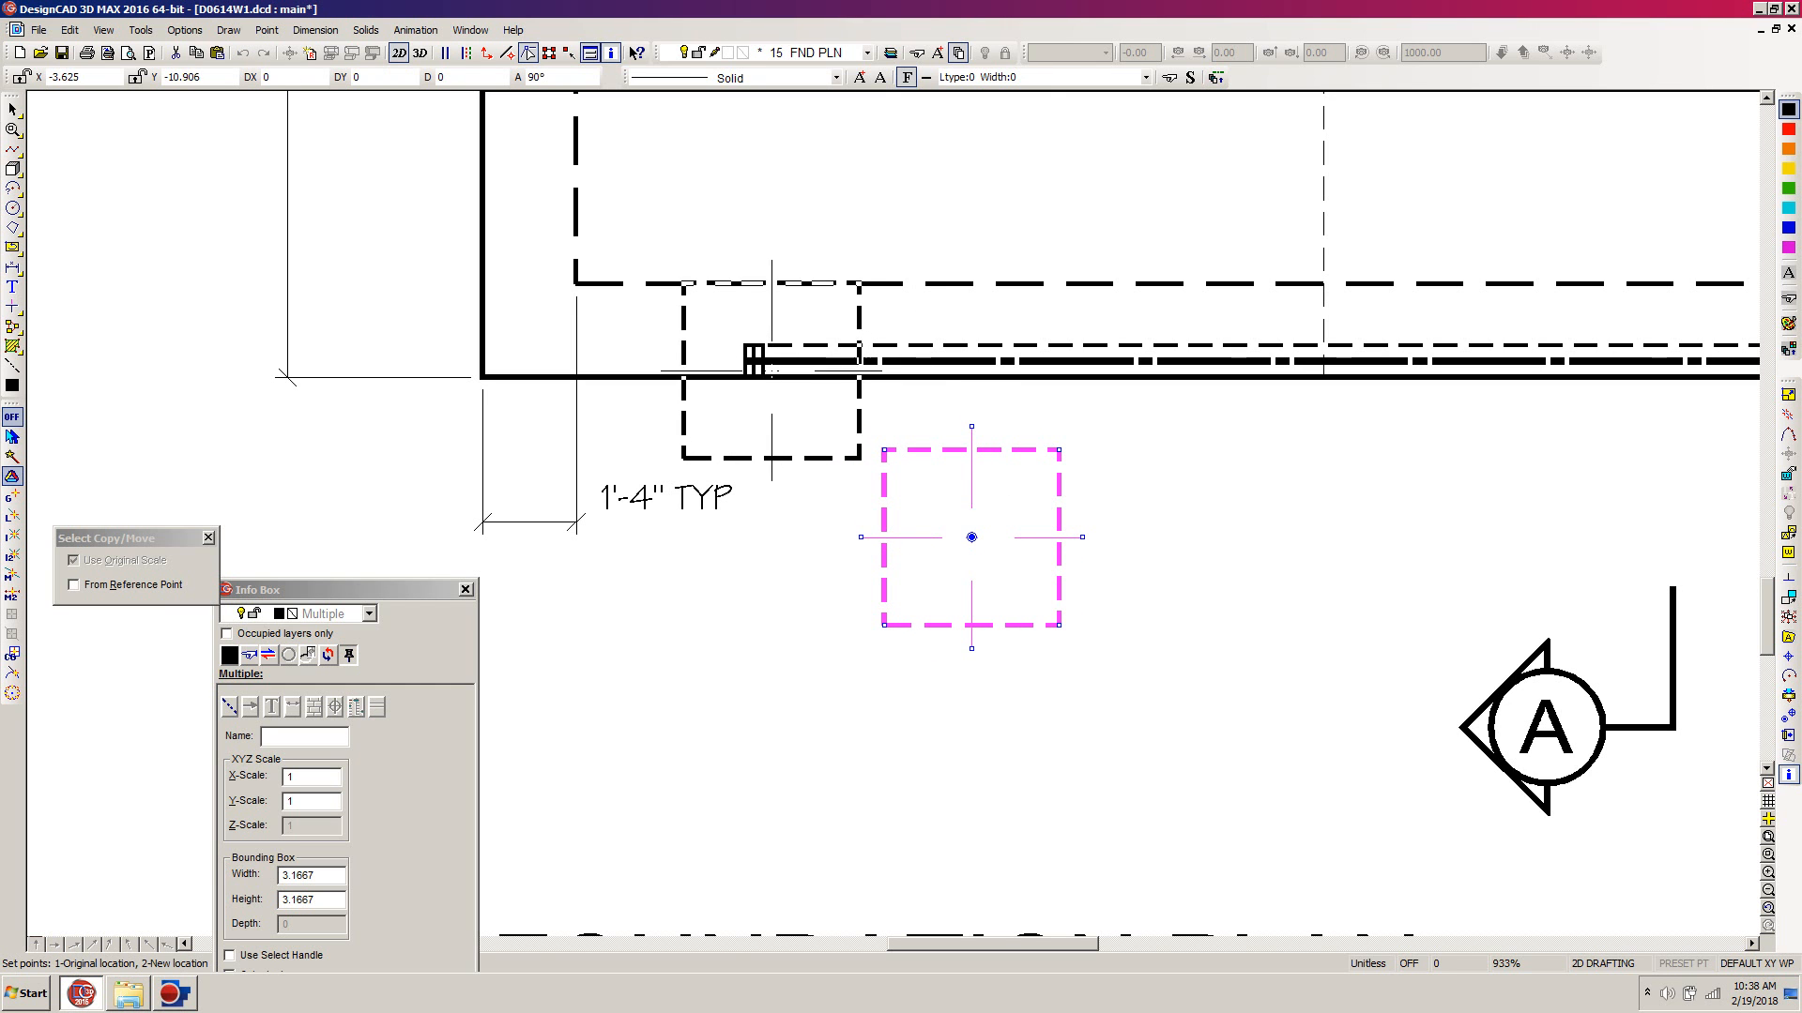
key(Escape)
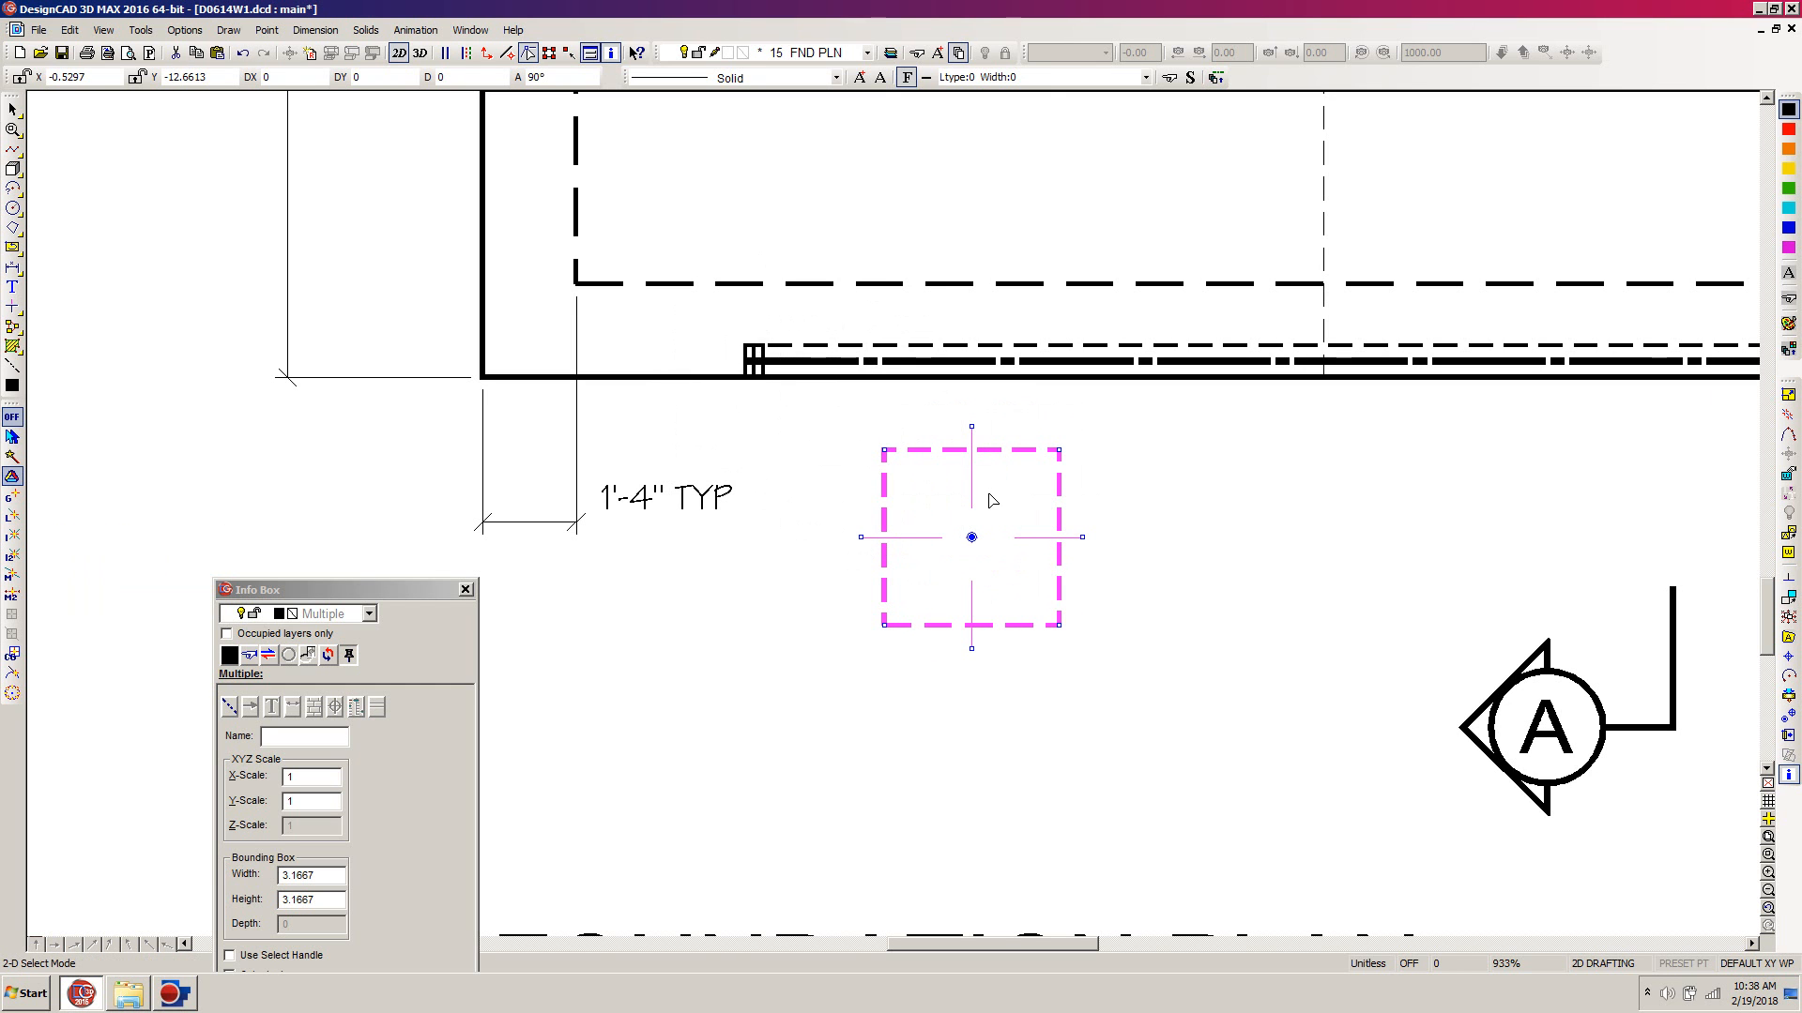
Move the footing square and center mark so they center on the garage opening's left trimmers at the beam line.
key(w)
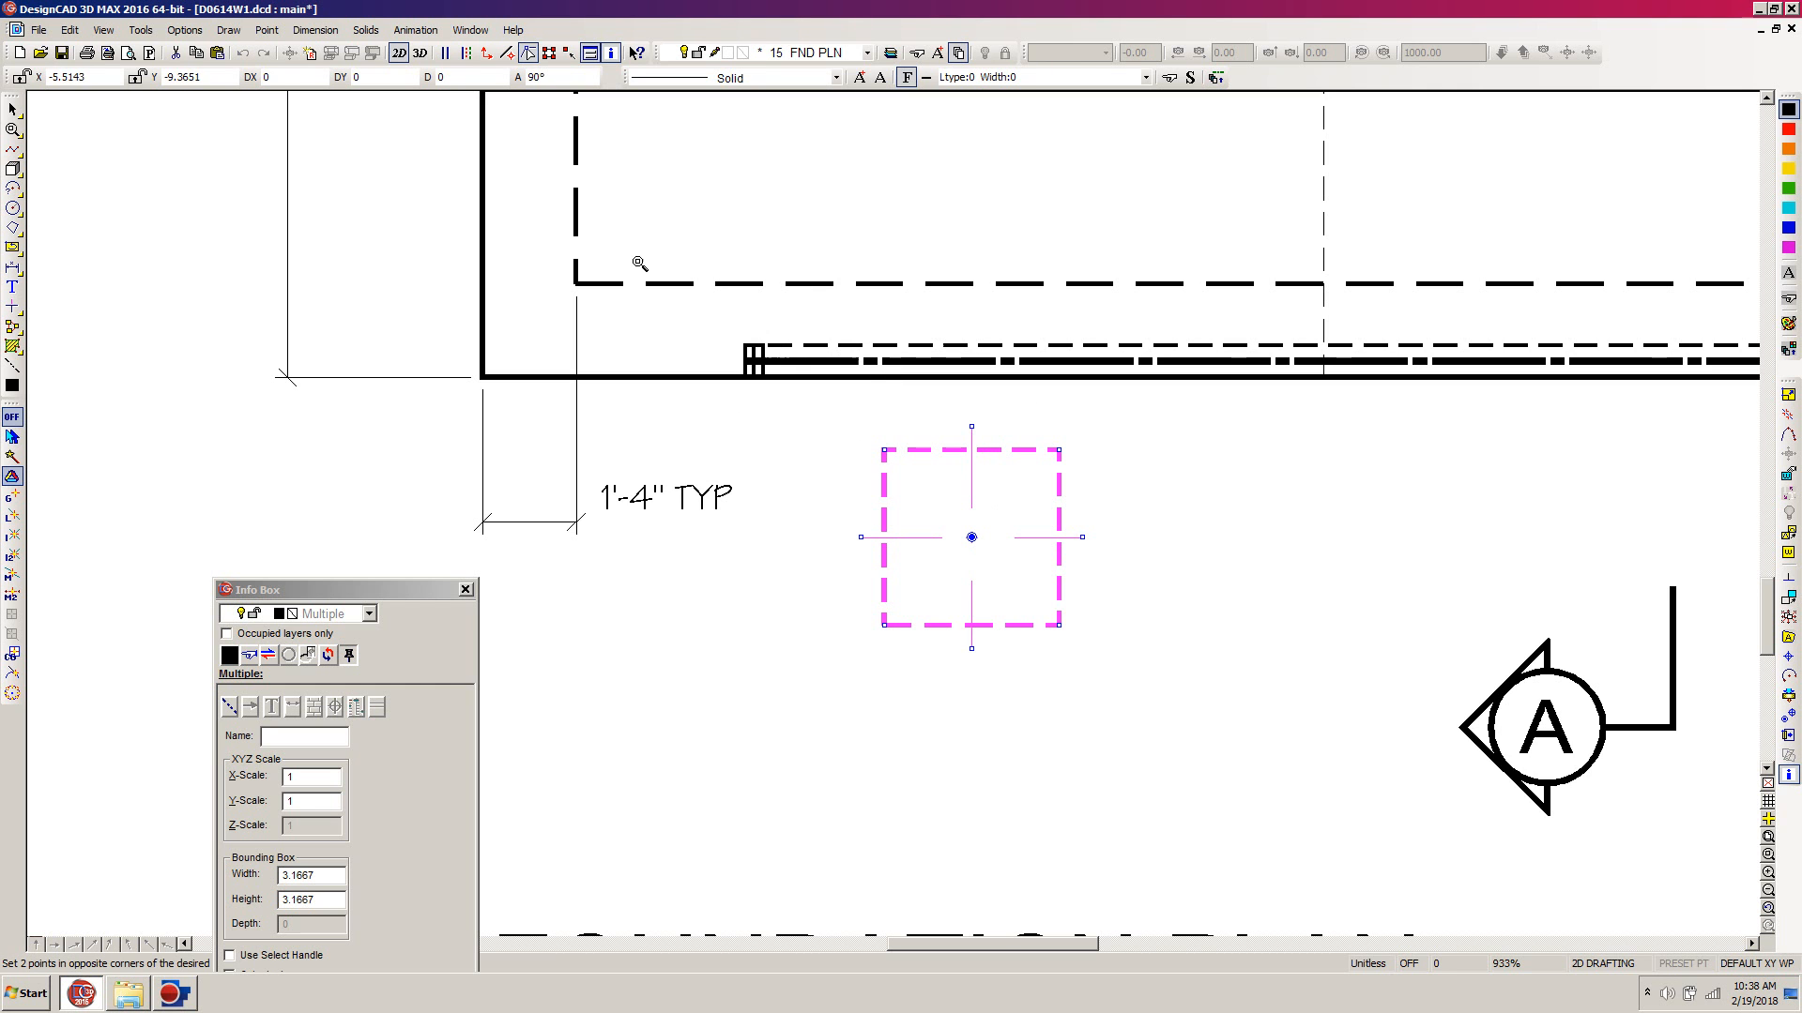
click(597, 216)
click(926, 509)
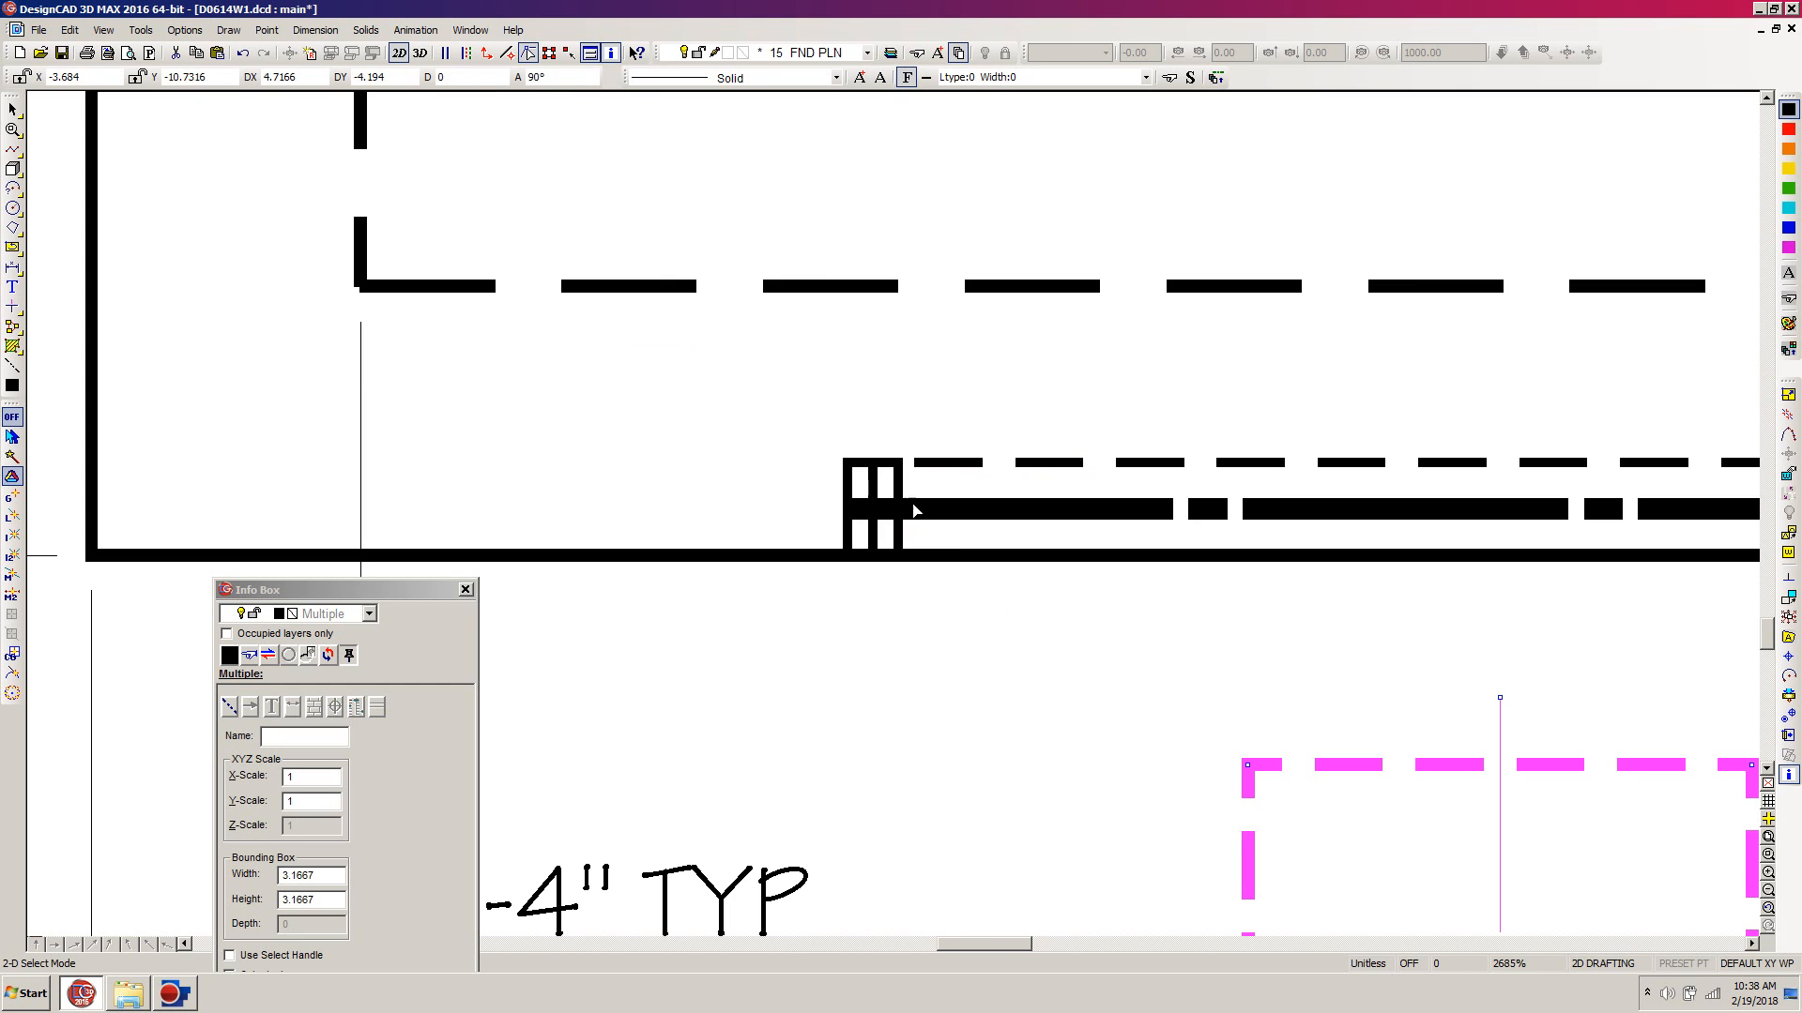
key(c)
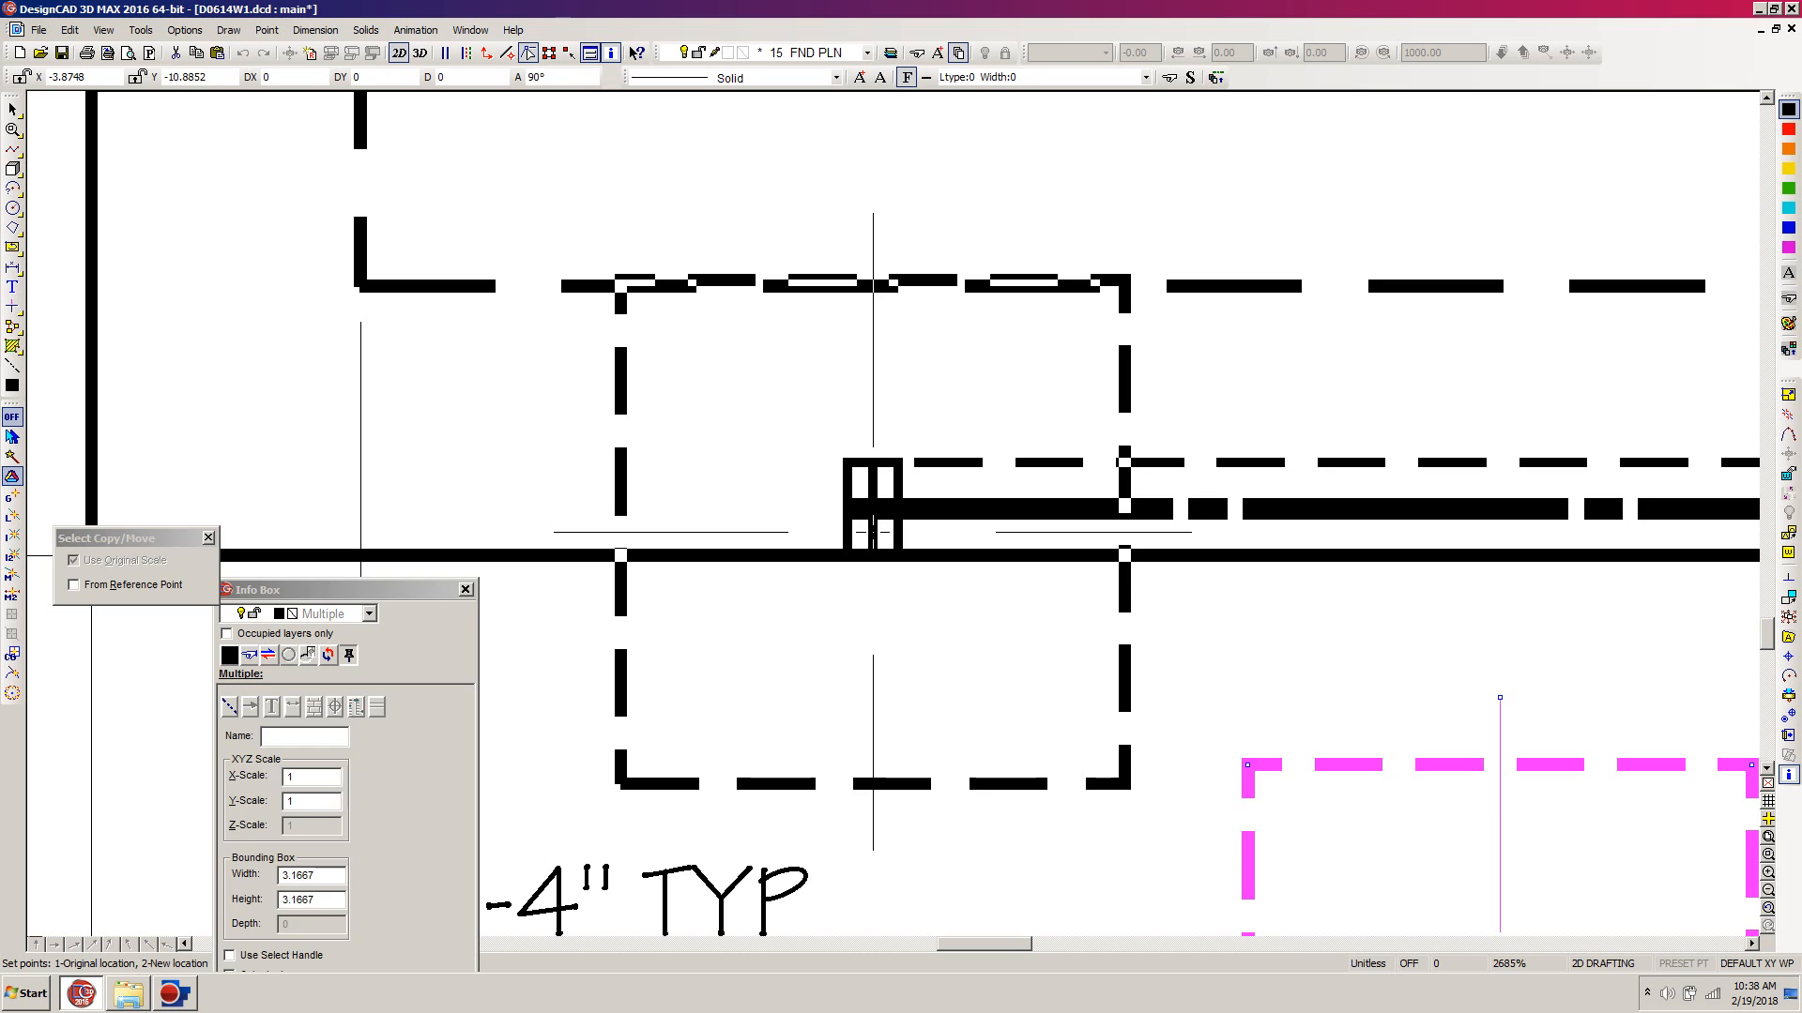
click(873, 509)
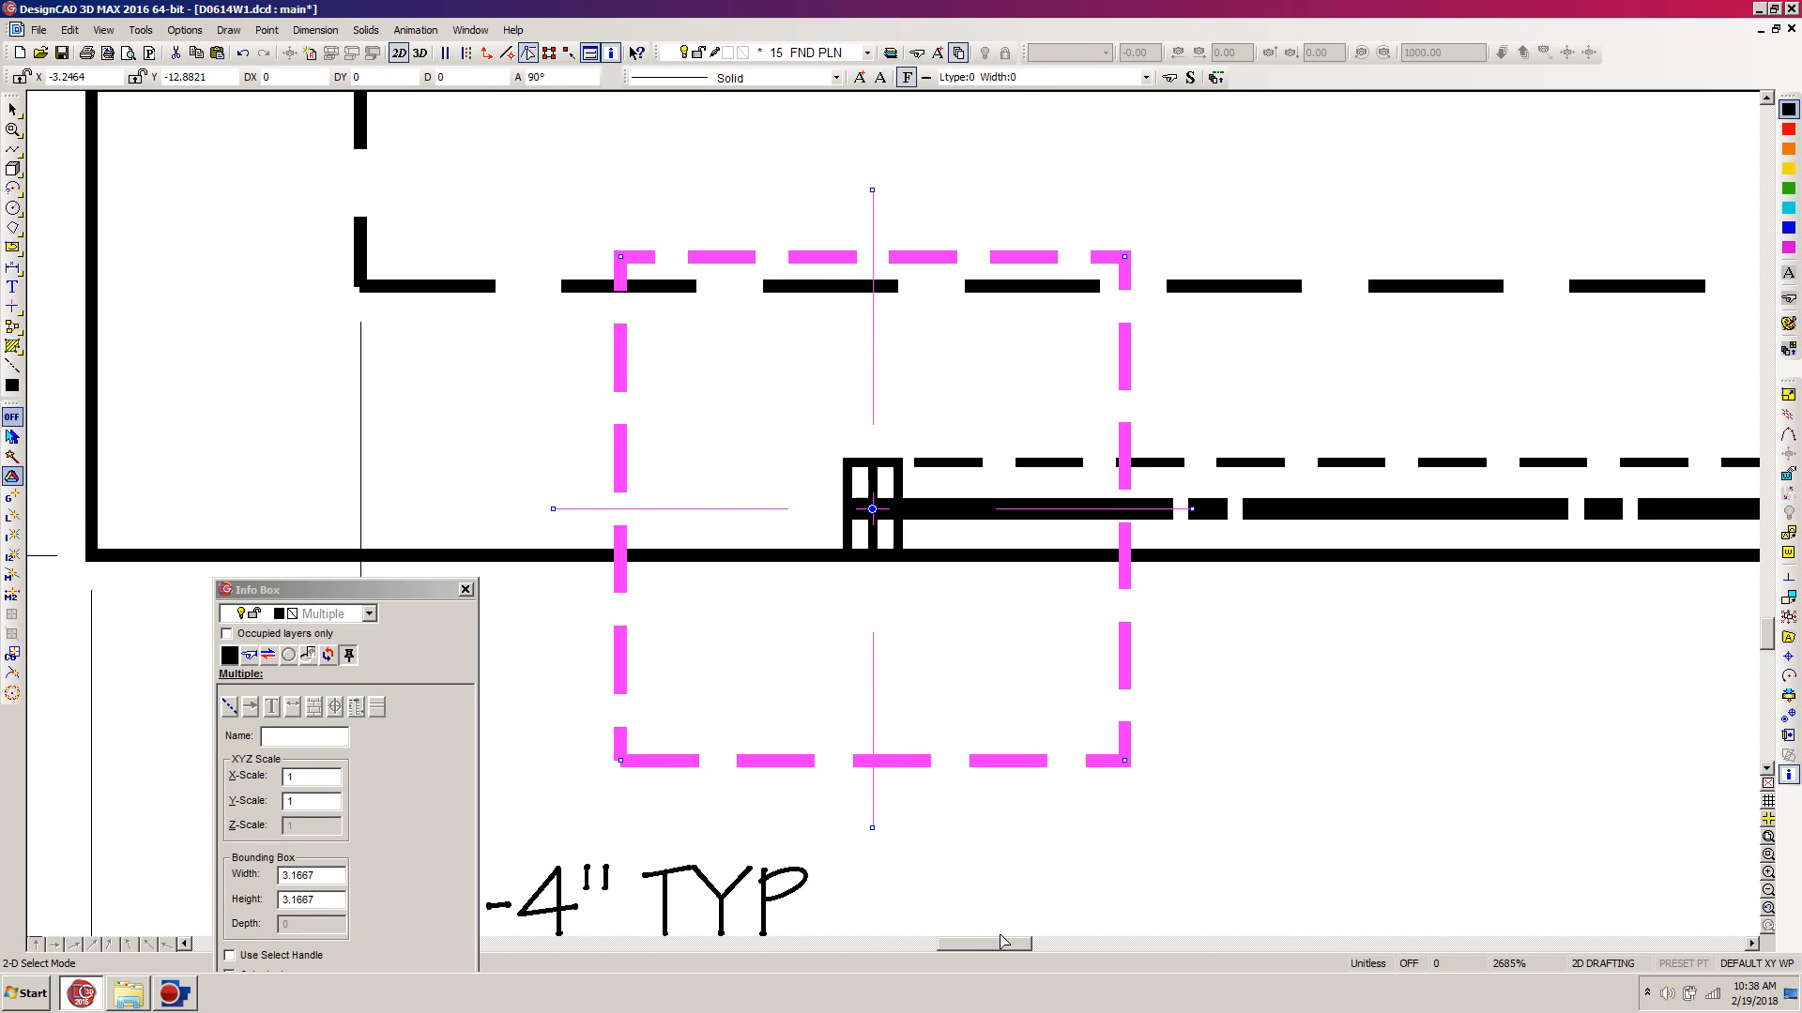
Place a copy of the footing and center mark centered on the garage opening's right trimmers, and clear the selection.
mouse_move(988, 944)
mouse_down()
mouse_move(1083, 951)
mouse_move(1160, 919)
mouse_up()
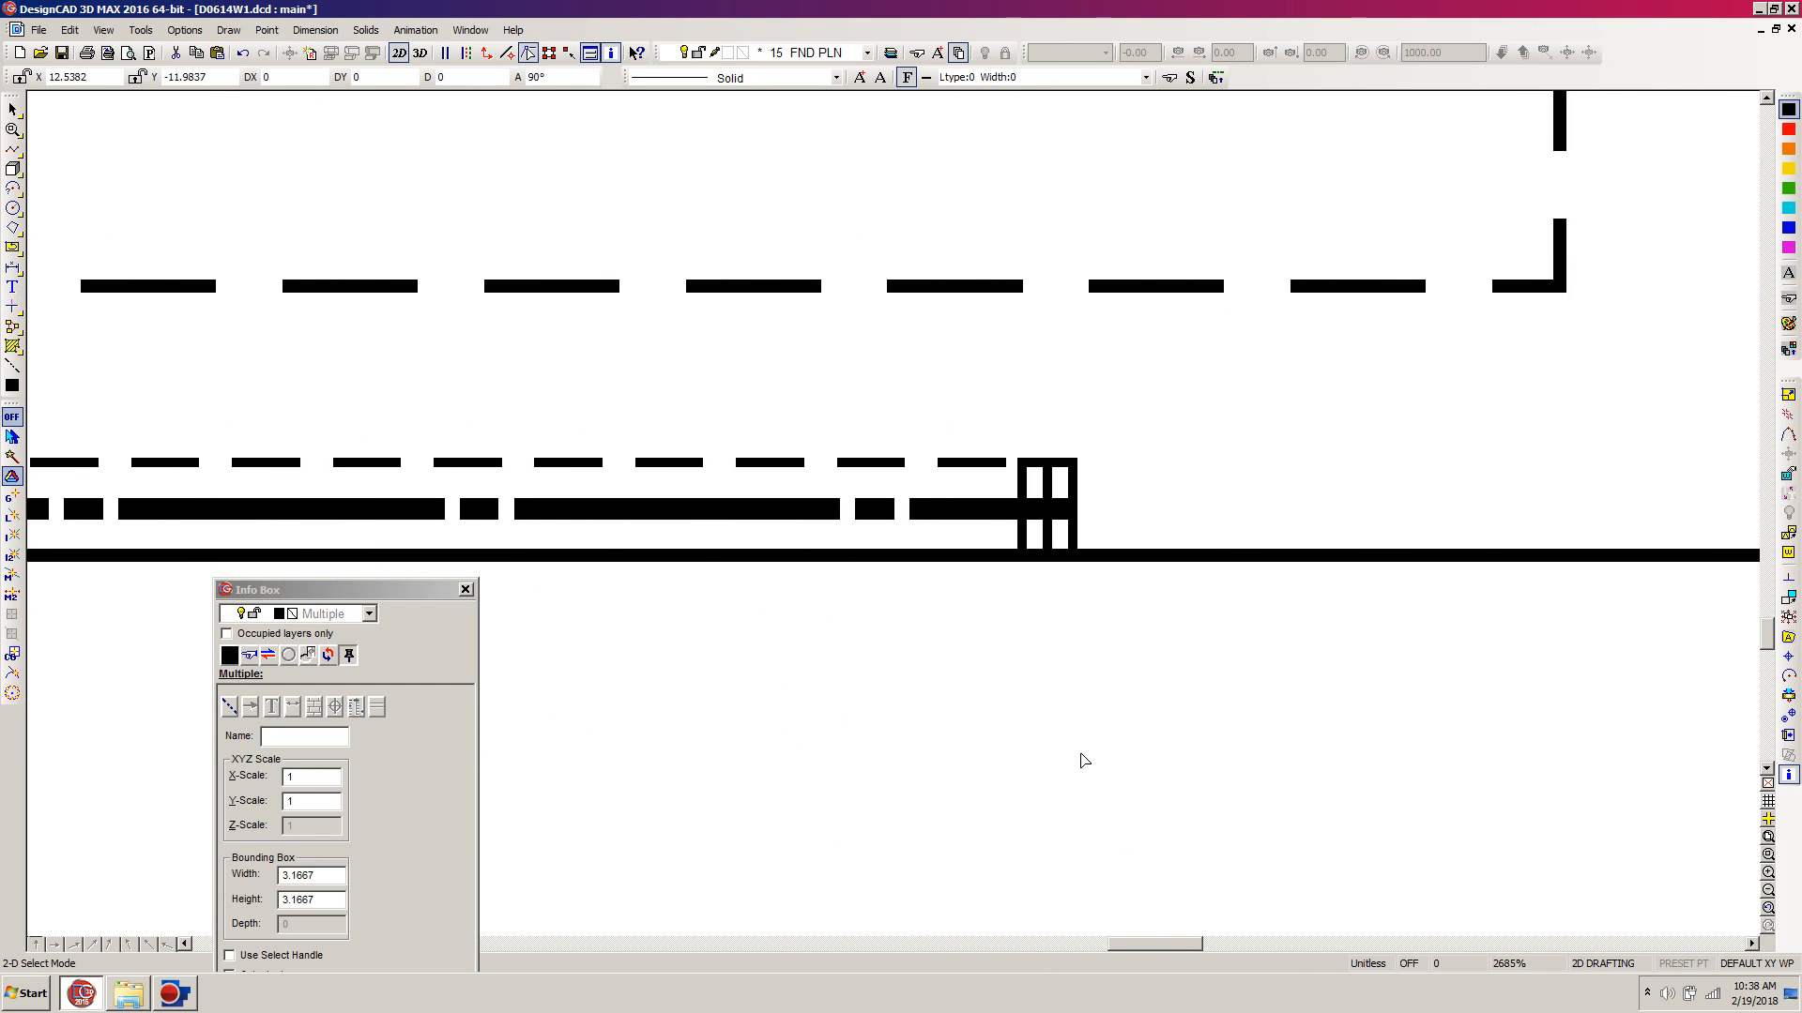
key(ctrl+v)
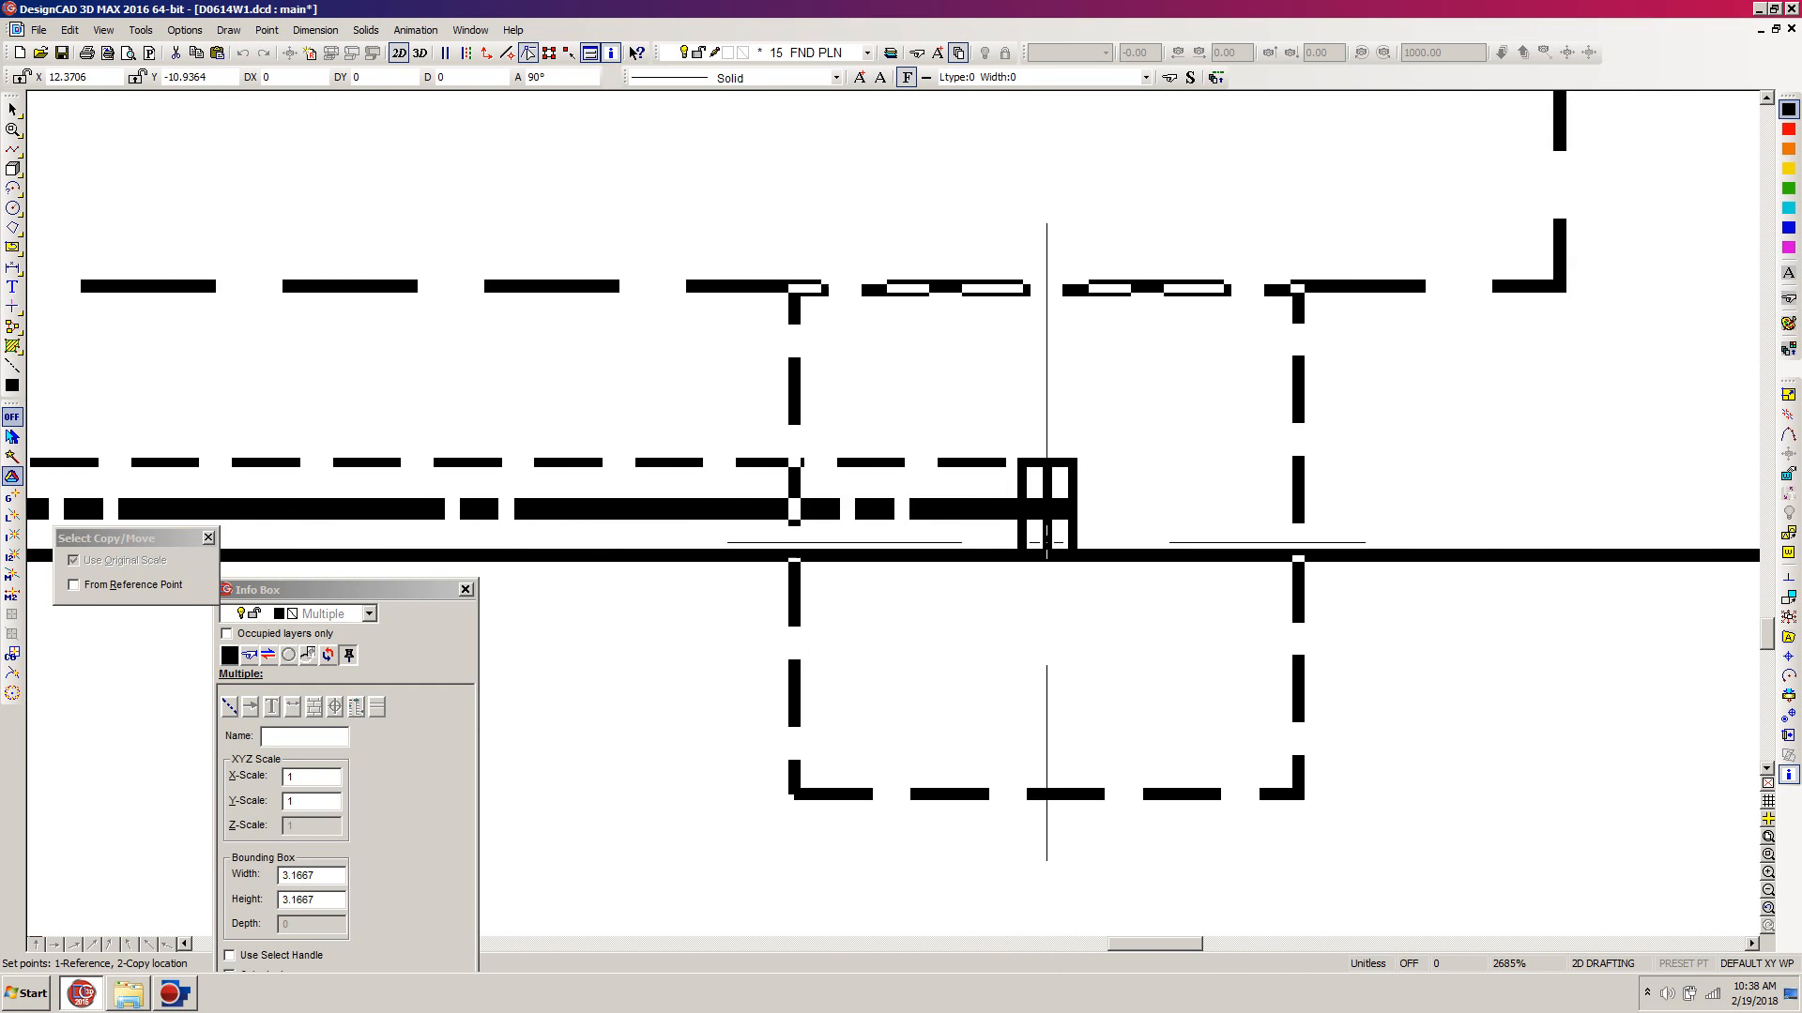
click(1047, 535)
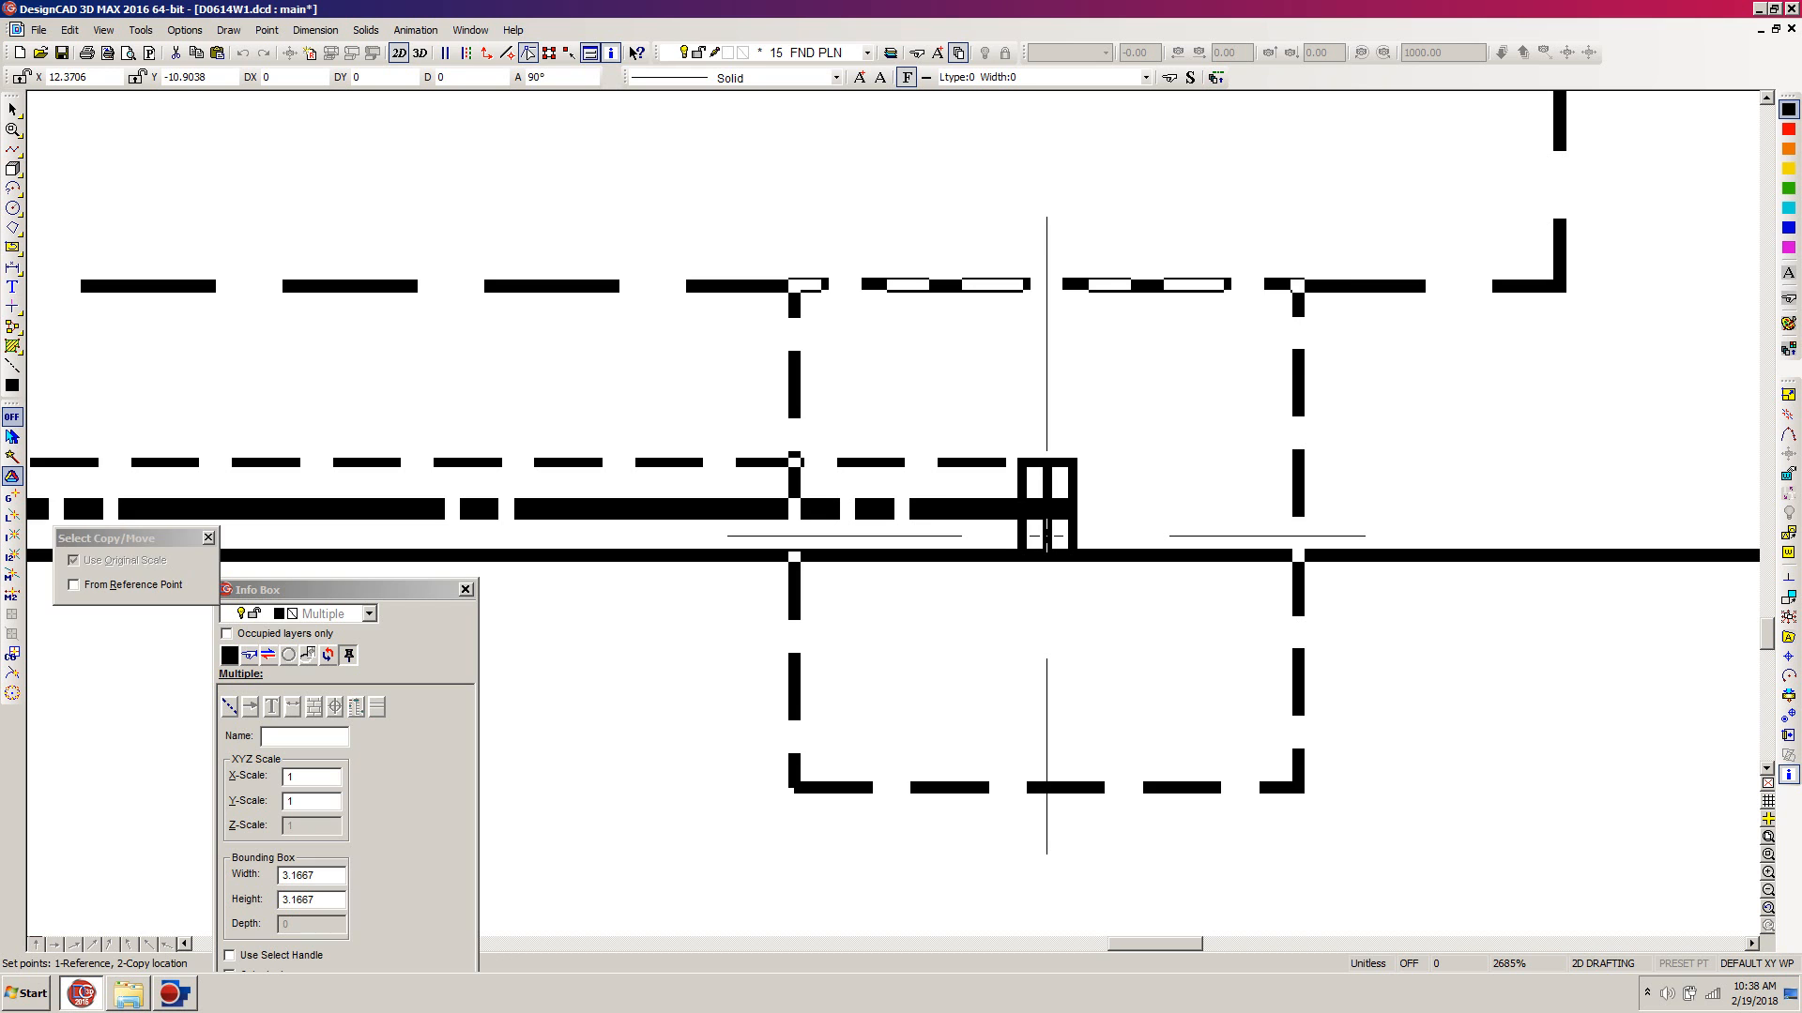
click(1047, 510)
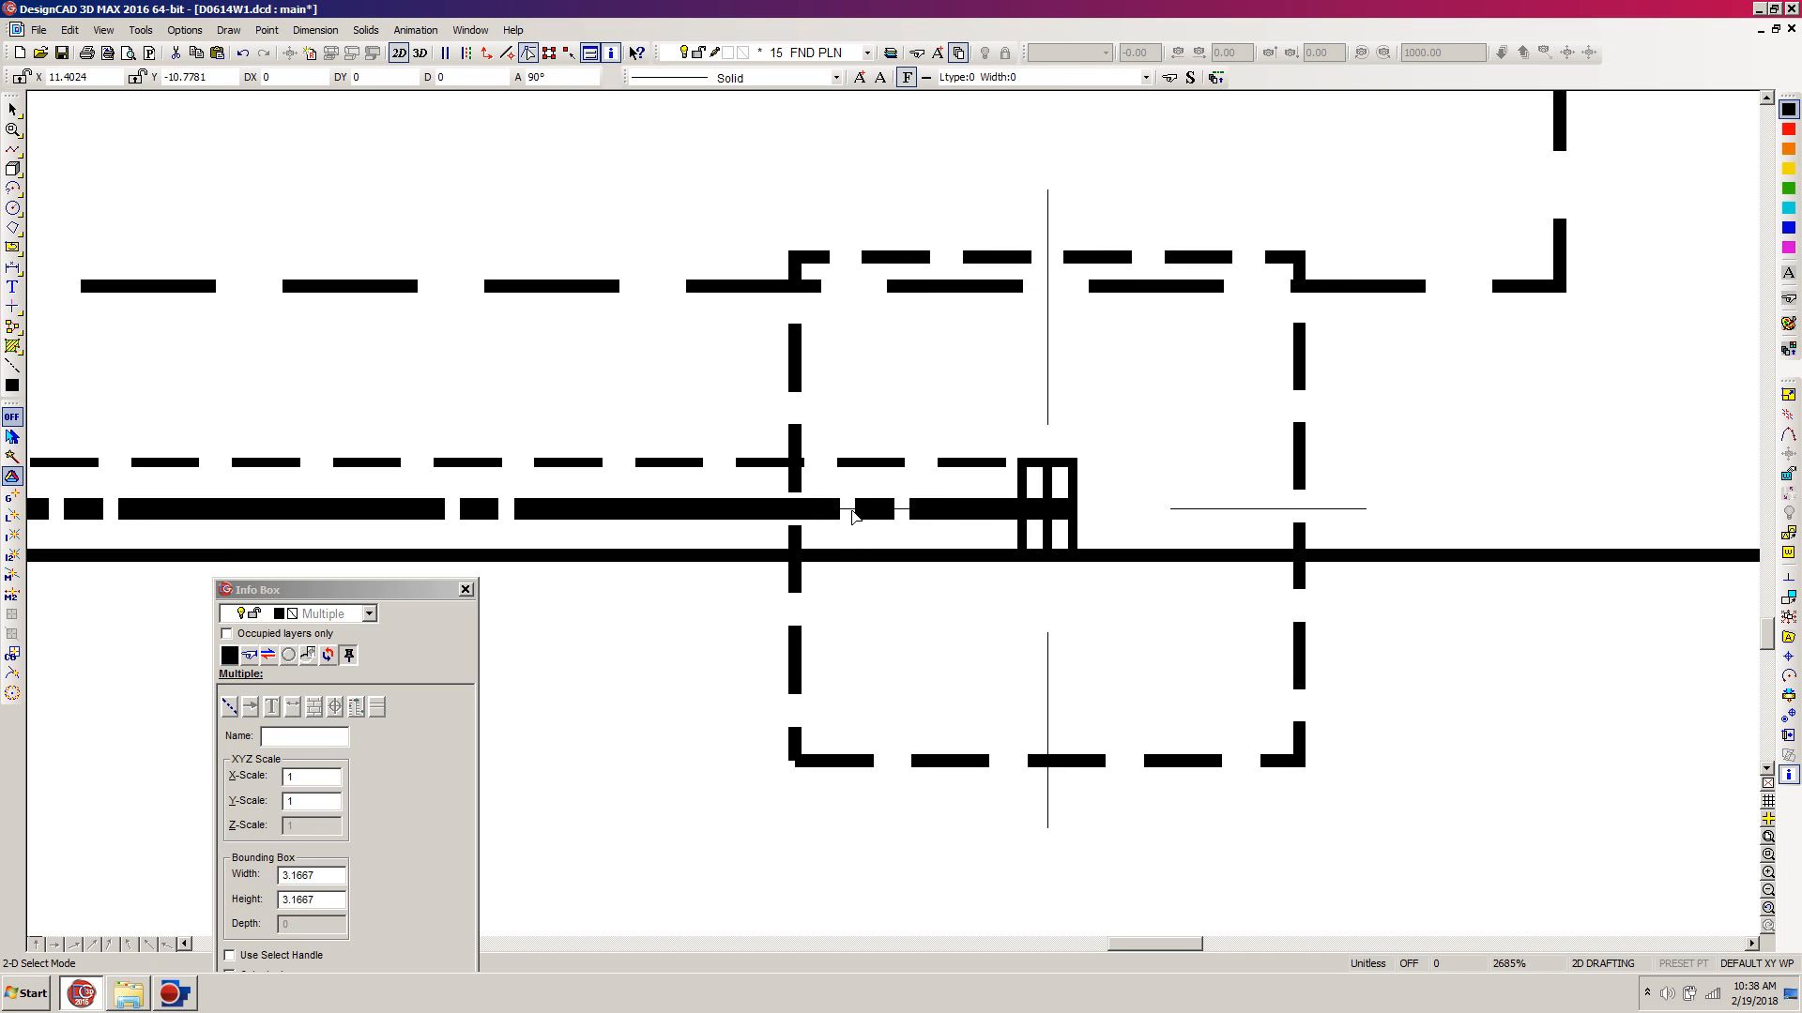
scroll(853, 514, down, 5)
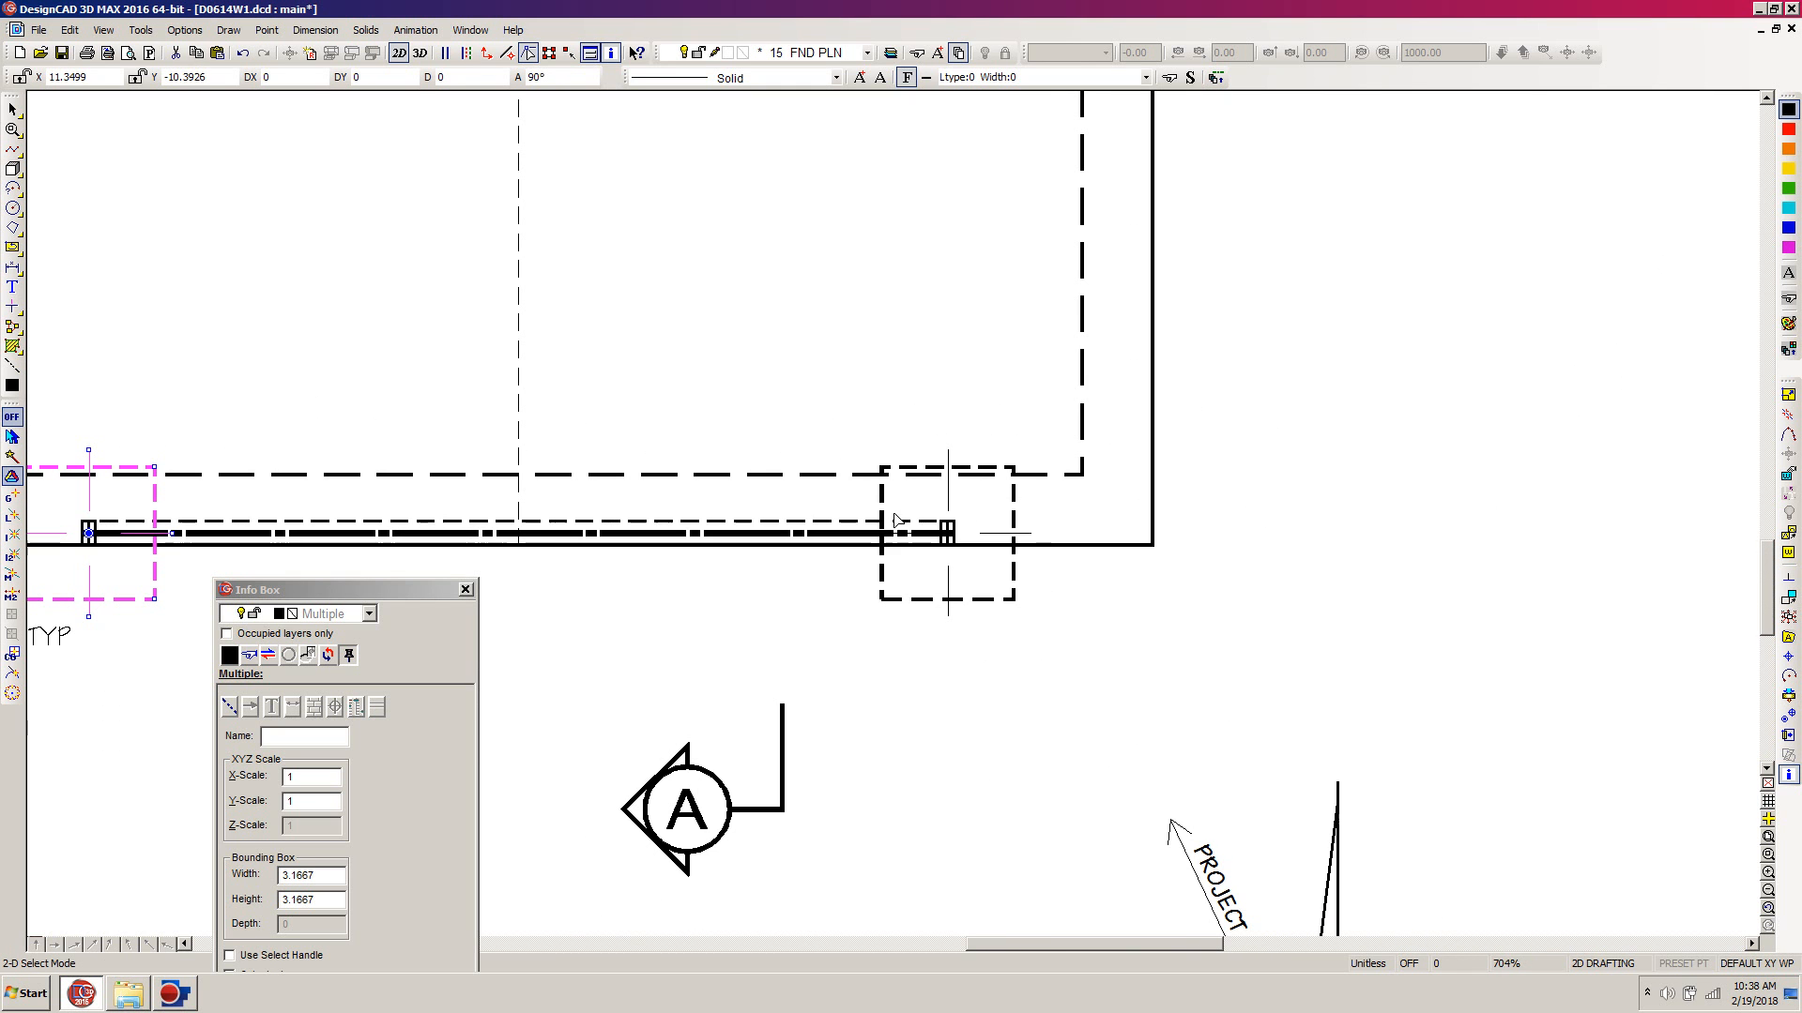
drag(1168, 945, 1083, 943)
key(Escape)
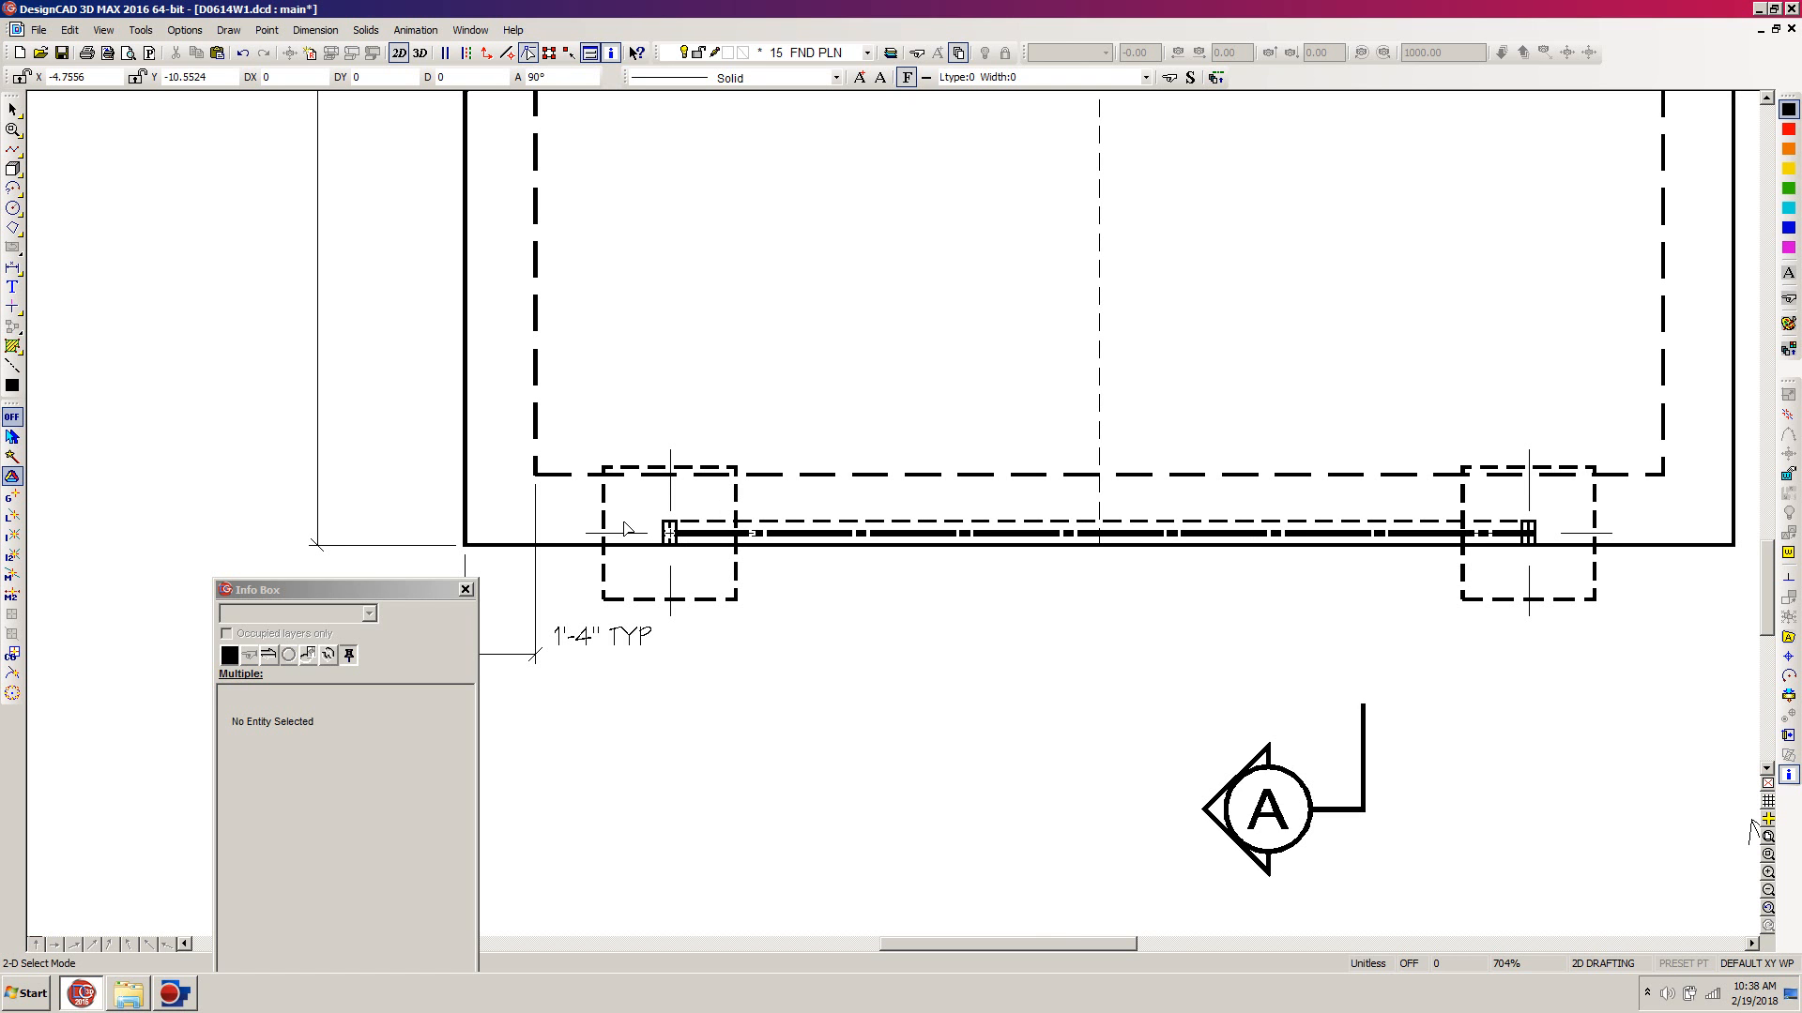
Hide layer 4 FIXTURES M in the layer options and apply the change.
key(l)
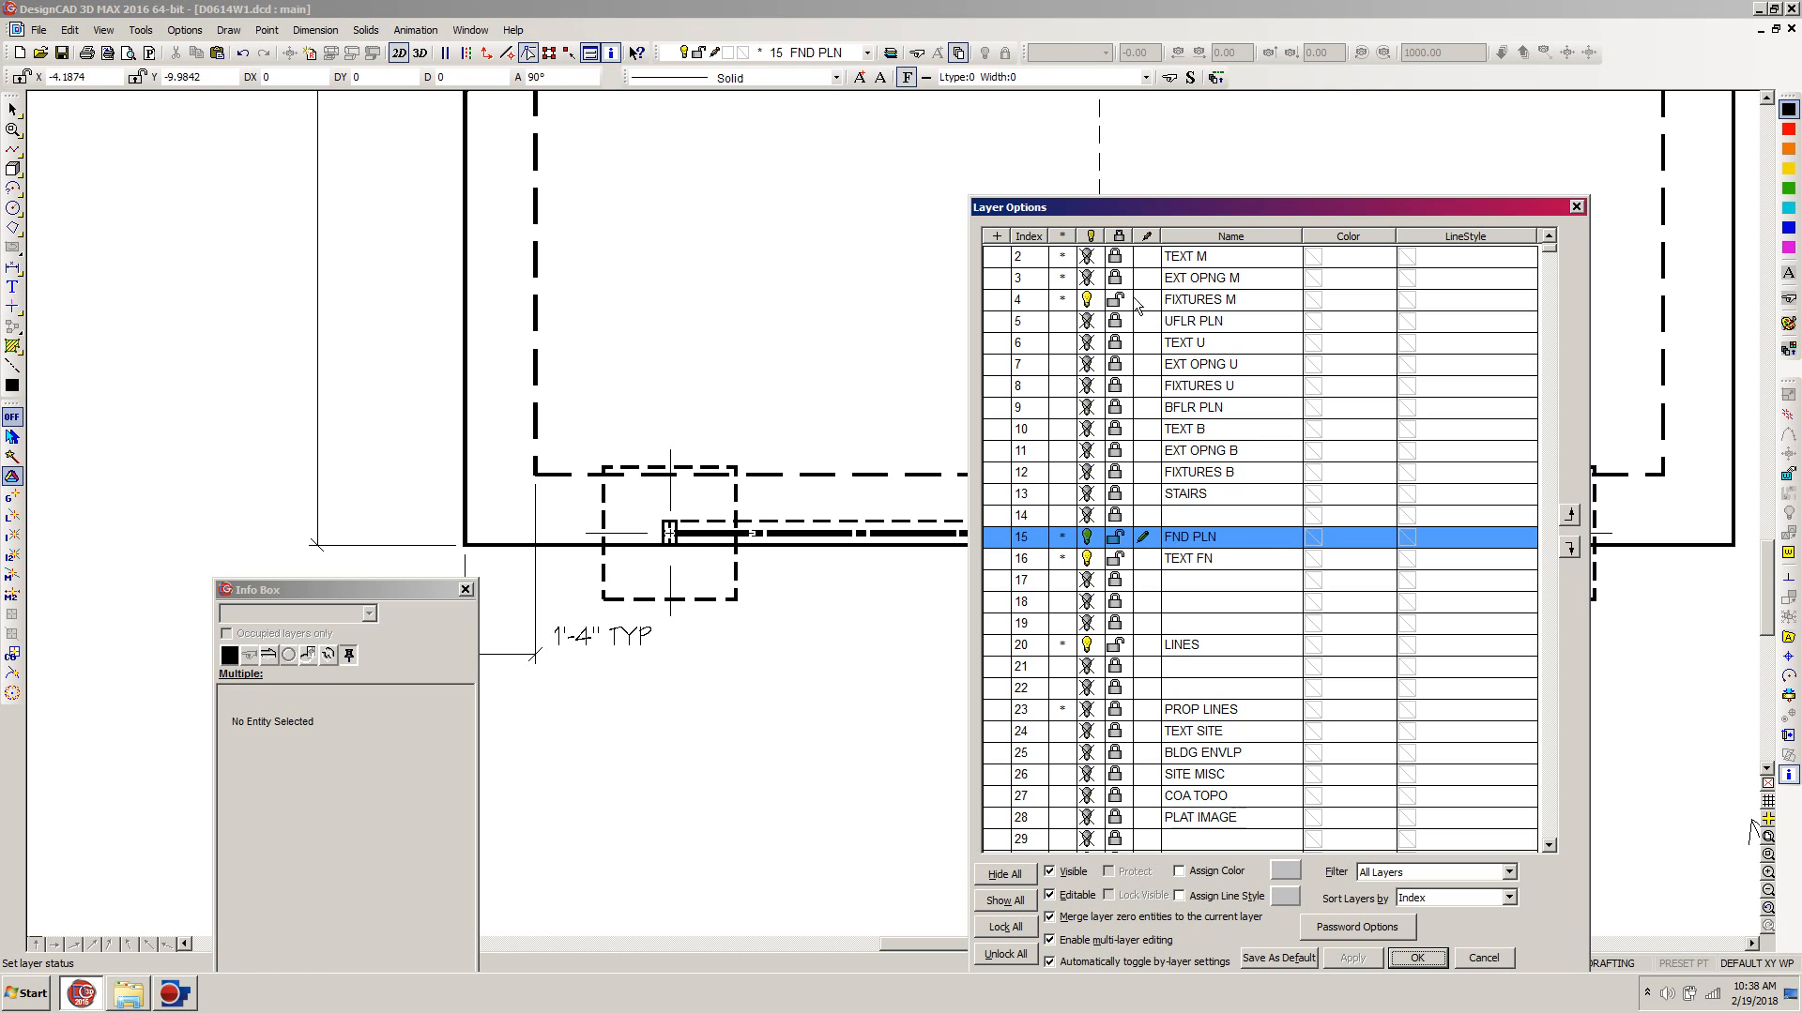
click(1086, 300)
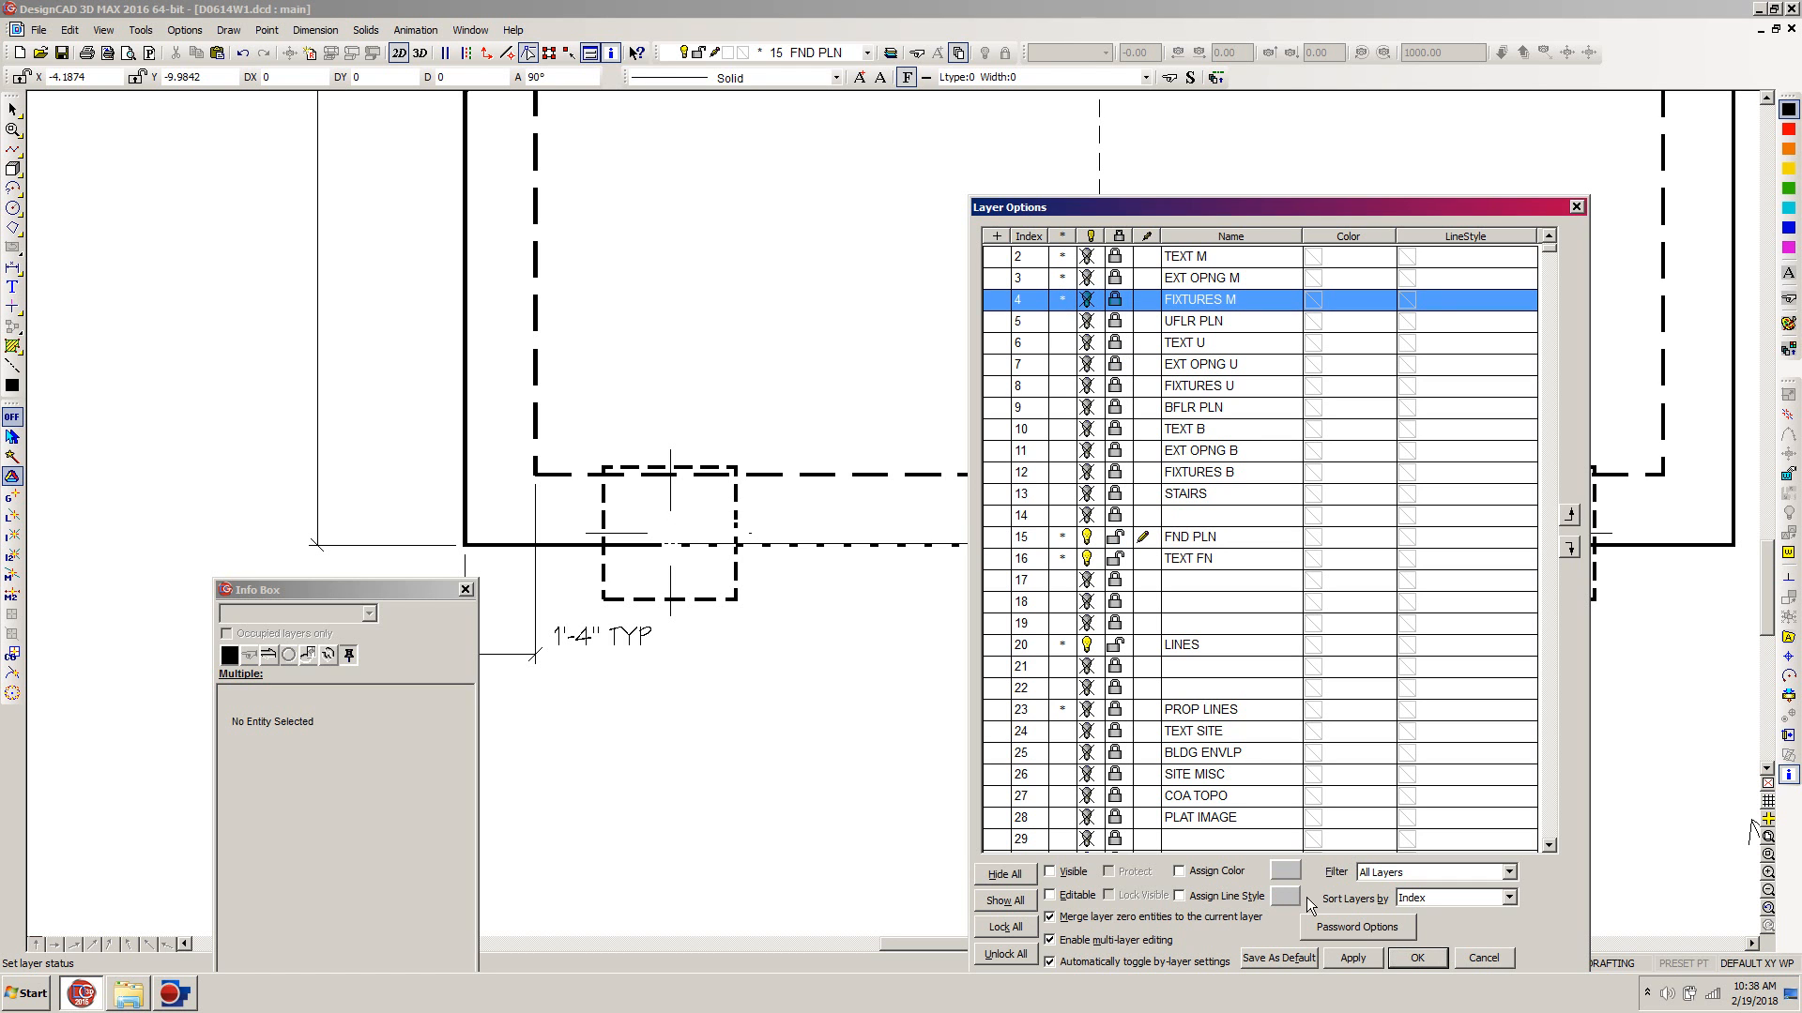
click(1407, 957)
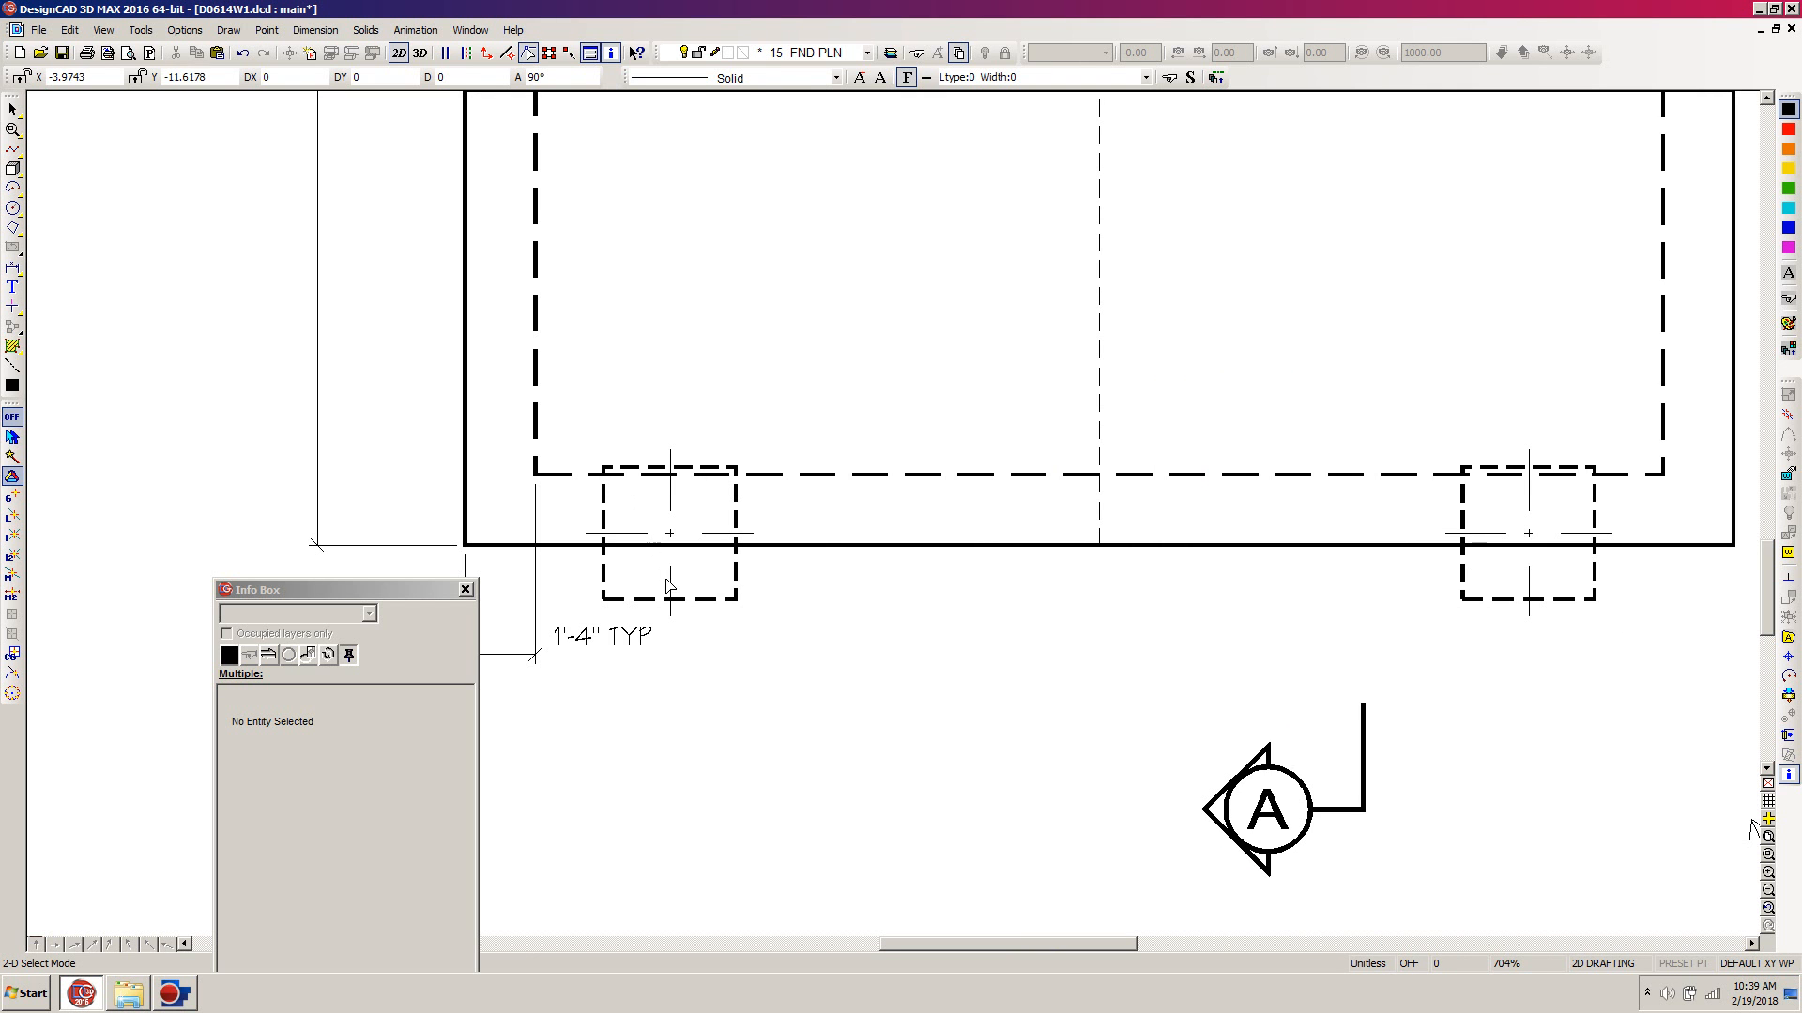
Make layer 16 TEXT FN current and dimension the vertical offset between the dashed and solid outlines at the foundation's upper-right corner.
scroll(760, 610, down, 2)
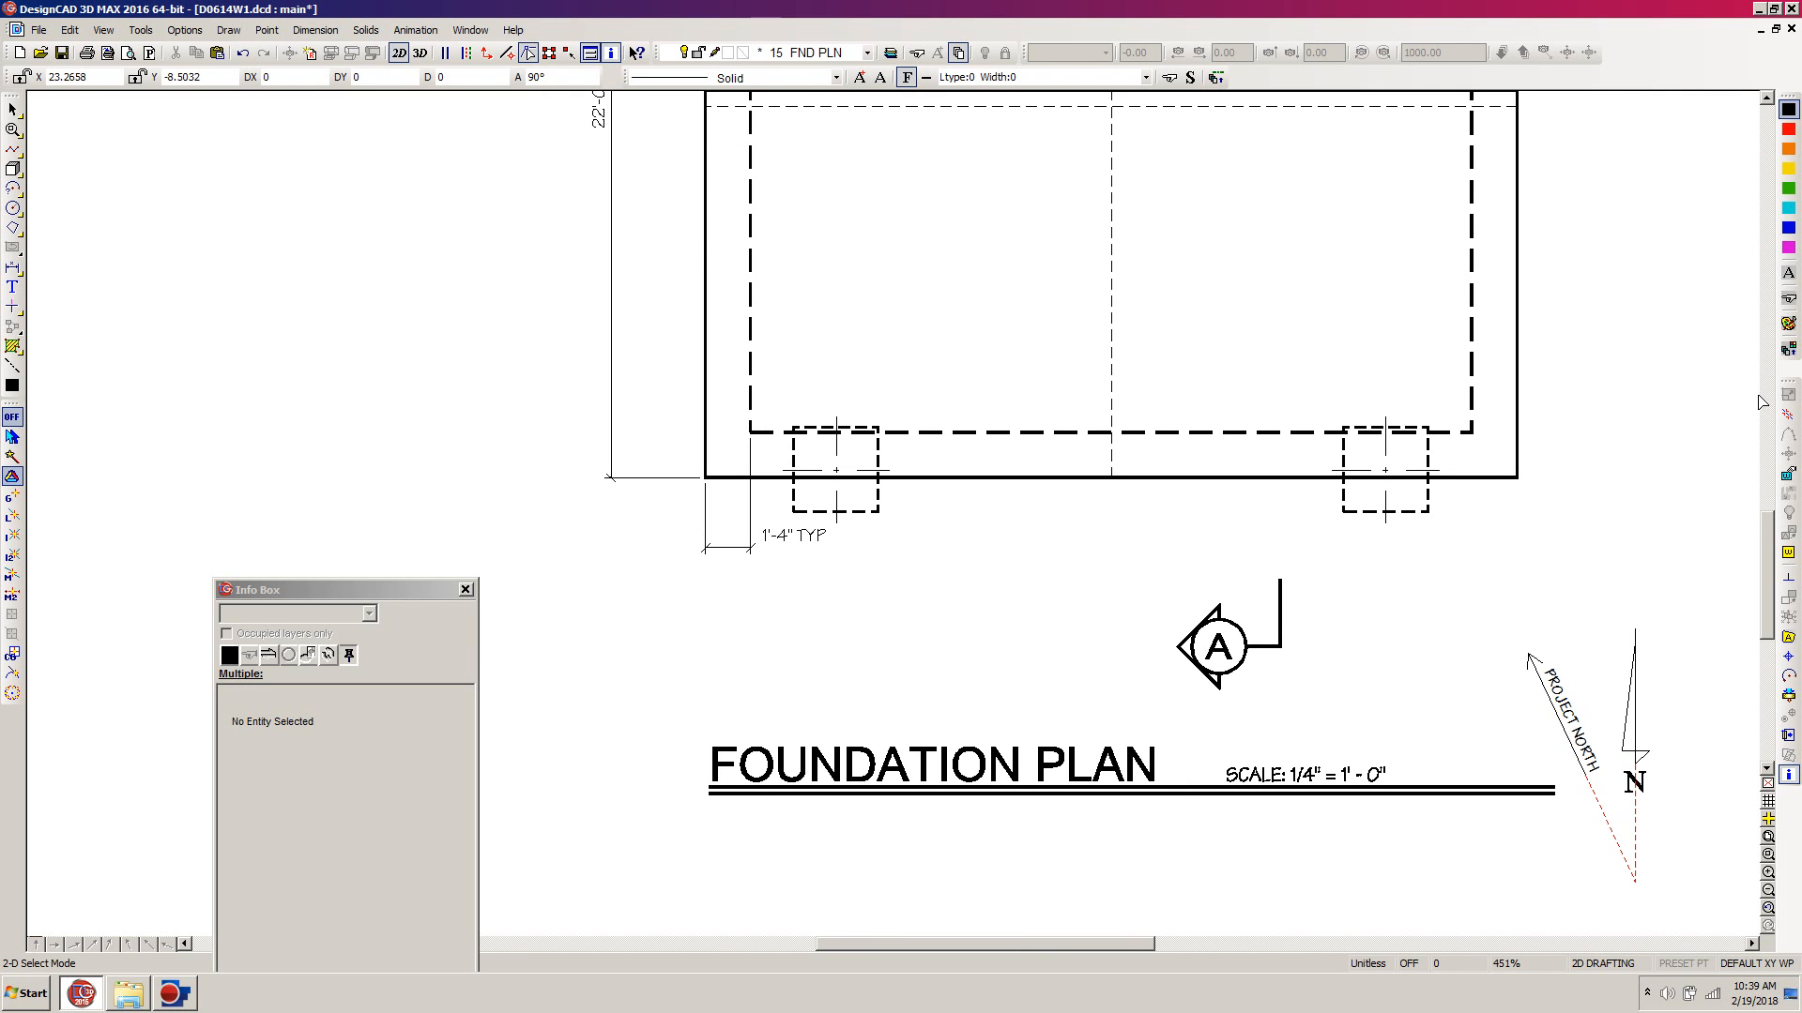
drag(1770, 551, 1764, 507)
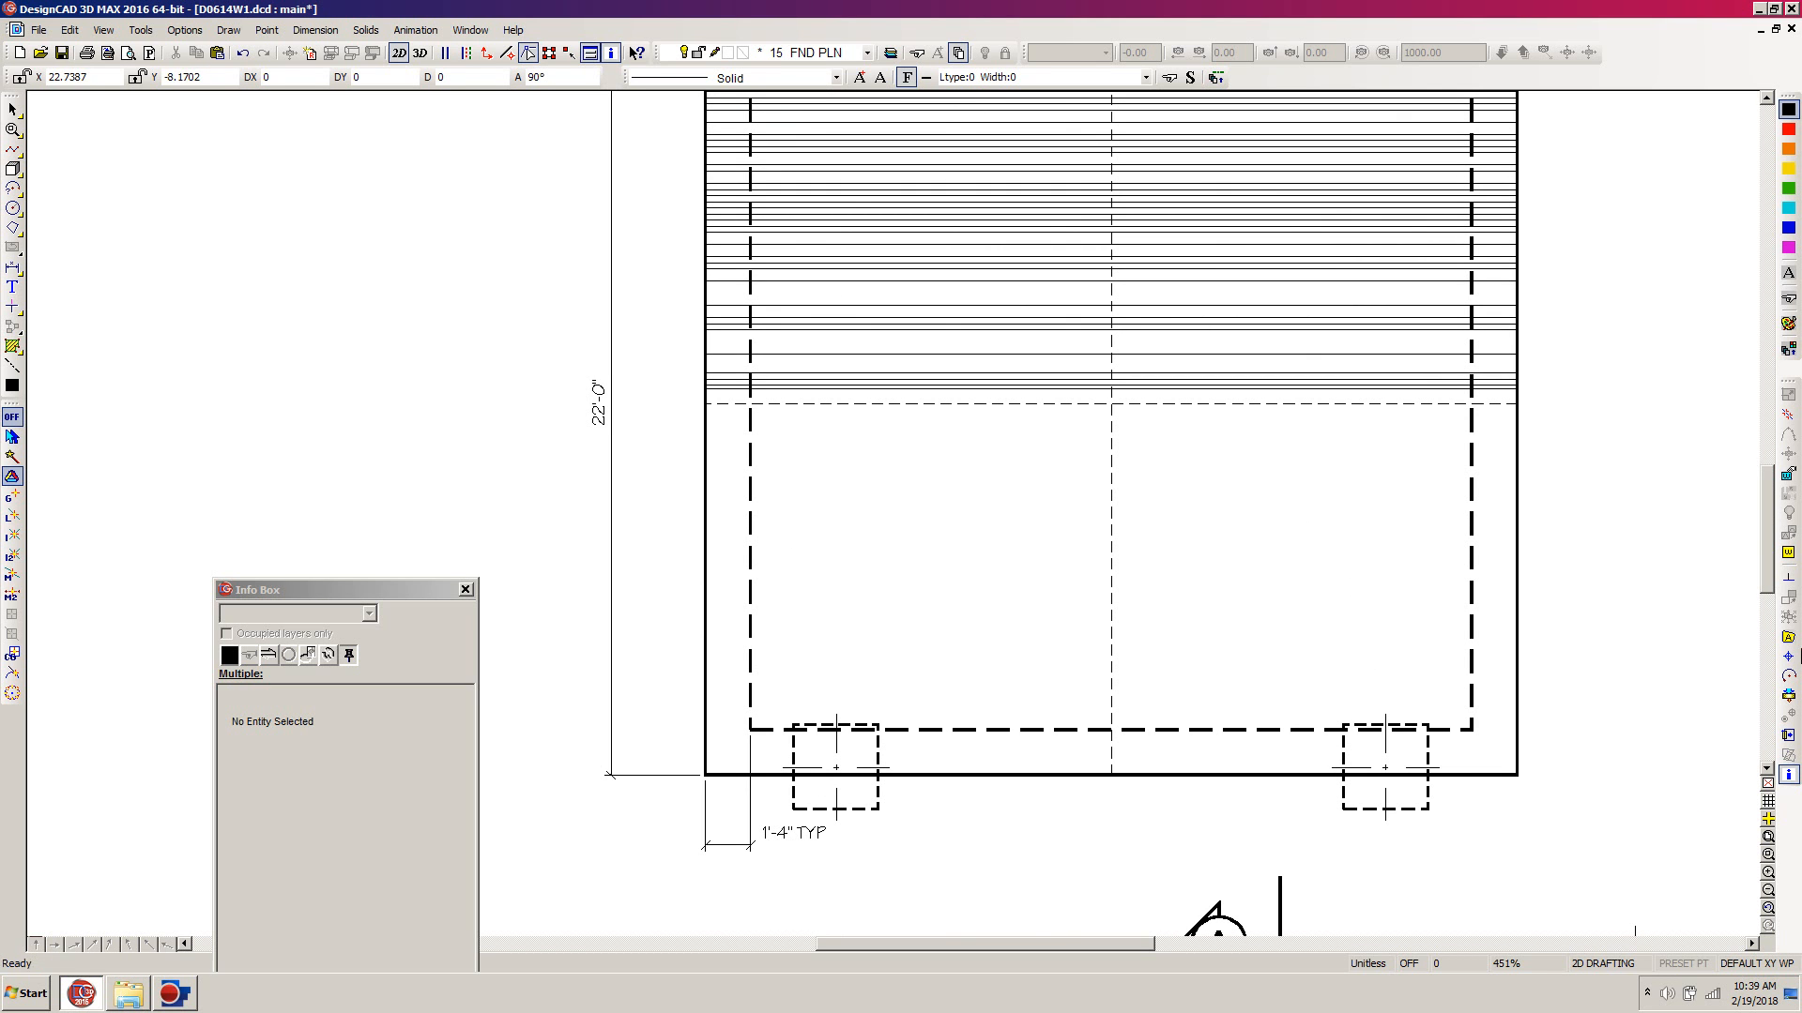
drag(1774, 561, 1773, 549)
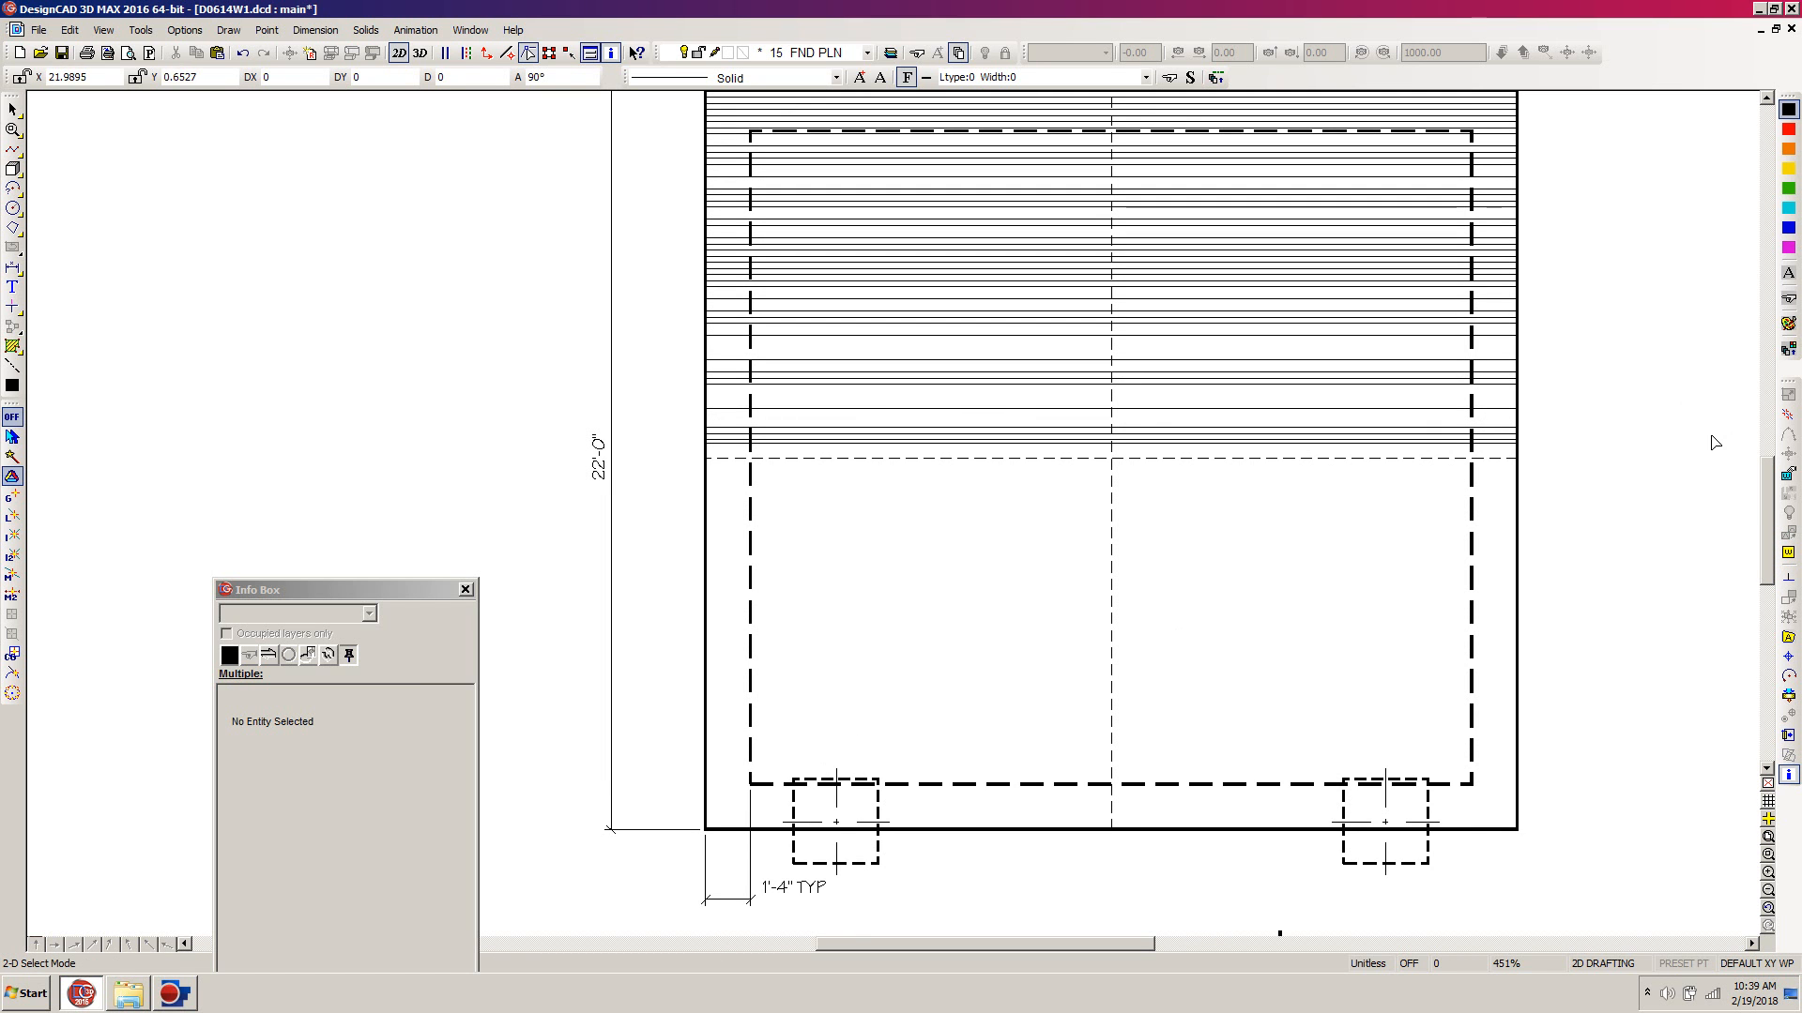
drag(1769, 525, 1771, 516)
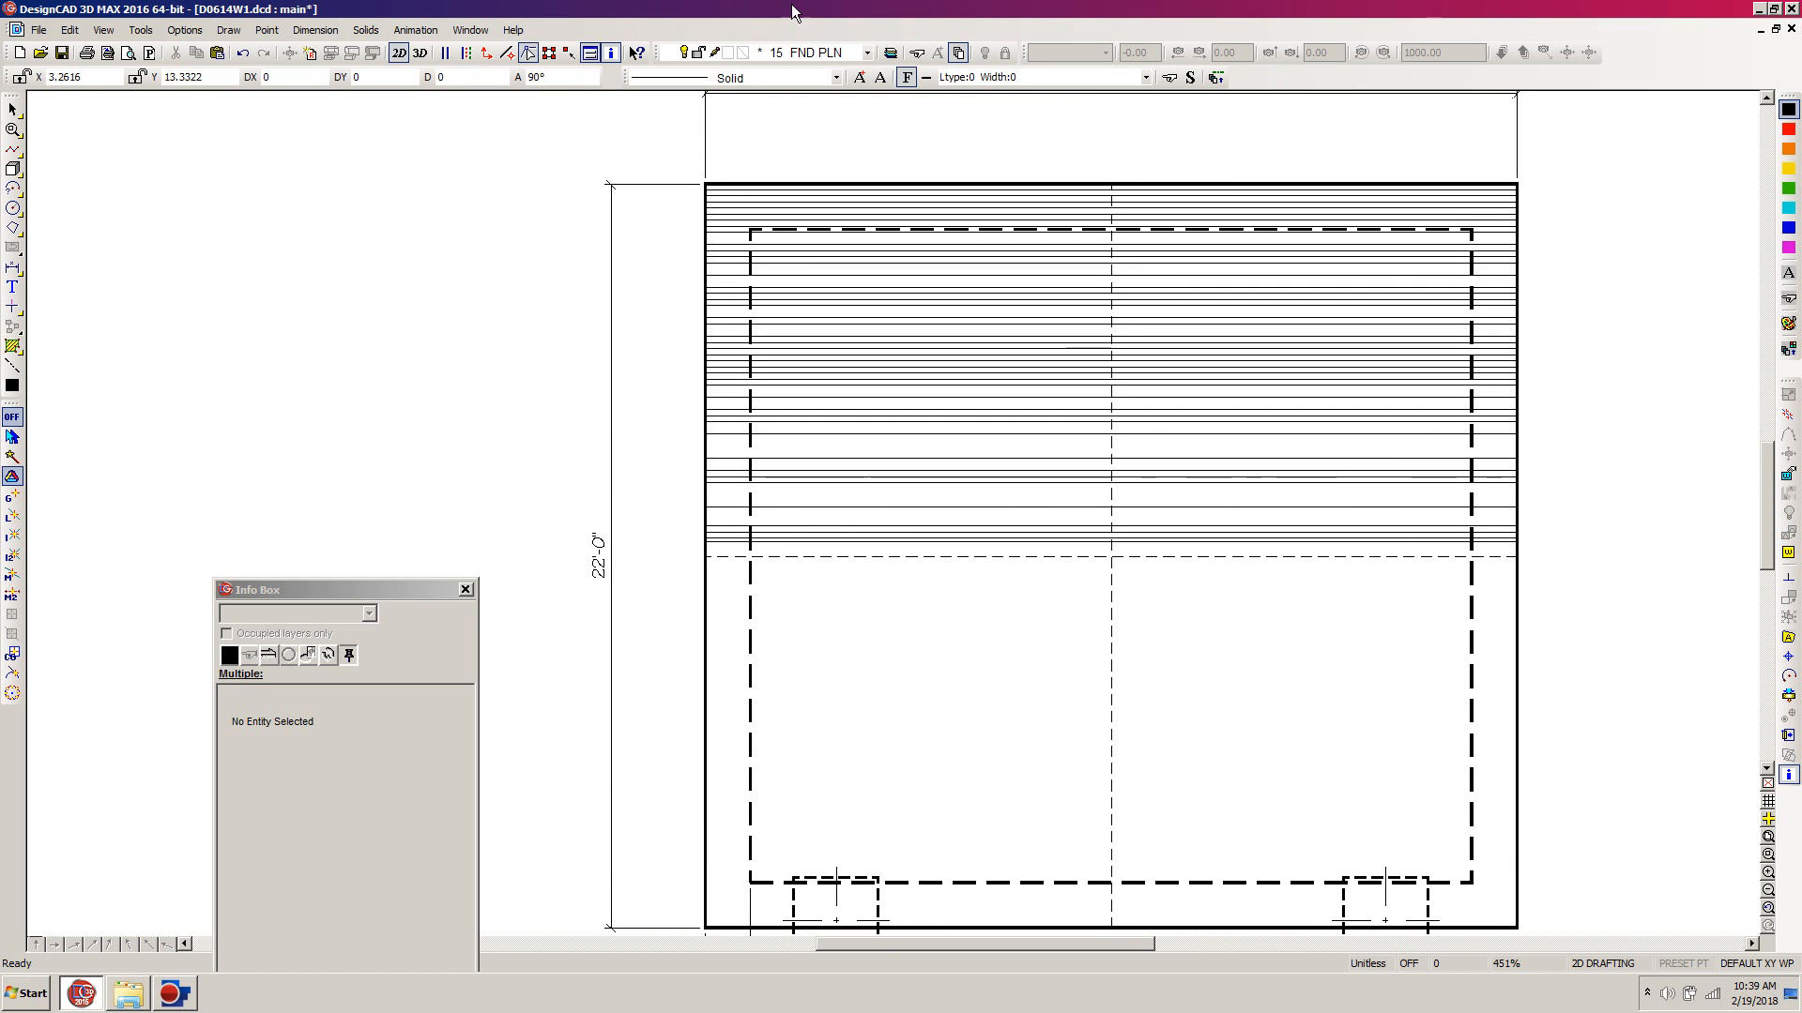
click(869, 54)
click(814, 70)
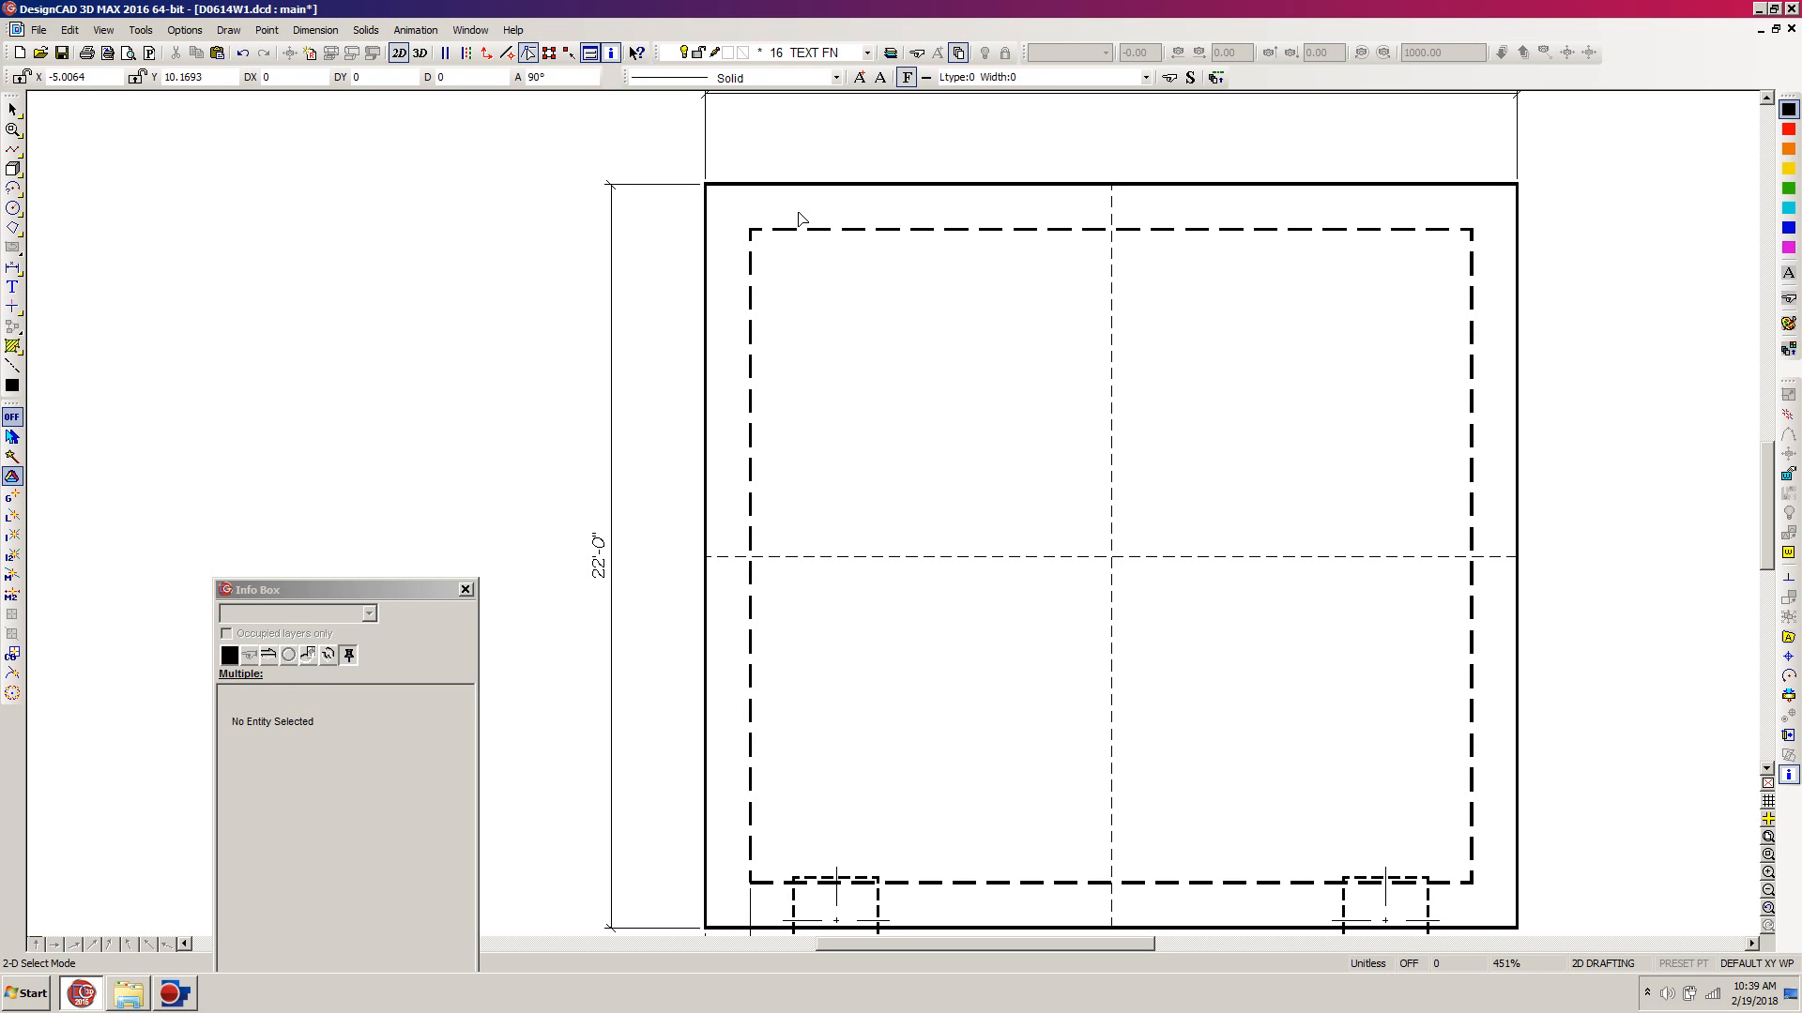
key(d)
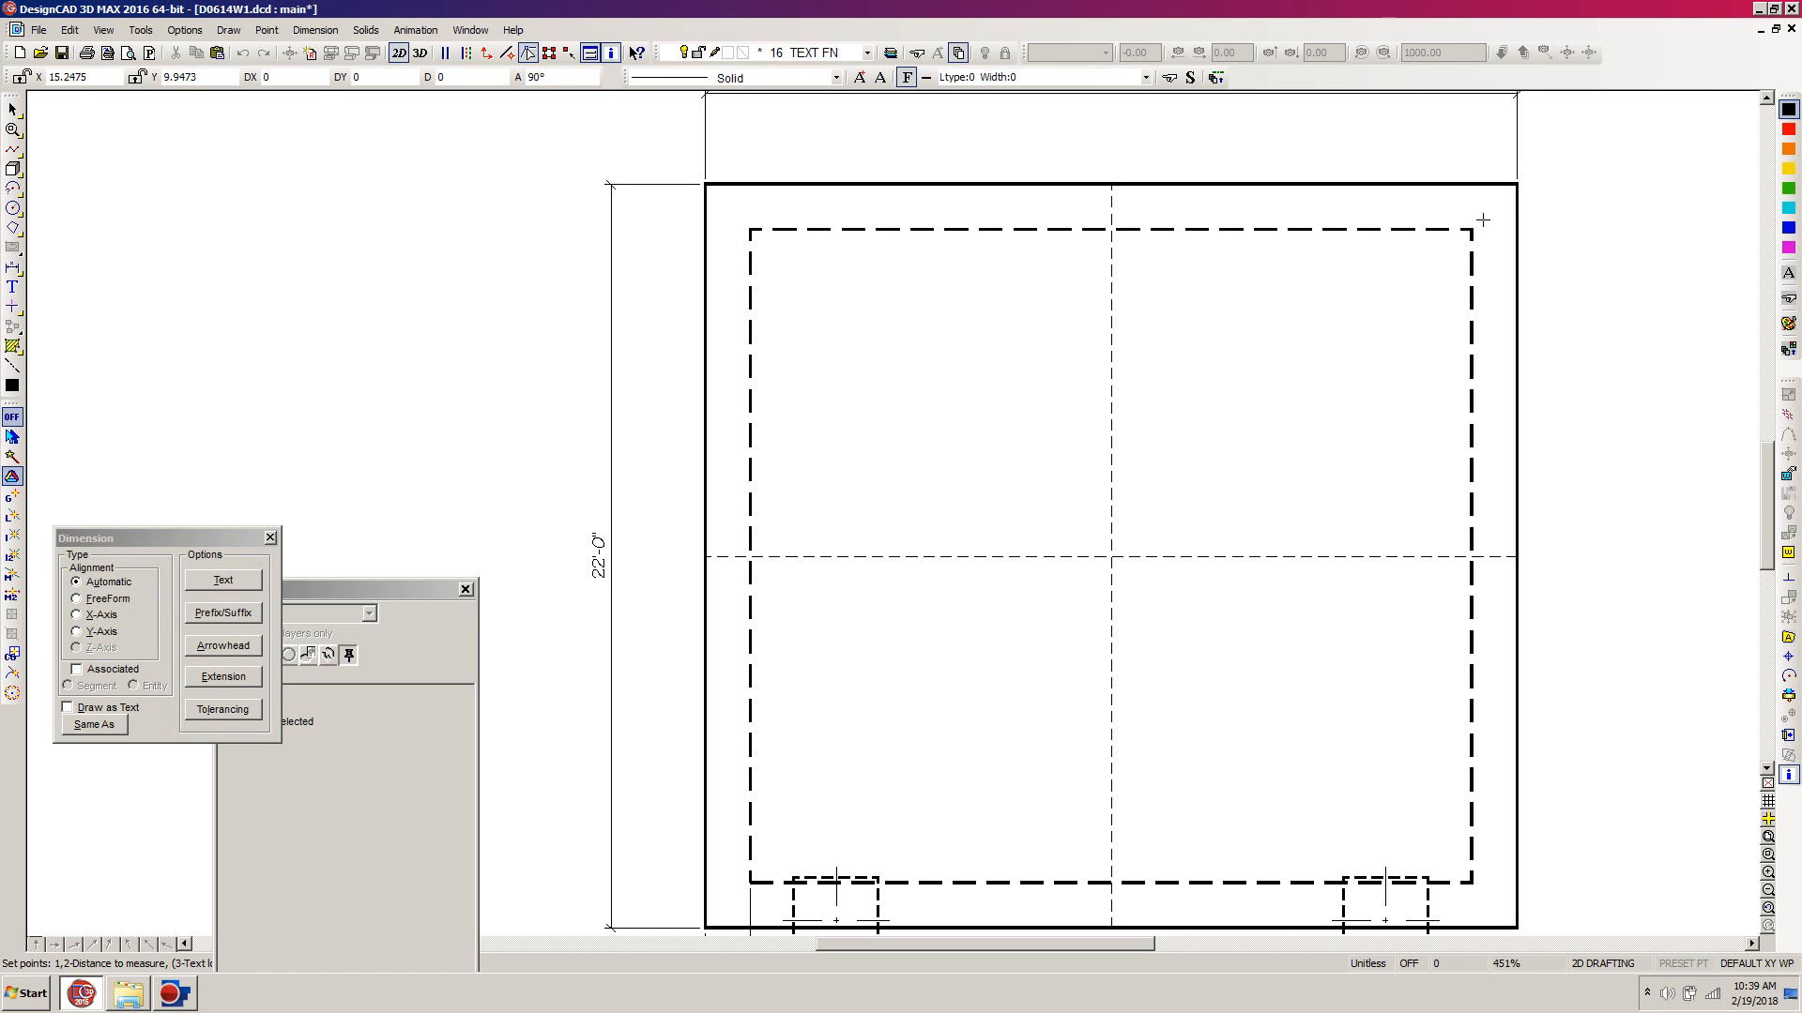
click(1470, 229)
click(1512, 184)
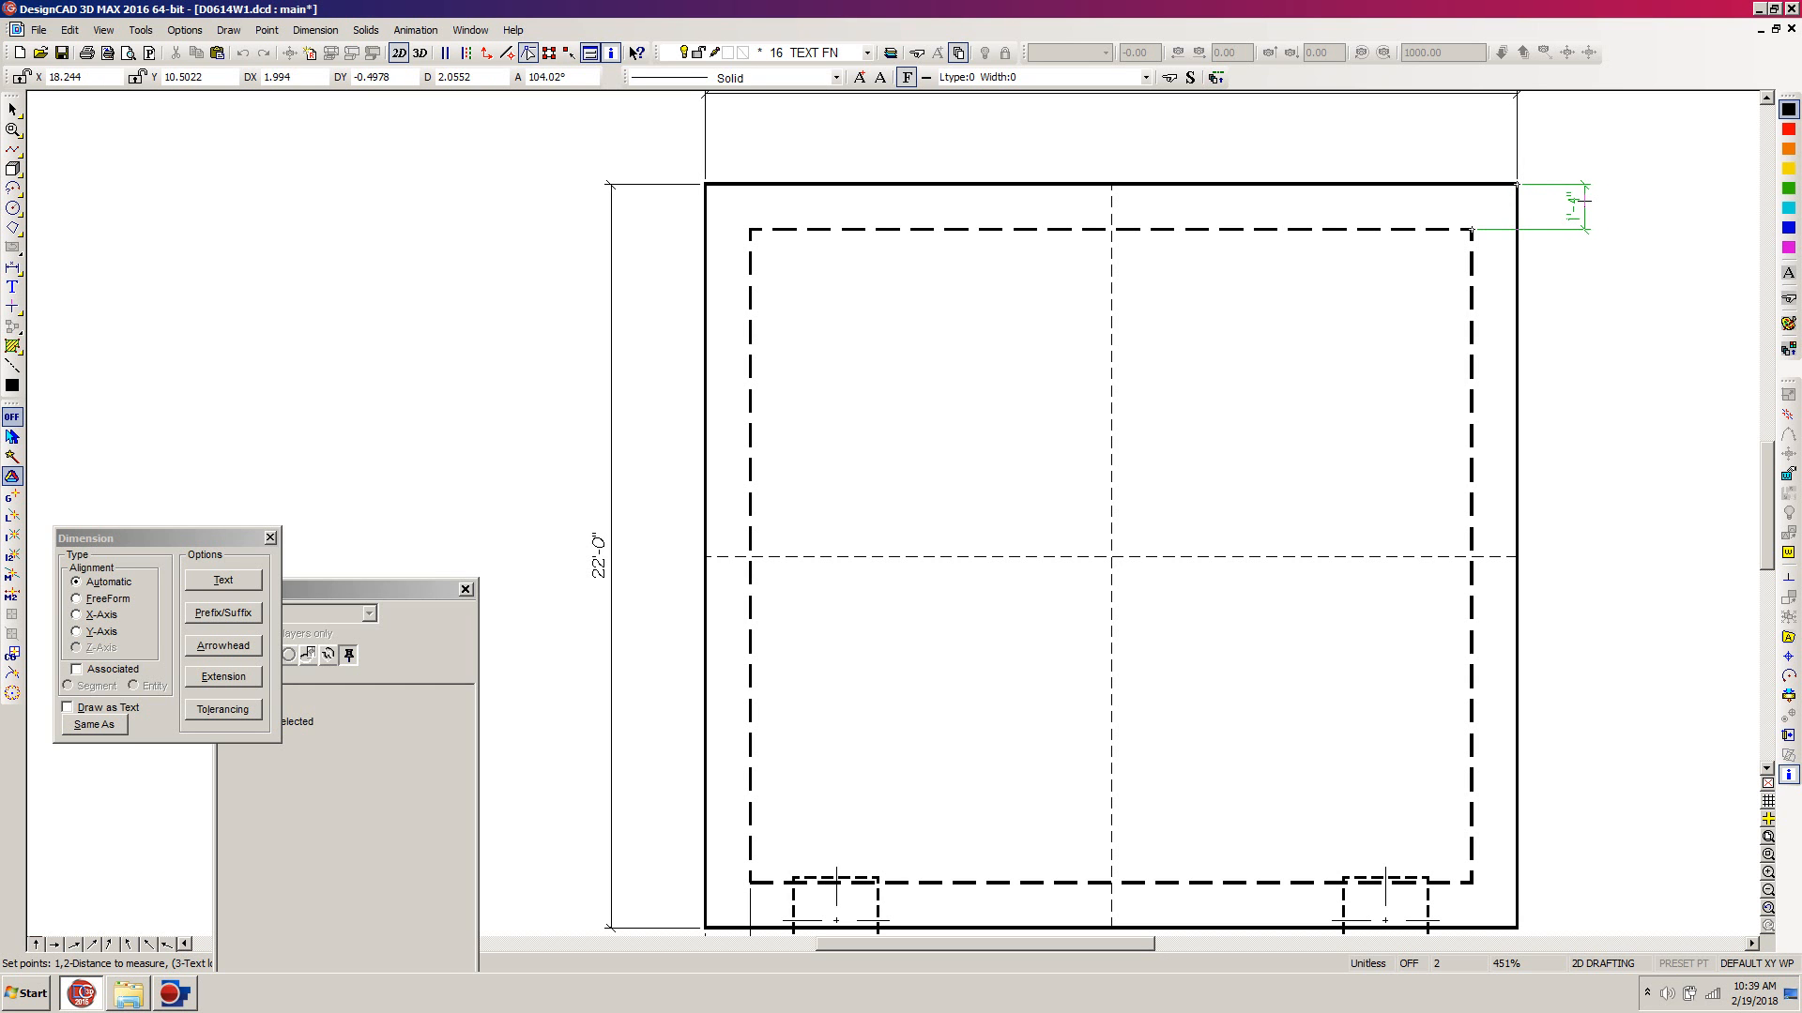
click(1576, 200)
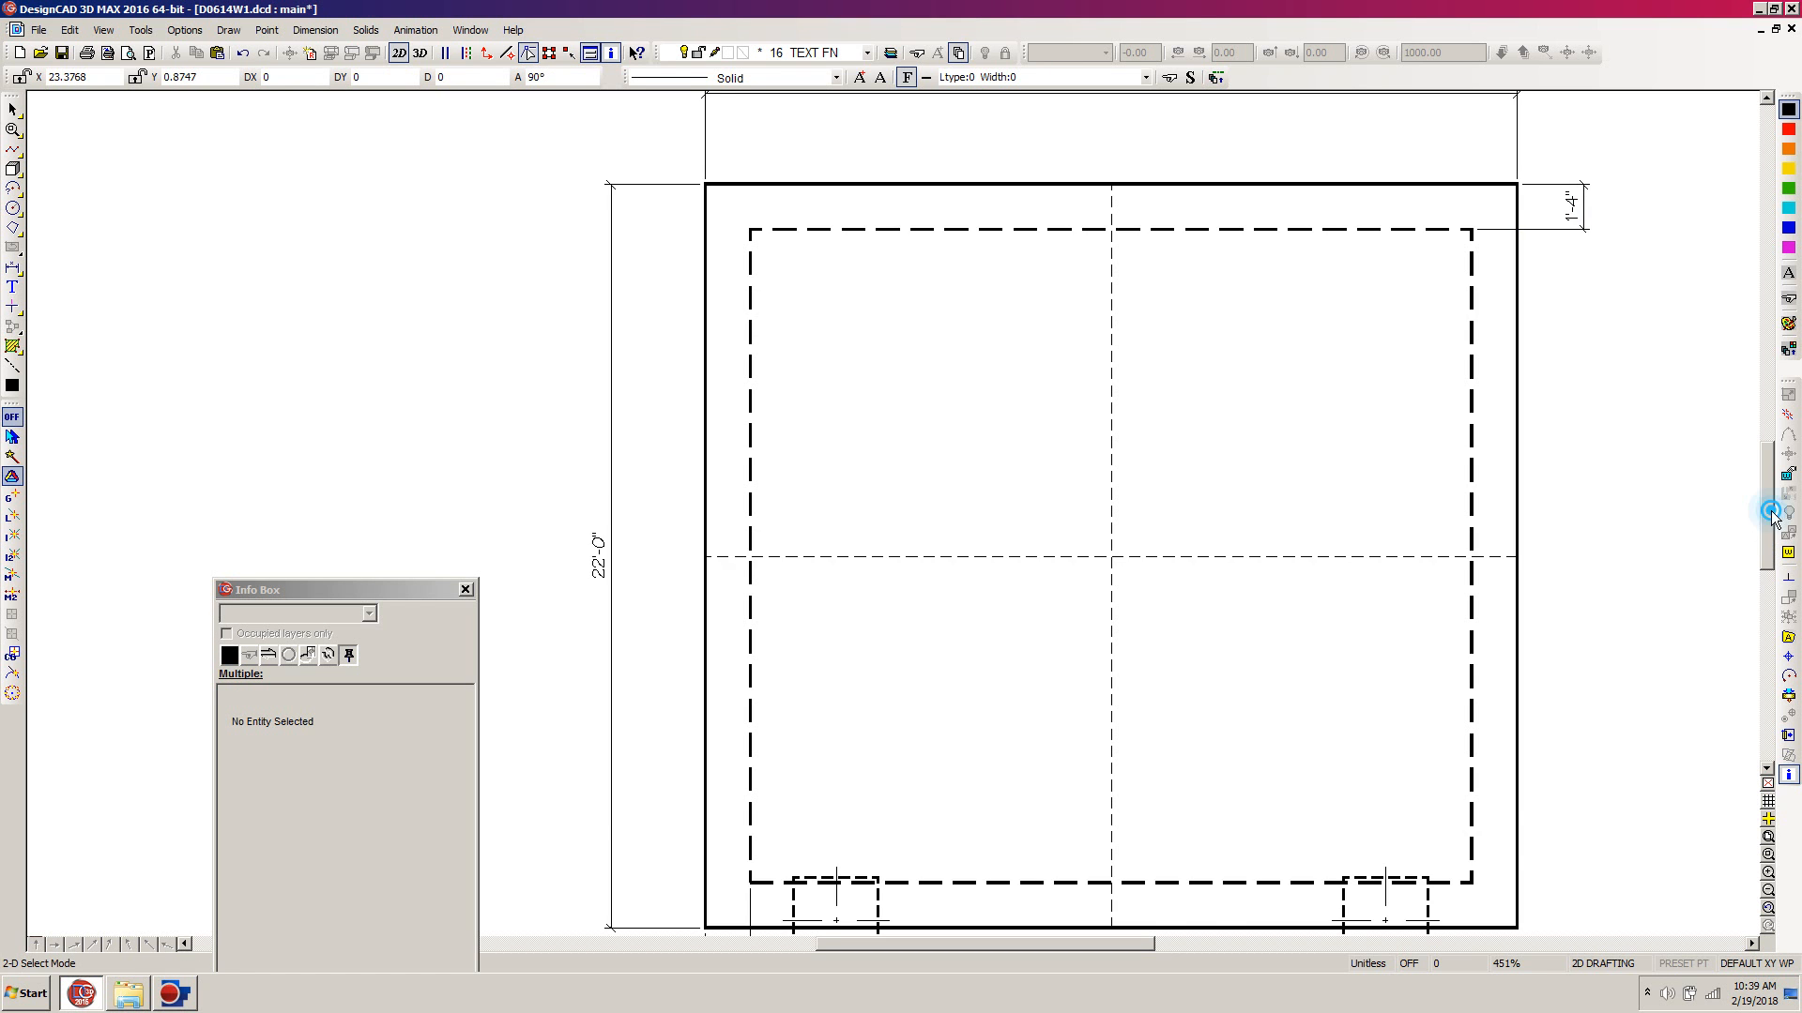
Match the new upper-right offset dimension to the 1'-4" TYP dimension near the lower-left corner, and delete that lower-left dimension.
scroll(1773, 516, down, 2)
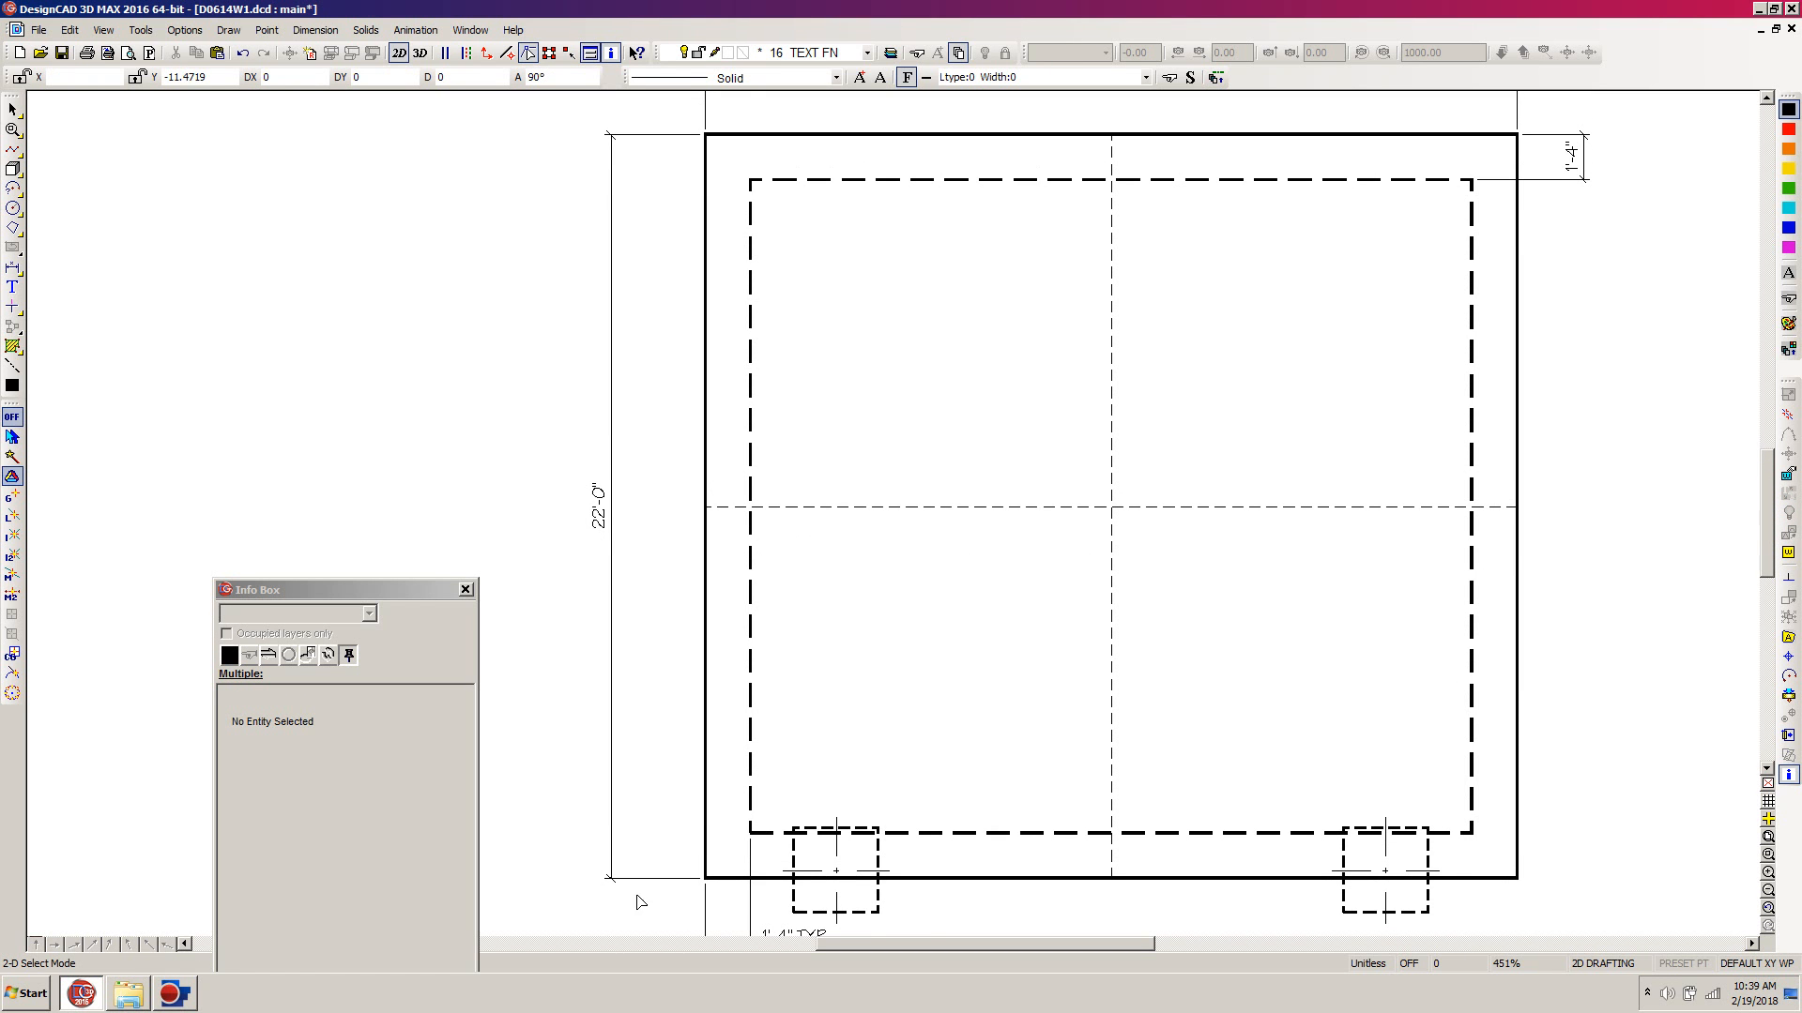
scroll(889, 861, down, 1)
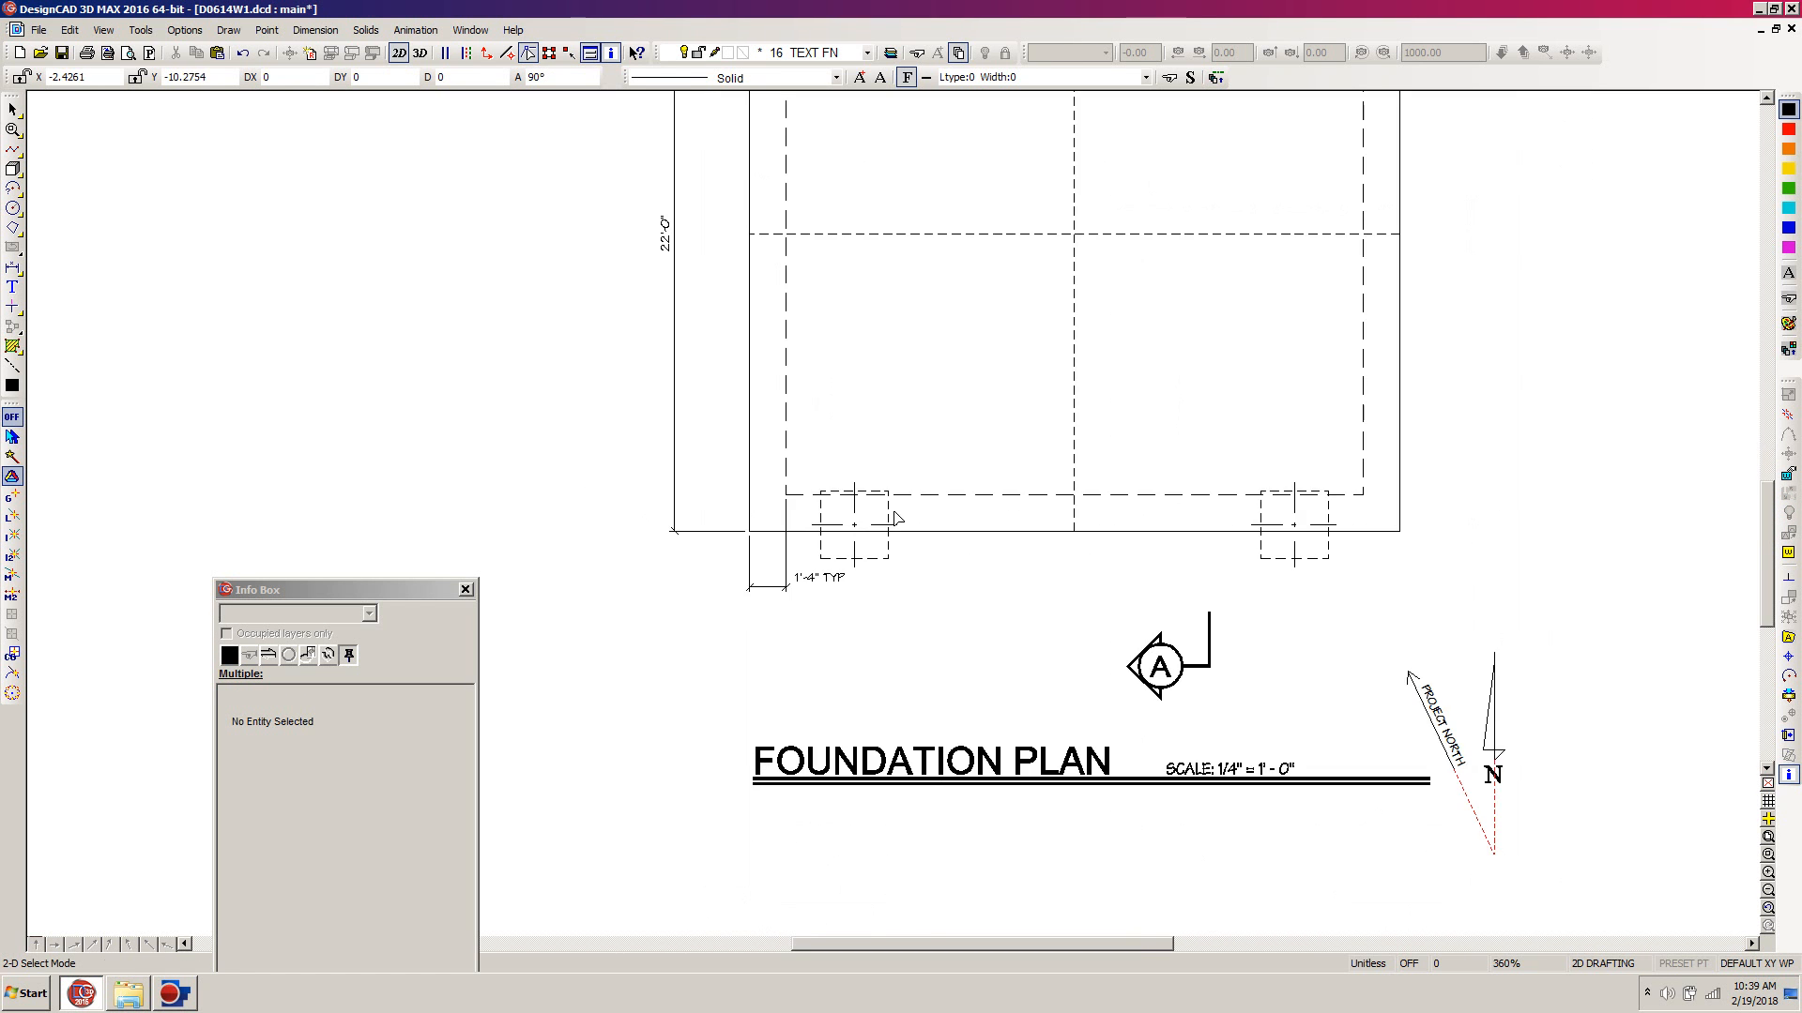
scroll(1773, 570, up, 10)
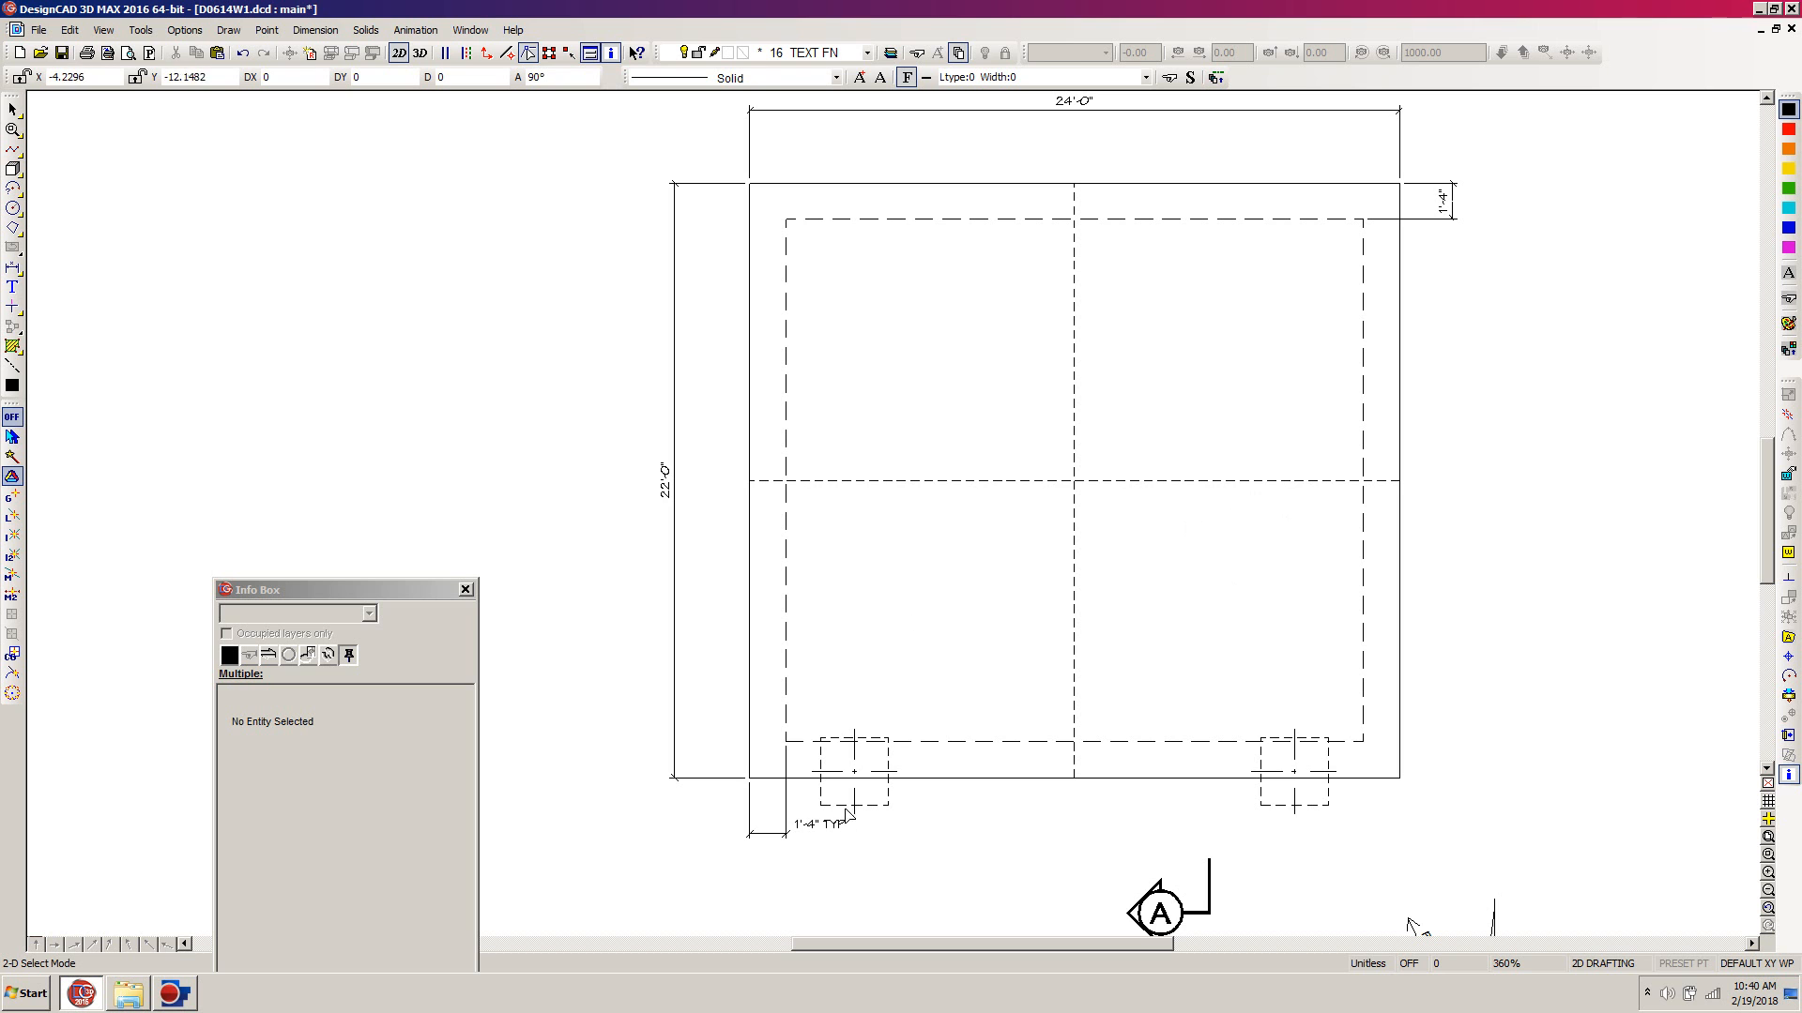
click(1461, 201)
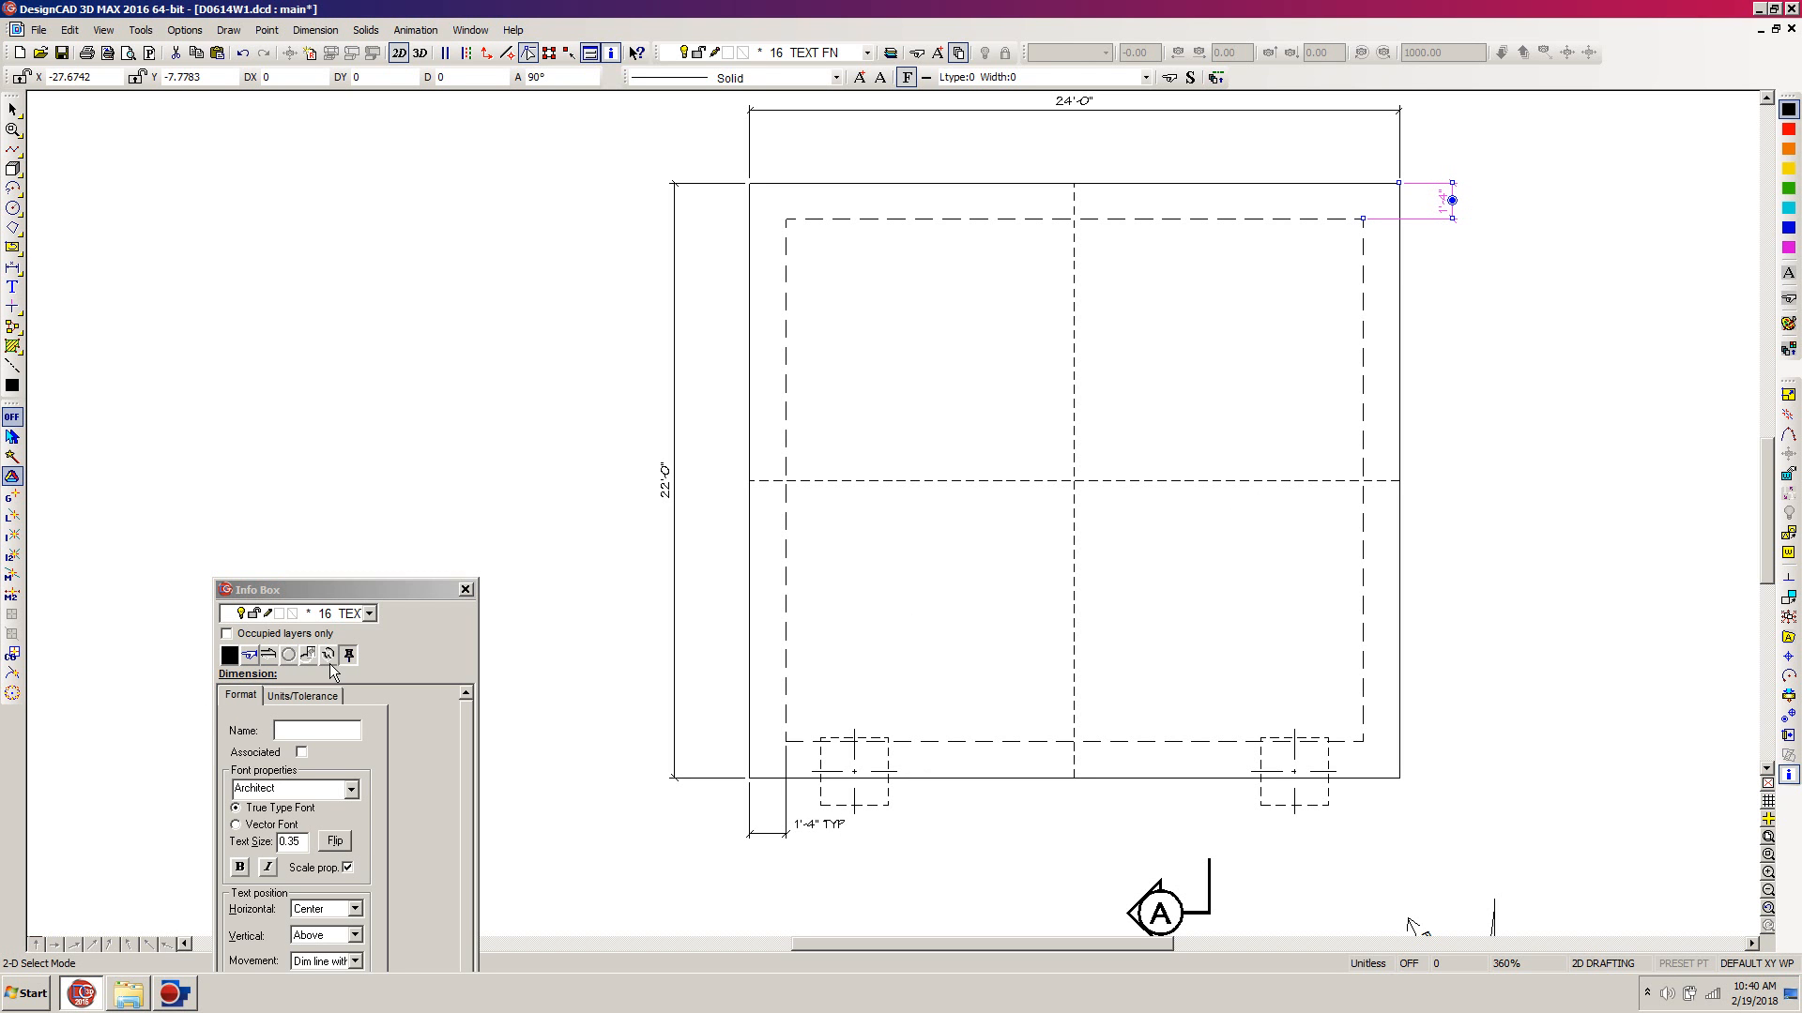
click(312, 696)
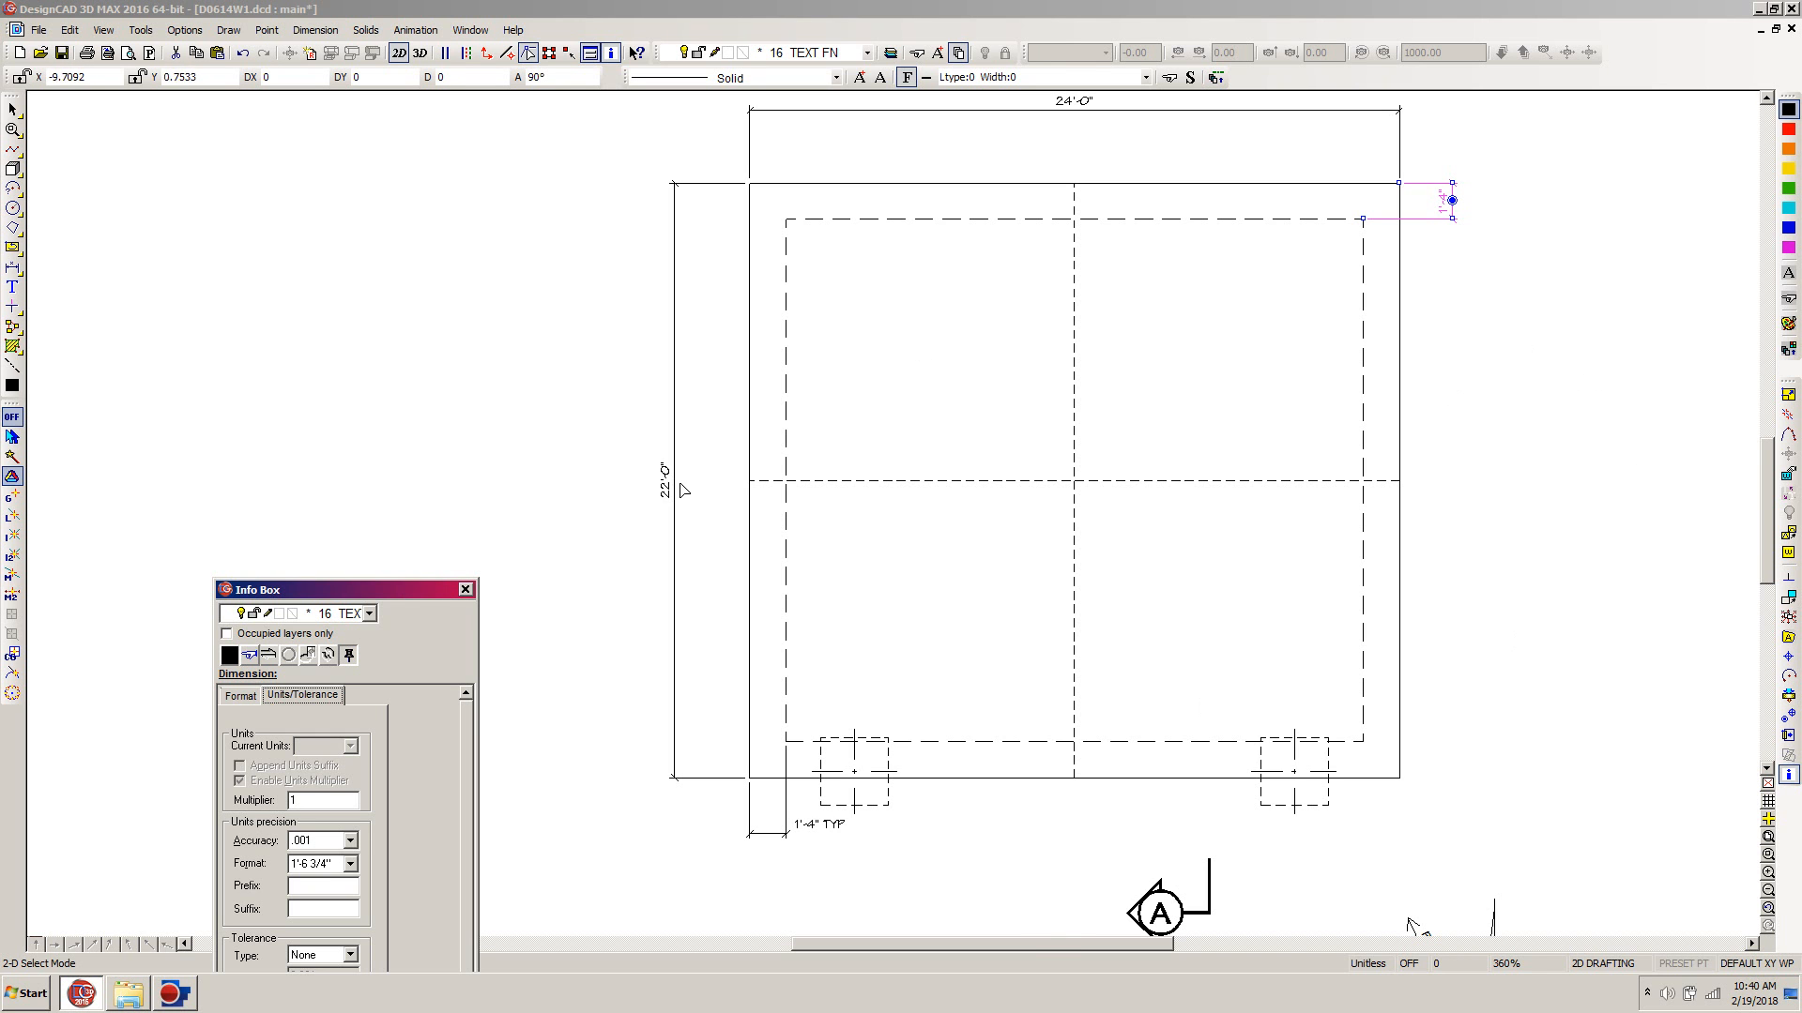
click(251, 655)
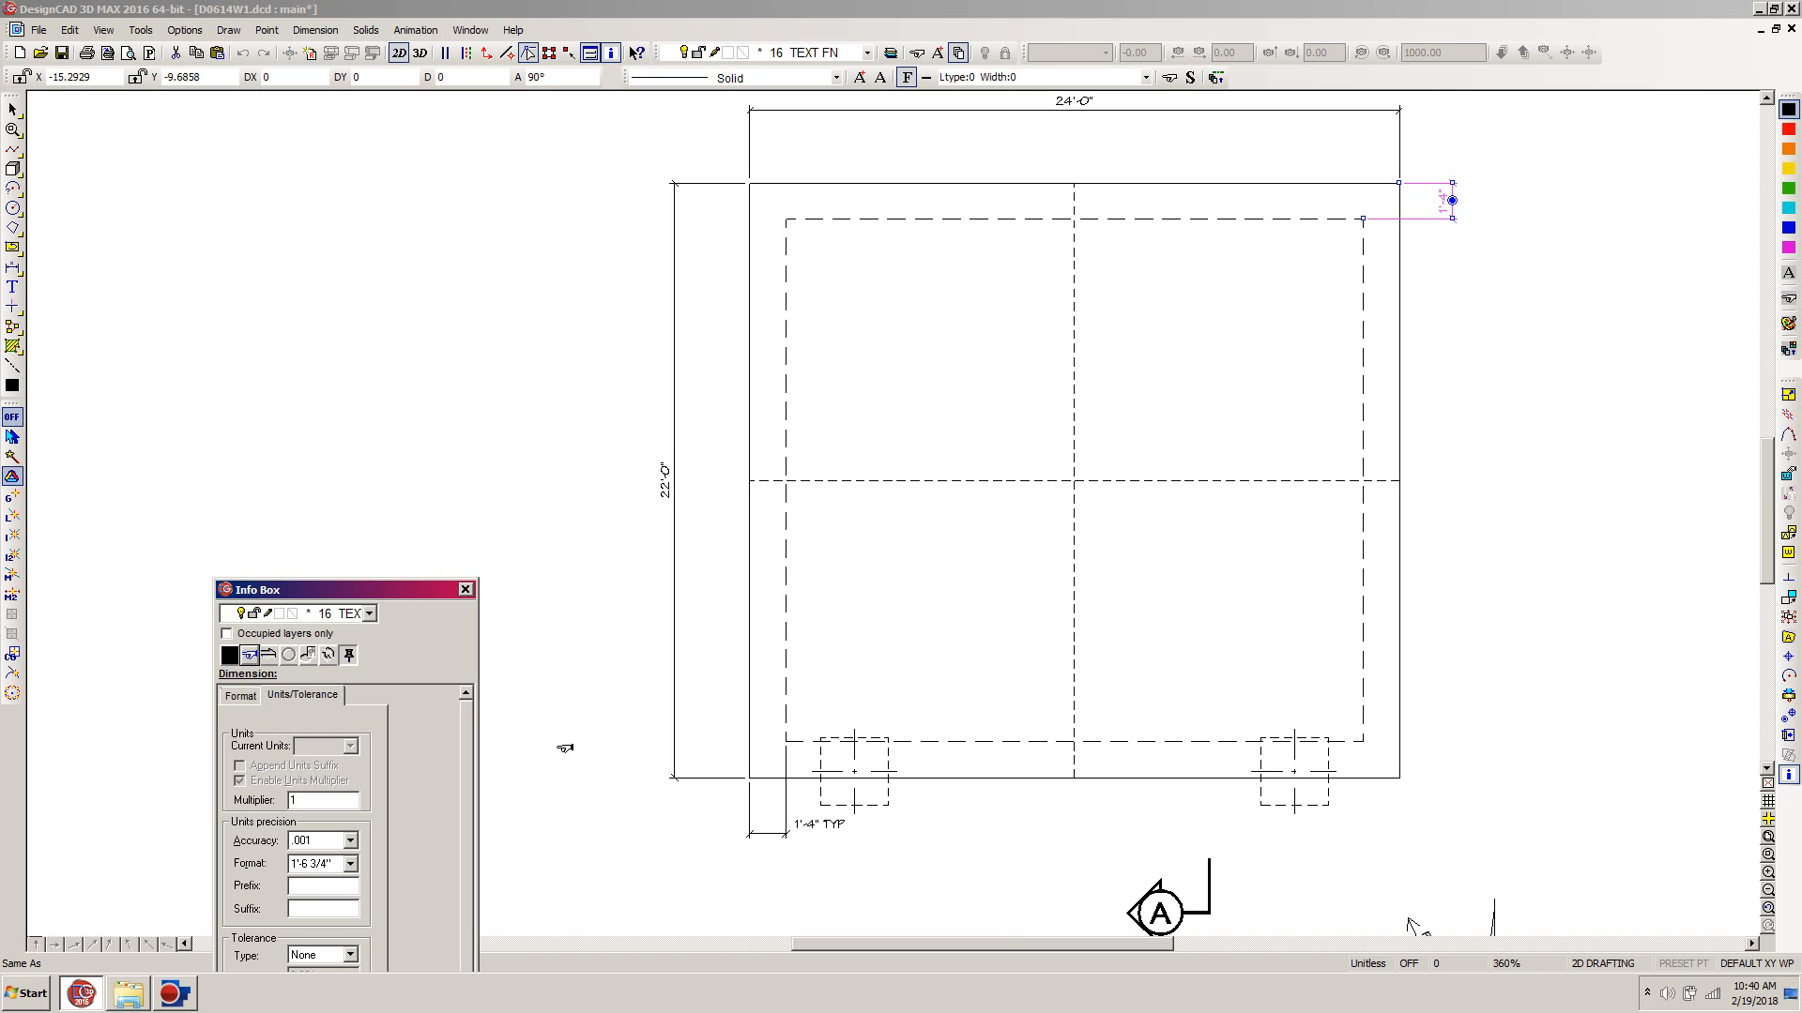
click(809, 825)
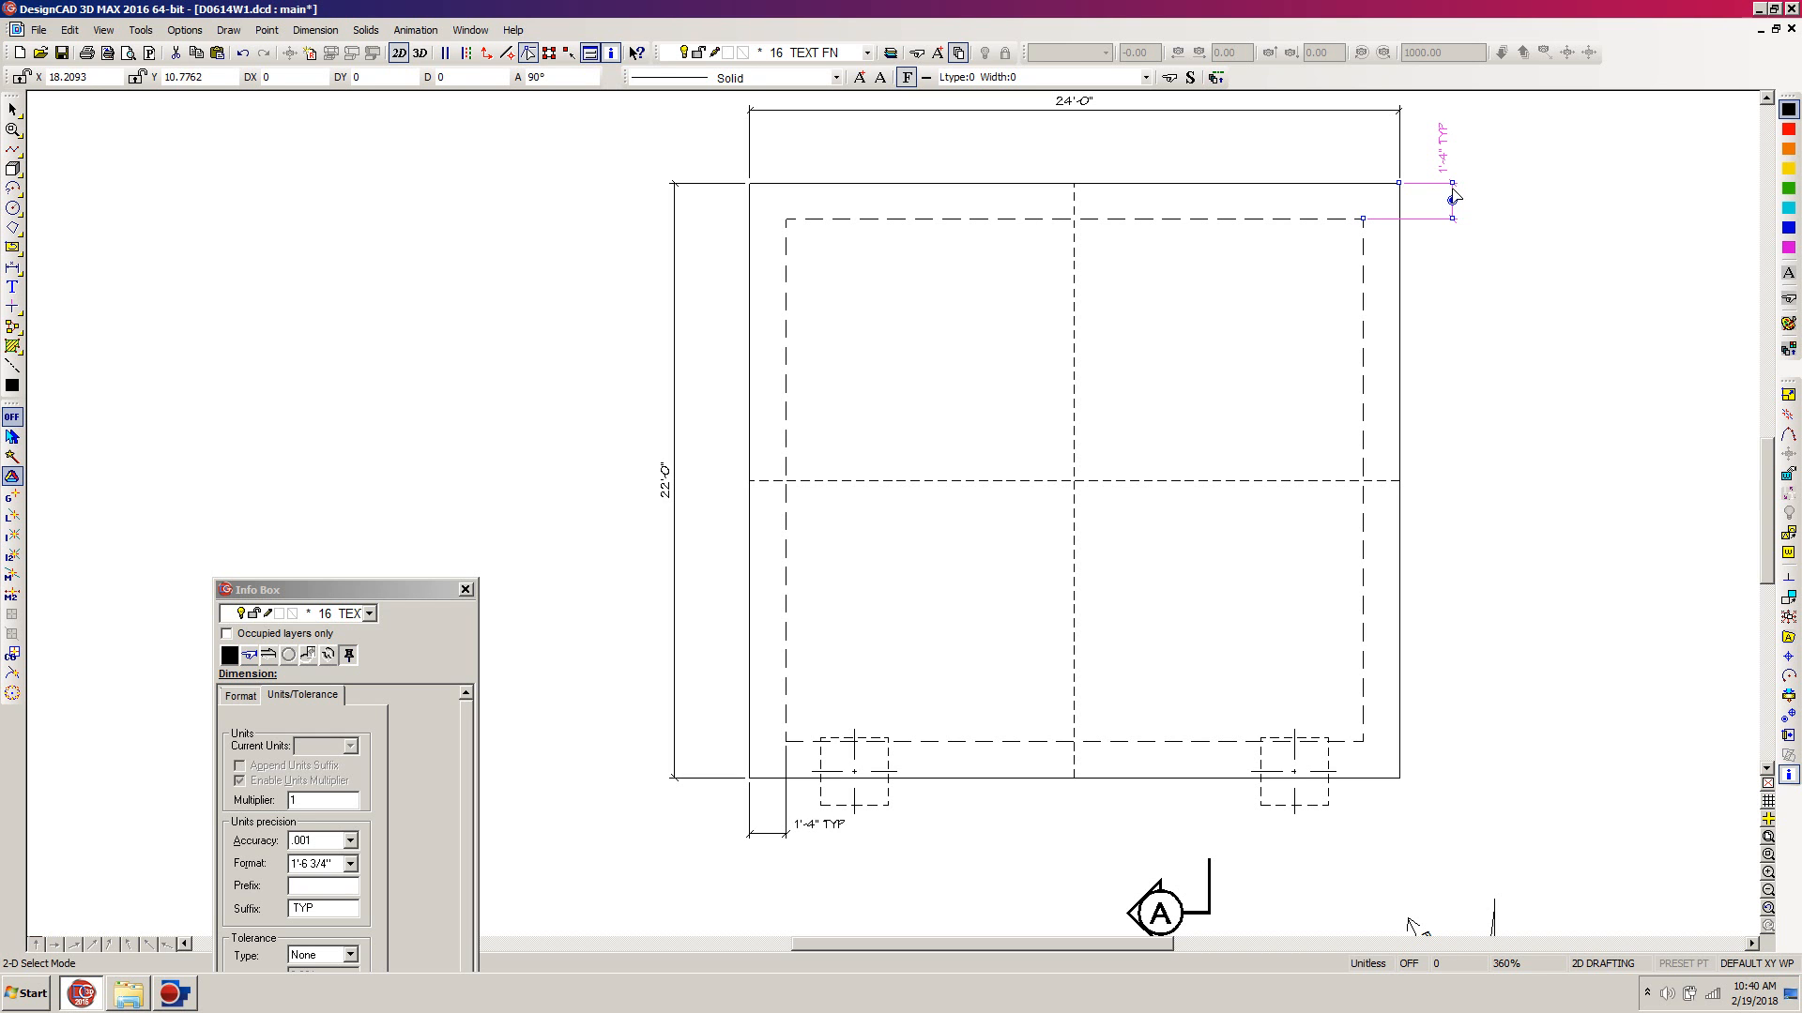
click(765, 835)
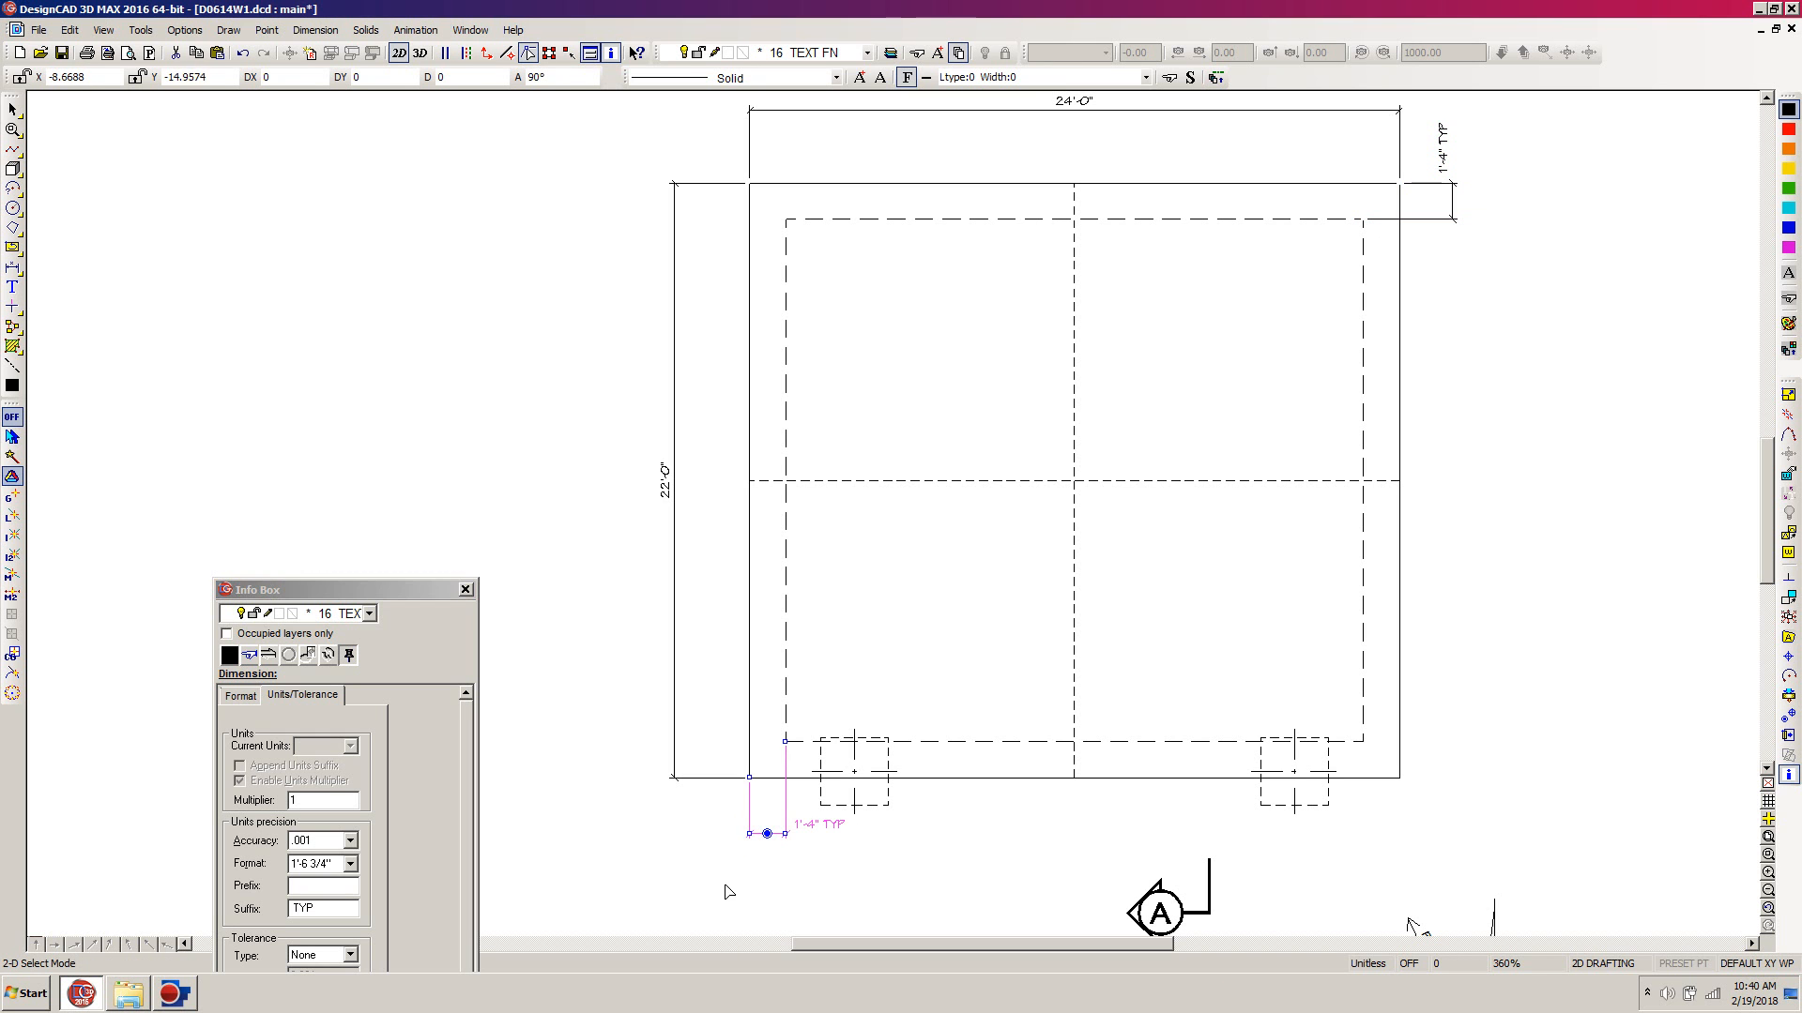
key(Delete)
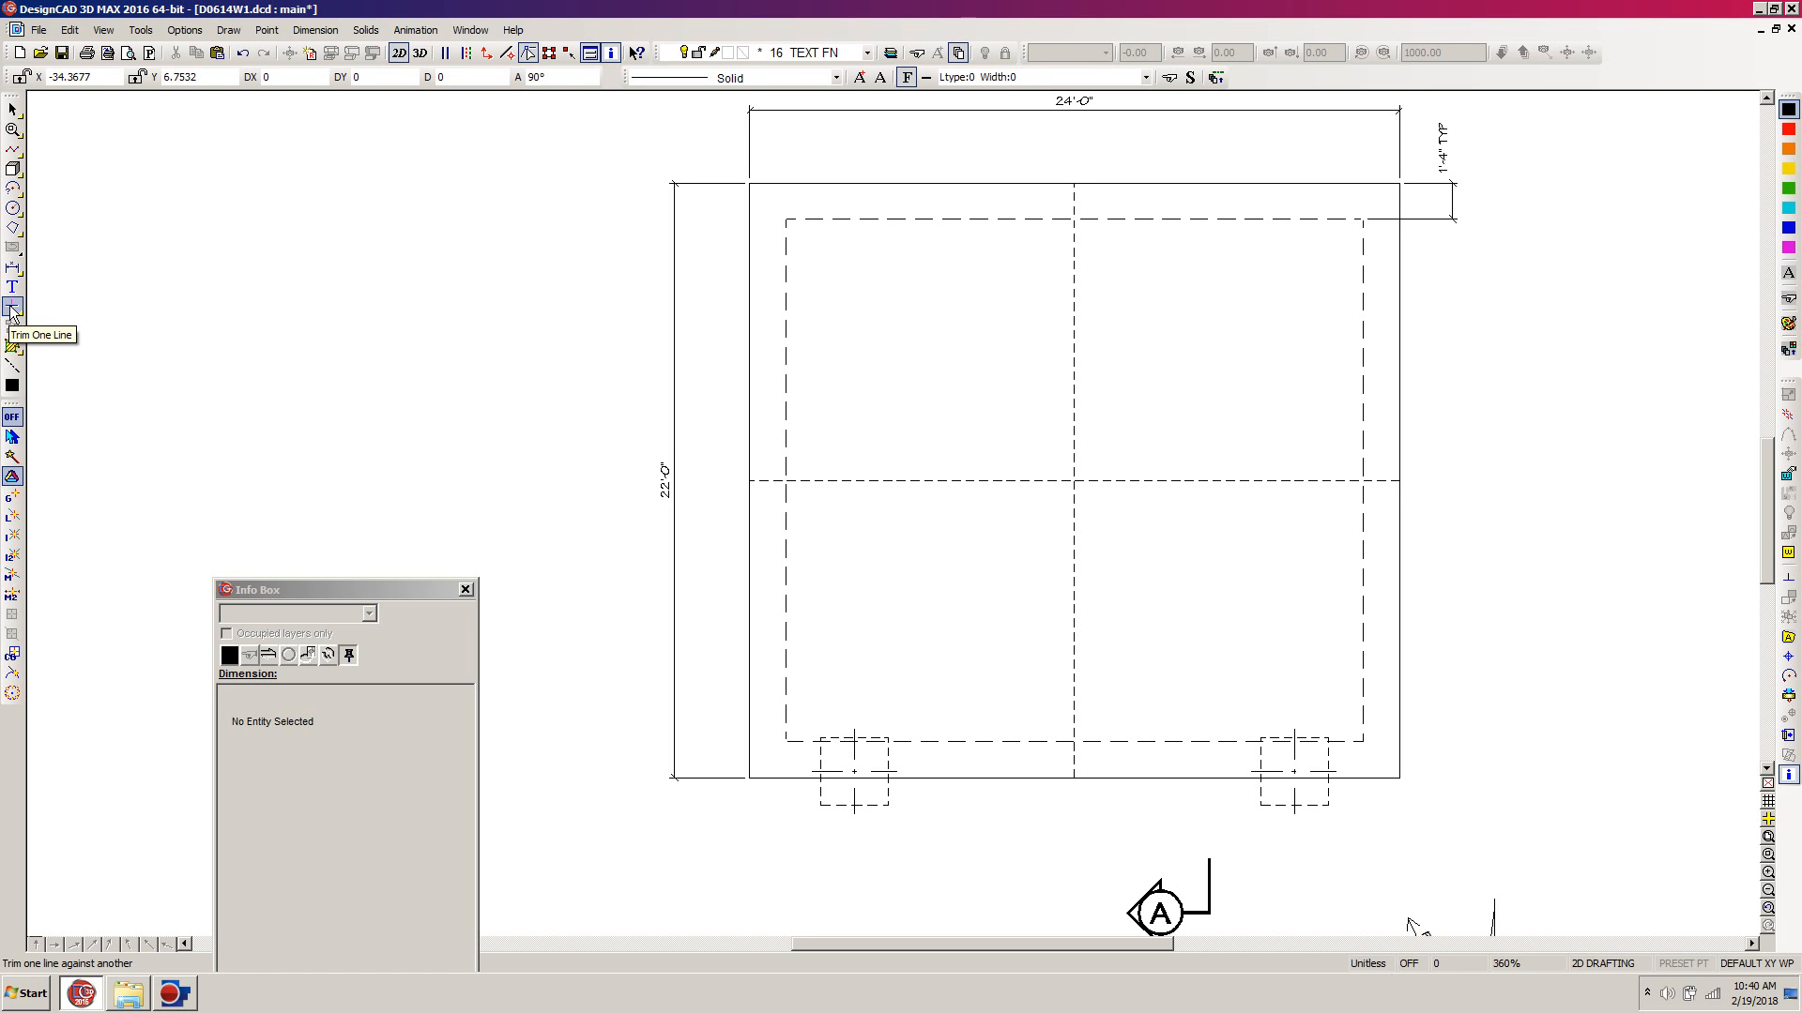
Add an extended horizontal dimension below the plan from the lower-left corner through both footing center marks to the lower-right corner.
click(12, 270)
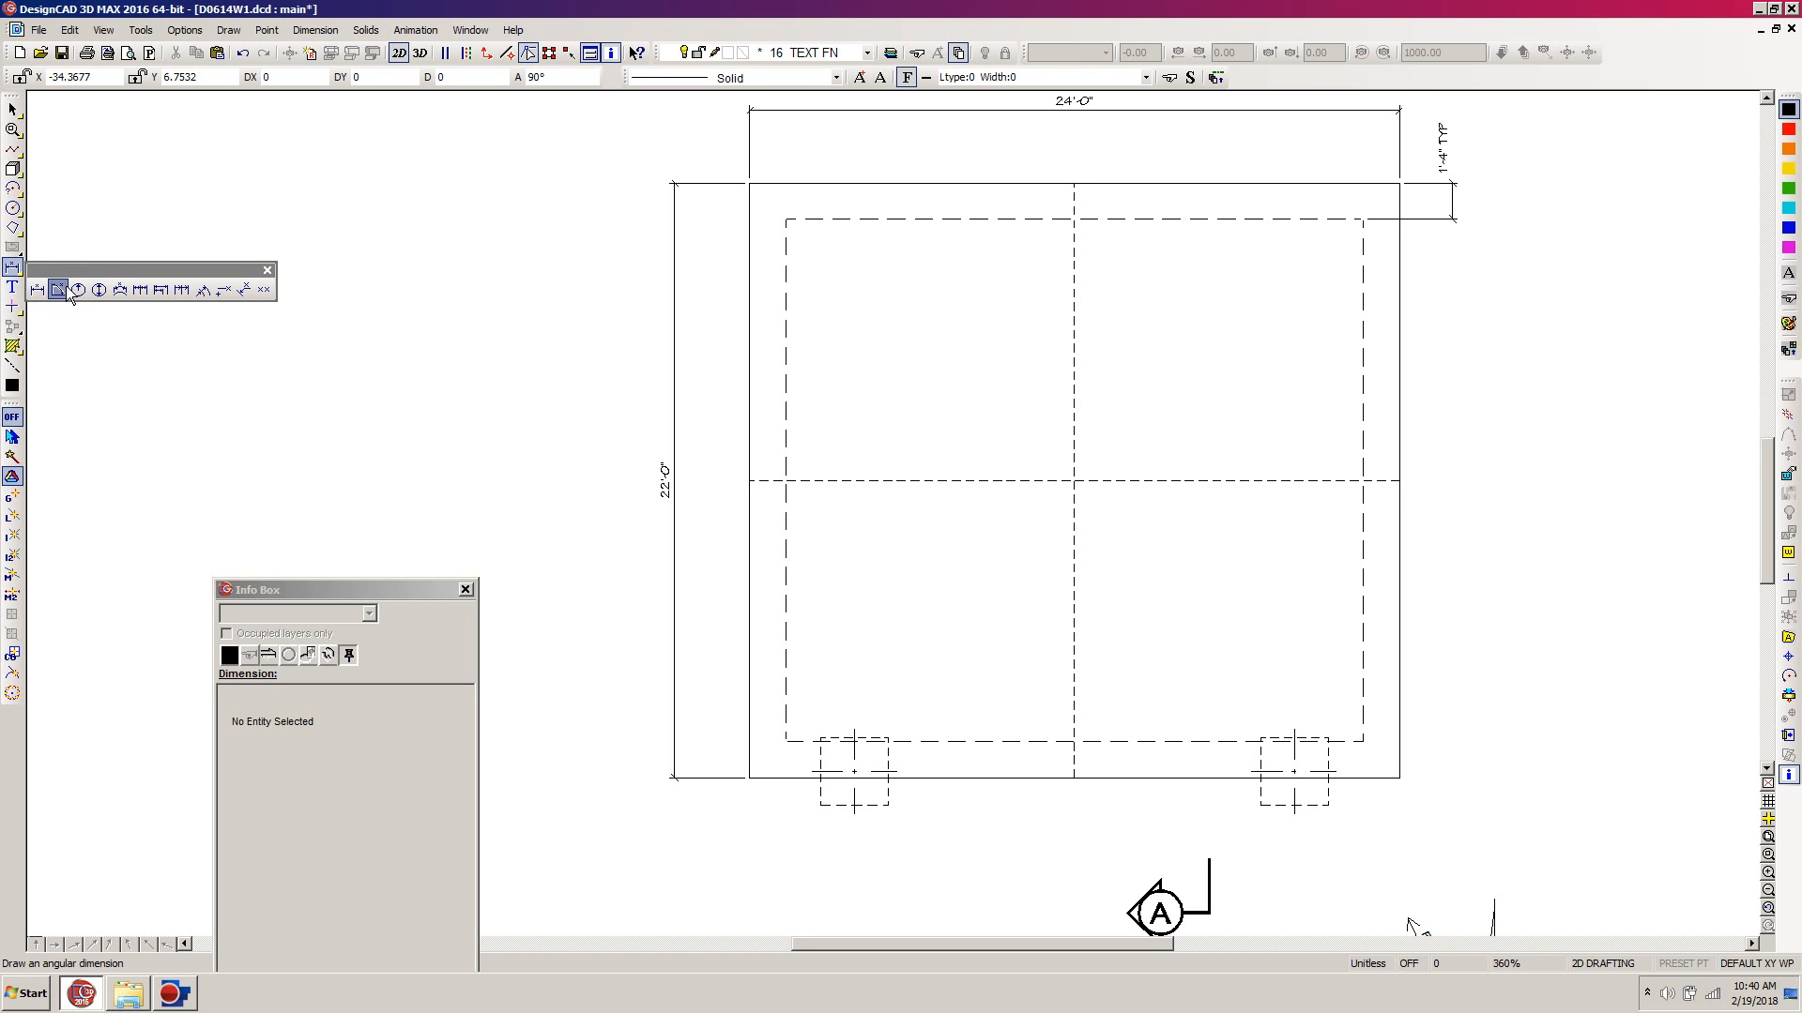
click(141, 291)
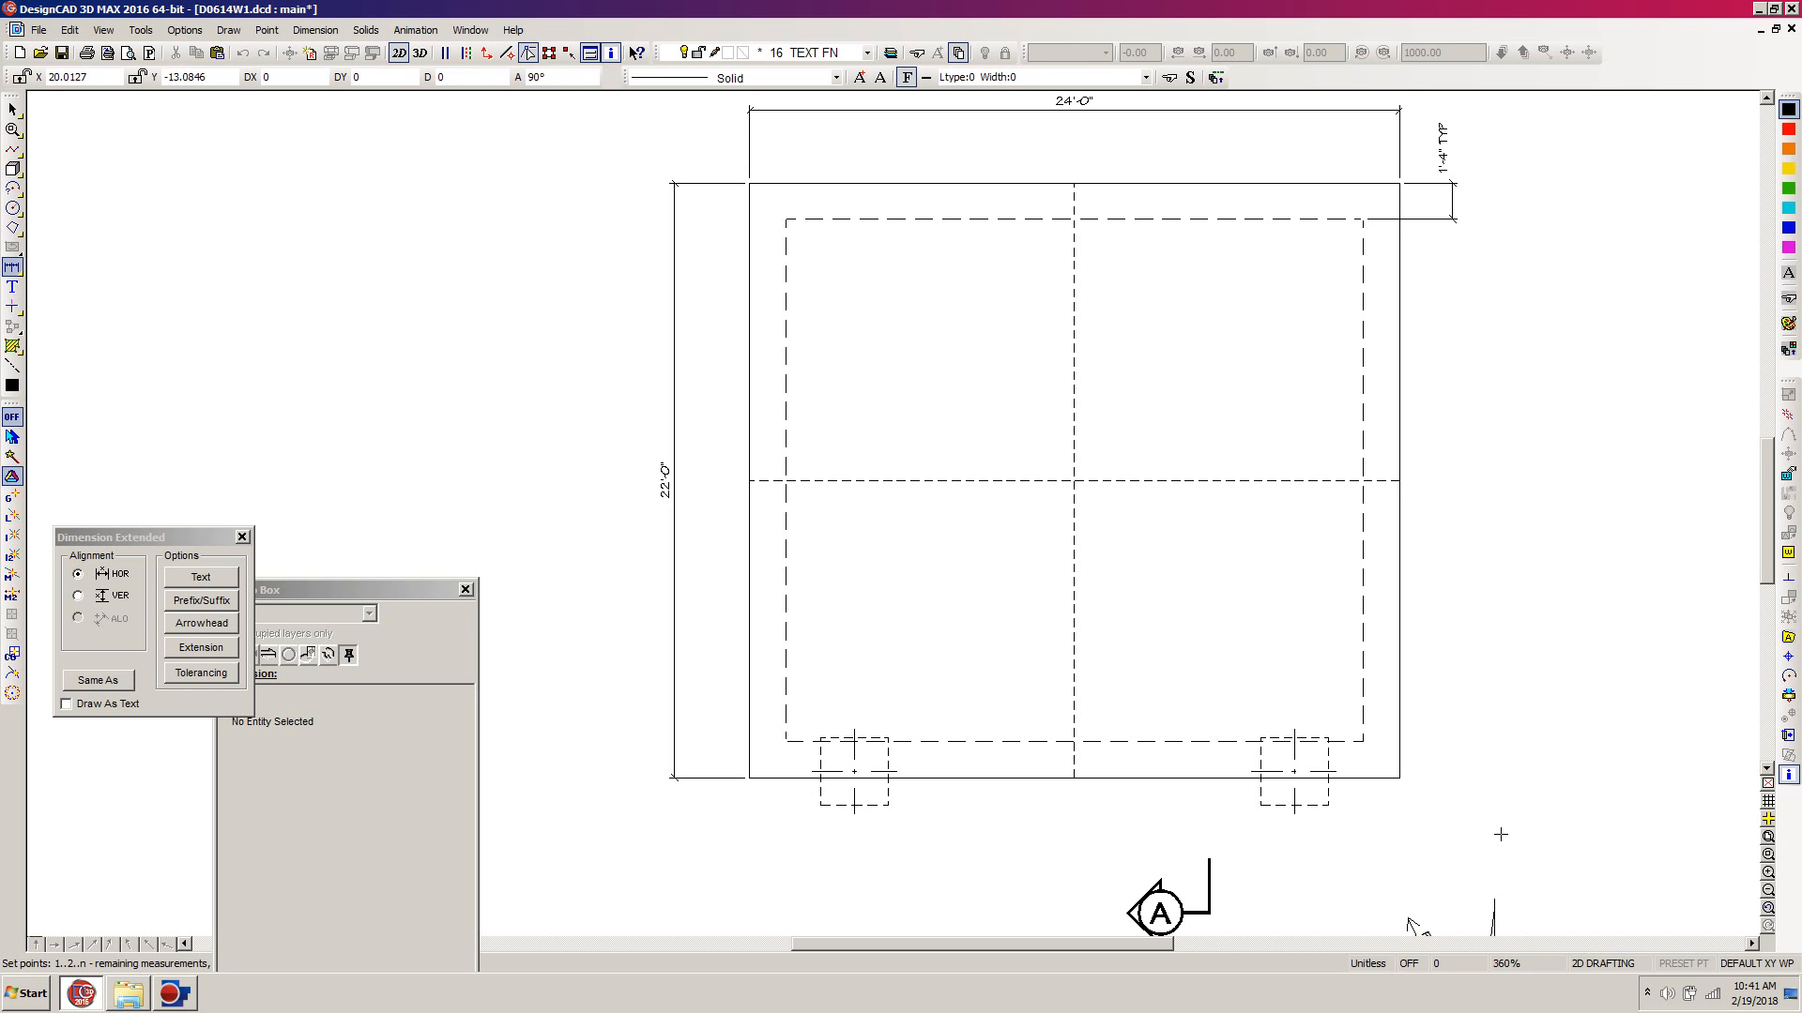
click(748, 776)
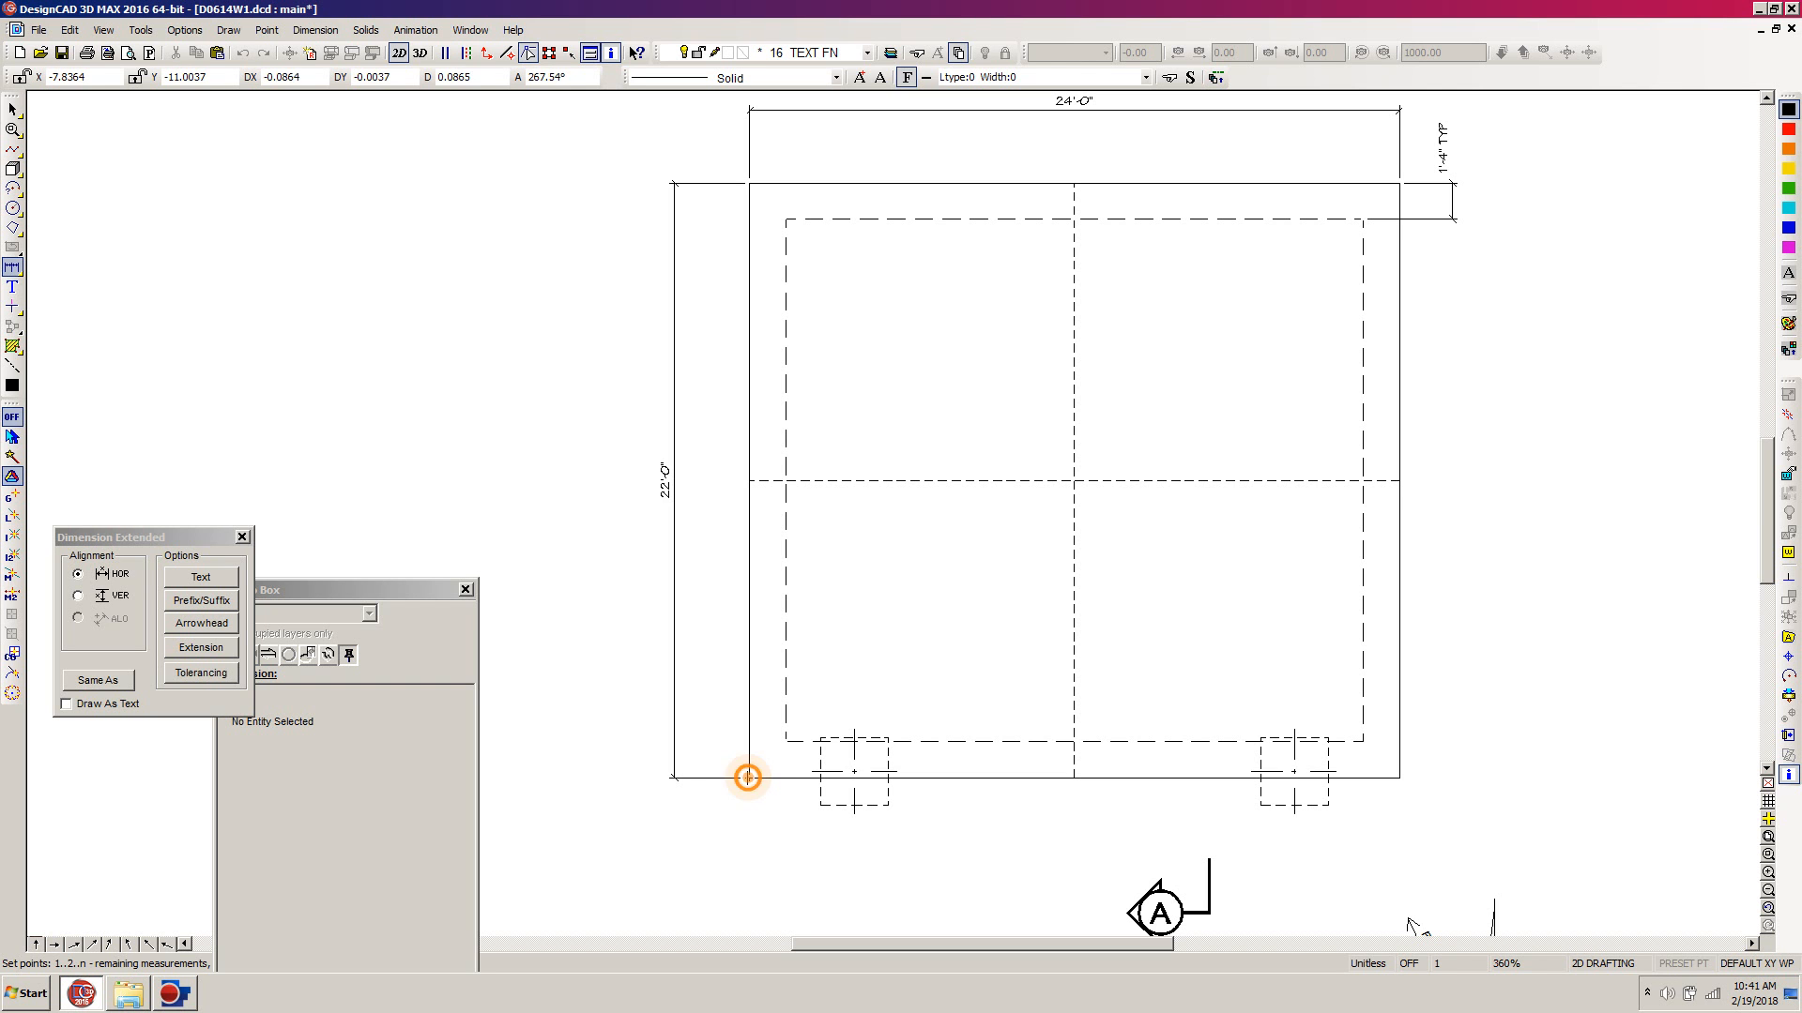
click(854, 812)
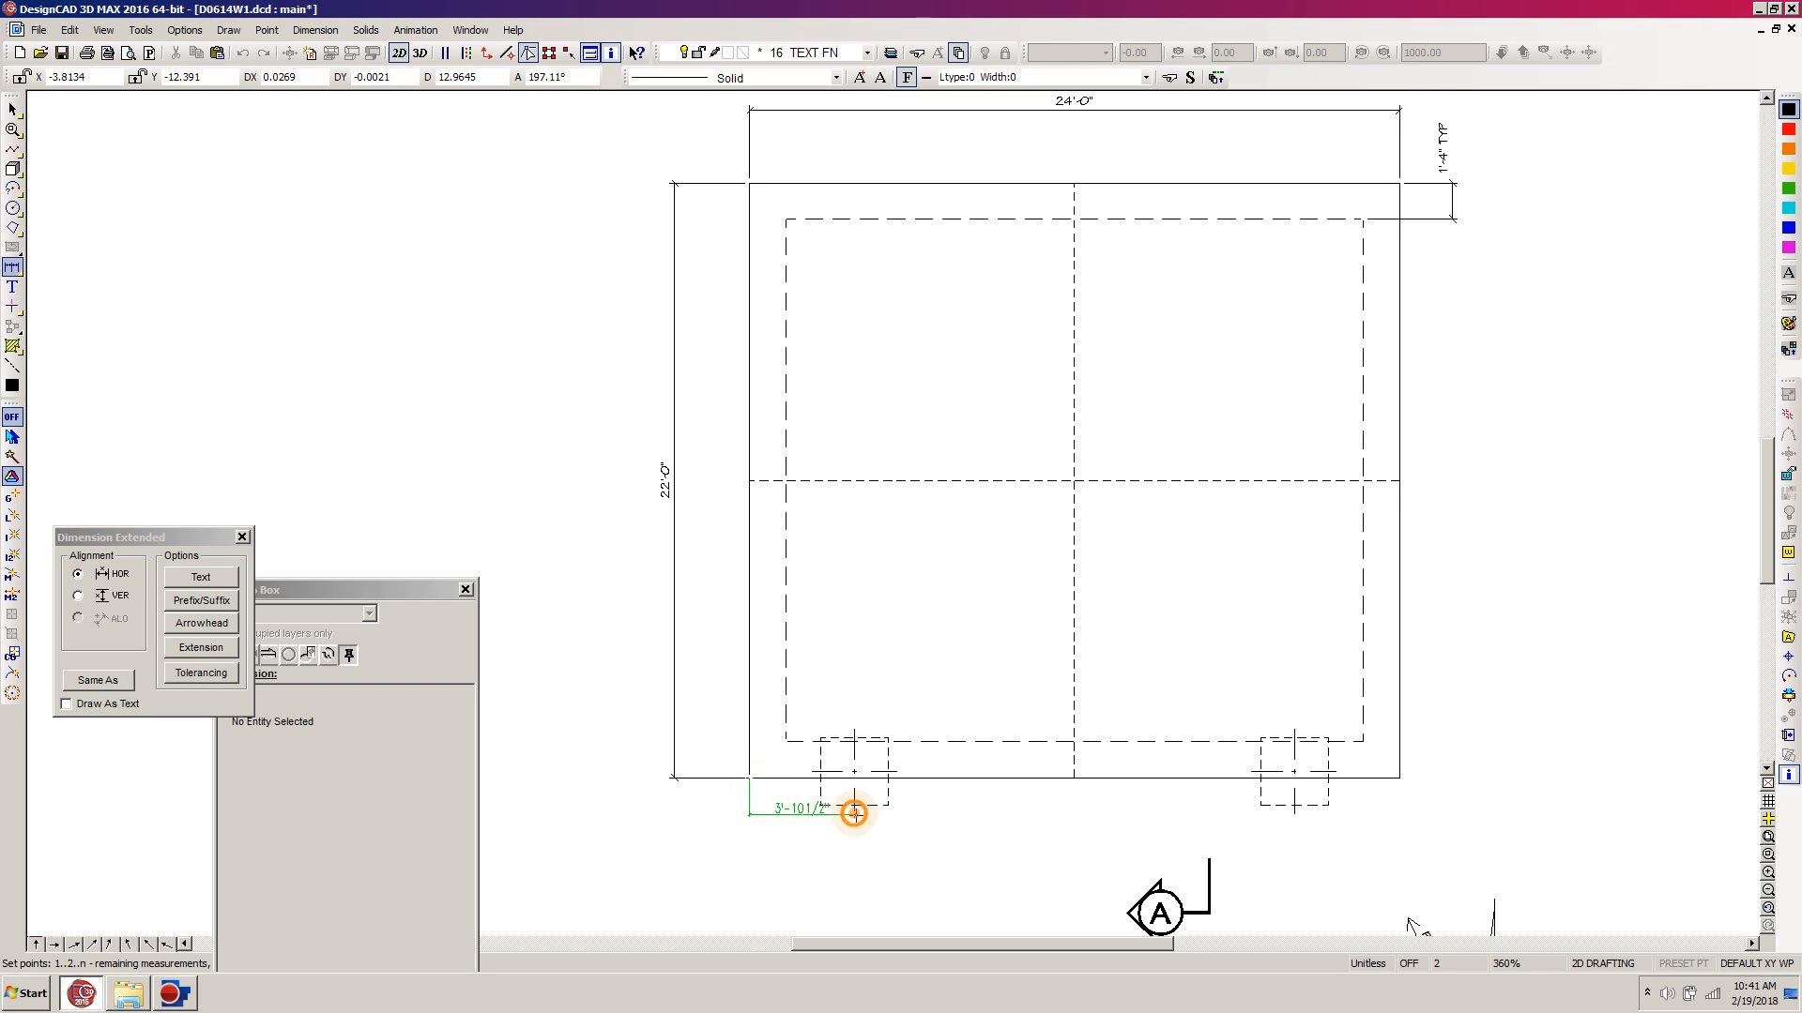
click(1294, 812)
click(1399, 777)
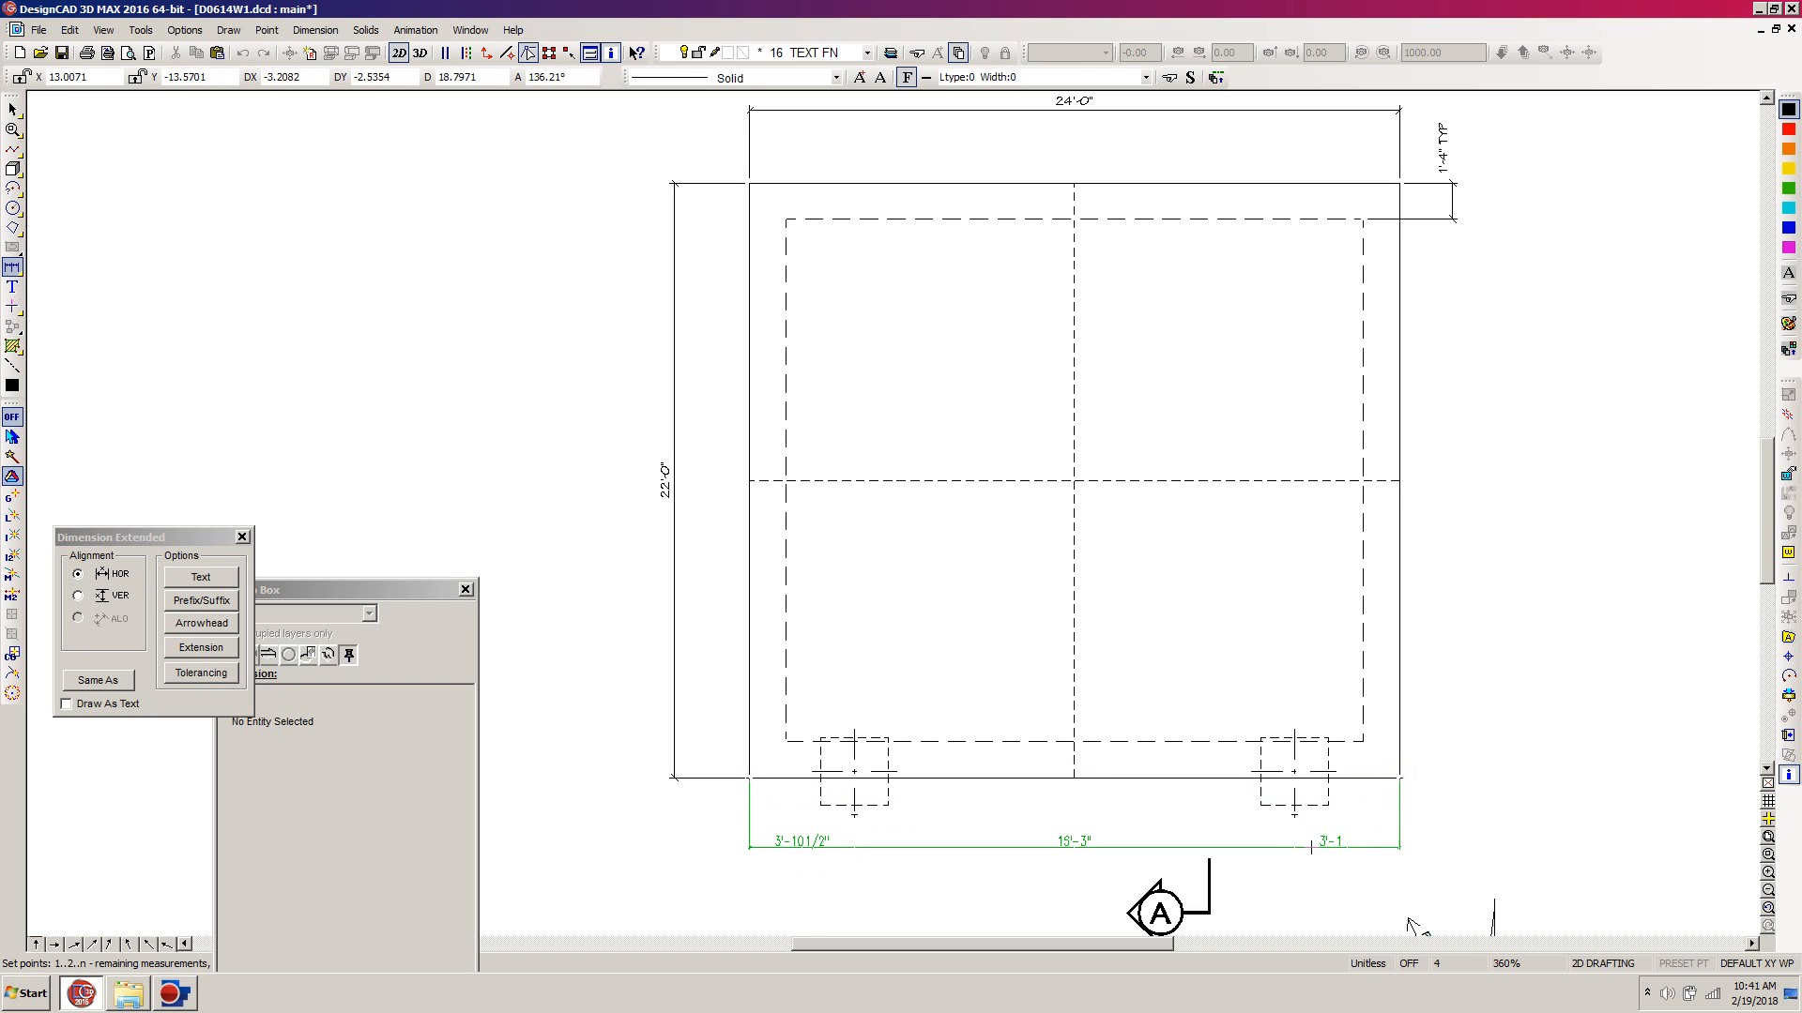
click(1299, 845)
key(Return)
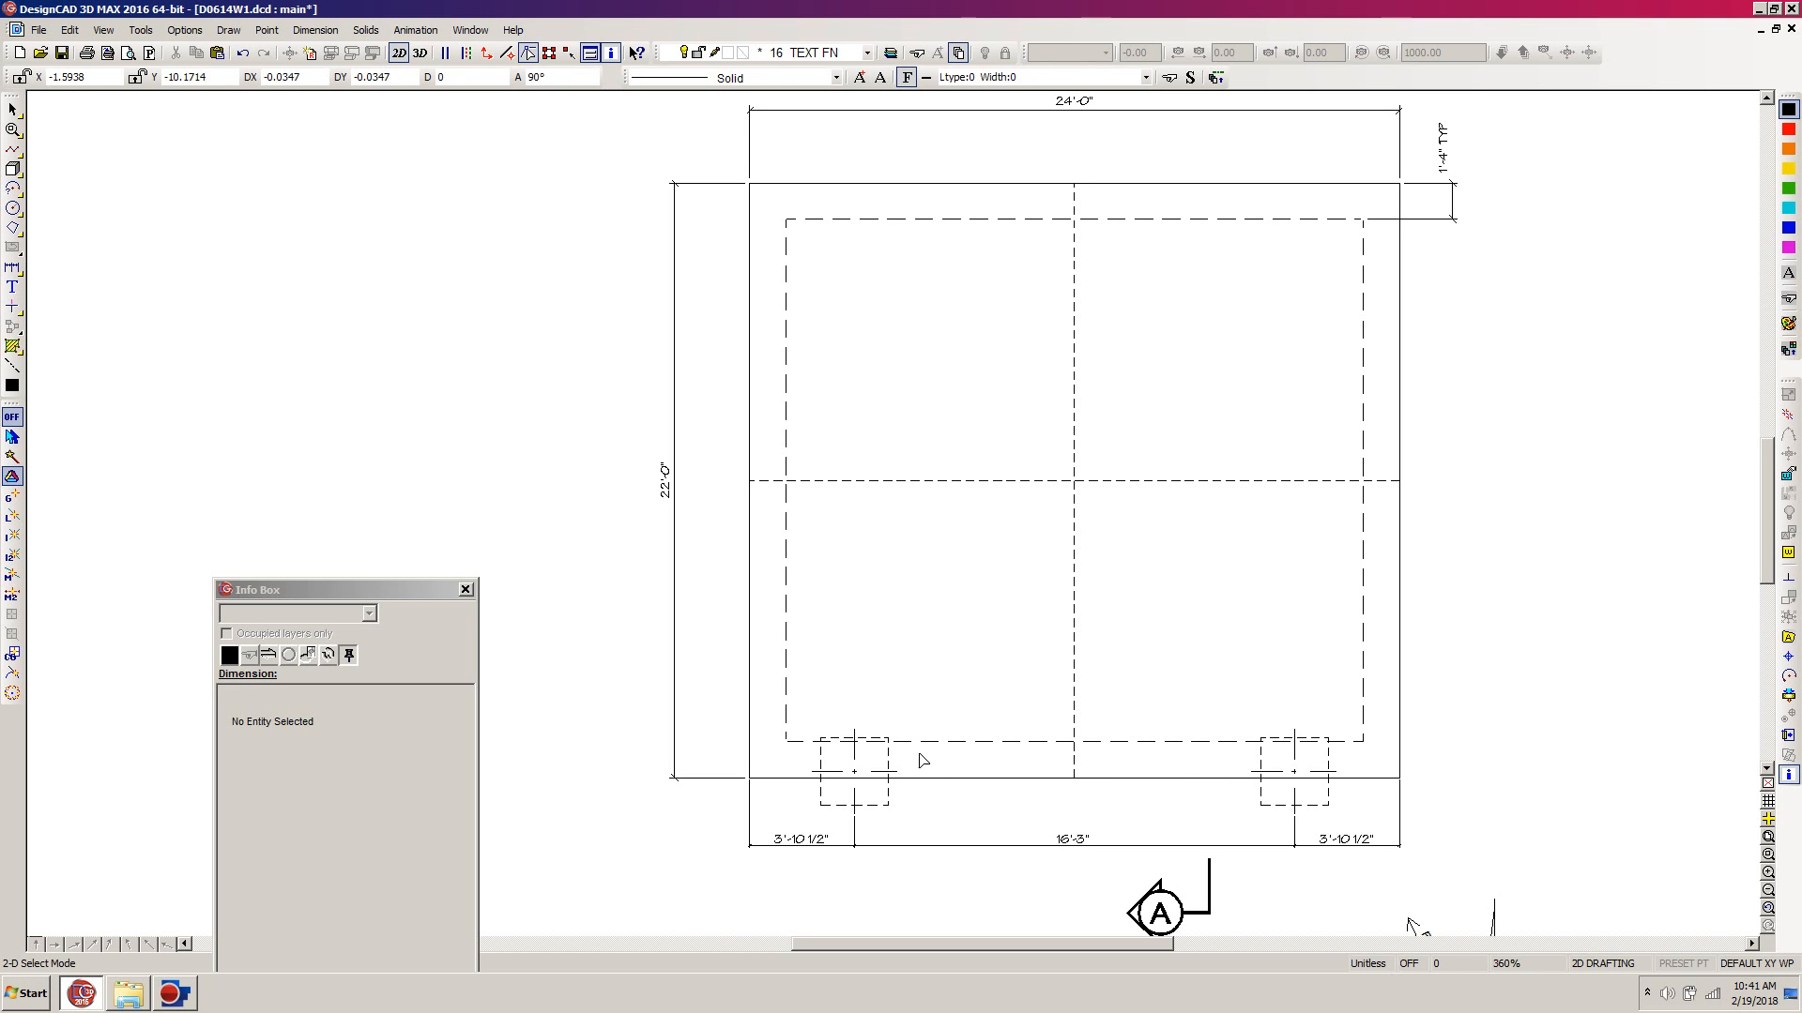
Draw a horizontal line about 12.73 long between the two footings, aligned with their center marks.
key(l)
click(902, 770)
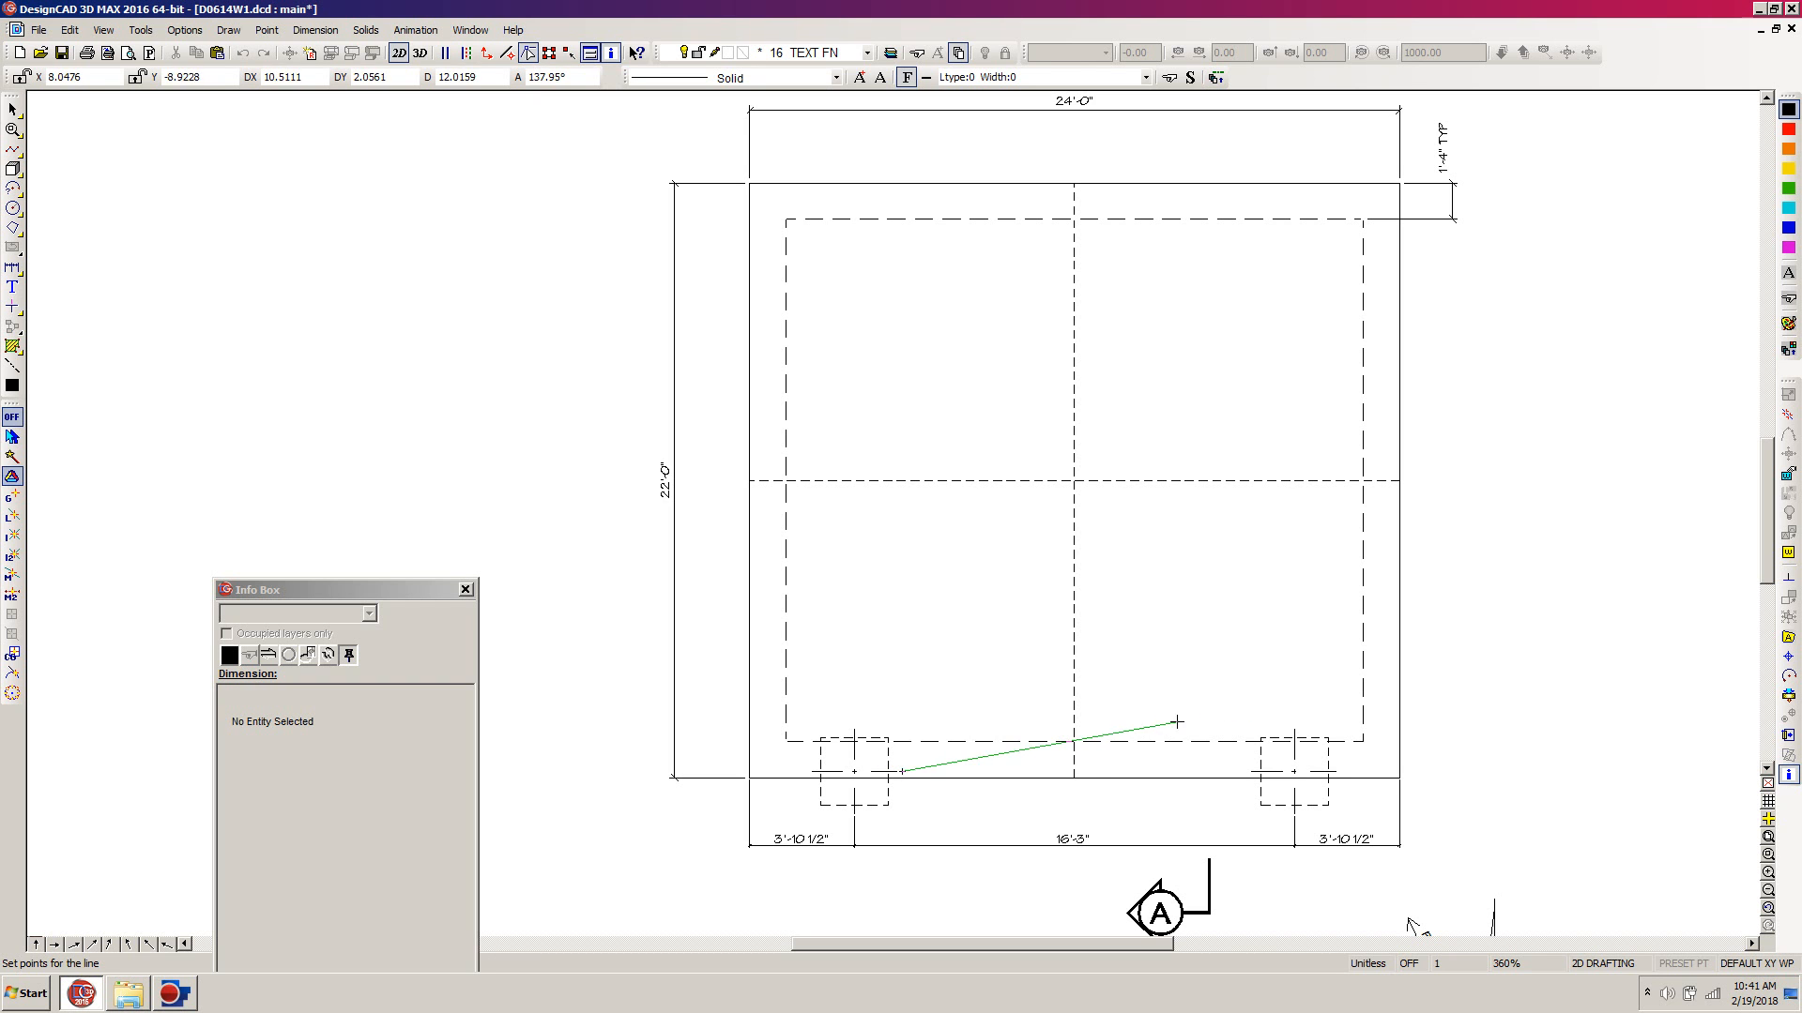
key(o)
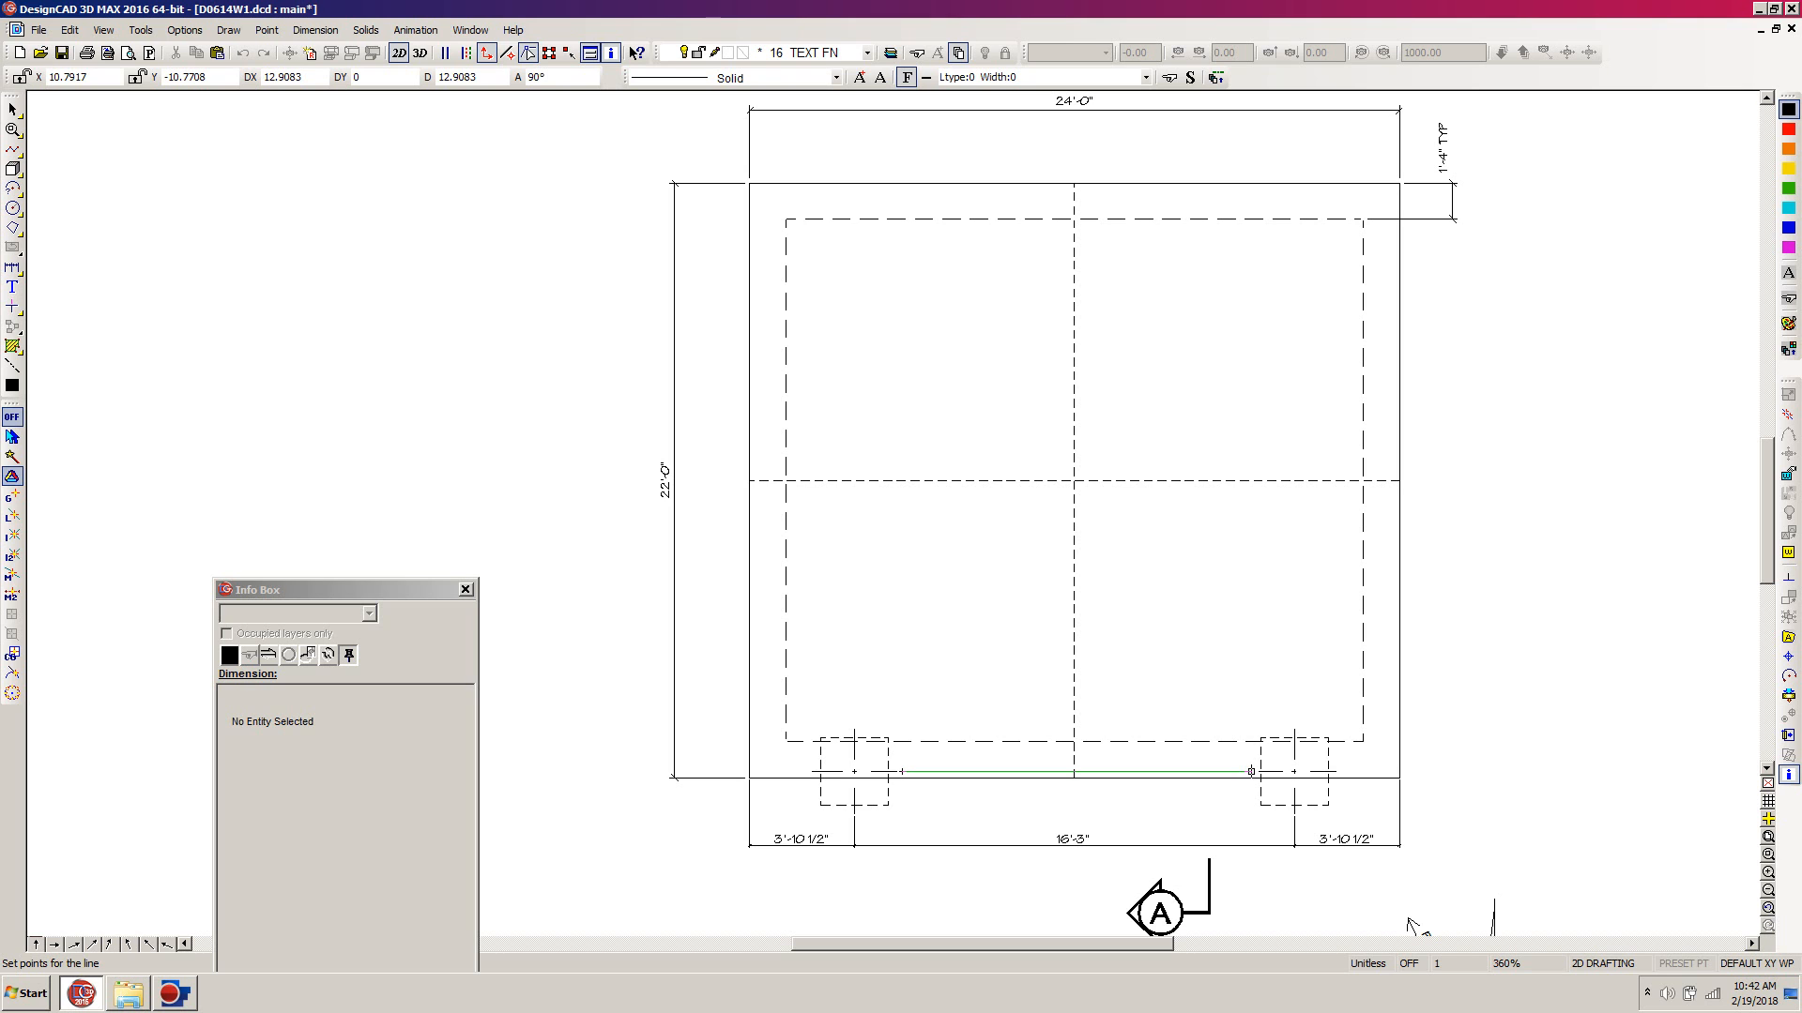
key(o)
click(1246, 771)
key(Return)
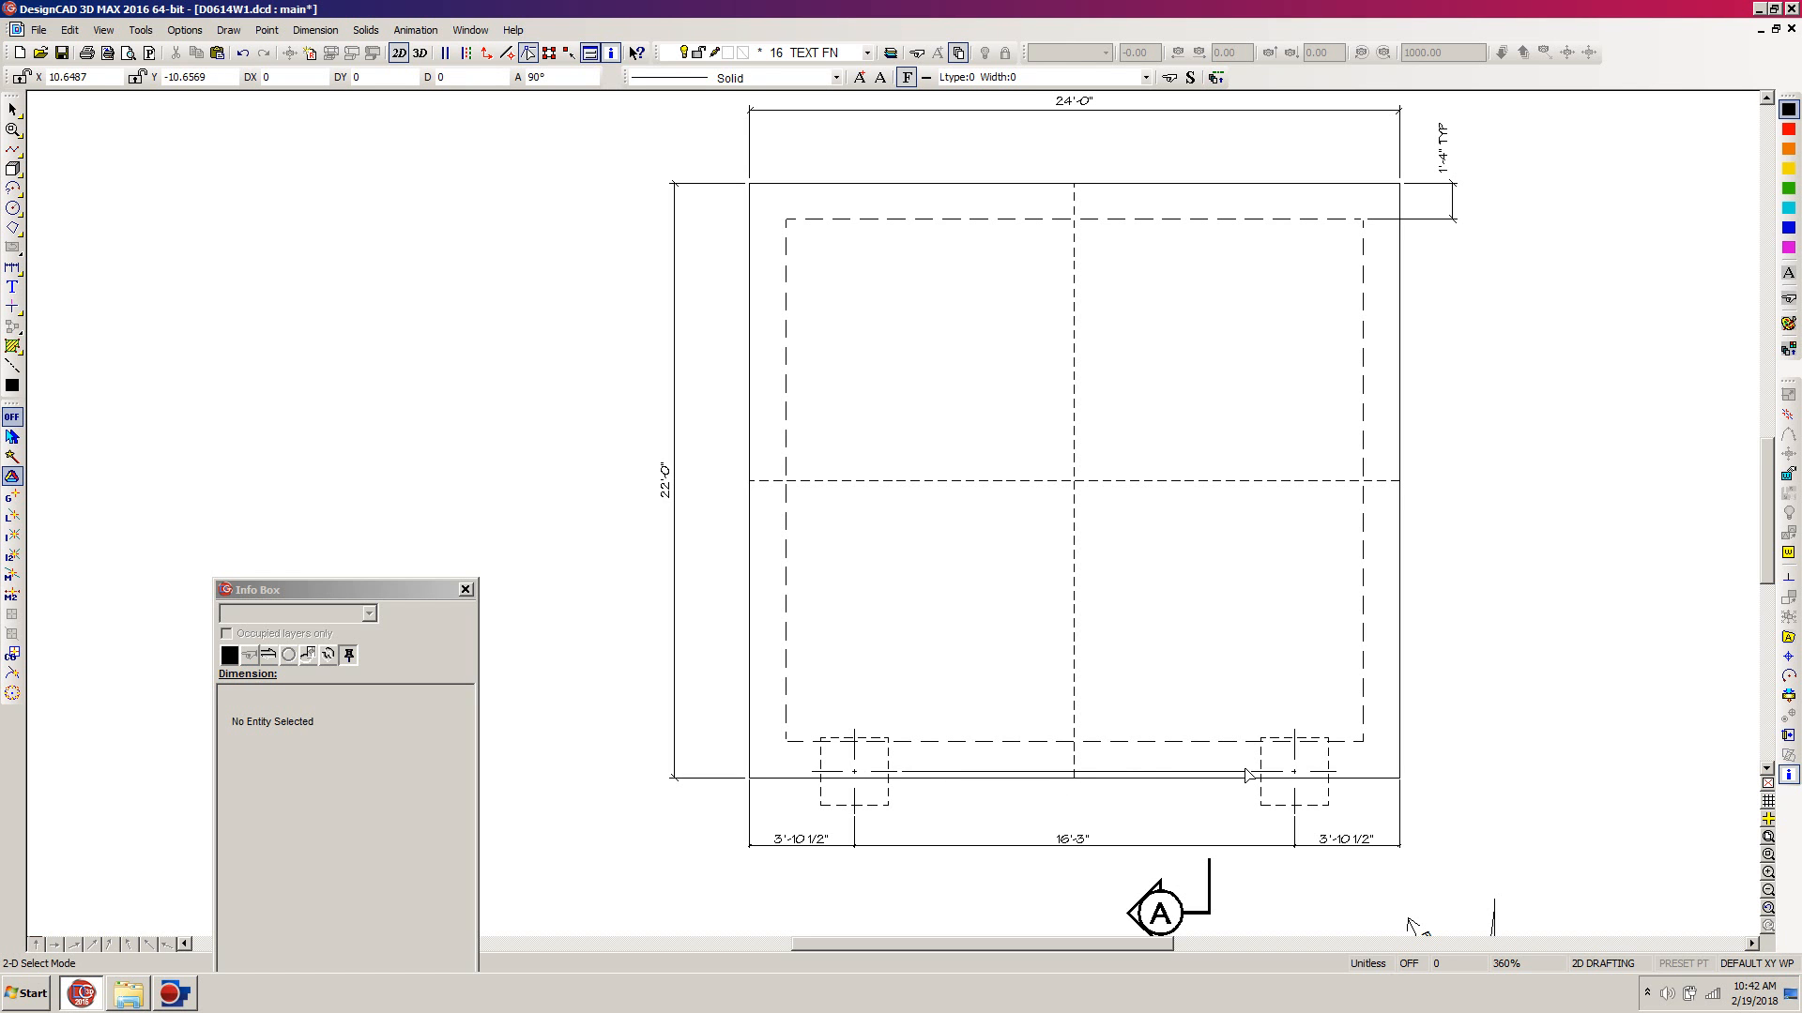
Give the line between the two footings the Center 2 line style, adjust its line scale, and deselect it.
click(1151, 770)
click(1150, 767)
drag(294, 599, 324, 279)
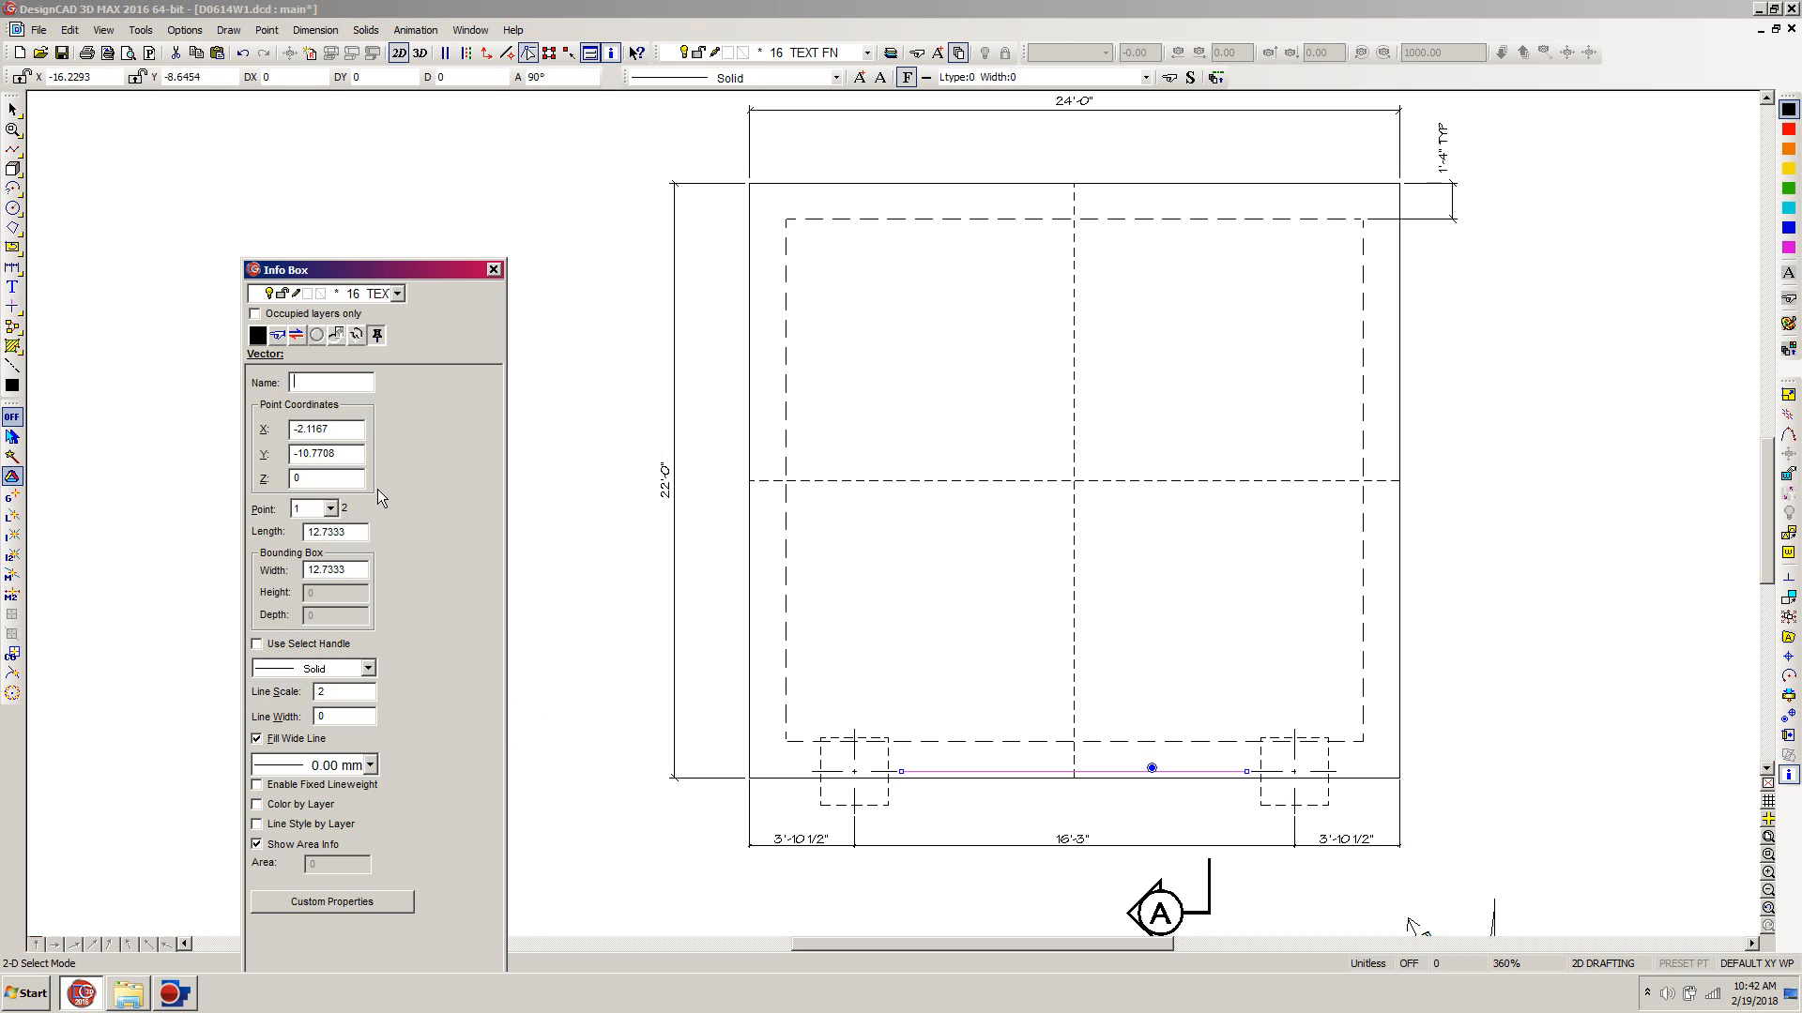
click(367, 669)
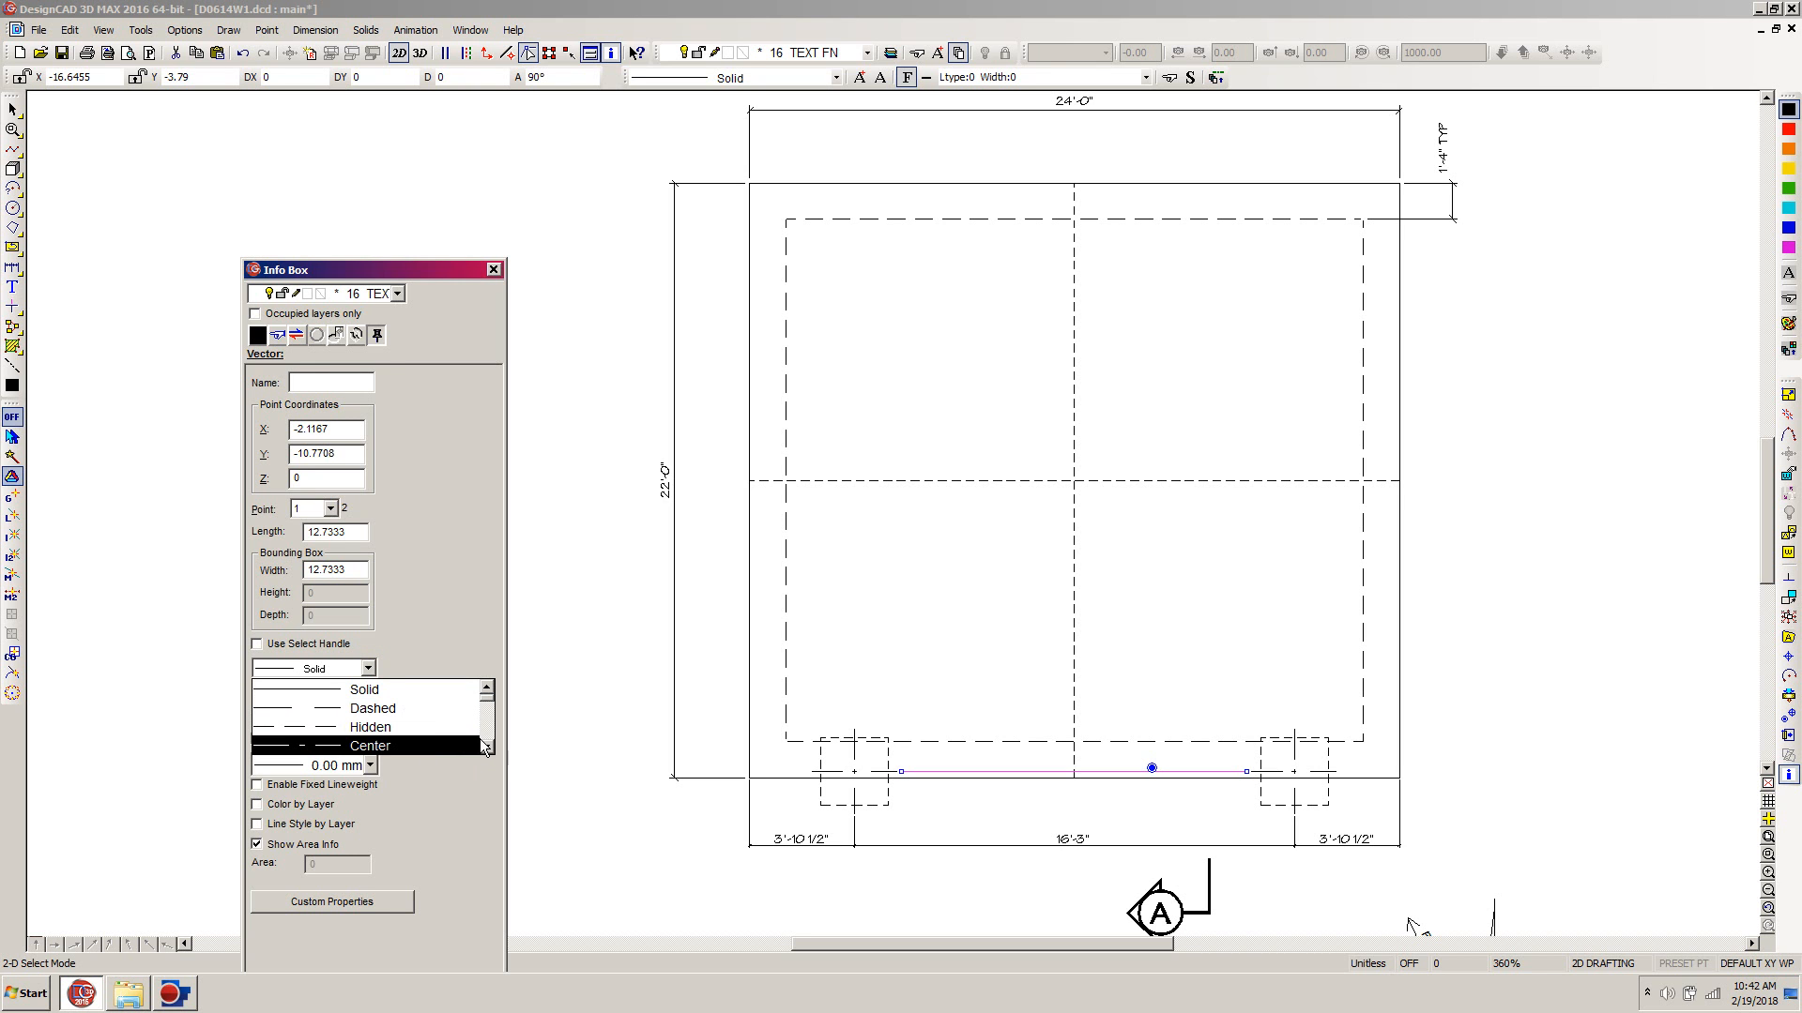
click(487, 746)
click(487, 746)
click(487, 746)
click(487, 746)
click(487, 746)
click(487, 746)
click(487, 746)
click(489, 747)
click(490, 748)
click(487, 747)
click(487, 747)
click(487, 747)
click(487, 747)
click(488, 747)
click(488, 747)
click(488, 747)
click(488, 746)
click(488, 748)
click(488, 748)
click(488, 748)
click(488, 747)
click(487, 748)
click(488, 748)
click(488, 748)
click(488, 748)
click(488, 748)
click(488, 747)
click(488, 747)
click(488, 748)
click(487, 748)
click(486, 748)
click(486, 748)
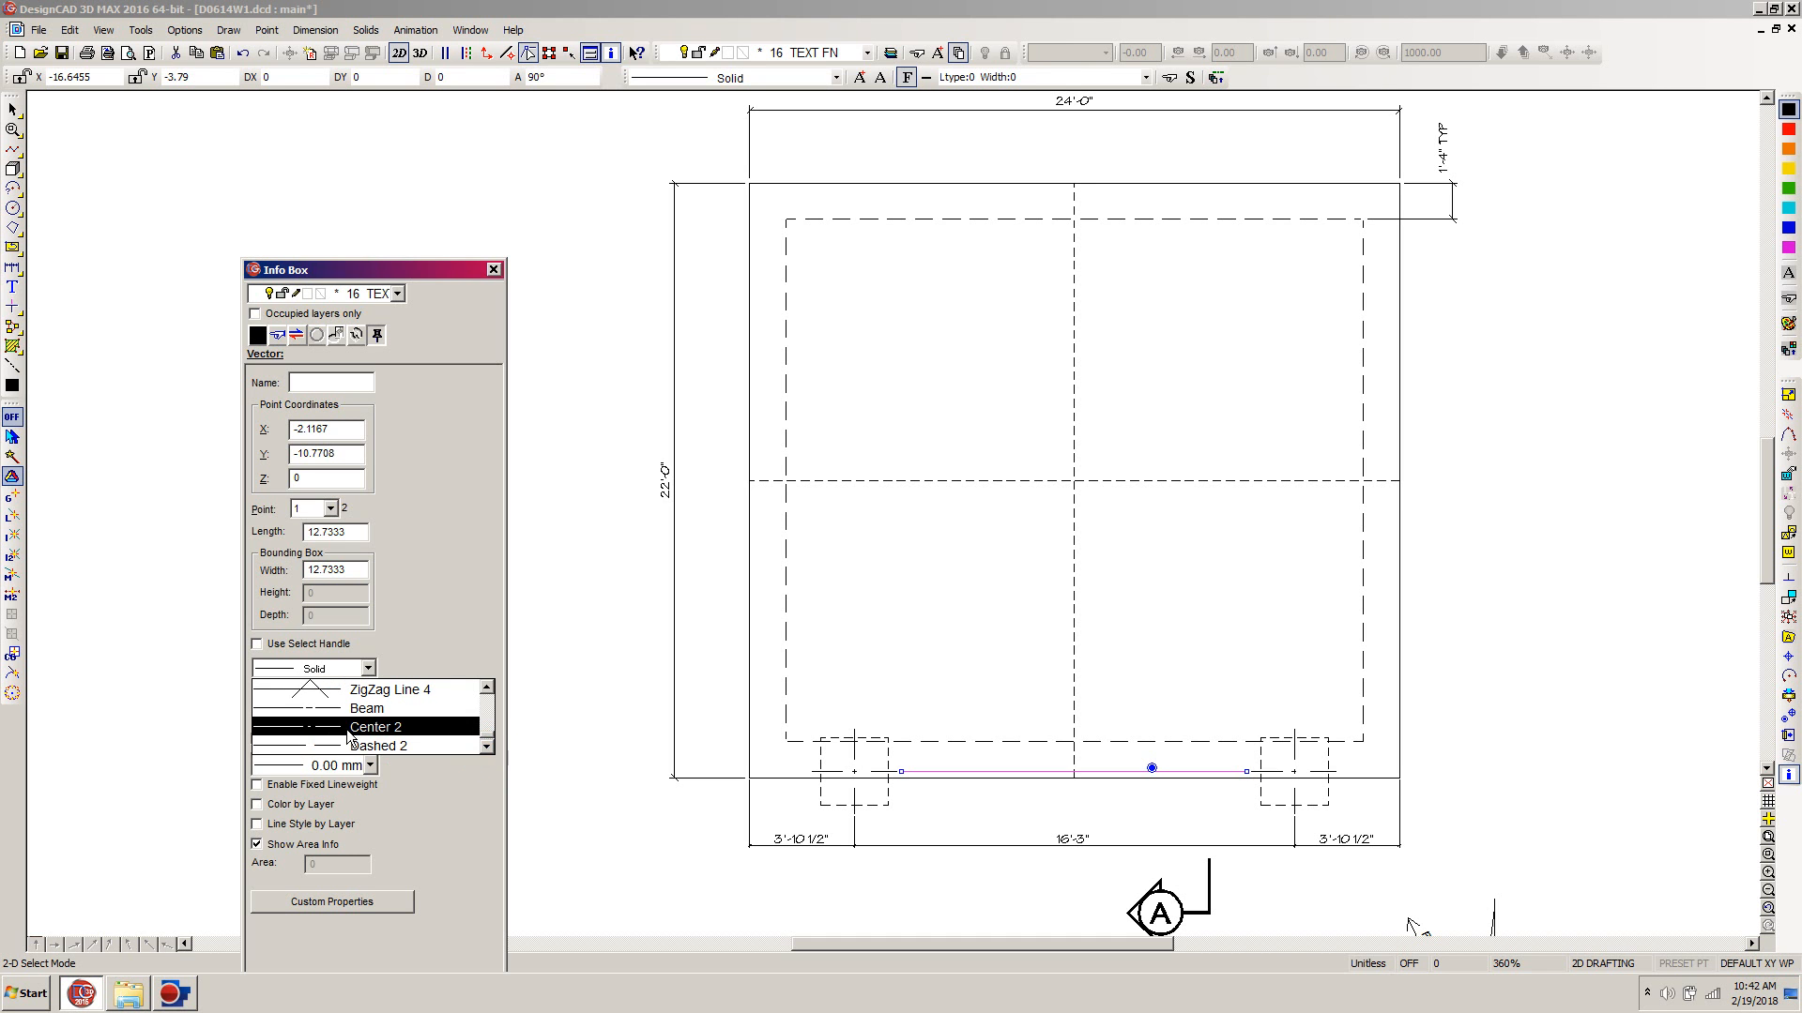
click(347, 729)
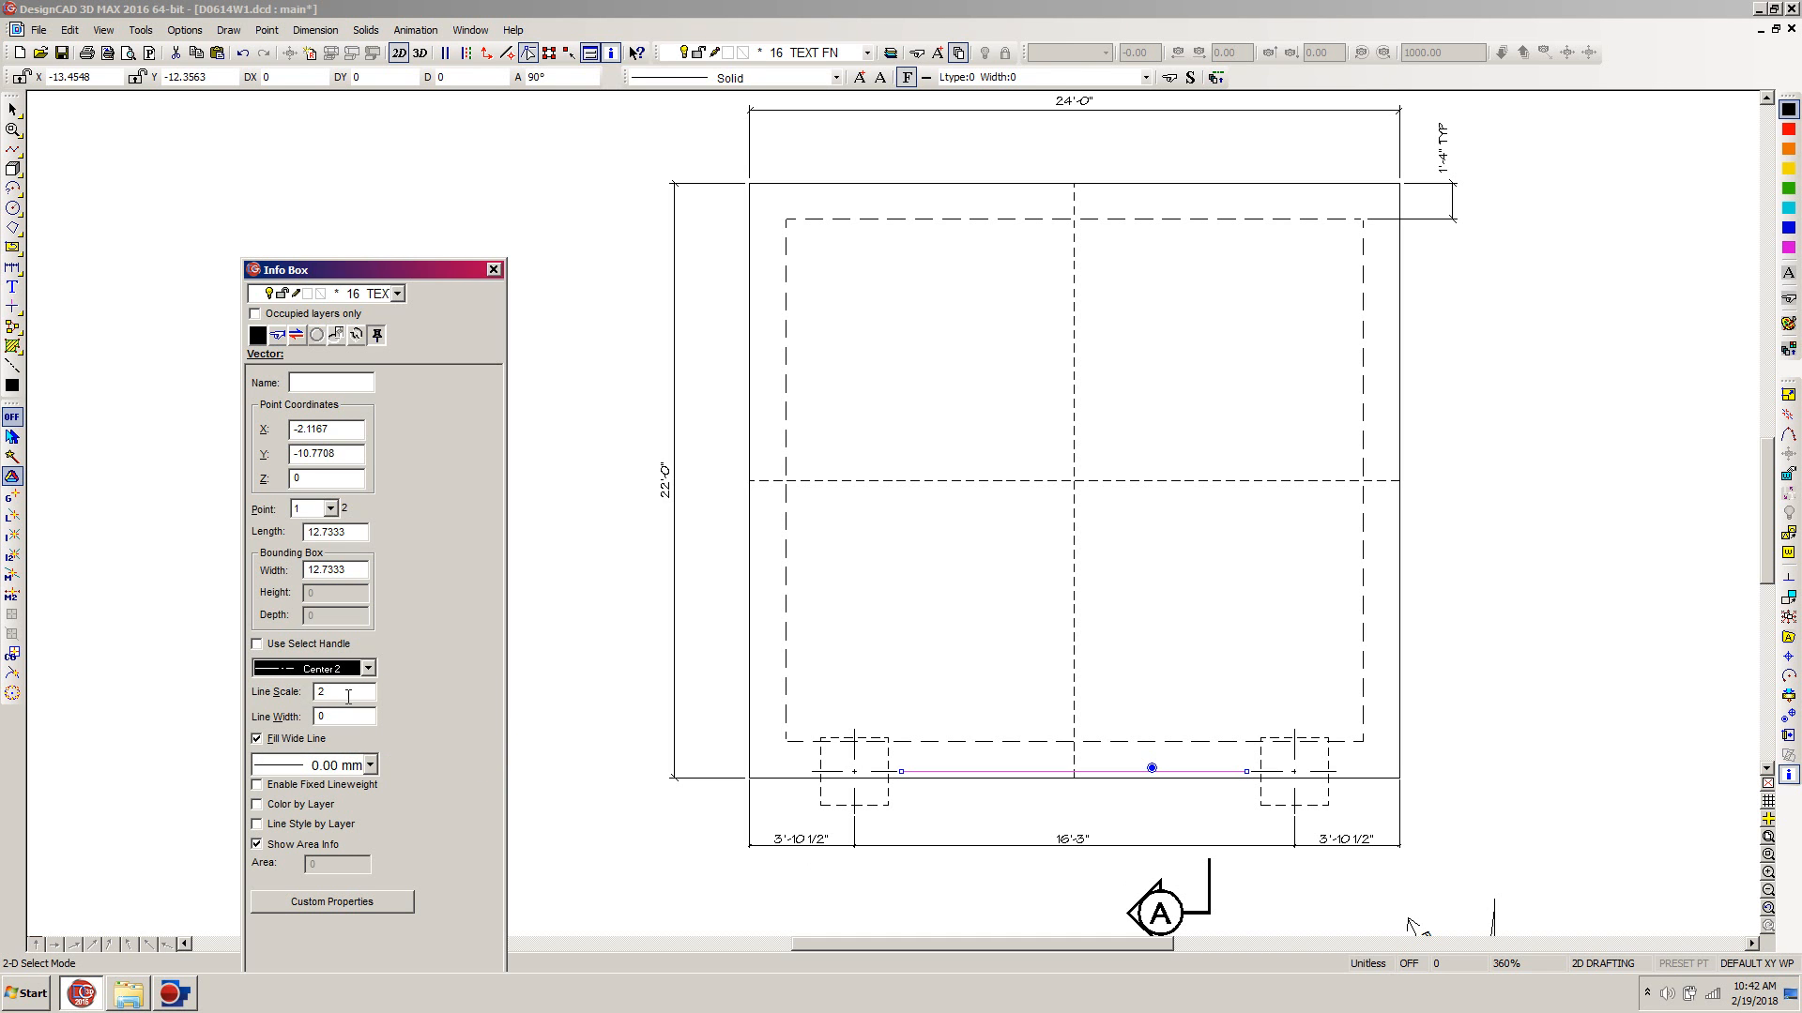
click(346, 696)
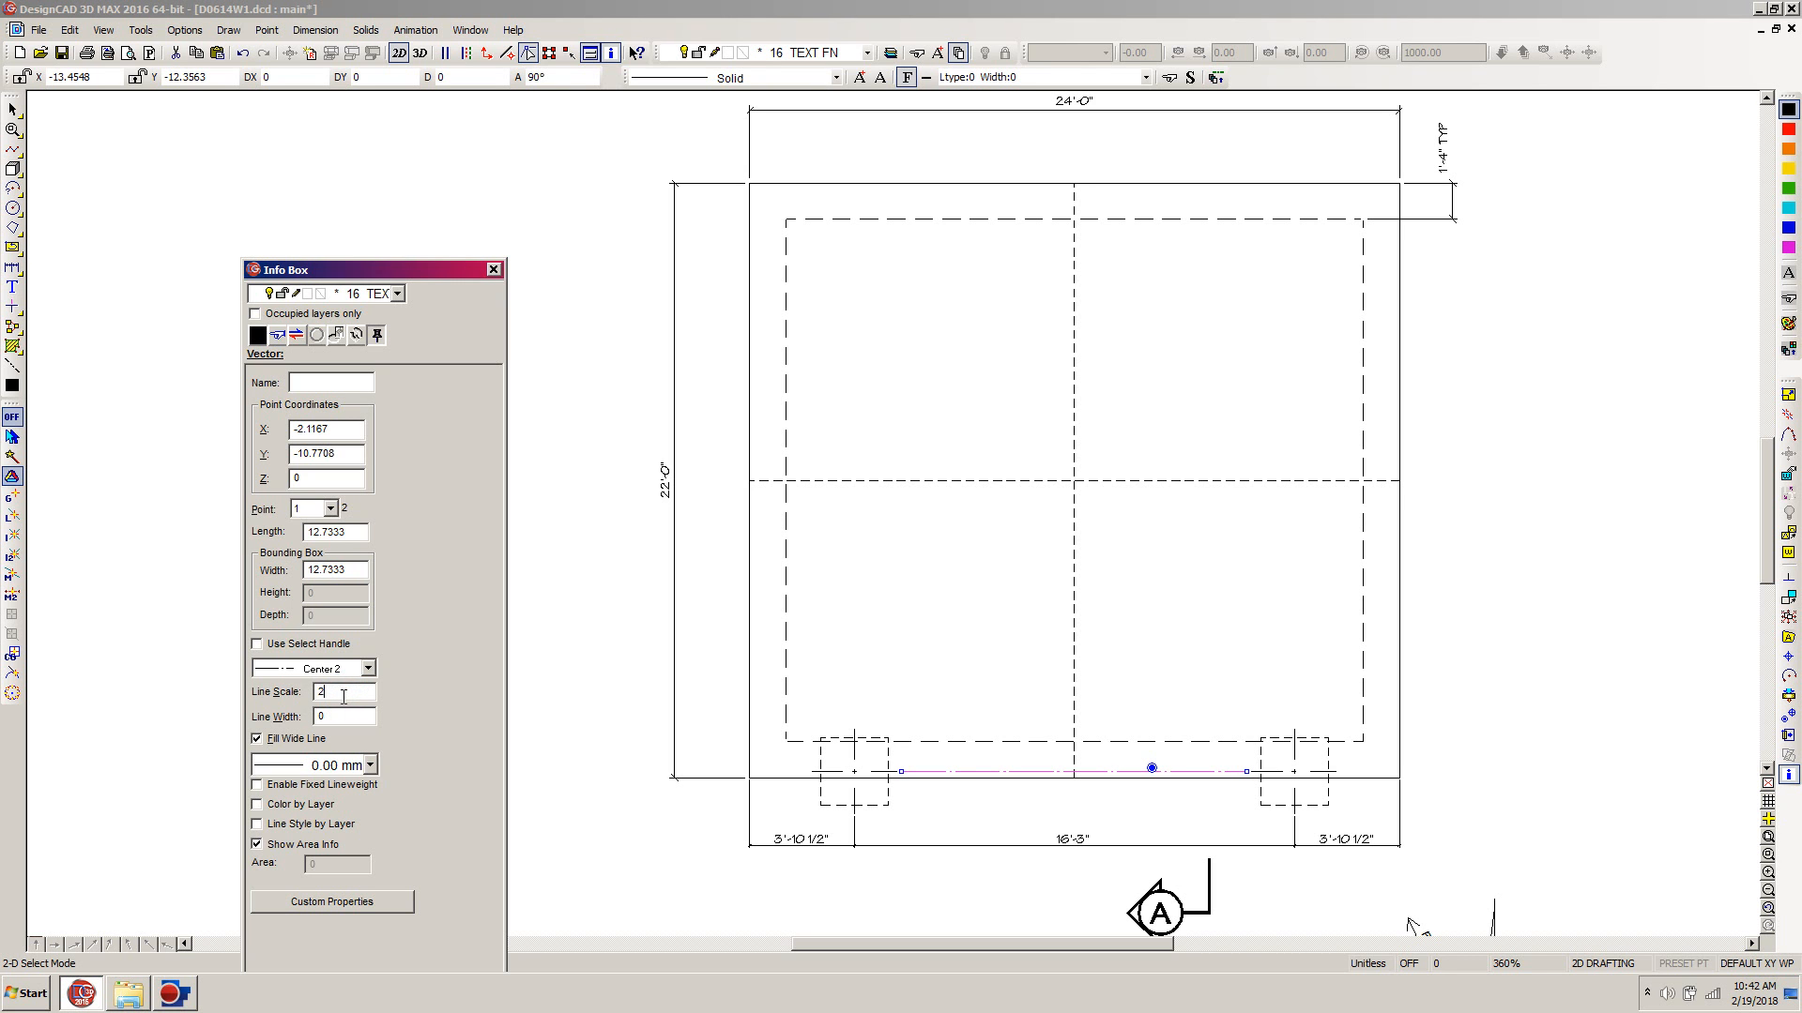
double_click(340, 696)
click(957, 645)
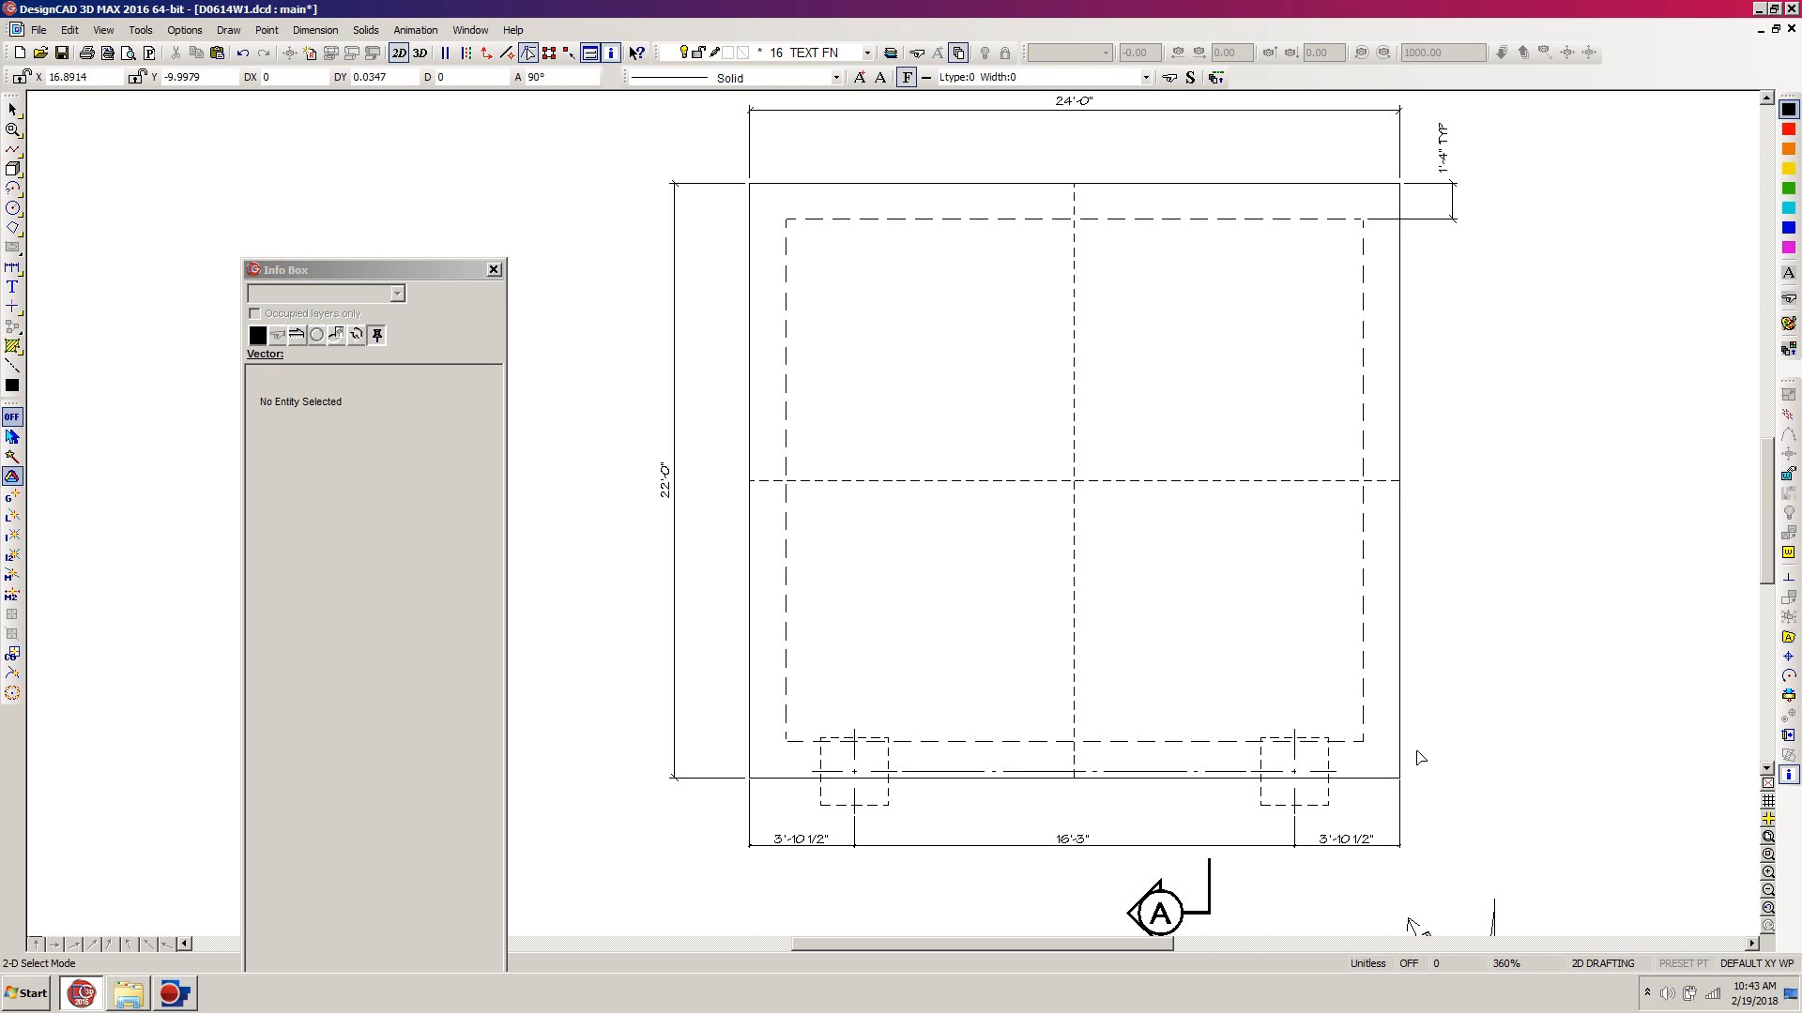
Dimension the vertical offset between the foundation's lower-right corner and the footing centerline, placing it outside the right edge, and save the drawing.
key(d)
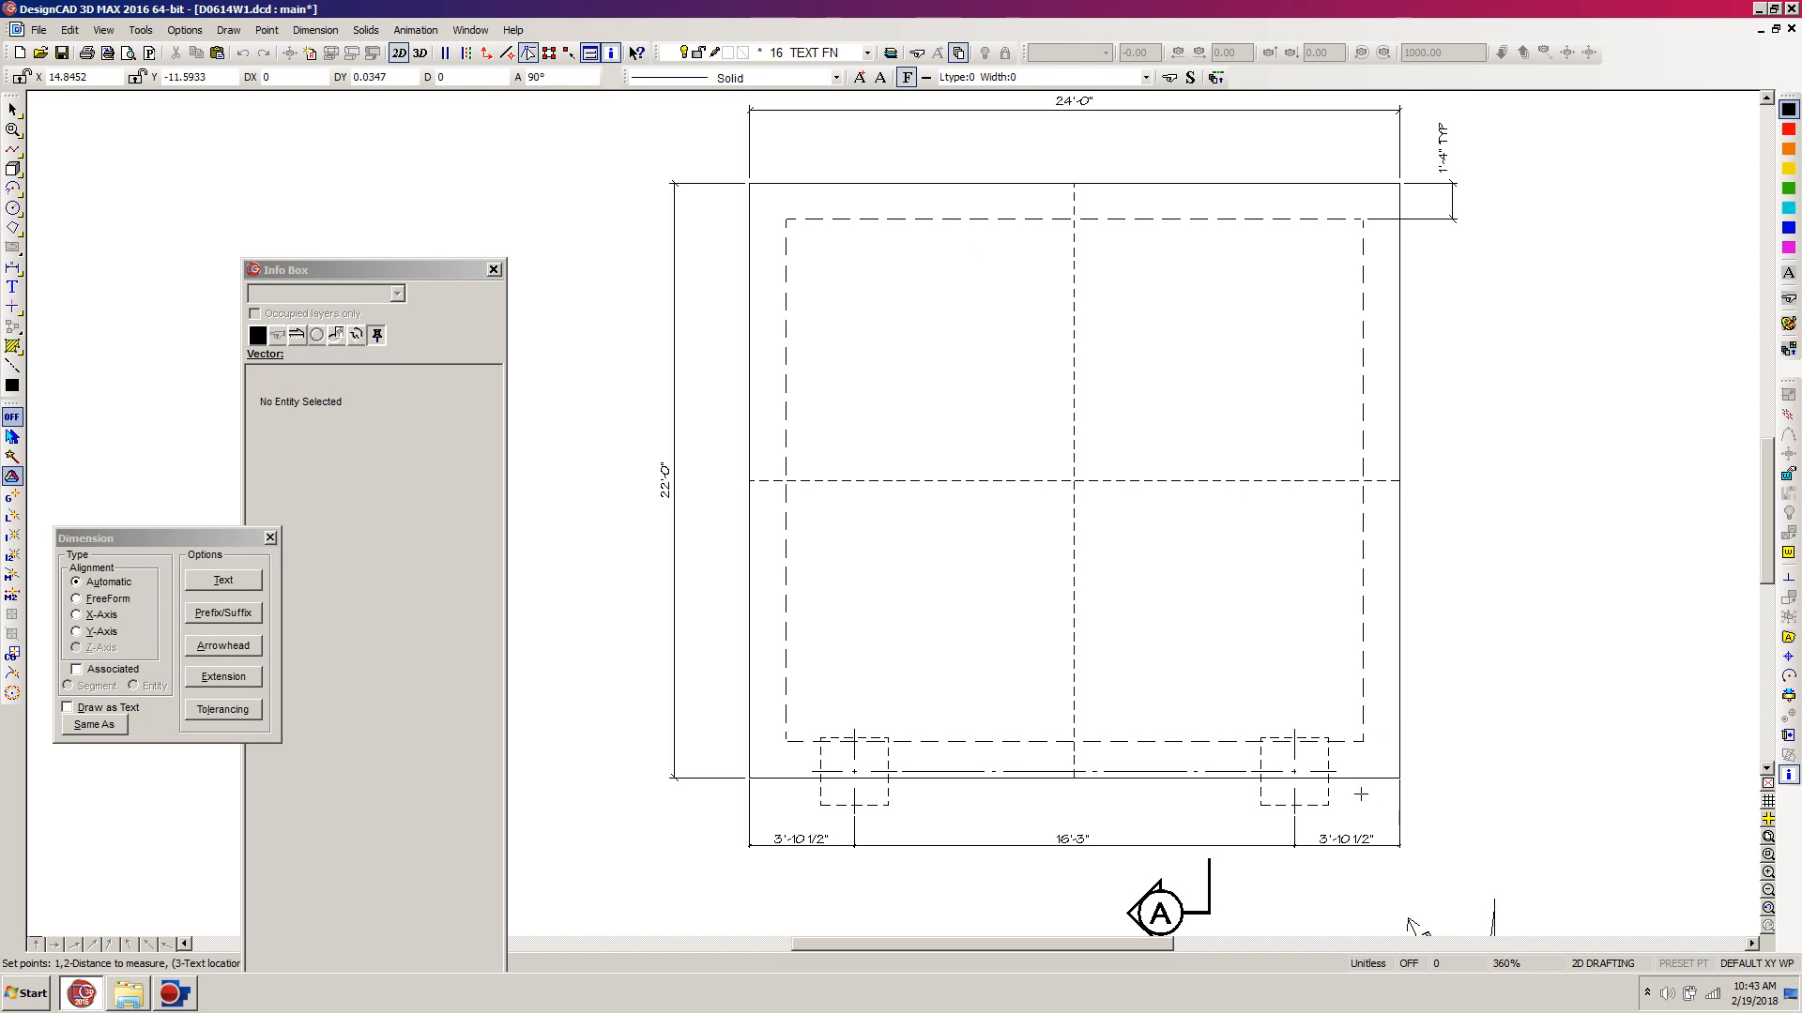
click(1405, 774)
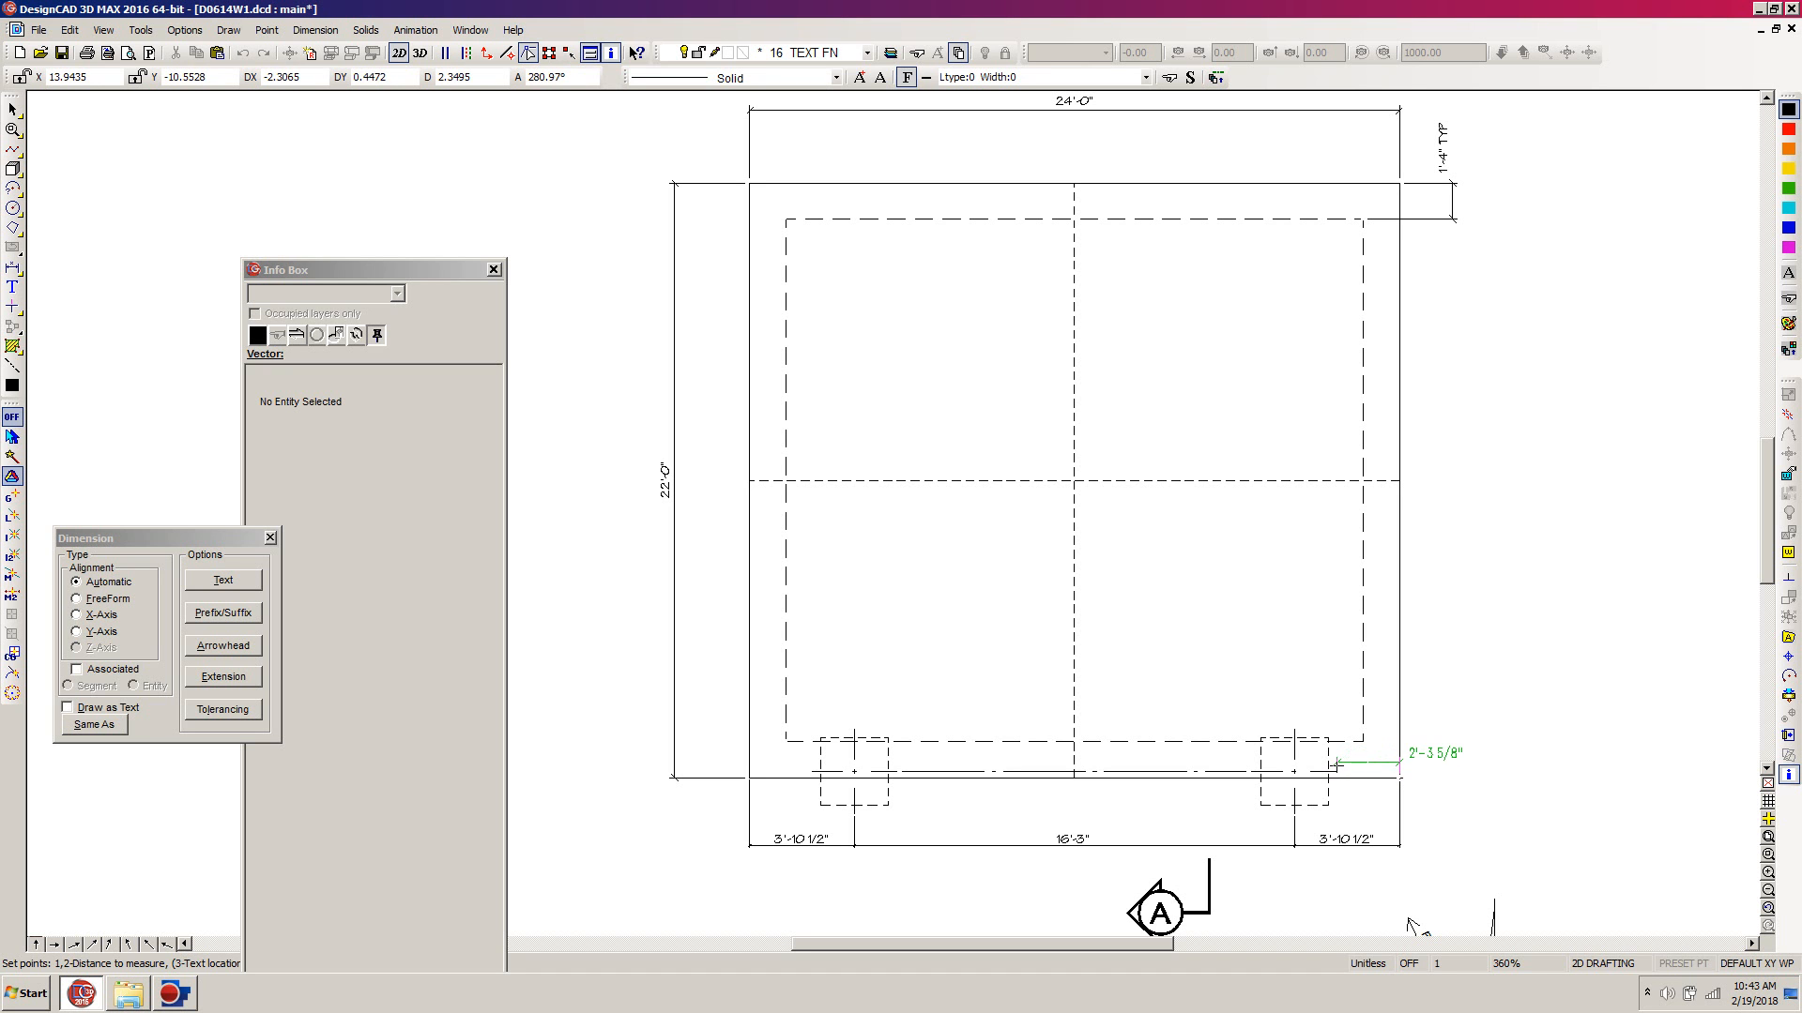
click(1336, 771)
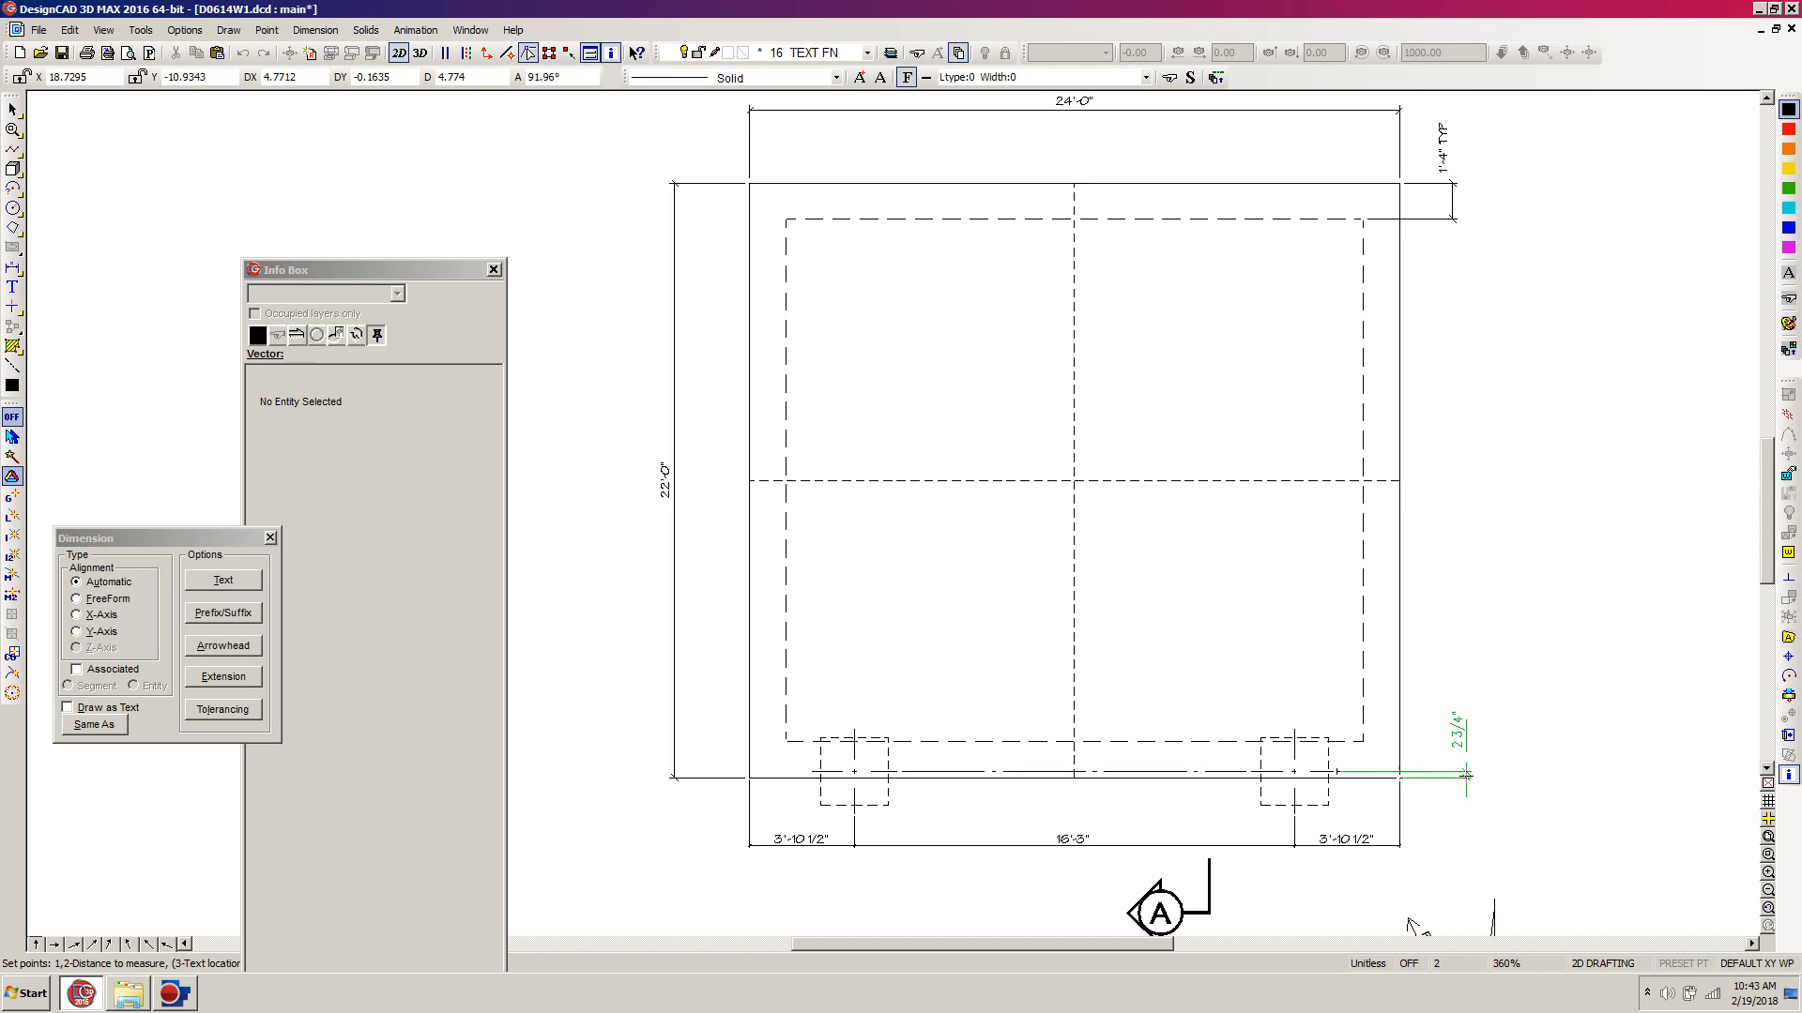
click(1463, 773)
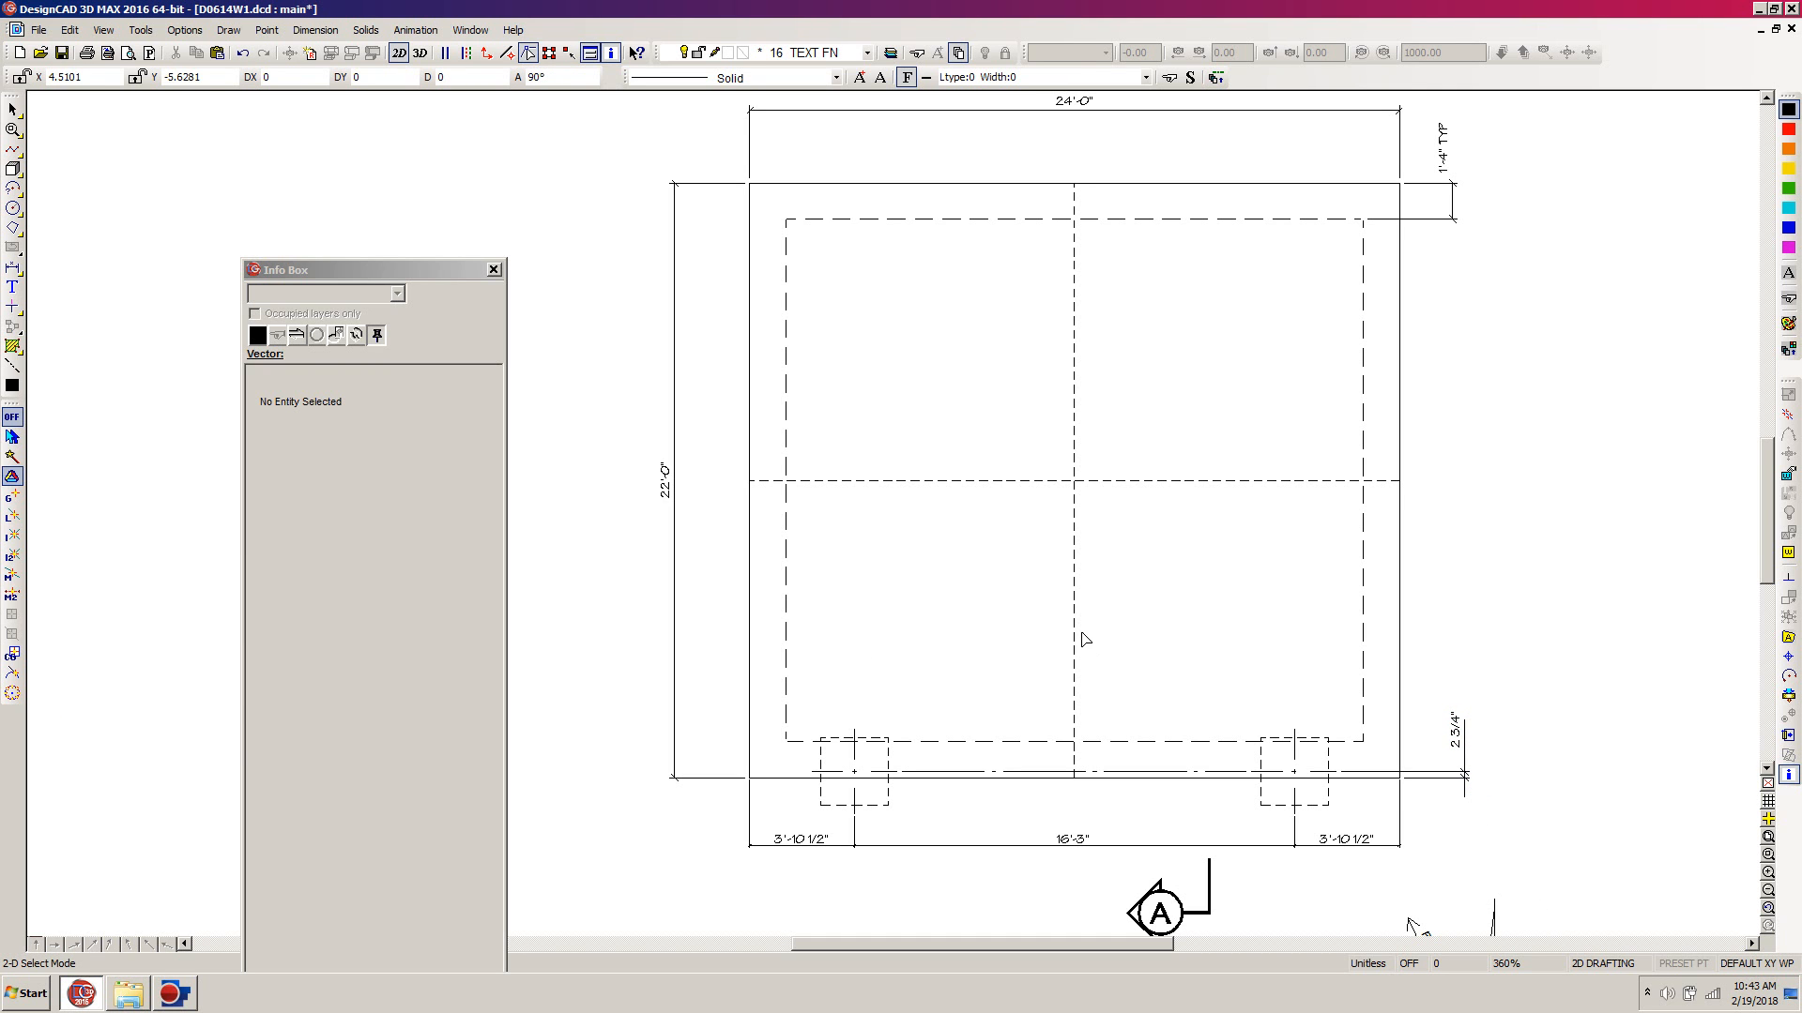
scroll(1060, 599, down, 1)
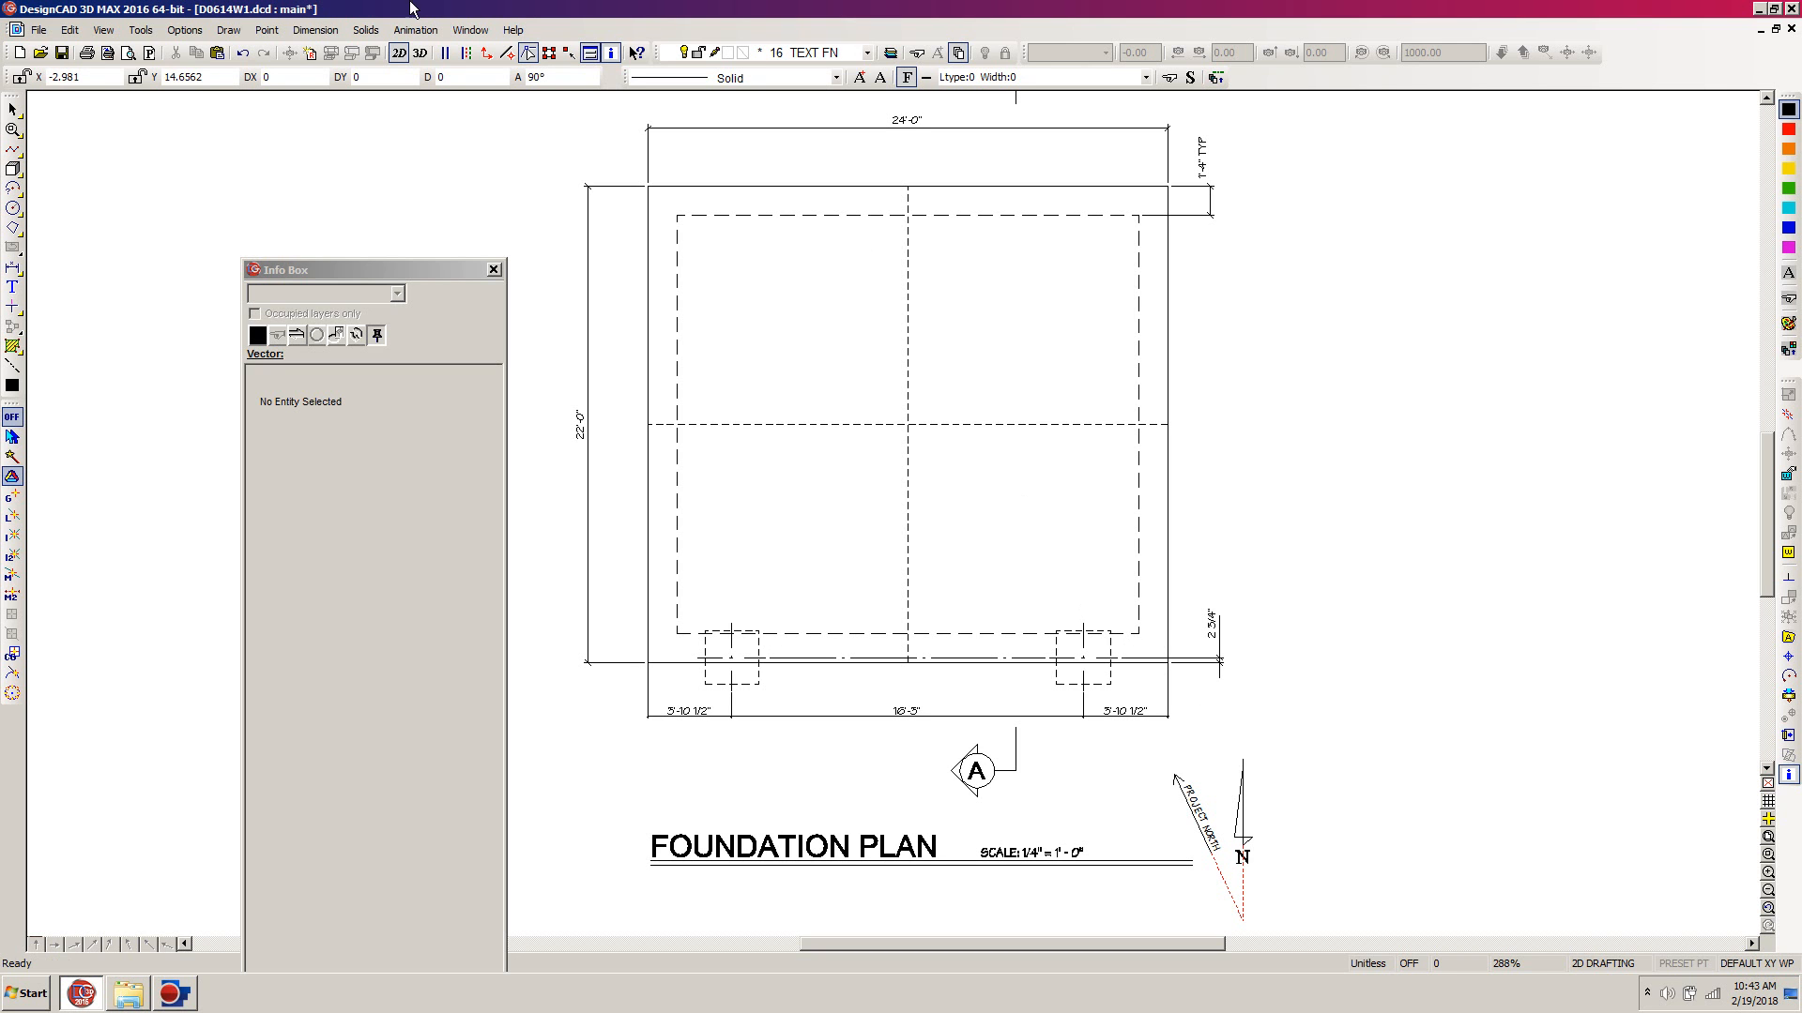
click(62, 53)
Copy the footings, center marks, centerline, lower dimensions and 1'-4" TYP dimension, with the selection handle at the foundation's upper-right corner.
mouse_move(1267, 563)
mouse_down()
mouse_move(1210, 601)
mouse_move(694, 677)
mouse_move(615, 744)
mouse_up()
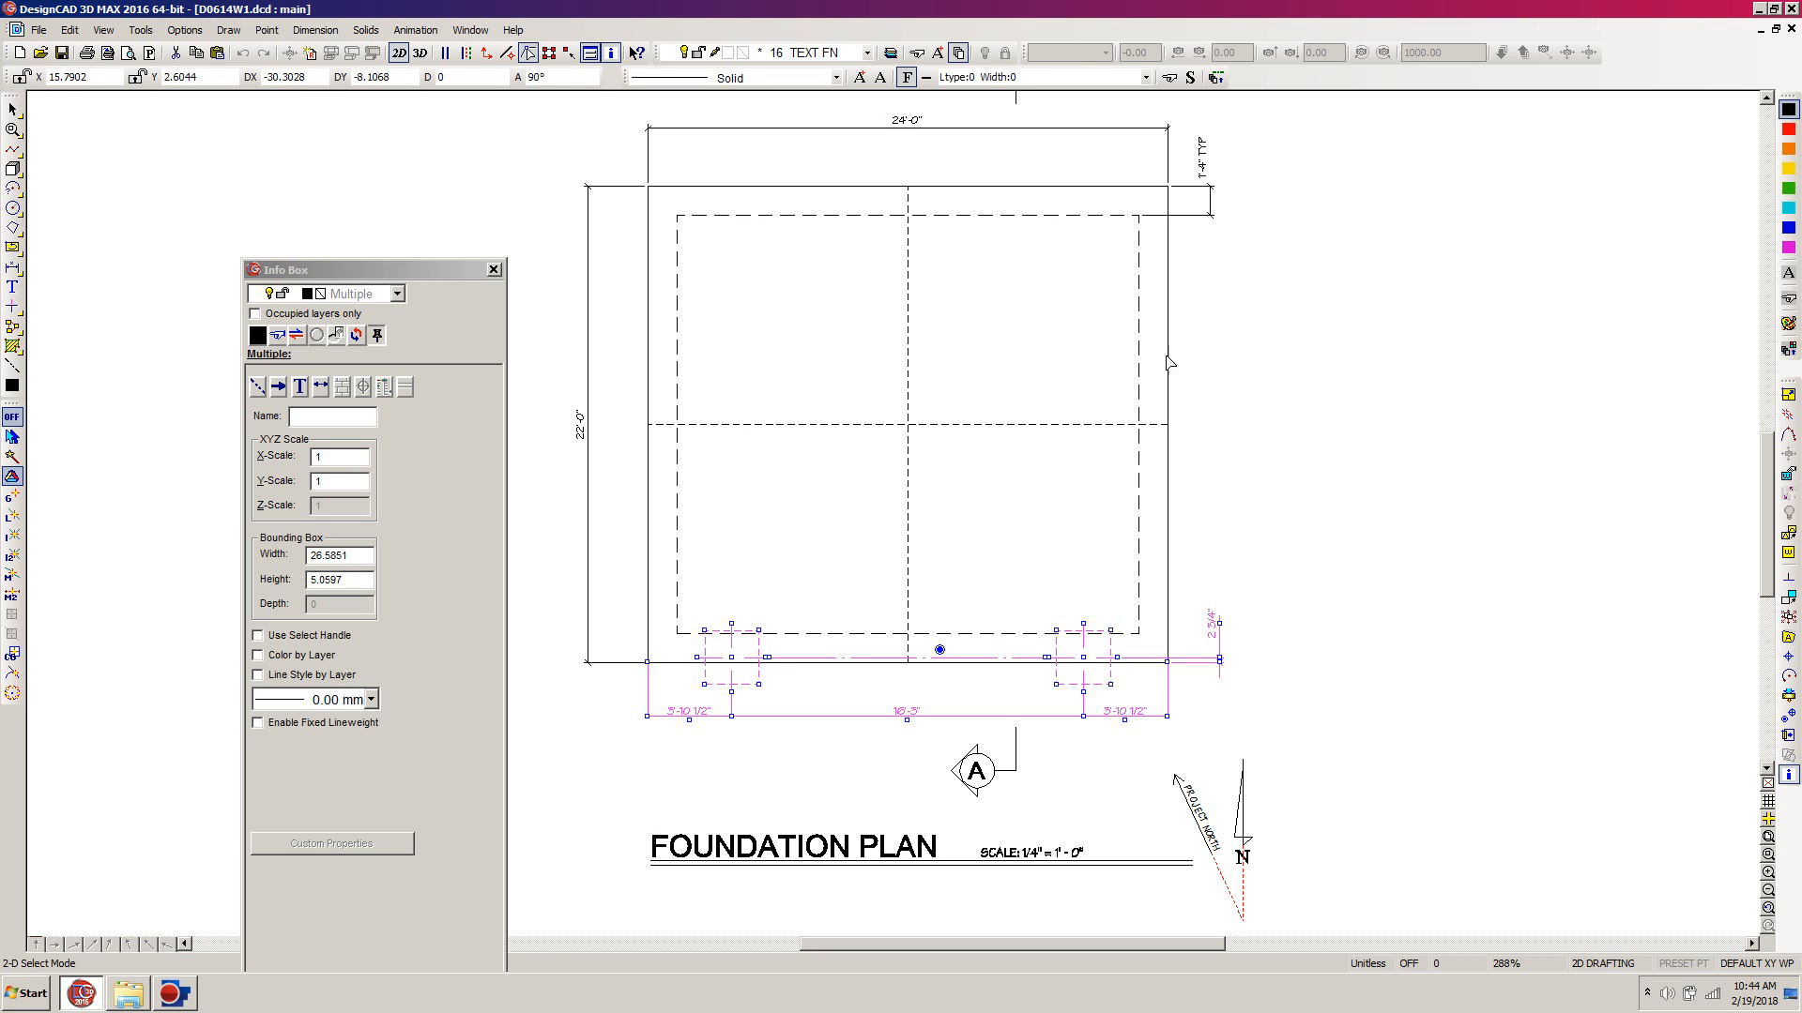
shift+click(1212, 180)
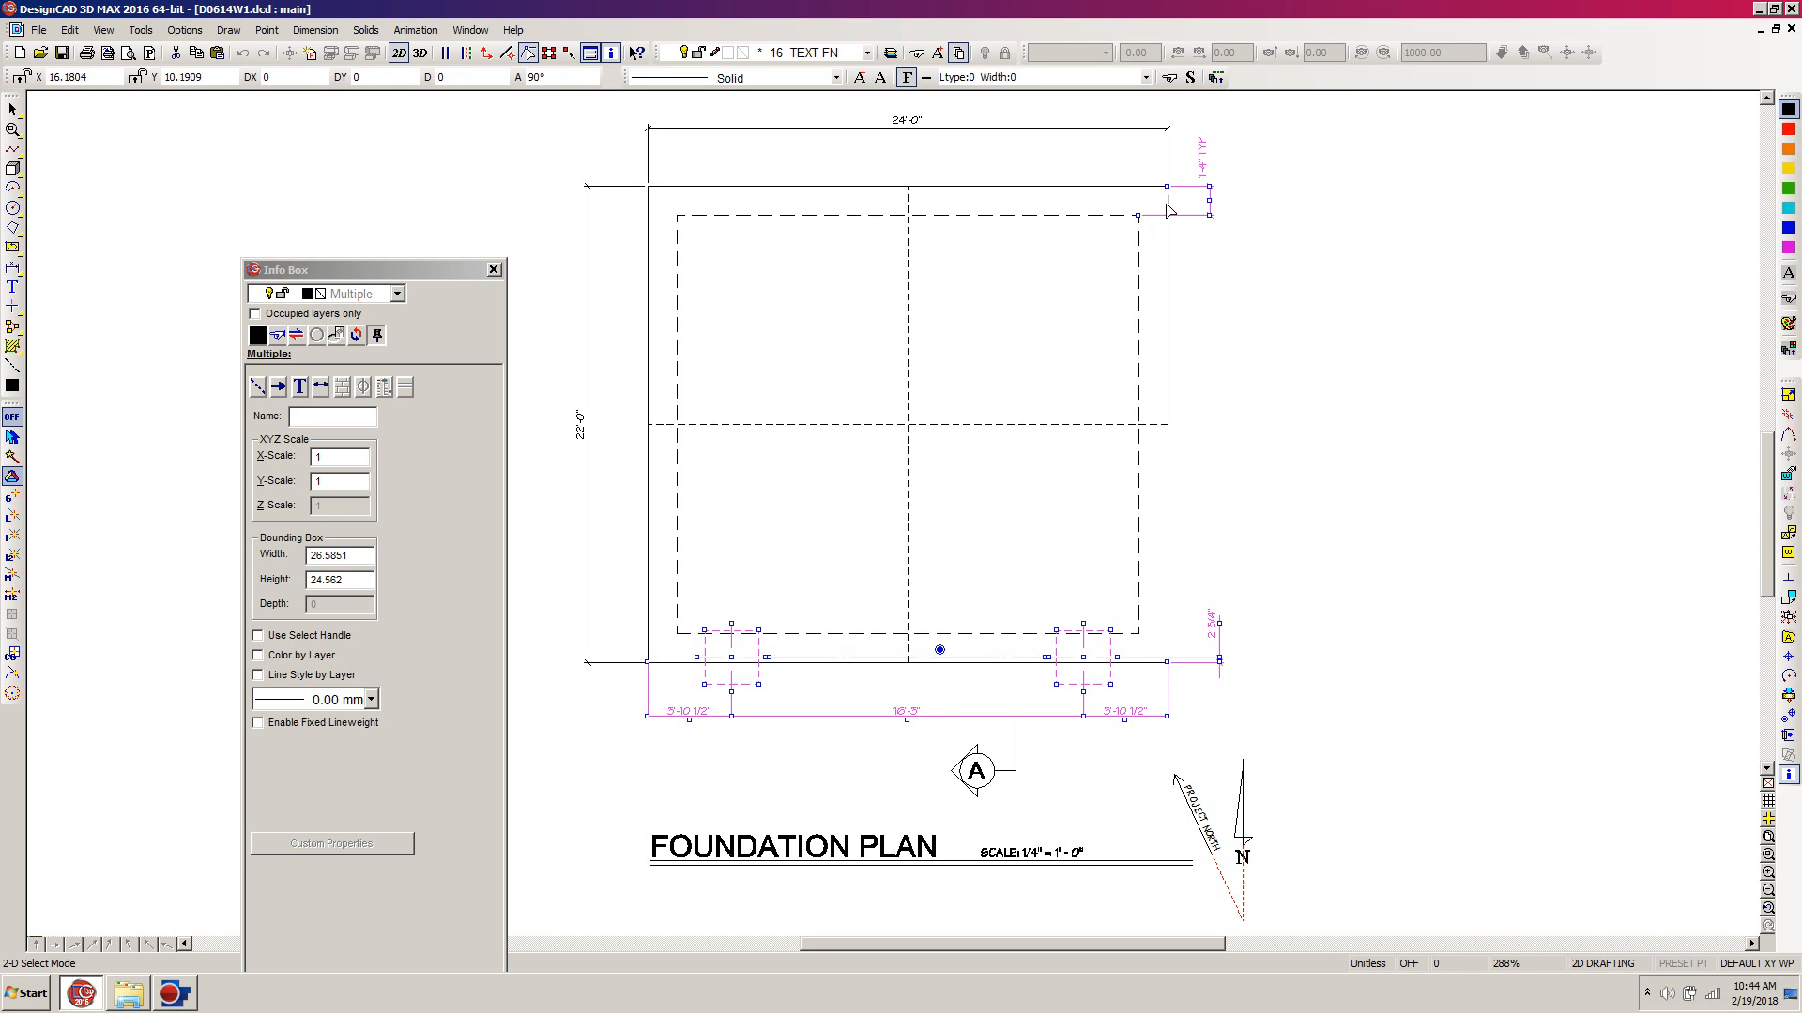
click(1789, 717)
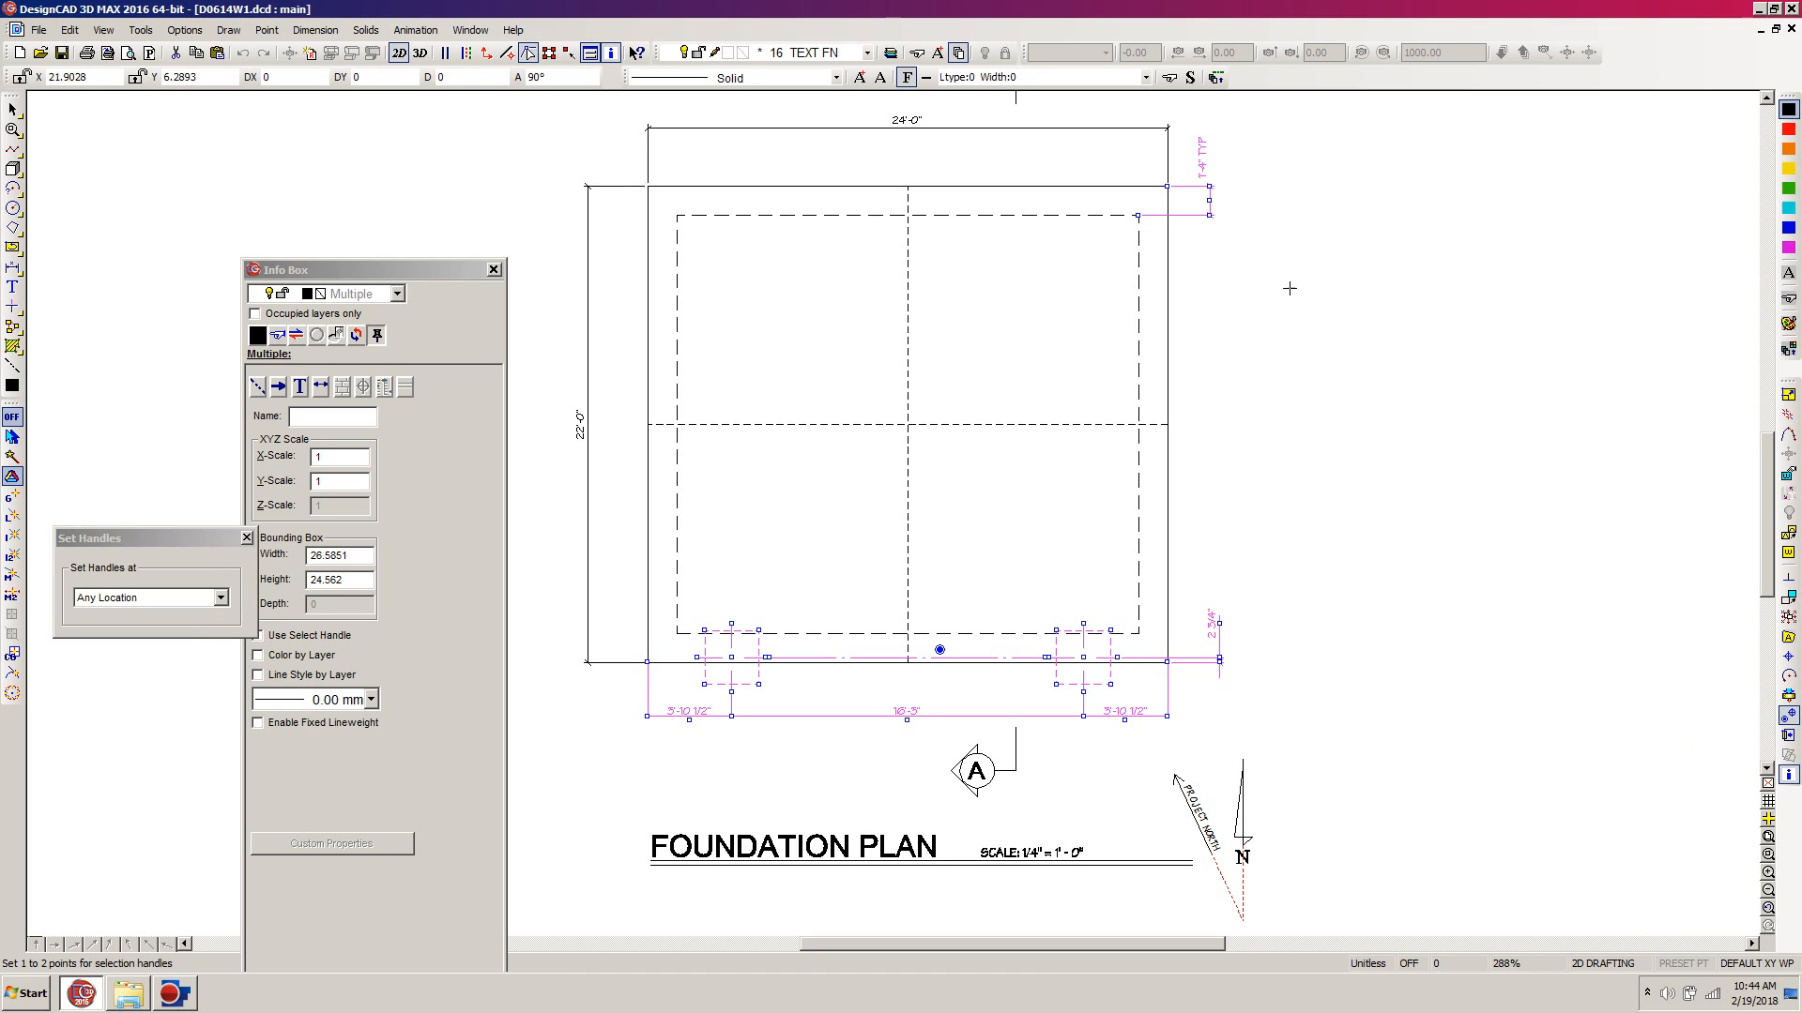
click(1164, 187)
key(Return)
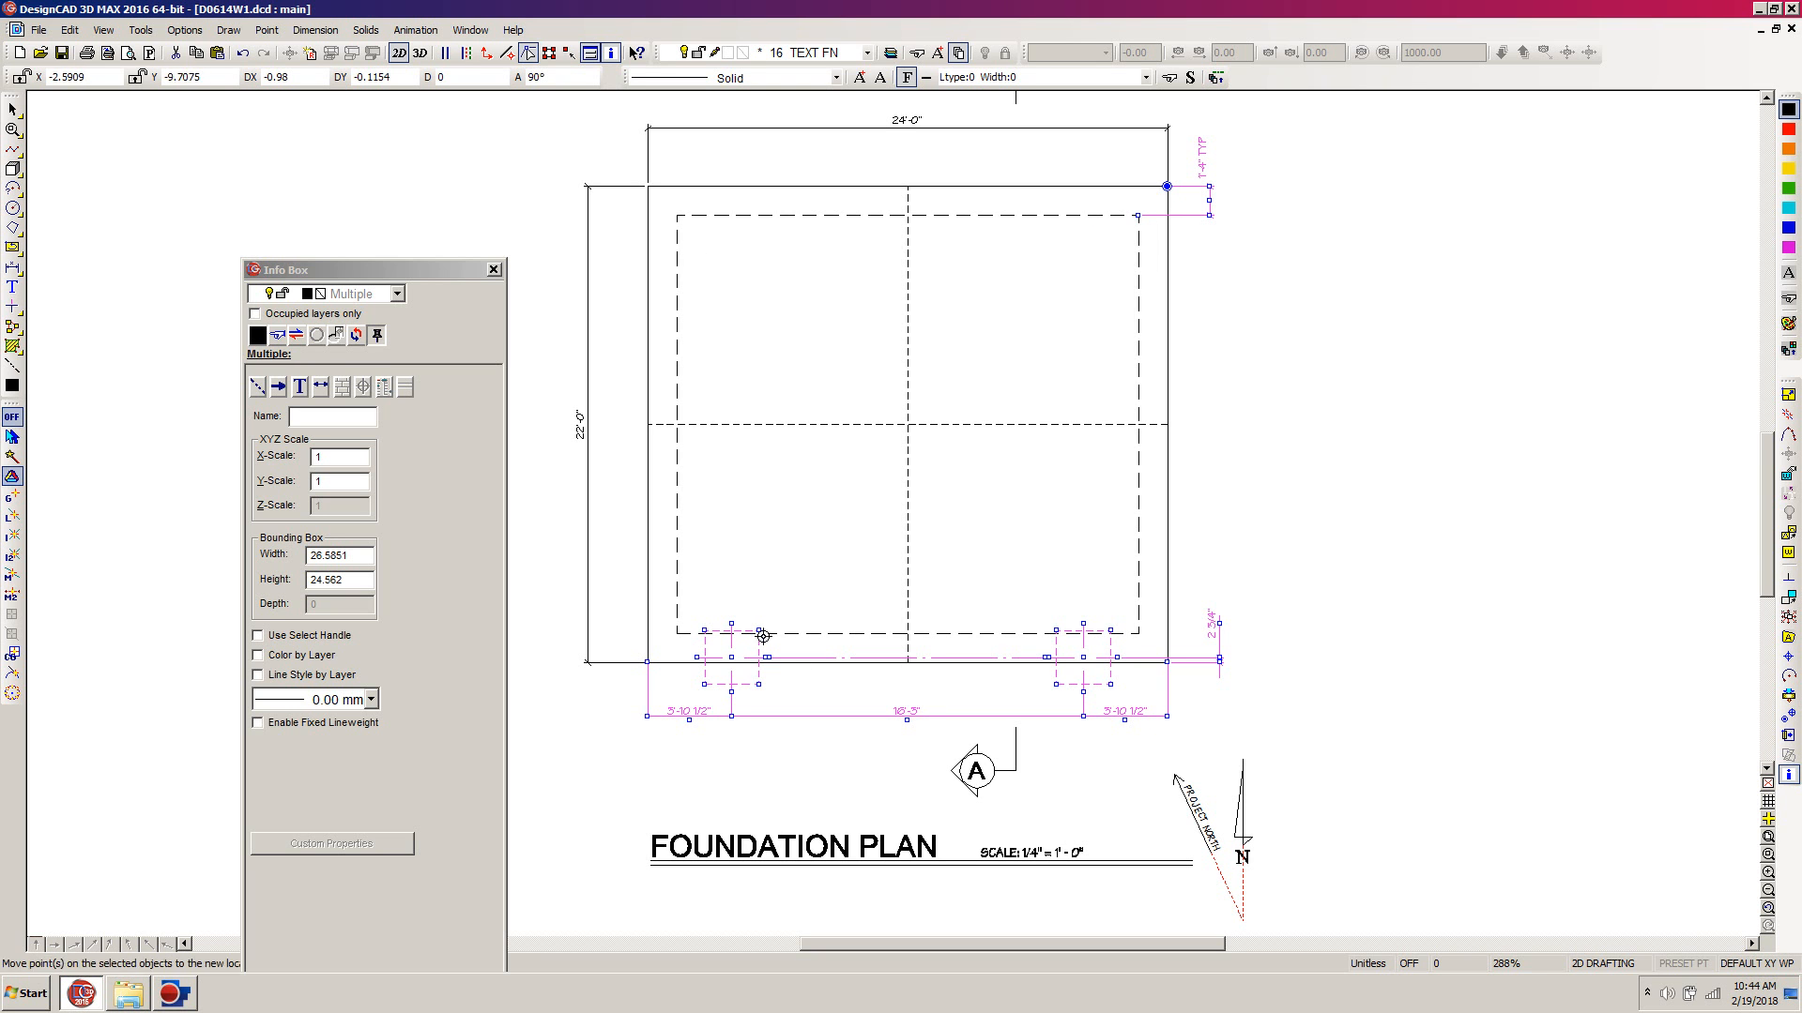
click(1169, 185)
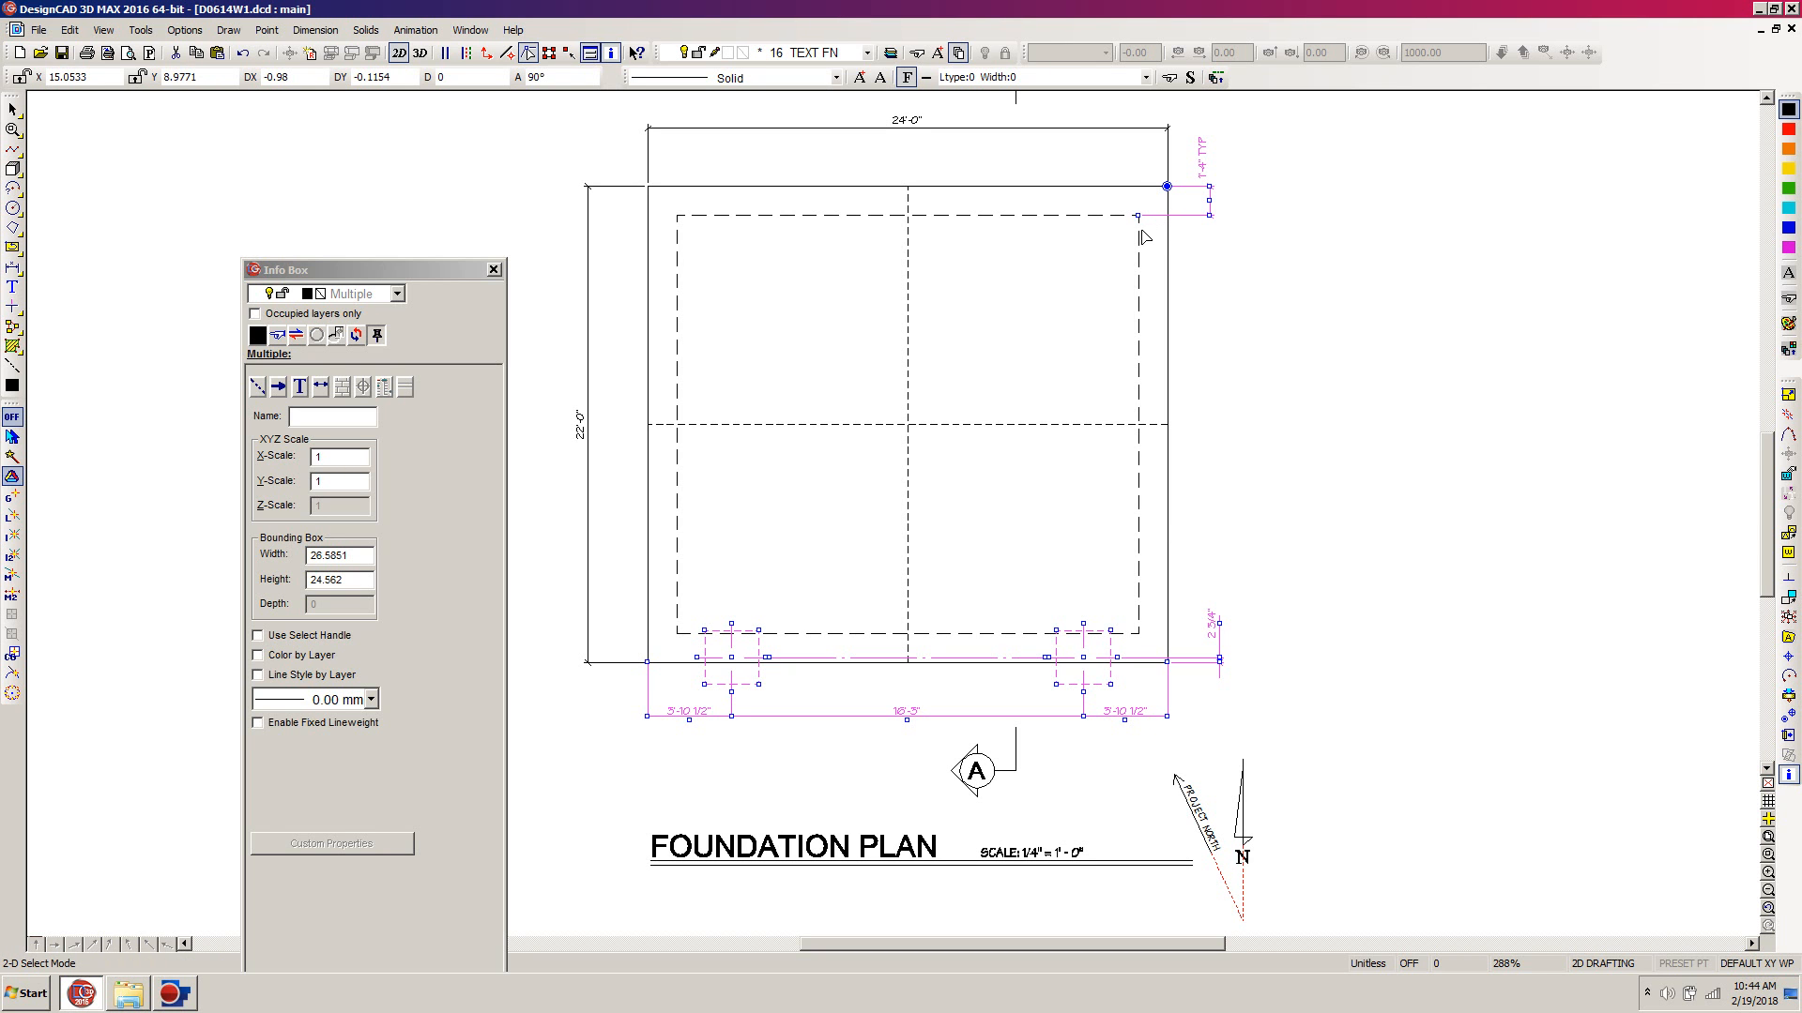
Switch to the D0614W1 A2 drawing and delete the TYP dimension below the foundation plan's lower-left corner.
click(471, 30)
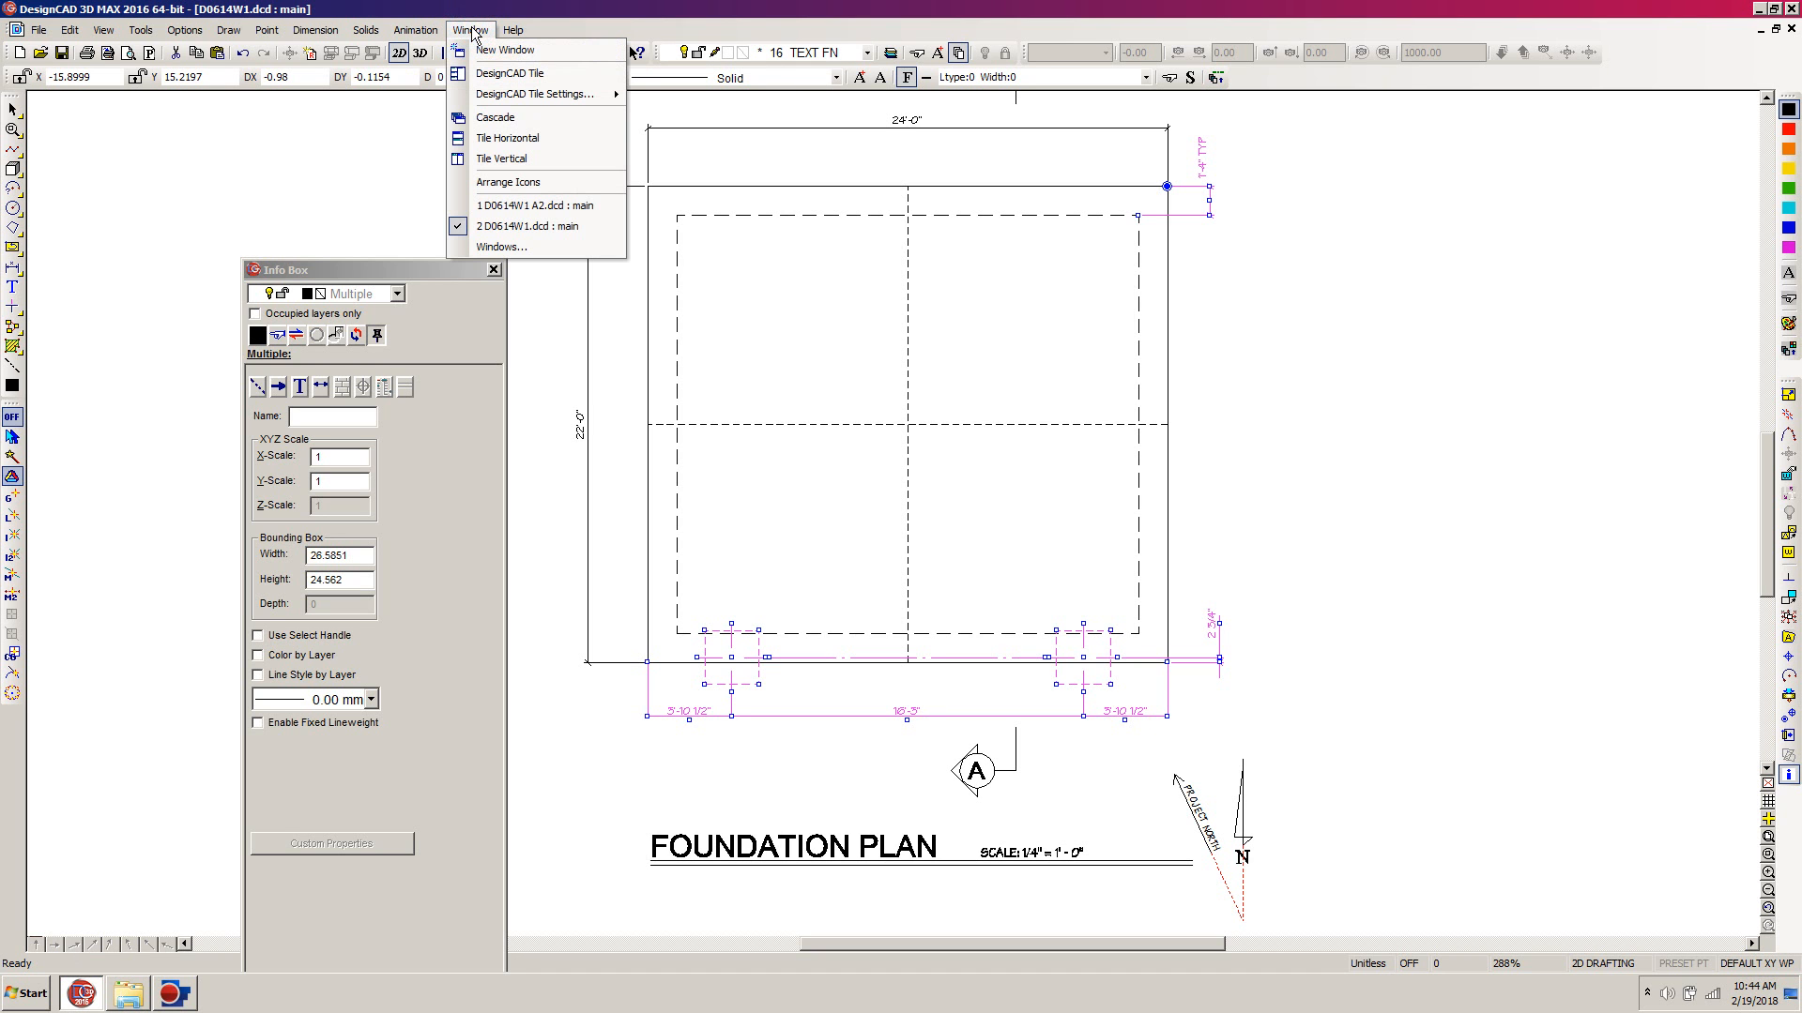
click(512, 206)
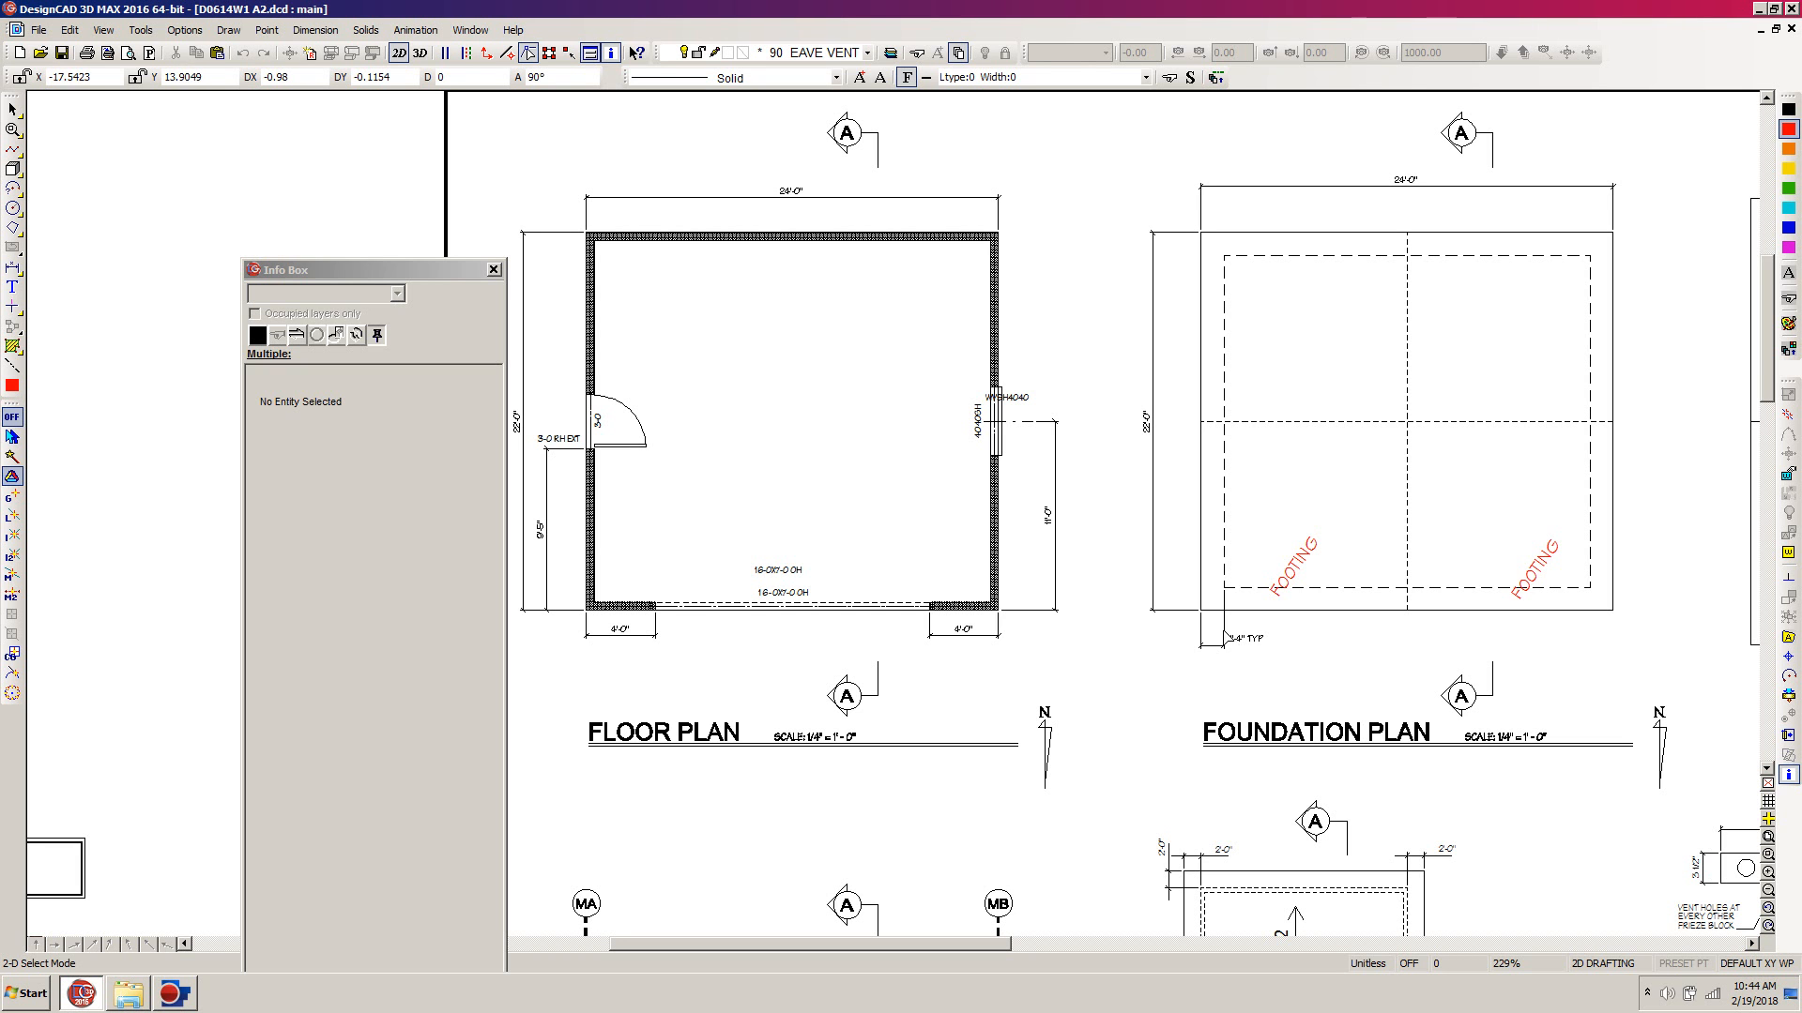
click(1216, 644)
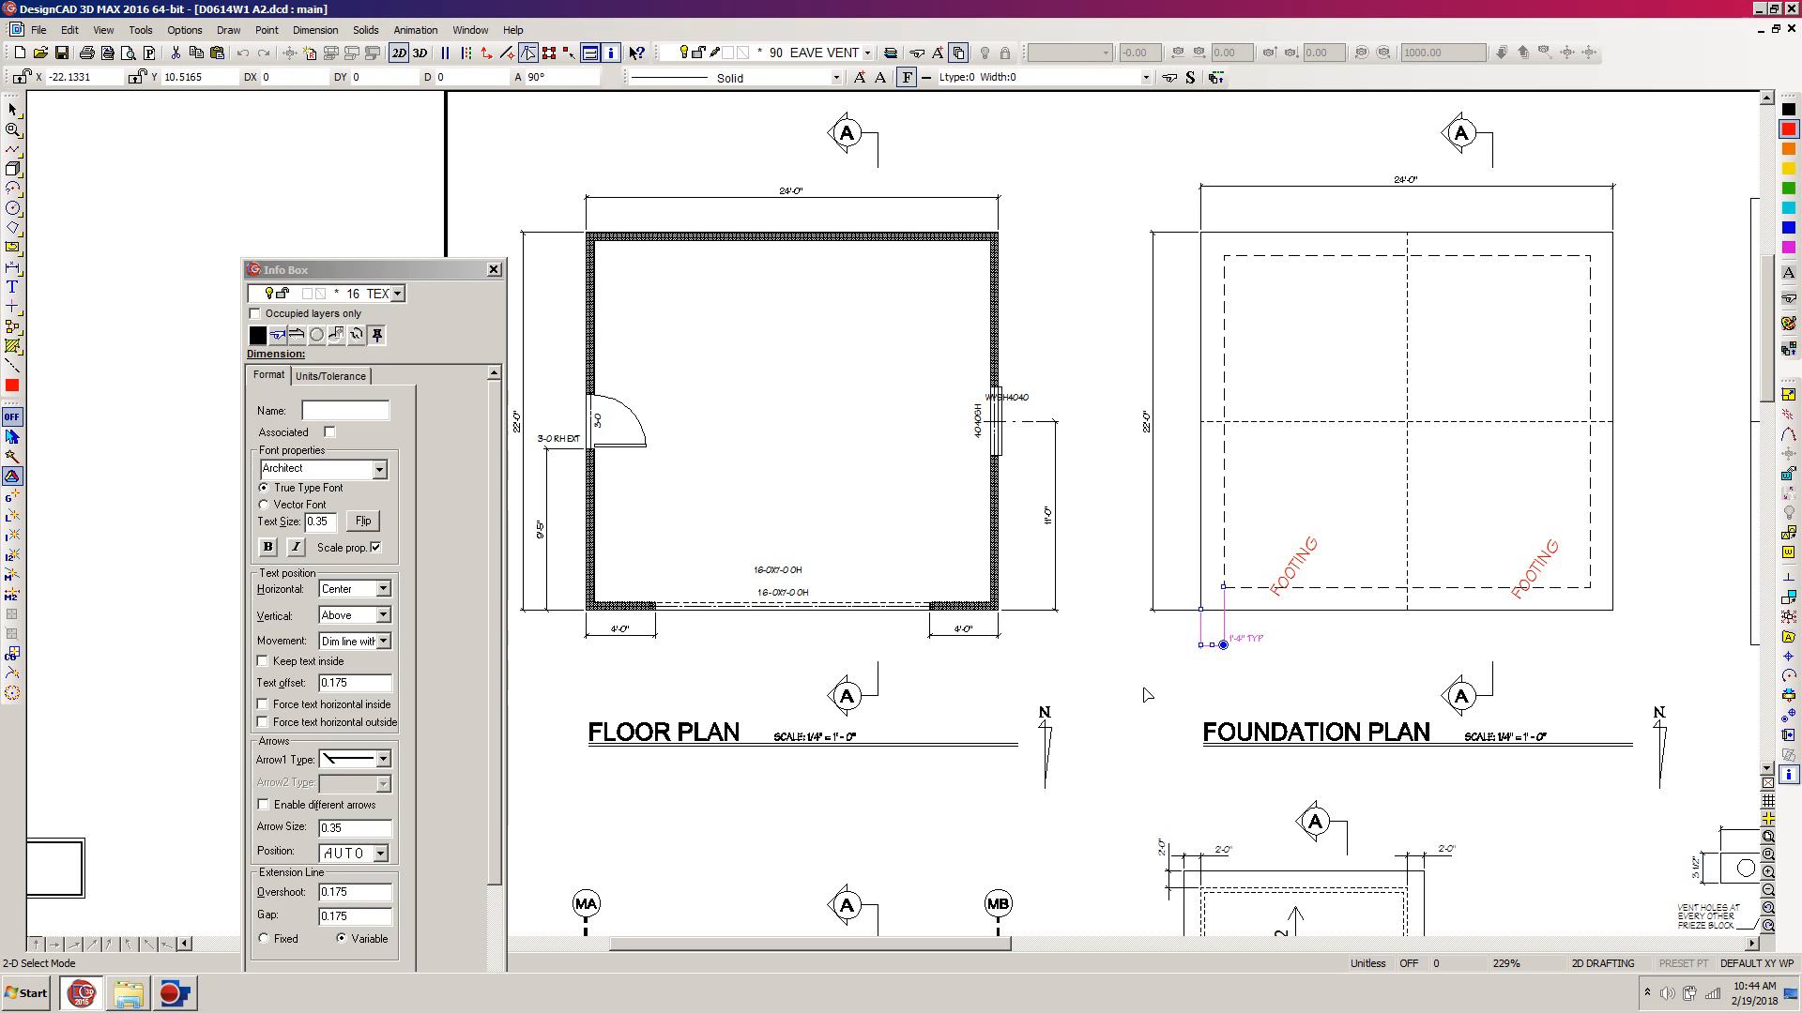
key(Delete)
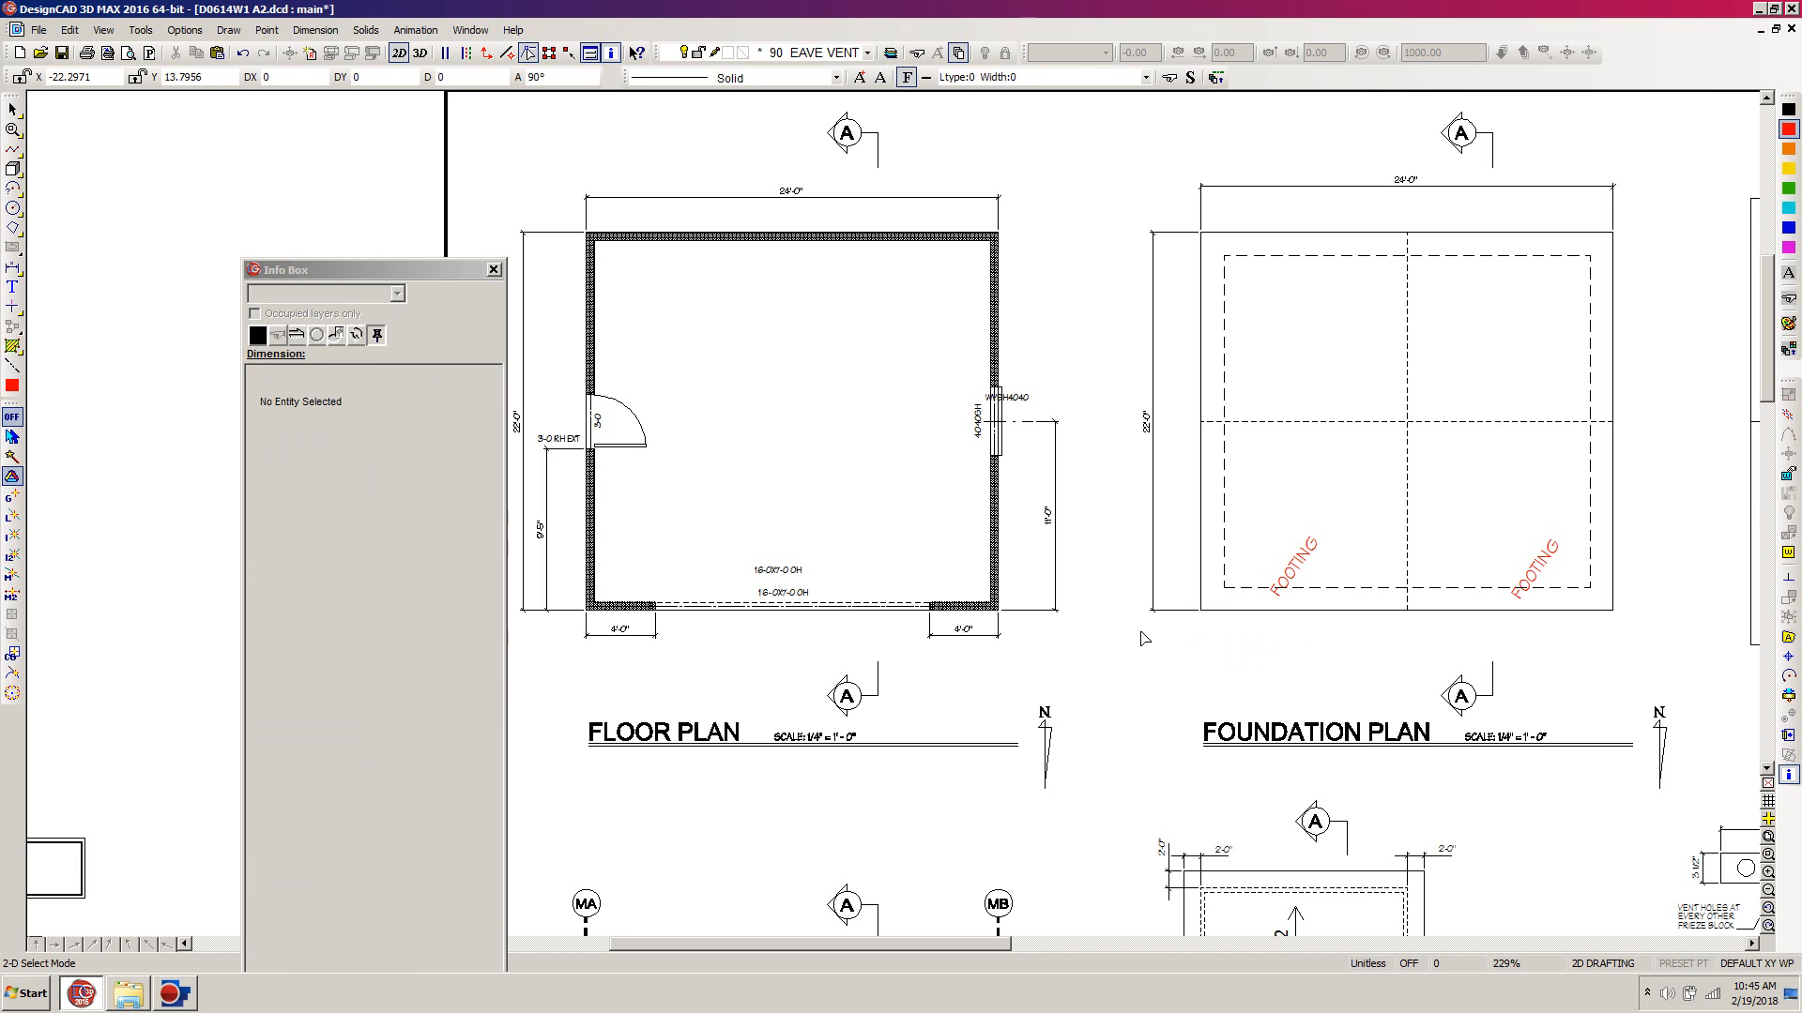
Paste the copied footings and dimensions at the upper-right corner of the foundation plan and deselect them.
key(ctrl+v)
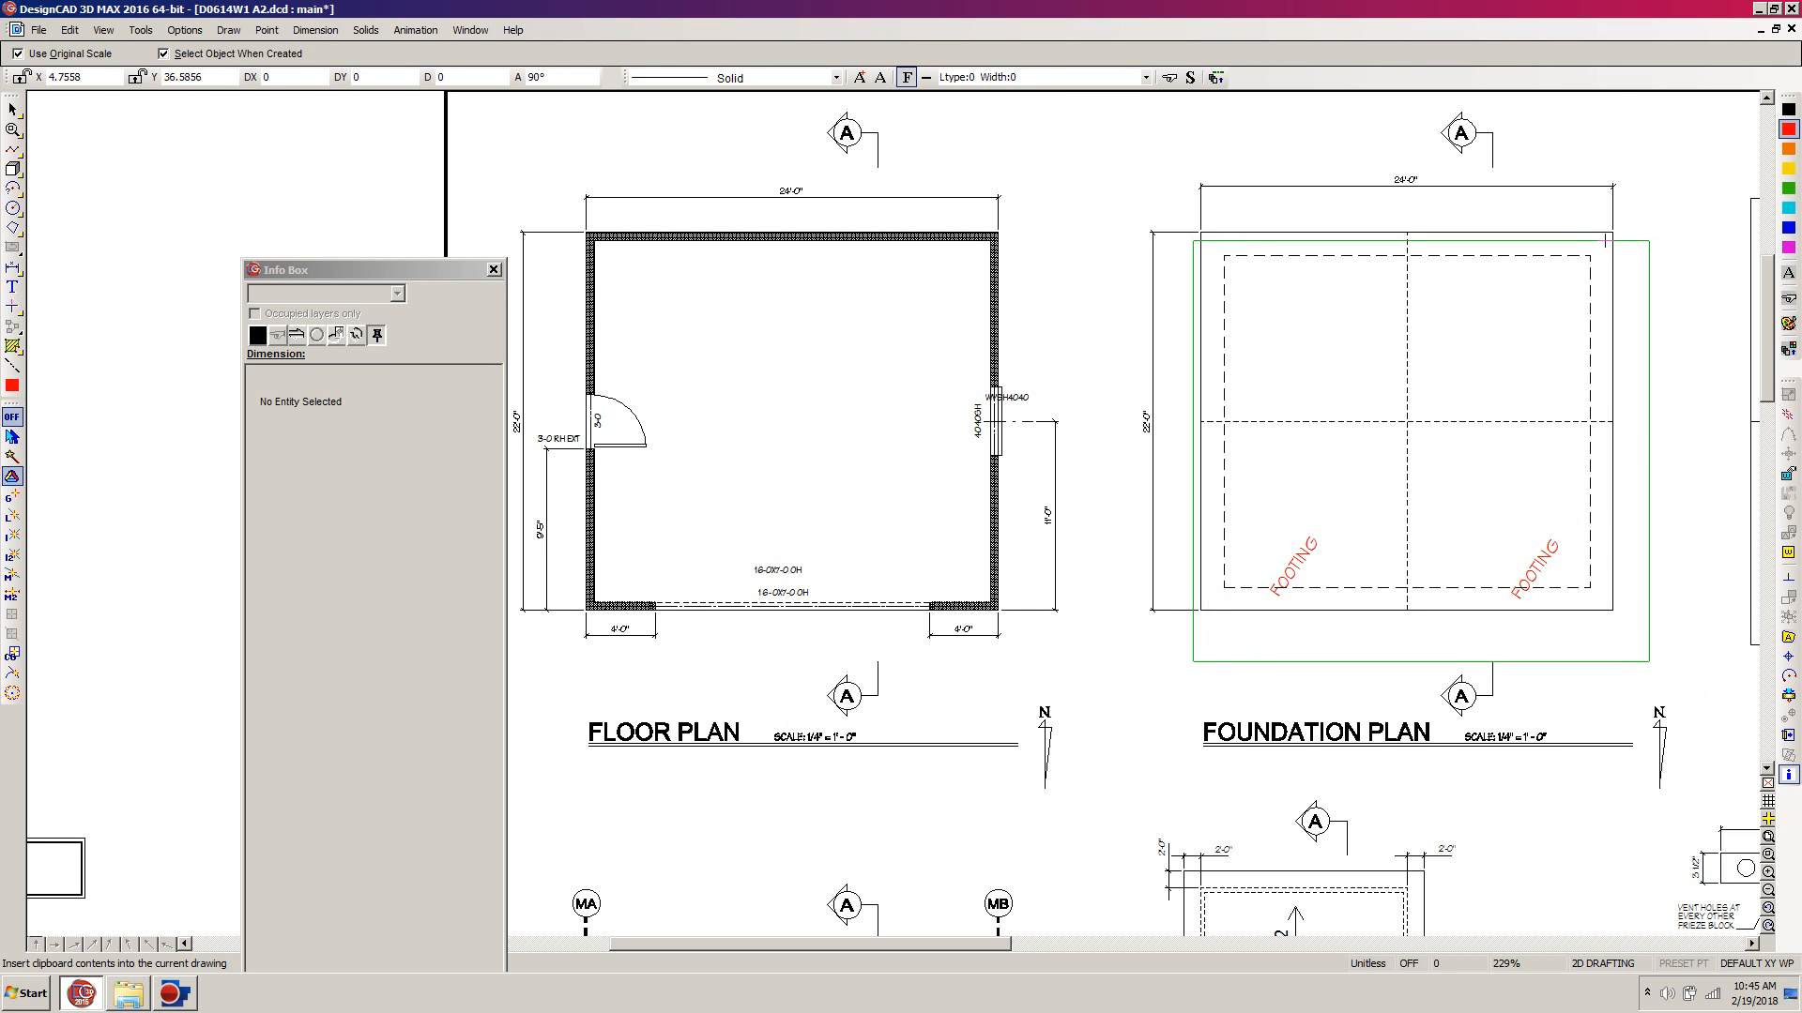
click(1611, 232)
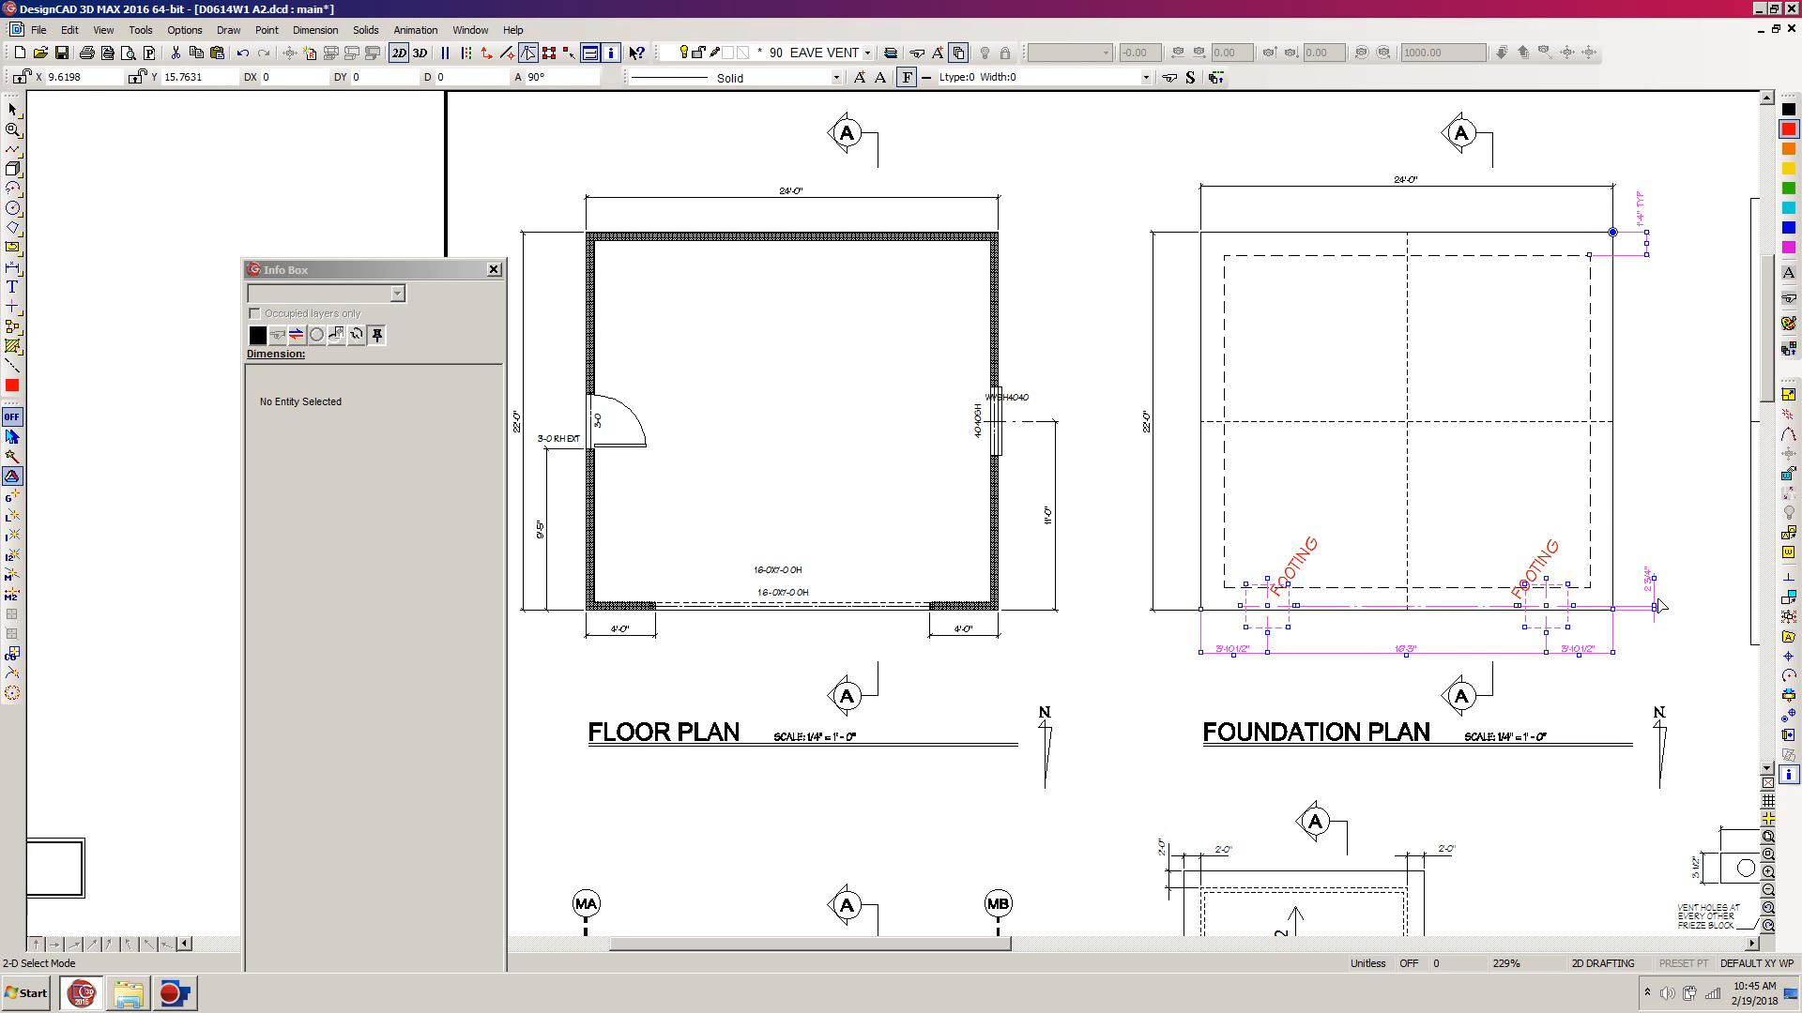
click(1515, 533)
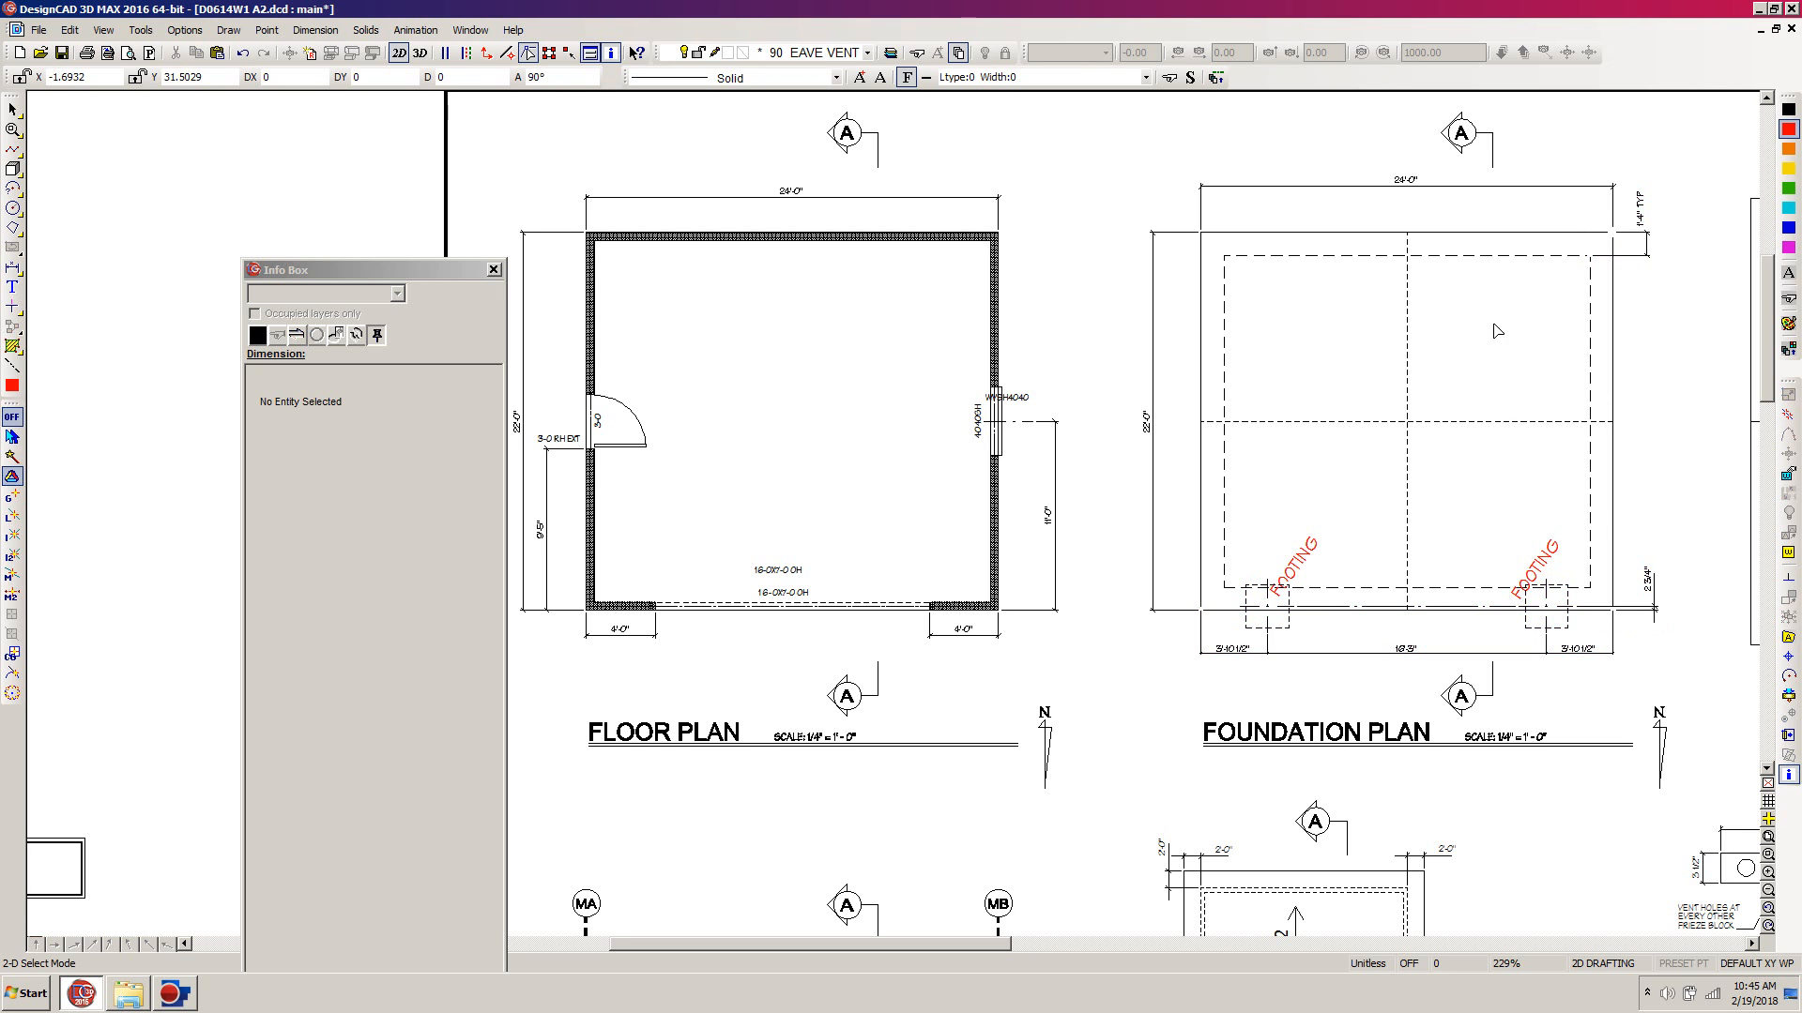
Delete both red FOOTING labels from the foundation plan and save the D0614W1 A2 drawing.
click(1299, 517)
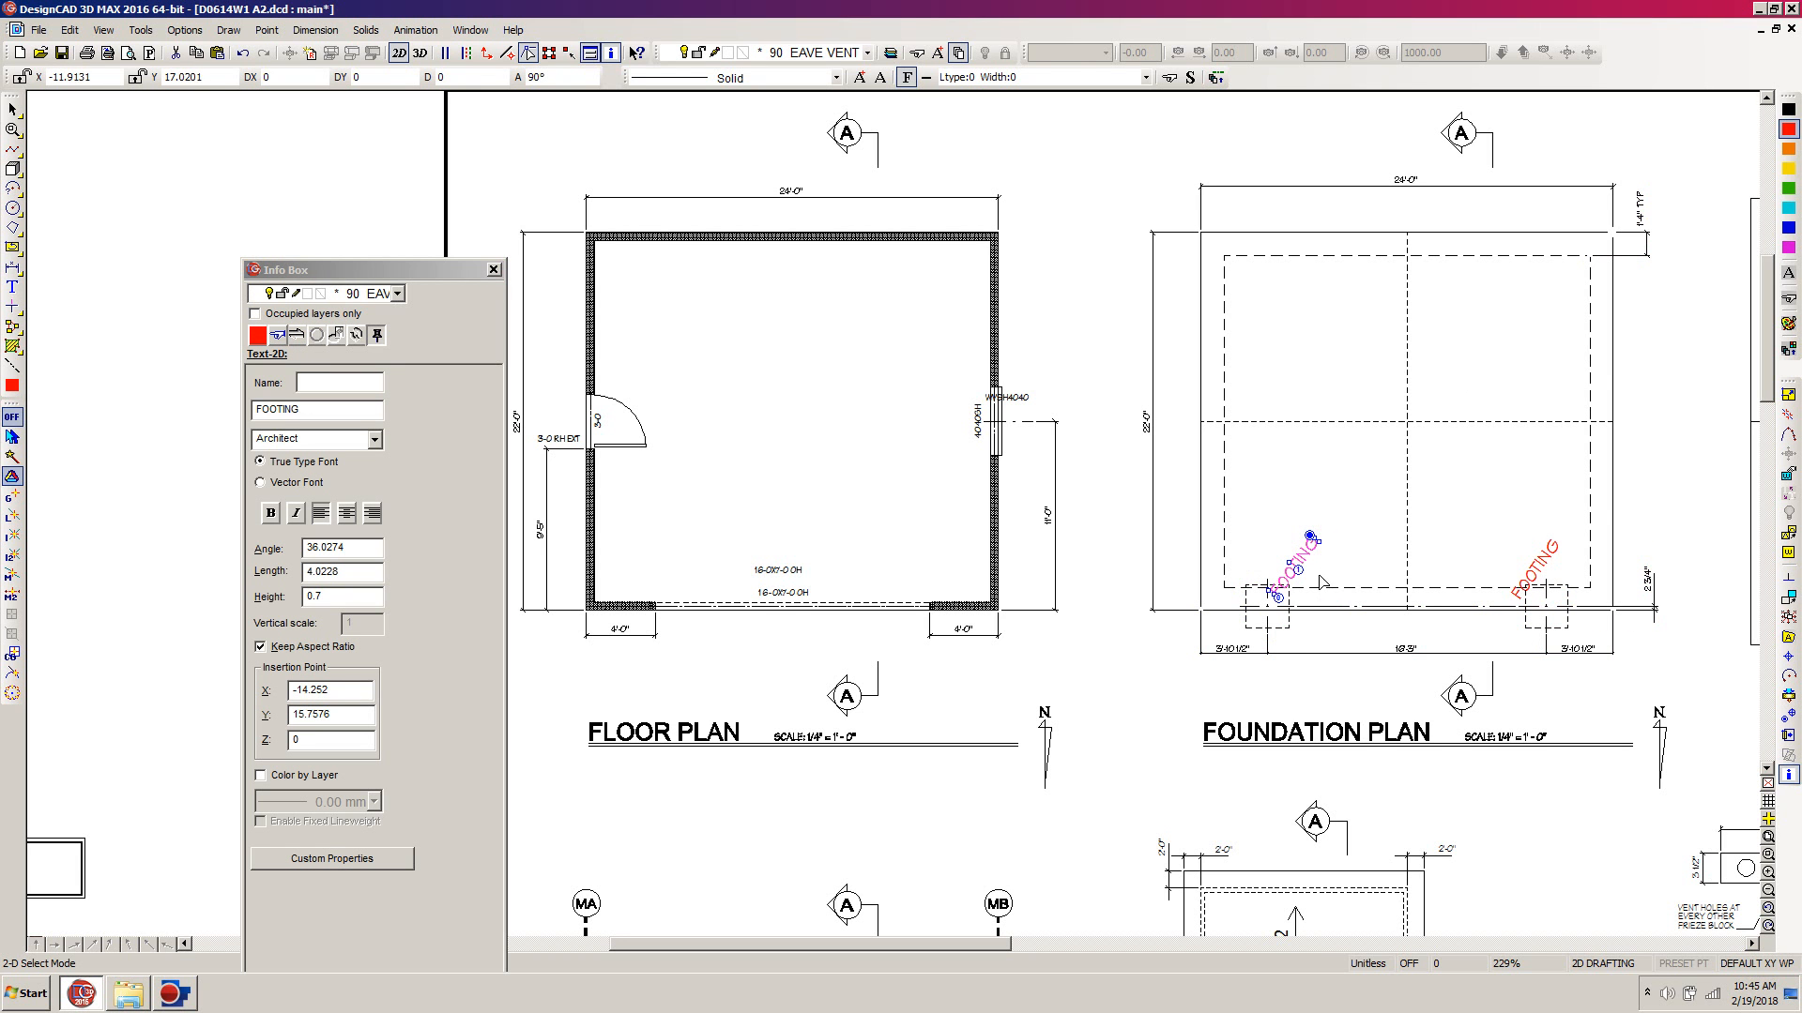
key(Delete)
click(1535, 565)
key(Delete)
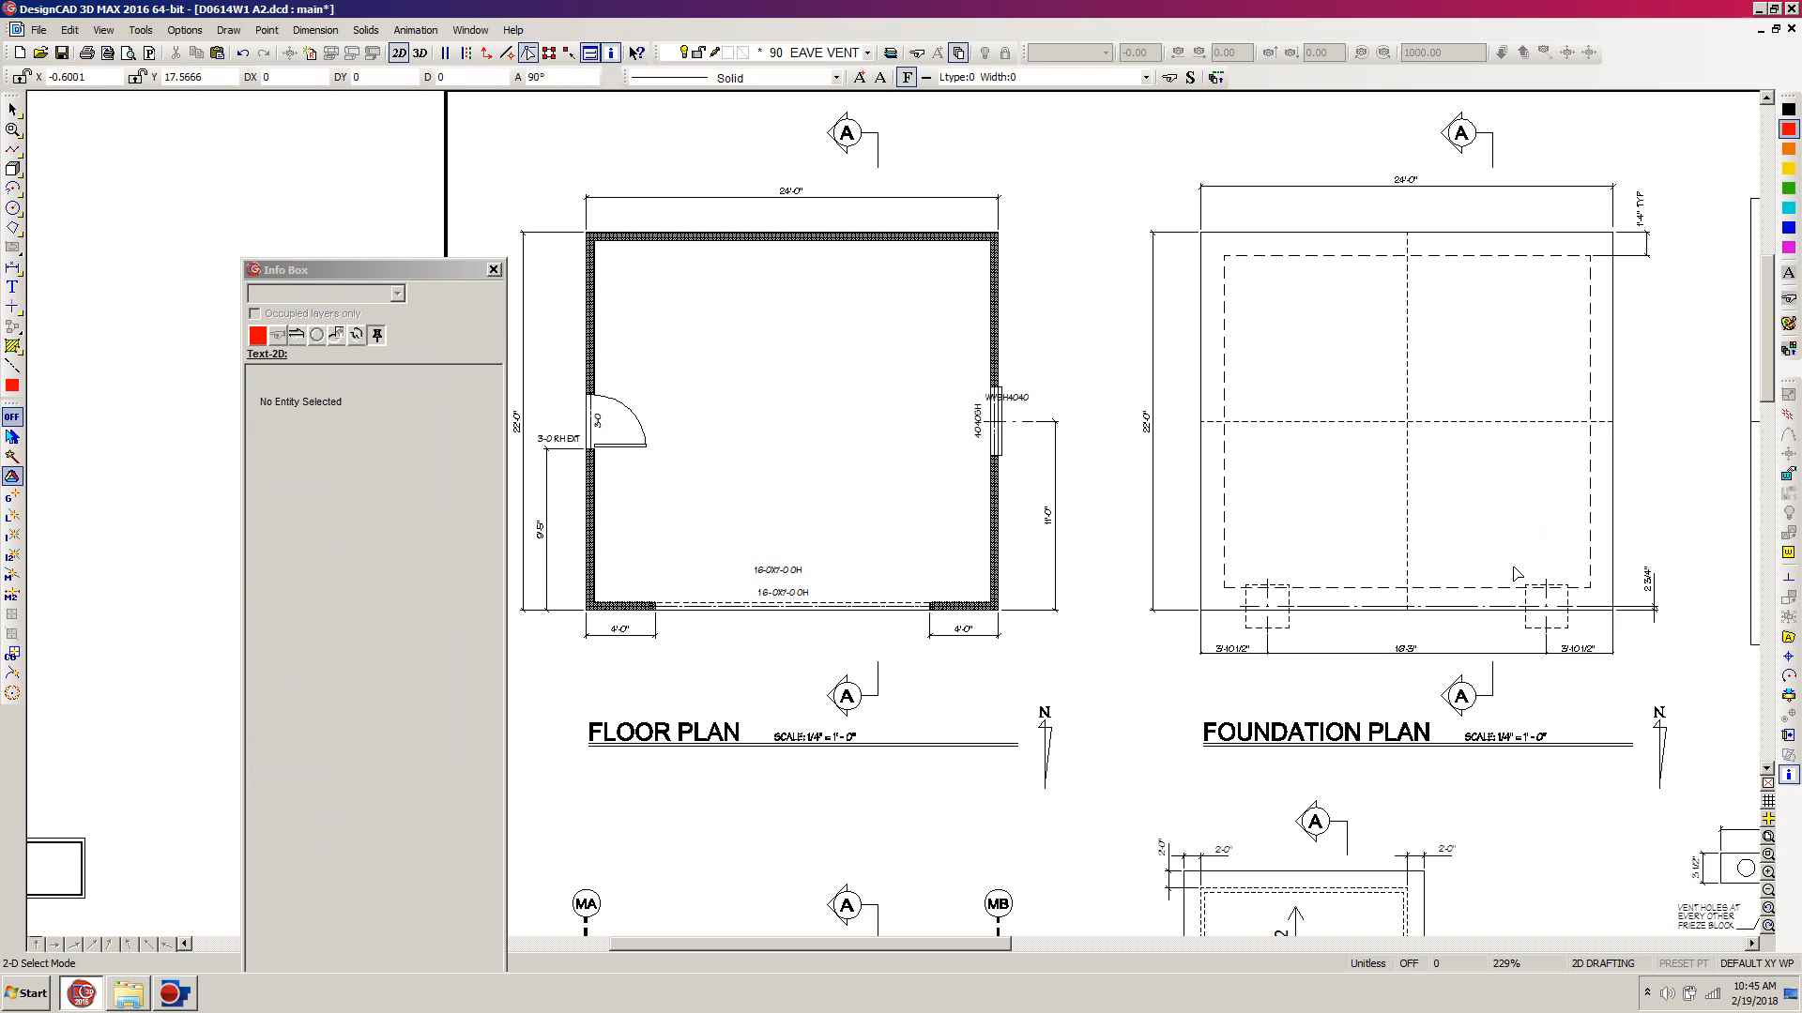
key(f)
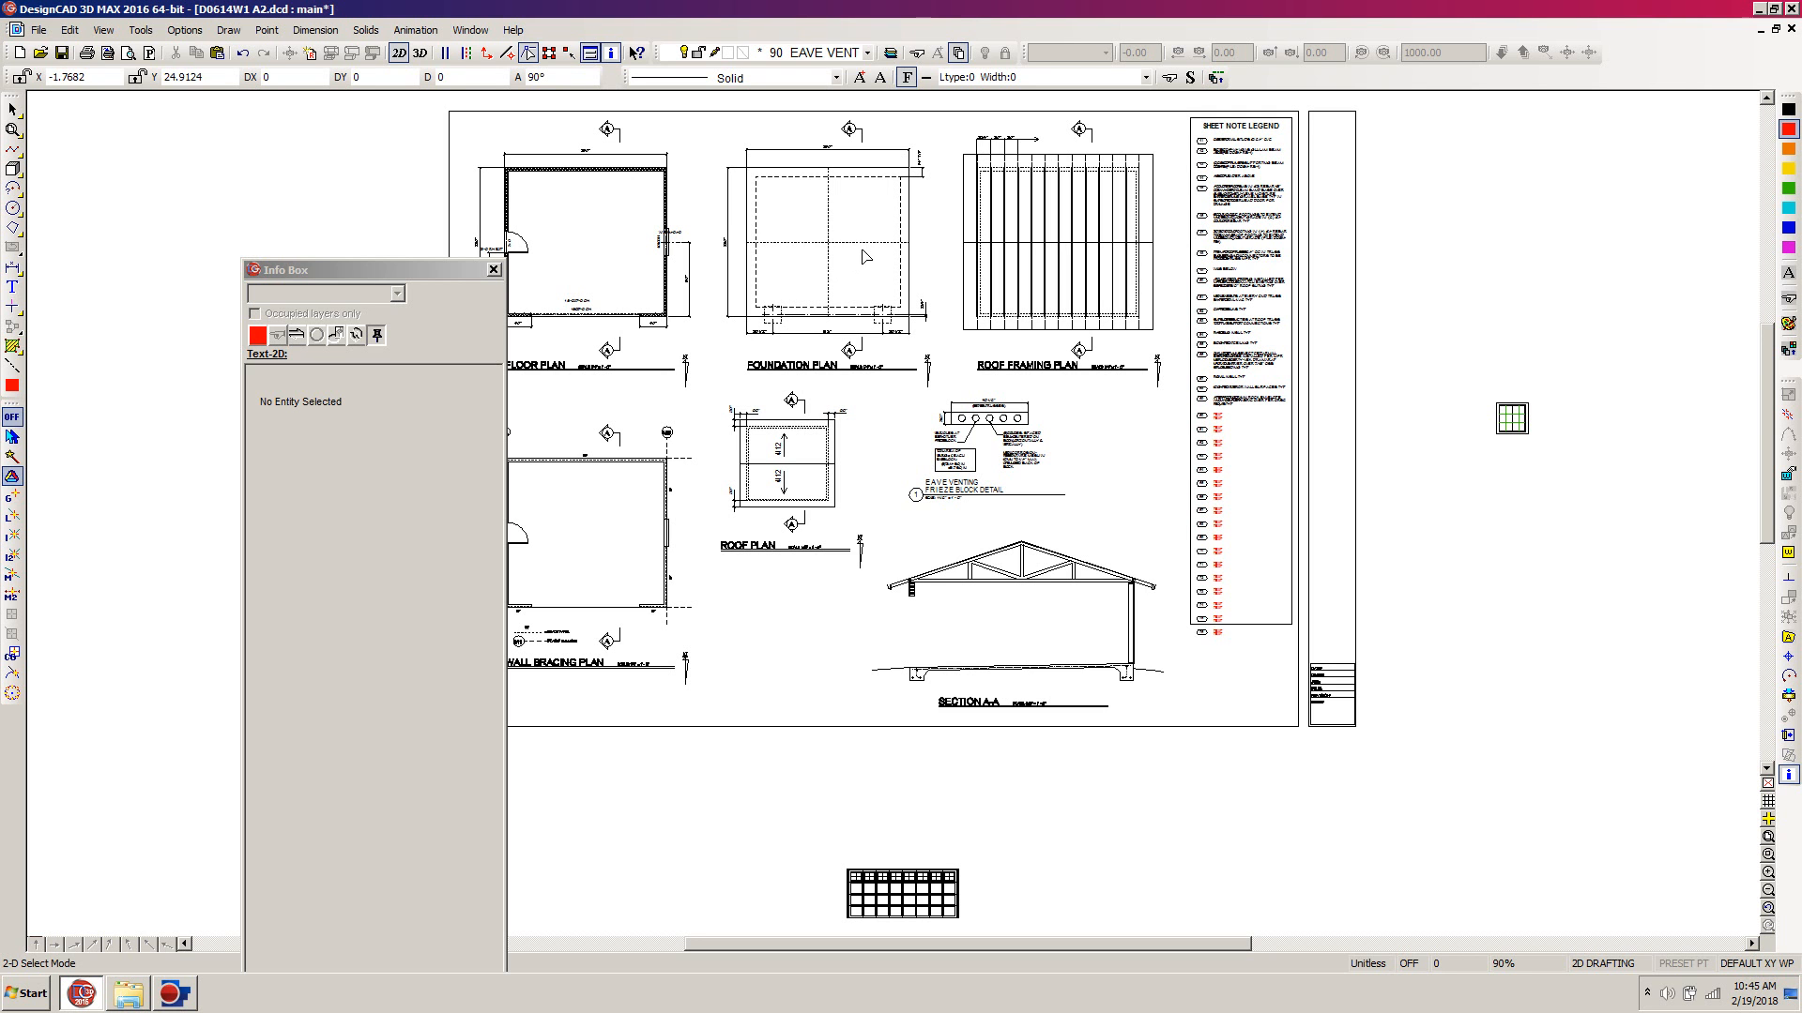
click(62, 53)
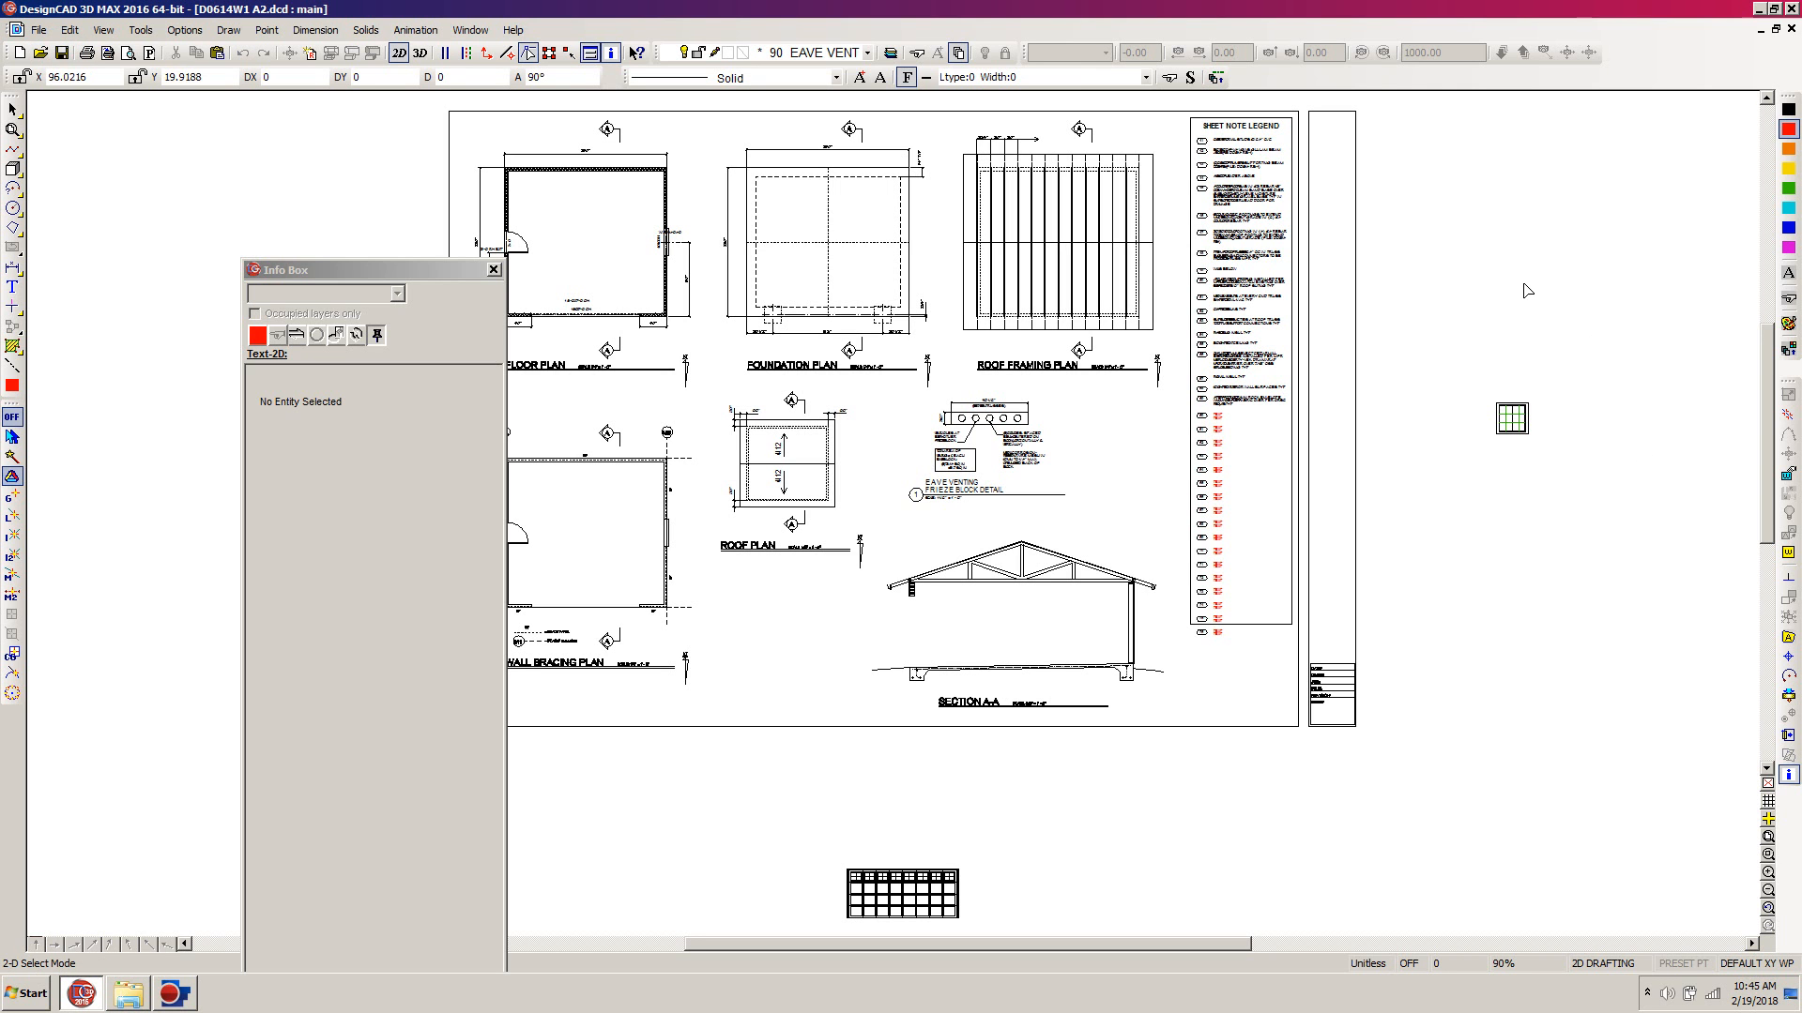